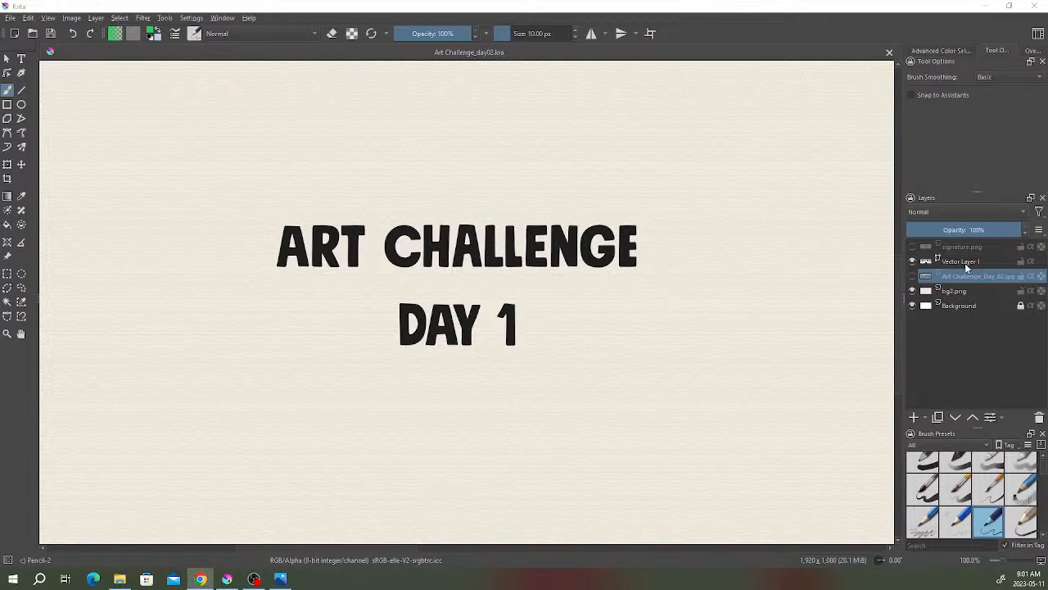
- Change the second line of the title text on Vector Layer 1 to read DAY 2
{"action": "left_click", "coordinate": [966, 262]}
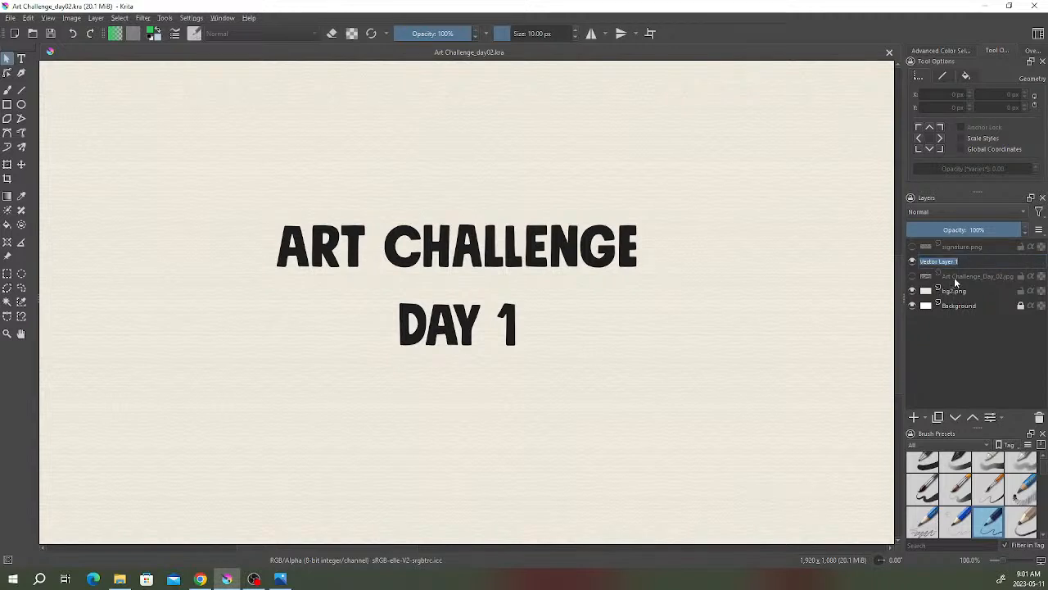
{"action": "left_click", "coordinate": [960, 277]}
{"action": "left_click", "coordinate": [964, 267]}
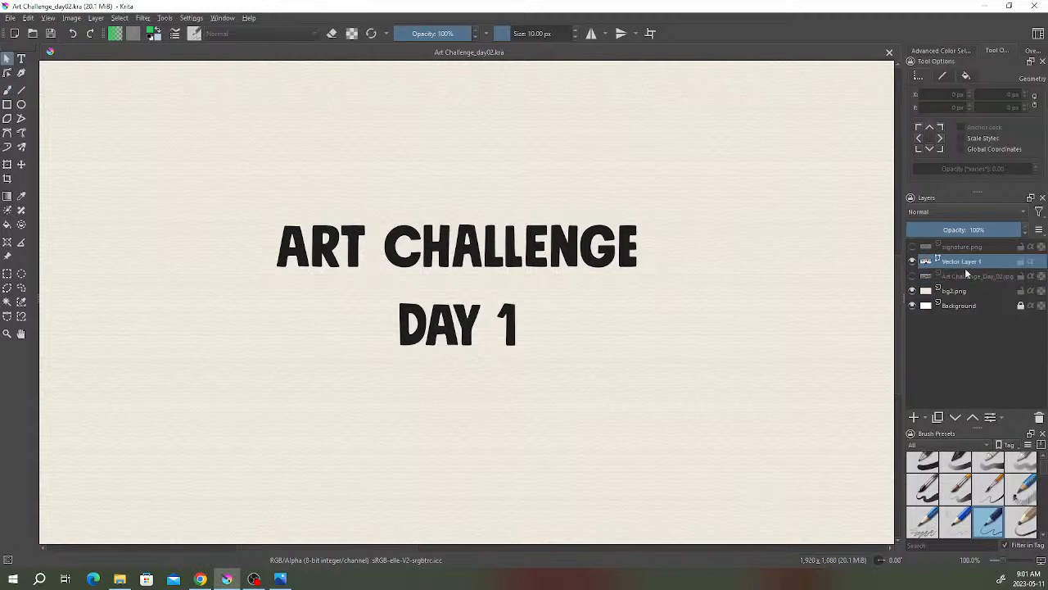
{"action": "key", "text": "t"}
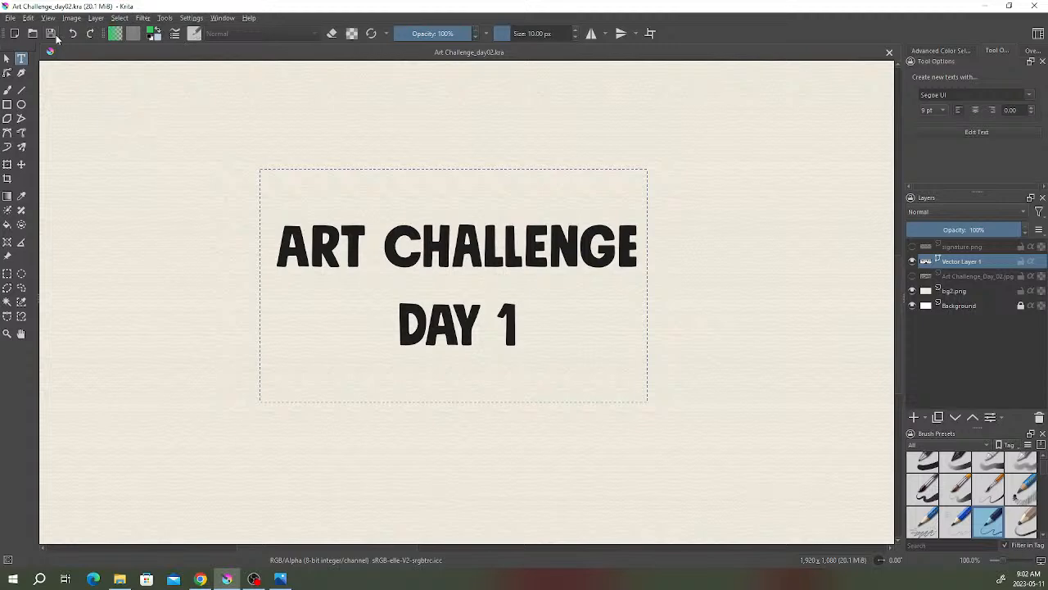
{"action": "left_click", "coordinate": [7, 59]}
{"action": "left_click", "coordinate": [21, 58]}
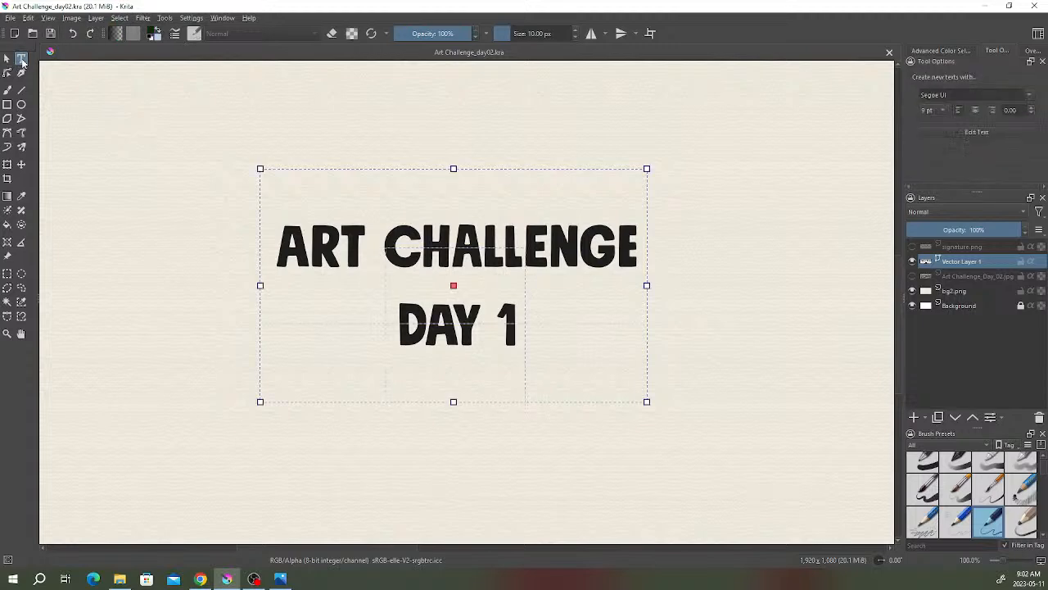
{"action": "left_click", "coordinate": [497, 310]}
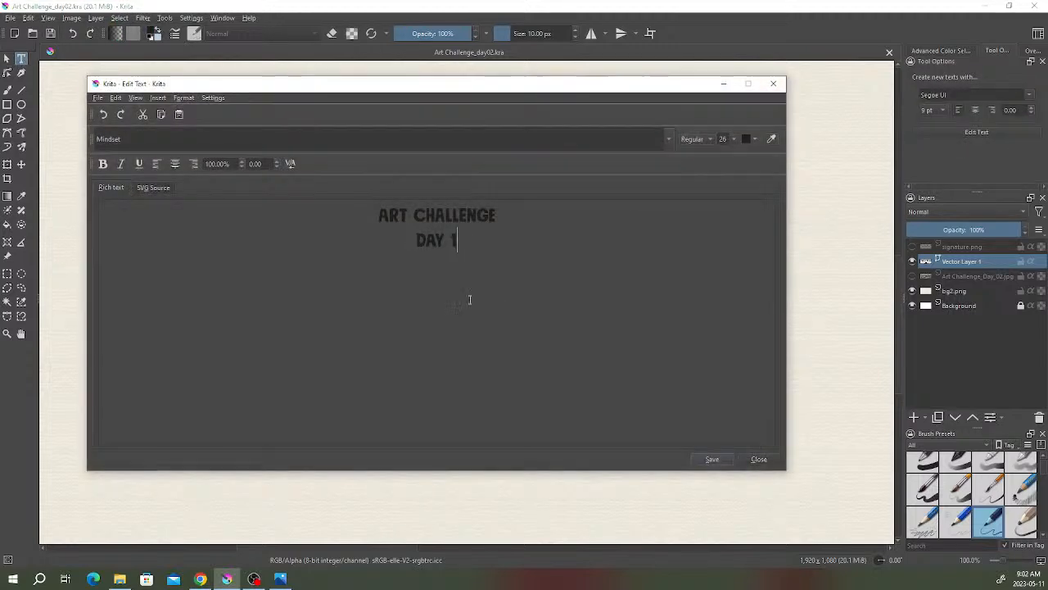
{"action": "key", "text": "BackSpace"}
{"action": "type", "text": "2"}
{"action": "left_click", "coordinate": [713, 459]}
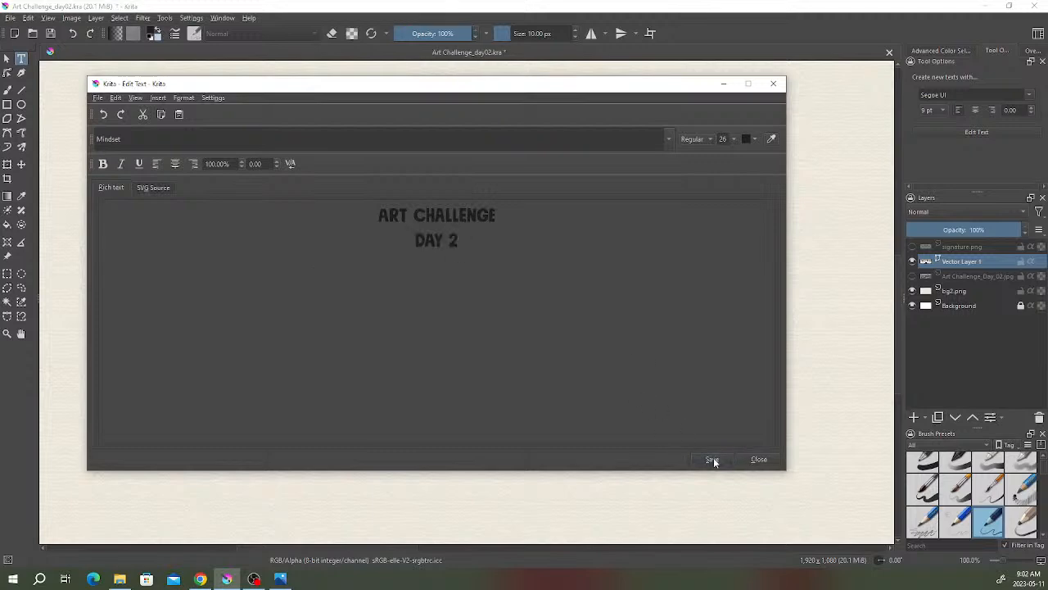
{"action": "left_click", "coordinate": [755, 458]}
{"action": "key", "text": "Escape"}
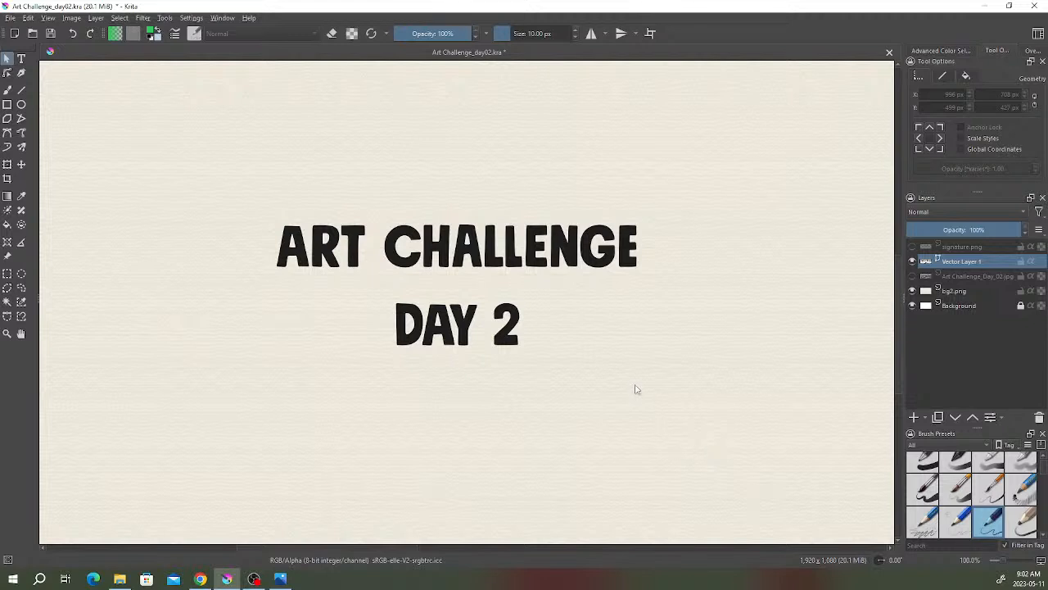
- Move the masked swordsman reference image closer to the canvas with the Reference Images tool
{"action": "scroll", "coordinate": [637, 388], "scroll_direction": "down", "scroll_amount": 2}
{"action": "scroll", "coordinate": [637, 388], "scroll_direction": "down", "scroll_amount": 2}
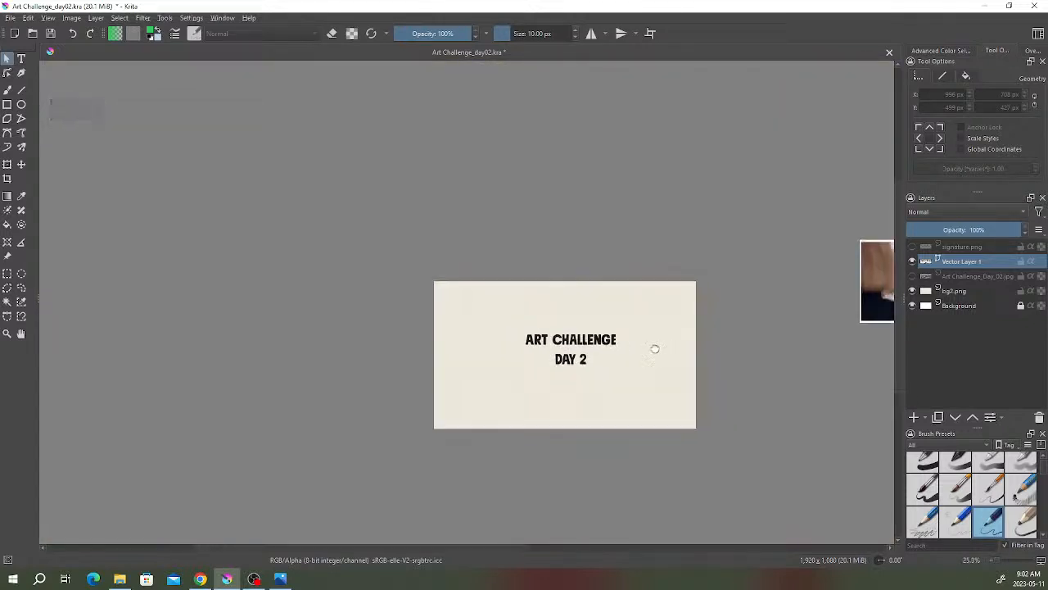
{"action": "left_click_drag", "start_coordinate": [771, 329], "coordinate": [634, 339]}
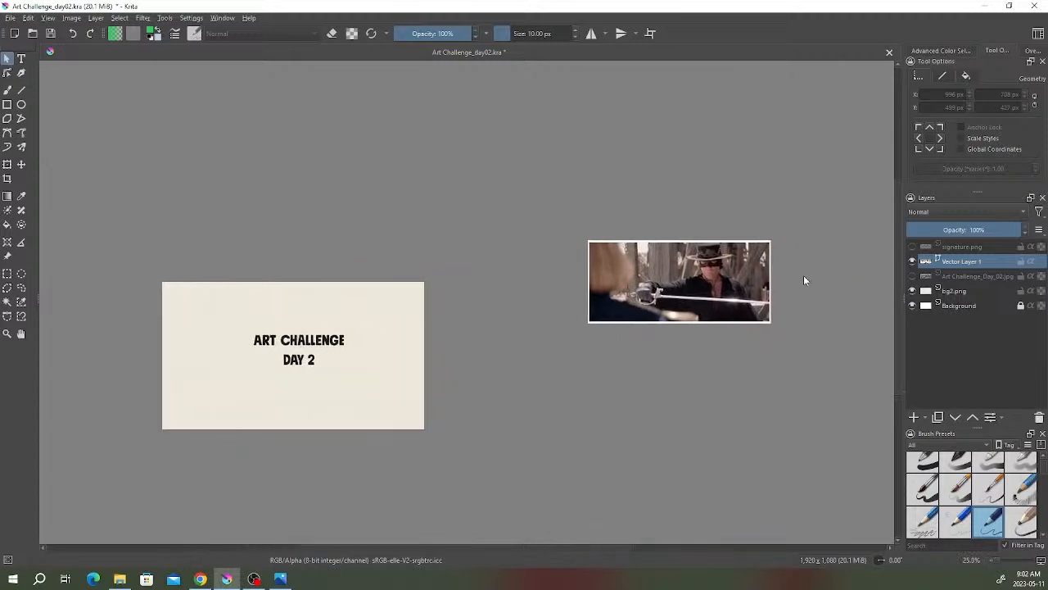
{"action": "scroll", "coordinate": [724, 281], "scroll_direction": "up", "scroll_amount": 7}
{"action": "scroll", "coordinate": [719, 280], "scroll_direction": "down", "scroll_amount": 4}
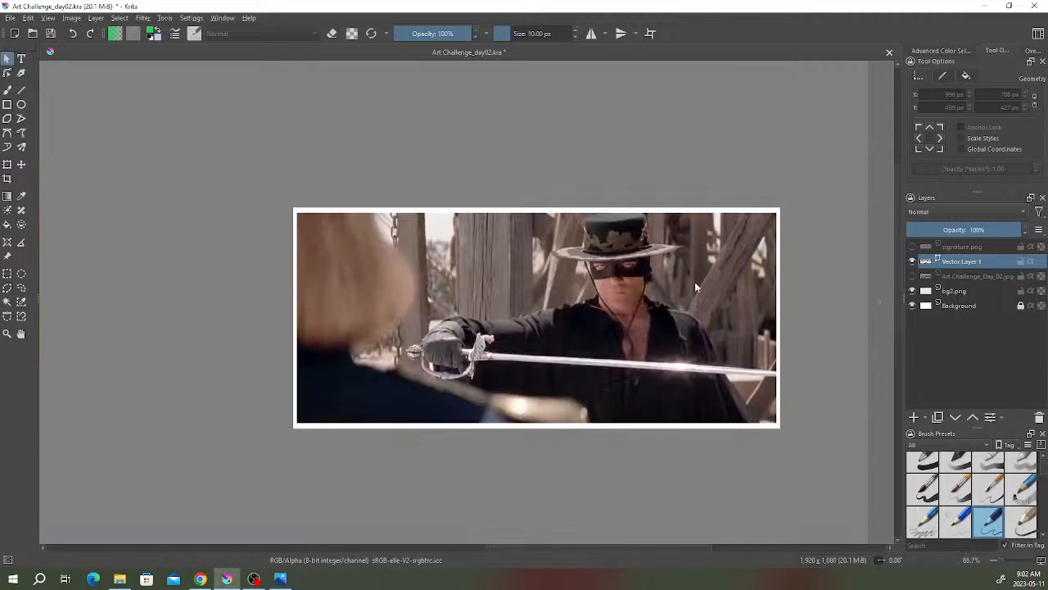
{"action": "scroll", "coordinate": [696, 281], "scroll_direction": "down", "scroll_amount": 2}
{"action": "left_click_drag", "start_coordinate": [181, 334], "coordinate": [311, 305]}
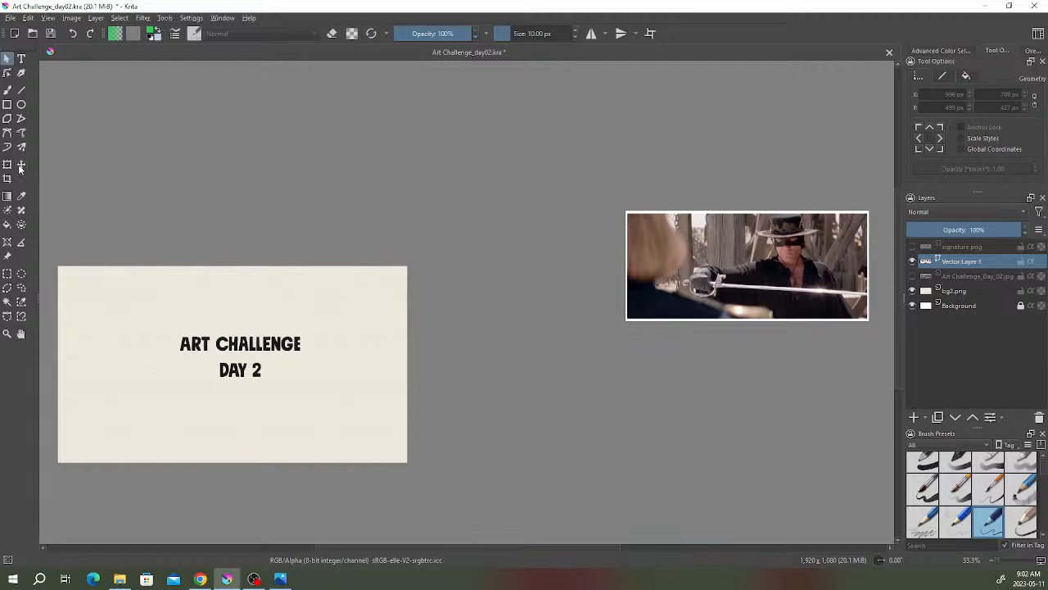
{"action": "left_click", "coordinate": [10, 257]}
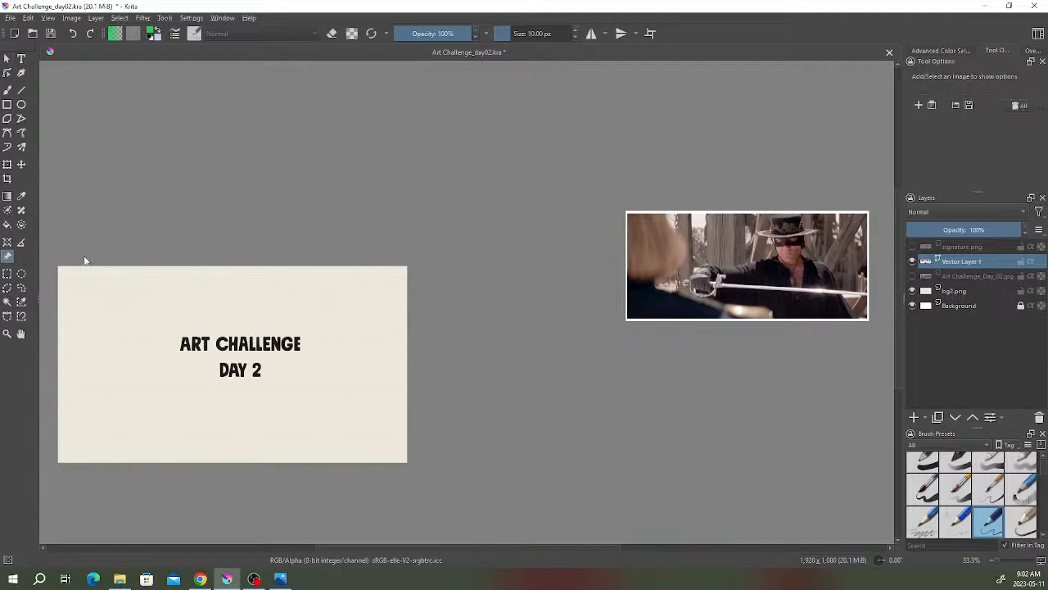
{"action": "left_click", "coordinate": [774, 247]}
{"action": "left_click_drag", "start_coordinate": [770, 254], "coordinate": [601, 246]}
{"action": "left_click_drag", "start_coordinate": [542, 364], "coordinate": [668, 325]}
{"action": "left_click_drag", "start_coordinate": [730, 211], "coordinate": [706, 243]}
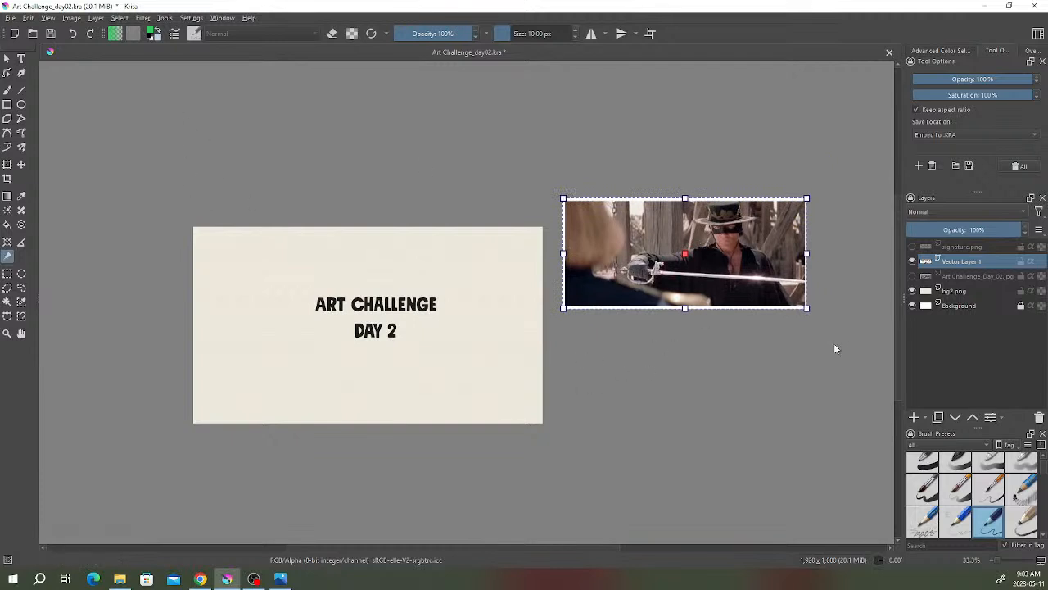
- Show the Art Challenge_Day_02.jpg layer and move its picture toward the middle of the canvas
{"action": "left_click", "coordinate": [8, 60]}
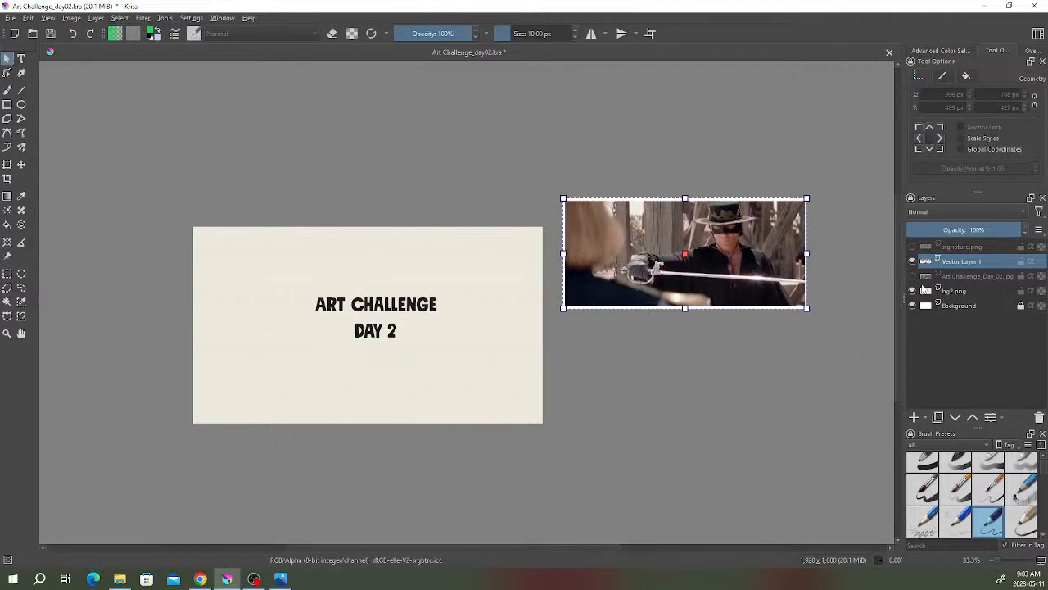
{"action": "left_click", "coordinate": [912, 276]}
{"action": "left_click_drag", "start_coordinate": [342, 267], "coordinate": [561, 341]}
{"action": "left_click", "coordinate": [21, 165]}
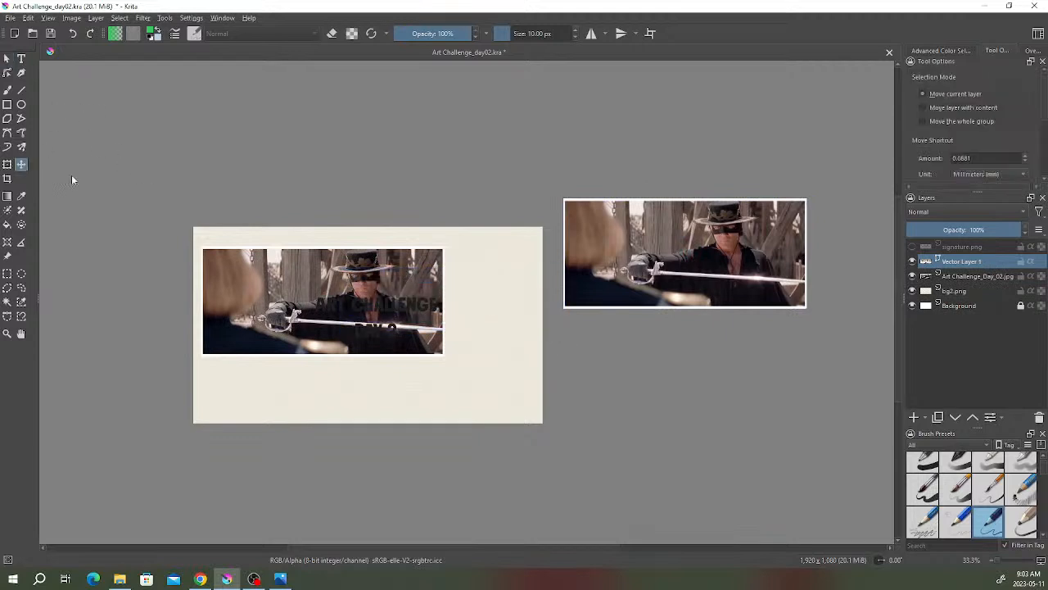
{"action": "left_click_drag", "start_coordinate": [307, 271], "coordinate": [371, 280]}
{"action": "left_click", "coordinate": [966, 275]}
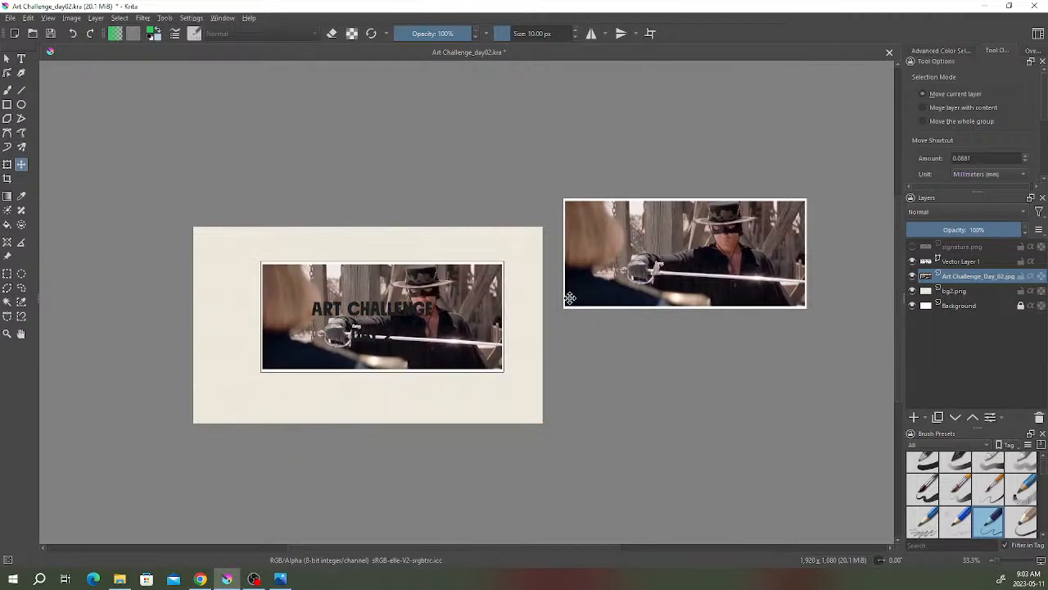
{"action": "scroll", "coordinate": [437, 306], "scroll_direction": "up", "scroll_amount": 1}
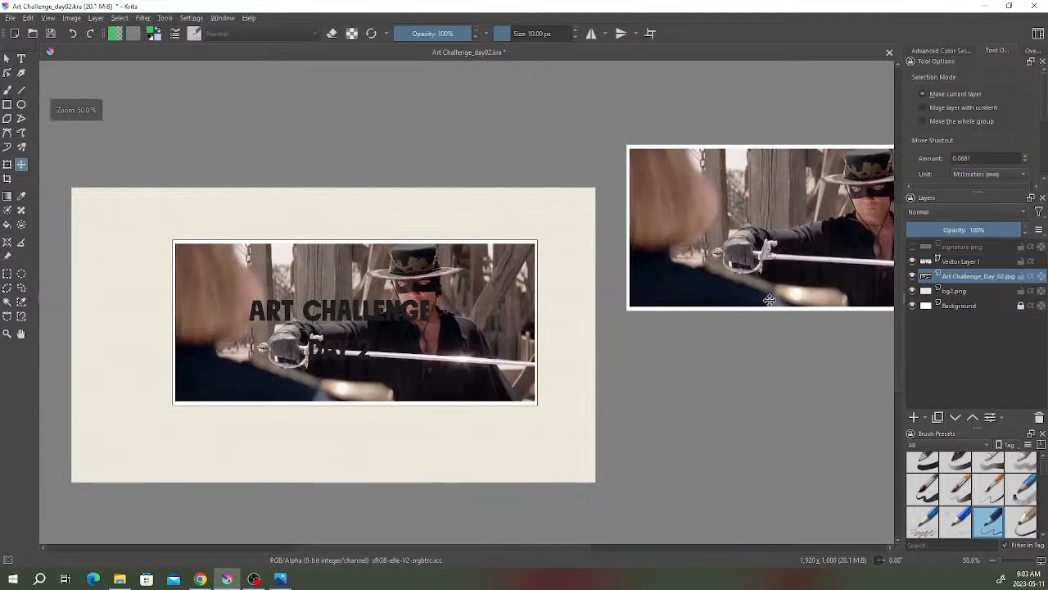
- Hide the Art Challenge_Day_02.jpg layer and nudge the reference image slightly closer to the canvas
{"action": "left_click", "coordinate": [913, 276]}
{"action": "left_click_drag", "start_coordinate": [770, 320], "coordinate": [674, 236]}
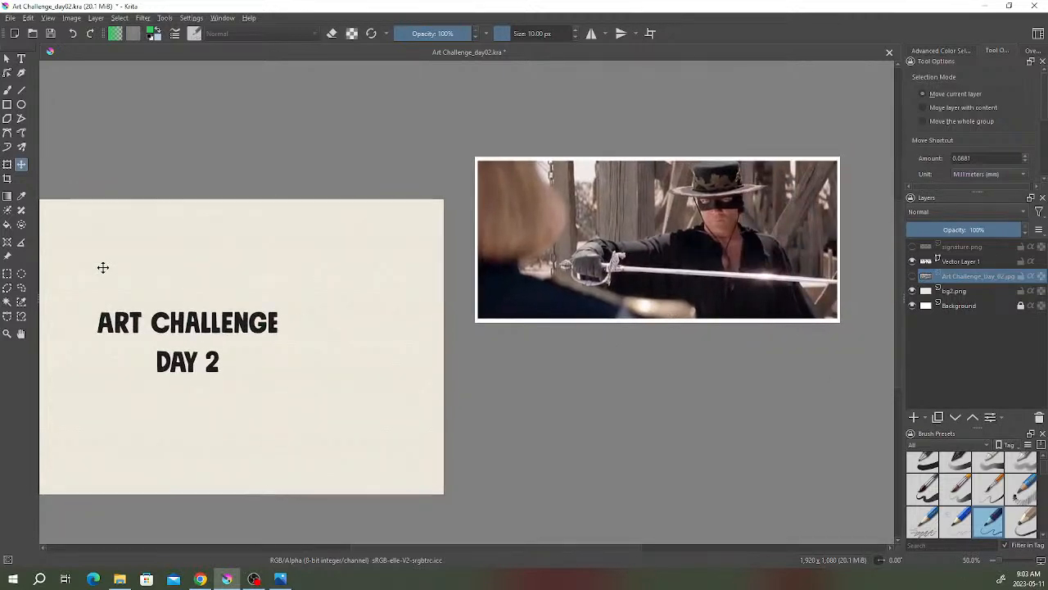
{"action": "left_click", "coordinate": [7, 256]}
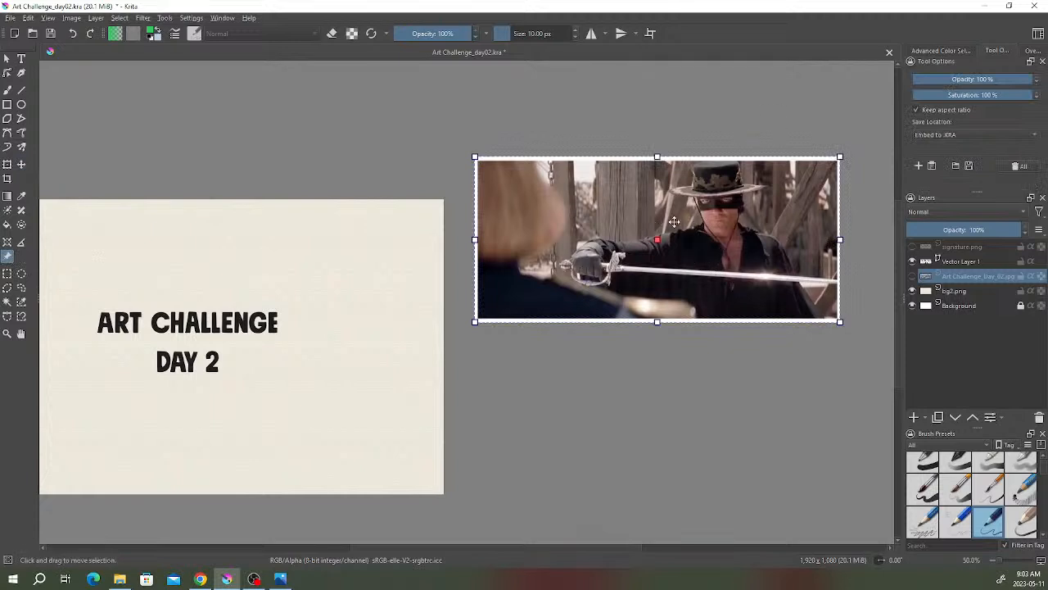
{"action": "left_click_drag", "start_coordinate": [683, 222], "coordinate": [667, 224]}
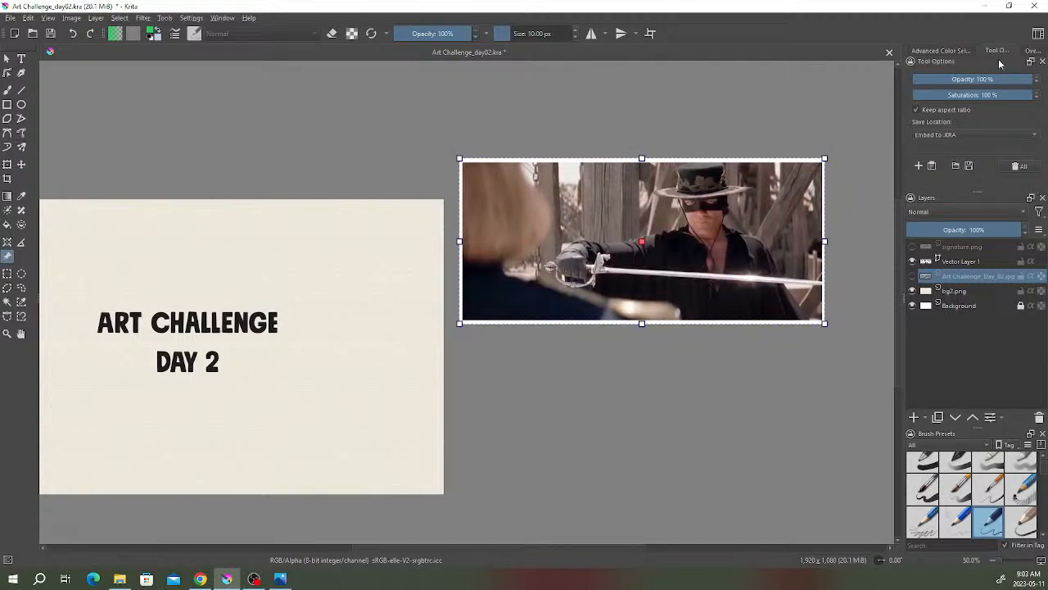
- Set the reference image's saturation to 10%, keeping its opacity at 100%
{"action": "left_click_drag", "start_coordinate": [1022, 95], "coordinate": [934, 96]}
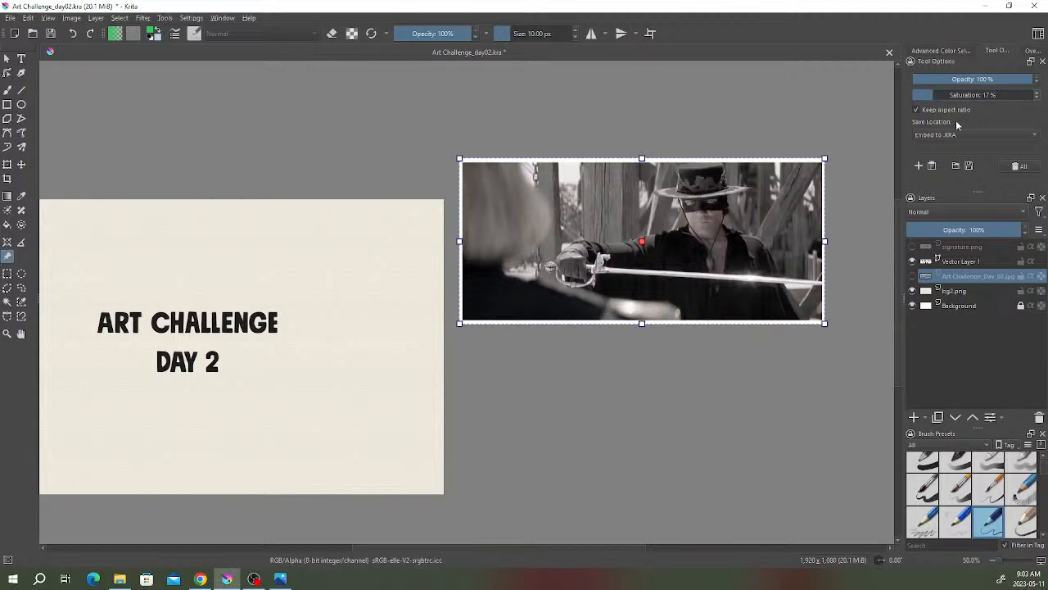
{"action": "mouse_move", "coordinate": [929, 94]}
{"action": "left_mouse_down"}
{"action": "mouse_move", "coordinate": [1001, 95]}
{"action": "mouse_move", "coordinate": [924, 93]}
{"action": "left_mouse_up"}
{"action": "mouse_move", "coordinate": [1019, 79]}
{"action": "left_mouse_down"}
{"action": "mouse_move", "coordinate": [956, 79]}
{"action": "mouse_move", "coordinate": [1036, 78]}
{"action": "left_mouse_up"}
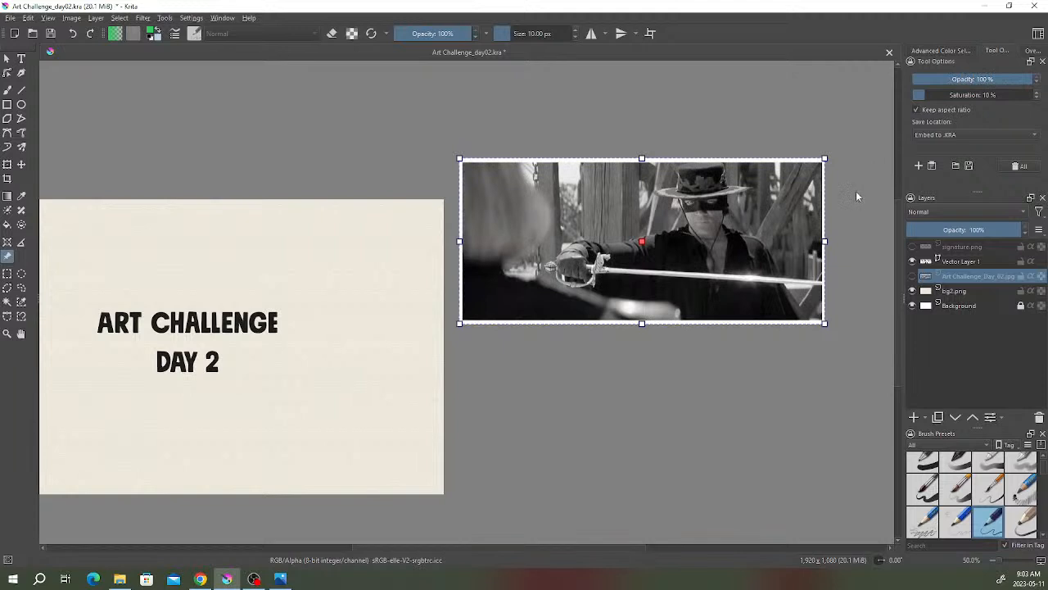
- Hide the title text on Vector Layer 1 and add a new paint layer above it
{"action": "left_click_drag", "start_coordinate": [473, 382], "coordinate": [541, 375]}
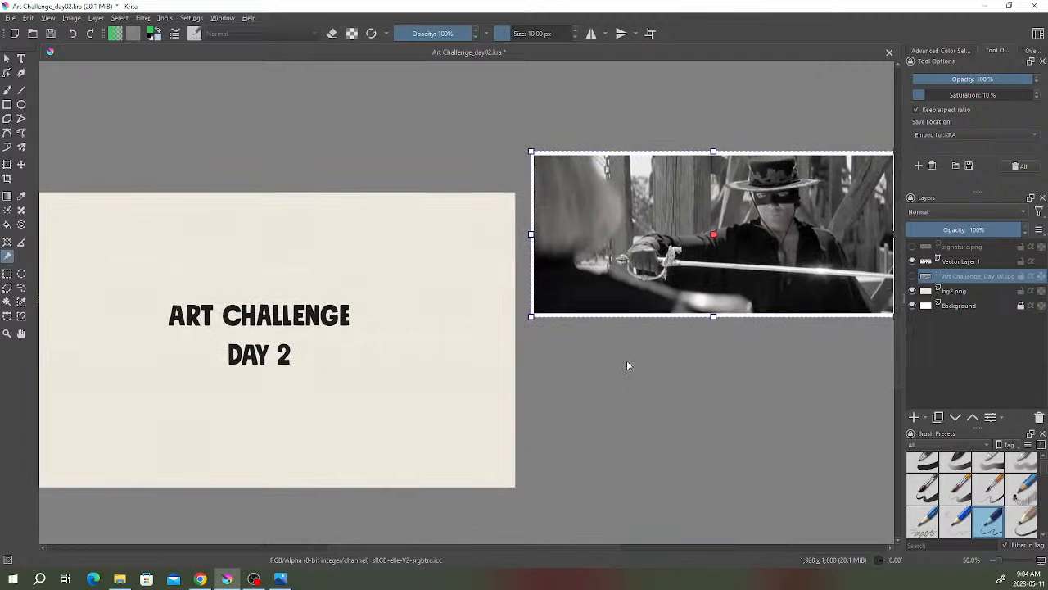
{"action": "left_click_drag", "start_coordinate": [357, 369], "coordinate": [597, 335]}
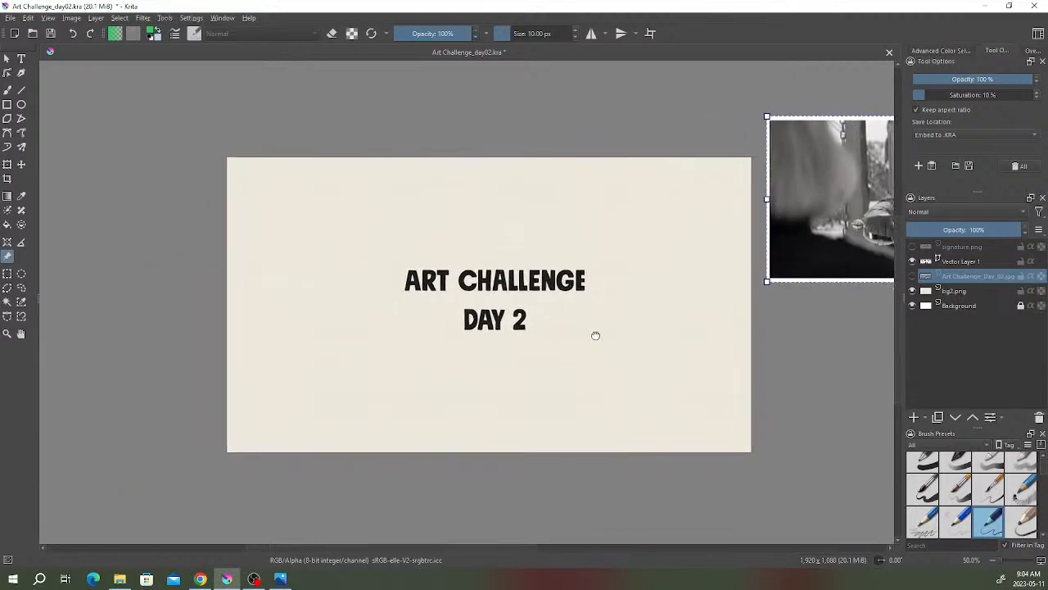
{"action": "scroll", "coordinate": [574, 330], "scroll_direction": "up", "scroll_amount": 1}
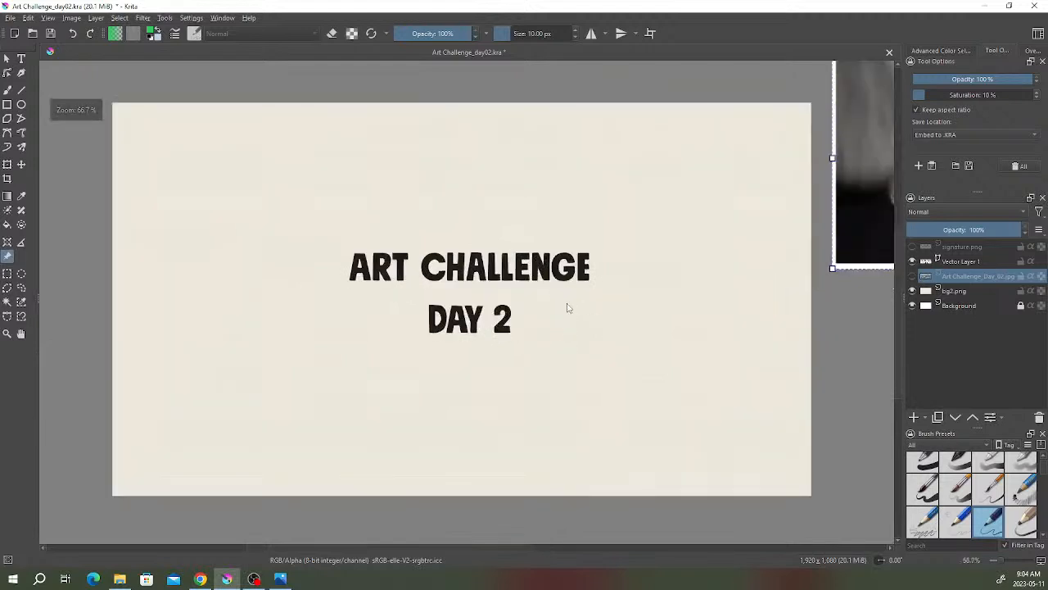
{"action": "left_click_drag", "start_coordinate": [569, 308], "coordinate": [584, 301]}
{"action": "left_click", "coordinate": [959, 260]}
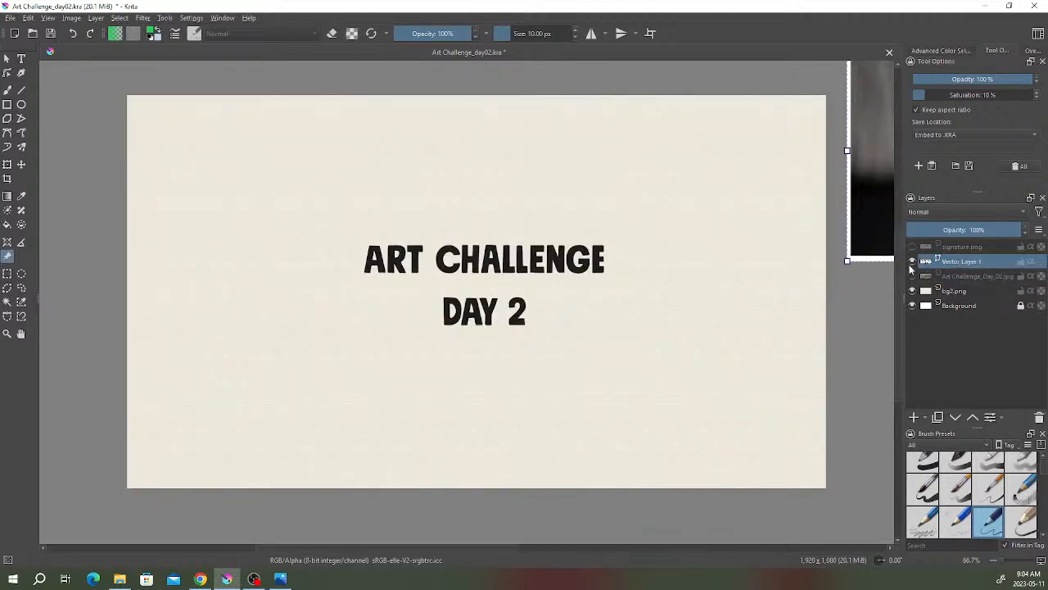
{"action": "left_click", "coordinate": [912, 260]}
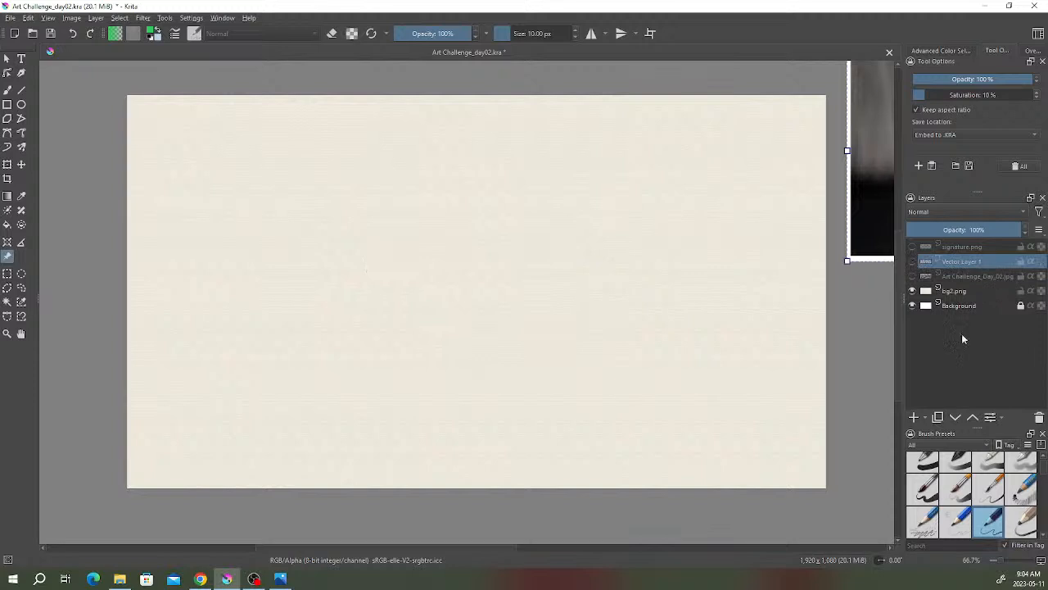
{"action": "left_click", "coordinate": [913, 416]}
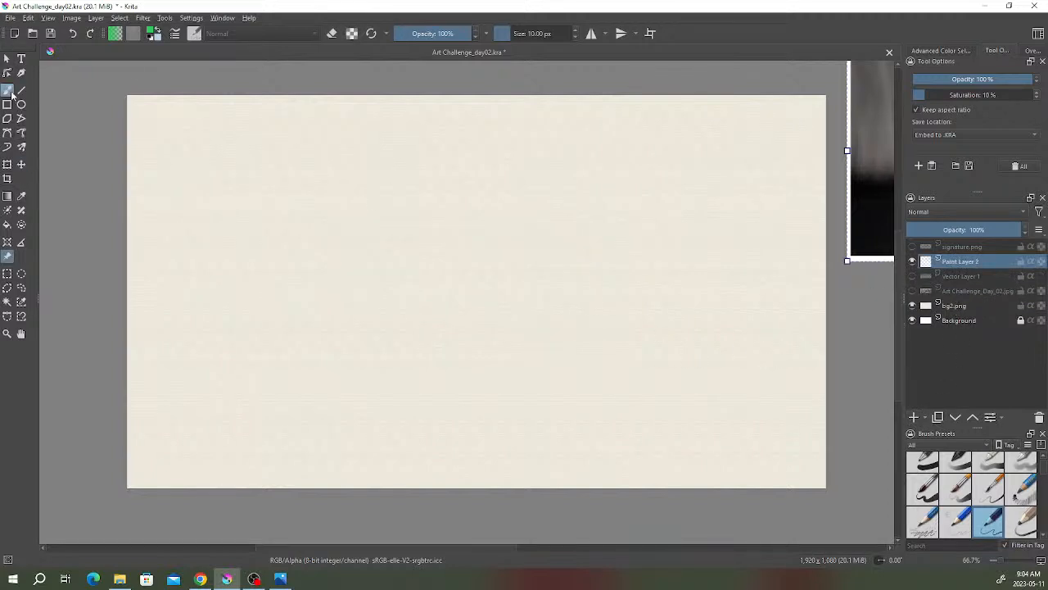
- Activate the Freehand Brush tool with the c) Pencil-2 preset
{"action": "left_click", "coordinate": [10, 92]}
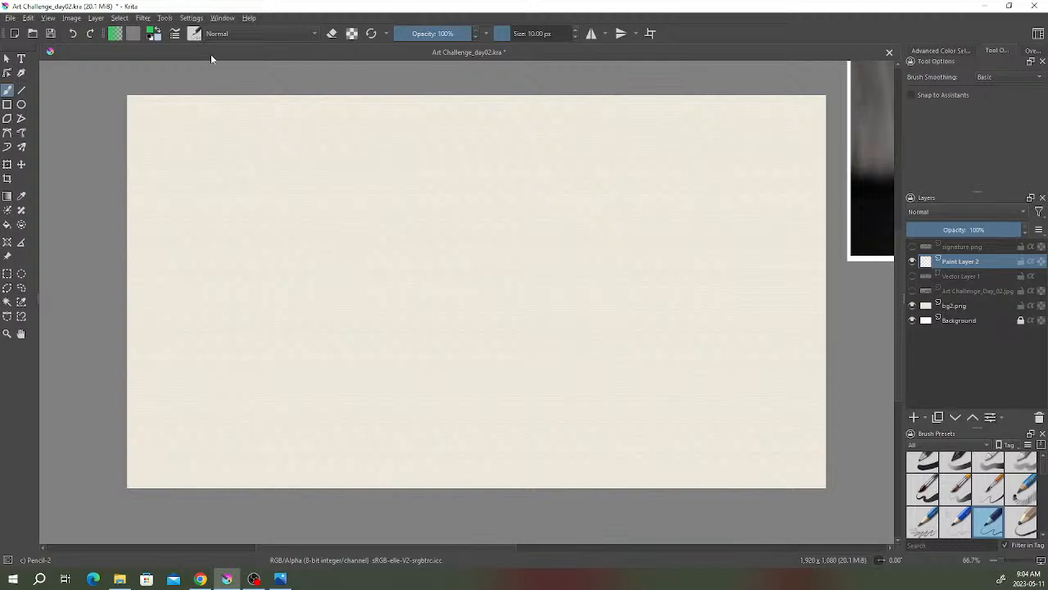
{"action": "left_click", "coordinate": [195, 35]}
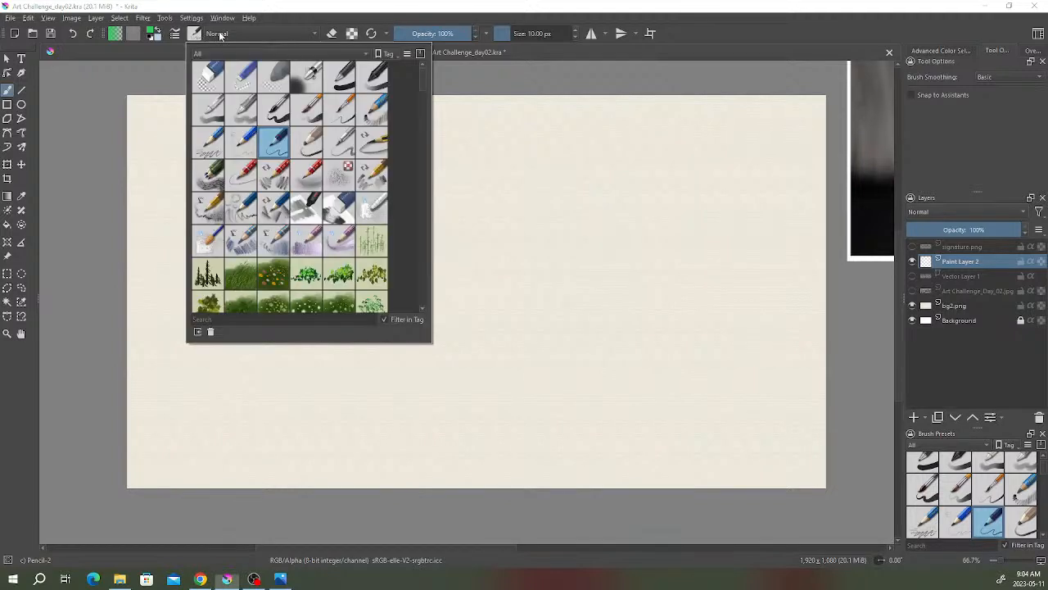
{"action": "scroll", "coordinate": [421, 80], "scroll_direction": "down", "scroll_amount": 2}
{"action": "scroll", "coordinate": [423, 77], "scroll_direction": "up", "scroll_amount": 2}
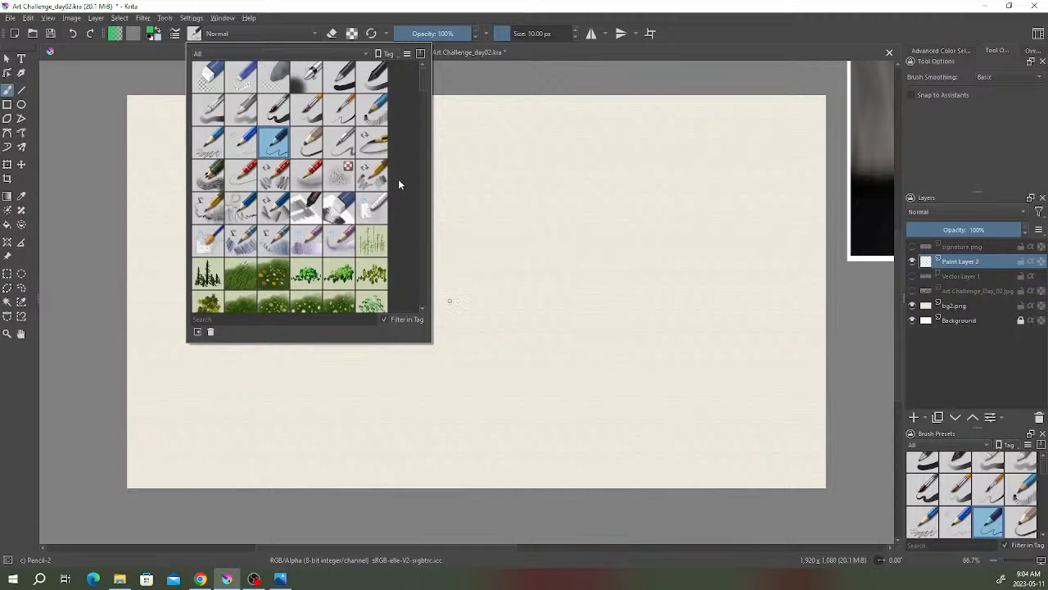
{"action": "left_click", "coordinate": [244, 177]}
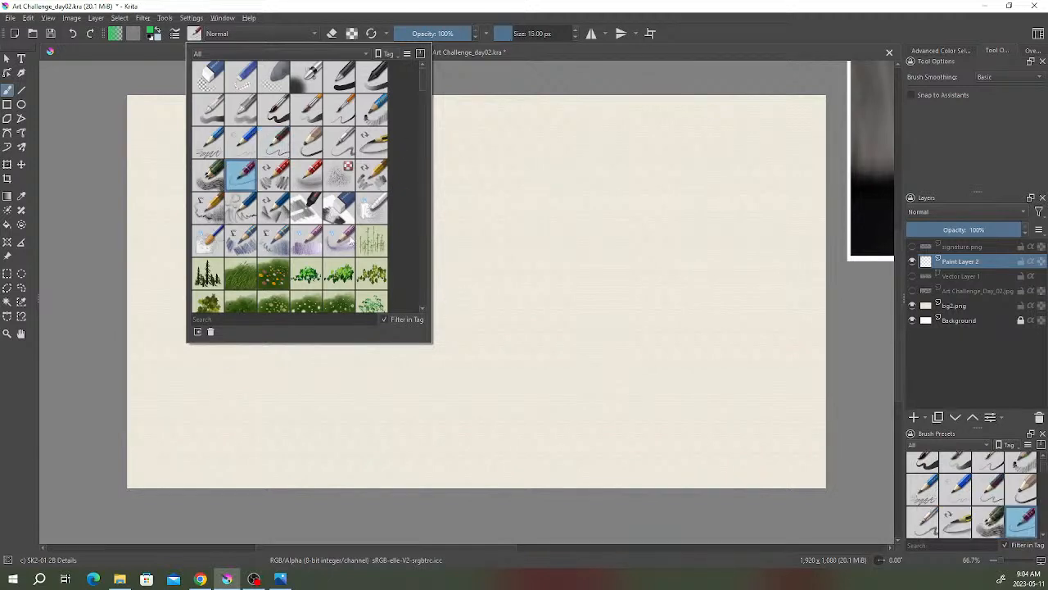
{"action": "left_click", "coordinate": [278, 150]}
{"action": "left_click", "coordinate": [592, 11]}
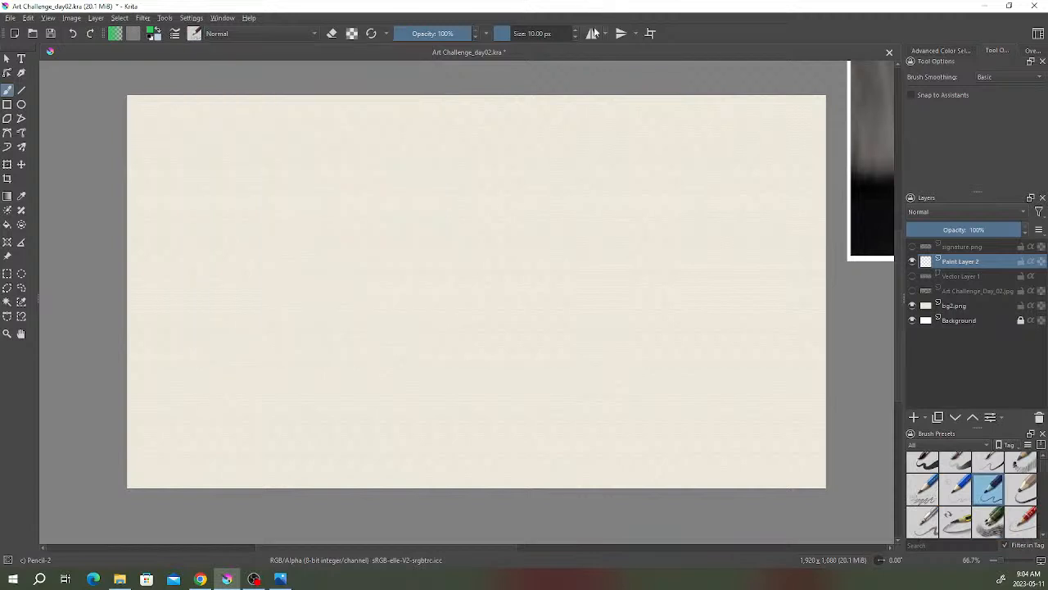
- Set the brush's foreground color to near-black
{"action": "right_click", "coordinate": [538, 187]}
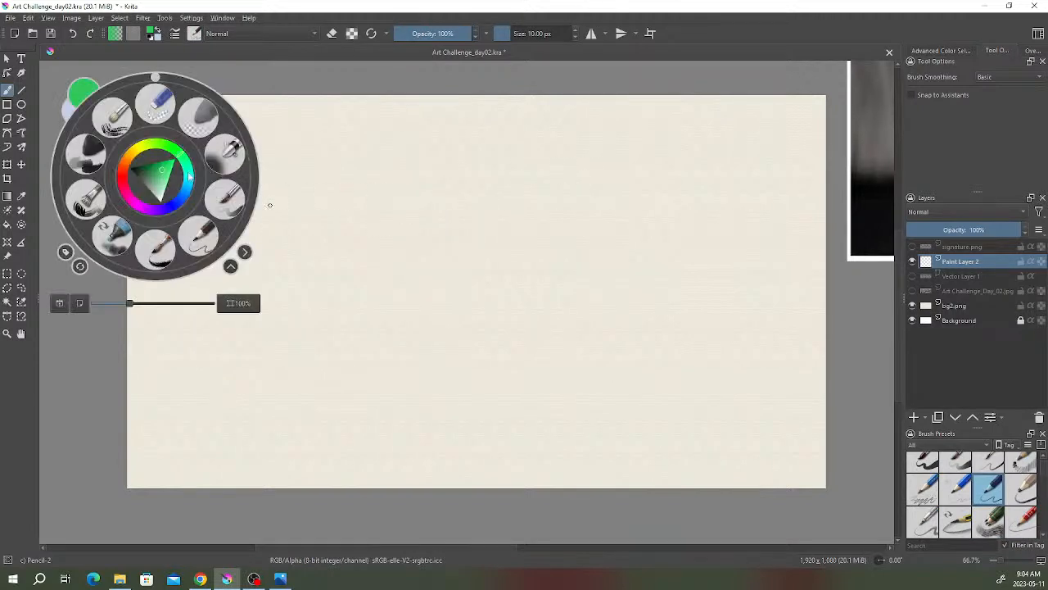
{"action": "left_click", "coordinate": [138, 176]}
{"action": "left_click_drag", "start_coordinate": [137, 174], "coordinate": [134, 176]}
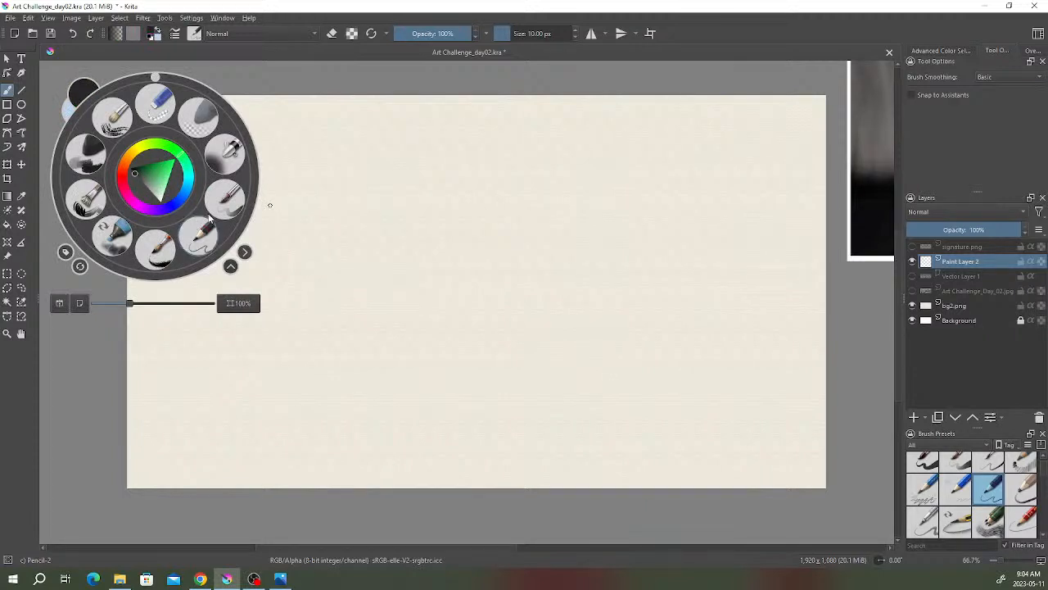
- Set the brush's foreground color to a dark red
{"action": "left_click", "coordinate": [126, 177]}
{"action": "left_click_drag", "start_coordinate": [159, 167], "coordinate": [146, 190]}
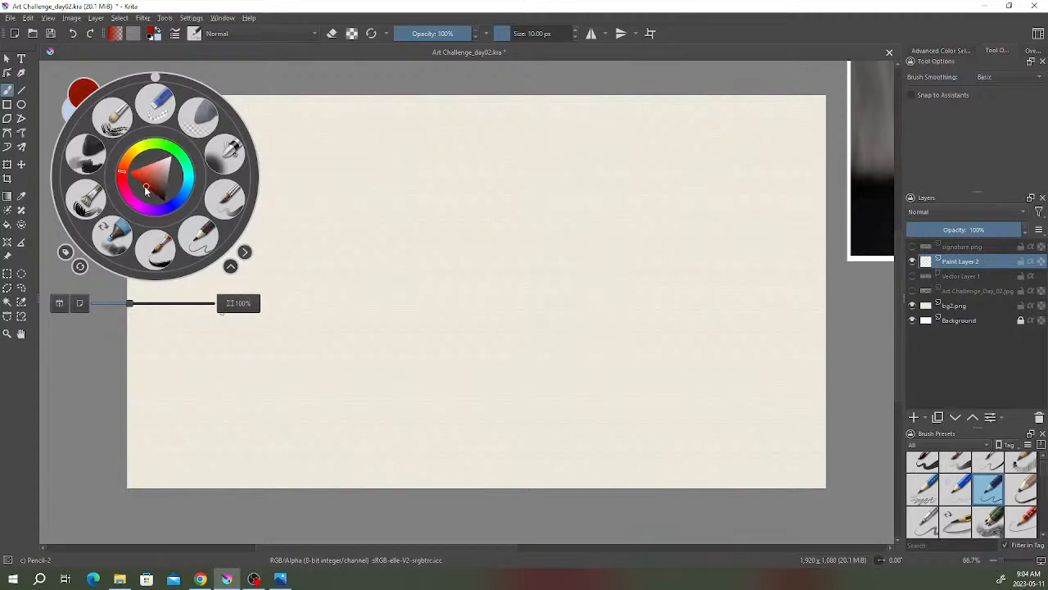
{"action": "left_click", "coordinate": [509, 234]}
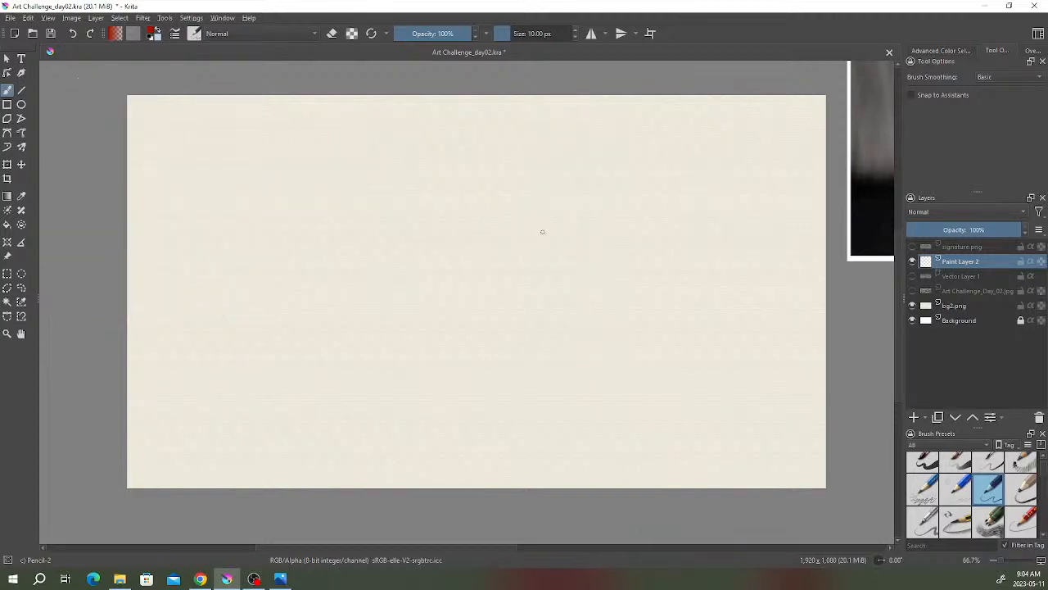
{"action": "mouse_move", "coordinate": [555, 214]}
{"action": "left_mouse_down"}
{"action": "mouse_move", "coordinate": [583, 219]}
{"action": "mouse_move", "coordinate": [602, 248]}
{"action": "left_mouse_up"}
{"action": "left_click", "coordinate": [608, 233]}
{"action": "key", "text": "Delete"}
{"action": "scroll", "coordinate": [897, 284], "scroll_direction": "up", "scroll_amount": 1}
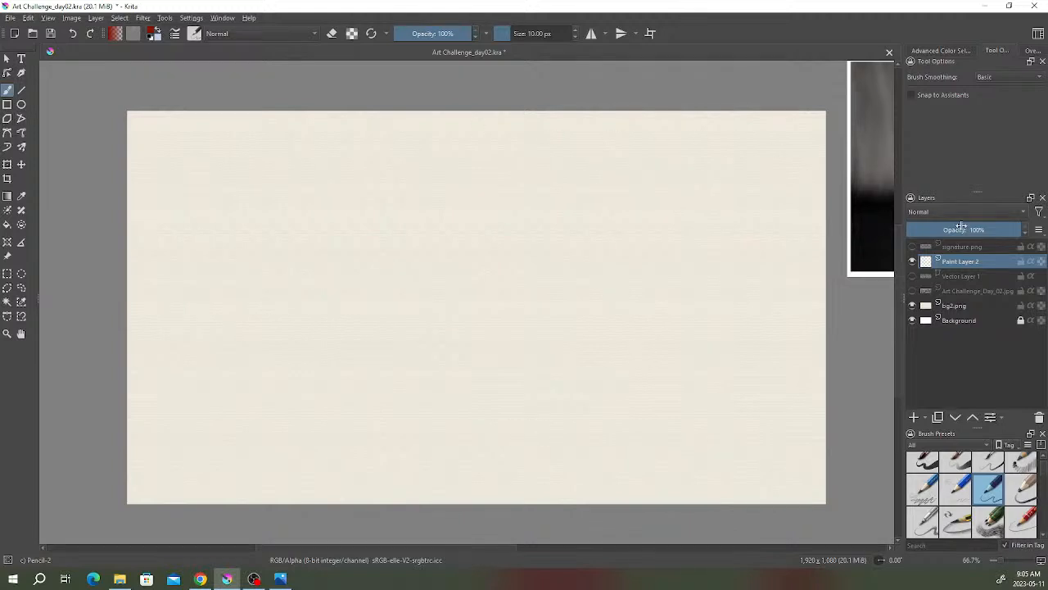
- Examine the swordsman reference image beside the blank canvas to judge the composition
{"action": "key", "text": "alt+Tab"}
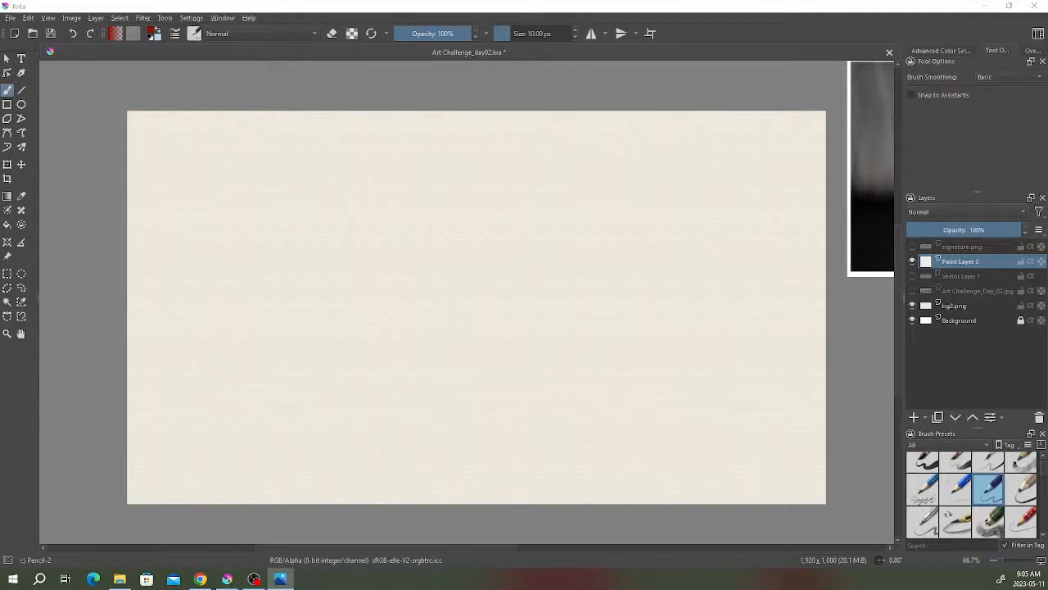
{"action": "scroll", "coordinate": [594, 225], "scroll_direction": "down", "scroll_amount": 3}
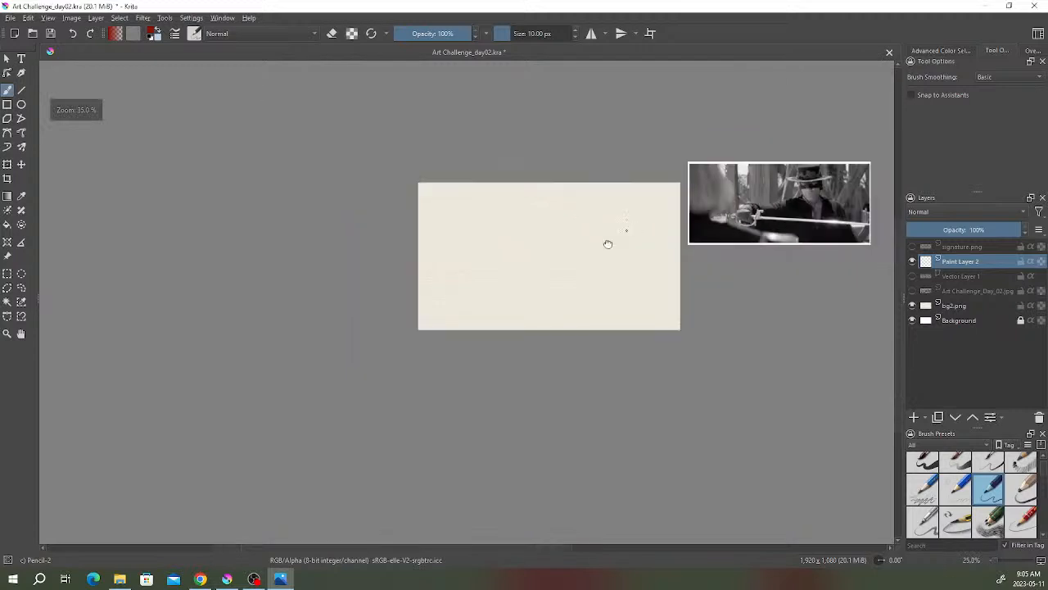
{"action": "left_click_drag", "start_coordinate": [625, 232], "coordinate": [584, 255]}
{"action": "scroll", "coordinate": [686, 237], "scroll_direction": "up", "scroll_amount": 1}
{"action": "scroll", "coordinate": [679, 233], "scroll_direction": "up", "scroll_amount": 1}
{"action": "scroll", "coordinate": [737, 233], "scroll_direction": "down", "scroll_amount": 1}
{"action": "scroll", "coordinate": [778, 221], "scroll_direction": "up", "scroll_amount": 1}
{"action": "scroll", "coordinate": [717, 254], "scroll_direction": "down", "scroll_amount": 1}
{"action": "scroll", "coordinate": [565, 283], "scroll_direction": "up", "scroll_amount": 2}
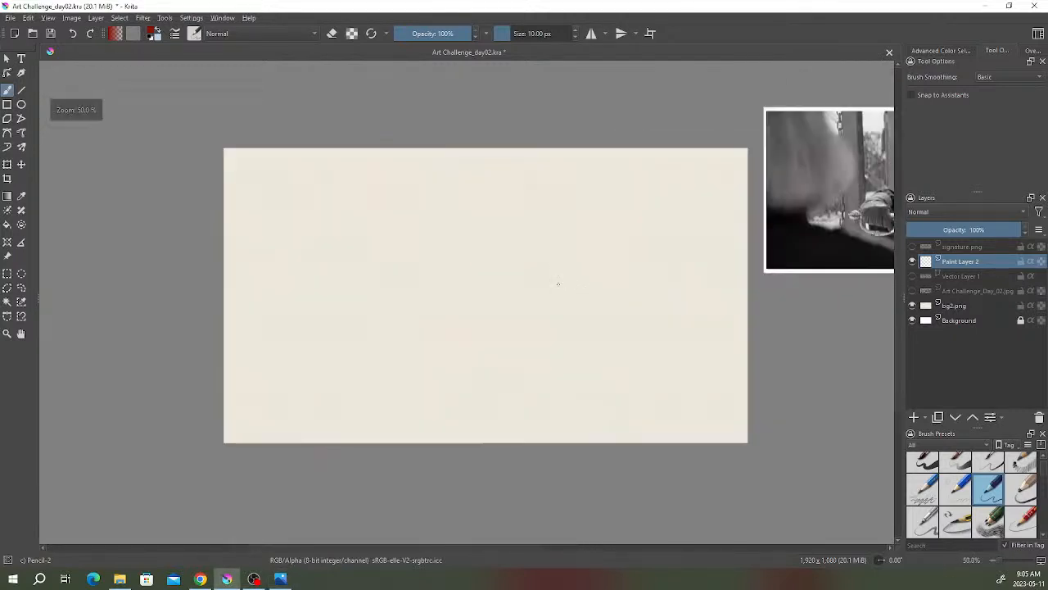
{"action": "left_click_drag", "start_coordinate": [557, 283], "coordinate": [583, 282]}
{"action": "scroll", "coordinate": [588, 281], "scroll_direction": "up", "scroll_amount": 1}
{"action": "scroll", "coordinate": [585, 280], "scroll_direction": "down", "scroll_amount": 1}
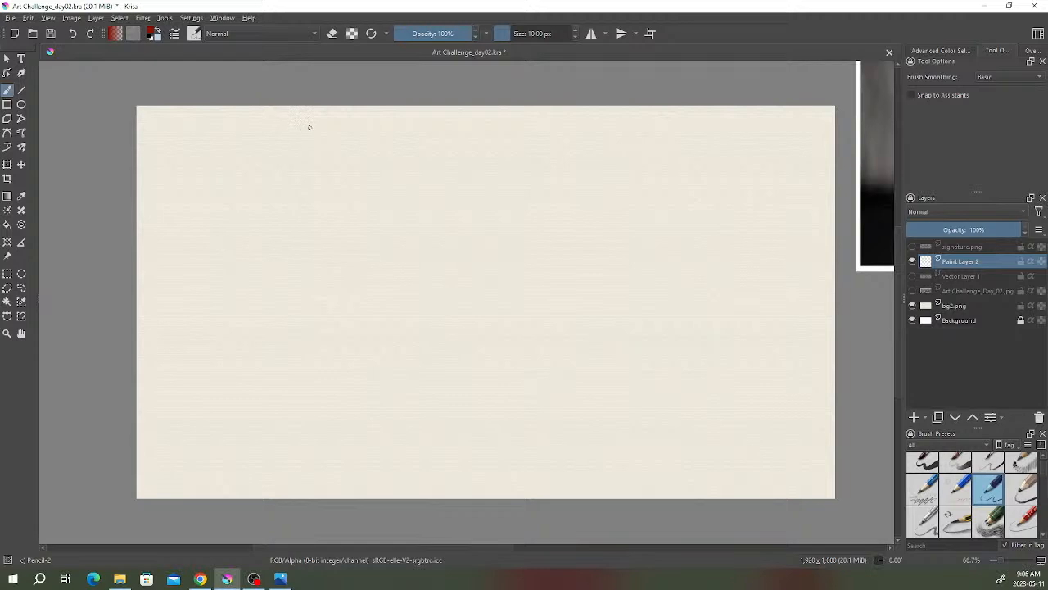
- Sketch a vertical background line near the canvas's upper left and the two converging edges of a tree trunk near the center
{"action": "left_click_drag", "start_coordinate": [317, 109], "coordinate": [316, 154]}
{"action": "left_click_drag", "start_coordinate": [318, 110], "coordinate": [317, 247]}
{"action": "left_click_drag", "start_coordinate": [318, 121], "coordinate": [318, 331]}
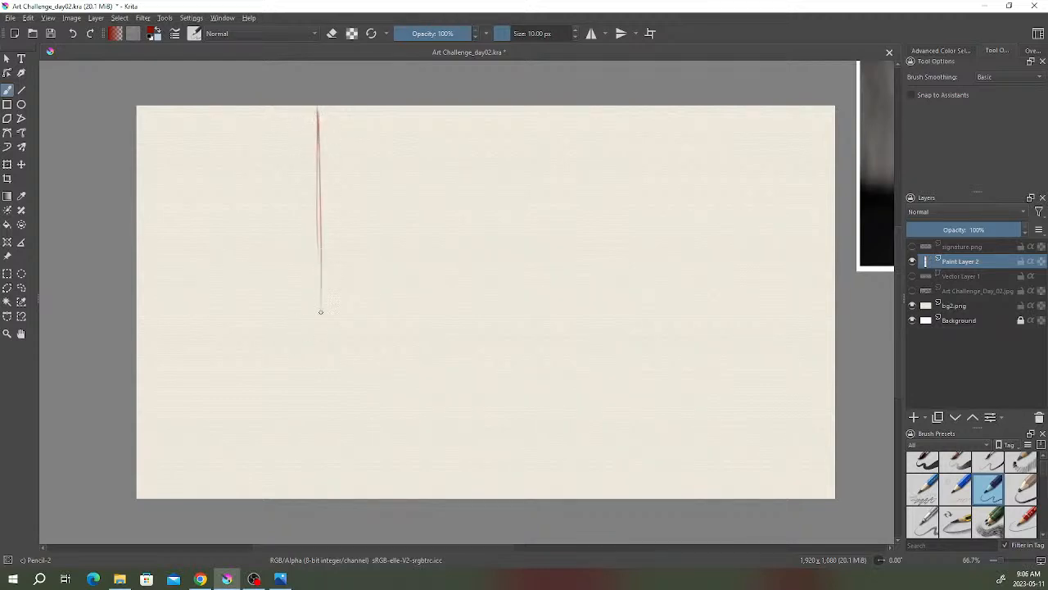
{"action": "left_click_drag", "start_coordinate": [410, 122], "coordinate": [412, 270]}
{"action": "left_click_drag", "start_coordinate": [416, 115], "coordinate": [413, 328]}
{"action": "left_click_drag", "start_coordinate": [450, 159], "coordinate": [426, 305]}
{"action": "left_click_drag", "start_coordinate": [468, 108], "coordinate": [426, 334]}
{"action": "left_click_drag", "start_coordinate": [470, 110], "coordinate": [426, 299]}
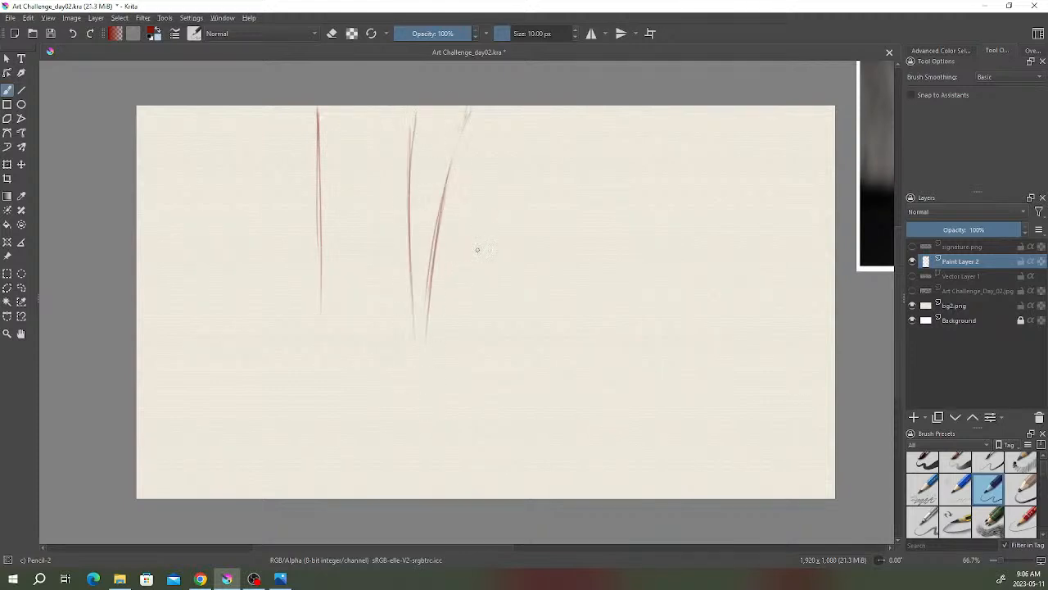
- Sketch a long curved line beyond the central trunk and short diagonal strokes across the trunk's upper end
{"action": "mouse_move", "coordinate": [537, 111]}
{"action": "left_mouse_down"}
{"action": "mouse_move", "coordinate": [467, 269]}
{"action": "mouse_move", "coordinate": [455, 338]}
{"action": "left_mouse_up"}
{"action": "left_click_drag", "start_coordinate": [413, 133], "coordinate": [442, 168]}
{"action": "left_click_drag", "start_coordinate": [429, 117], "coordinate": [455, 144]}
{"action": "left_click_drag", "start_coordinate": [422, 111], "coordinate": [452, 141]}
{"action": "left_click_drag", "start_coordinate": [416, 105], "coordinate": [414, 130]}
- Sketch the near-vertical edges of a narrow post left of the first background line
{"action": "mouse_move", "coordinate": [248, 106]}
{"action": "left_mouse_down"}
{"action": "mouse_move", "coordinate": [241, 264]}
{"action": "mouse_move", "coordinate": [251, 360]}
{"action": "left_mouse_up"}
{"action": "left_click_drag", "start_coordinate": [244, 112], "coordinate": [251, 340]}
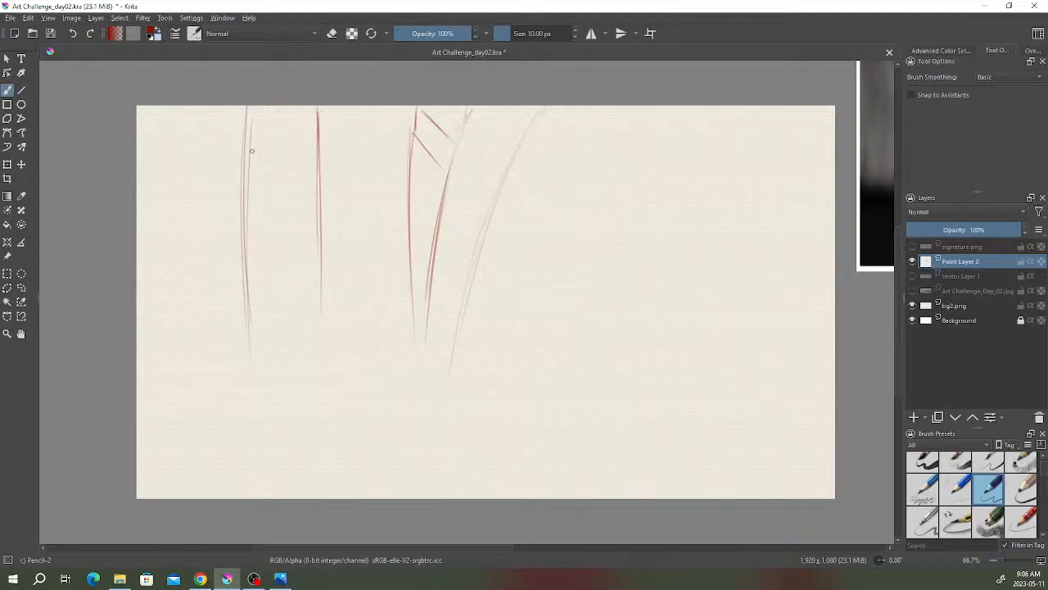
{"action": "mouse_move", "coordinate": [253, 110]}
{"action": "left_mouse_down"}
{"action": "mouse_move", "coordinate": [248, 263]}
{"action": "mouse_move", "coordinate": [263, 289]}
{"action": "left_mouse_up"}
{"action": "left_click_drag", "start_coordinate": [253, 108], "coordinate": [256, 274]}
{"action": "left_click_drag", "start_coordinate": [253, 162], "coordinate": [259, 334]}
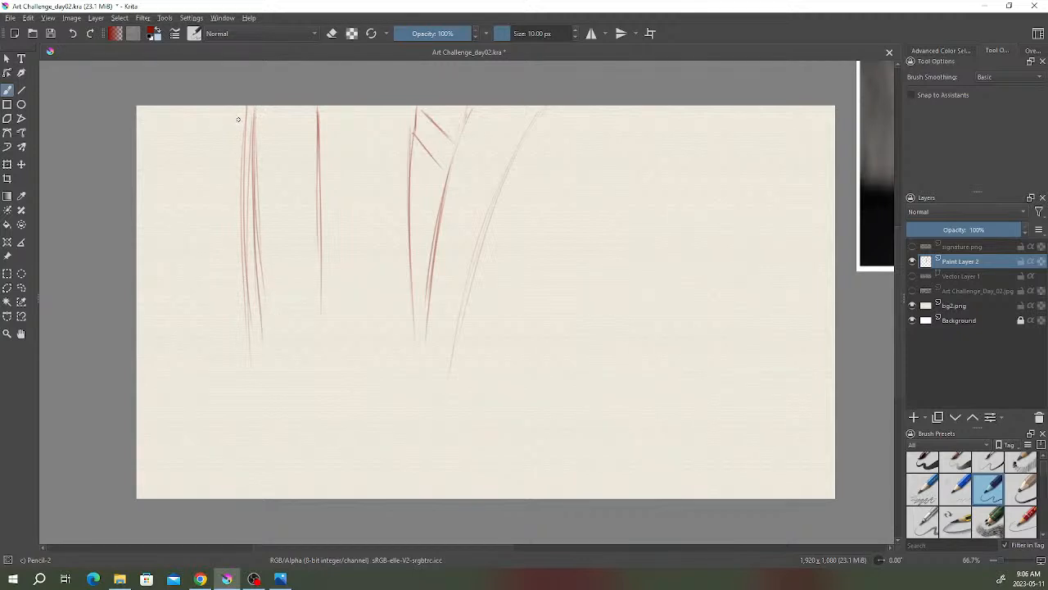
- Add another long vertical line left of the narrow post and darken the post's left edge with overlapping strokes
{"action": "left_click_drag", "start_coordinate": [210, 107], "coordinate": [212, 211]}
{"action": "left_click_drag", "start_coordinate": [209, 131], "coordinate": [213, 262]}
{"action": "left_click_drag", "start_coordinate": [211, 178], "coordinate": [215, 334]}
{"action": "left_click_drag", "start_coordinate": [245, 107], "coordinate": [244, 234]}
{"action": "left_click_drag", "start_coordinate": [244, 131], "coordinate": [250, 324]}
{"action": "left_click_drag", "start_coordinate": [246, 262], "coordinate": [252, 362]}
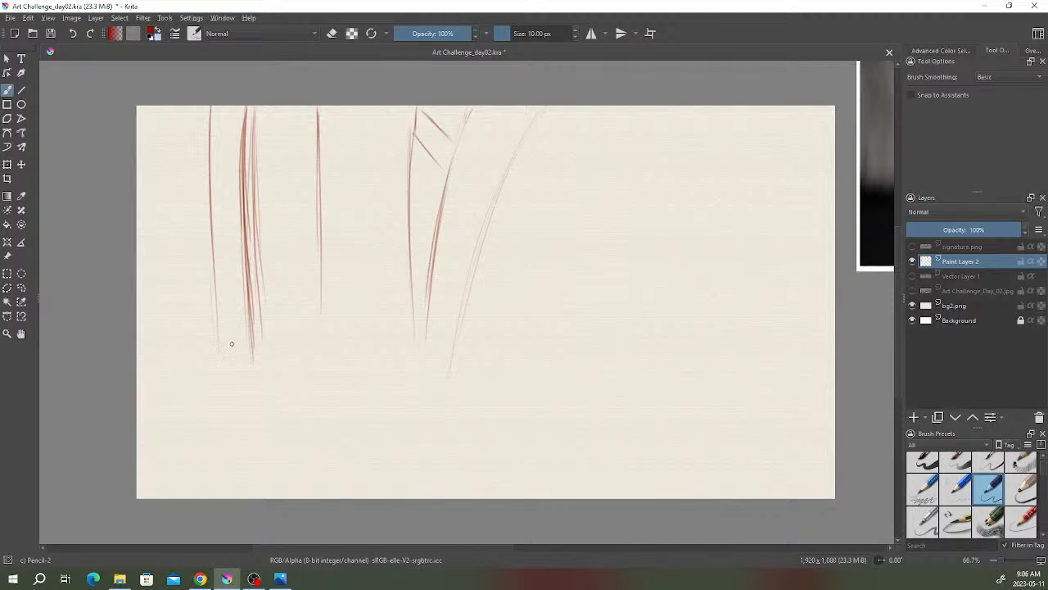
- Sketch the lower contour below the background lines, running horizontally and ending in a double line slanting down
{"action": "mouse_move", "coordinate": [377, 372]}
{"action": "left_mouse_down"}
{"action": "mouse_move", "coordinate": [217, 346]}
{"action": "mouse_move", "coordinate": [254, 360]}
{"action": "left_mouse_up"}
{"action": "mouse_move", "coordinate": [337, 372]}
{"action": "left_mouse_down"}
{"action": "mouse_move", "coordinate": [492, 373]}
{"action": "mouse_move", "coordinate": [520, 472]}
{"action": "left_mouse_up"}
{"action": "left_click_drag", "start_coordinate": [503, 376], "coordinate": [516, 449]}
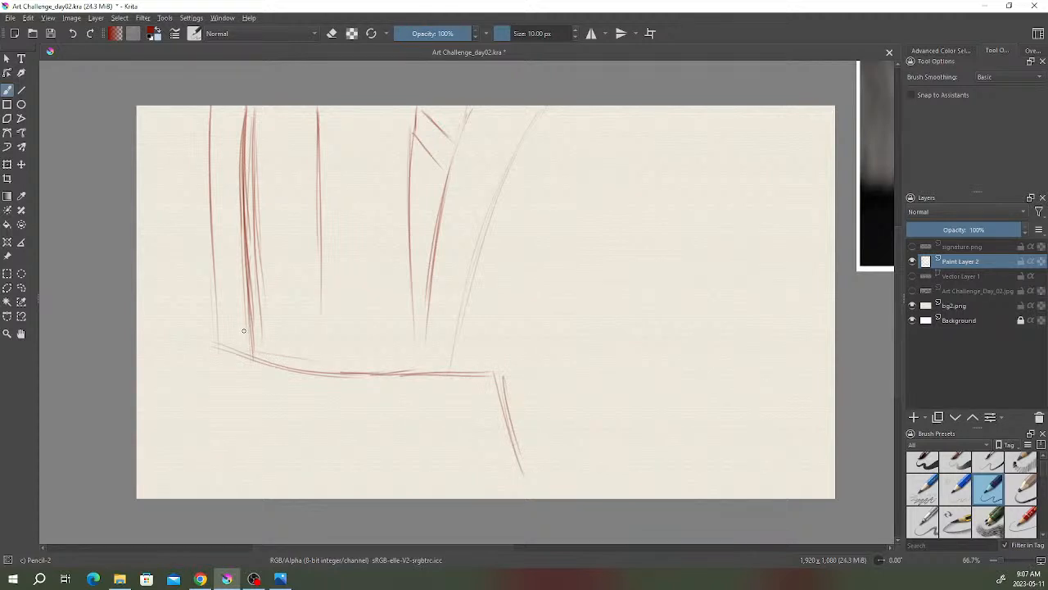
- Sketch the large rounded foreground shape at the canvas's left side, with an arched top and a pointed bulge toward the center
{"action": "mouse_move", "coordinate": [236, 309]}
{"action": "left_mouse_down"}
{"action": "mouse_move", "coordinate": [243, 354]}
{"action": "mouse_move", "coordinate": [240, 331]}
{"action": "mouse_move", "coordinate": [281, 289]}
{"action": "left_mouse_up"}
{"action": "mouse_move", "coordinate": [259, 218]}
{"action": "left_mouse_down"}
{"action": "mouse_move", "coordinate": [287, 270]}
{"action": "mouse_move", "coordinate": [279, 295]}
{"action": "left_mouse_up"}
{"action": "left_click_drag", "start_coordinate": [236, 195], "coordinate": [267, 235]}
{"action": "left_click_drag", "start_coordinate": [228, 132], "coordinate": [281, 249]}
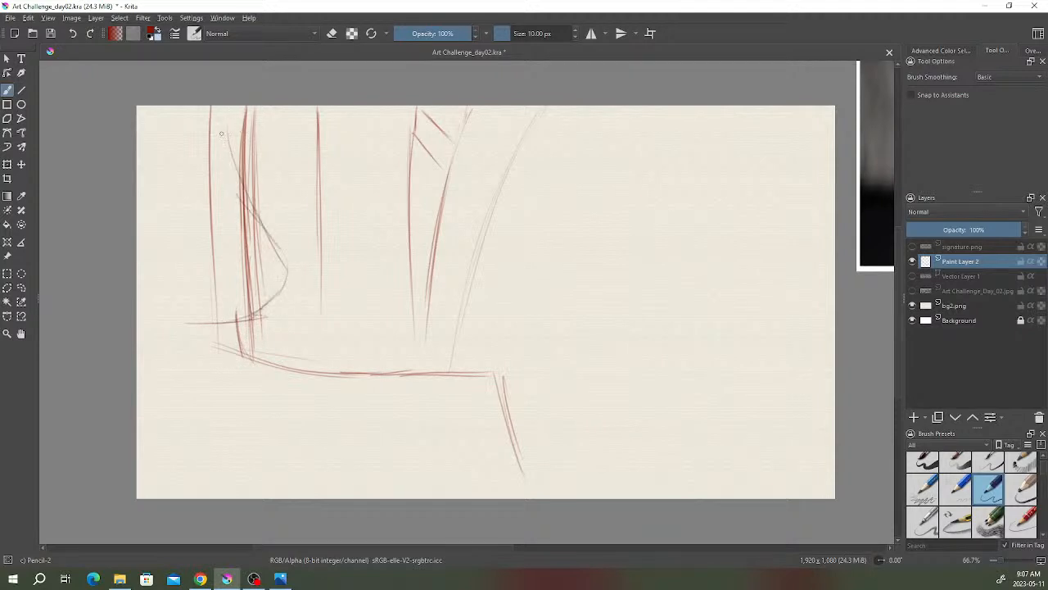
{"action": "left_click_drag", "start_coordinate": [155, 120], "coordinate": [243, 142]}
{"action": "left_click_drag", "start_coordinate": [197, 112], "coordinate": [253, 211]}
{"action": "mouse_move", "coordinate": [144, 124]}
{"action": "left_mouse_down"}
{"action": "mouse_move", "coordinate": [205, 118]}
{"action": "mouse_move", "coordinate": [219, 129]}
{"action": "mouse_move", "coordinate": [261, 221]}
{"action": "left_mouse_up"}
{"action": "left_click_drag", "start_coordinate": [218, 130], "coordinate": [284, 248]}
- Extend the foreground shape's bottom edge to the canvas's left border and reinforce the curved lower contour
{"action": "mouse_move", "coordinate": [156, 325]}
{"action": "left_mouse_down"}
{"action": "mouse_move", "coordinate": [264, 296]}
{"action": "mouse_move", "coordinate": [196, 325]}
{"action": "mouse_move", "coordinate": [234, 347]}
{"action": "left_mouse_up"}
{"action": "mouse_move", "coordinate": [235, 318]}
{"action": "left_mouse_down"}
{"action": "mouse_move", "coordinate": [240, 352]}
{"action": "mouse_move", "coordinate": [340, 378]}
{"action": "left_mouse_up"}
{"action": "mouse_move", "coordinate": [260, 363]}
{"action": "left_mouse_down"}
{"action": "mouse_move", "coordinate": [429, 382]}
{"action": "mouse_move", "coordinate": [404, 376]}
{"action": "left_mouse_up"}
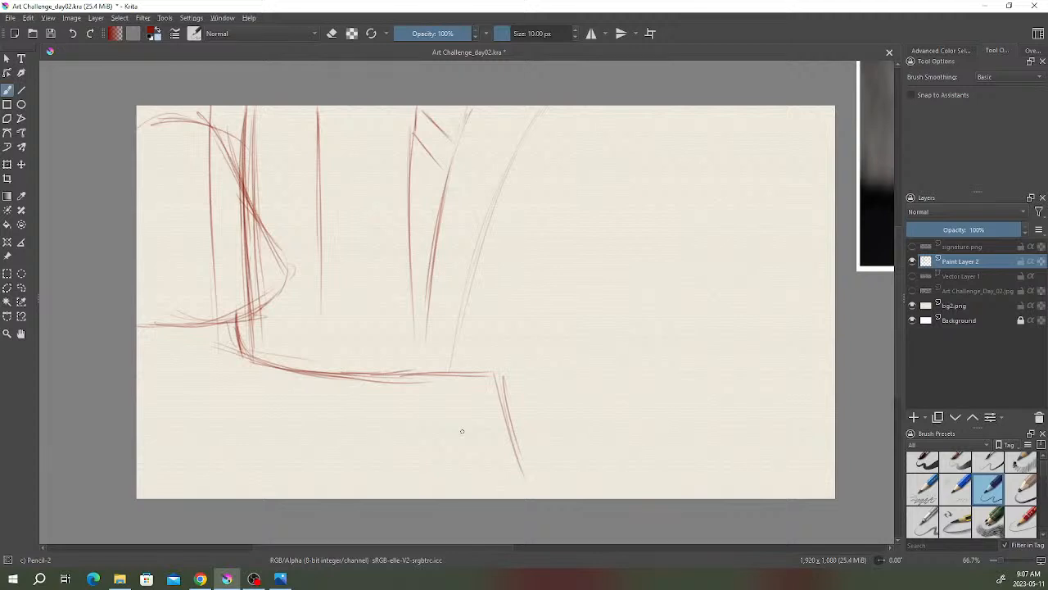
{"action": "left_click", "coordinate": [21, 287]}
{"action": "mouse_move", "coordinate": [139, 387]}
{"action": "left_mouse_down"}
{"action": "mouse_move", "coordinate": [222, 453]}
{"action": "mouse_move", "coordinate": [264, 94]}
{"action": "mouse_move", "coordinate": [164, 77]}
{"action": "mouse_move", "coordinate": [119, 140]}
{"action": "left_mouse_up"}
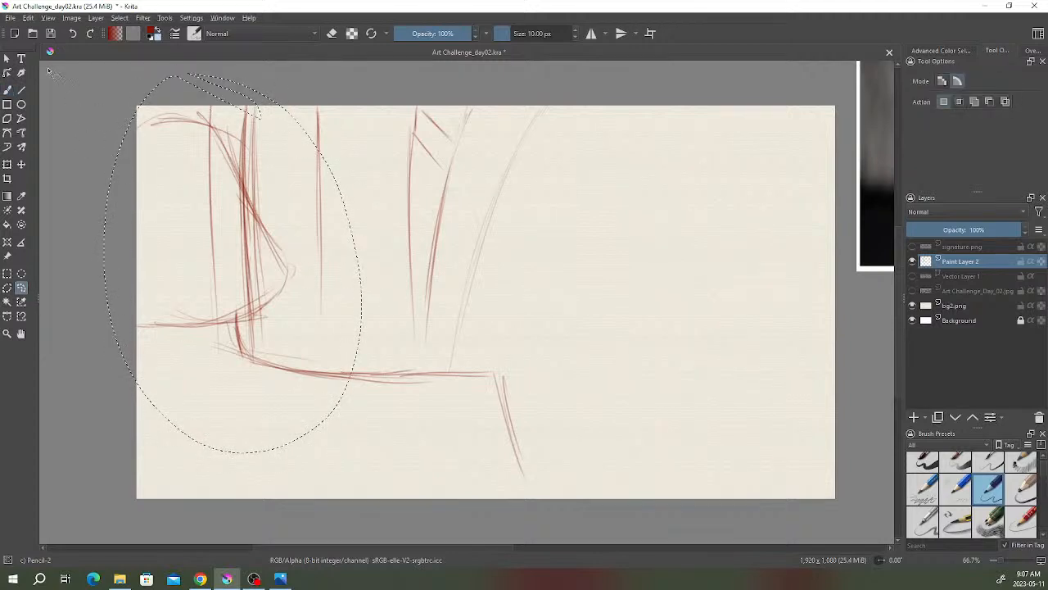
{"action": "left_click", "coordinate": [109, 85]}
{"action": "left_click", "coordinate": [6, 59]}
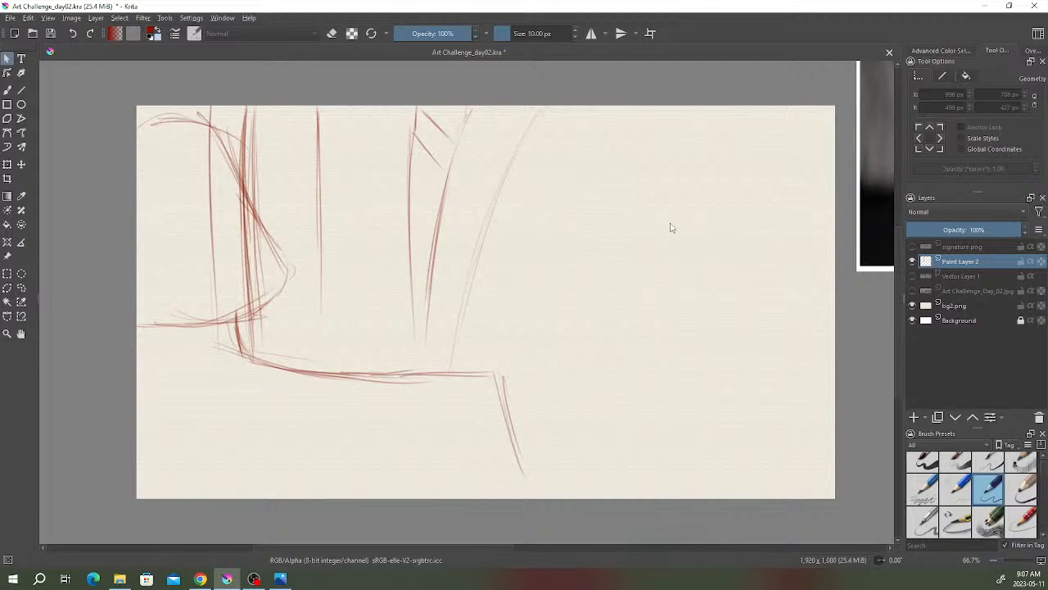
- Add a short diagonal stroke beside the curved line, and shift the freehand-selected lower contour with its slanted end to the left
{"action": "left_click", "coordinate": [8, 90]}
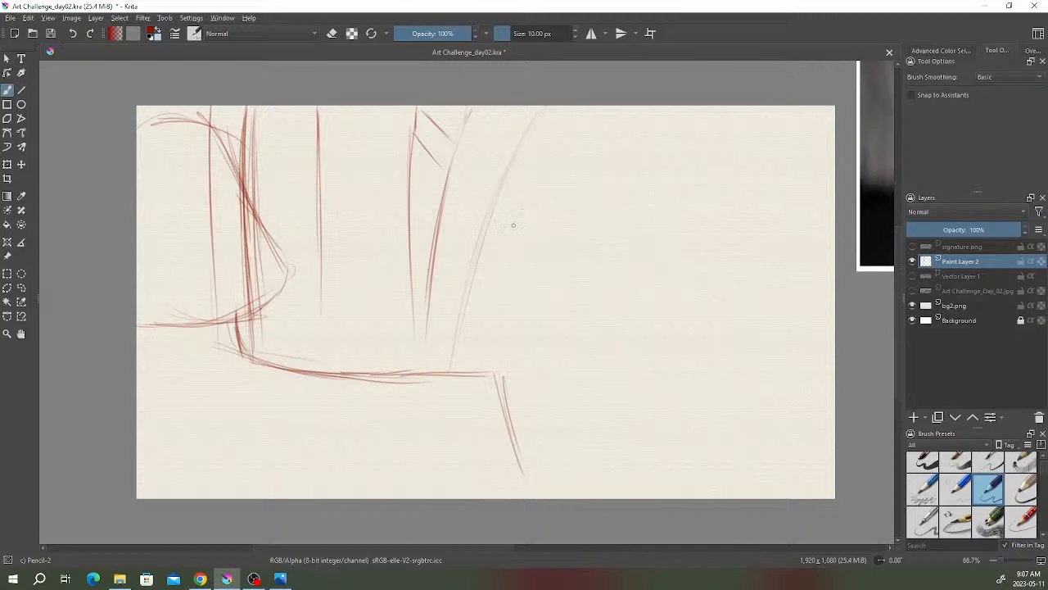
{"action": "left_click_drag", "start_coordinate": [503, 217], "coordinate": [522, 260]}
{"action": "left_click", "coordinate": [22, 287]}
{"action": "mouse_move", "coordinate": [387, 433]}
{"action": "left_mouse_down"}
{"action": "mouse_move", "coordinate": [537, 381]}
{"action": "mouse_move", "coordinate": [331, 370]}
{"action": "mouse_move", "coordinate": [325, 437]}
{"action": "left_mouse_up"}
{"action": "key", "text": "t"}
{"action": "left_click_drag", "start_coordinate": [416, 379], "coordinate": [361, 372]}
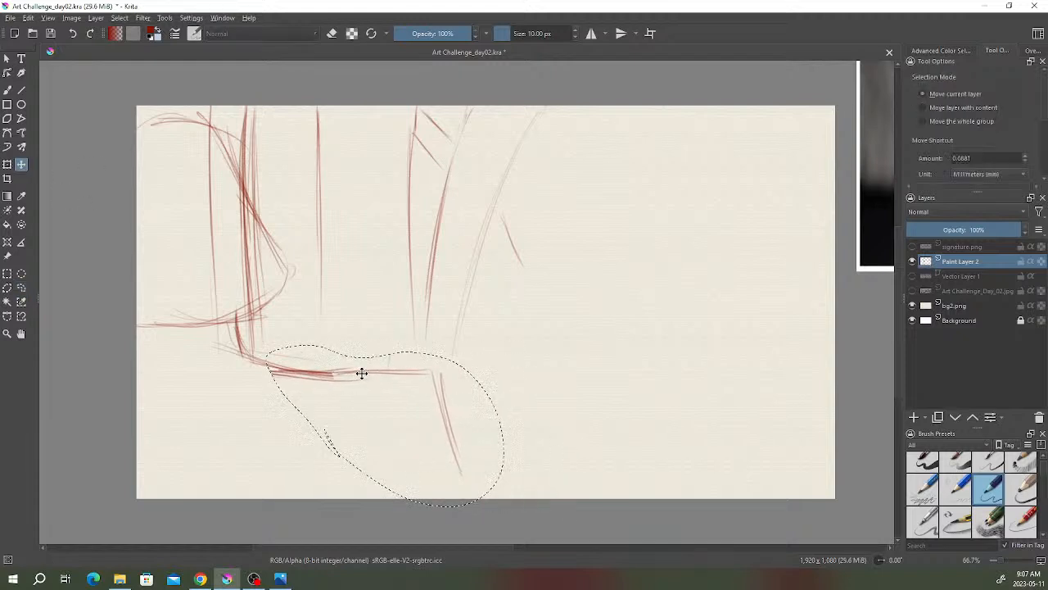
{"action": "left_click", "coordinate": [8, 274]}
{"action": "left_click", "coordinate": [87, 289]}
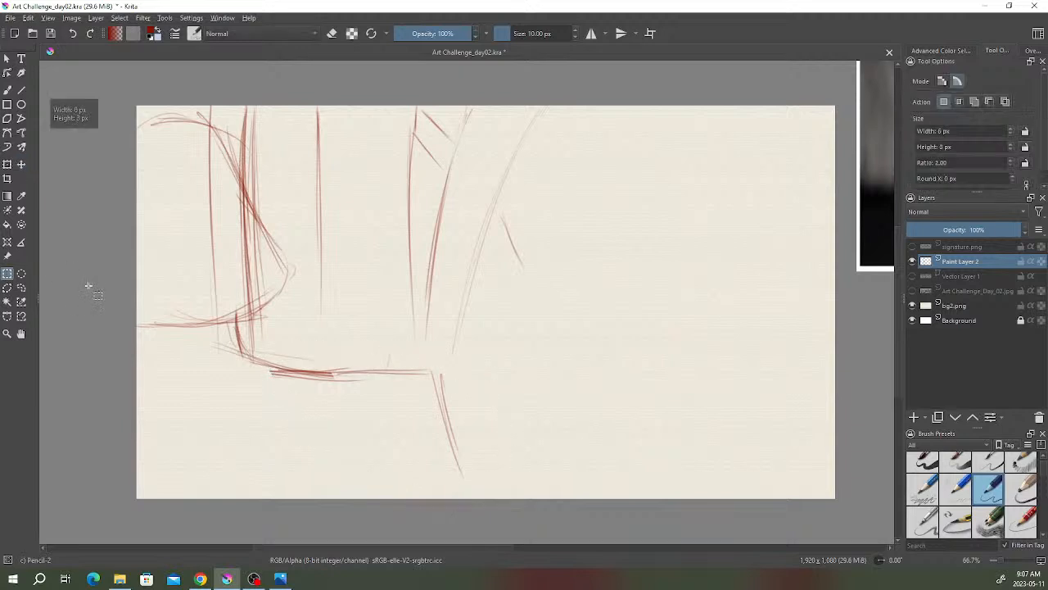
- Move the whole red sketch right and slightly down so it sits fully within the canvas
{"action": "left_click", "coordinate": [22, 164]}
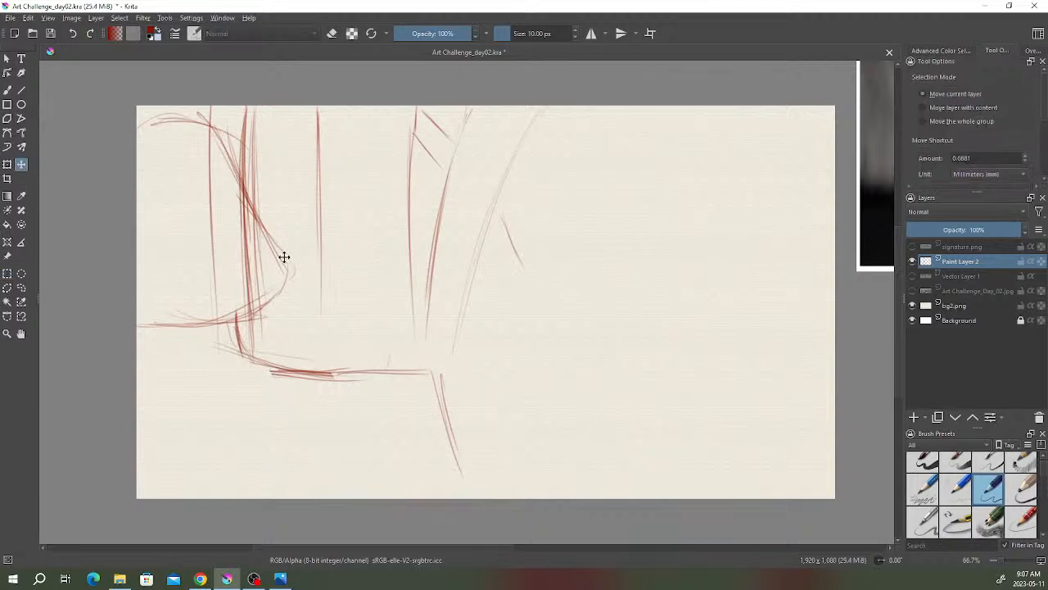
{"action": "left_click_drag", "start_coordinate": [286, 257], "coordinate": [414, 276]}
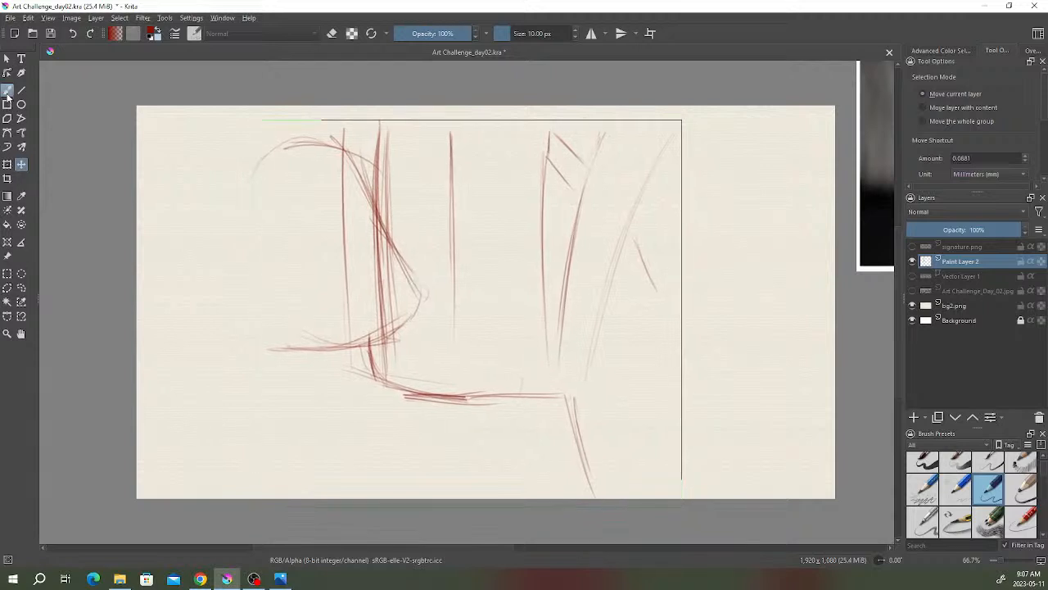
{"action": "key", "text": "b"}
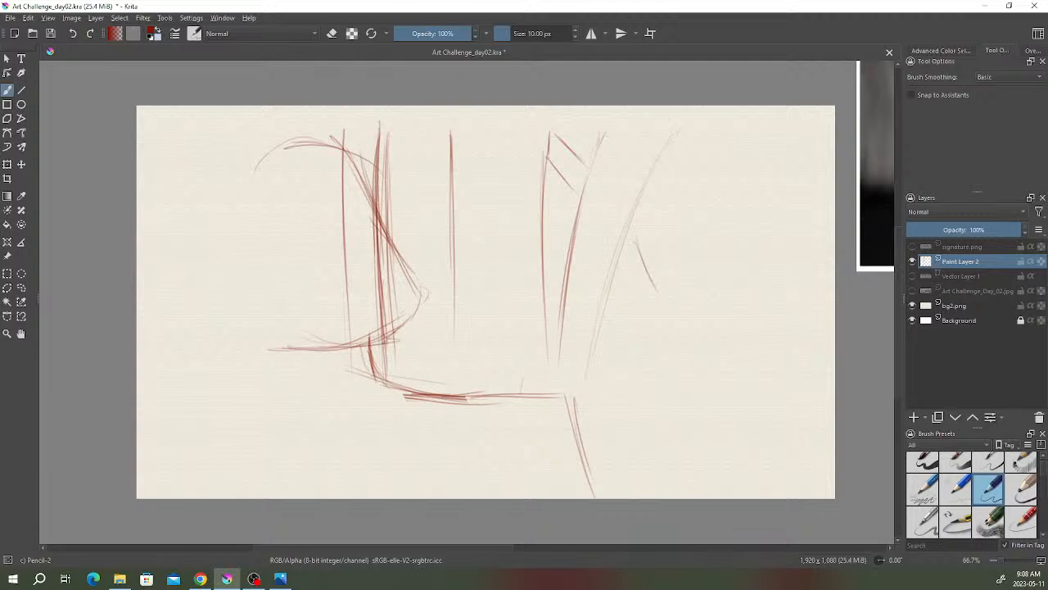
{"action": "key", "text": "t"}
{"action": "left_click_drag", "start_coordinate": [369, 257], "coordinate": [302, 242]}
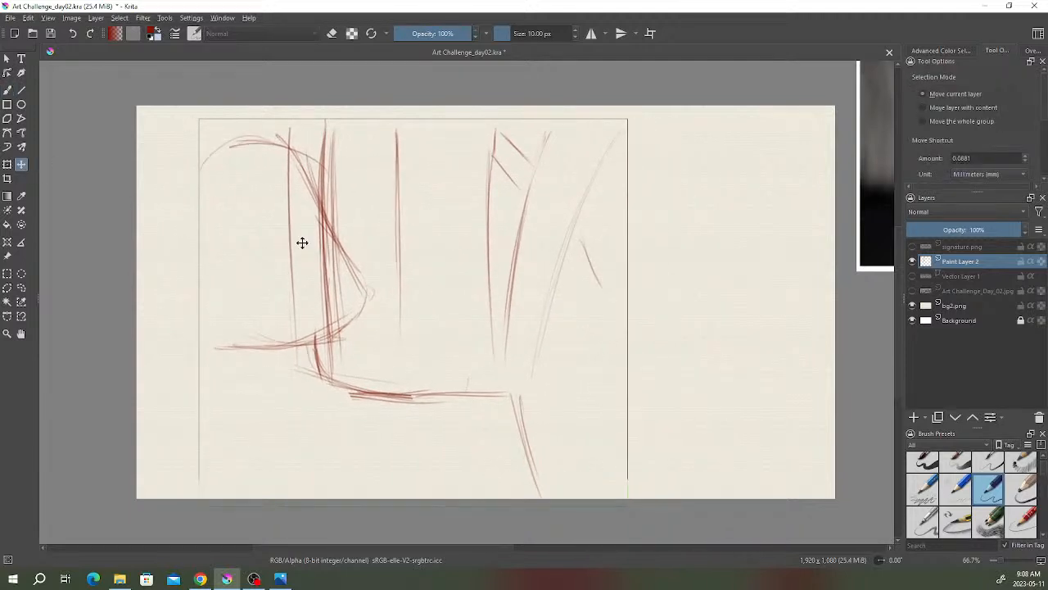
- Sketch the wide, flat elliptical brim of the swordsman's hat across the curved background line
{"action": "left_click", "coordinate": [7, 91]}
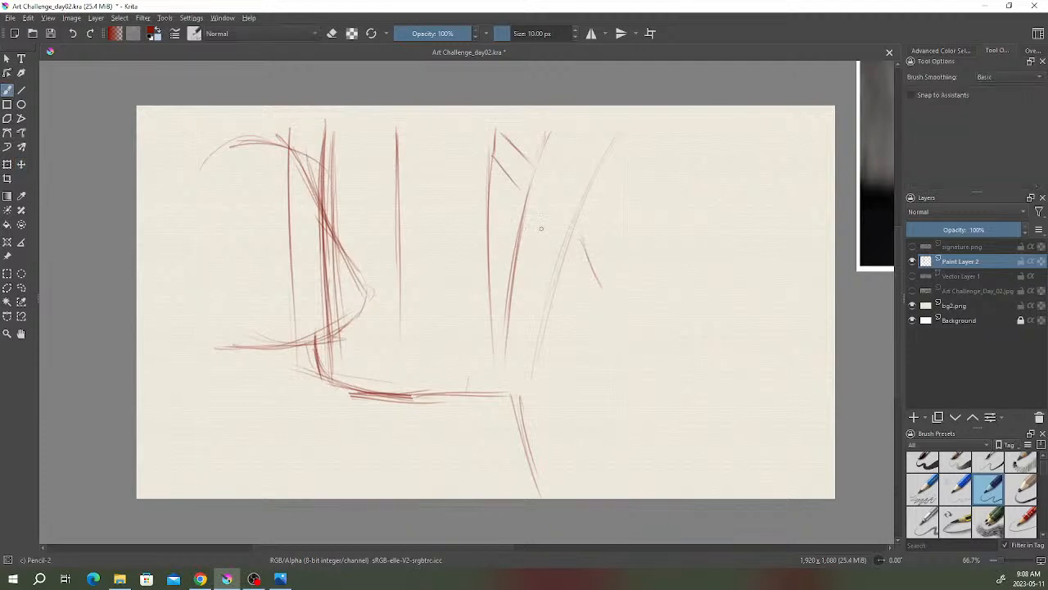
{"action": "left_click_drag", "start_coordinate": [522, 230], "coordinate": [627, 234]}
{"action": "left_click_drag", "start_coordinate": [505, 218], "coordinate": [660, 226]}
{"action": "left_click_drag", "start_coordinate": [555, 206], "coordinate": [638, 206]}
{"action": "left_click_drag", "start_coordinate": [573, 229], "coordinate": [679, 229]}
- Sketch the hat's crown above the brim with two sides, an elliptical top and a curved band line
{"action": "mouse_move", "coordinate": [543, 200]}
{"action": "left_mouse_down"}
{"action": "mouse_move", "coordinate": [544, 214]}
{"action": "mouse_move", "coordinate": [545, 164]}
{"action": "left_mouse_up"}
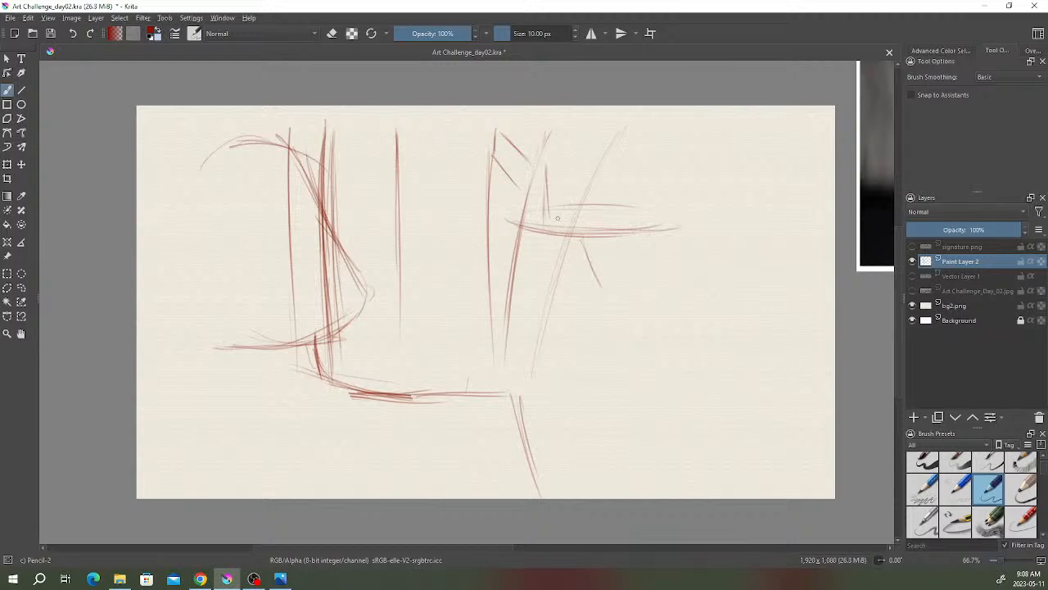
{"action": "mouse_move", "coordinate": [548, 168]}
{"action": "left_mouse_down"}
{"action": "mouse_move", "coordinate": [604, 156]}
{"action": "mouse_move", "coordinate": [631, 168]}
{"action": "left_mouse_up"}
{"action": "mouse_move", "coordinate": [561, 156]}
{"action": "left_mouse_down"}
{"action": "mouse_move", "coordinate": [635, 167]}
{"action": "mouse_move", "coordinate": [640, 227]}
{"action": "left_mouse_up"}
{"action": "left_click_drag", "start_coordinate": [632, 182], "coordinate": [636, 203]}
{"action": "left_click_drag", "start_coordinate": [550, 213], "coordinate": [631, 218]}
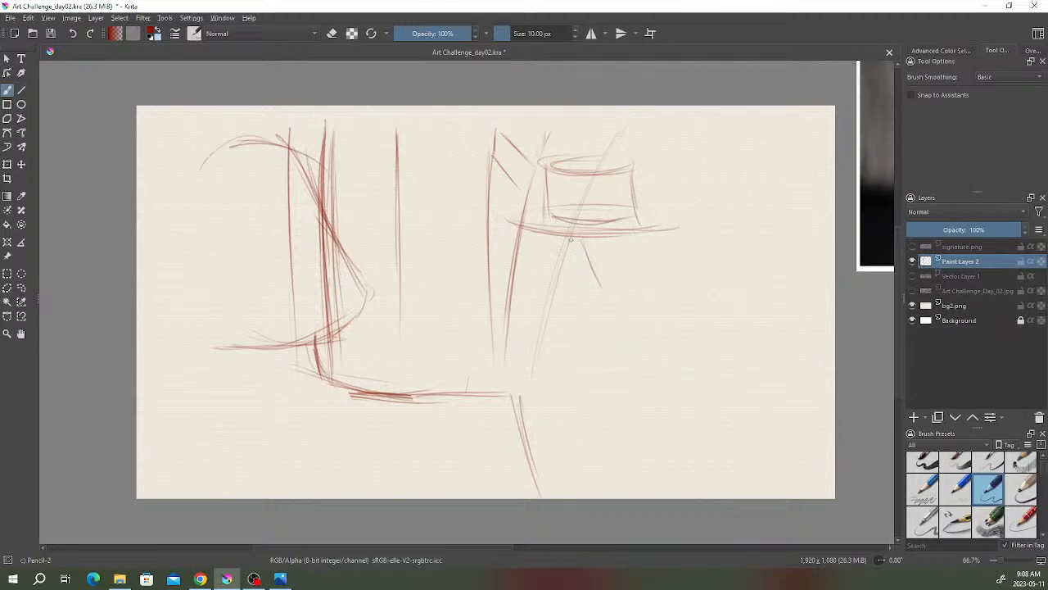
- Sketch the outline of the swordsman's face and jaw beneath the hat brim
{"action": "mouse_move", "coordinate": [620, 287]}
{"action": "left_mouse_down"}
{"action": "mouse_move", "coordinate": [636, 238]}
{"action": "mouse_move", "coordinate": [625, 285]}
{"action": "left_mouse_up"}
{"action": "left_click_drag", "start_coordinate": [628, 237], "coordinate": [624, 278]}
{"action": "mouse_move", "coordinate": [547, 238]}
{"action": "left_mouse_down"}
{"action": "mouse_move", "coordinate": [571, 288]}
{"action": "mouse_move", "coordinate": [598, 307]}
{"action": "mouse_move", "coordinate": [613, 302]}
{"action": "left_mouse_up"}
{"action": "left_click_drag", "start_coordinate": [632, 237], "coordinate": [607, 304]}
{"action": "left_click_drag", "start_coordinate": [556, 250], "coordinate": [580, 310]}
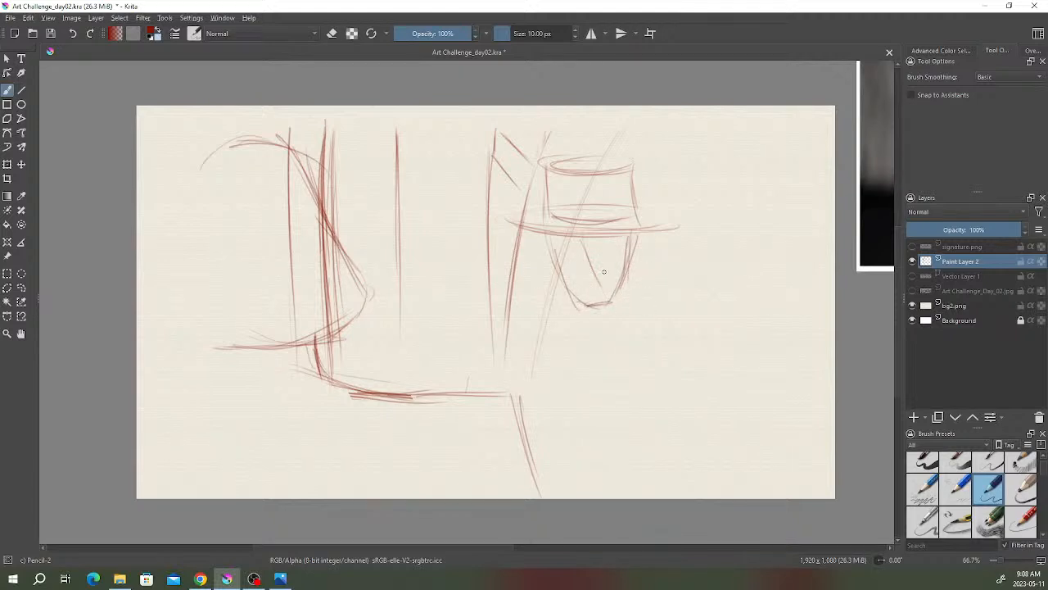
- Sketch the swordsman's neck and a V-shaped open collar below the jaw
{"action": "left_click_drag", "start_coordinate": [628, 282], "coordinate": [632, 309]}
{"action": "left_click_drag", "start_coordinate": [565, 289], "coordinate": [611, 386]}
{"action": "left_click_drag", "start_coordinate": [620, 335], "coordinate": [607, 407]}
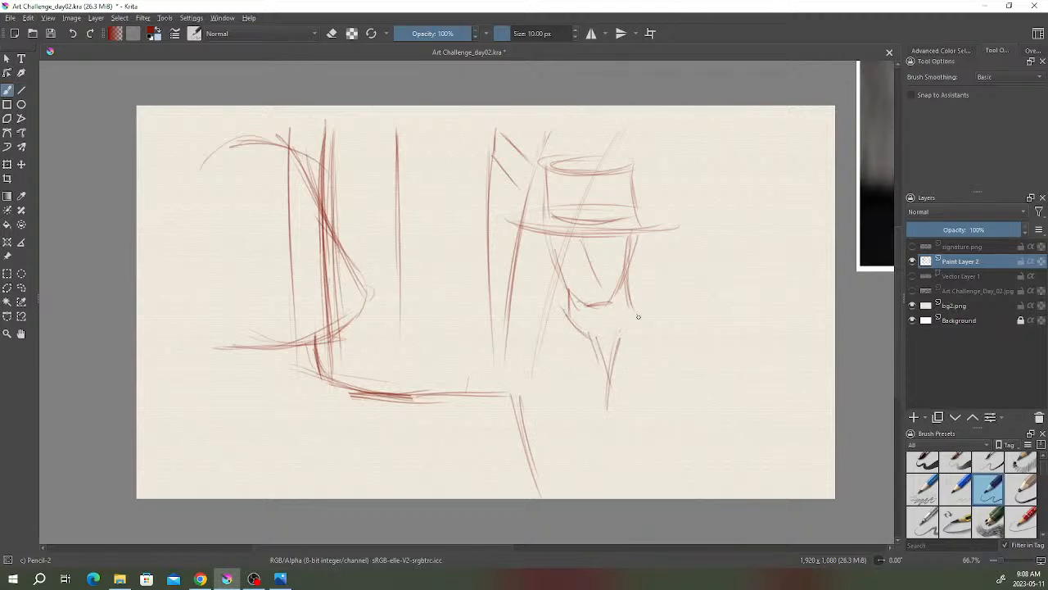
{"action": "left_click_drag", "start_coordinate": [636, 305], "coordinate": [610, 411]}
- Sketch the shoulder and upper arm on the canvas's right side, and the opposite arm stretched out to a gripping hand
{"action": "left_click_drag", "start_coordinate": [635, 300], "coordinate": [711, 349]}
{"action": "mouse_move", "coordinate": [655, 313]}
{"action": "left_mouse_down"}
{"action": "mouse_move", "coordinate": [715, 338]}
{"action": "mouse_move", "coordinate": [727, 328]}
{"action": "left_mouse_up"}
{"action": "left_click_drag", "start_coordinate": [719, 324], "coordinate": [729, 429]}
{"action": "left_click_drag", "start_coordinate": [718, 347], "coordinate": [724, 390]}
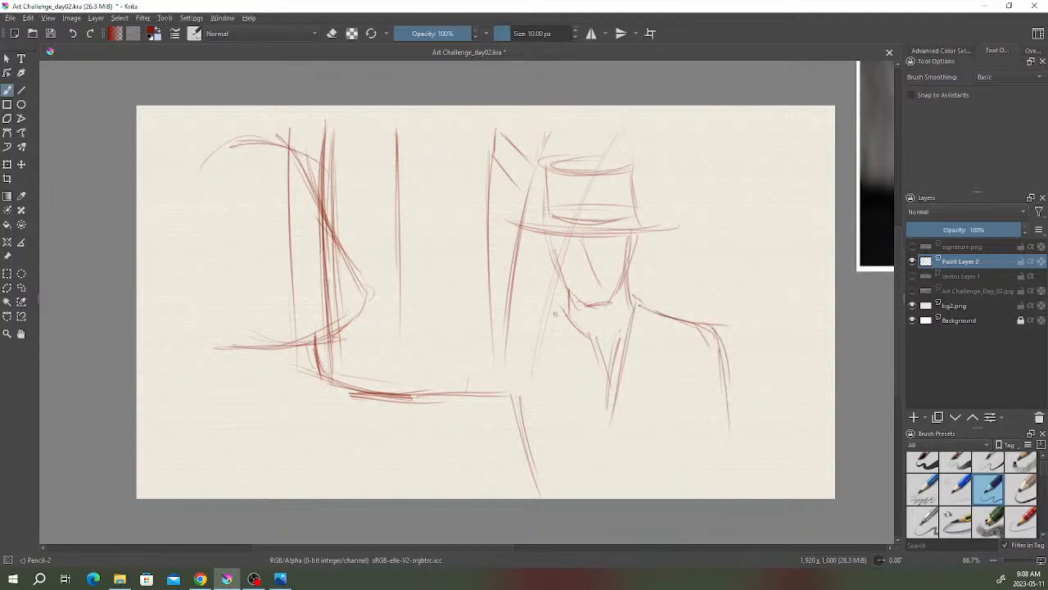
{"action": "mouse_move", "coordinate": [565, 308]}
{"action": "left_mouse_down"}
{"action": "mouse_move", "coordinate": [451, 310]}
{"action": "mouse_move", "coordinate": [497, 321]}
{"action": "mouse_move", "coordinate": [412, 324]}
{"action": "mouse_move", "coordinate": [480, 312]}
{"action": "mouse_move", "coordinate": [442, 315]}
{"action": "mouse_move", "coordinate": [405, 323]}
{"action": "mouse_move", "coordinate": [409, 336]}
{"action": "mouse_move", "coordinate": [416, 320]}
{"action": "mouse_move", "coordinate": [382, 321]}
{"action": "mouse_move", "coordinate": [398, 340]}
{"action": "mouse_move", "coordinate": [377, 365]}
{"action": "mouse_move", "coordinate": [405, 360]}
{"action": "mouse_move", "coordinate": [390, 371]}
{"action": "mouse_move", "coordinate": [408, 348]}
{"action": "mouse_move", "coordinate": [415, 363]}
{"action": "mouse_move", "coordinate": [386, 369]}
{"action": "mouse_move", "coordinate": [403, 370]}
{"action": "mouse_move", "coordinate": [383, 391]}
{"action": "mouse_move", "coordinate": [368, 378]}
{"action": "mouse_move", "coordinate": [423, 386]}
{"action": "left_mouse_up"}
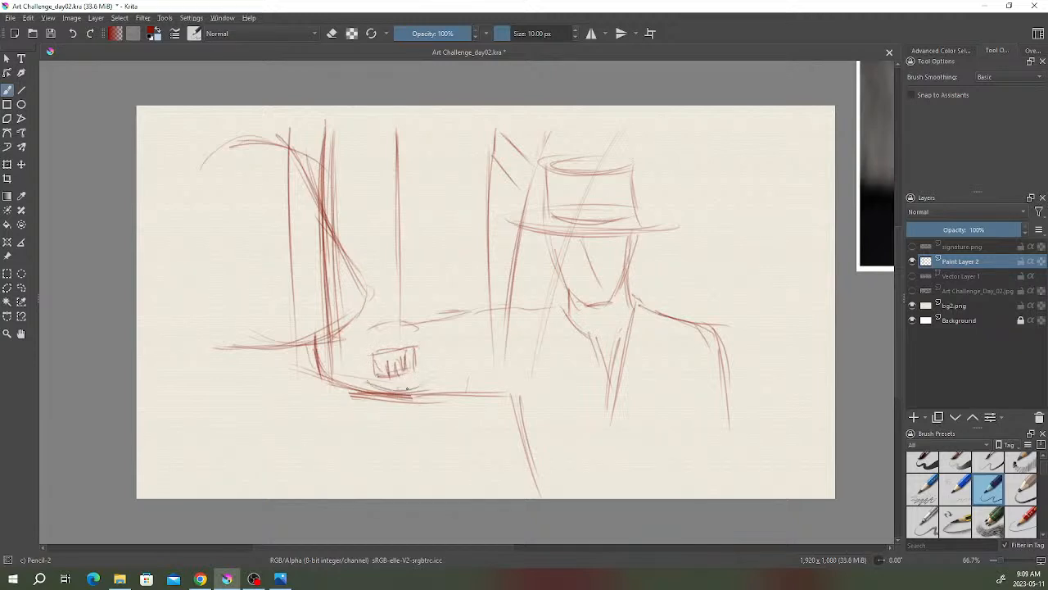
- Move the freehand-selected swordsman and nearby background lines up and slightly right, and clear the selection
{"action": "left_click", "coordinate": [22, 288]}
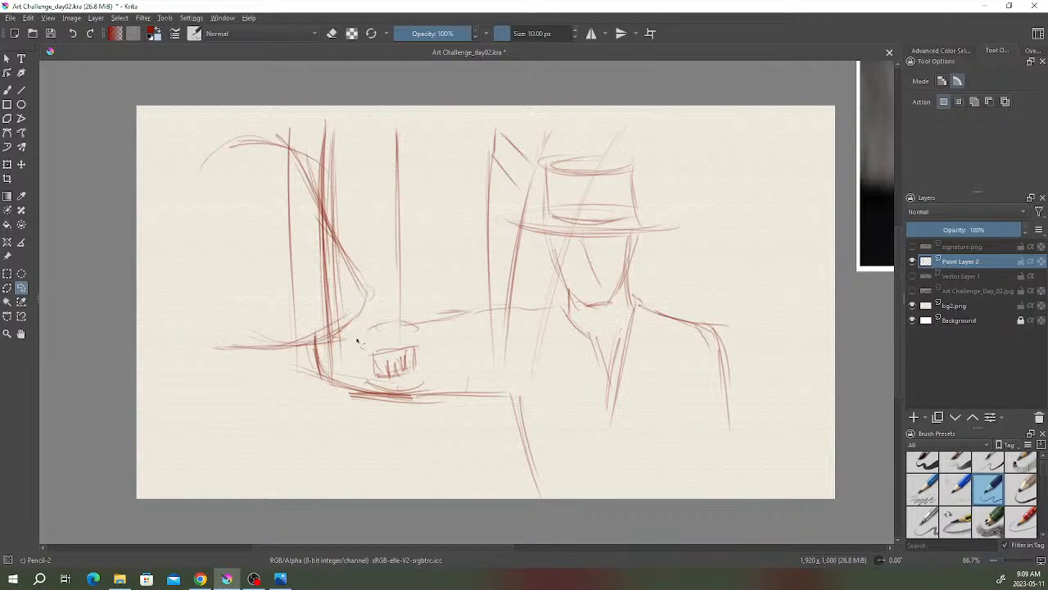
{"action": "mouse_move", "coordinate": [687, 131]}
{"action": "left_mouse_down"}
{"action": "mouse_move", "coordinate": [632, 104]}
{"action": "mouse_move", "coordinate": [395, 117]}
{"action": "mouse_move", "coordinate": [369, 183]}
{"action": "mouse_move", "coordinate": [380, 274]}
{"action": "mouse_move", "coordinate": [359, 352]}
{"action": "mouse_move", "coordinate": [368, 384]}
{"action": "mouse_move", "coordinate": [500, 376]}
{"action": "mouse_move", "coordinate": [540, 403]}
{"action": "mouse_move", "coordinate": [563, 459]}
{"action": "mouse_move", "coordinate": [632, 504]}
{"action": "mouse_move", "coordinate": [742, 488]}
{"action": "mouse_move", "coordinate": [788, 238]}
{"action": "mouse_move", "coordinate": [665, 122]}
{"action": "left_mouse_up"}
{"action": "left_click", "coordinate": [21, 164]}
{"action": "left_click_drag", "start_coordinate": [631, 227], "coordinate": [640, 207]}
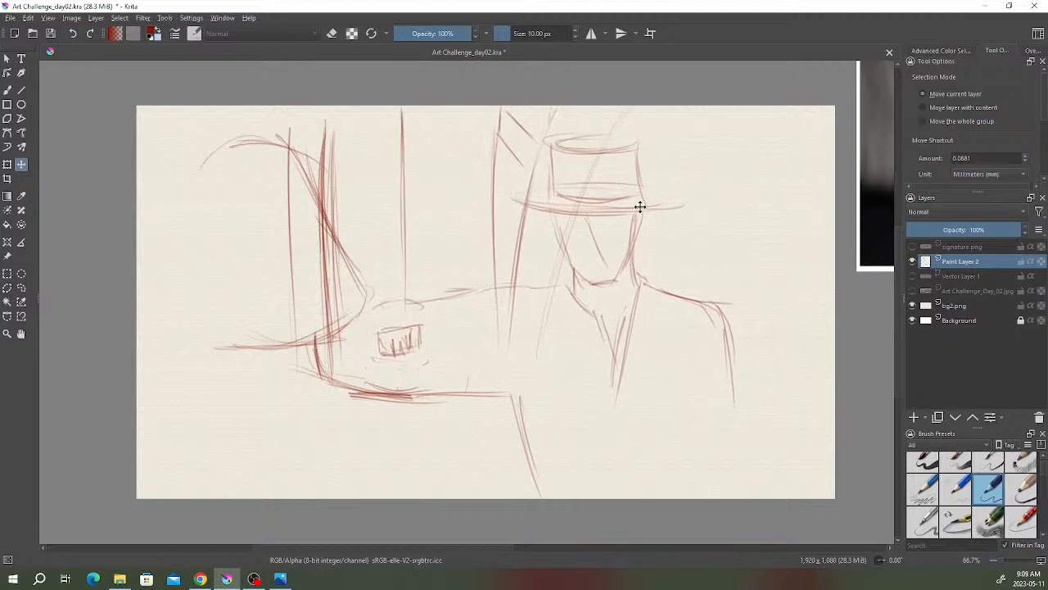
{"action": "left_click", "coordinate": [7, 90]}
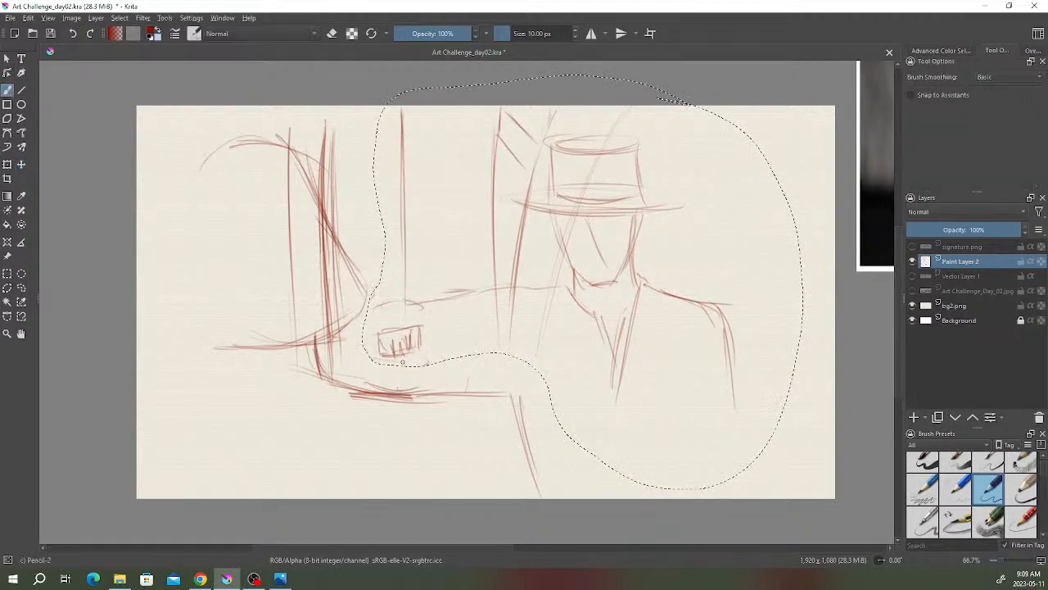
{"action": "left_click", "coordinate": [21, 288]}
{"action": "left_click", "coordinate": [8, 274]}
{"action": "left_click", "coordinate": [50, 238]}
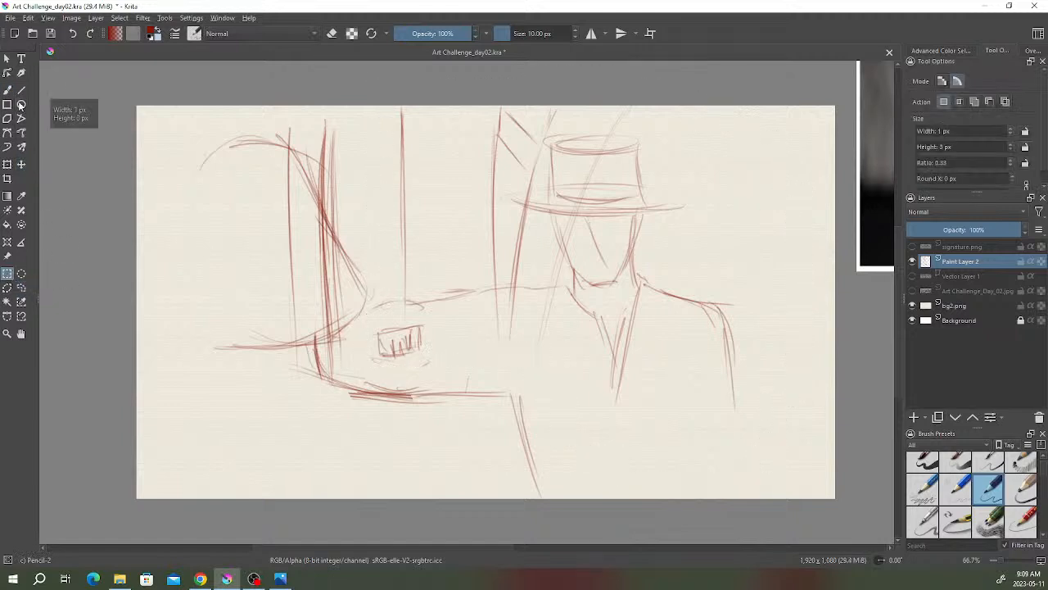
- Sketch the sword's pommel and guard around the gripping hand and extend a thin blade to the canvas's right edge
{"action": "left_click", "coordinate": [8, 90]}
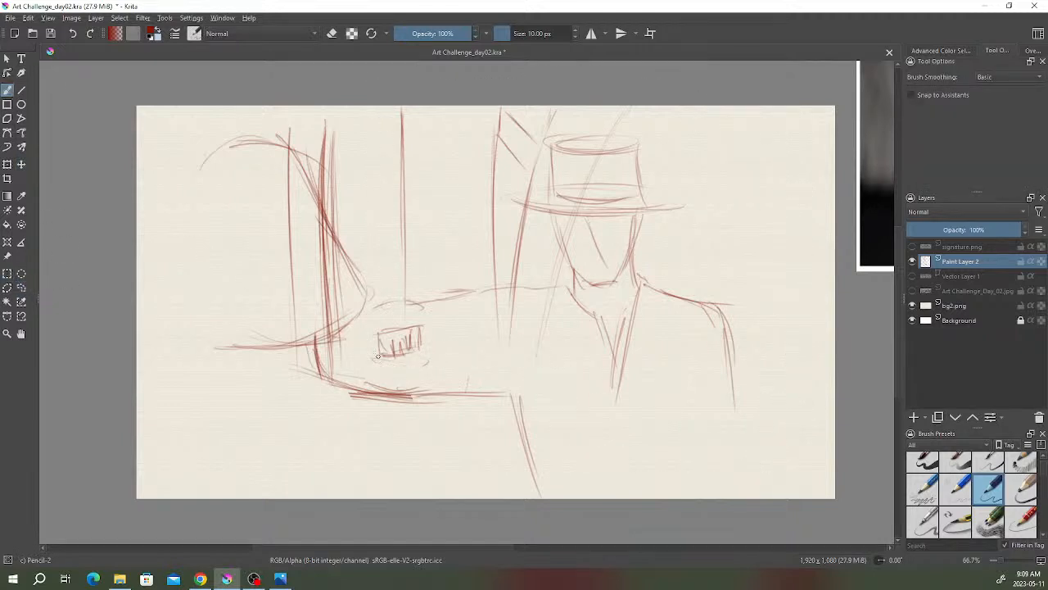
{"action": "mouse_move", "coordinate": [371, 358]}
{"action": "left_mouse_down"}
{"action": "mouse_move", "coordinate": [432, 359]}
{"action": "mouse_move", "coordinate": [358, 358]}
{"action": "mouse_move", "coordinate": [370, 361]}
{"action": "mouse_move", "coordinate": [372, 347]}
{"action": "left_mouse_up"}
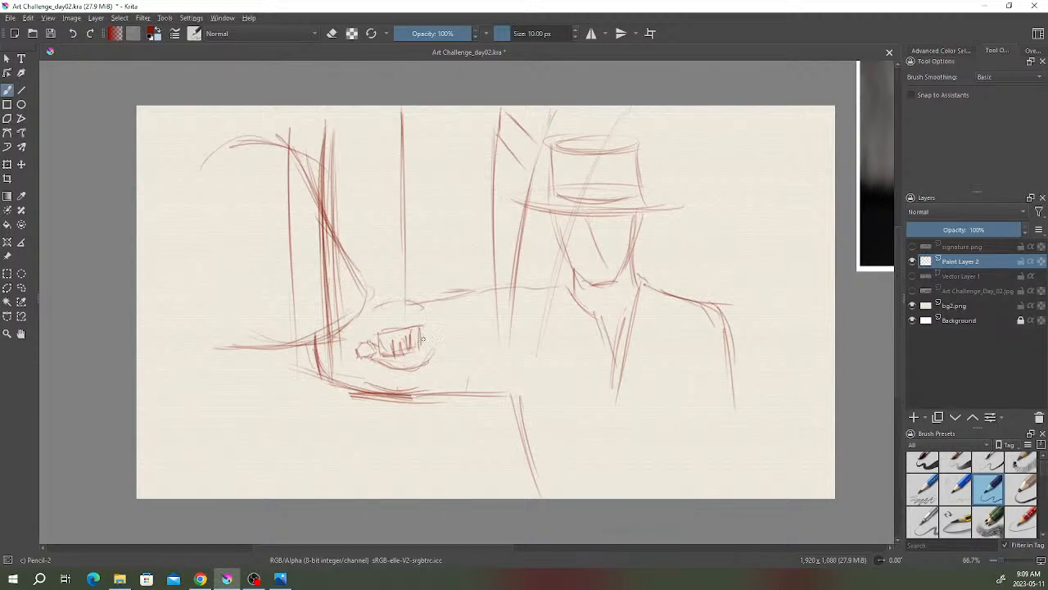
{"action": "mouse_move", "coordinate": [422, 337]}
{"action": "left_mouse_down"}
{"action": "mouse_move", "coordinate": [434, 341]}
{"action": "mouse_move", "coordinate": [435, 365]}
{"action": "mouse_move", "coordinate": [498, 345]}
{"action": "mouse_move", "coordinate": [835, 366]}
{"action": "left_mouse_up"}
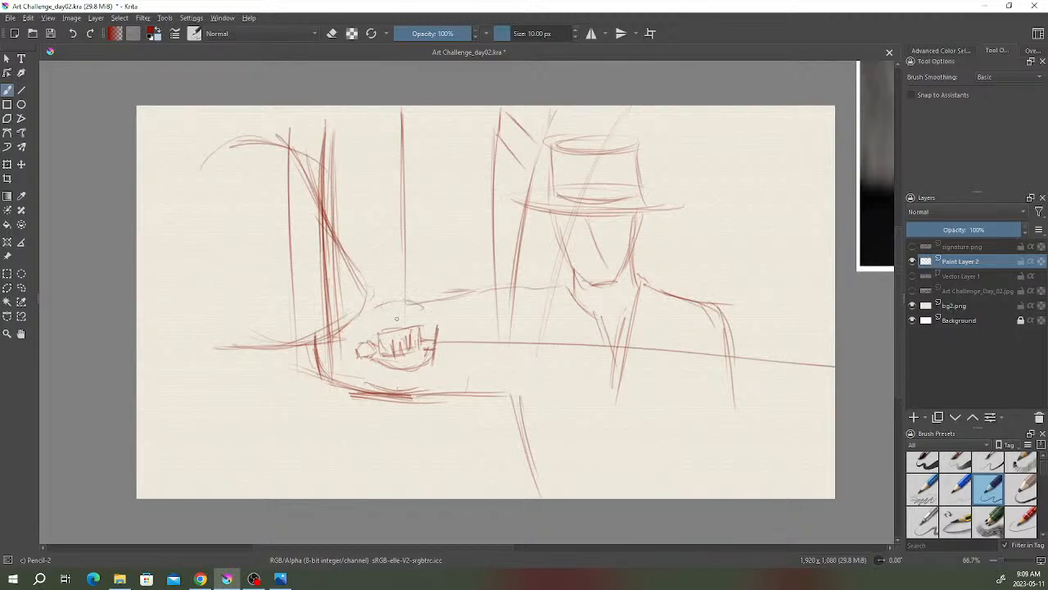
- Sketch the back of the sword hand and its wrist, and reinforce the lines under the outstretched sleeve and along the torso's side
{"action": "mouse_move", "coordinate": [373, 315]}
{"action": "left_mouse_down"}
{"action": "mouse_move", "coordinate": [370, 335]}
{"action": "mouse_move", "coordinate": [413, 300]}
{"action": "left_mouse_up"}
{"action": "mouse_move", "coordinate": [416, 360]}
{"action": "left_mouse_down"}
{"action": "mouse_move", "coordinate": [420, 390]}
{"action": "mouse_move", "coordinate": [518, 395]}
{"action": "mouse_move", "coordinate": [524, 449]}
{"action": "left_mouse_up"}
{"action": "left_click_drag", "start_coordinate": [516, 398], "coordinate": [536, 494]}
{"action": "left_click_drag", "start_coordinate": [524, 425], "coordinate": [534, 465]}
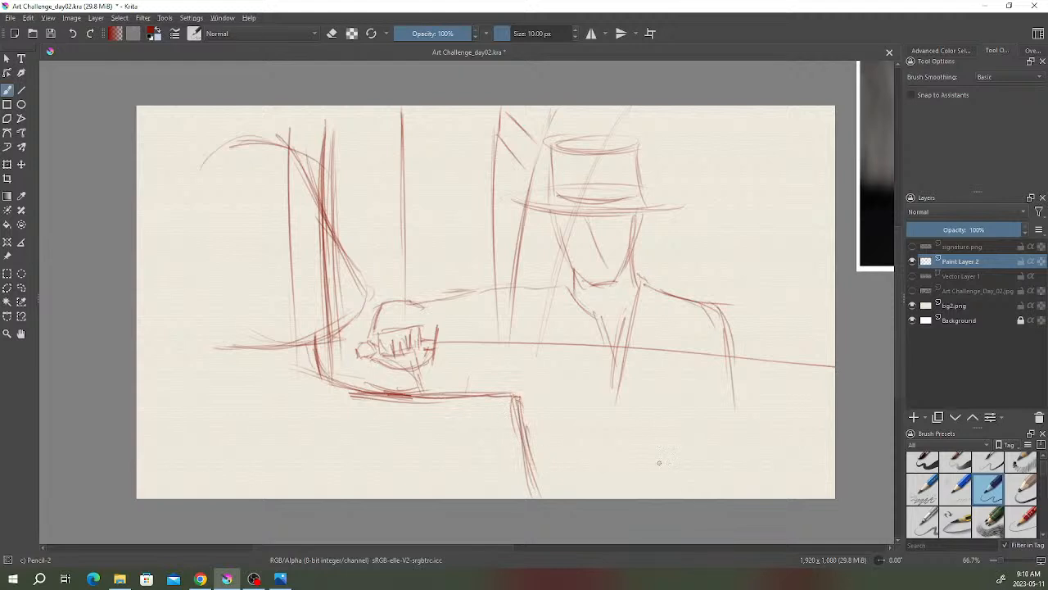
- Sketch the shirt's front opening from the V-shaped collar down to the canvas's lower edge
{"action": "left_click_drag", "start_coordinate": [611, 355], "coordinate": [615, 467]}
{"action": "left_click_drag", "start_coordinate": [602, 329], "coordinate": [617, 456]}
{"action": "mouse_move", "coordinate": [622, 372]}
{"action": "left_mouse_down"}
{"action": "mouse_move", "coordinate": [616, 433]}
{"action": "mouse_move", "coordinate": [598, 412]}
{"action": "mouse_move", "coordinate": [600, 456]}
{"action": "left_mouse_up"}
{"action": "mouse_move", "coordinate": [613, 385]}
{"action": "left_mouse_down"}
{"action": "mouse_move", "coordinate": [602, 415]}
{"action": "mouse_move", "coordinate": [603, 496]}
{"action": "left_mouse_up"}
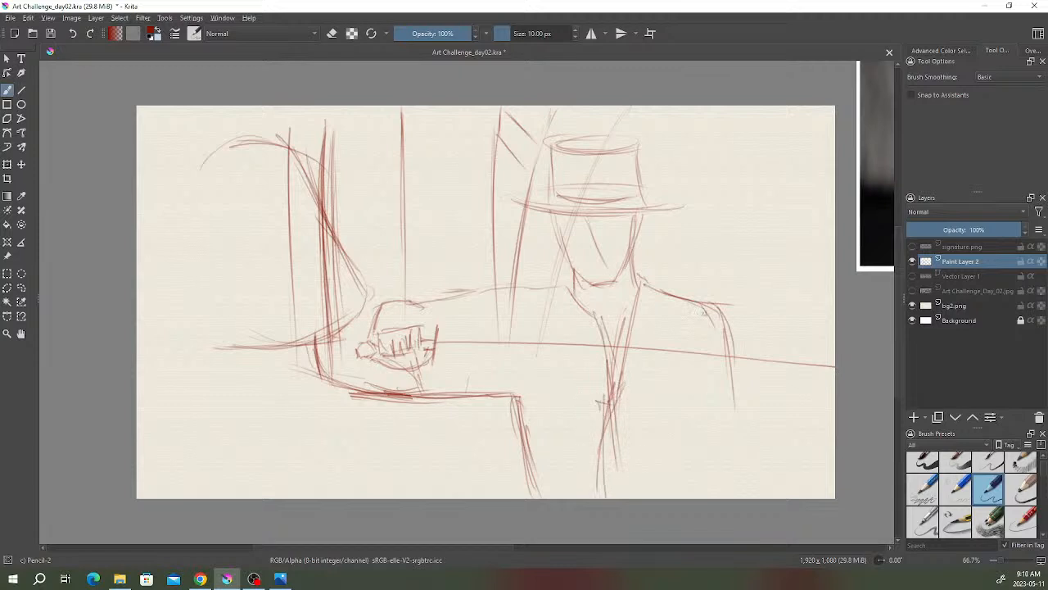
- Sketch the eye mask beneath the hat brim along with the swordsman's eyes, nose and mouth
{"action": "left_click_drag", "start_coordinate": [554, 238], "coordinate": [639, 244]}
{"action": "left_click_drag", "start_coordinate": [577, 238], "coordinate": [617, 238]}
{"action": "left_click_drag", "start_coordinate": [590, 227], "coordinate": [593, 250]}
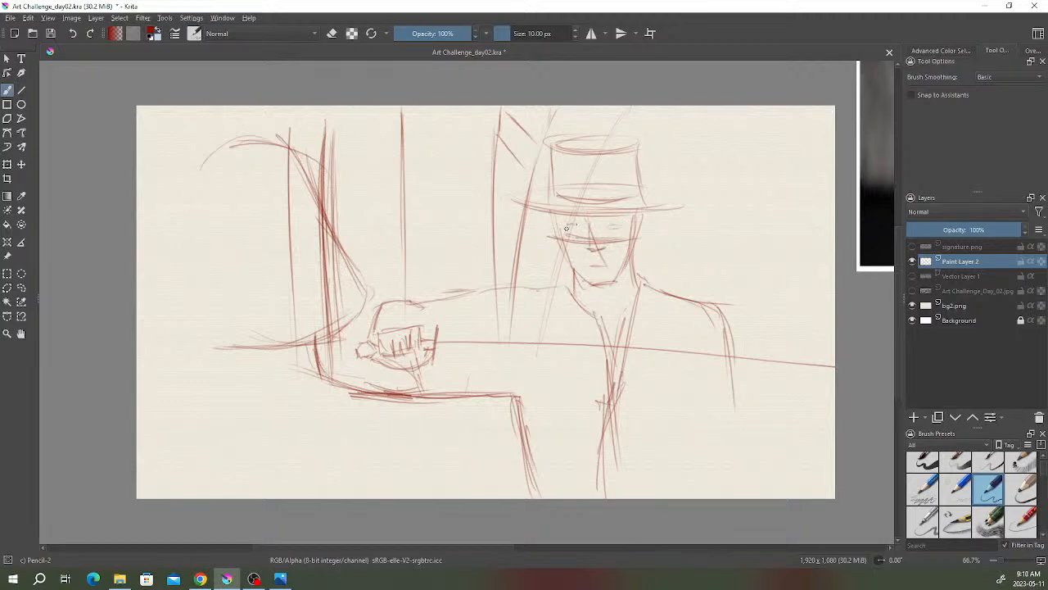
{"action": "left_click_drag", "start_coordinate": [572, 224], "coordinate": [615, 226]}
{"action": "mouse_move", "coordinate": [618, 239]}
{"action": "left_mouse_down"}
{"action": "mouse_move", "coordinate": [562, 240]}
{"action": "mouse_move", "coordinate": [645, 232]}
{"action": "left_mouse_up"}
{"action": "mouse_move", "coordinate": [553, 216]}
{"action": "left_mouse_down"}
{"action": "mouse_move", "coordinate": [554, 240]}
{"action": "mouse_move", "coordinate": [602, 213]}
{"action": "mouse_move", "coordinate": [653, 211]}
{"action": "left_mouse_up"}
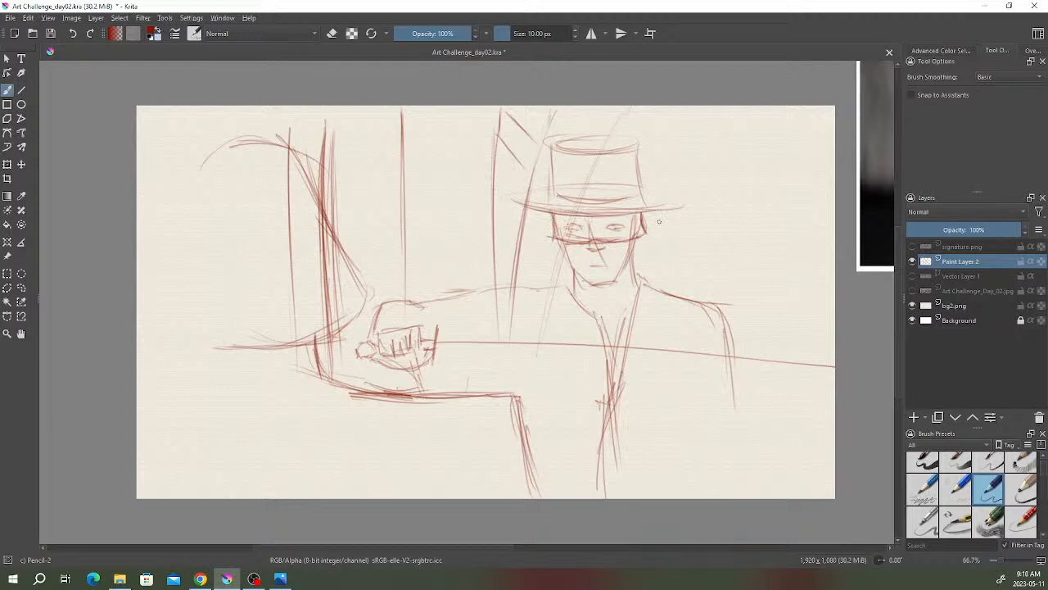
- Add the ear beside the mask, strengthen the sides of the face, and detail the collar flaps and shirt front
{"action": "left_click_drag", "start_coordinate": [644, 249], "coordinate": [638, 252]}
{"action": "left_click_drag", "start_coordinate": [572, 266], "coordinate": [572, 289]}
{"action": "mouse_move", "coordinate": [568, 284]}
{"action": "left_mouse_down"}
{"action": "mouse_move", "coordinate": [583, 337]}
{"action": "mouse_move", "coordinate": [591, 318]}
{"action": "left_mouse_up"}
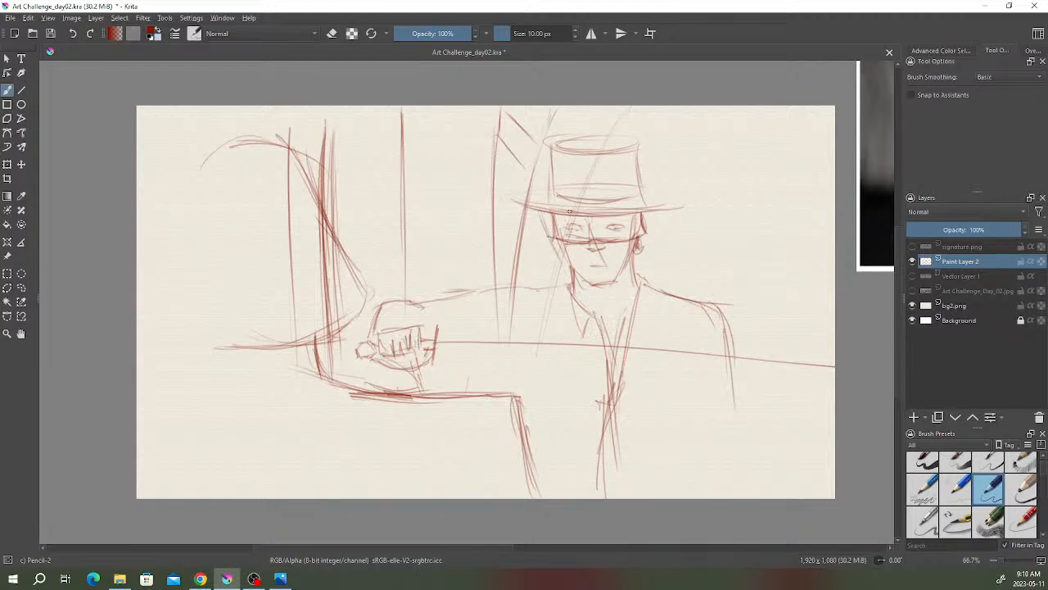
{"action": "left_click_drag", "start_coordinate": [551, 220], "coordinate": [585, 299]}
{"action": "mouse_move", "coordinate": [642, 216]}
{"action": "left_mouse_down"}
{"action": "mouse_move", "coordinate": [634, 287]}
{"action": "mouse_move", "coordinate": [614, 316]}
{"action": "left_mouse_up"}
{"action": "mouse_move", "coordinate": [637, 257]}
{"action": "left_mouse_down"}
{"action": "mouse_move", "coordinate": [607, 318]}
{"action": "mouse_move", "coordinate": [621, 393]}
{"action": "mouse_move", "coordinate": [608, 405]}
{"action": "left_mouse_up"}
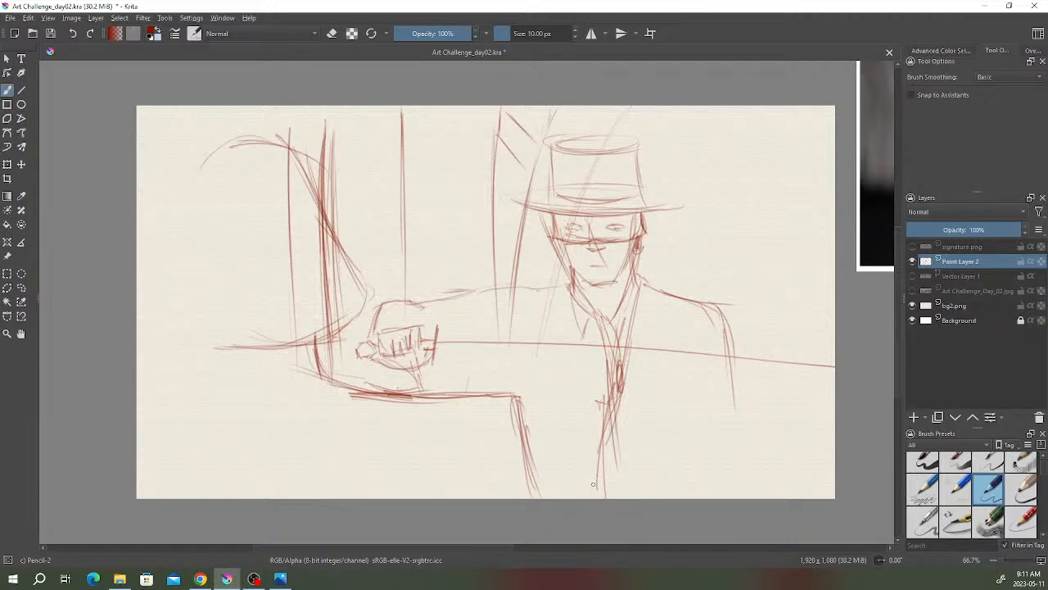
- Sketch a diagonal background beam running from the canvas's upper edge down behind the swordsman's head and shoulder
{"action": "left_click_drag", "start_coordinate": [761, 113], "coordinate": [646, 249]}
{"action": "left_click_drag", "start_coordinate": [749, 112], "coordinate": [646, 254]}
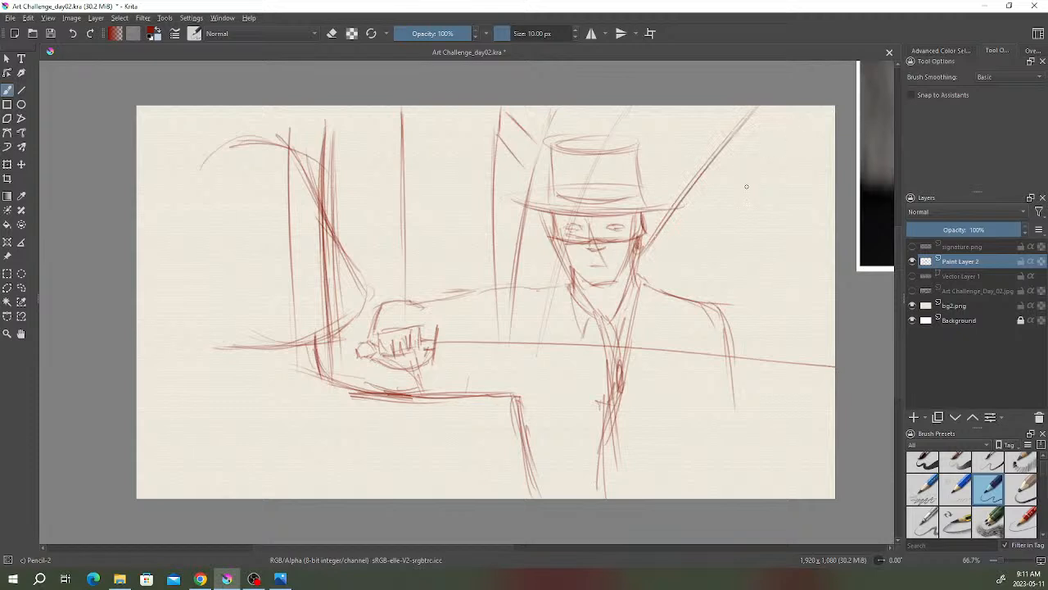
{"action": "left_click_drag", "start_coordinate": [806, 110], "coordinate": [660, 276]}
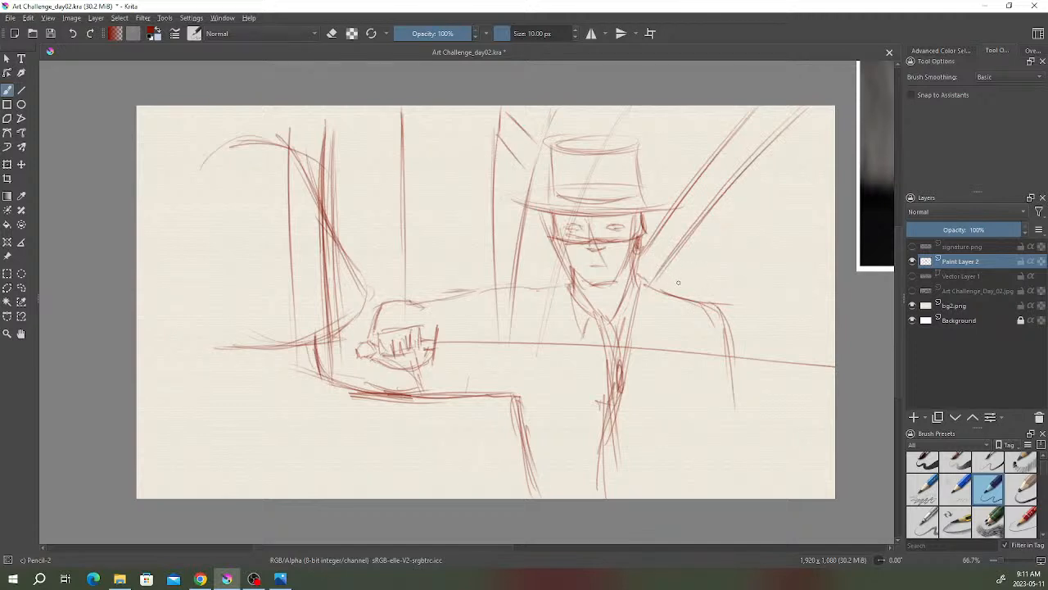
- Sketch the crossing diagonal background beams from behind the shoulder to the canvas's lower right corner
{"action": "left_click_drag", "start_coordinate": [685, 287], "coordinate": [710, 308]}
{"action": "left_click_drag", "start_coordinate": [668, 270], "coordinate": [693, 293]}
{"action": "left_click_drag", "start_coordinate": [717, 328], "coordinate": [790, 425]}
{"action": "left_click_drag", "start_coordinate": [748, 368], "coordinate": [821, 476]}
{"action": "left_click_drag", "start_coordinate": [830, 337], "coordinate": [782, 420]}
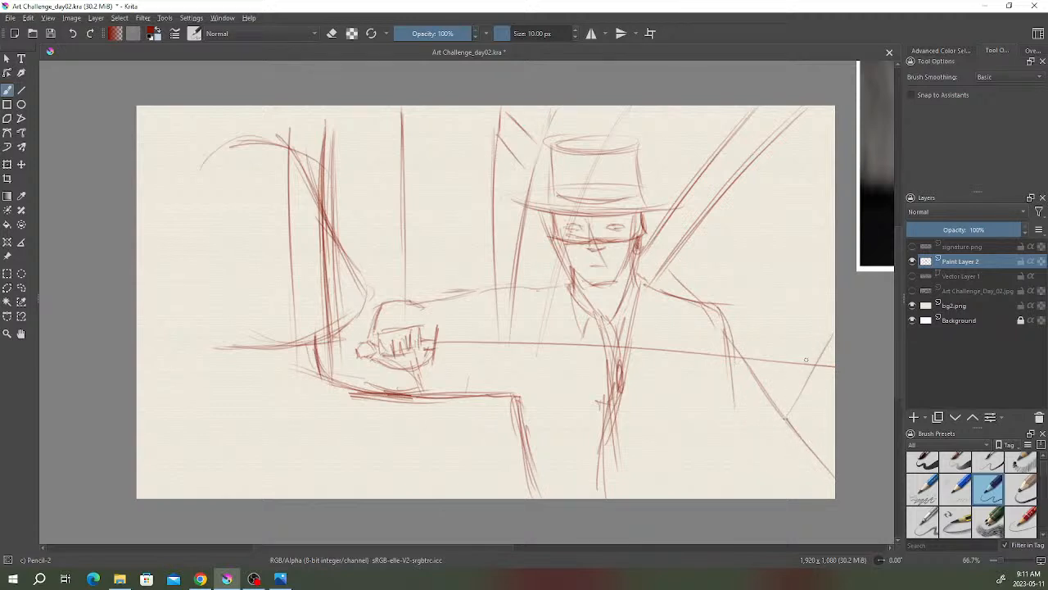
{"action": "left_click_drag", "start_coordinate": [834, 387], "coordinate": [809, 431]}
{"action": "left_click_drag", "start_coordinate": [834, 382], "coordinate": [801, 437]}
- Add the second edge of the sword blade from the guard and darken the blade toward its far end
{"action": "mouse_move", "coordinate": [436, 328]}
{"action": "left_mouse_down"}
{"action": "mouse_move", "coordinate": [446, 349]}
{"action": "mouse_move", "coordinate": [434, 362]}
{"action": "mouse_move", "coordinate": [560, 350]}
{"action": "mouse_move", "coordinate": [734, 355]}
{"action": "left_mouse_up"}
{"action": "left_click_drag", "start_coordinate": [570, 347], "coordinate": [804, 365]}
{"action": "left_click_drag", "start_coordinate": [609, 347], "coordinate": [825, 366]}
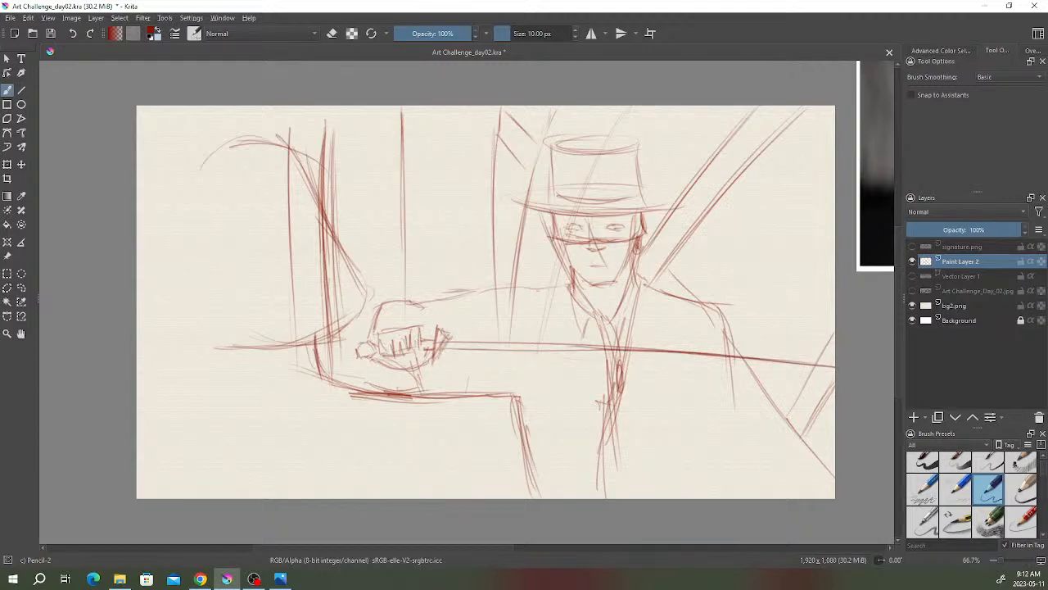
- Sketch light vertical fold lines under the outstretched sleeve and across the swordsman's coat
{"action": "mouse_move", "coordinate": [551, 368]}
{"action": "left_mouse_down"}
{"action": "mouse_move", "coordinate": [552, 445]}
{"action": "mouse_move", "coordinate": [533, 419]}
{"action": "left_mouse_up"}
{"action": "left_click_drag", "start_coordinate": [505, 354], "coordinate": [504, 380]}
{"action": "left_click_drag", "start_coordinate": [450, 345], "coordinate": [450, 380]}
{"action": "mouse_move", "coordinate": [703, 376]}
{"action": "left_mouse_down"}
{"action": "mouse_move", "coordinate": [744, 466]}
{"action": "mouse_move", "coordinate": [740, 488]}
{"action": "mouse_move", "coordinate": [698, 490]}
{"action": "left_mouse_up"}
{"action": "left_click_drag", "start_coordinate": [647, 393], "coordinate": [645, 485]}
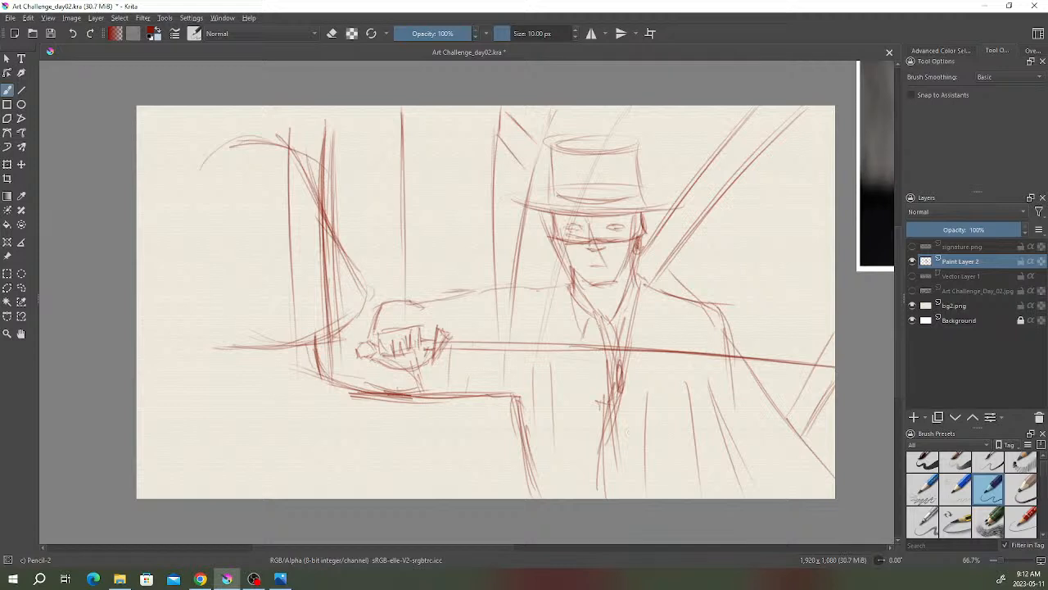
- Rename the red drawing's paint layer as sketch and lower its opacity to 68%
{"action": "double_click", "coordinate": [962, 260]}
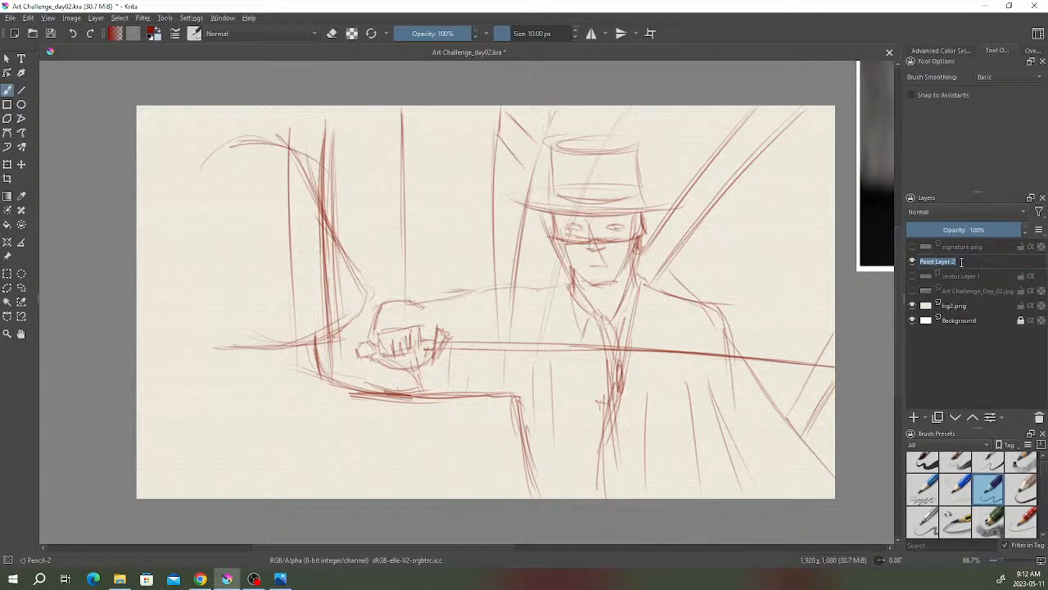
{"action": "type", "text": "sketch"}
{"action": "key", "text": "Return"}
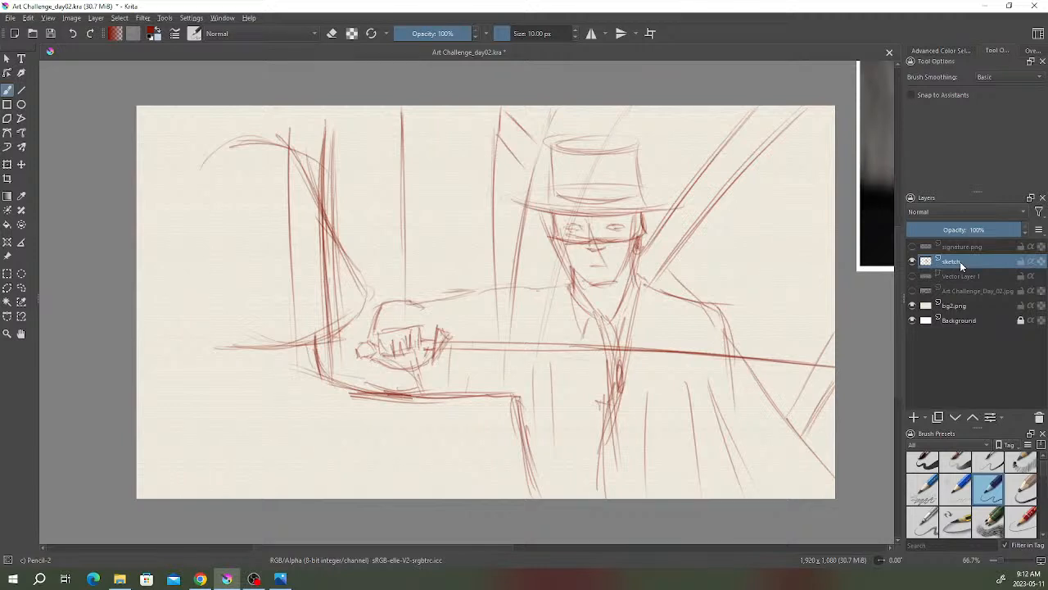
{"action": "mouse_move", "coordinate": [1004, 228]}
{"action": "left_mouse_down"}
{"action": "mouse_move", "coordinate": [982, 231]}
{"action": "mouse_move", "coordinate": [961, 259]}
{"action": "left_mouse_up"}
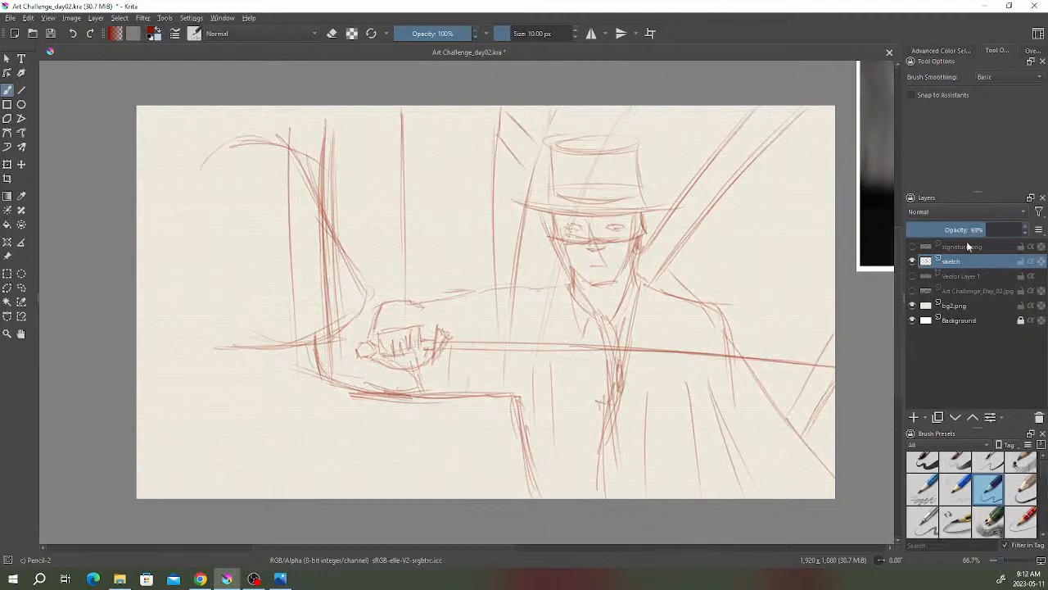
{"action": "left_click_drag", "start_coordinate": [986, 231], "coordinate": [984, 231]}
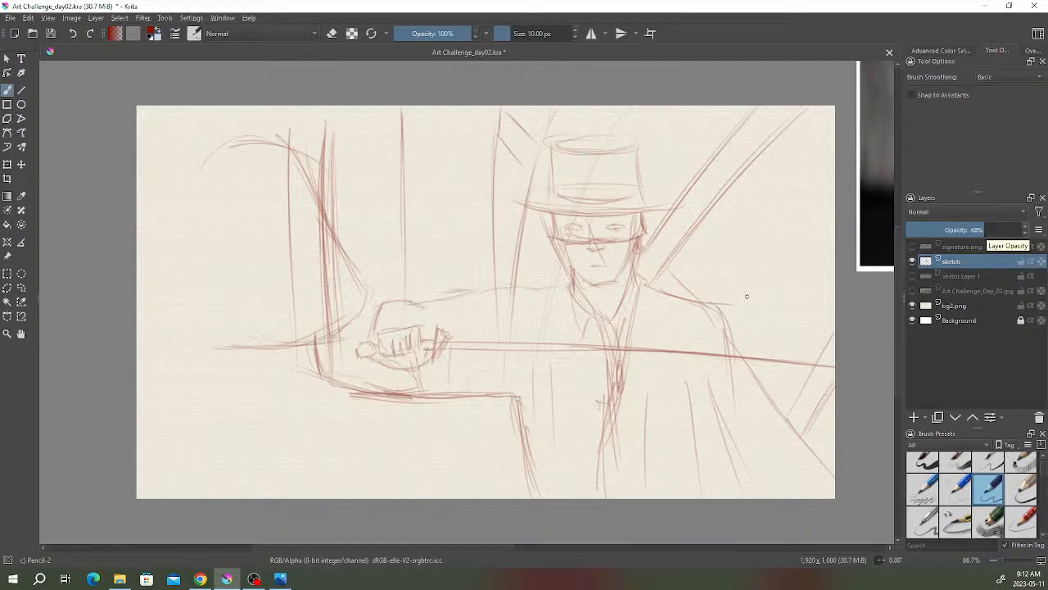
{"action": "left_click", "coordinate": [24, 165]}
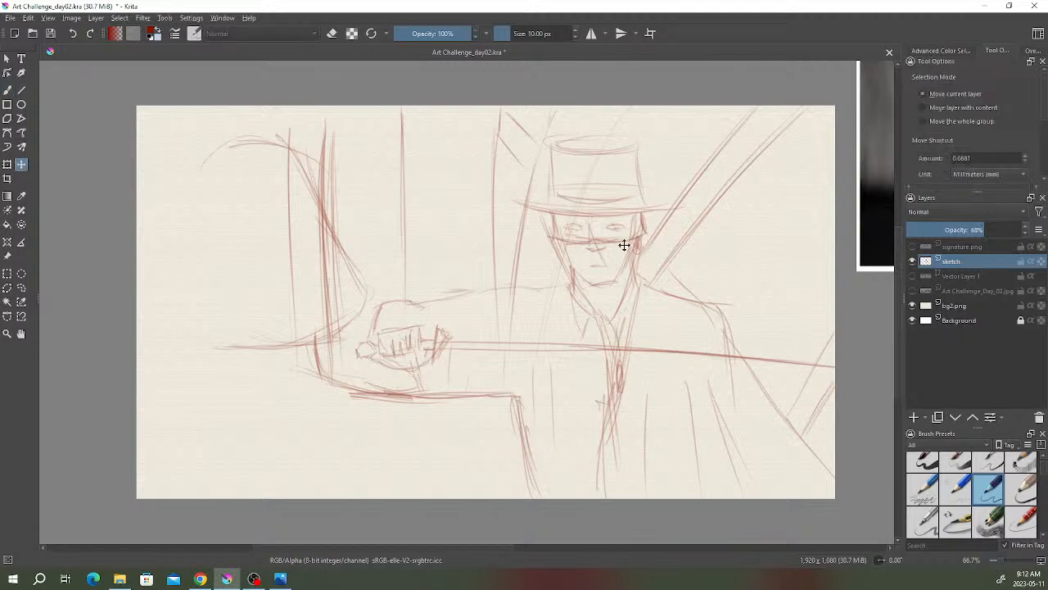
{"action": "left_click_drag", "start_coordinate": [669, 267], "coordinate": [620, 269]}
{"action": "scroll", "coordinate": [573, 272], "scroll_direction": "down", "scroll_amount": 3}
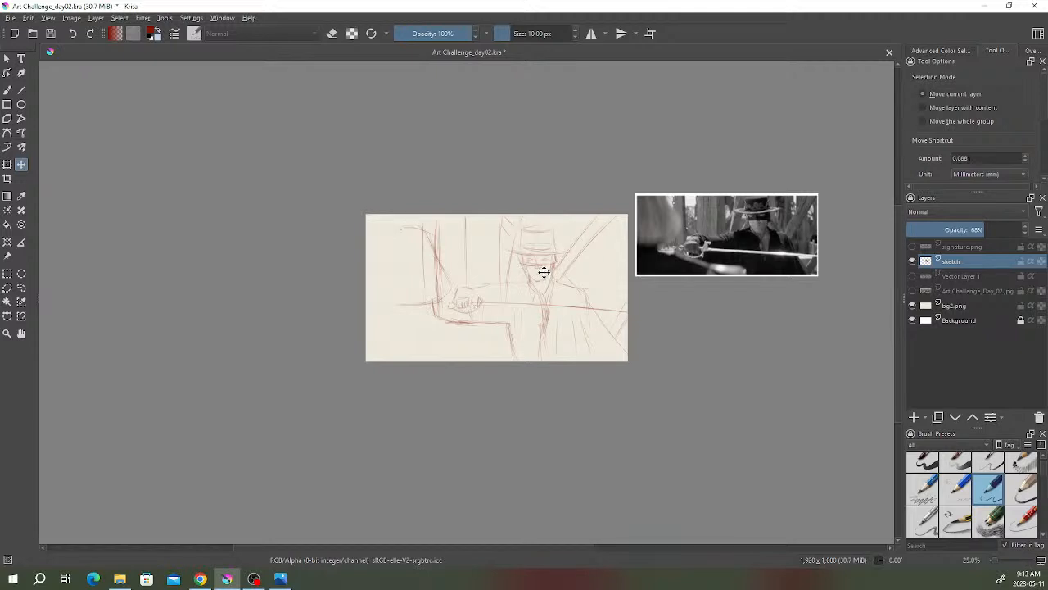
{"action": "scroll", "coordinate": [544, 272], "scroll_direction": "up", "scroll_amount": 3}
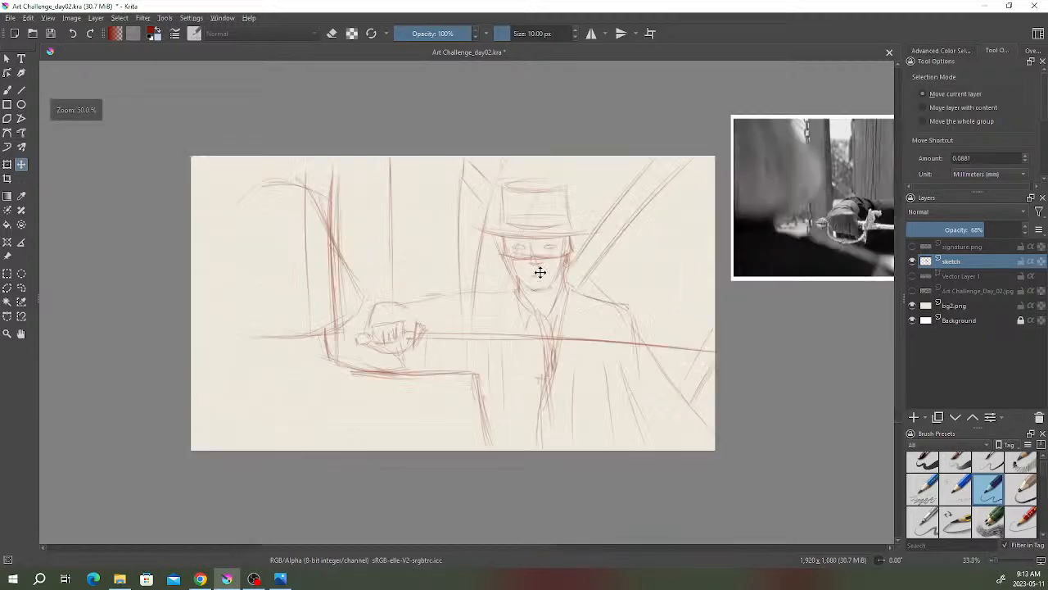
{"action": "left_click_drag", "start_coordinate": [535, 270], "coordinate": [560, 273]}
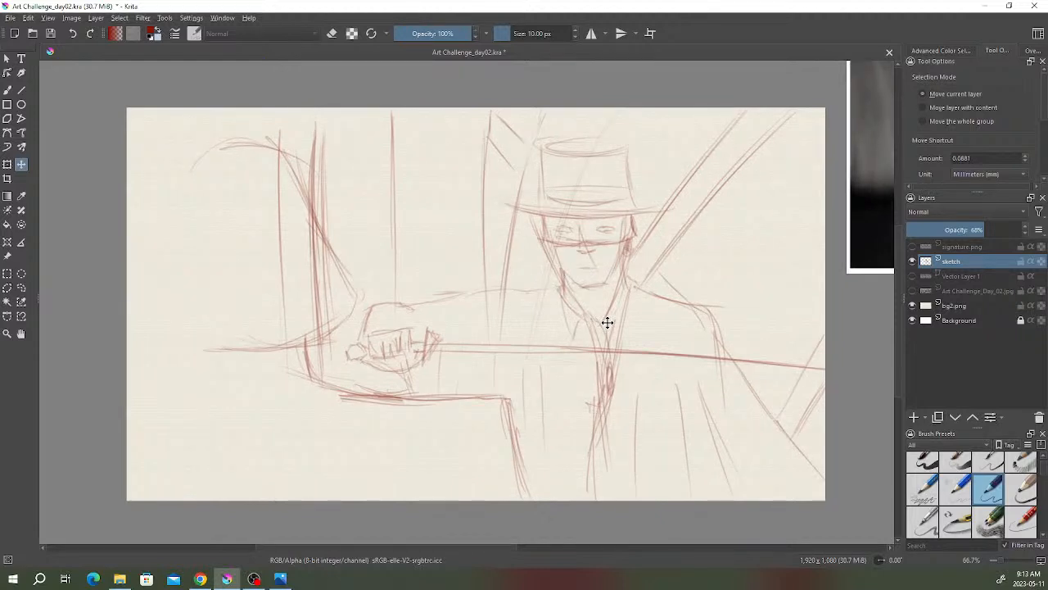
- Add a new paint layer above the sketch layer and make it the active layer
{"action": "left_click", "coordinate": [914, 416]}
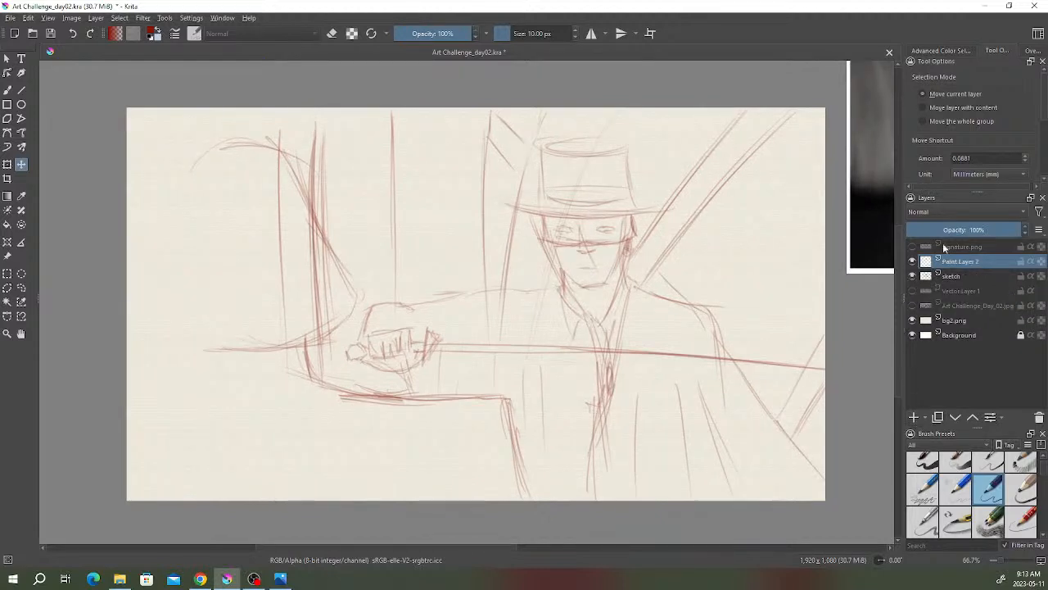
{"action": "left_click", "coordinate": [959, 277]}
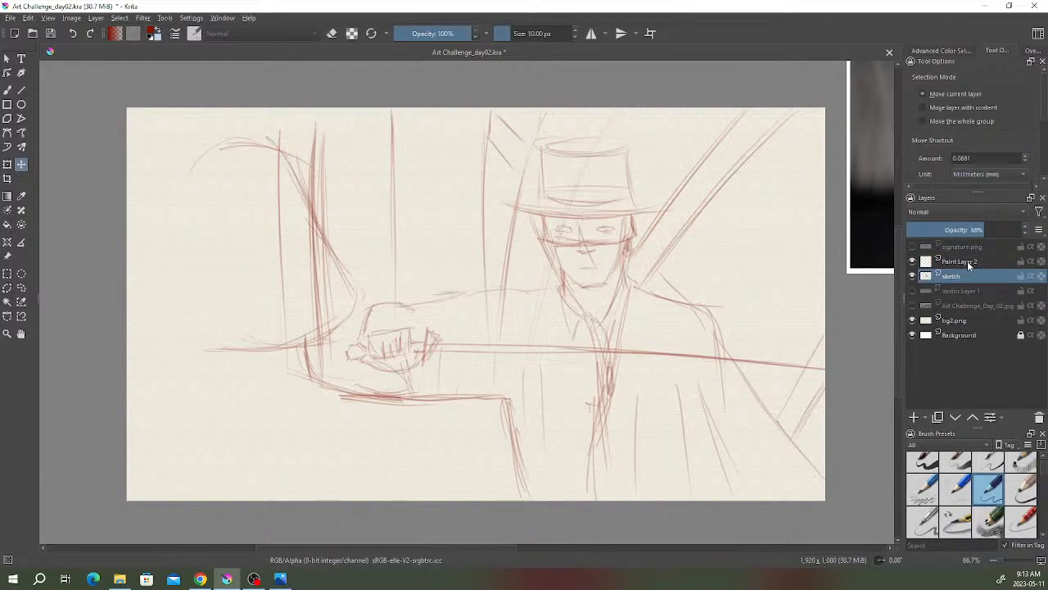
{"action": "left_click", "coordinate": [966, 262]}
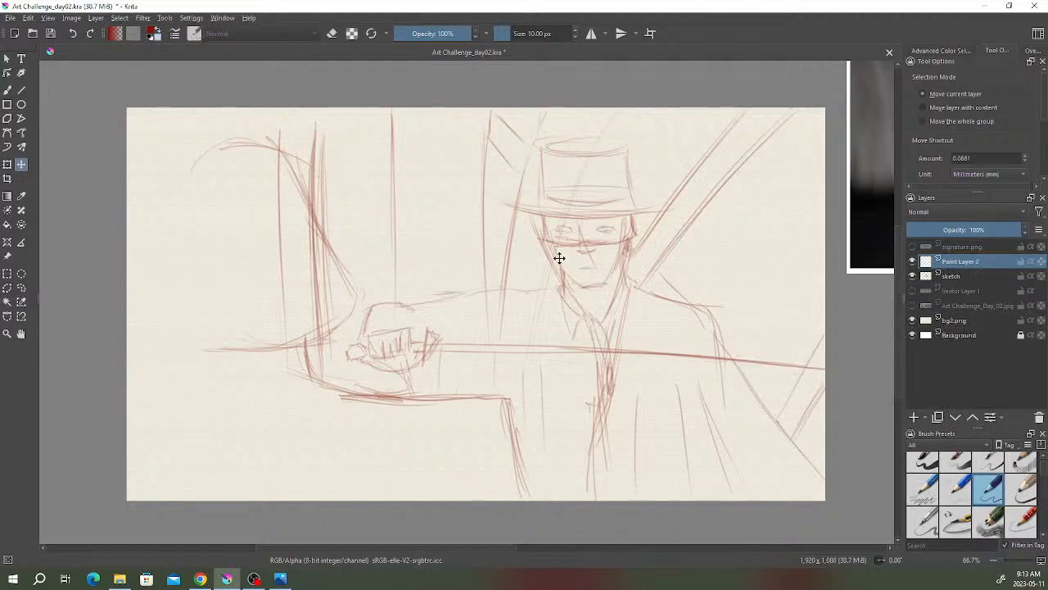
- Make a rectangular selection about 257 px wide over the background post behind the sword hand, from above the canvas to the sleeve's underside
{"action": "left_click", "coordinate": [7, 273]}
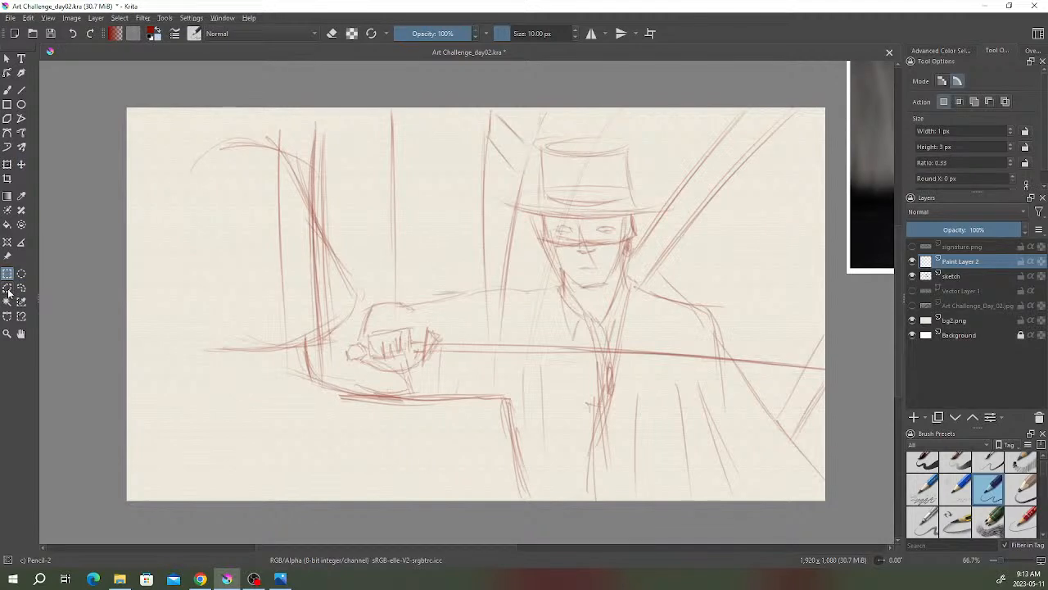
{"action": "left_click", "coordinate": [7, 288]}
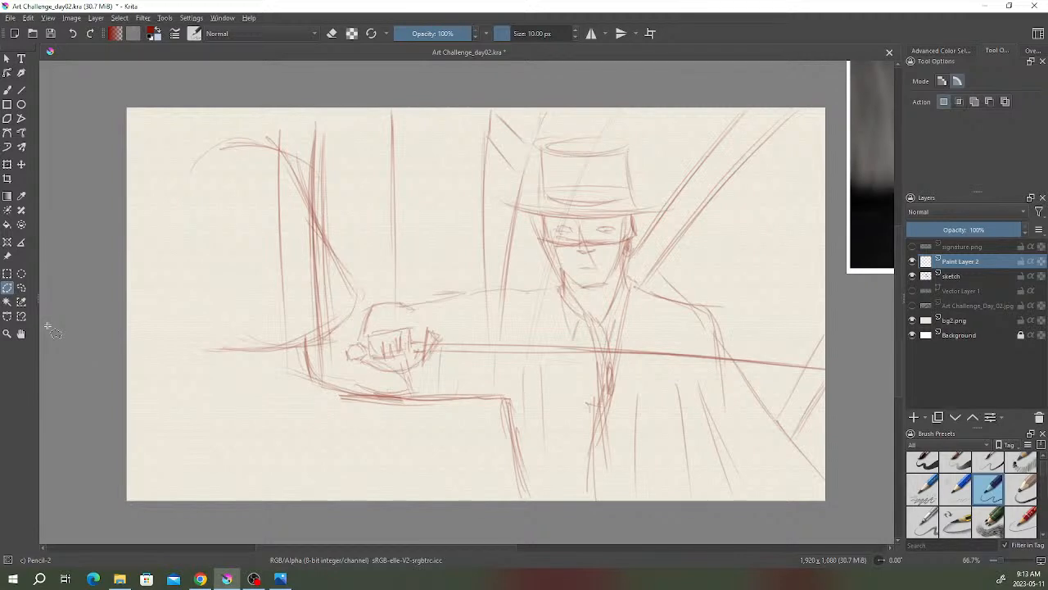
{"action": "left_click", "coordinate": [8, 276]}
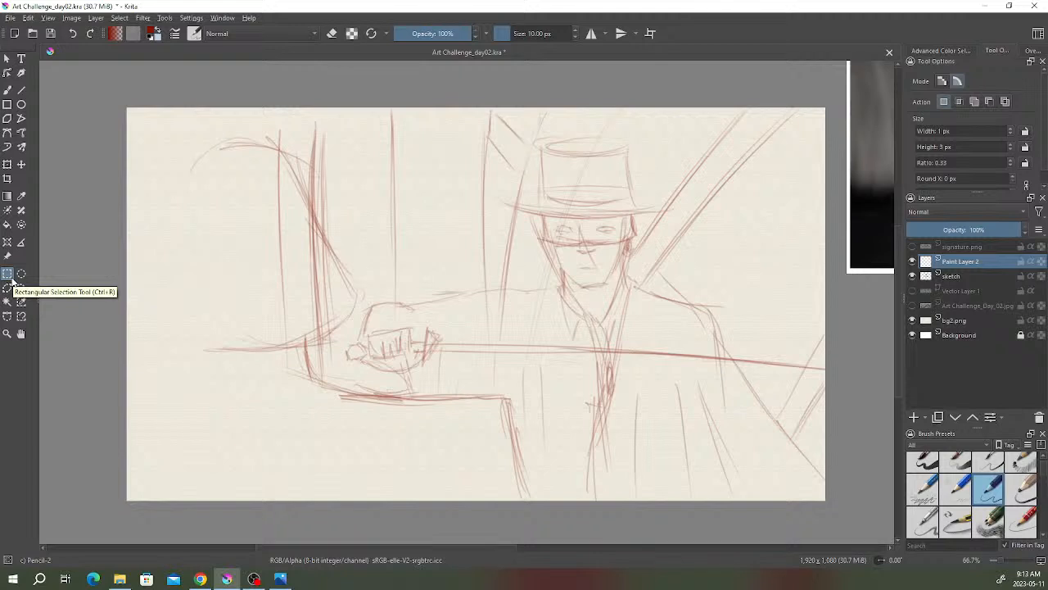
{"action": "left_click_drag", "start_coordinate": [390, 101], "coordinate": [490, 407]}
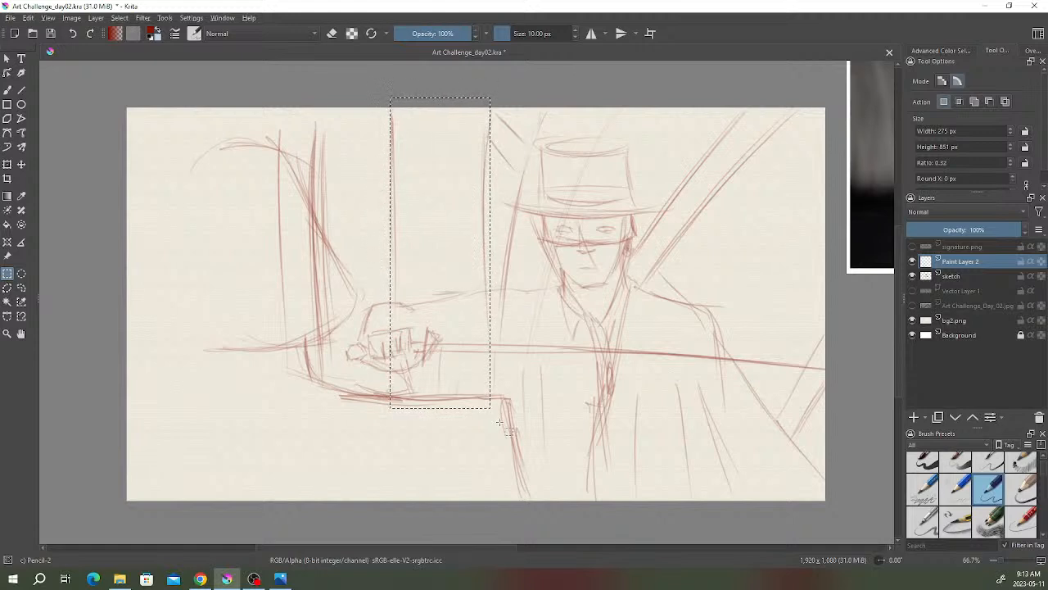
{"action": "left_click_drag", "start_coordinate": [385, 95], "coordinate": [479, 404]}
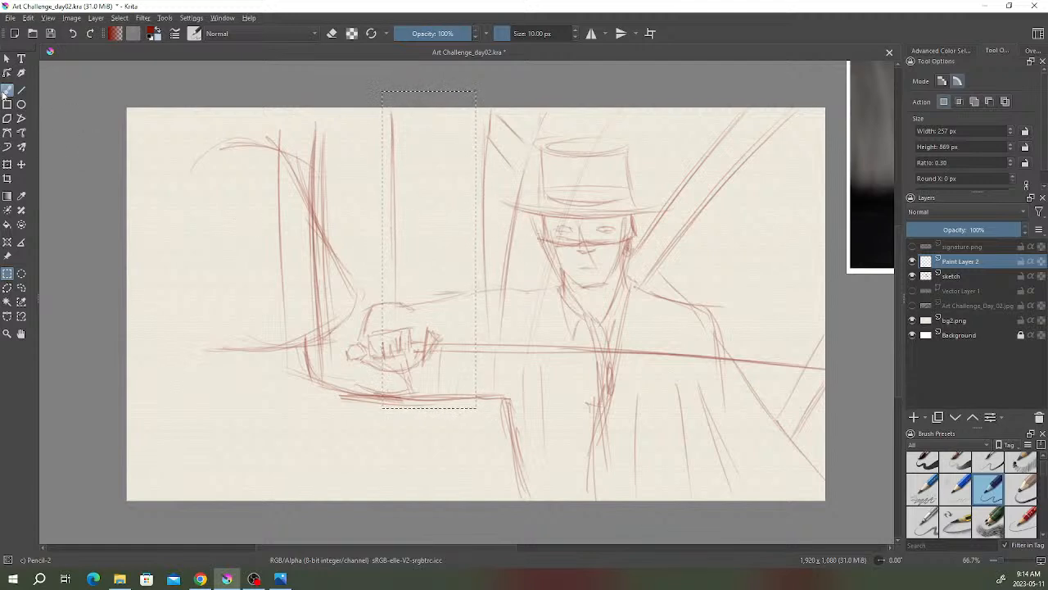
- Choose the b) Basic-1 brush preset and a dark grey paint colour for the background wood
{"action": "left_click", "coordinate": [7, 93]}
{"action": "left_click", "coordinate": [195, 34]}
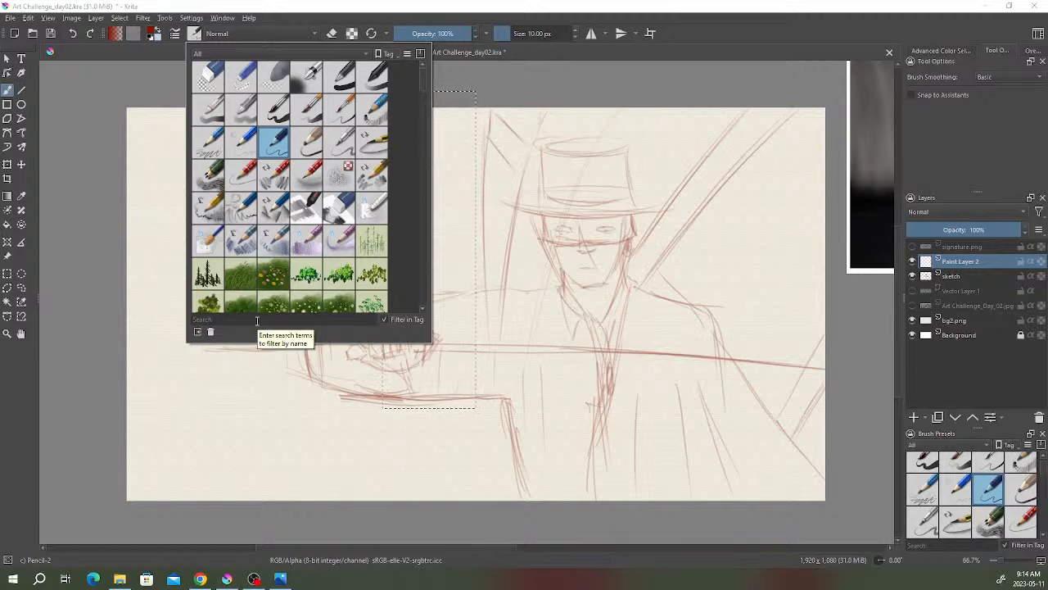
{"action": "mouse_move", "coordinate": [388, 101]}
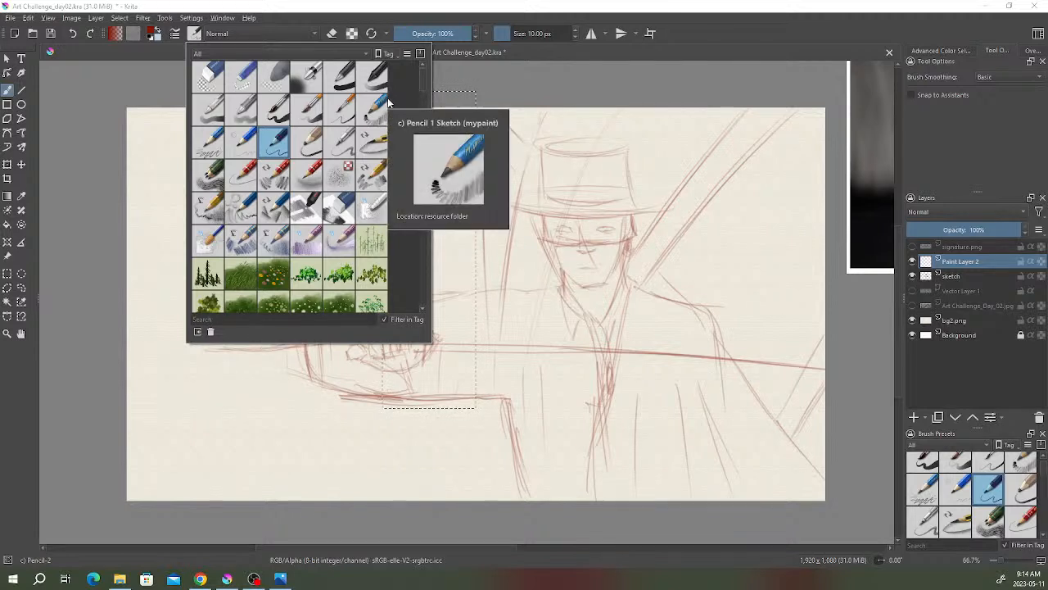
{"action": "left_click", "coordinate": [341, 76]}
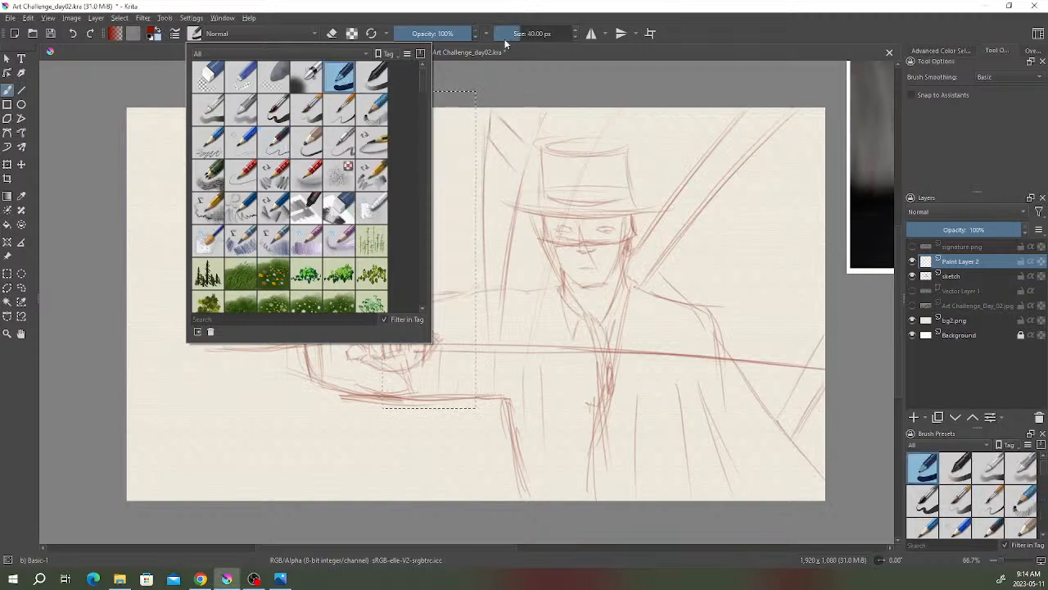
{"action": "right_click", "coordinate": [451, 177]}
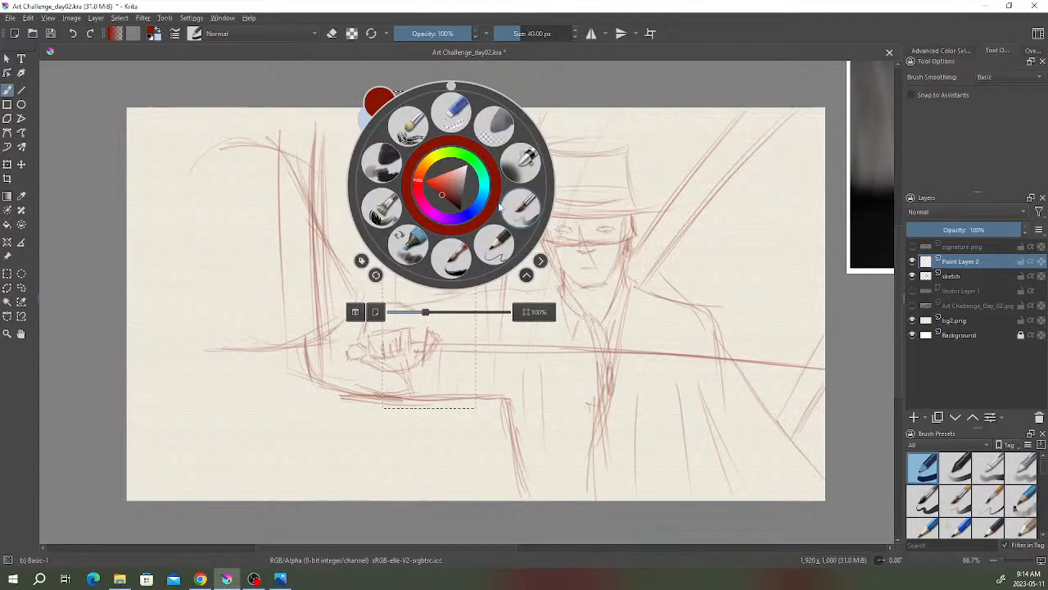
{"action": "left_click_drag", "start_coordinate": [463, 203], "coordinate": [470, 198]}
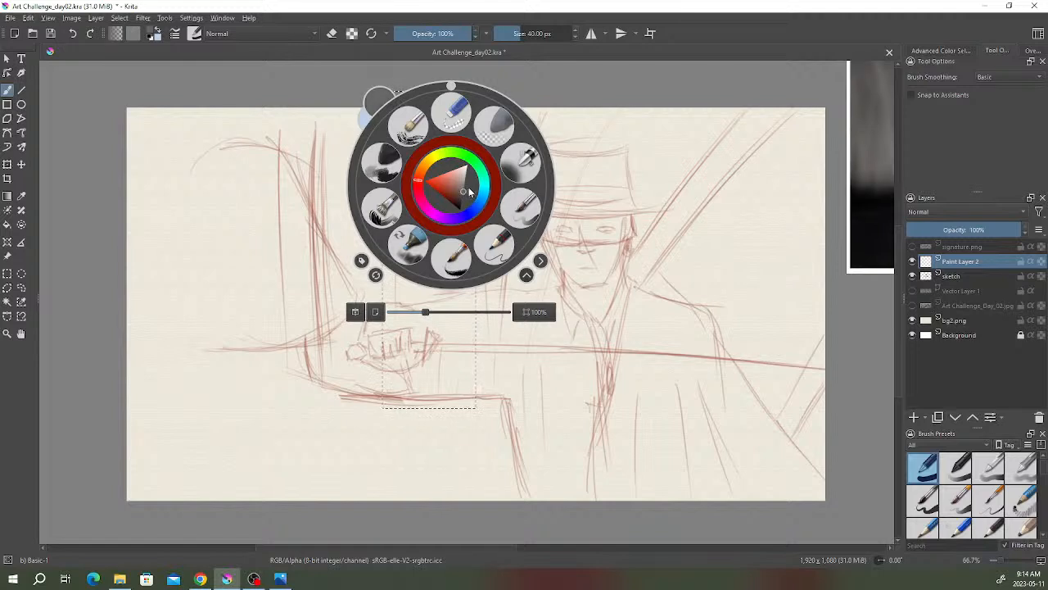
{"action": "left_click", "coordinate": [521, 299]}
- Fill the selected post with grey using a 93.92 px brush, deselect it, and move Paint Layer 2 beneath the sketch layer
{"action": "left_click", "coordinate": [529, 33]}
{"action": "mouse_move", "coordinate": [398, 131]}
{"action": "left_mouse_down"}
{"action": "mouse_move", "coordinate": [405, 243]}
{"action": "mouse_move", "coordinate": [425, 241]}
{"action": "mouse_move", "coordinate": [461, 114]}
{"action": "mouse_move", "coordinate": [468, 119]}
{"action": "mouse_move", "coordinate": [457, 261]}
{"action": "mouse_move", "coordinate": [466, 407]}
{"action": "mouse_move", "coordinate": [396, 262]}
{"action": "mouse_move", "coordinate": [385, 188]}
{"action": "left_mouse_up"}
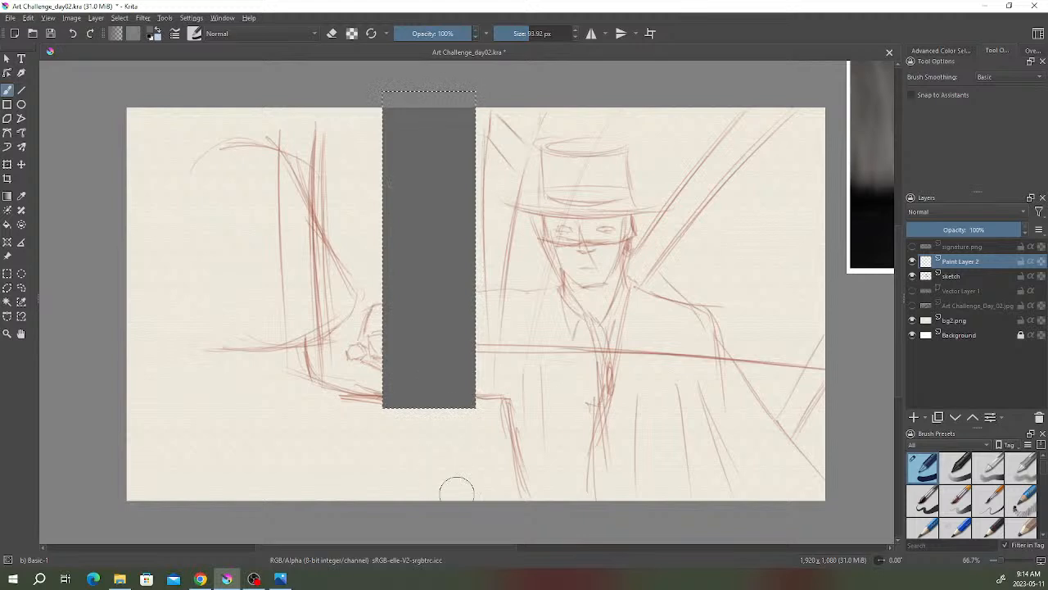
{"action": "left_click", "coordinate": [6, 273]}
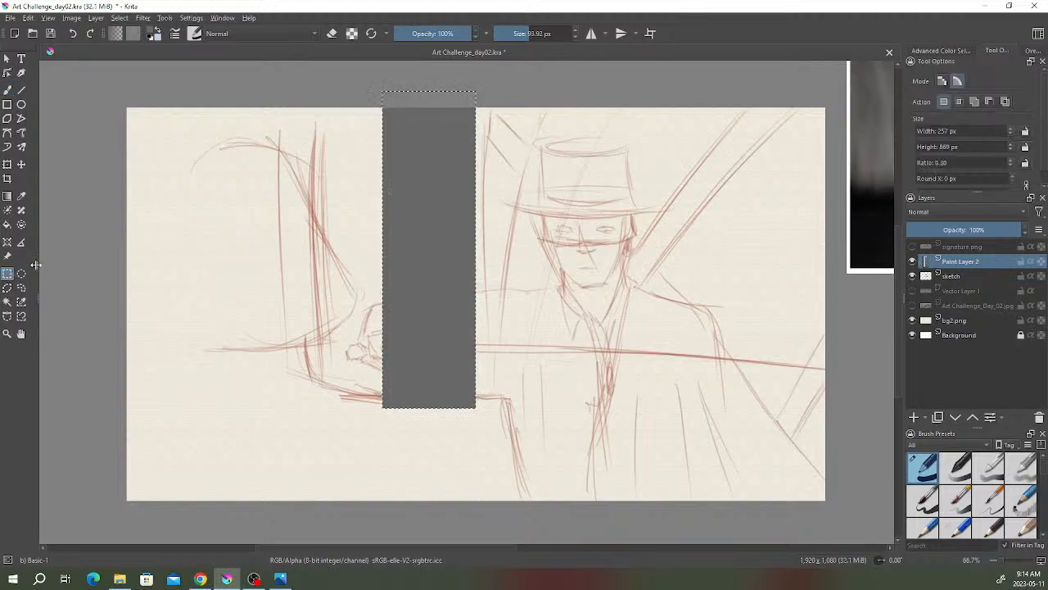
{"action": "left_click", "coordinate": [96, 272]}
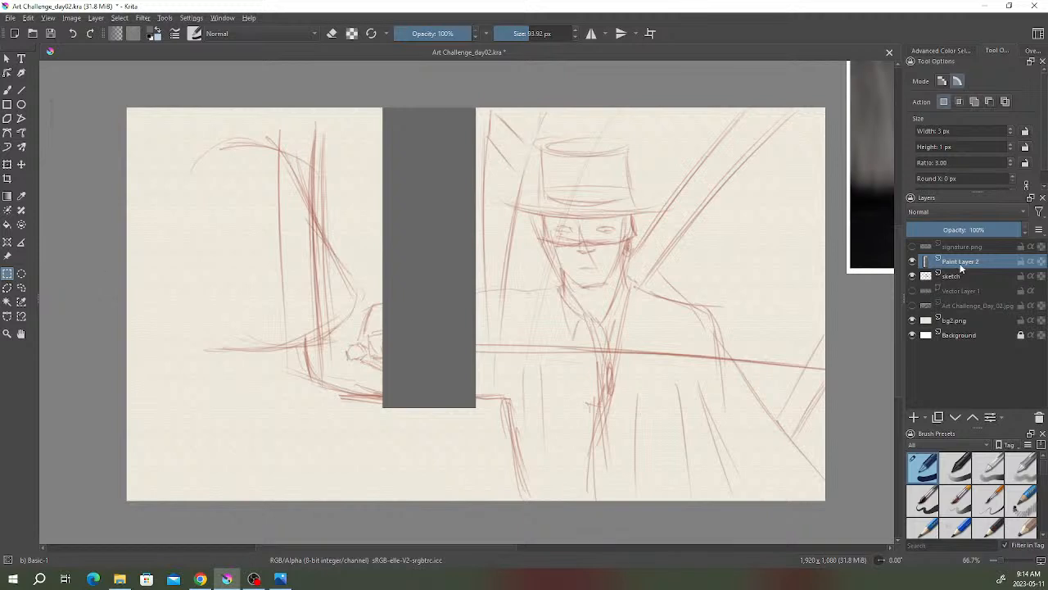
{"action": "left_click_drag", "start_coordinate": [960, 263], "coordinate": [962, 277]}
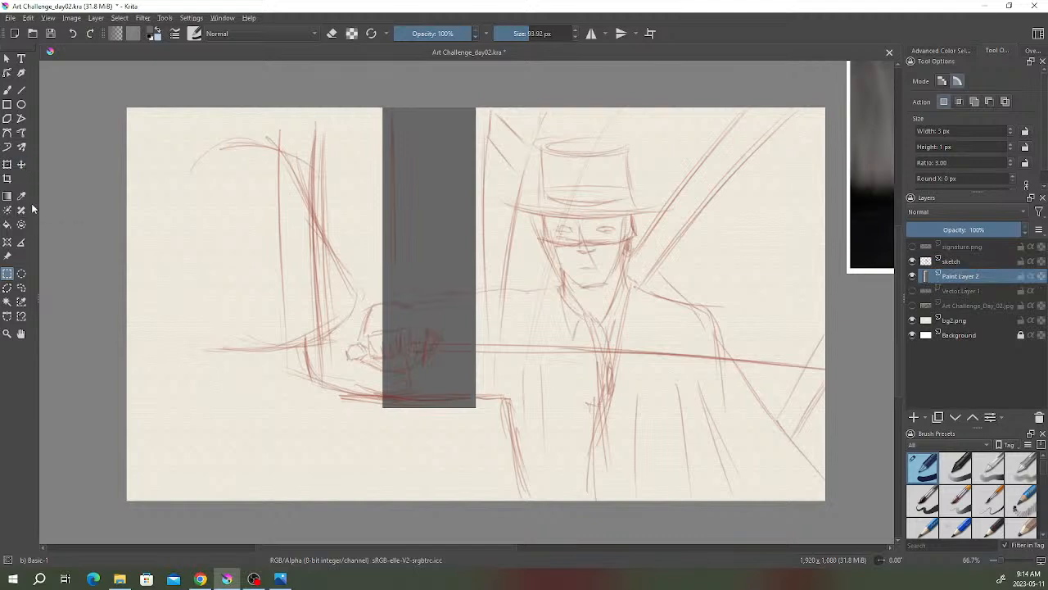
- Outline the diagonal beam rising from the shoulder to the canvas's upper-right area with a polygonal selection and paint it grey
{"action": "left_click", "coordinate": [7, 291]}
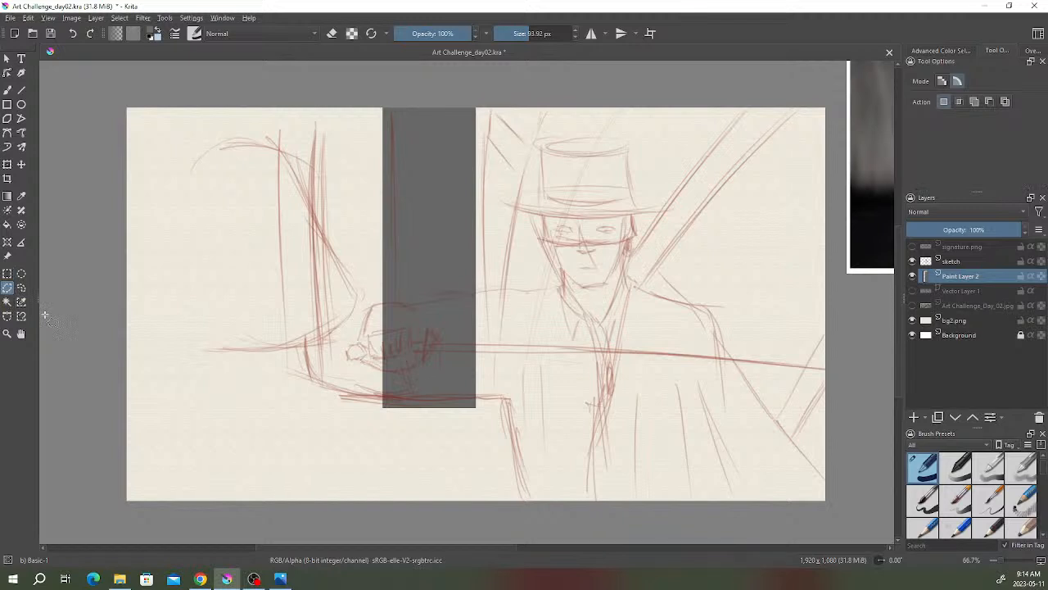
{"action": "left_click", "coordinate": [747, 109]}
{"action": "left_click", "coordinate": [614, 283]}
{"action": "left_click", "coordinate": [636, 293]}
{"action": "left_click", "coordinate": [749, 109]}
{"action": "left_click", "coordinate": [763, 98]}
{"action": "key", "text": "b"}
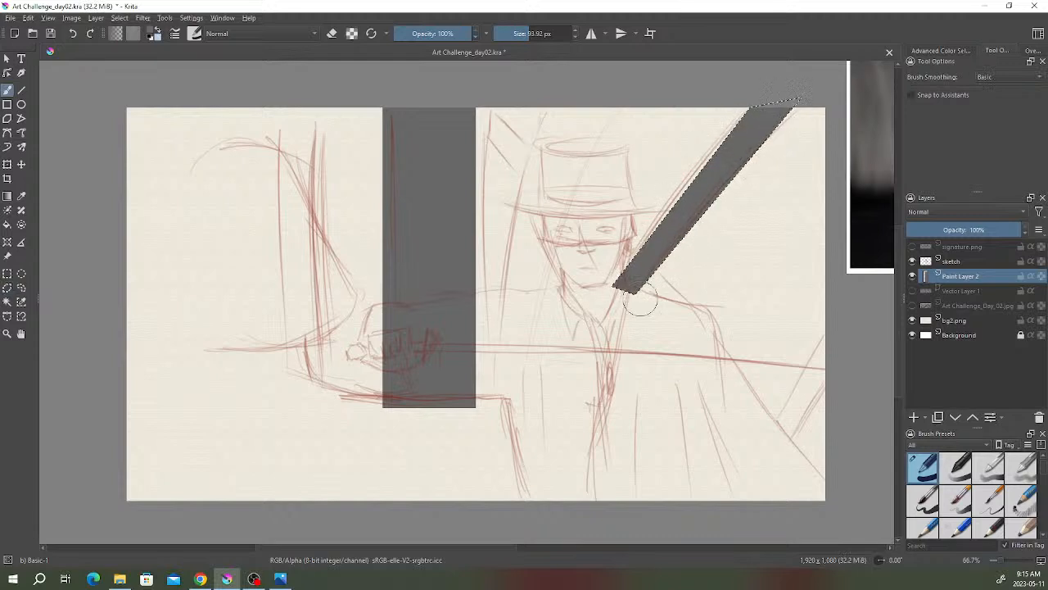
- Outline the narrow slanted beam just behind the hat with a polygonal selection and paint it grey
{"action": "left_click", "coordinate": [7, 287]}
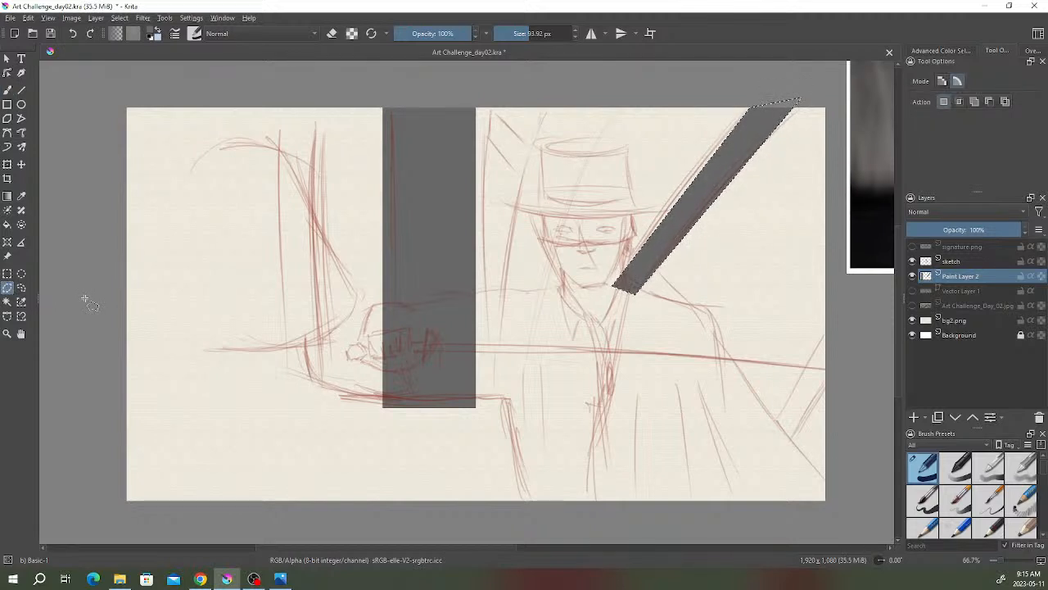
{"action": "left_click", "coordinate": [545, 107]}
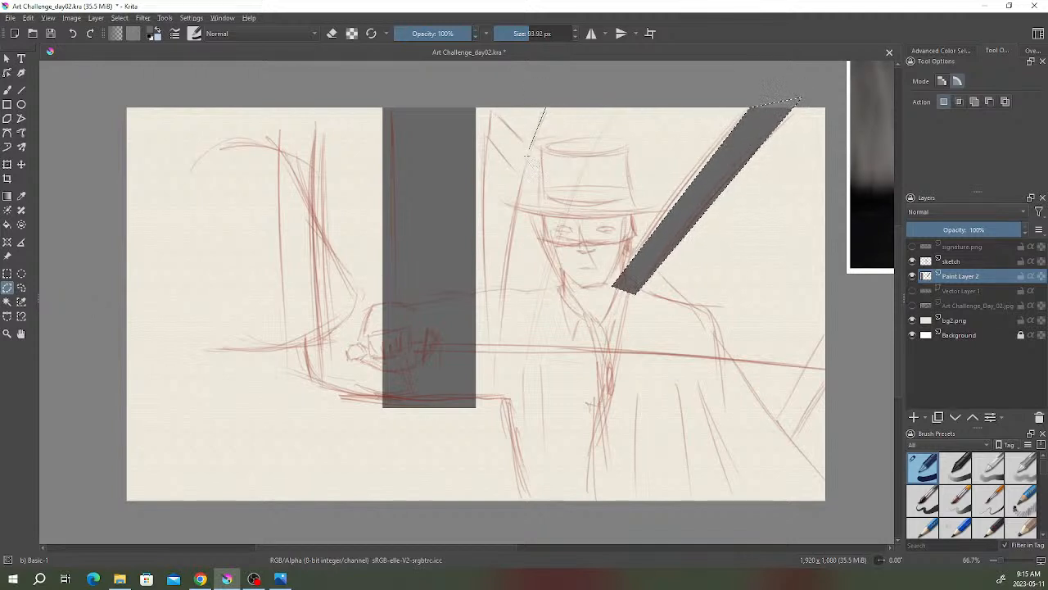
{"action": "left_click", "coordinate": [493, 322]}
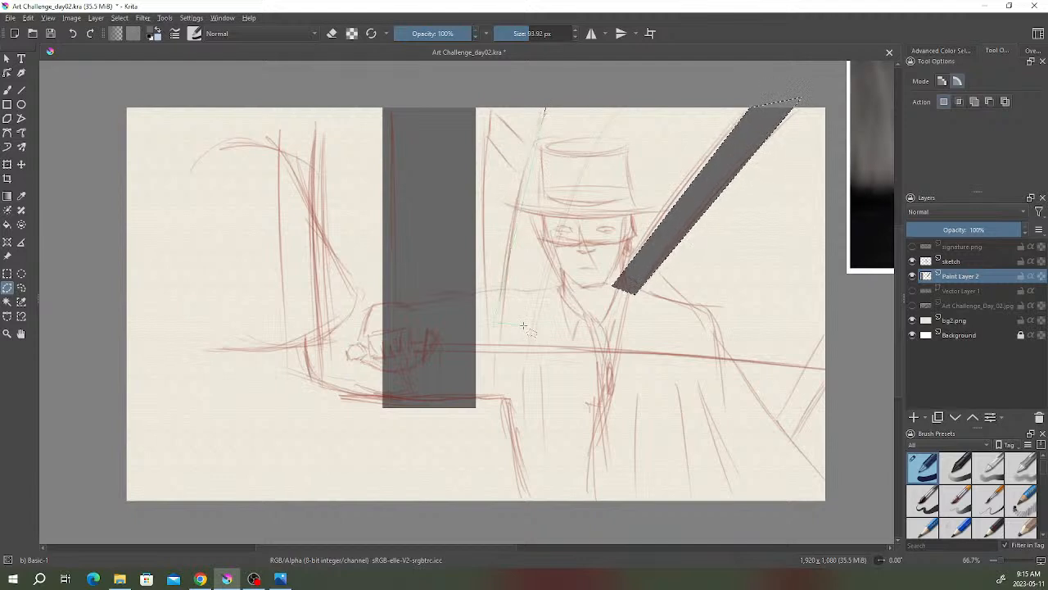
{"action": "left_click", "coordinate": [526, 320]}
{"action": "double_click", "coordinate": [573, 103]}
{"action": "key", "text": "b"}
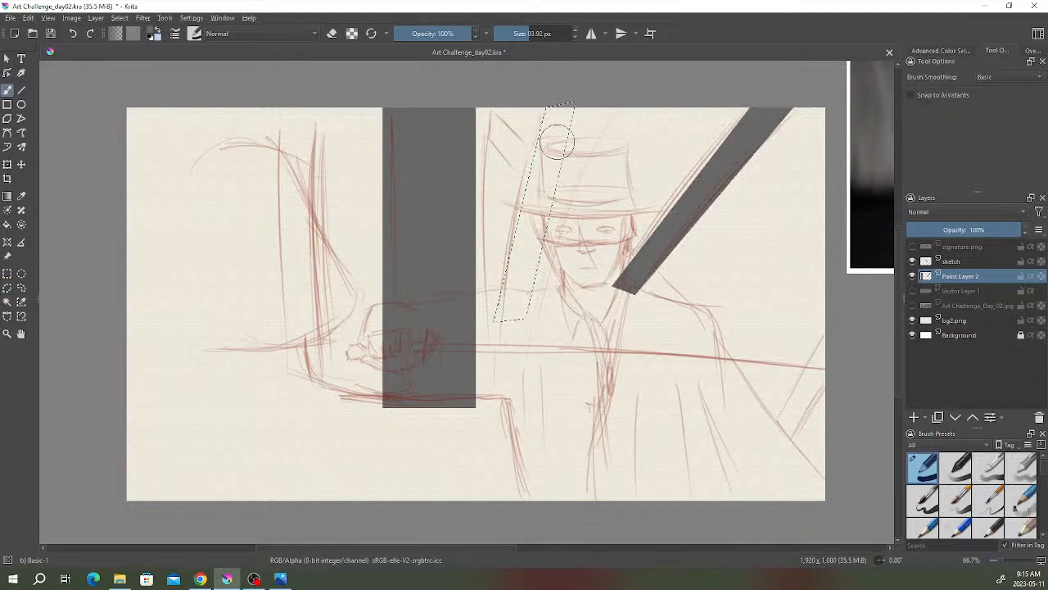
- Select the short brace between the wide post and the slanted beam with a polygonal outline and fill it grey
{"action": "left_click", "coordinate": [8, 287]}
{"action": "left_click", "coordinate": [476, 109]}
{"action": "left_click", "coordinate": [531, 171]}
{"action": "left_click", "coordinate": [476, 138]}
{"action": "left_click", "coordinate": [476, 109]}
{"action": "key", "text": "b"}
{"action": "mouse_move", "coordinate": [481, 120]}
{"action": "left_mouse_down"}
{"action": "mouse_move", "coordinate": [489, 154]}
{"action": "mouse_move", "coordinate": [515, 125]}
{"action": "mouse_move", "coordinate": [528, 165]}
{"action": "left_mouse_up"}
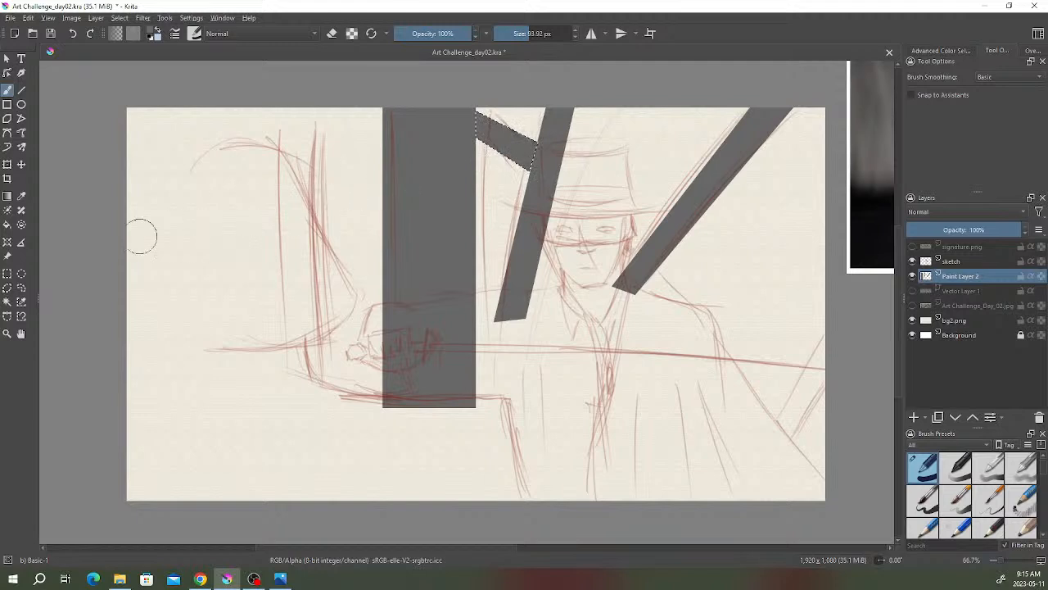
- Select the short beam at the canvas's lower-right edge, beyond the coat, with a polygonal outline and fill it grey
{"action": "left_click", "coordinate": [7, 288]}
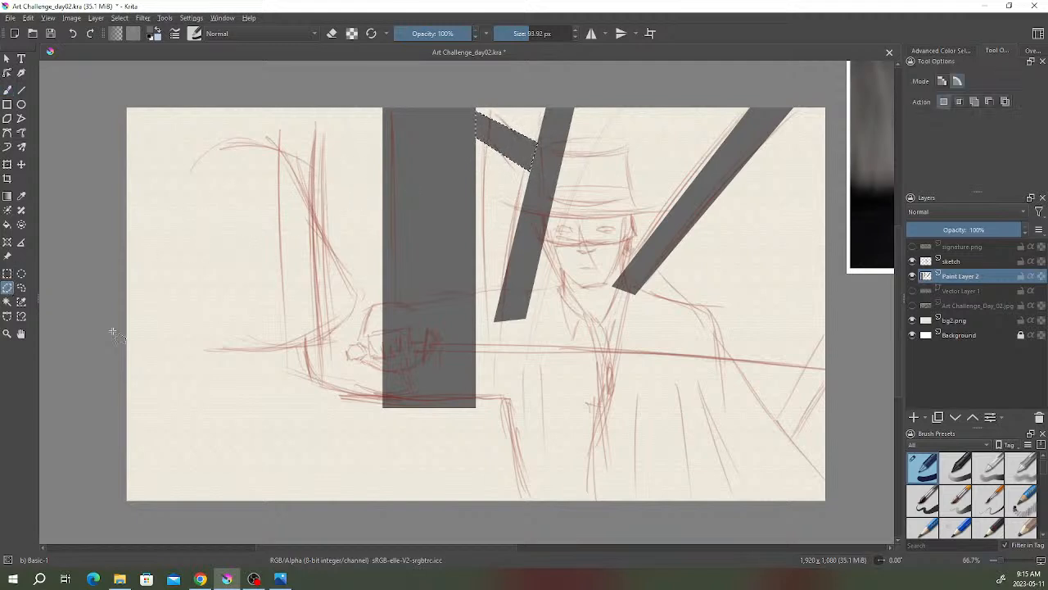
{"action": "left_click", "coordinate": [824, 335]}
{"action": "left_click", "coordinate": [766, 440]}
{"action": "key", "text": "b"}
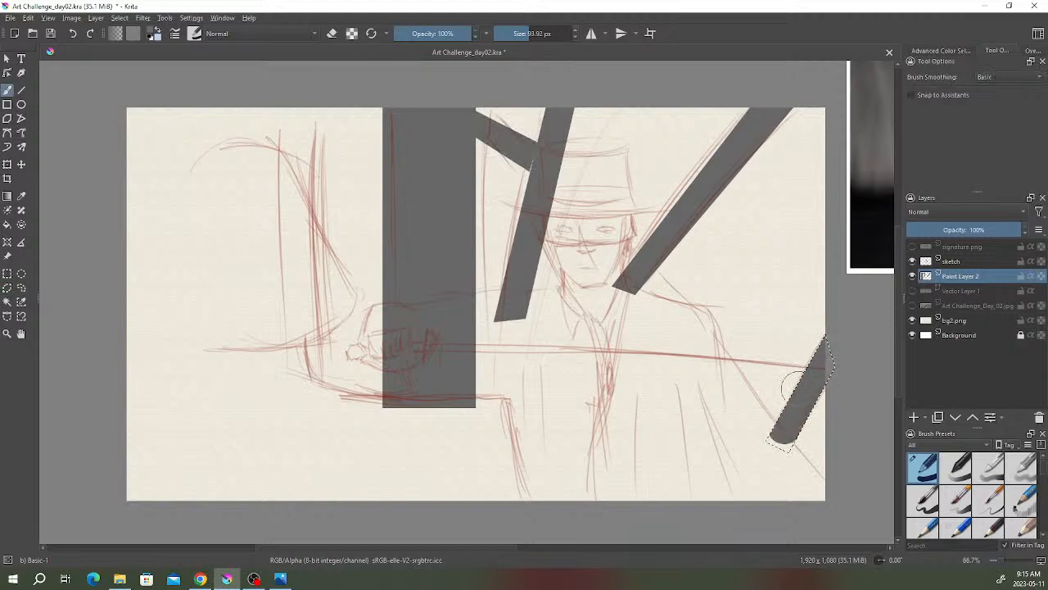
- Select the narrow vertical post left of the sword hand with a rectangle, fill it grey, and clear the selection
{"action": "left_click", "coordinate": [7, 288]}
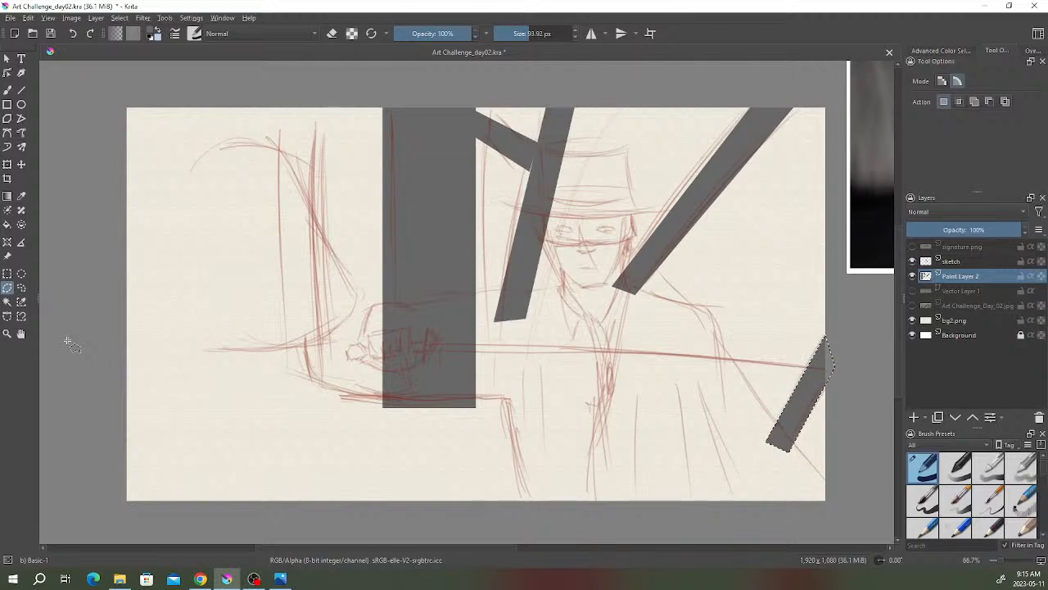
{"action": "left_click", "coordinate": [7, 274]}
{"action": "left_click_drag", "start_coordinate": [279, 107], "coordinate": [324, 395]}
{"action": "key", "text": "b"}
{"action": "mouse_move", "coordinate": [295, 111]}
{"action": "left_mouse_down"}
{"action": "mouse_move", "coordinate": [274, 240]}
{"action": "mouse_move", "coordinate": [299, 309]}
{"action": "mouse_move", "coordinate": [318, 313]}
{"action": "mouse_move", "coordinate": [315, 397]}
{"action": "left_mouse_up"}
{"action": "key", "text": "ctrl+r"}
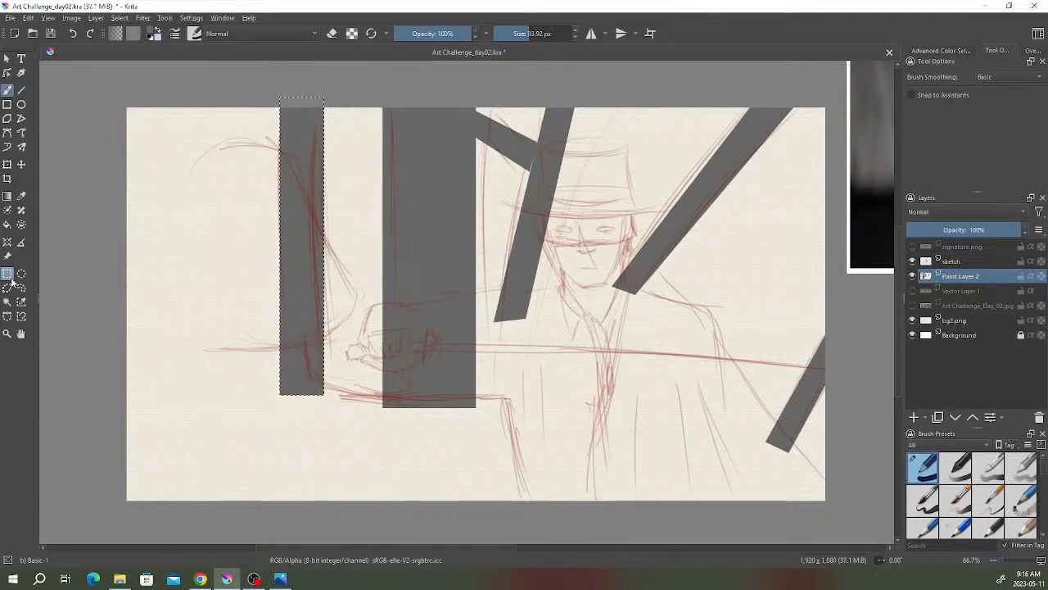
{"action": "left_click_drag", "start_coordinate": [142, 270], "coordinate": [144, 274]}
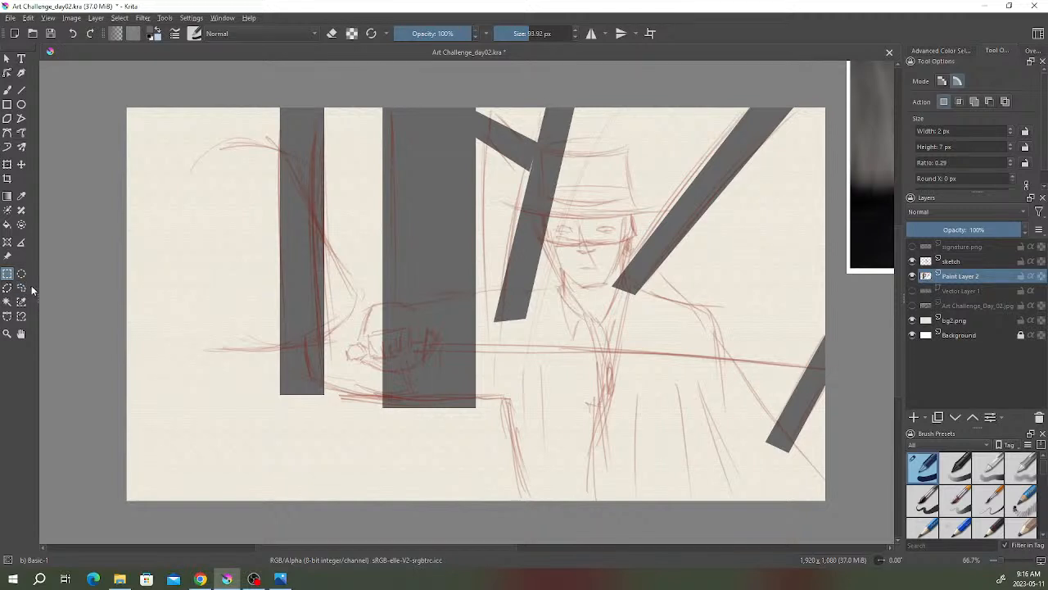
{"action": "left_click", "coordinate": [8, 288]}
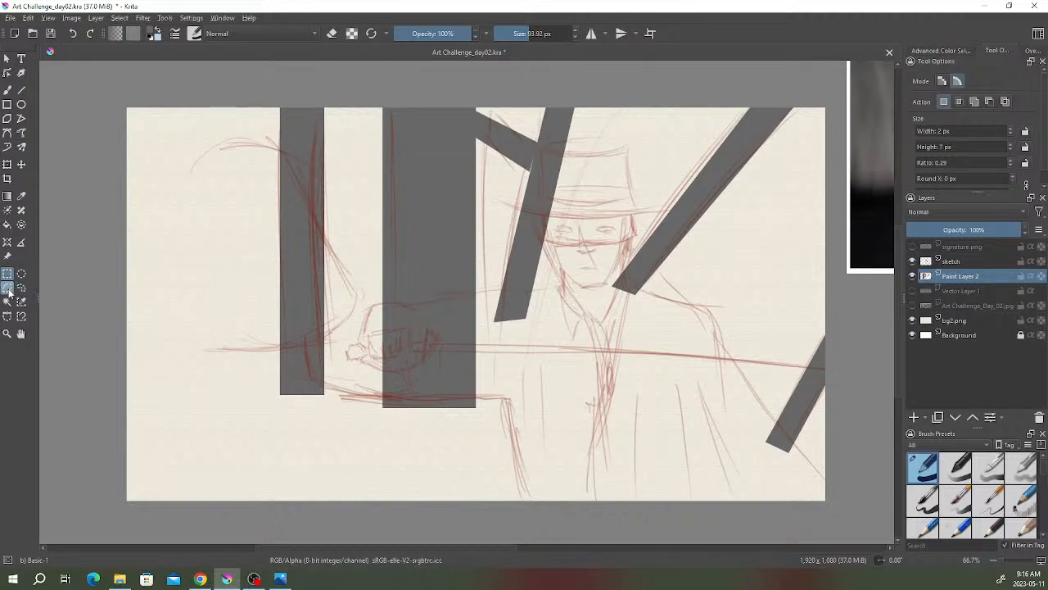
{"action": "left_click", "coordinate": [555, 151]}
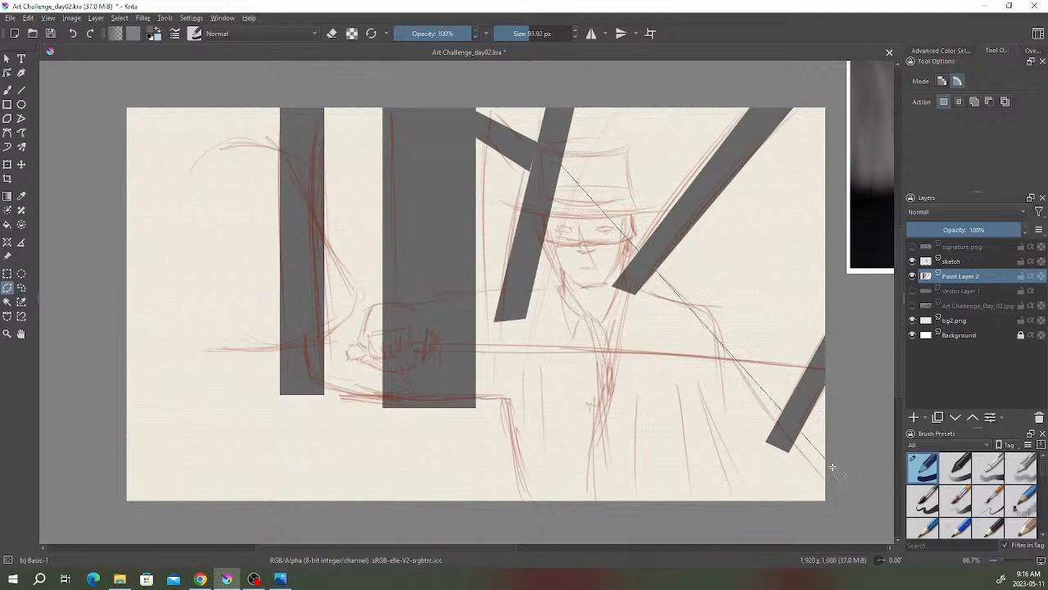
{"action": "left_click", "coordinate": [687, 304]}
{"action": "left_click", "coordinate": [702, 276]}
{"action": "left_click", "coordinate": [541, 145]}
{"action": "left_click", "coordinate": [7, 274]}
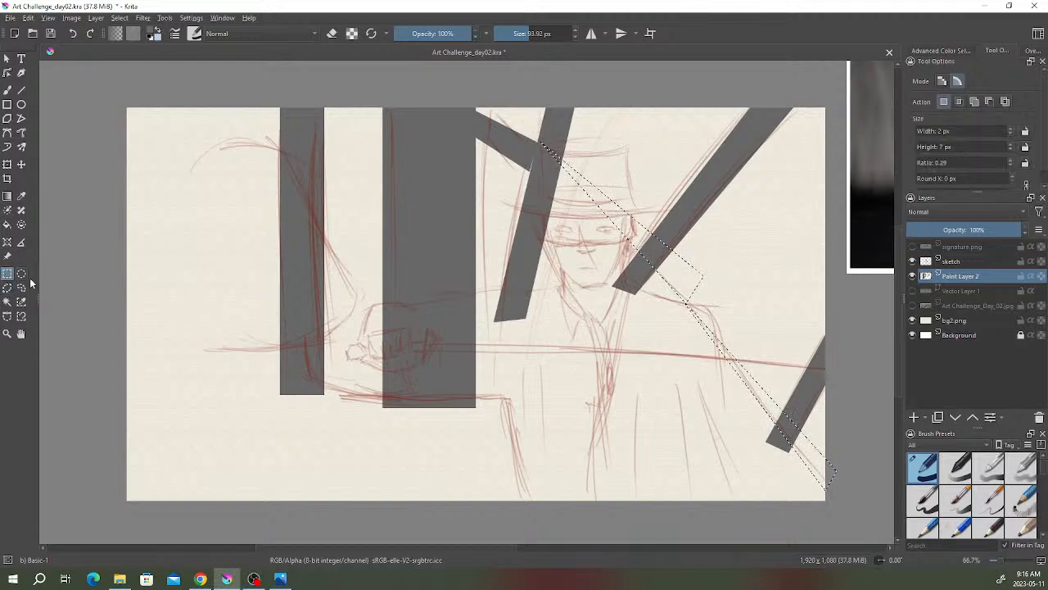
{"action": "left_click", "coordinate": [36, 287]}
- Select the tapering beam from the swordsman's upper arm to the canvas's lower-right corner, fill it grey, and deselect it
{"action": "left_click", "coordinate": [8, 287]}
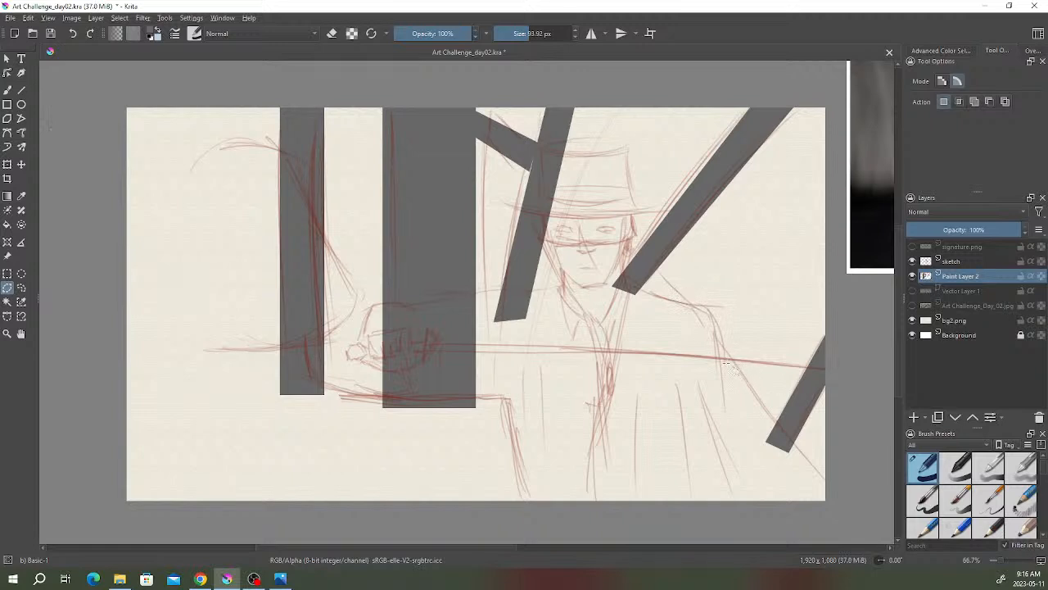
{"action": "left_click", "coordinate": [836, 498]}
{"action": "double_click", "coordinate": [728, 361]}
{"action": "key", "text": "b"}
{"action": "mouse_move", "coordinate": [736, 373]}
{"action": "left_mouse_down"}
{"action": "mouse_move", "coordinate": [812, 477]}
{"action": "mouse_move", "coordinate": [845, 488]}
{"action": "left_mouse_up"}
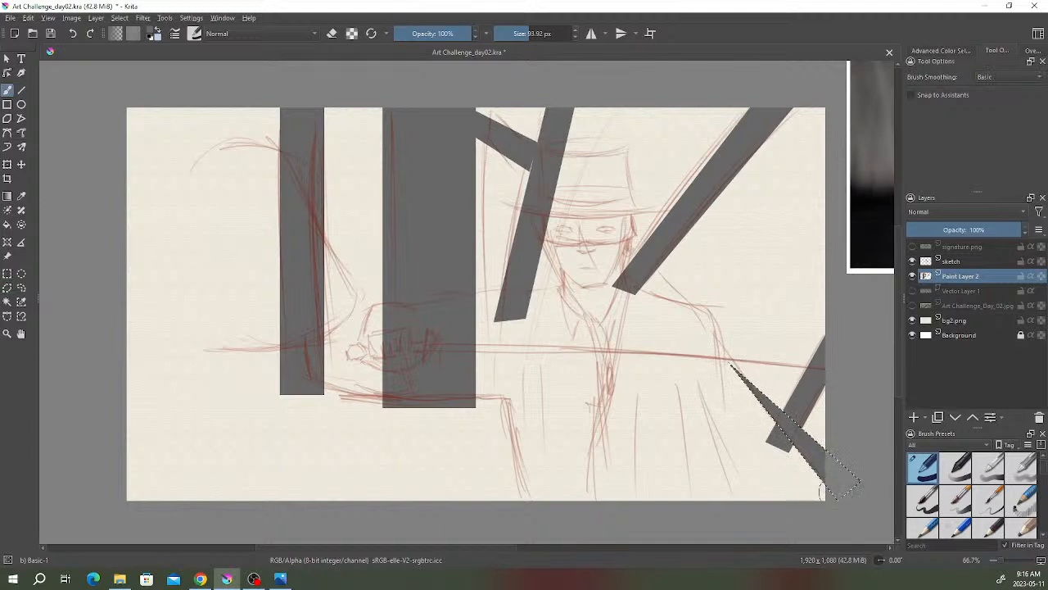
{"action": "left_click", "coordinate": [8, 274]}
{"action": "left_click", "coordinate": [76, 199]}
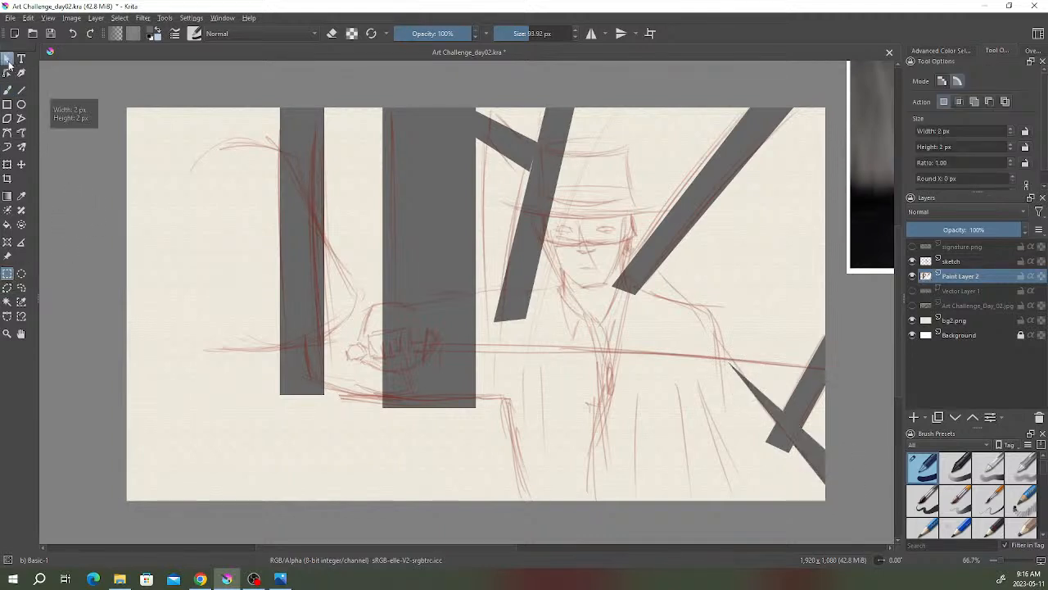
- Rename Paint Layer 2, which holds the grey beams, as wood
{"action": "left_click", "coordinate": [8, 58]}
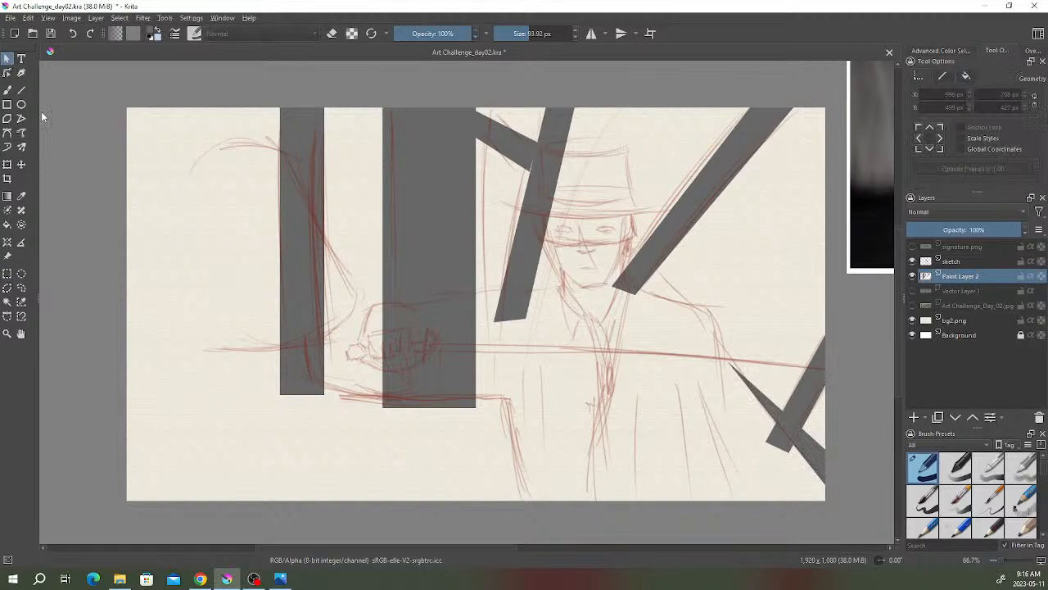
{"action": "double_click", "coordinate": [963, 277]}
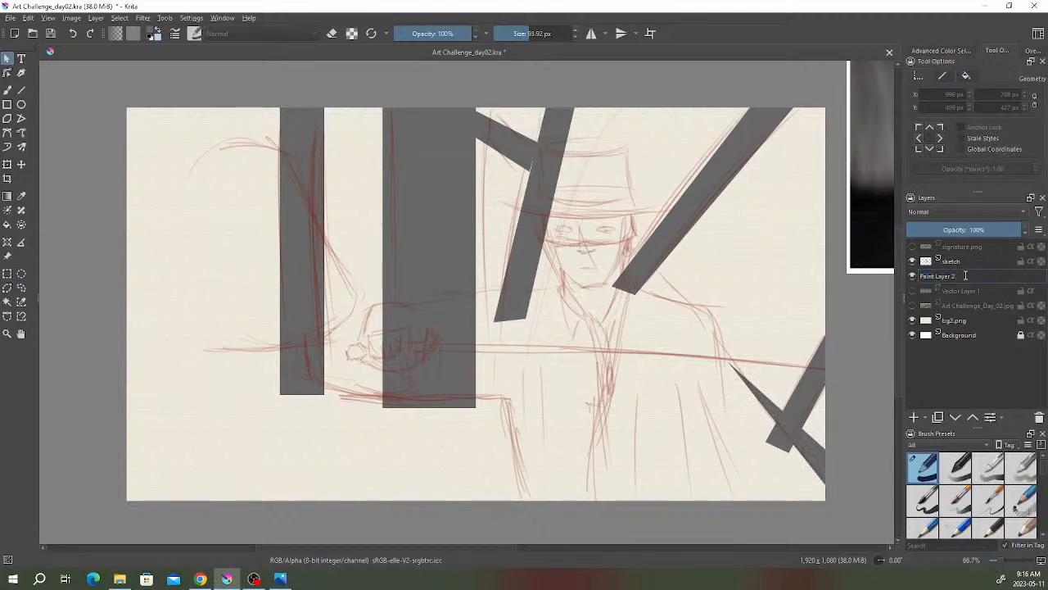
{"action": "left_click_drag", "start_coordinate": [963, 276], "coordinate": [915, 275]}
{"action": "type", "text": "sword"}
{"action": "key", "text": "Return"}
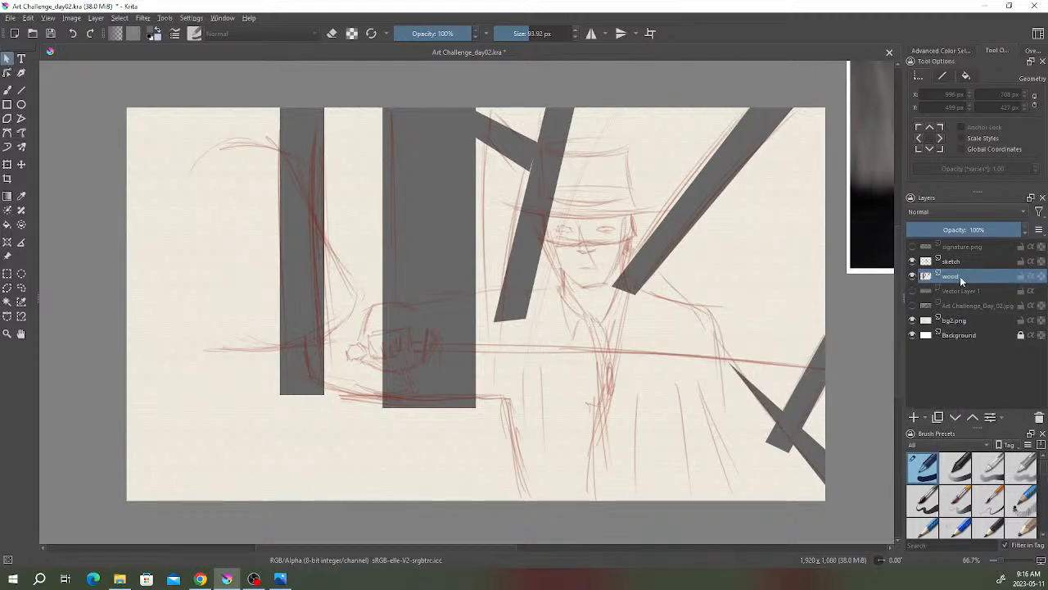
{"action": "left_click", "coordinate": [71, 17]}
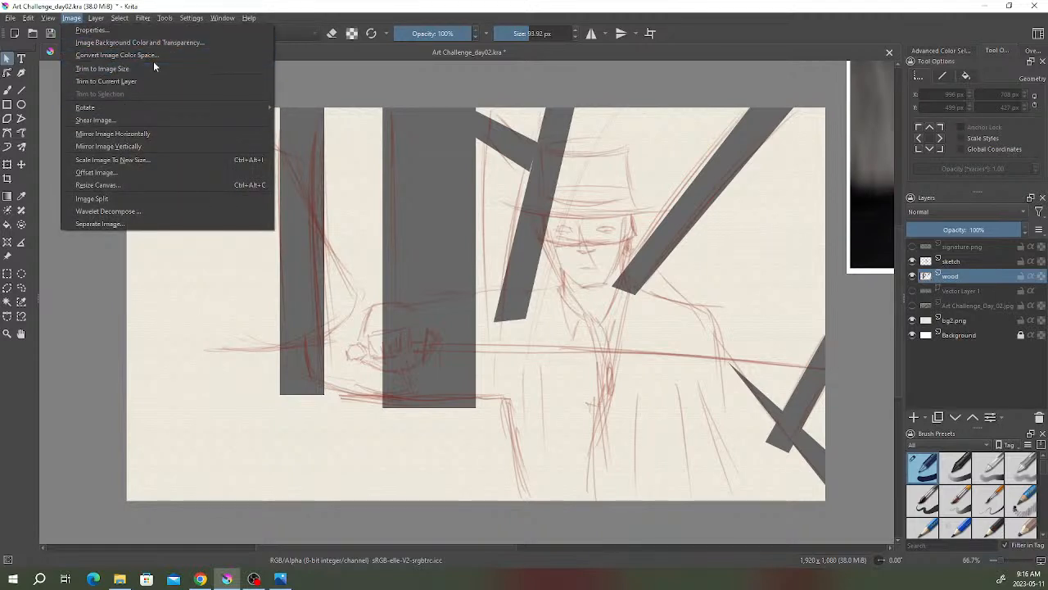
{"action": "mouse_move", "coordinate": [149, 18]}
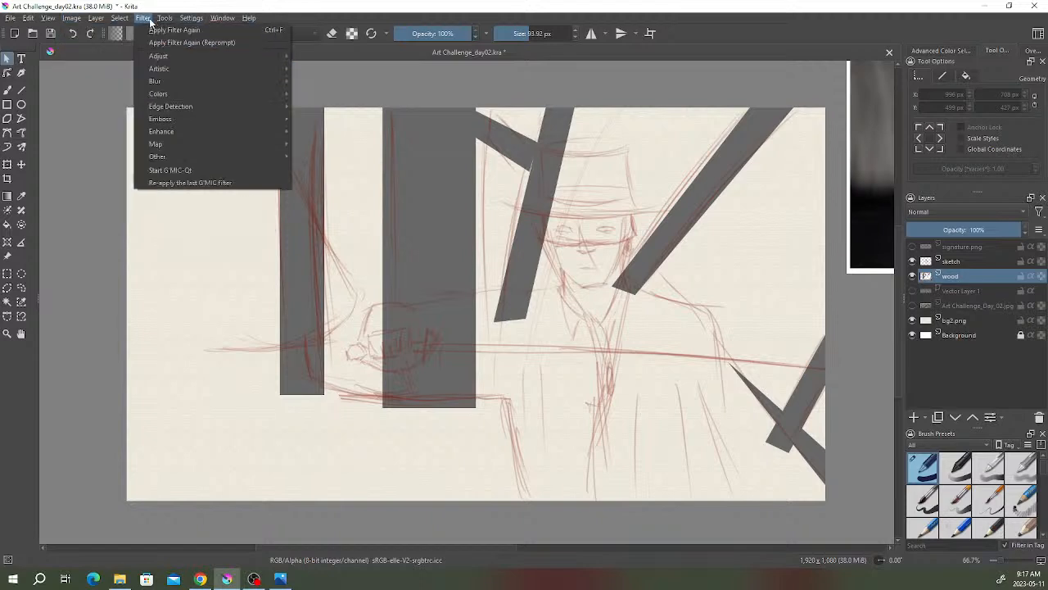
{"action": "mouse_move", "coordinate": [213, 56]}
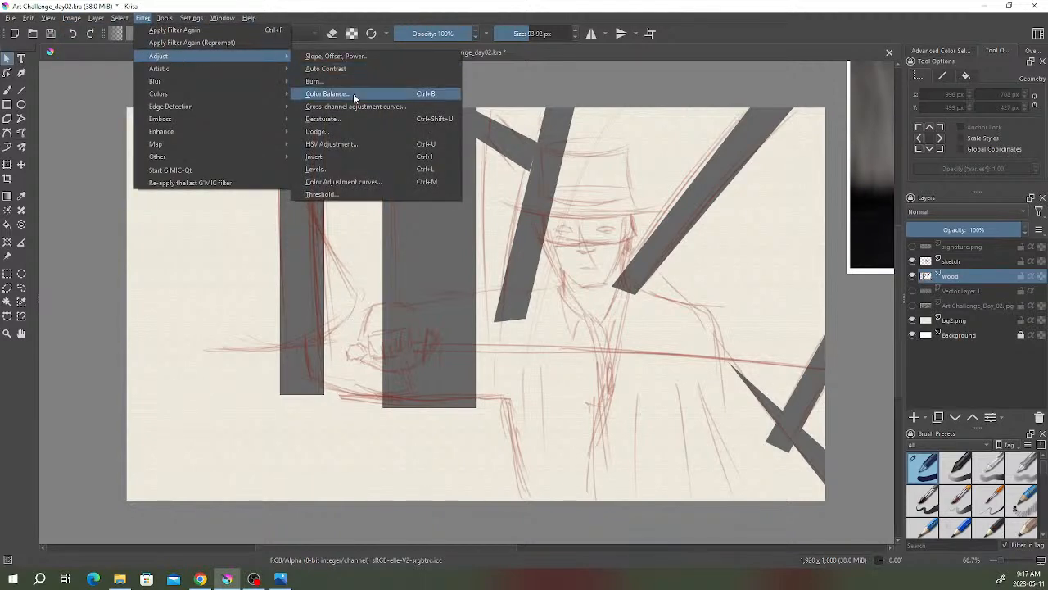
{"action": "left_click", "coordinate": [357, 146]}
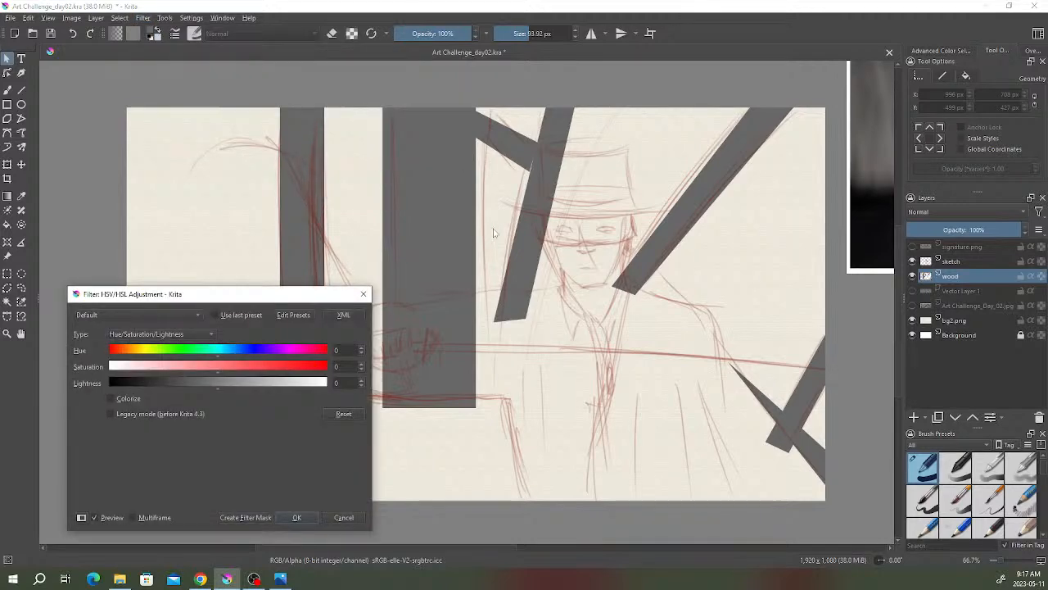
{"action": "left_click", "coordinate": [366, 294]}
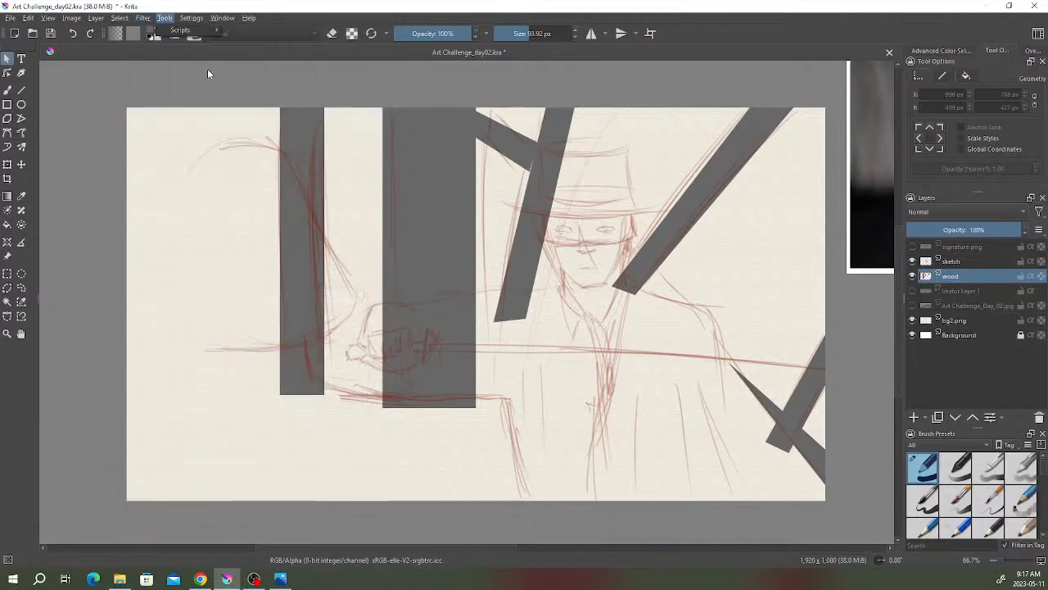
- Lighten the wood layer's grey beams with a Levels adjustment, raising the midtones to about 1.4 and lowering the output white
{"action": "left_click", "coordinate": [143, 18]}
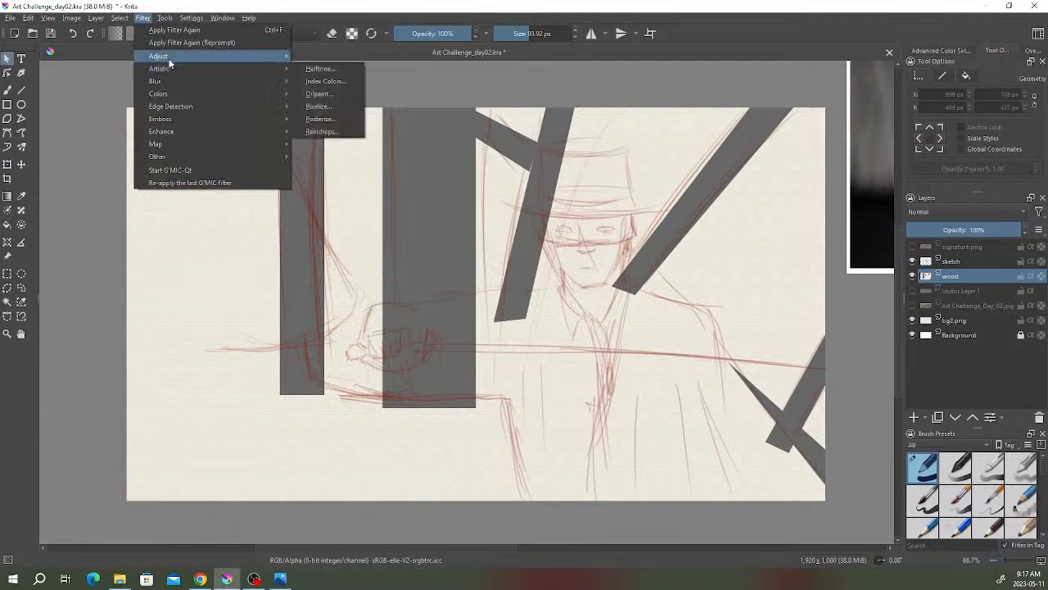
{"action": "mouse_move", "coordinate": [173, 55]}
{"action": "left_click", "coordinate": [338, 170]}
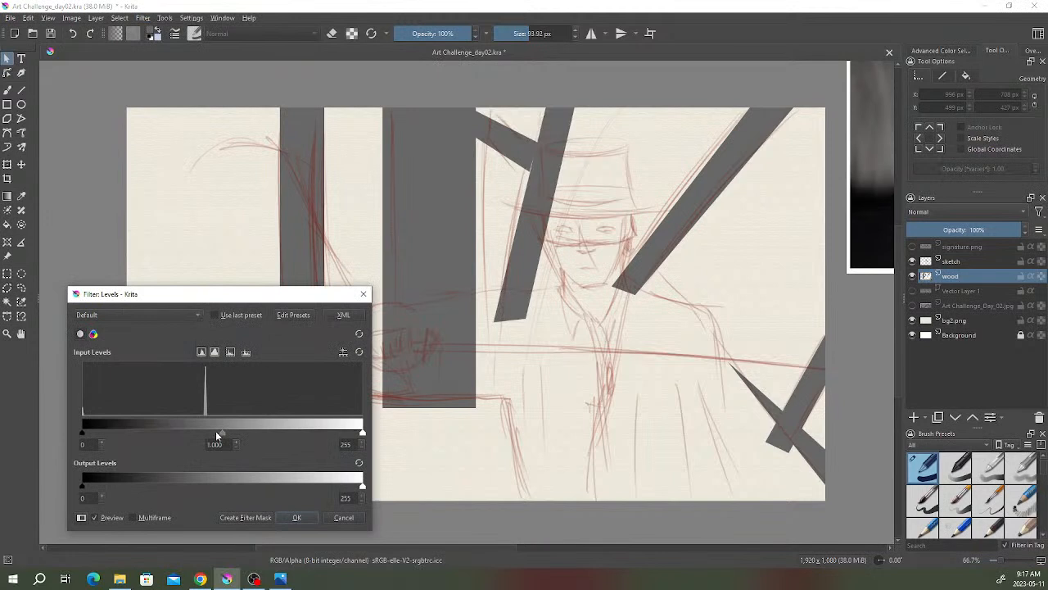
{"action": "left_click_drag", "start_coordinate": [222, 433], "coordinate": [251, 434]}
{"action": "left_click_drag", "start_coordinate": [363, 485], "coordinate": [317, 485]}
{"action": "left_click_drag", "start_coordinate": [251, 433], "coordinate": [193, 440]}
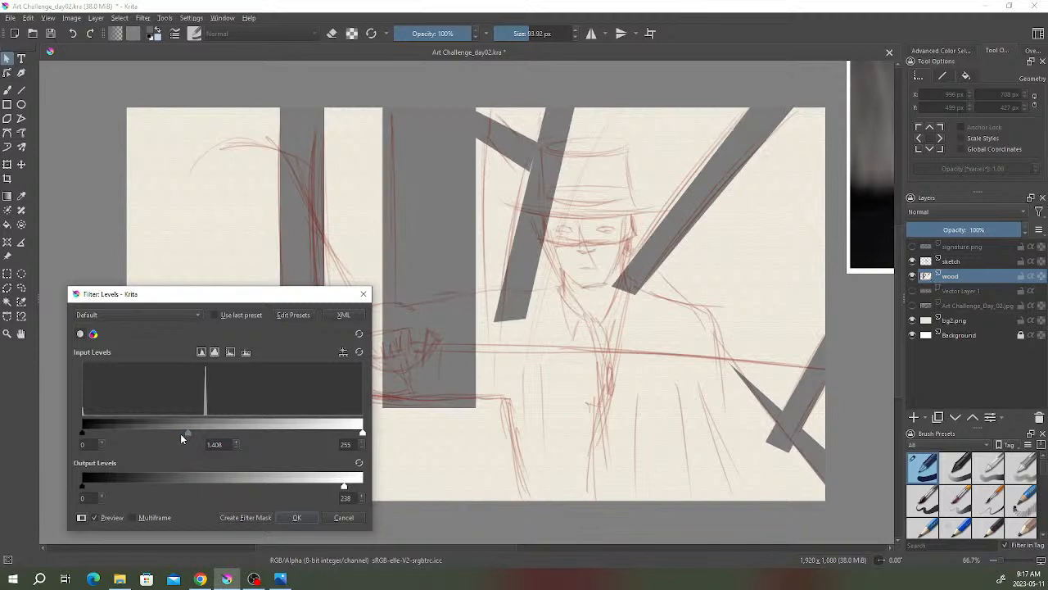
{"action": "left_click_drag", "start_coordinate": [185, 434], "coordinate": [182, 428]}
{"action": "left_click", "coordinate": [305, 520]}
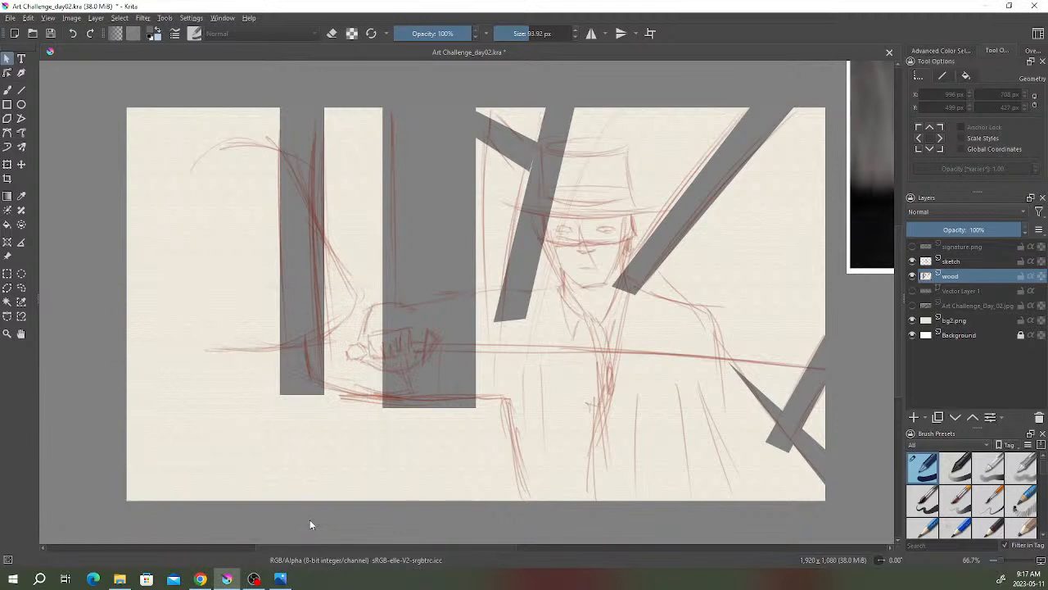
- Add a paint layer beneath the wood layer and choose the D Loose Foliage Block In brush, undoing one test stamp
{"action": "left_click", "coordinate": [964, 291]}
{"action": "left_click", "coordinate": [914, 417]}
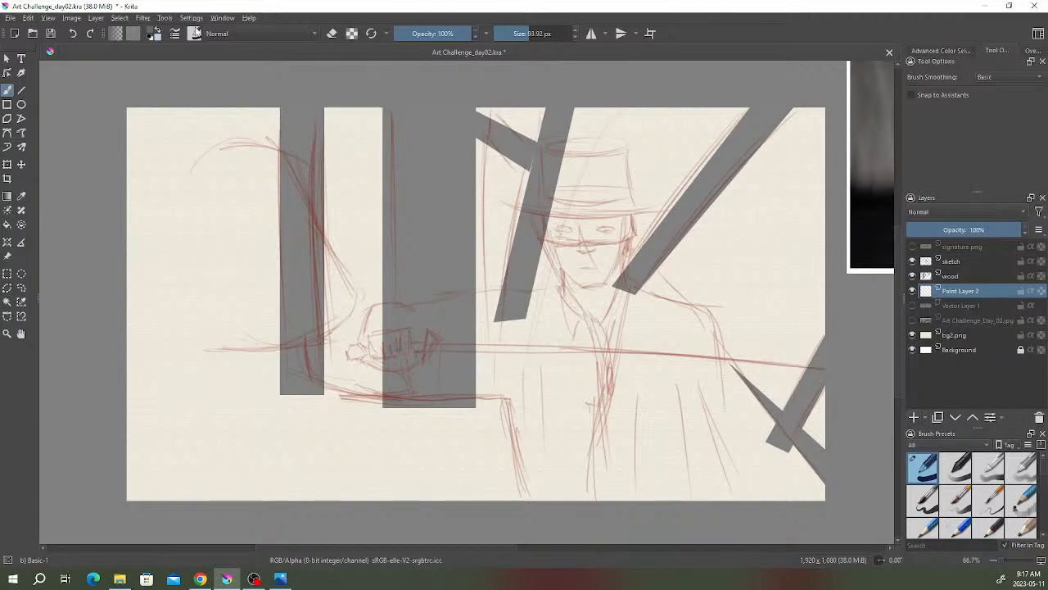
{"action": "left_click", "coordinate": [195, 33]}
{"action": "left_click_drag", "start_coordinate": [423, 82], "coordinate": [430, 116]}
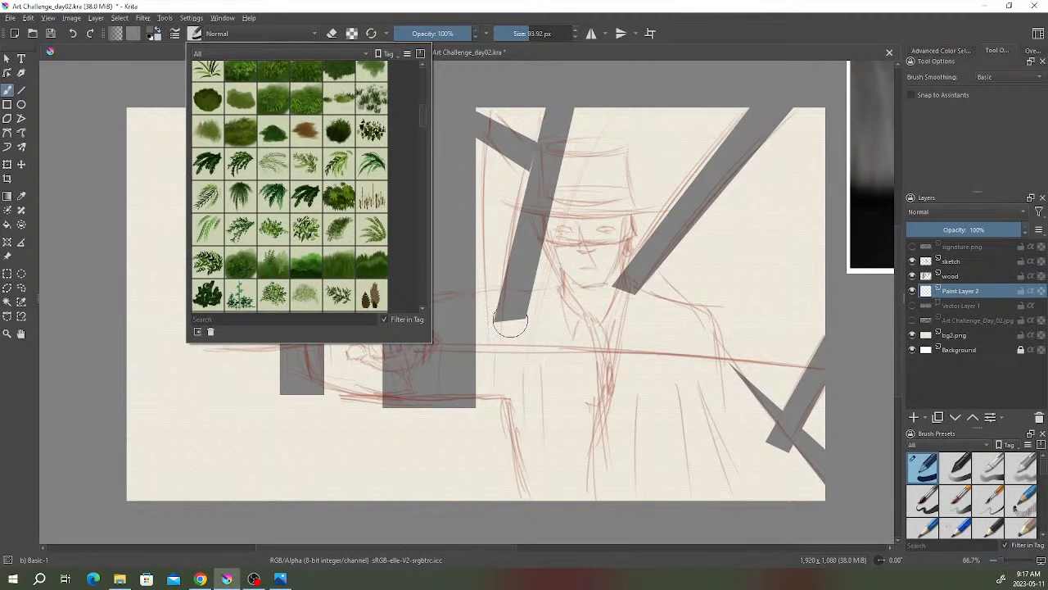
{"action": "left_click", "coordinate": [208, 295]}
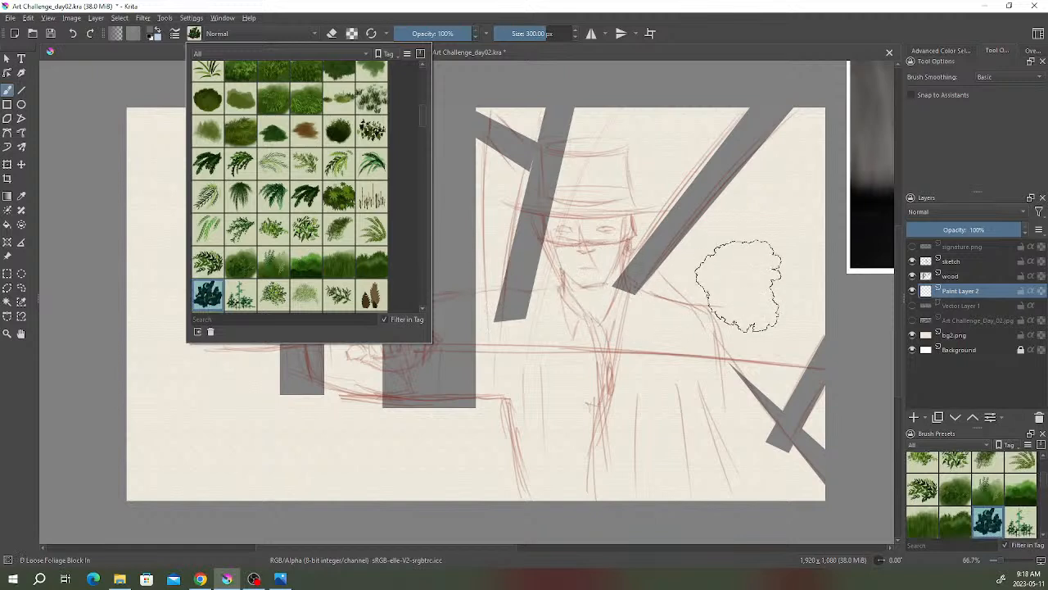
{"action": "left_click", "coordinate": [739, 293]}
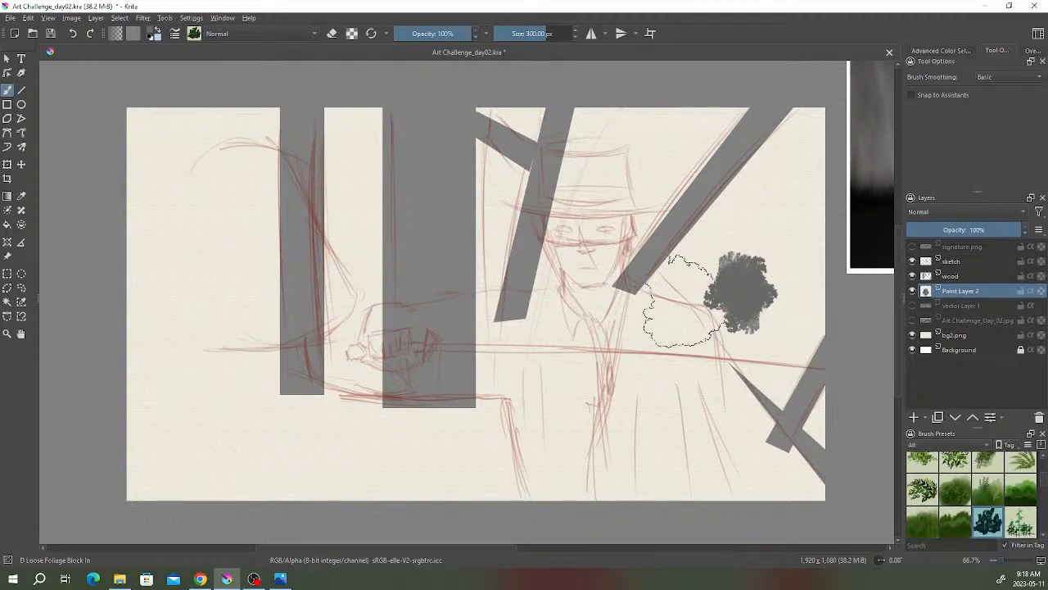
{"action": "key", "text": "ctrl+z"}
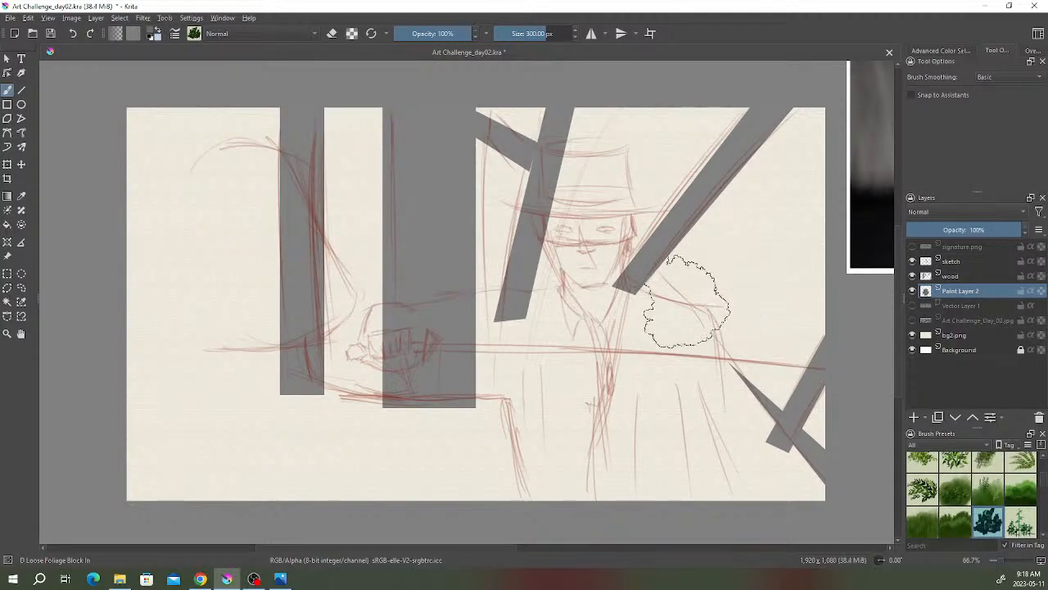
- Add another paint layer beneath Paint Layer 2 and paint a dark foliage band across the canvas behind the beams
{"action": "left_click", "coordinate": [915, 417]}
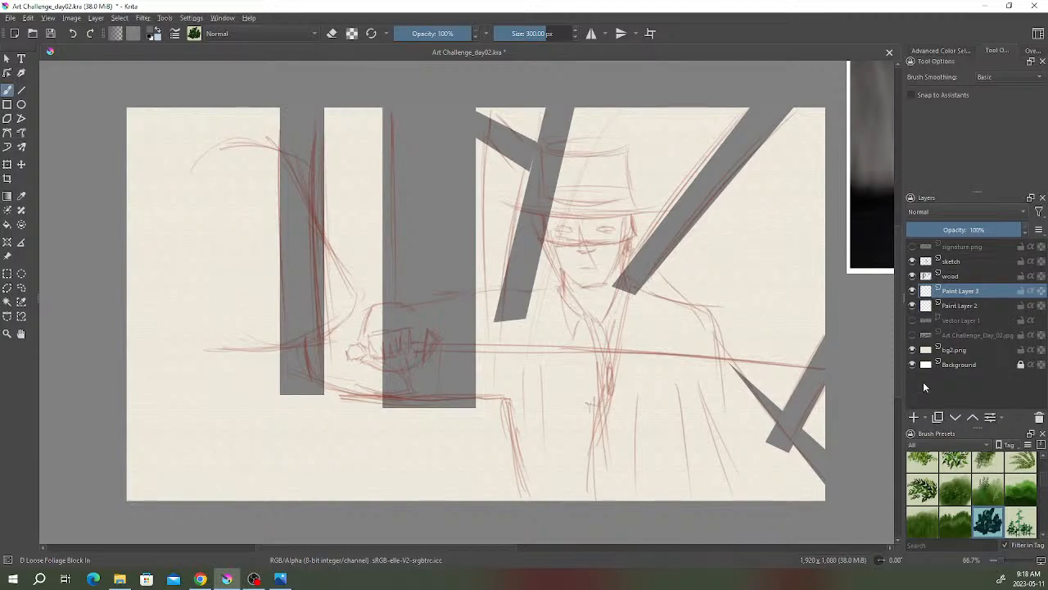
{"action": "left_click_drag", "start_coordinate": [965, 294], "coordinate": [962, 316]}
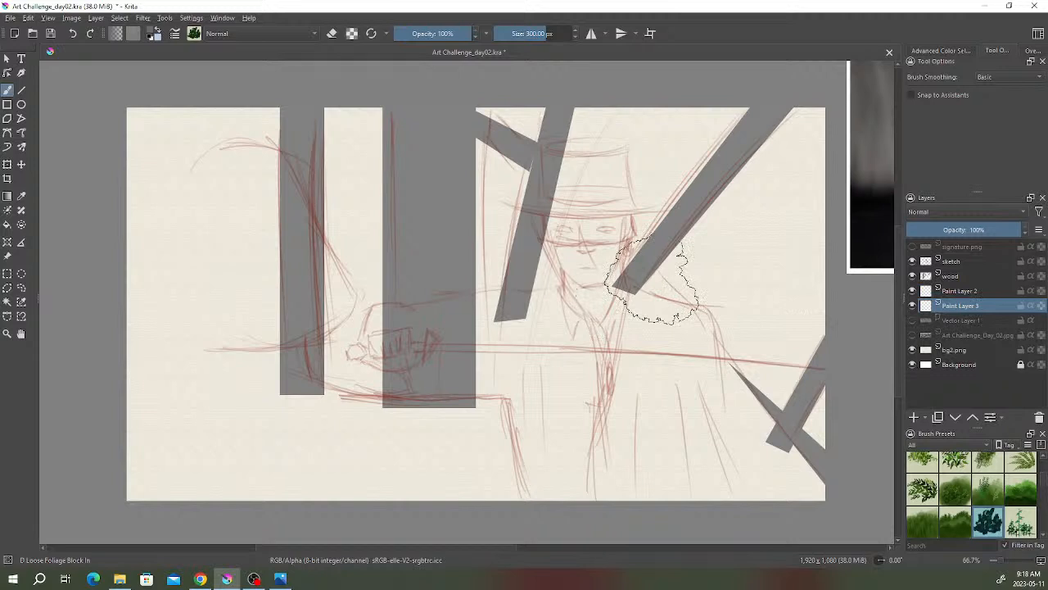
{"action": "mouse_move", "coordinate": [786, 350]}
{"action": "left_mouse_down"}
{"action": "mouse_move", "coordinate": [741, 354]}
{"action": "mouse_move", "coordinate": [713, 328]}
{"action": "mouse_move", "coordinate": [737, 287]}
{"action": "mouse_move", "coordinate": [798, 307]}
{"action": "mouse_move", "coordinate": [717, 274]}
{"action": "mouse_move", "coordinate": [630, 303]}
{"action": "left_mouse_up"}
{"action": "left_click_drag", "start_coordinate": [634, 265], "coordinate": [578, 272]}
{"action": "mouse_move", "coordinate": [569, 319]}
{"action": "left_mouse_down"}
{"action": "mouse_move", "coordinate": [553, 272]}
{"action": "mouse_move", "coordinate": [516, 268]}
{"action": "mouse_move", "coordinate": [517, 288]}
{"action": "mouse_move", "coordinate": [505, 288]}
{"action": "mouse_move", "coordinate": [502, 242]}
{"action": "left_mouse_up"}
{"action": "mouse_move", "coordinate": [361, 229]}
{"action": "left_mouse_down"}
{"action": "mouse_move", "coordinate": [369, 338]}
{"action": "mouse_move", "coordinate": [378, 197]}
{"action": "mouse_move", "coordinate": [374, 217]}
{"action": "mouse_move", "coordinate": [353, 185]}
{"action": "mouse_move", "coordinate": [357, 207]}
{"action": "mouse_move", "coordinate": [361, 176]}
{"action": "left_mouse_up"}
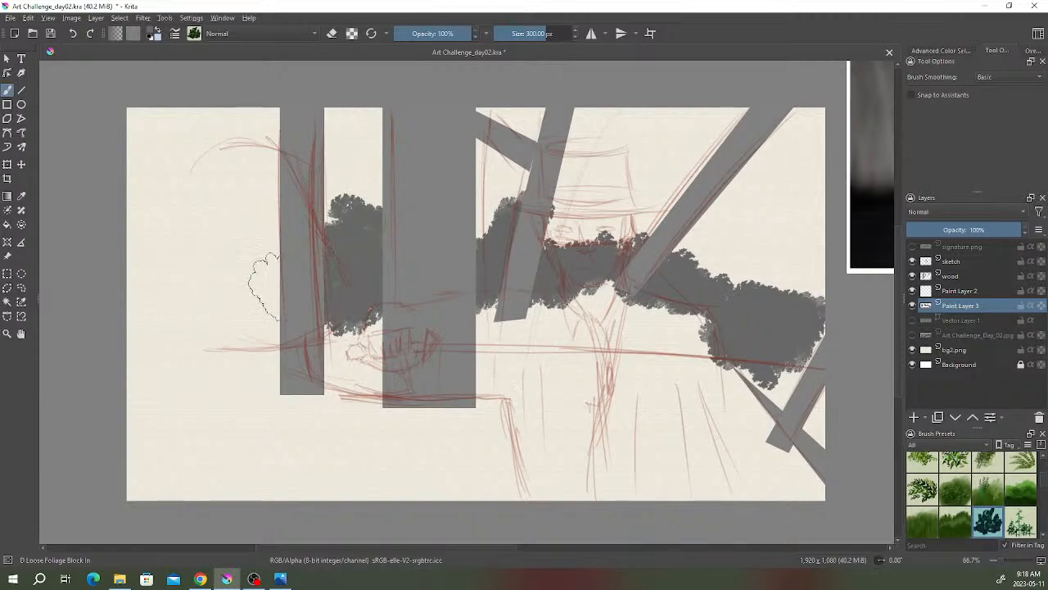
{"action": "mouse_move", "coordinate": [262, 197]}
{"action": "left_mouse_down"}
{"action": "mouse_move", "coordinate": [250, 209]}
{"action": "mouse_move", "coordinate": [270, 172]}
{"action": "mouse_move", "coordinate": [237, 294]}
{"action": "mouse_move", "coordinate": [260, 296]}
{"action": "mouse_move", "coordinate": [274, 254]}
{"action": "mouse_move", "coordinate": [287, 286]}
{"action": "left_mouse_up"}
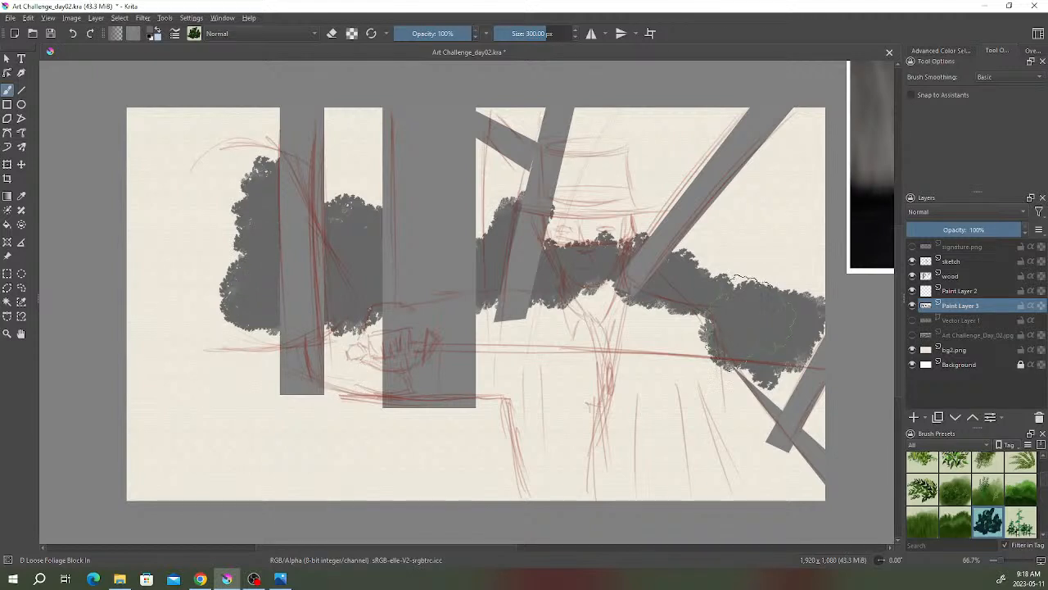
{"action": "mouse_move", "coordinate": [753, 299]}
{"action": "left_mouse_down"}
{"action": "mouse_move", "coordinate": [778, 329]}
{"action": "mouse_move", "coordinate": [836, 313]}
{"action": "left_mouse_up"}
- Paint paler foliage above and around the dark tree band, reducing the brush opacity to 20%
{"action": "left_click_drag", "start_coordinate": [450, 34], "coordinate": [432, 34]}
{"action": "mouse_move", "coordinate": [774, 248]}
{"action": "left_mouse_down"}
{"action": "mouse_move", "coordinate": [791, 275]}
{"action": "mouse_move", "coordinate": [812, 271]}
{"action": "mouse_move", "coordinate": [755, 276]}
{"action": "mouse_move", "coordinate": [746, 253]}
{"action": "mouse_move", "coordinate": [793, 271]}
{"action": "mouse_move", "coordinate": [665, 239]}
{"action": "mouse_move", "coordinate": [701, 254]}
{"action": "mouse_move", "coordinate": [622, 202]}
{"action": "mouse_move", "coordinate": [606, 230]}
{"action": "mouse_move", "coordinate": [558, 224]}
{"action": "mouse_move", "coordinate": [584, 210]}
{"action": "mouse_move", "coordinate": [499, 189]}
{"action": "mouse_move", "coordinate": [353, 183]}
{"action": "mouse_move", "coordinate": [352, 164]}
{"action": "mouse_move", "coordinate": [333, 180]}
{"action": "mouse_move", "coordinate": [339, 155]}
{"action": "mouse_move", "coordinate": [265, 151]}
{"action": "mouse_move", "coordinate": [215, 205]}
{"action": "mouse_move", "coordinate": [216, 288]}
{"action": "left_mouse_up"}
{"action": "left_click", "coordinate": [410, 38]}
{"action": "mouse_move", "coordinate": [368, 179]}
{"action": "left_mouse_down"}
{"action": "mouse_move", "coordinate": [352, 152]}
{"action": "mouse_move", "coordinate": [362, 184]}
{"action": "mouse_move", "coordinate": [496, 169]}
{"action": "mouse_move", "coordinate": [514, 192]}
{"action": "mouse_move", "coordinate": [565, 215]}
{"action": "mouse_move", "coordinate": [721, 224]}
{"action": "mouse_move", "coordinate": [734, 253]}
{"action": "mouse_move", "coordinate": [818, 256]}
{"action": "left_mouse_up"}
{"action": "left_click_drag", "start_coordinate": [723, 361], "coordinate": [766, 373]}
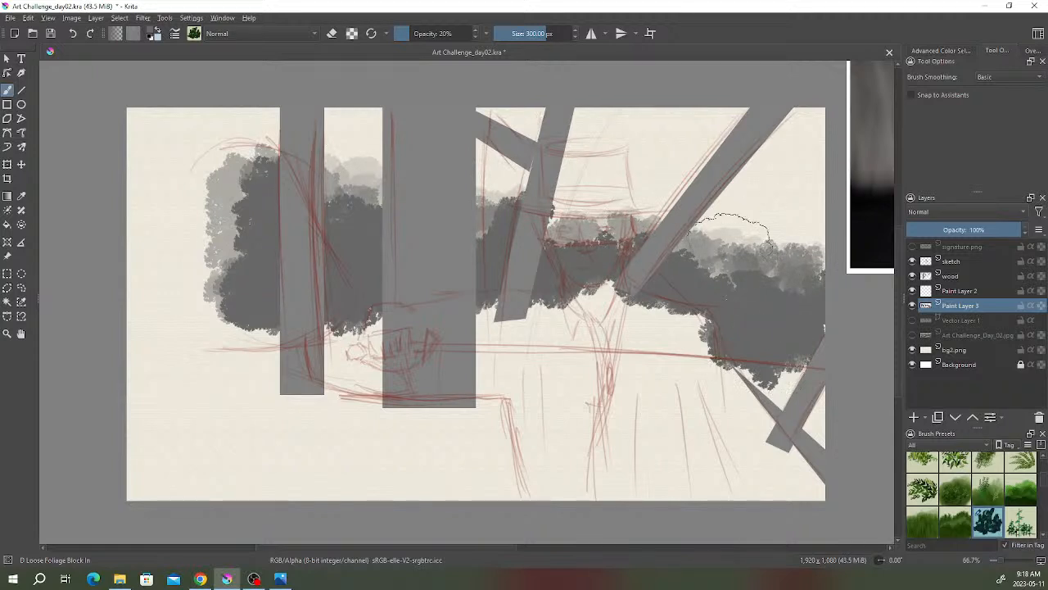
{"action": "mouse_move", "coordinate": [785, 244]}
{"action": "left_mouse_down"}
{"action": "mouse_move", "coordinate": [795, 244]}
{"action": "mouse_move", "coordinate": [737, 225]}
{"action": "mouse_move", "coordinate": [692, 184]}
{"action": "mouse_move", "coordinate": [623, 196]}
{"action": "mouse_move", "coordinate": [508, 186]}
{"action": "mouse_move", "coordinate": [484, 164]}
{"action": "mouse_move", "coordinate": [352, 147]}
{"action": "mouse_move", "coordinate": [361, 172]}
{"action": "mouse_move", "coordinate": [367, 152]}
{"action": "mouse_move", "coordinate": [391, 174]}
{"action": "mouse_move", "coordinate": [353, 148]}
{"action": "mouse_move", "coordinate": [274, 168]}
{"action": "mouse_move", "coordinate": [279, 153]}
{"action": "mouse_move", "coordinate": [245, 135]}
{"action": "mouse_move", "coordinate": [222, 140]}
{"action": "mouse_move", "coordinate": [201, 167]}
{"action": "left_mouse_up"}
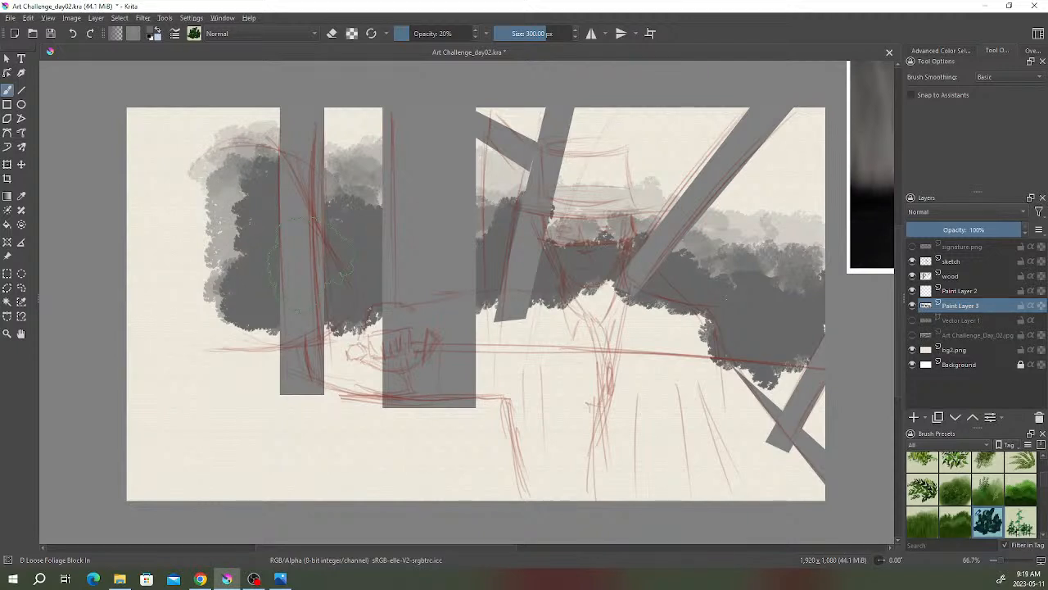
- Apply a Gaussian Blur with a 10.77 px horizontal and vertical radius to the foliage layer
{"action": "left_click", "coordinate": [142, 18]}
{"action": "mouse_move", "coordinate": [204, 82]}
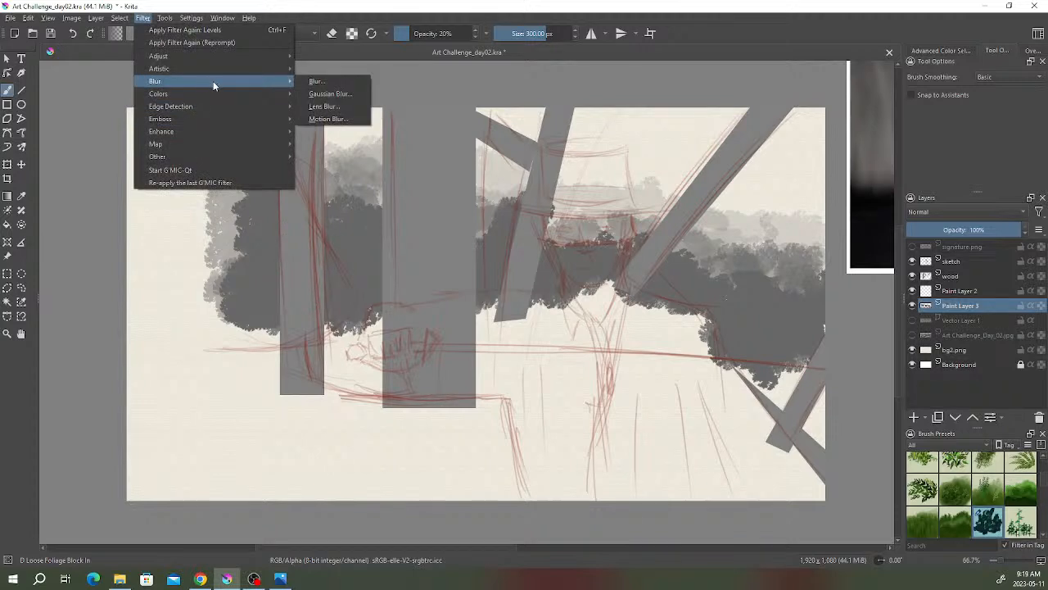
{"action": "left_click", "coordinate": [344, 94]}
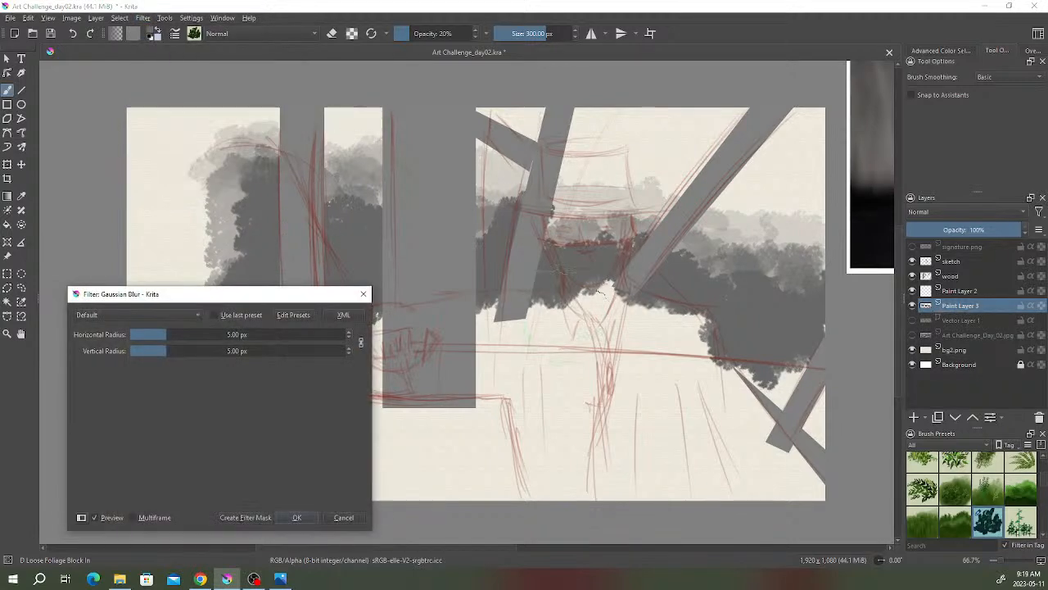
{"action": "mouse_move", "coordinate": [166, 334]}
{"action": "left_mouse_down"}
{"action": "mouse_move", "coordinate": [197, 335]}
{"action": "mouse_move", "coordinate": [178, 350]}
{"action": "left_mouse_up"}
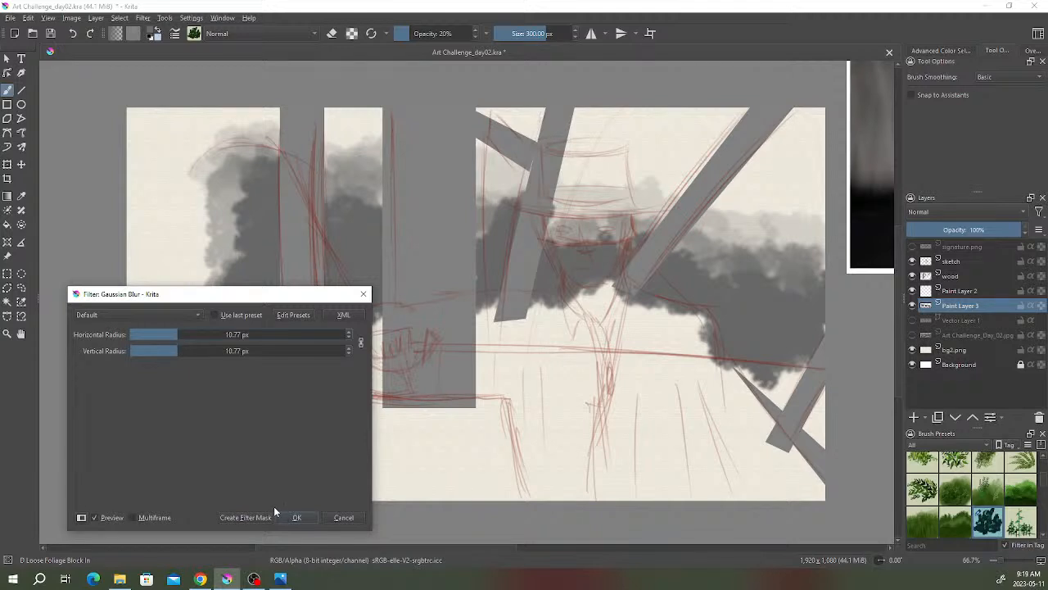
{"action": "left_click", "coordinate": [297, 520]}
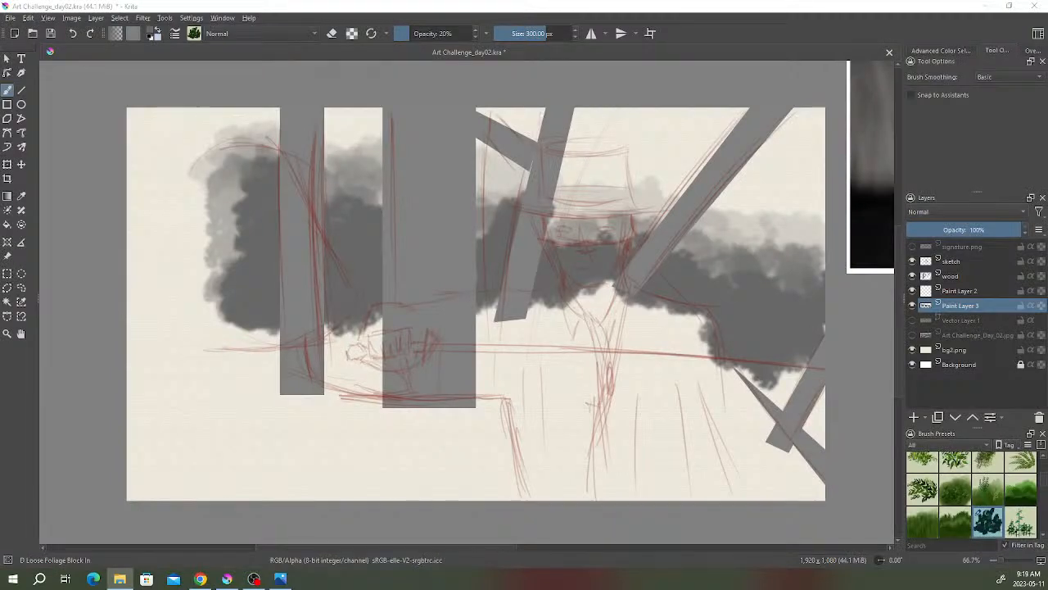
{"action": "key", "text": "alt+Tab"}
{"action": "double_click", "coordinate": [725, 11]}
{"action": "key", "text": "alt+Tab"}
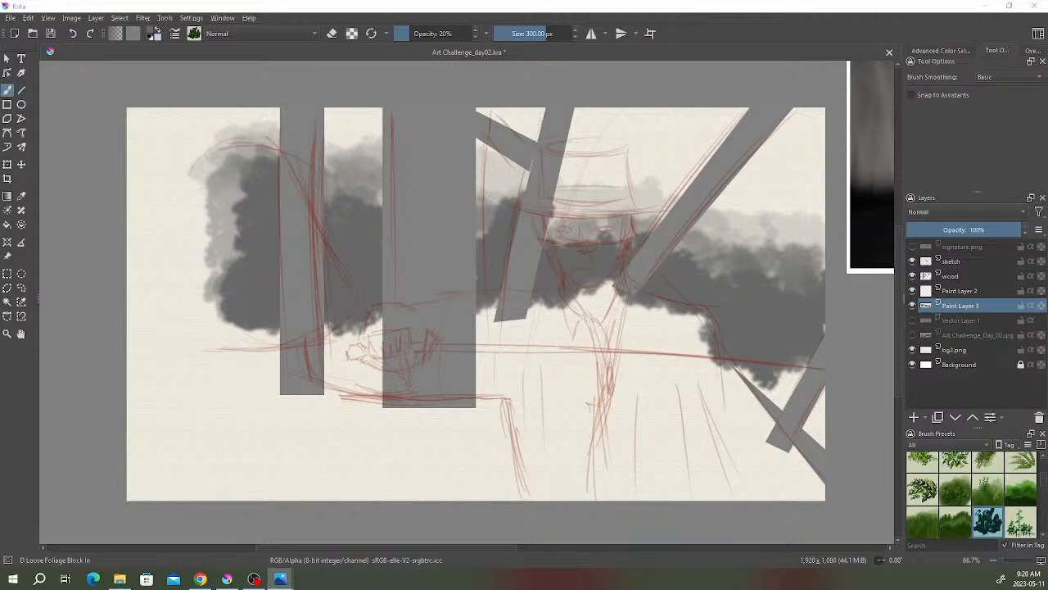
- Rename the blurred foliage layer, Paint Layer 3, as BG
{"action": "double_click", "coordinate": [959, 304]}
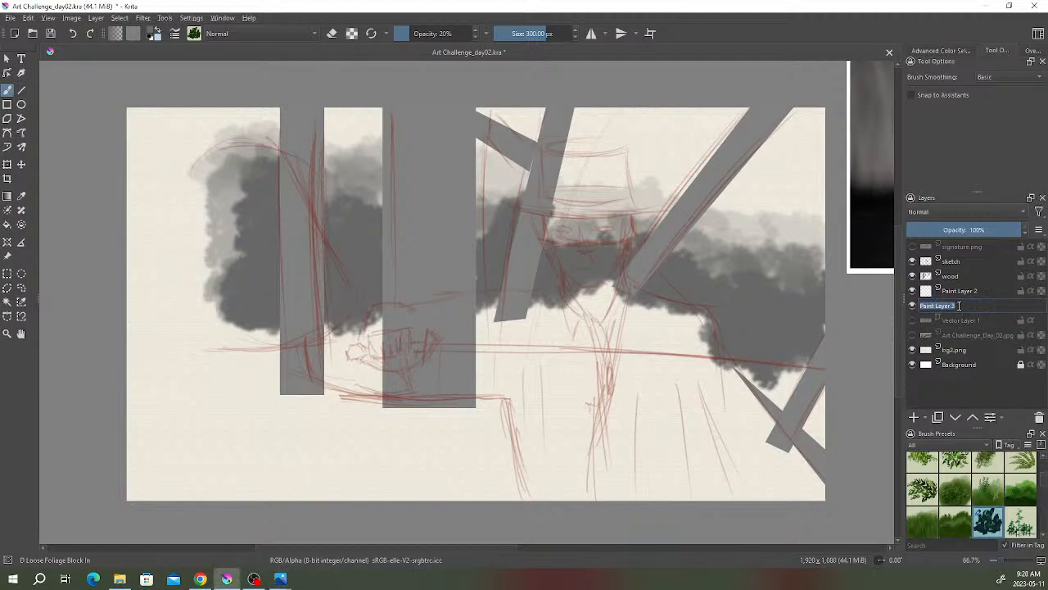
{"action": "type", "text": "BG"}
{"action": "key", "text": "Return"}
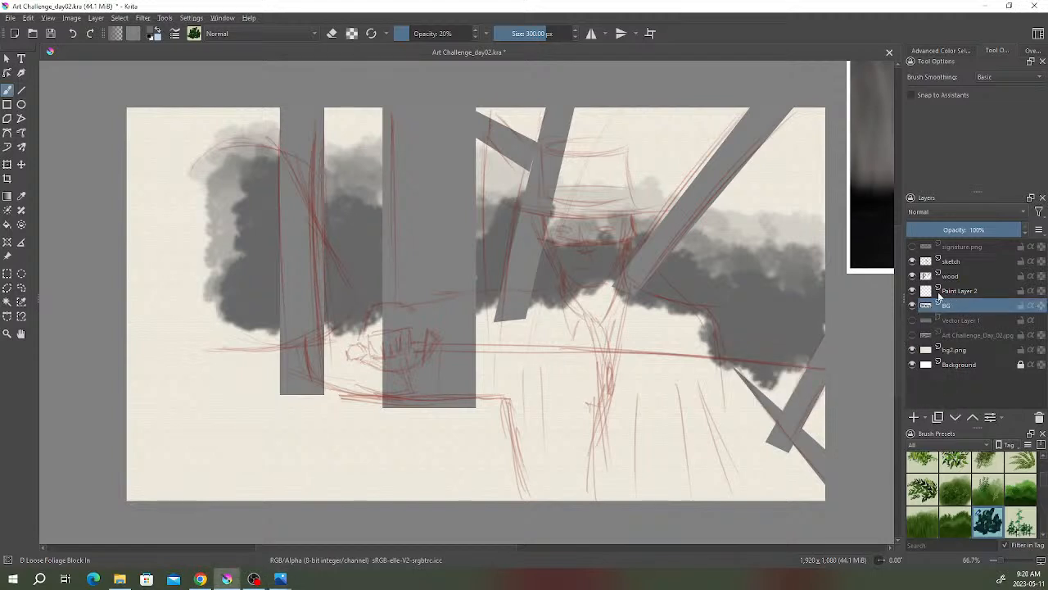
- Check what Paint Layer 2, BG and wood each contain by toggling their visibility, leaving the wood layer selected
{"action": "left_click", "coordinate": [952, 292]}
{"action": "left_click", "coordinate": [913, 292]}
{"action": "left_click", "coordinate": [913, 305]}
{"action": "left_click", "coordinate": [913, 305]}
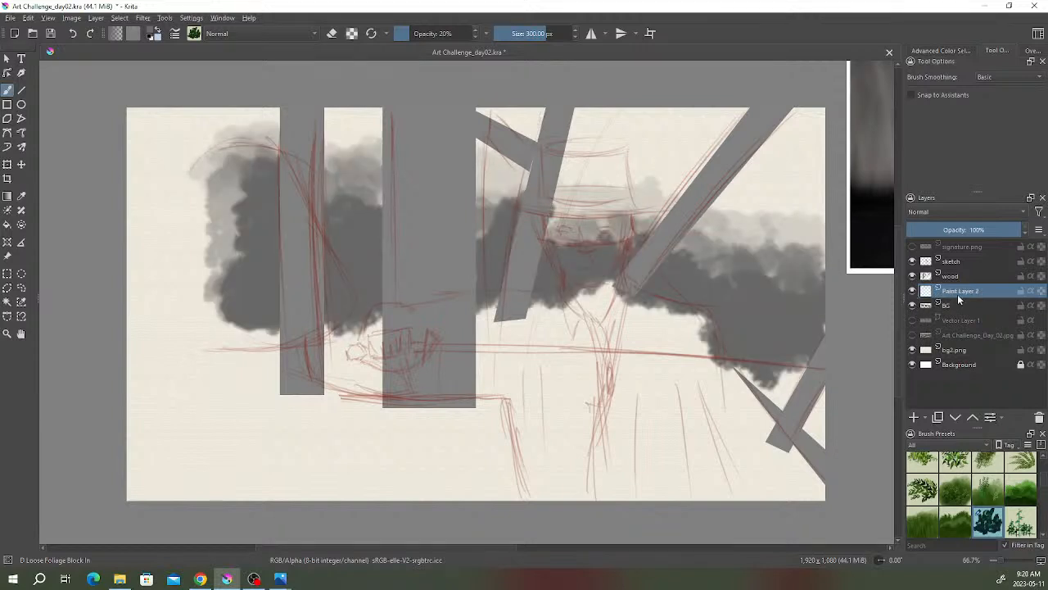
{"action": "left_click", "coordinate": [954, 279]}
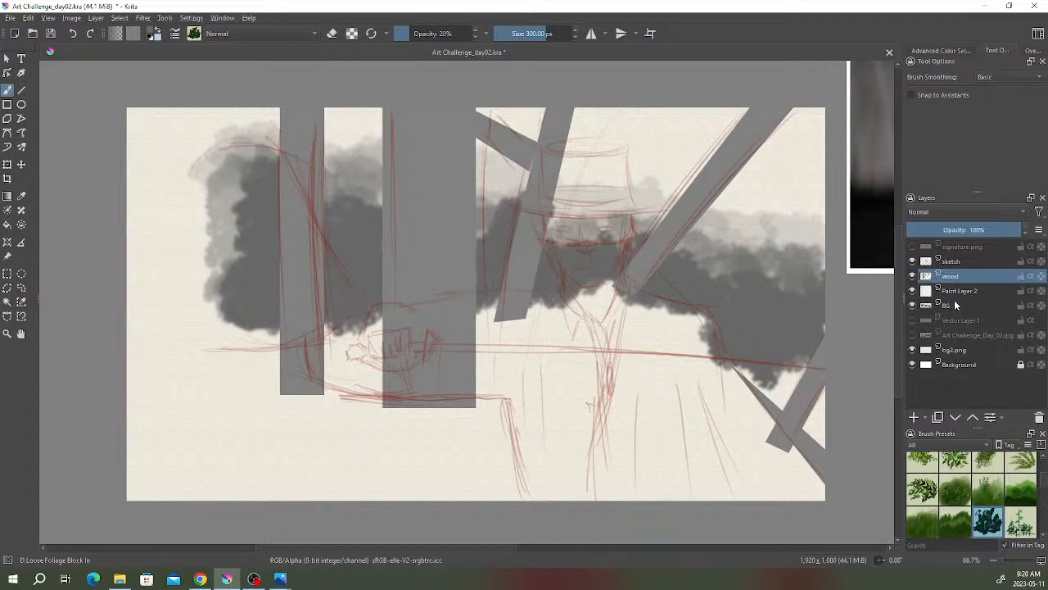
{"action": "left_click", "coordinate": [913, 276]}
{"action": "left_click", "coordinate": [913, 276]}
{"action": "mouse_move", "coordinate": [926, 289]}
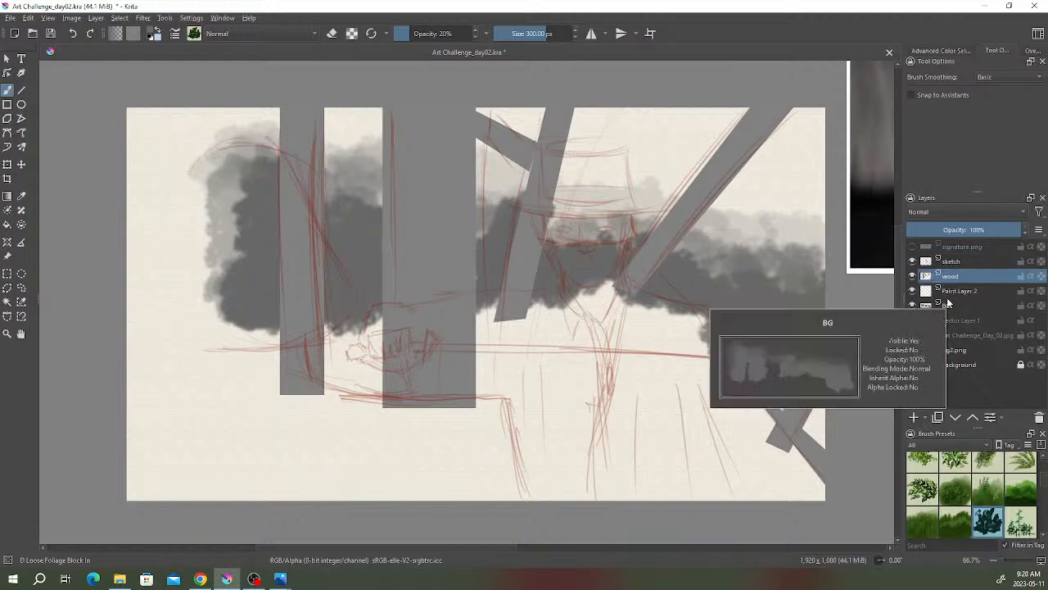
- Choose the RGBA 03 Rake brush and reduce its size to about 51 px
{"action": "left_click", "coordinate": [194, 32]}
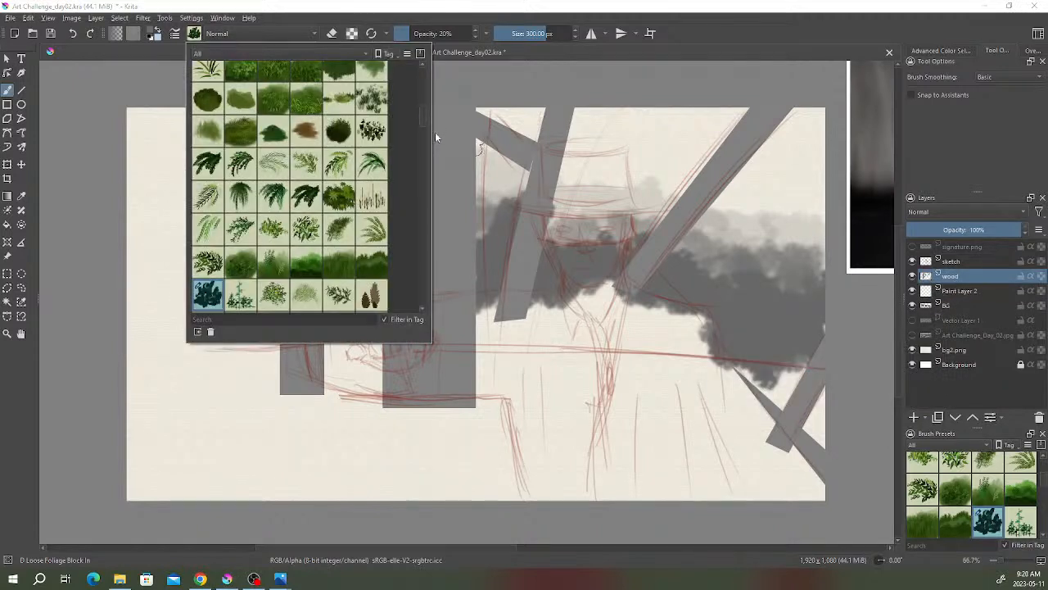
{"action": "mouse_move", "coordinate": [423, 114]}
{"action": "left_mouse_down"}
{"action": "mouse_move", "coordinate": [419, 186]}
{"action": "mouse_move", "coordinate": [412, 172]}
{"action": "left_mouse_up"}
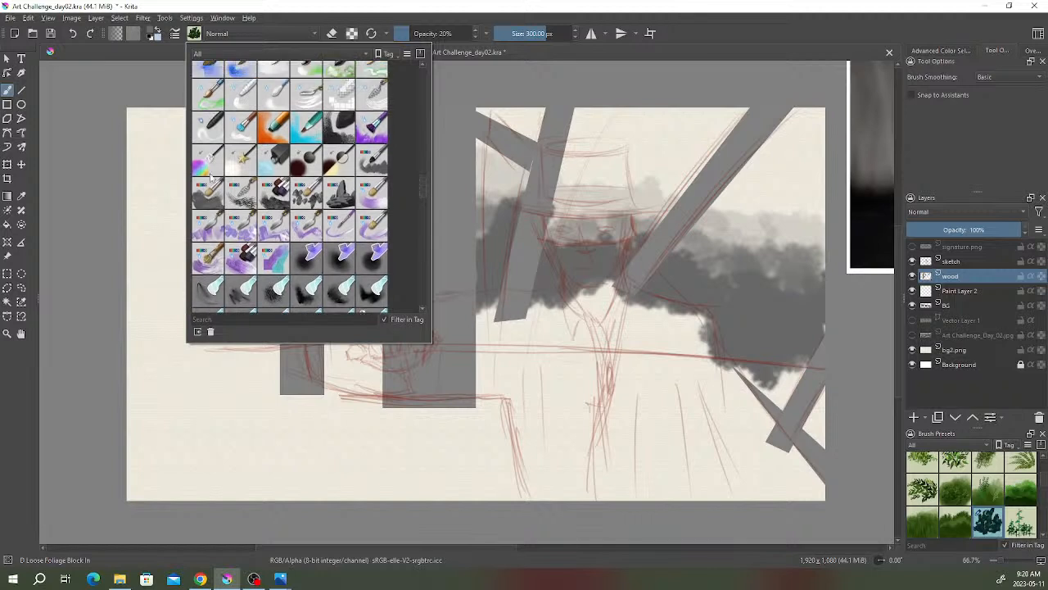
{"action": "left_click", "coordinate": [242, 200]}
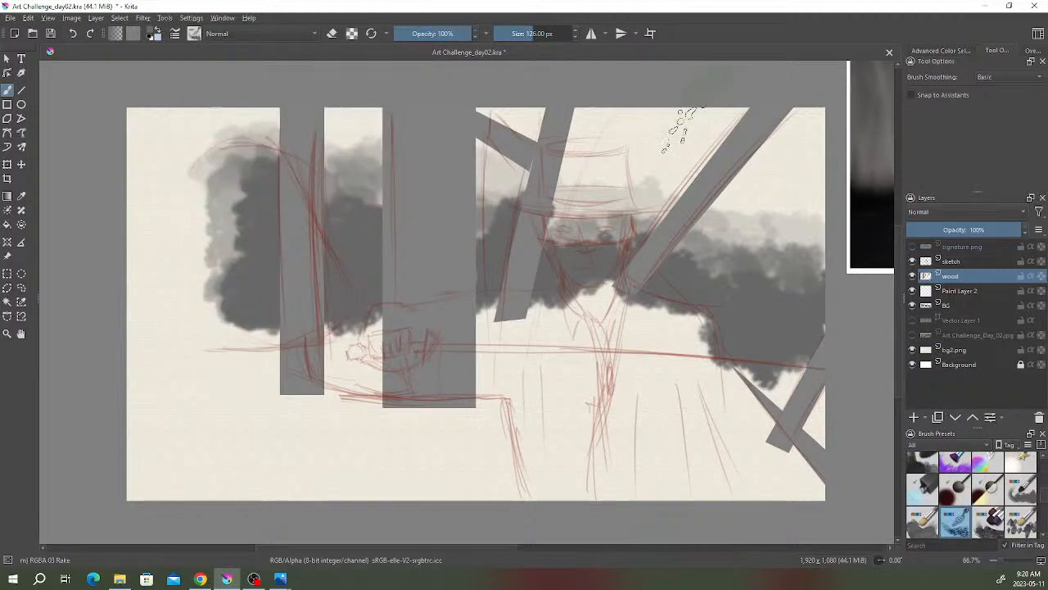
{"action": "left_click_drag", "start_coordinate": [527, 35], "coordinate": [522, 34]}
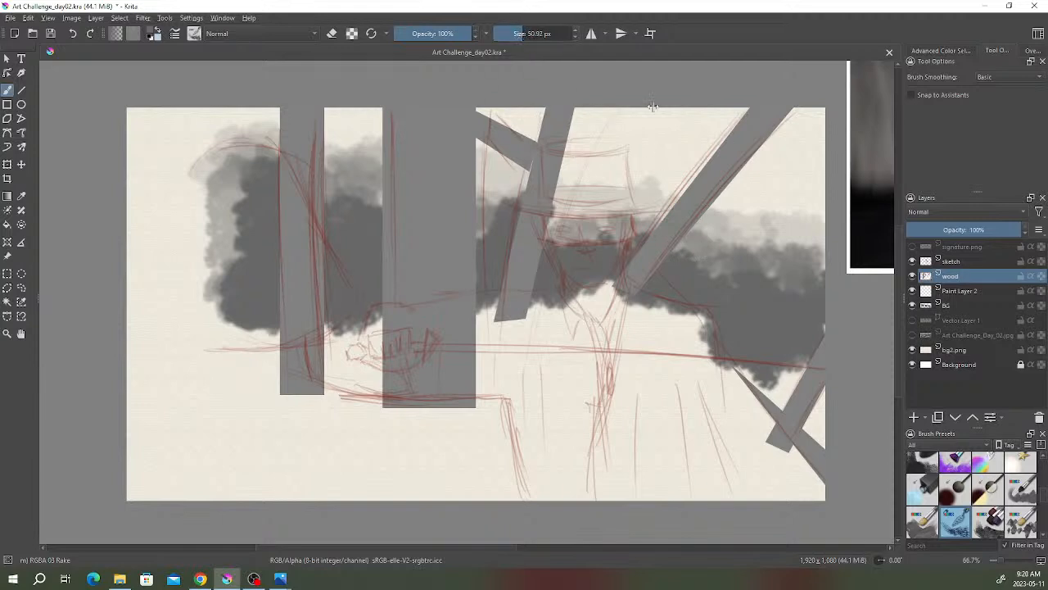
- Try rake texture strokes along the diagonal beam beside the swordsman's hat on the wood layer, and undo them
{"action": "left_click_drag", "start_coordinate": [770, 123], "coordinate": [709, 221]}
{"action": "left_click_drag", "start_coordinate": [765, 148], "coordinate": [690, 181]}
{"action": "left_click_drag", "start_coordinate": [741, 112], "coordinate": [688, 185]}
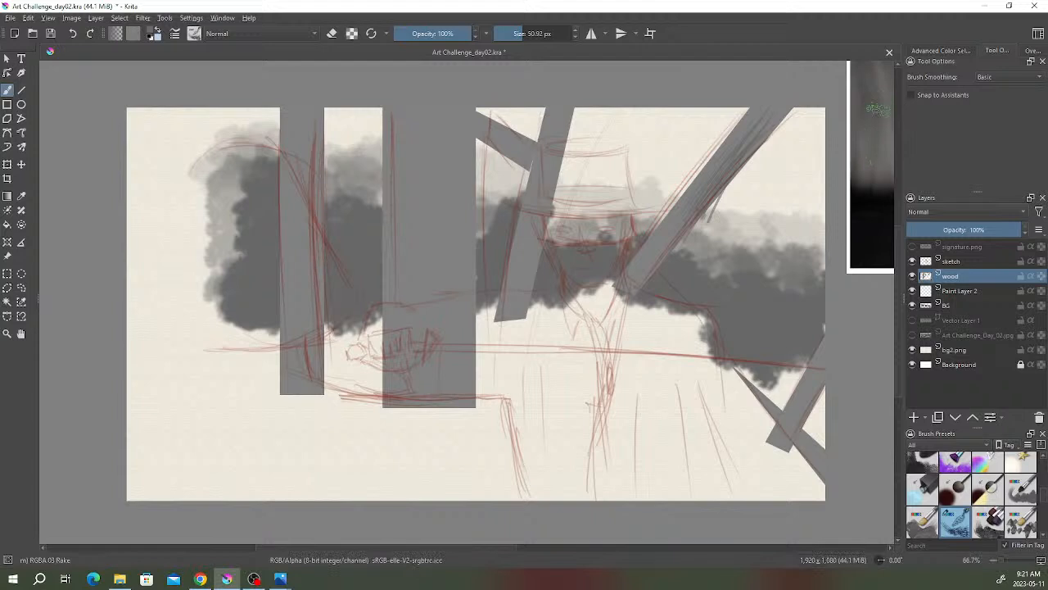
{"action": "key", "text": "ctrl+z"}
{"action": "key", "text": "ctrl+z"}
{"action": "key", "text": "ctrl+z"}
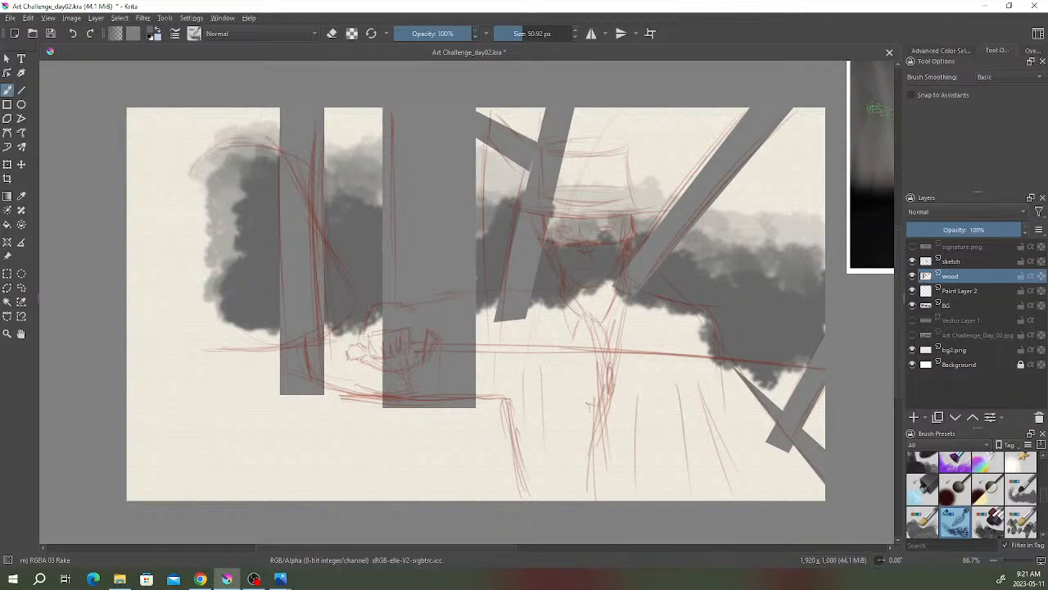
{"action": "left_click", "coordinate": [194, 33]}
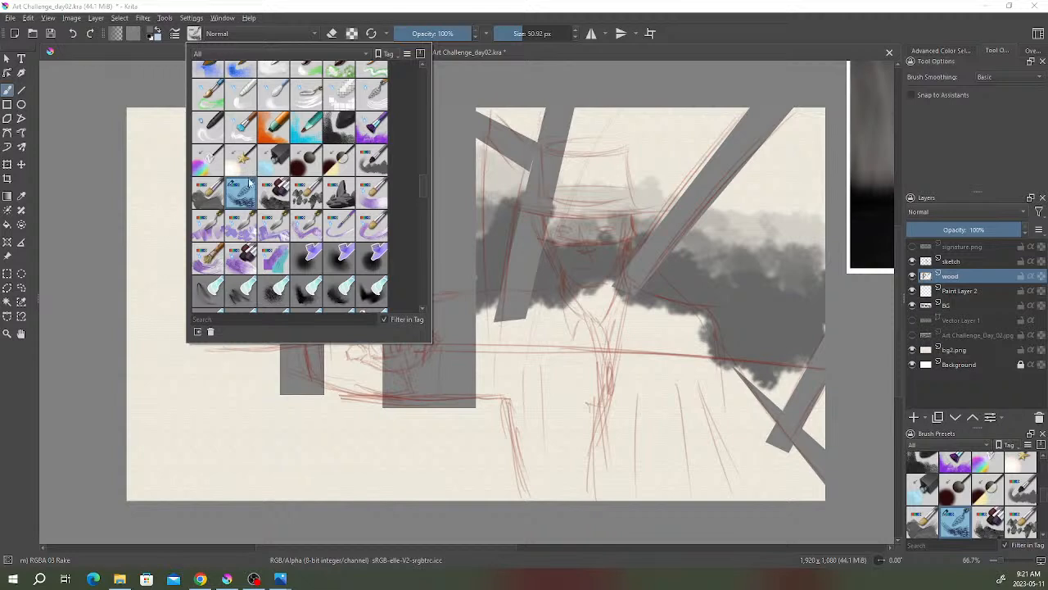
{"action": "left_click", "coordinate": [624, 14]}
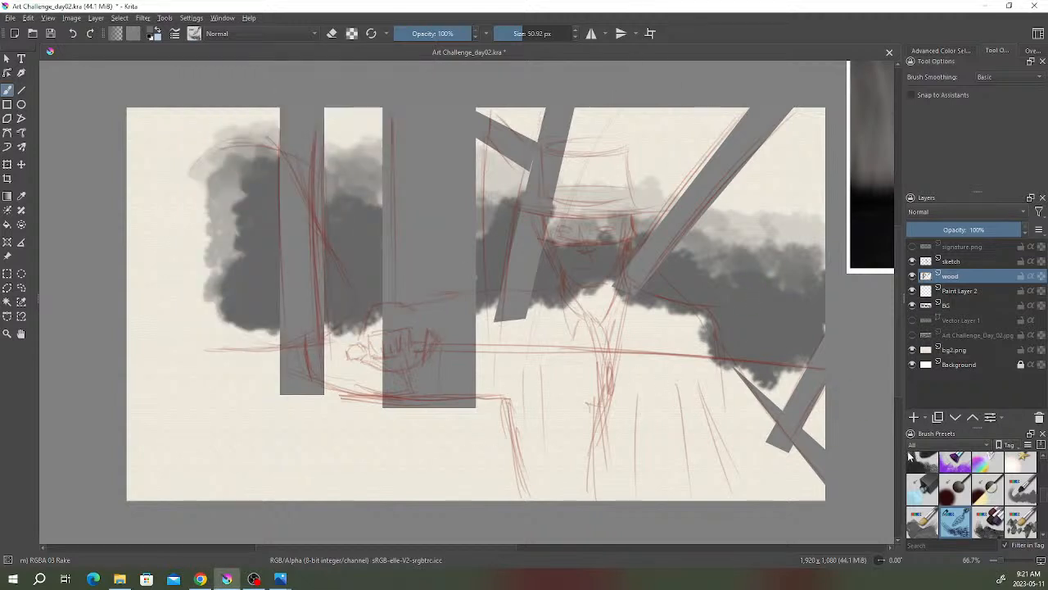
- Move Paint Layer 2 above the wood layer and add a group layer directly above it
{"action": "left_click_drag", "start_coordinate": [964, 297], "coordinate": [968, 281]}
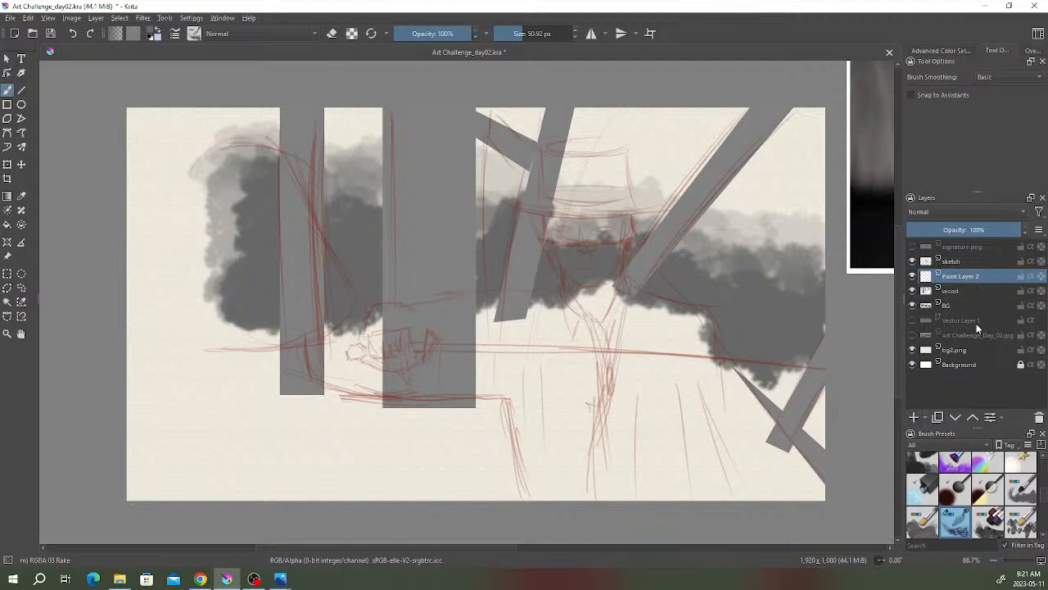
{"action": "left_click", "coordinate": [925, 418]}
{"action": "left_click", "coordinate": [964, 277]}
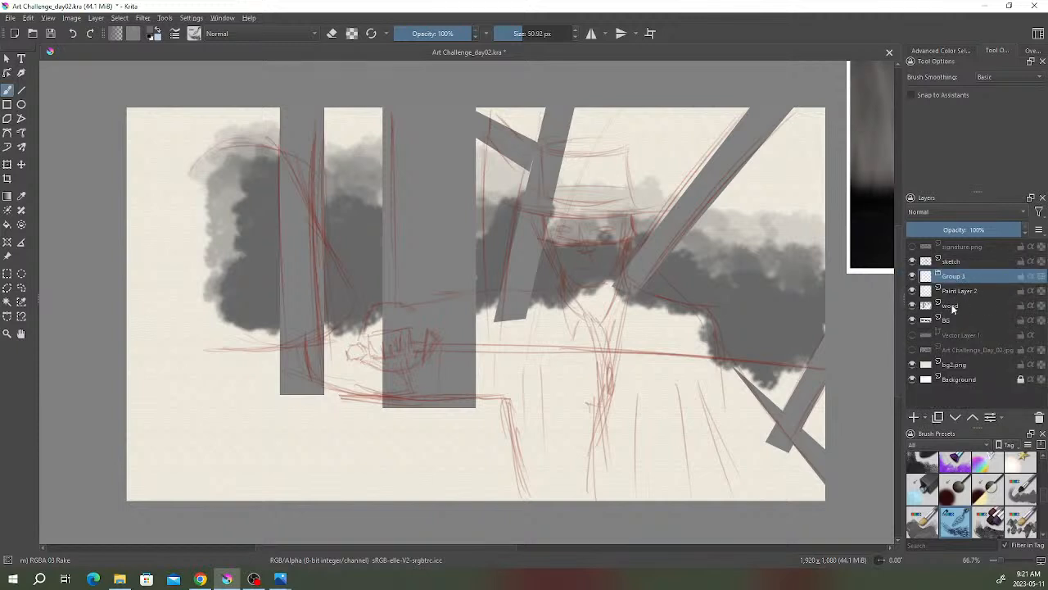
- Put Paint Layer 2 and the wood layer together into one group and rename the group WOOD
{"action": "left_click", "coordinate": [952, 306]}
{"action": "left_click", "coordinate": [956, 291], "text": "shift"}
{"action": "left_click_drag", "start_coordinate": [957, 278], "coordinate": [955, 275]}
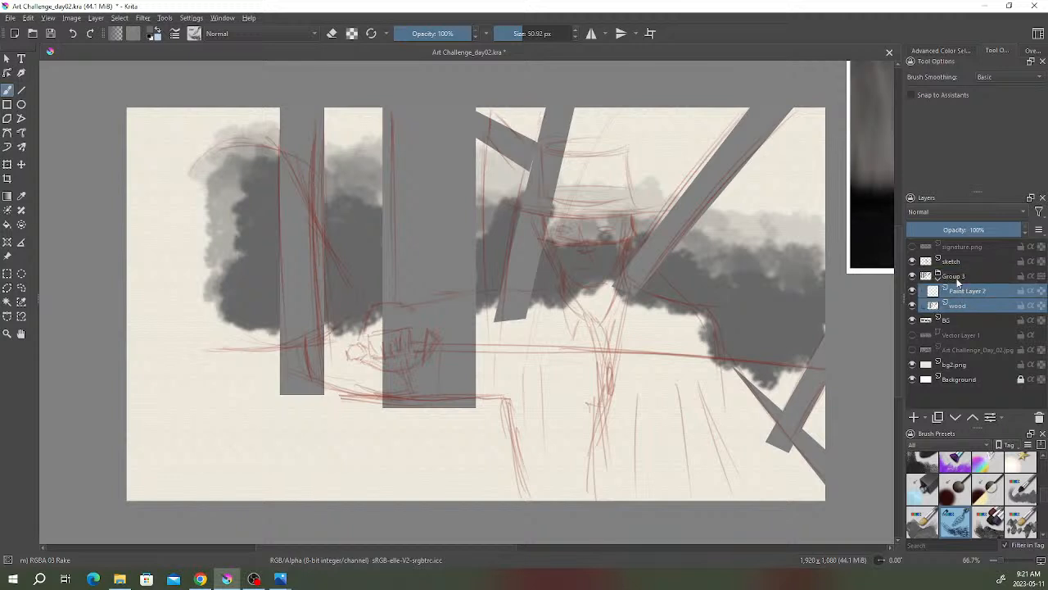
{"action": "left_click", "coordinate": [956, 276]}
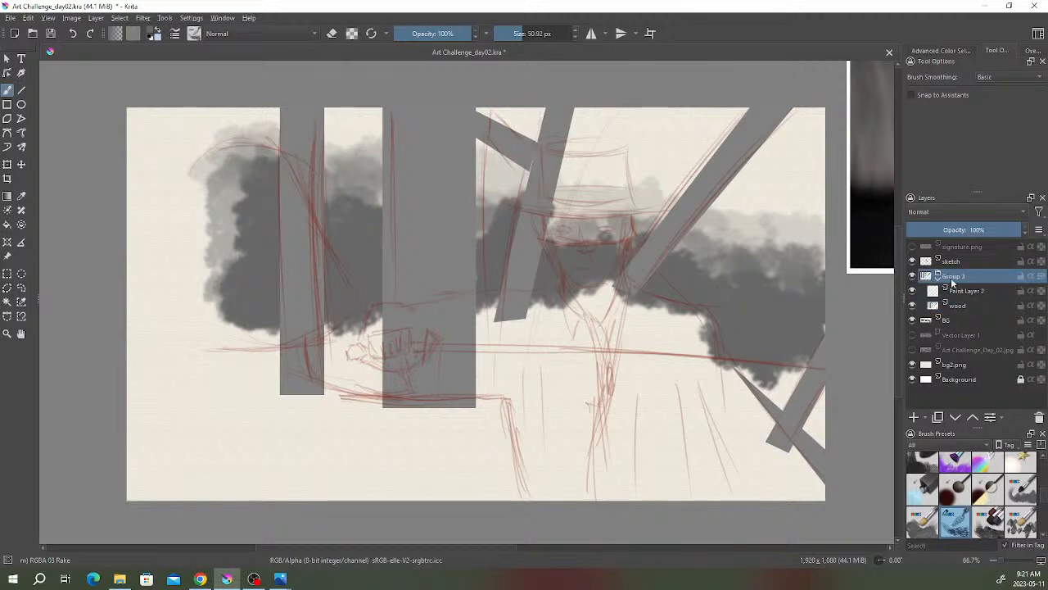
{"action": "double_click", "coordinate": [961, 276]}
{"action": "type", "text": "WOOD"}
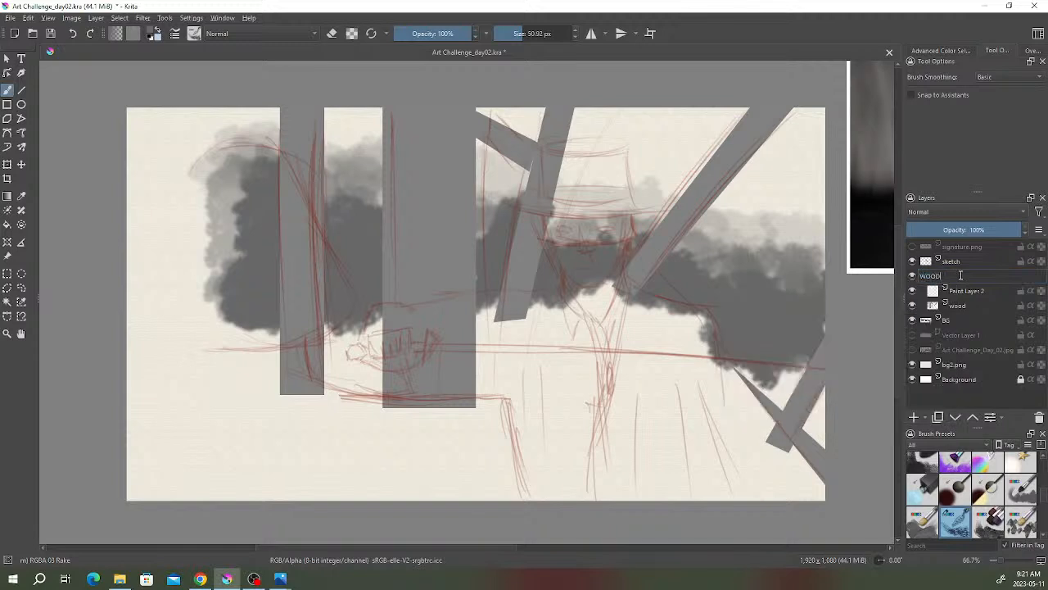
{"action": "key", "text": "Return"}
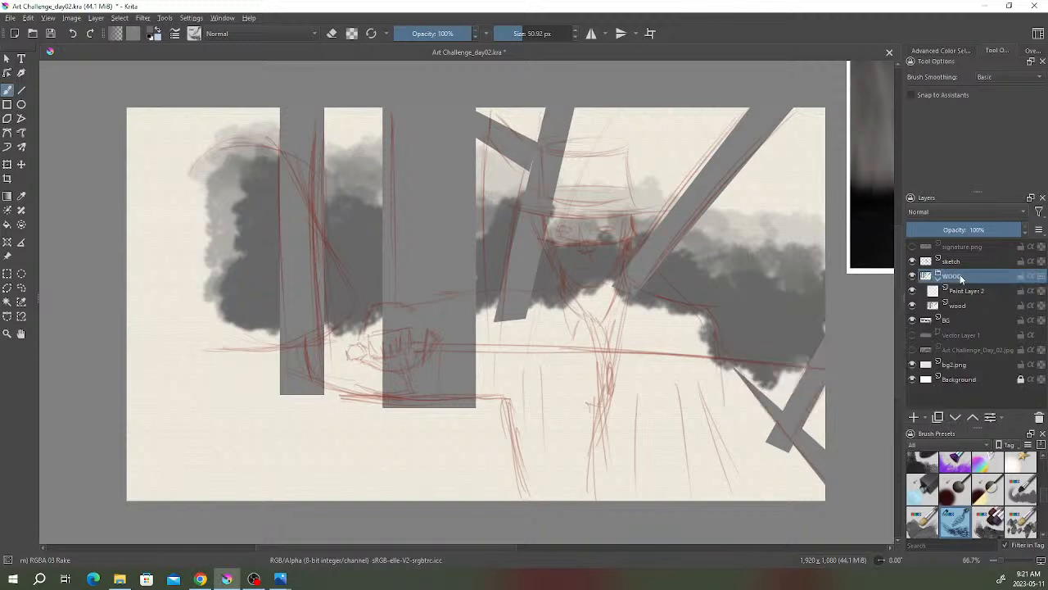
- Make Paint Layer 2 the active layer with alpha inheritance inside the WOOD group, and hide the sketch layer
{"action": "left_click", "coordinate": [913, 278]}
{"action": "left_click", "coordinate": [913, 277]}
{"action": "left_click", "coordinate": [968, 292]}
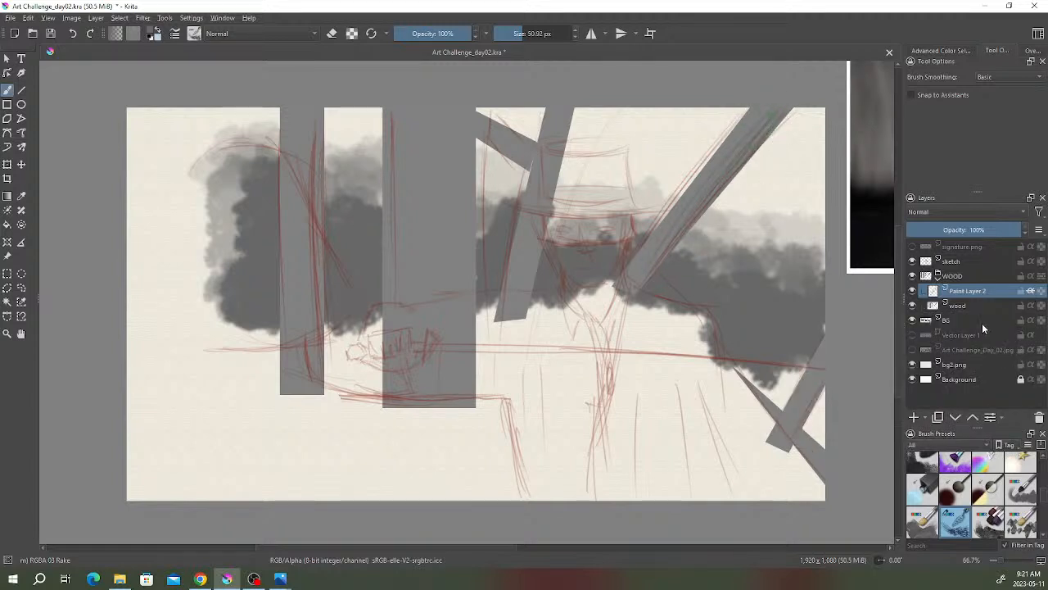
{"action": "left_click", "coordinate": [912, 261]}
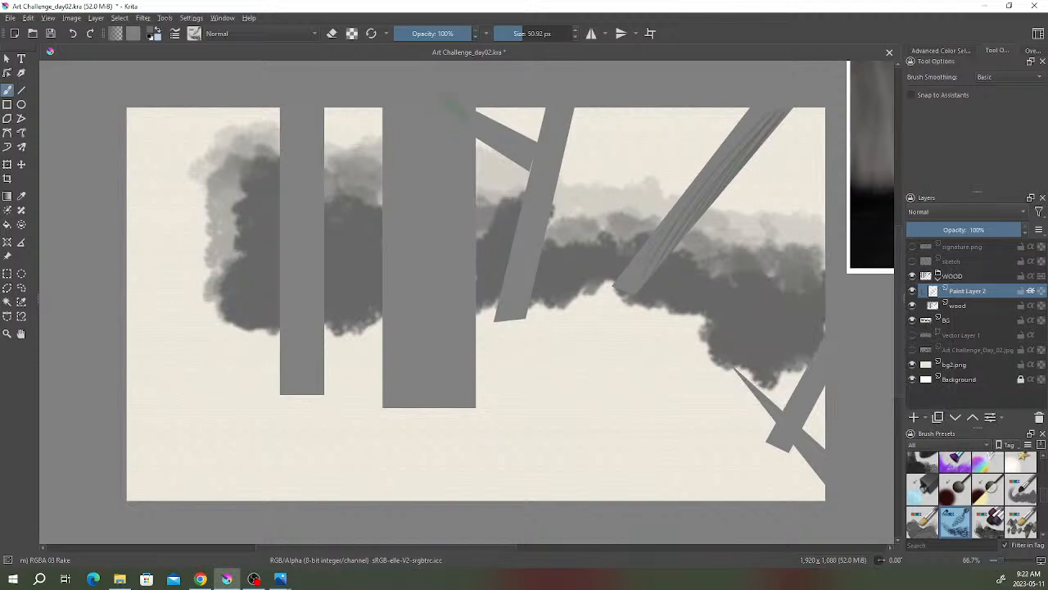
- Paint vertical rake wood grain over the full width of the wide post with the brush at about 70 px
{"action": "left_click_drag", "start_coordinate": [524, 36], "coordinate": [531, 36]}
{"action": "left_click_drag", "start_coordinate": [416, 176], "coordinate": [417, 360]}
{"action": "left_click_drag", "start_coordinate": [395, 123], "coordinate": [395, 388]}
{"action": "left_click_drag", "start_coordinate": [402, 100], "coordinate": [408, 467]}
{"action": "left_click_drag", "start_coordinate": [424, 114], "coordinate": [432, 424]}
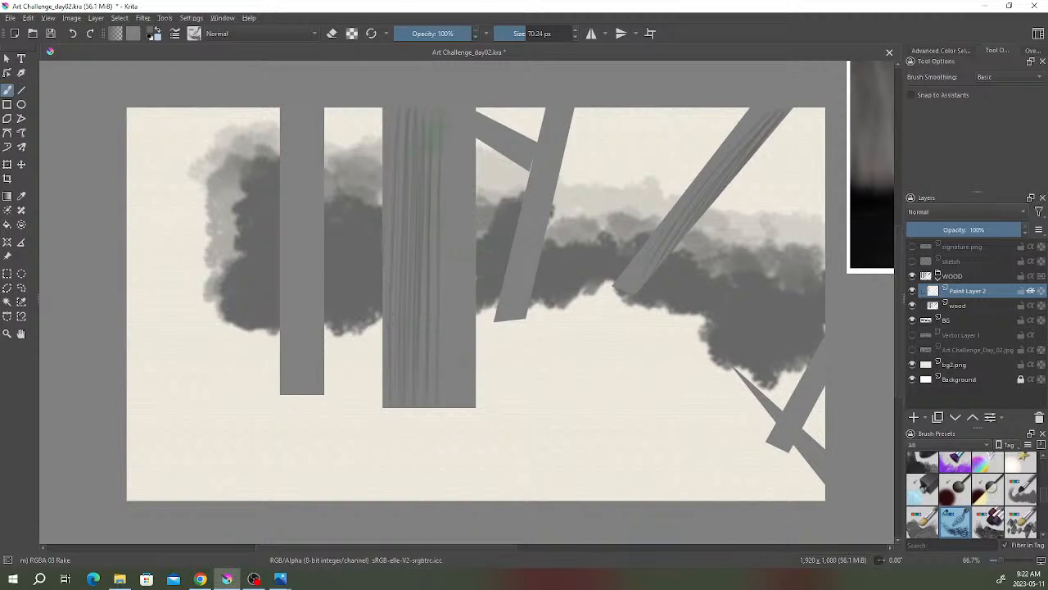
{"action": "left_click_drag", "start_coordinate": [401, 242], "coordinate": [420, 438]}
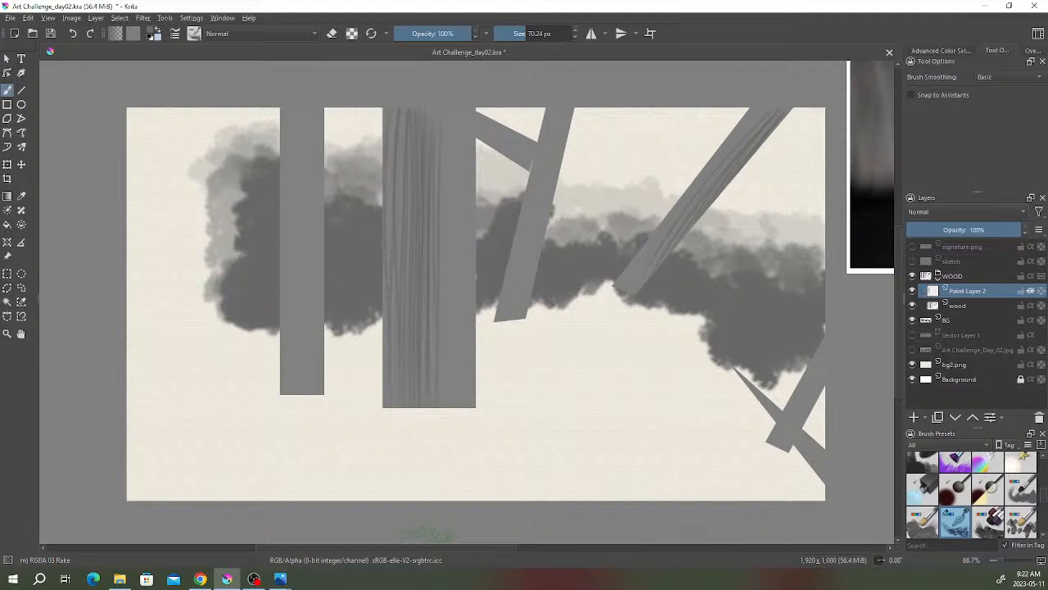
{"action": "left_click_drag", "start_coordinate": [458, 123], "coordinate": [455, 446]}
{"action": "left_click_drag", "start_coordinate": [447, 97], "coordinate": [453, 465]}
- Add finer grain to the slanted beams at 62% brush opacity and about 6 px, and lower Paint Layer 2's opacity to about 53%
{"action": "left_click_drag", "start_coordinate": [525, 34], "coordinate": [511, 34]}
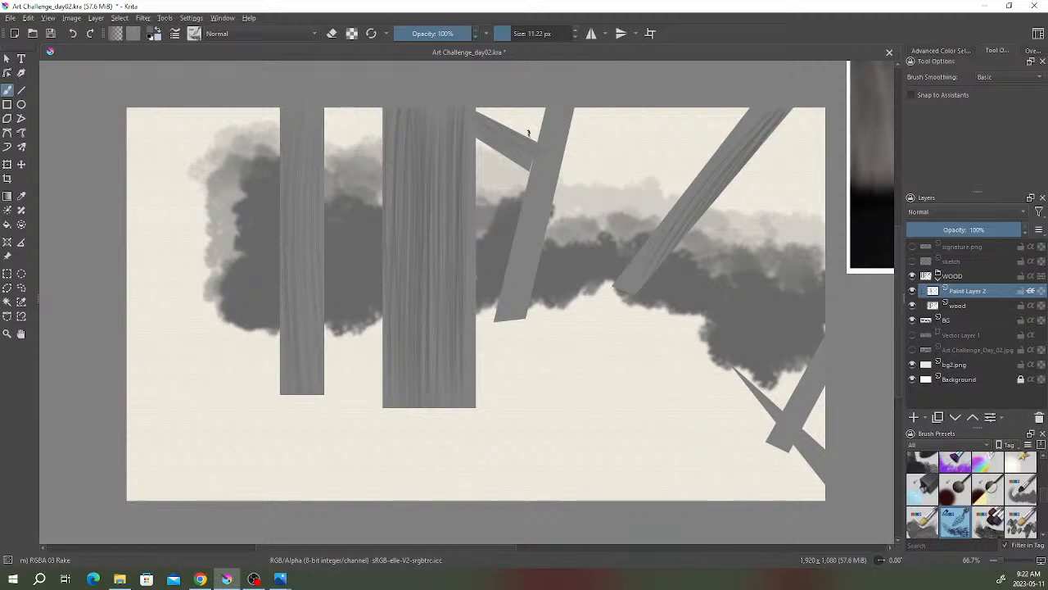
{"action": "left_click", "coordinate": [443, 33]}
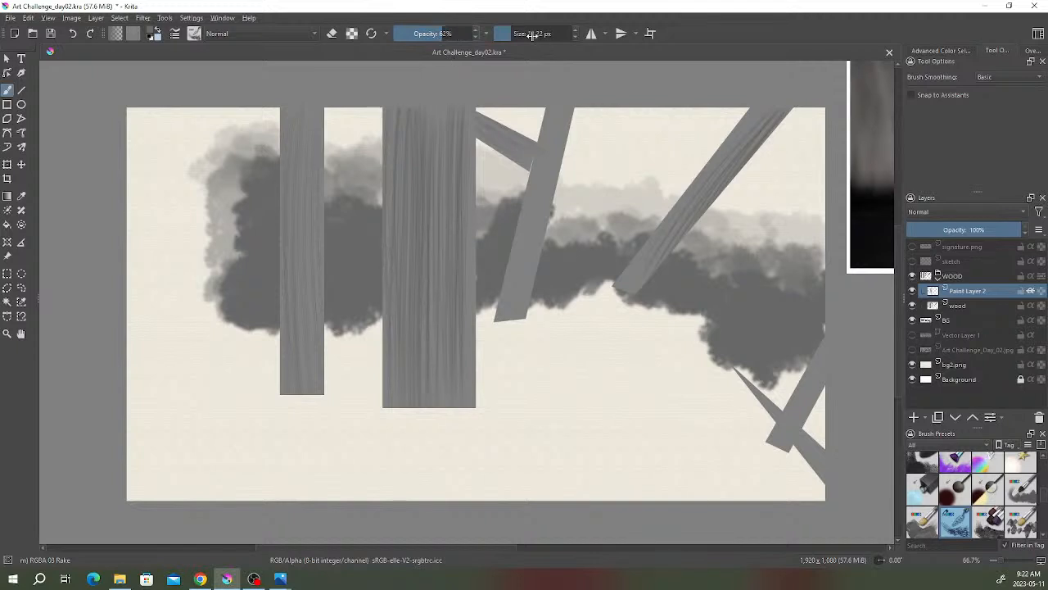
{"action": "left_click", "coordinate": [507, 33]}
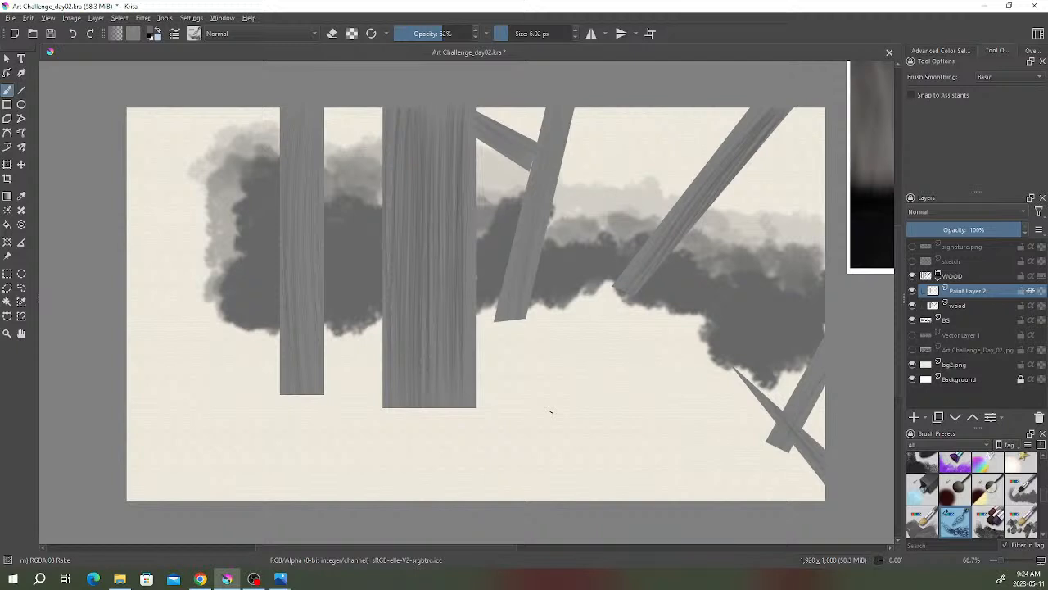
{"action": "left_click_drag", "start_coordinate": [1007, 230], "coordinate": [969, 236]}
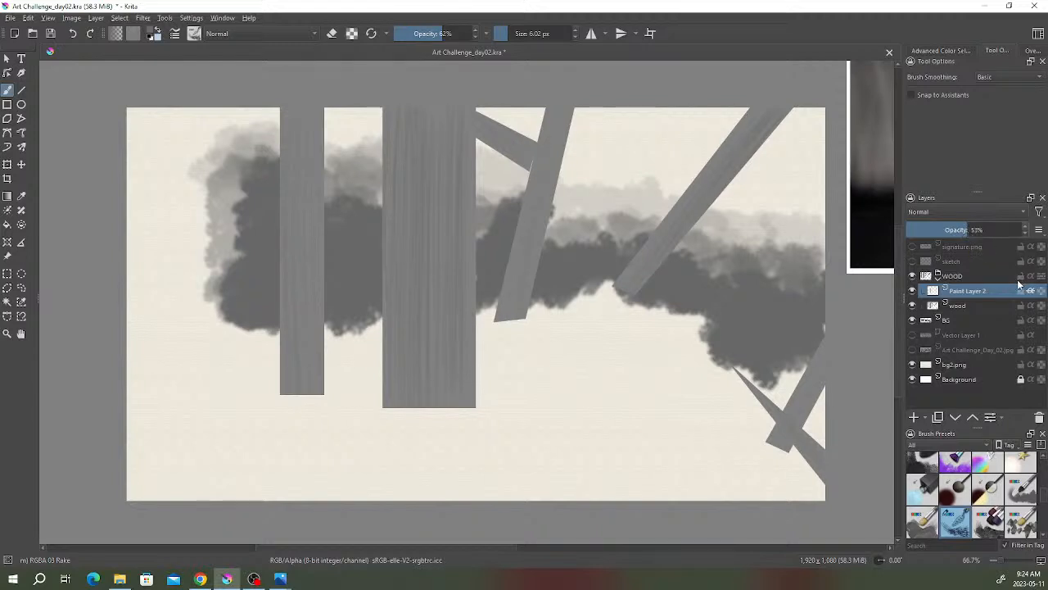
- Add a paint layer between Paint Layer 2 and wood, and select the narrow post's right-hand strip, about 48 by 802 px
{"action": "key", "text": "Insert"}
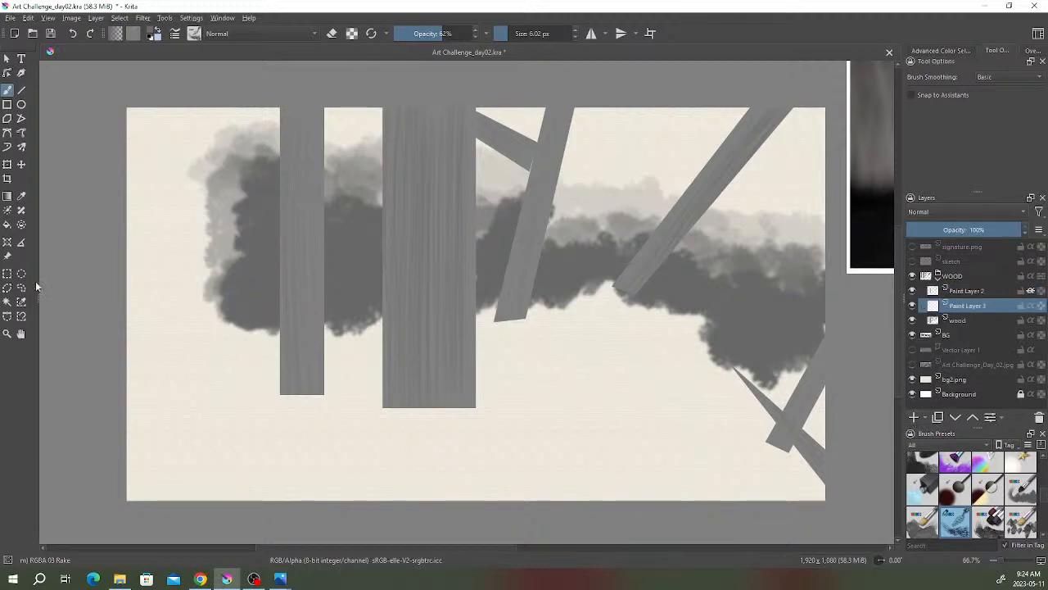
{"action": "left_click", "coordinate": [7, 273]}
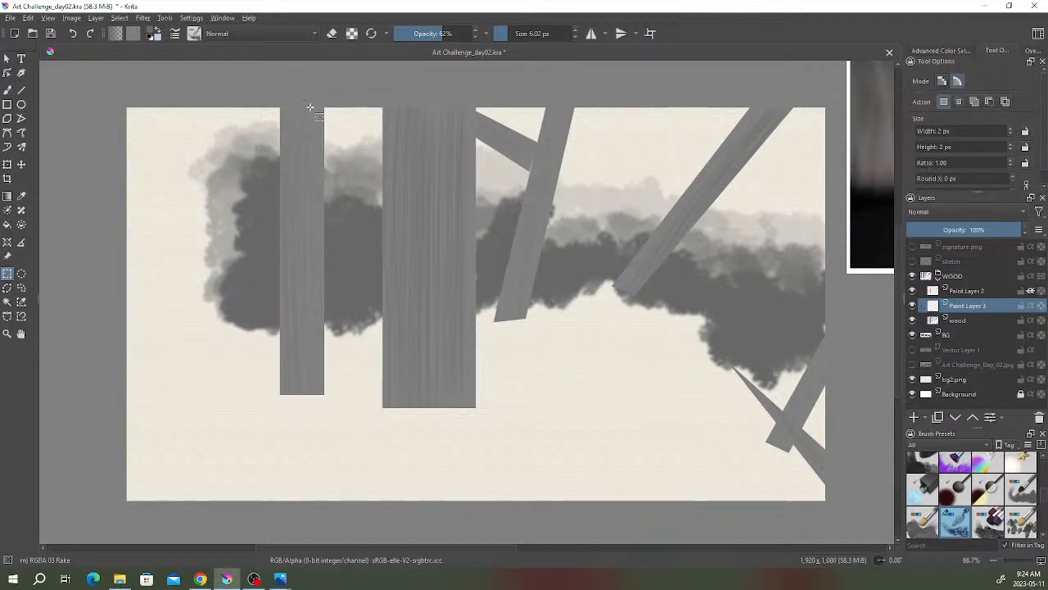
{"action": "left_click_drag", "start_coordinate": [309, 107], "coordinate": [325, 393]}
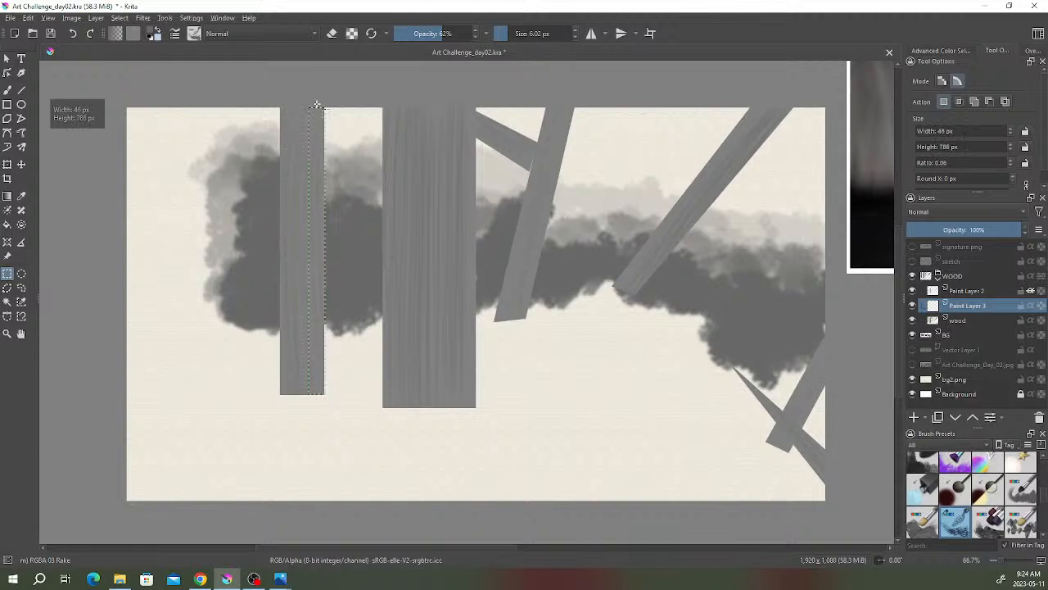
{"action": "left_click_drag", "start_coordinate": [306, 104], "coordinate": [324, 394]}
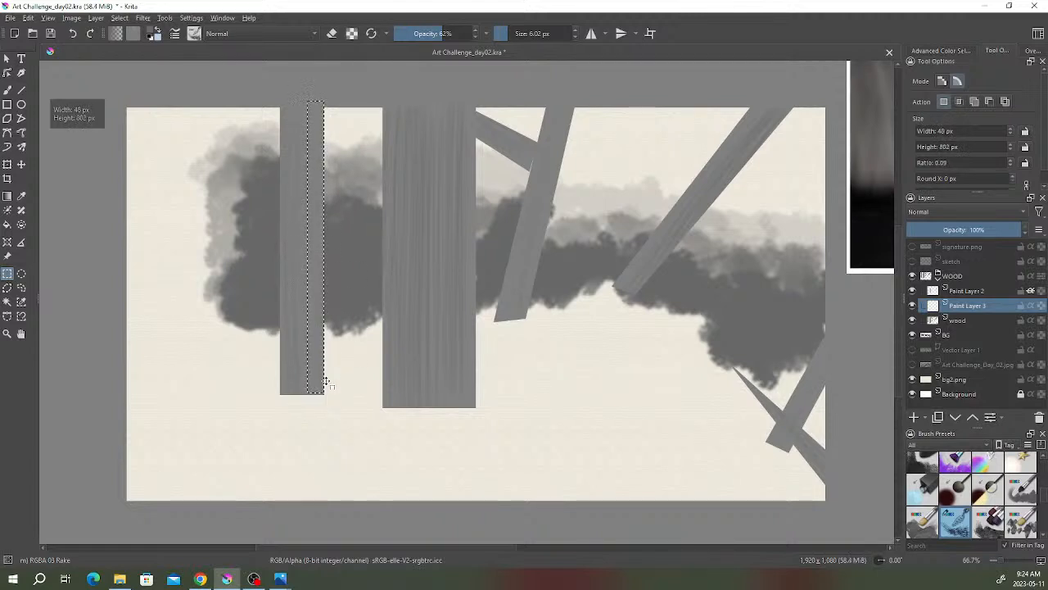
- Fill the selected strip of the narrow post with a darker grey
{"action": "key", "text": "f"}
{"action": "right_click", "coordinate": [363, 226]}
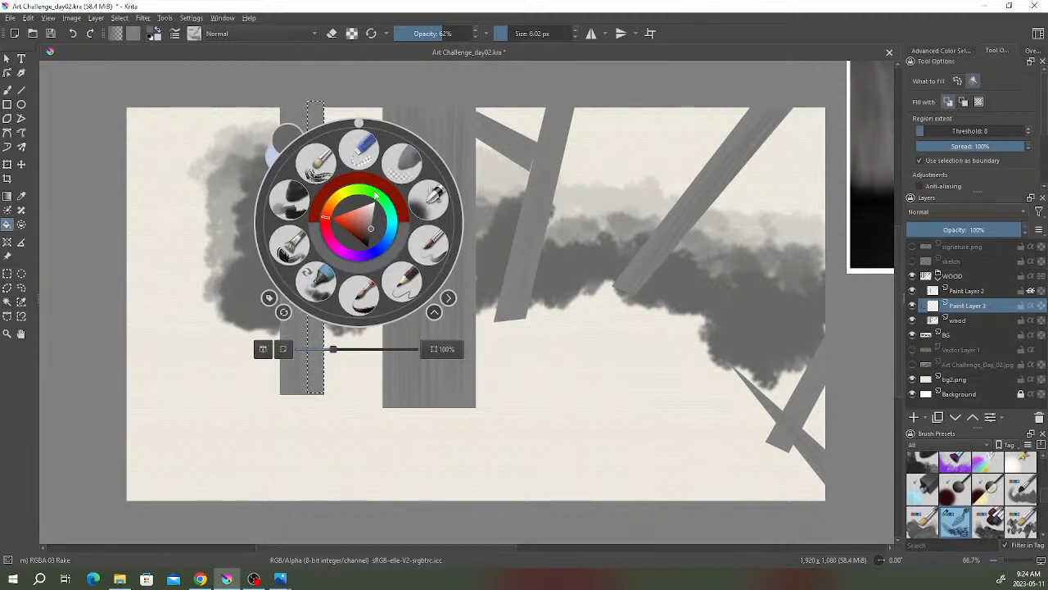
{"action": "left_click", "coordinate": [371, 233]}
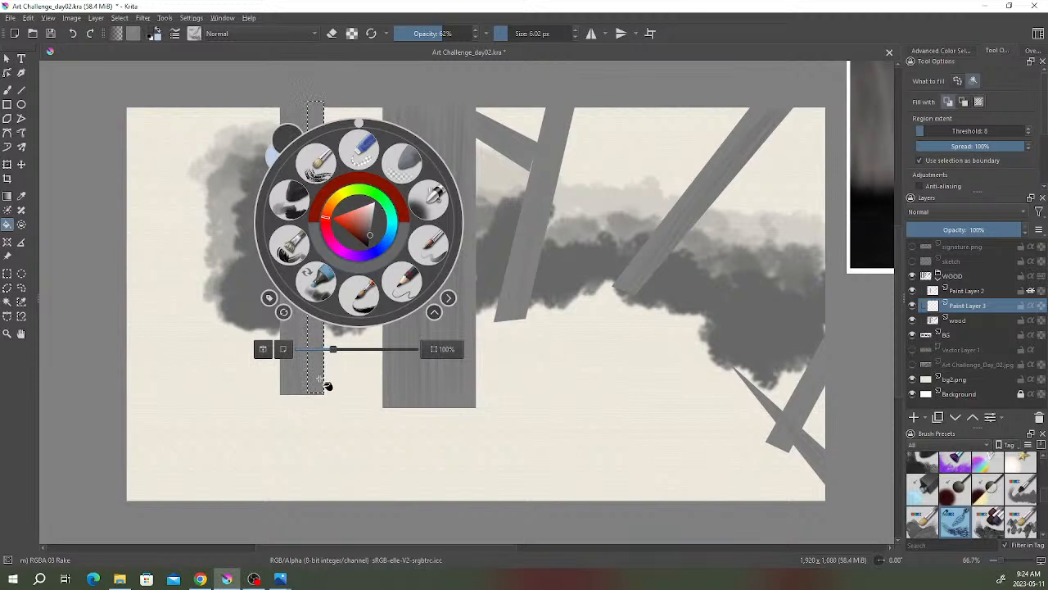
{"action": "left_click", "coordinate": [319, 375]}
{"action": "left_click", "coordinate": [318, 374]}
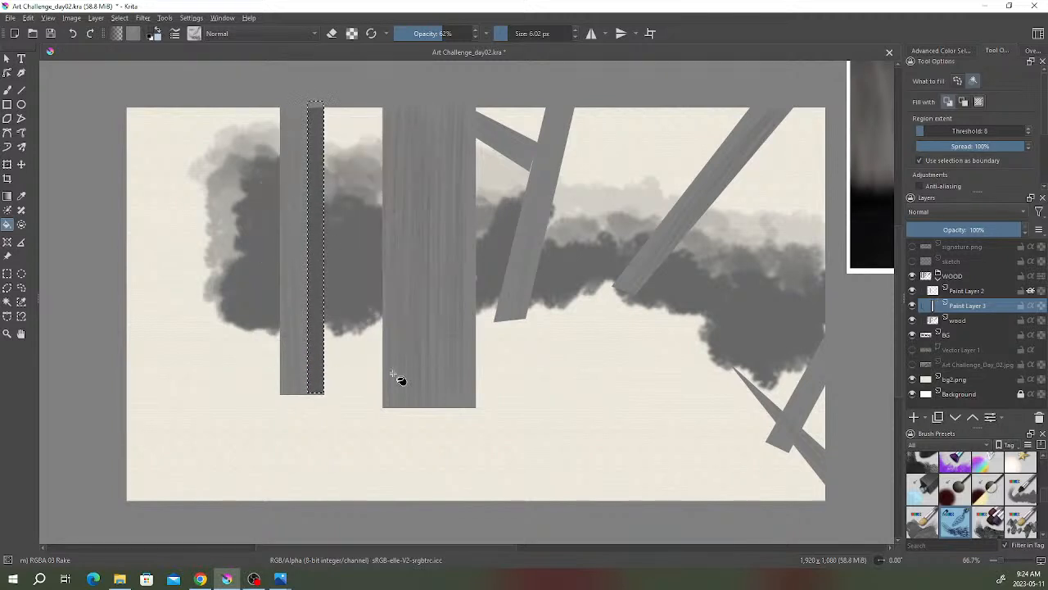
- Set Paint Layer 3 to the Multiply blending mode at 47% opacity
{"action": "left_click", "coordinate": [941, 212]}
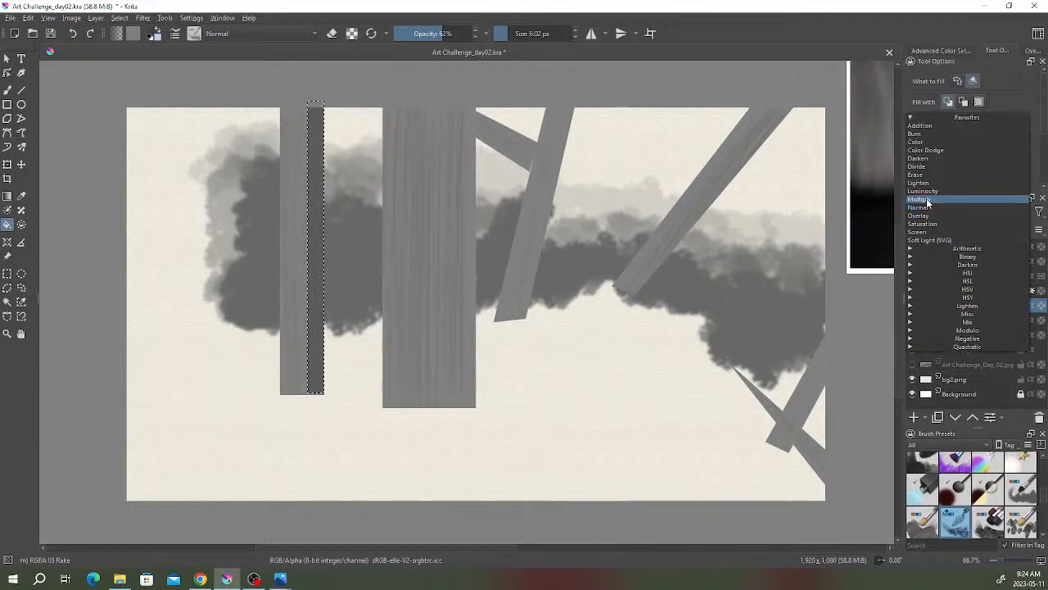
{"action": "left_click", "coordinate": [927, 199]}
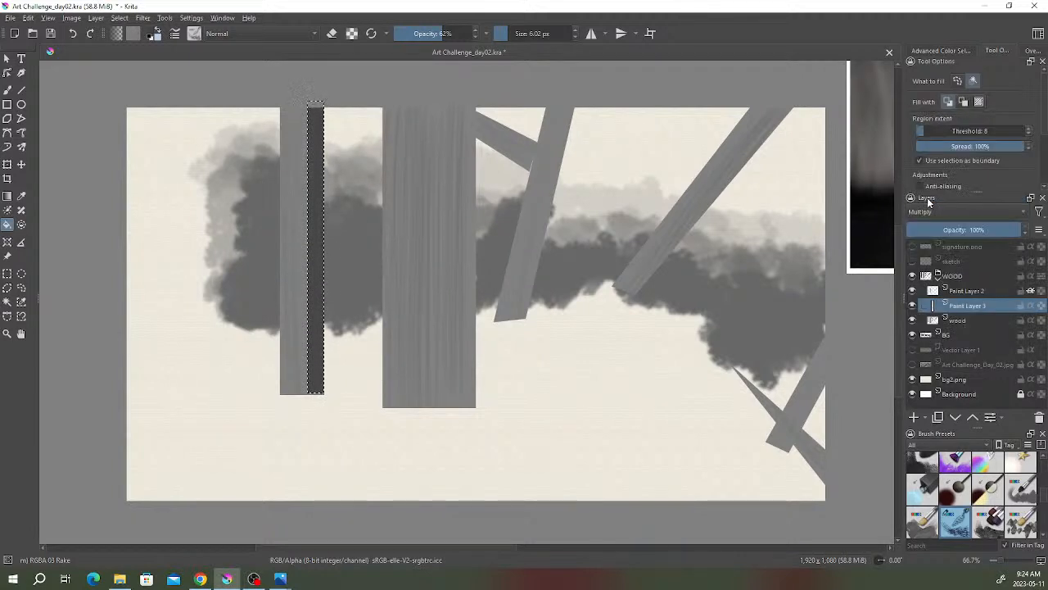
{"action": "left_click_drag", "start_coordinate": [991, 230], "coordinate": [975, 231]}
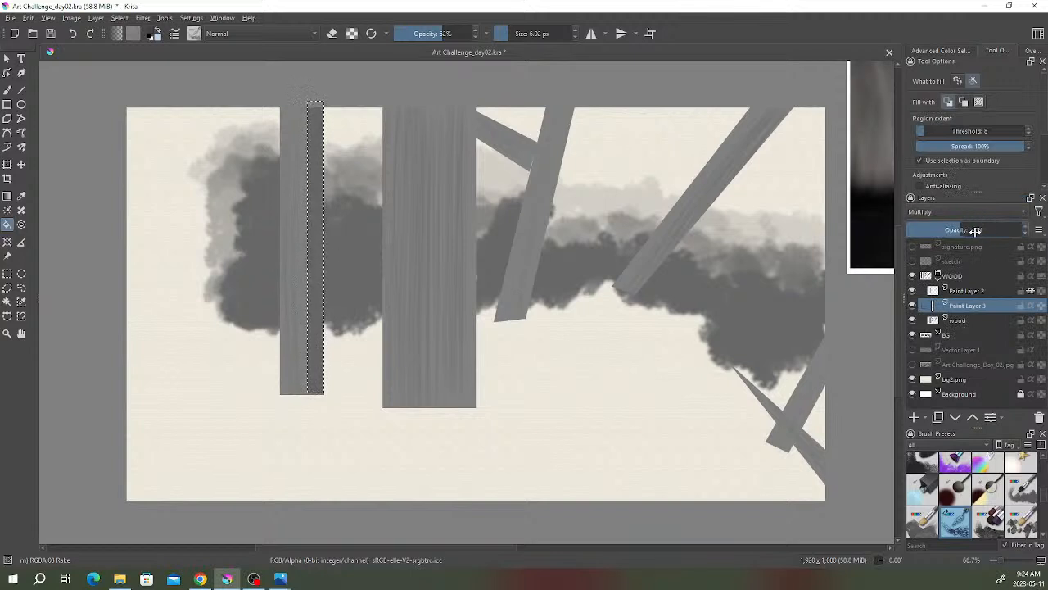
- Select the wide post's right half, about 120 by 841 px, and shade it dark with a linear gradient
{"action": "left_click", "coordinate": [7, 274]}
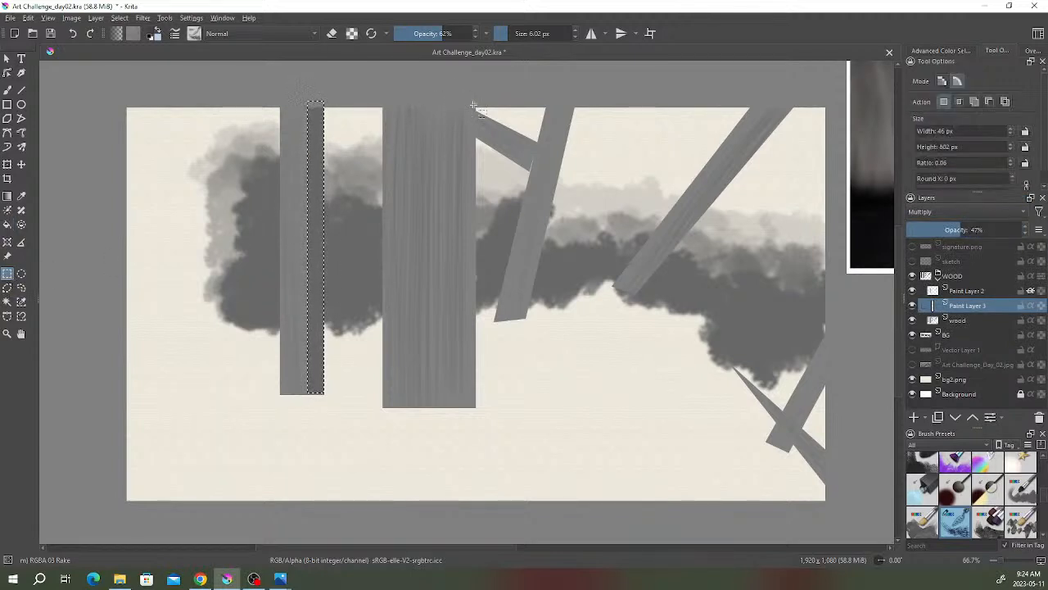
{"action": "left_click_drag", "start_coordinate": [434, 113], "coordinate": [488, 419]}
{"action": "left_click_drag", "start_coordinate": [479, 407], "coordinate": [479, 402]}
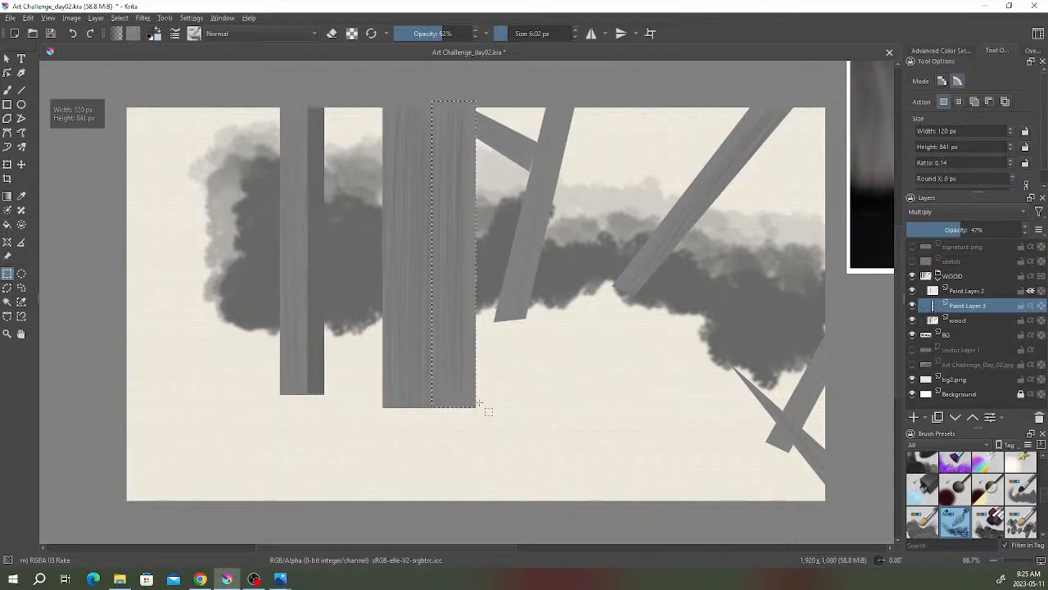
{"action": "key", "text": "g"}
{"action": "left_click_drag", "start_coordinate": [460, 316], "coordinate": [475, 294]}
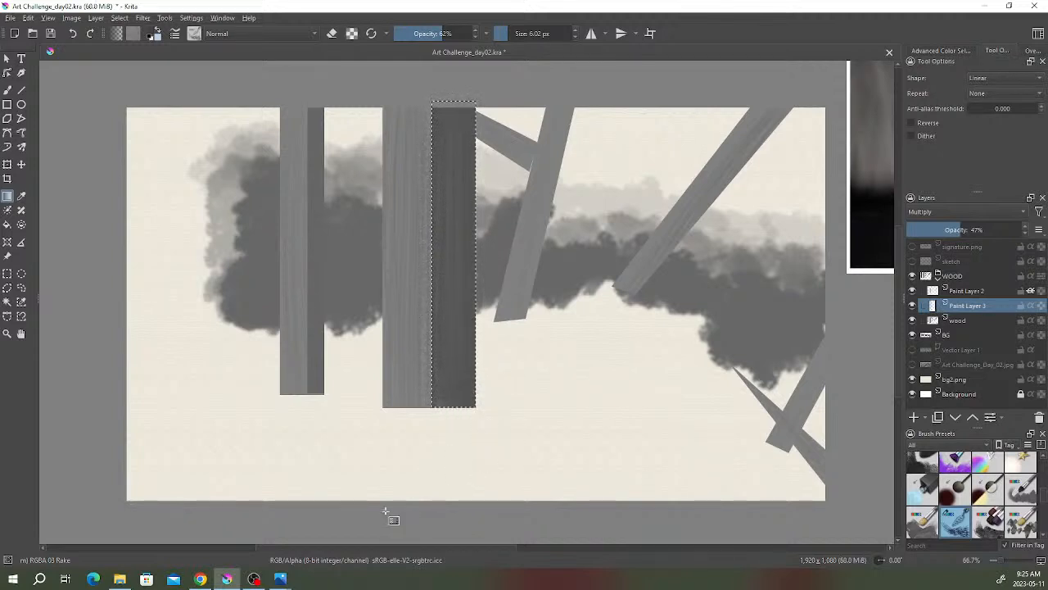
- Outline the right side of the slanted beam beside the wide post with a polygonal selection and shade it with a linear gradient
{"action": "left_click", "coordinate": [6, 274]}
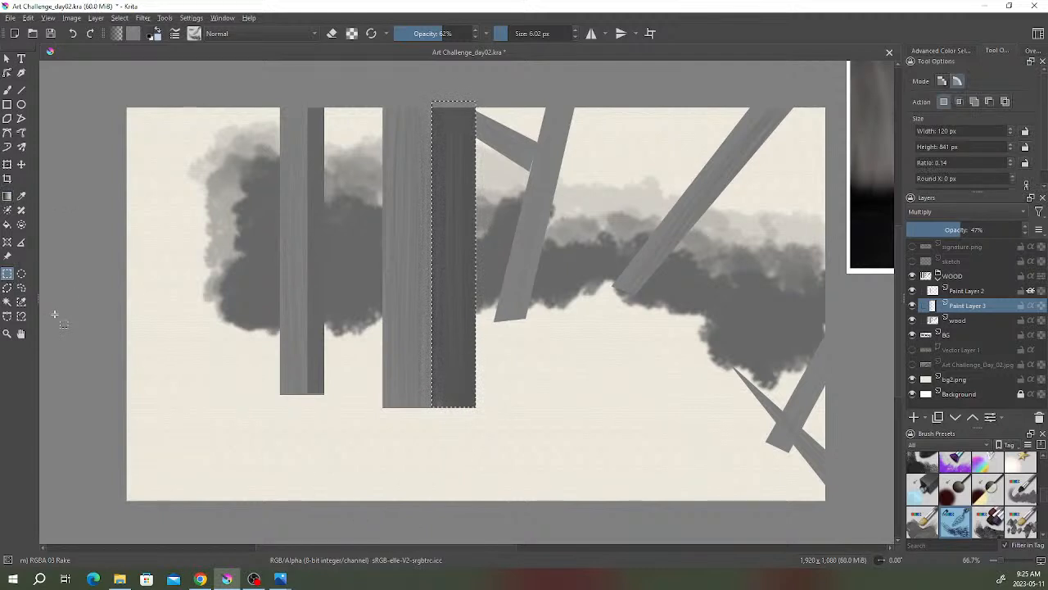
{"action": "left_click", "coordinate": [6, 288]}
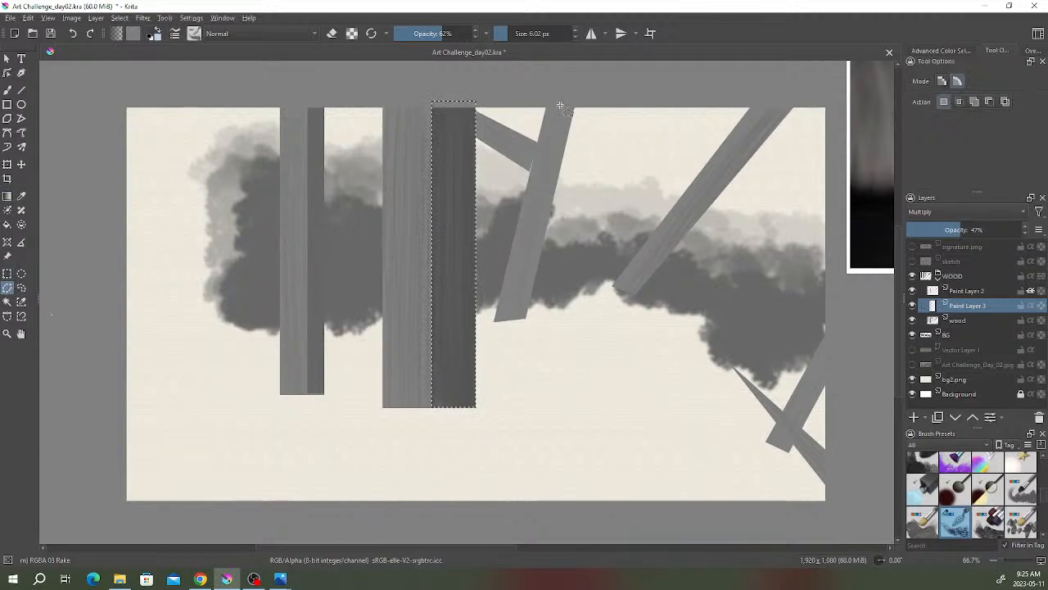
{"action": "left_click", "coordinate": [526, 318]}
{"action": "left_click", "coordinate": [574, 107]}
{"action": "double_click", "coordinate": [559, 107]}
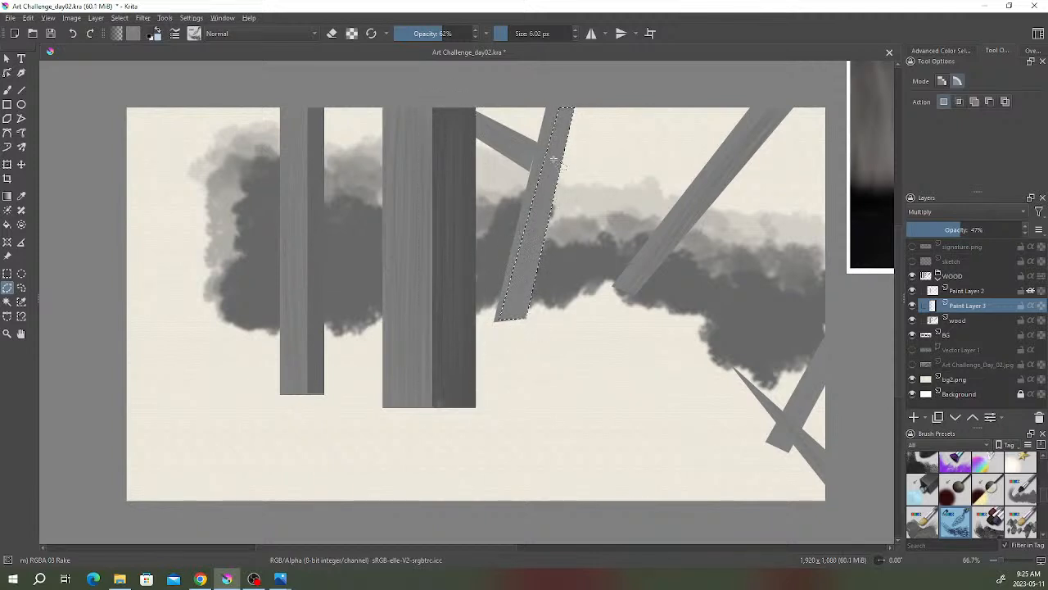
{"action": "key", "text": "g"}
{"action": "left_click_drag", "start_coordinate": [554, 162], "coordinate": [543, 221]}
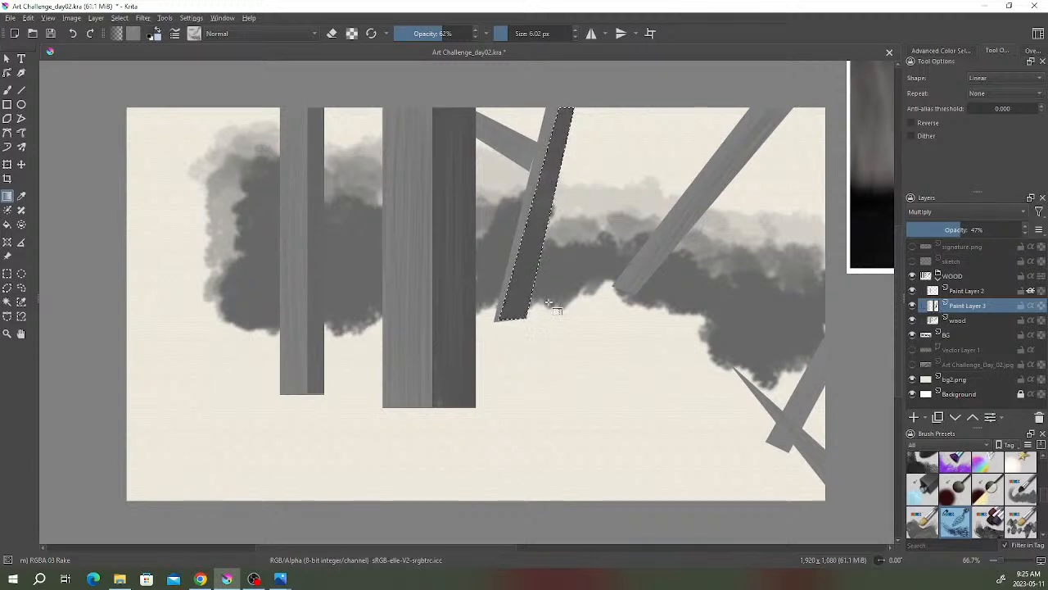
- Outline the right side of the short beam at the canvas's lower right with a polygonal selection and shade it with a linear gradient
{"action": "left_click", "coordinate": [10, 288]}
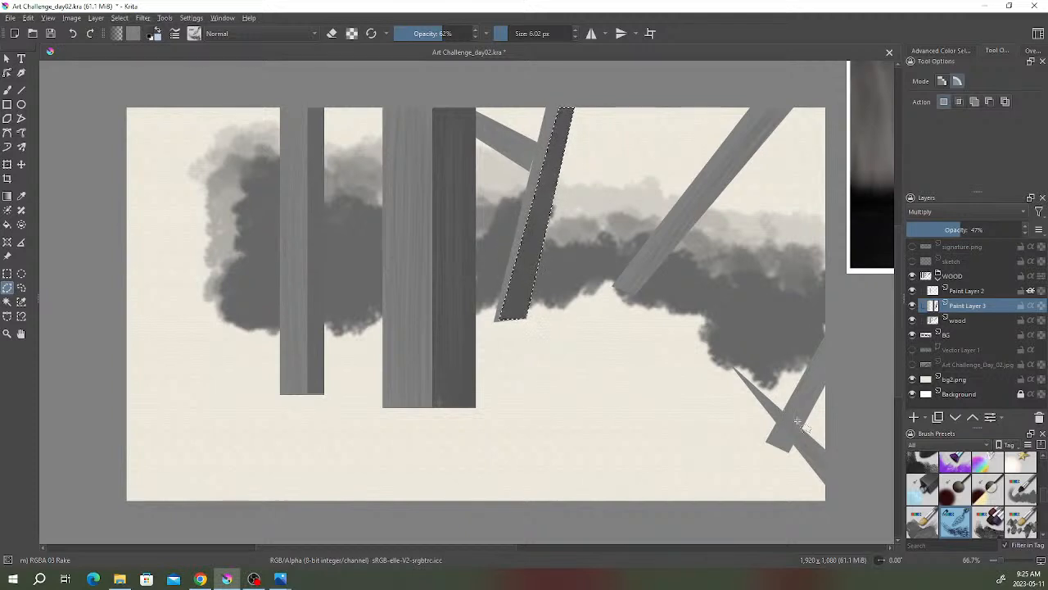
{"action": "left_click", "coordinate": [828, 339]}
{"action": "double_click", "coordinate": [840, 359]}
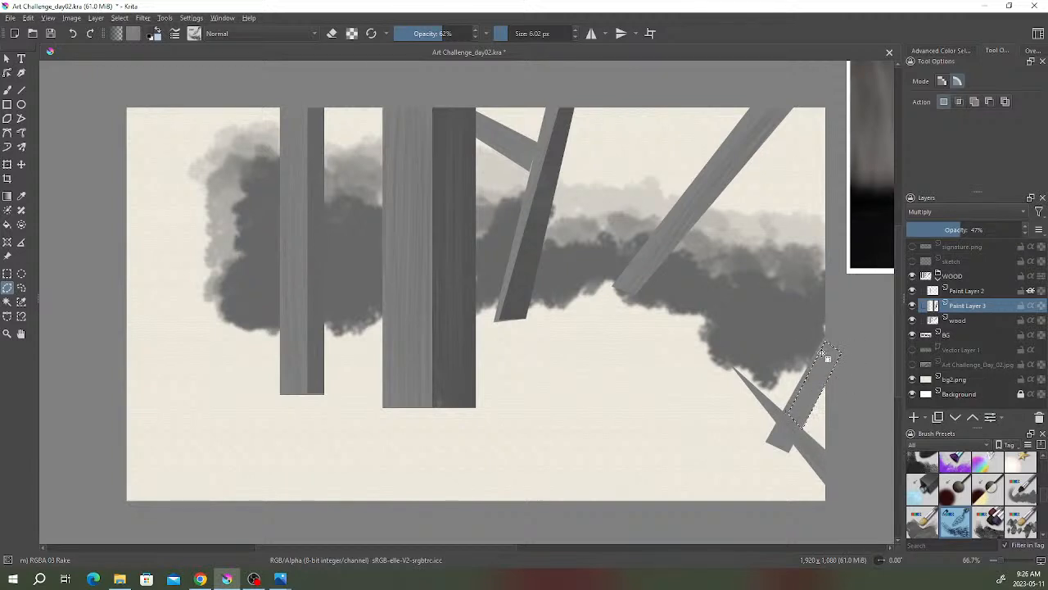
{"action": "key", "text": "g"}
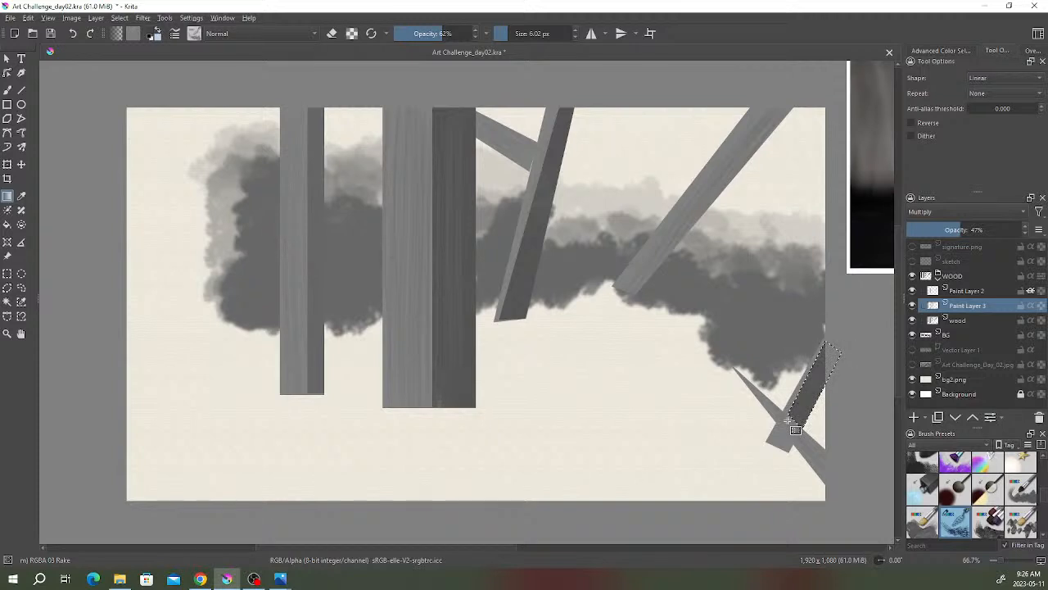
- Clear the selection and save the drawing
{"action": "left_click", "coordinate": [6, 273]}
{"action": "left_click", "coordinate": [58, 164]}
{"action": "left_click", "coordinate": [7, 59]}
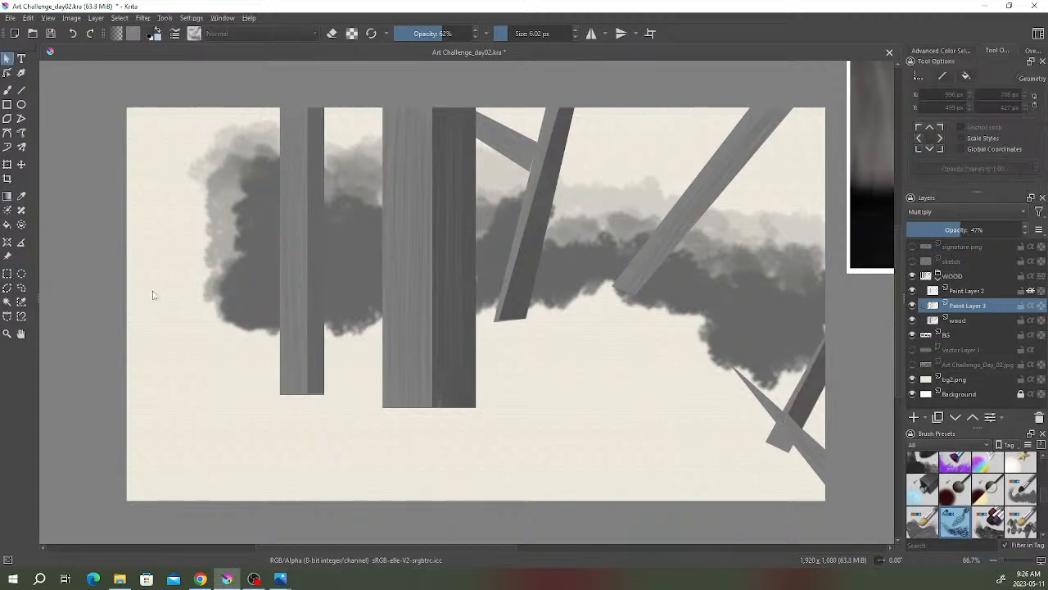
{"action": "key", "text": "ctrl+s"}
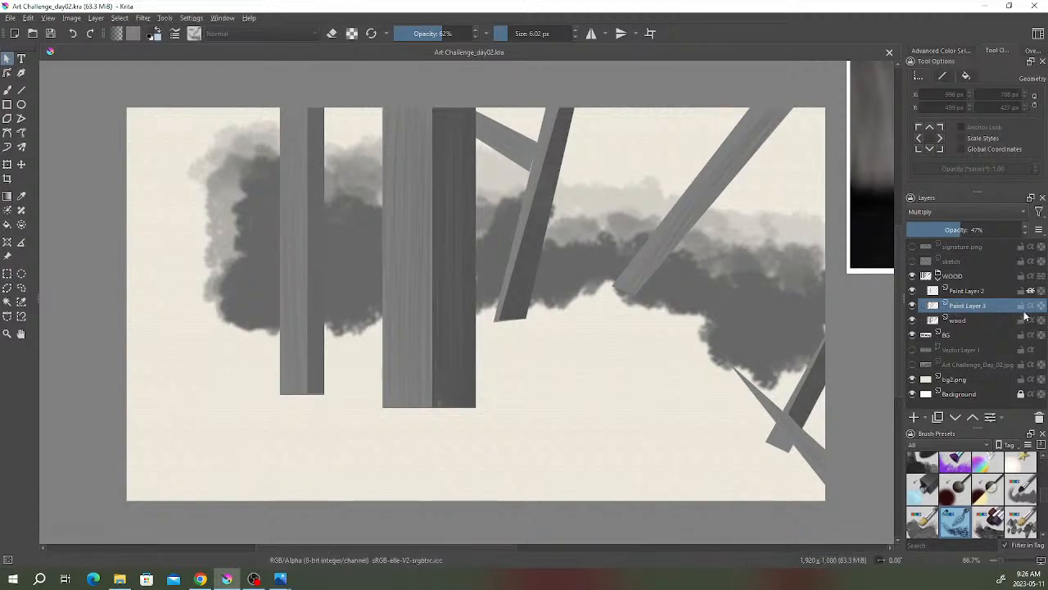
{"action": "mouse_move", "coordinate": [1025, 316]}
{"action": "scroll", "coordinate": [468, 257], "scroll_direction": "down", "scroll_amount": 1}
{"action": "scroll", "coordinate": [476, 257], "scroll_direction": "up", "scroll_amount": 1}
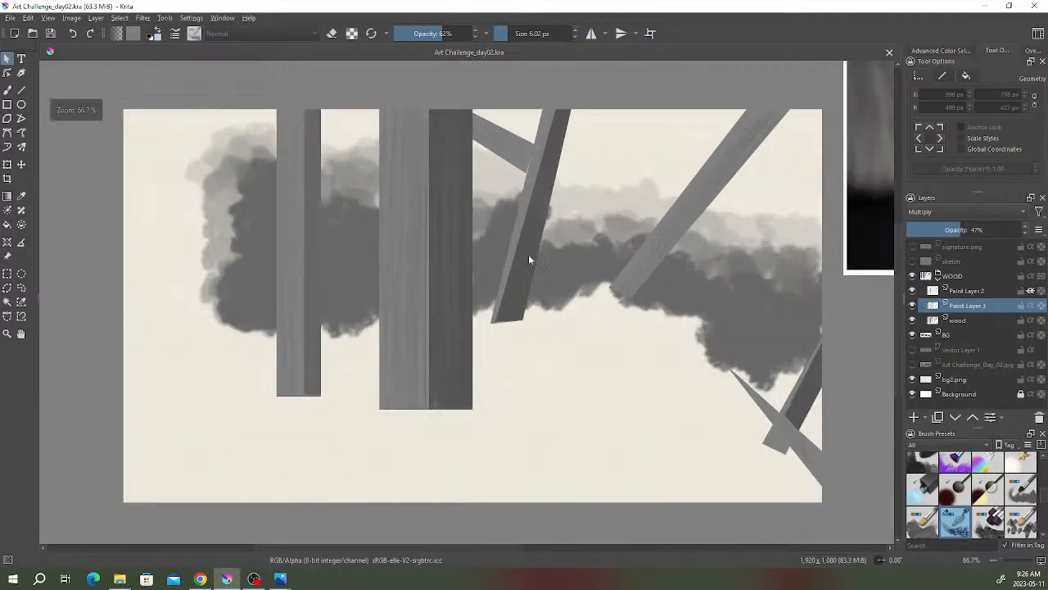
- Turn on the sketch layer's visibility to bring back the red figure outline over the beams
{"action": "scroll", "coordinate": [433, 253], "scroll_direction": "down", "scroll_amount": 2}
{"action": "scroll", "coordinate": [421, 250], "scroll_direction": "up", "scroll_amount": 1}
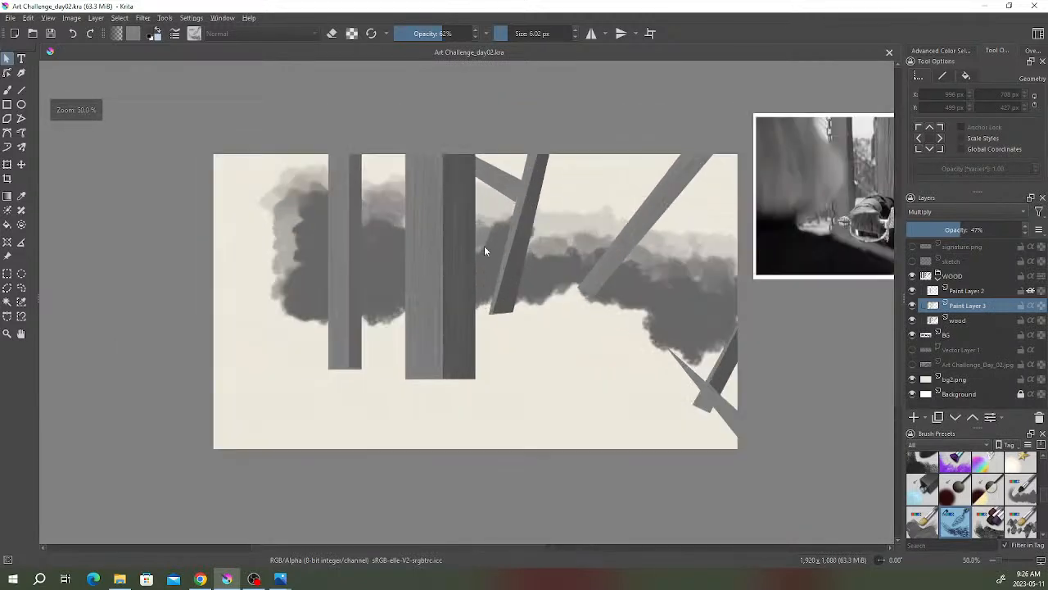
{"action": "left_click", "coordinate": [912, 262]}
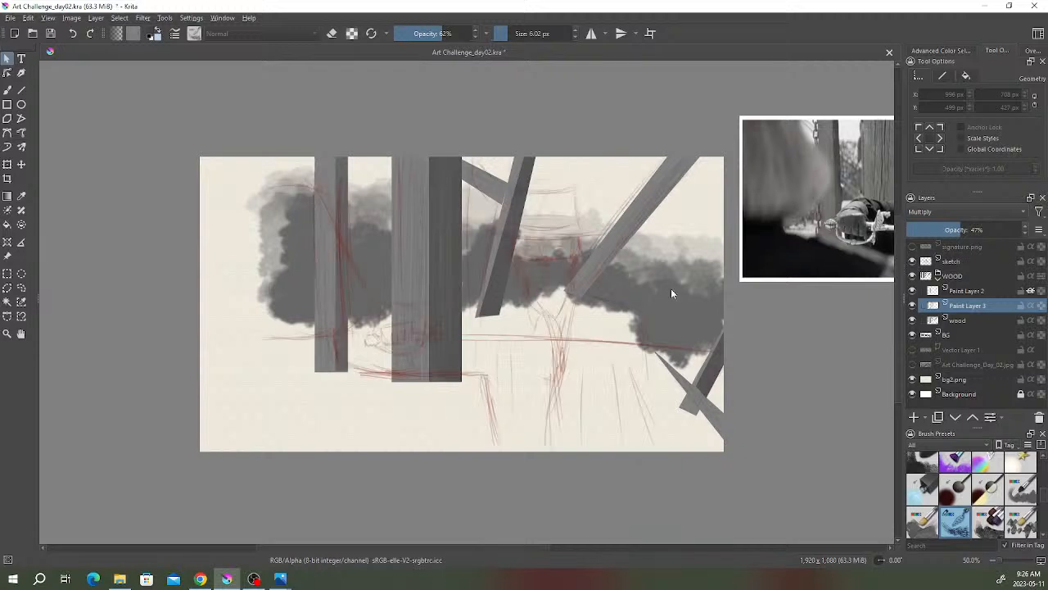
{"action": "left_click_drag", "start_coordinate": [596, 243], "coordinate": [604, 241]}
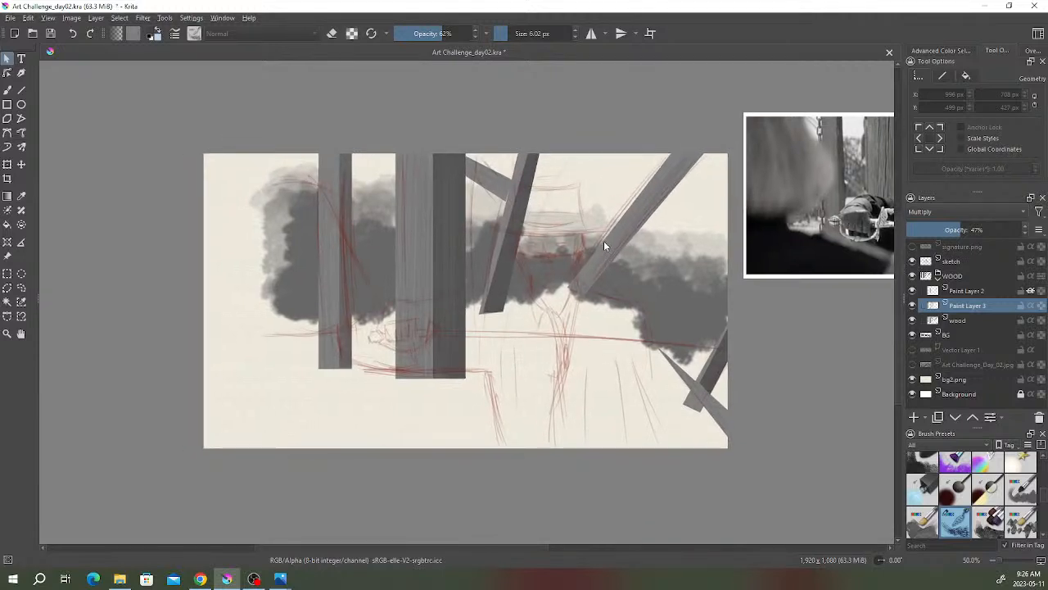
{"action": "scroll", "coordinate": [586, 243], "scroll_direction": "up", "scroll_amount": 1}
{"action": "scroll", "coordinate": [434, 279], "scroll_direction": "down", "scroll_amount": 1}
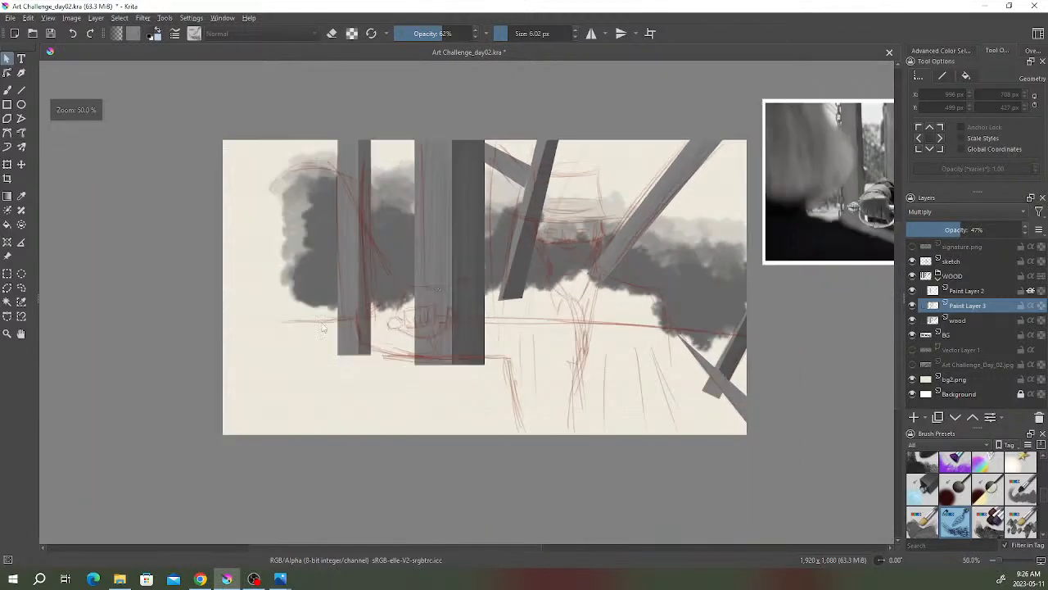
{"action": "scroll", "coordinate": [415, 295], "scroll_direction": "up", "scroll_amount": 1}
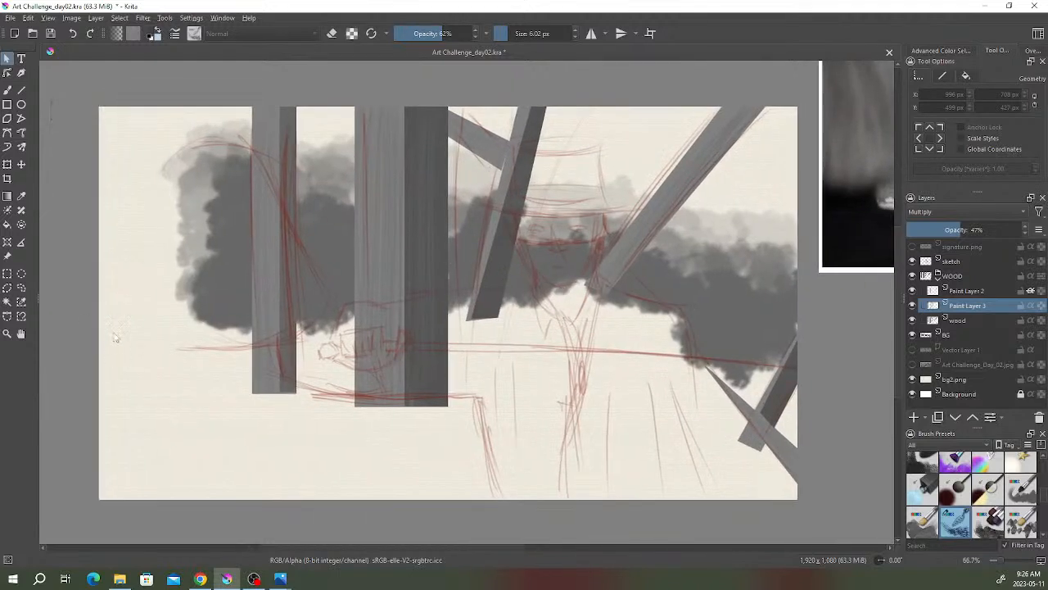
- Crop the image to 1701 by 921 px, trimming the empty strips along its left and bottom edges
{"action": "left_click", "coordinate": [8, 178]}
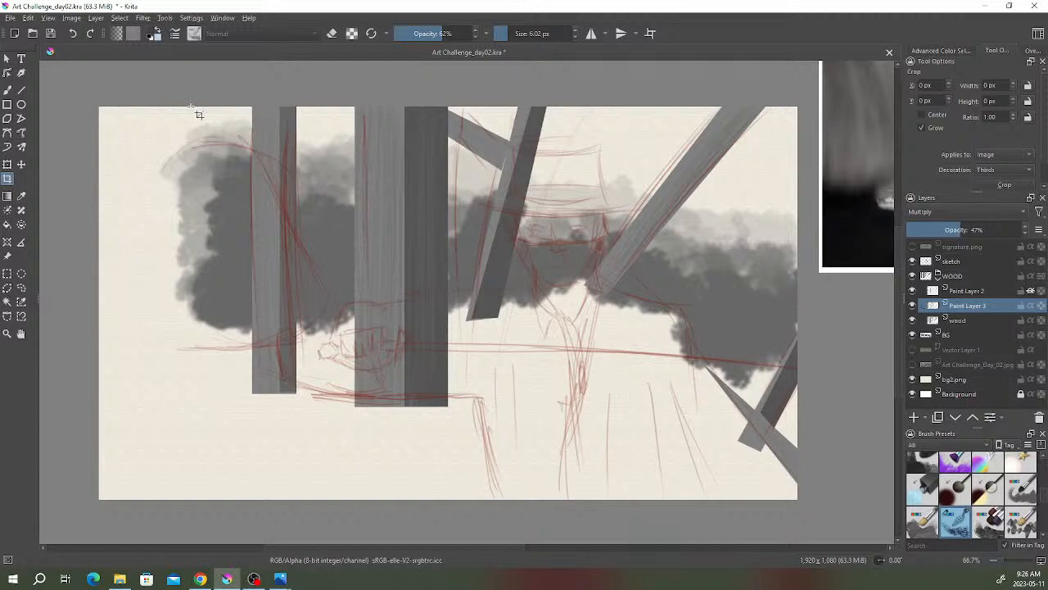
{"action": "mouse_move", "coordinate": [179, 107]}
{"action": "left_mouse_down"}
{"action": "mouse_move", "coordinate": [393, 353]}
{"action": "mouse_move", "coordinate": [724, 431]}
{"action": "mouse_move", "coordinate": [786, 457]}
{"action": "mouse_move", "coordinate": [802, 450]}
{"action": "left_mouse_up"}
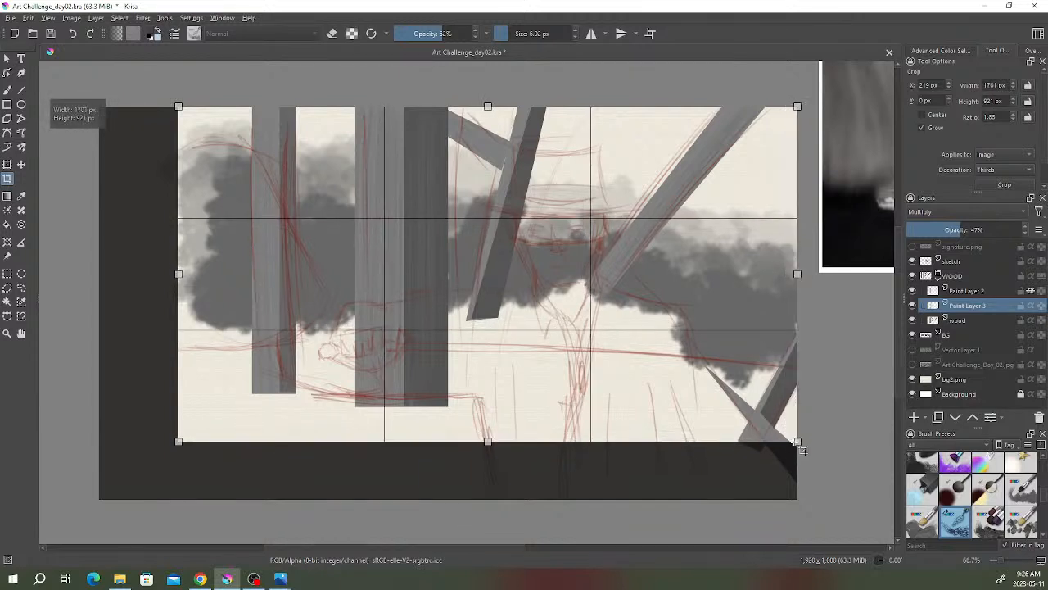
{"action": "double_click", "coordinate": [665, 337]}
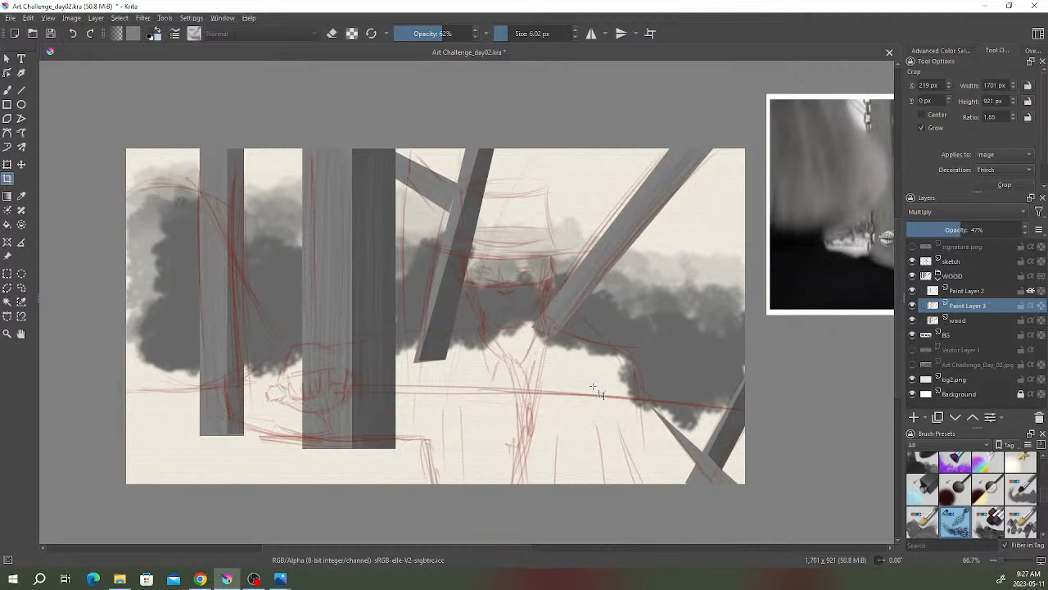
{"action": "left_click", "coordinate": [938, 276]}
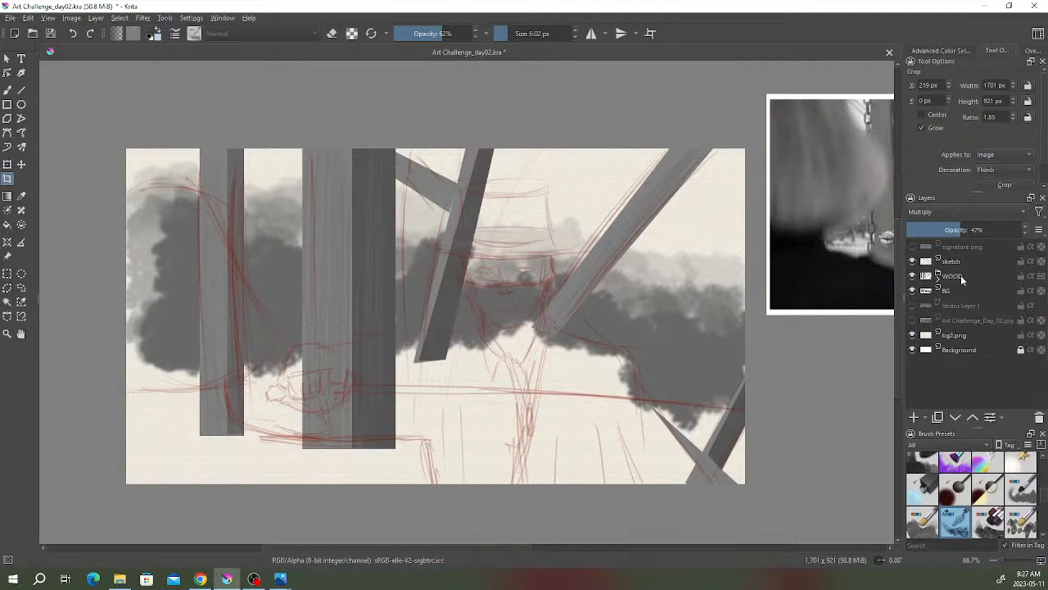
{"action": "left_click", "coordinate": [960, 276]}
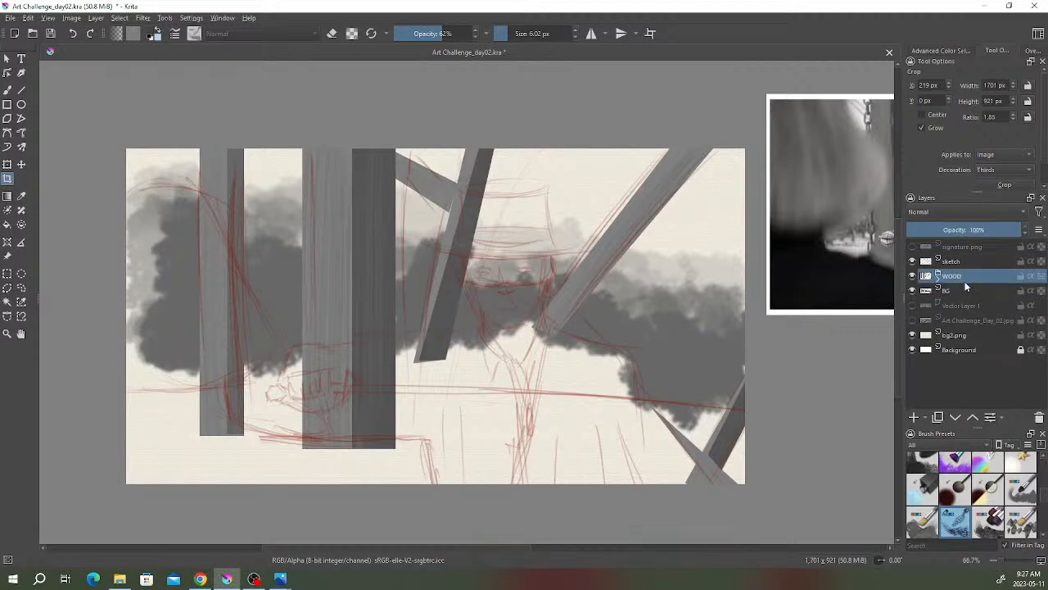
{"action": "left_click", "coordinate": [143, 17]}
{"action": "mouse_move", "coordinate": [142, 17]}
{"action": "mouse_move", "coordinate": [164, 55]}
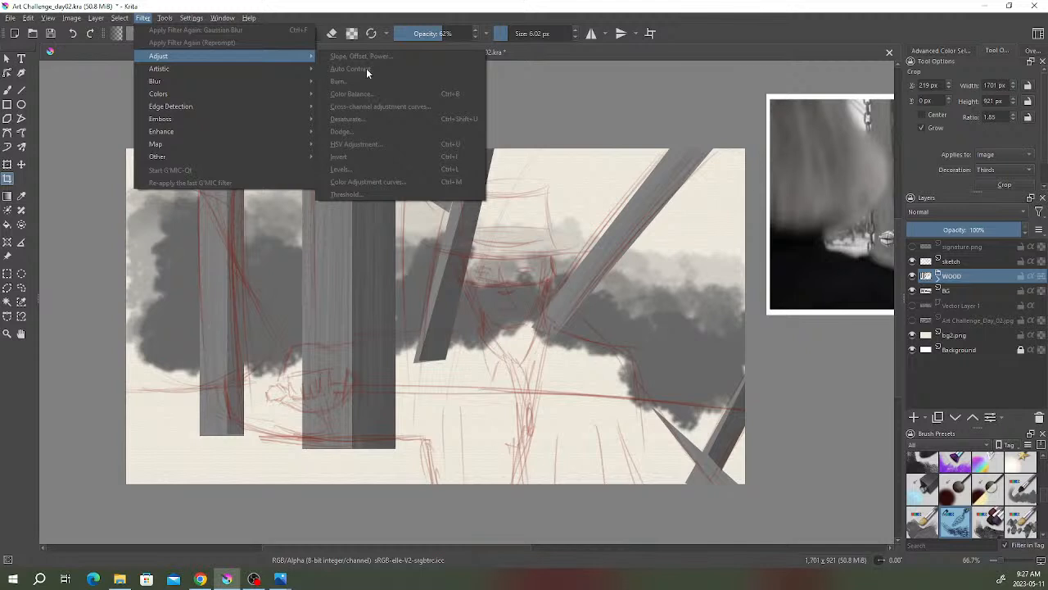
{"action": "mouse_move", "coordinate": [183, 82]}
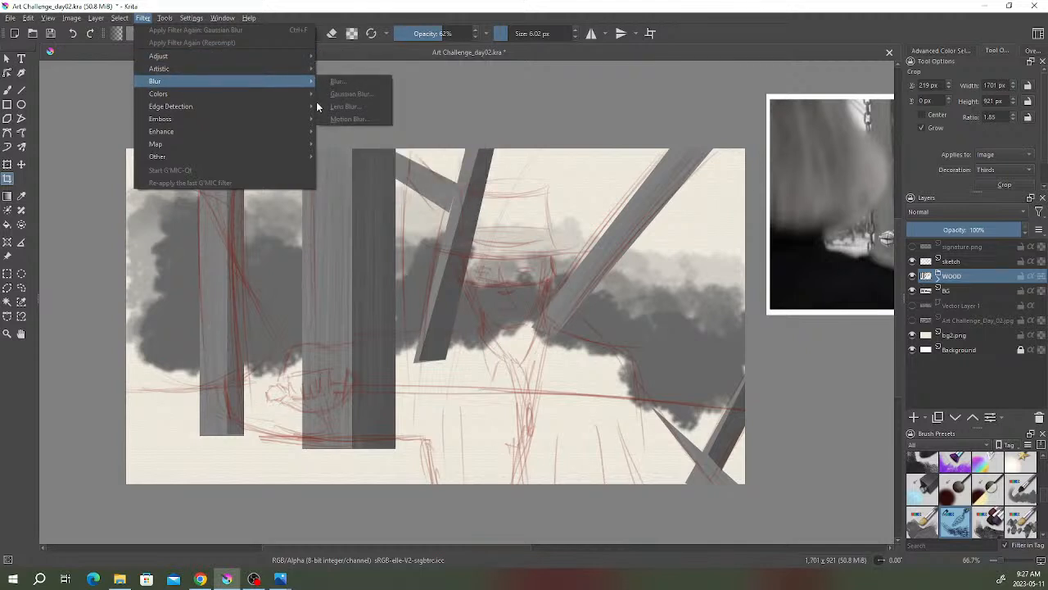
{"action": "left_click", "coordinate": [953, 277]}
{"action": "left_click", "coordinate": [937, 279]}
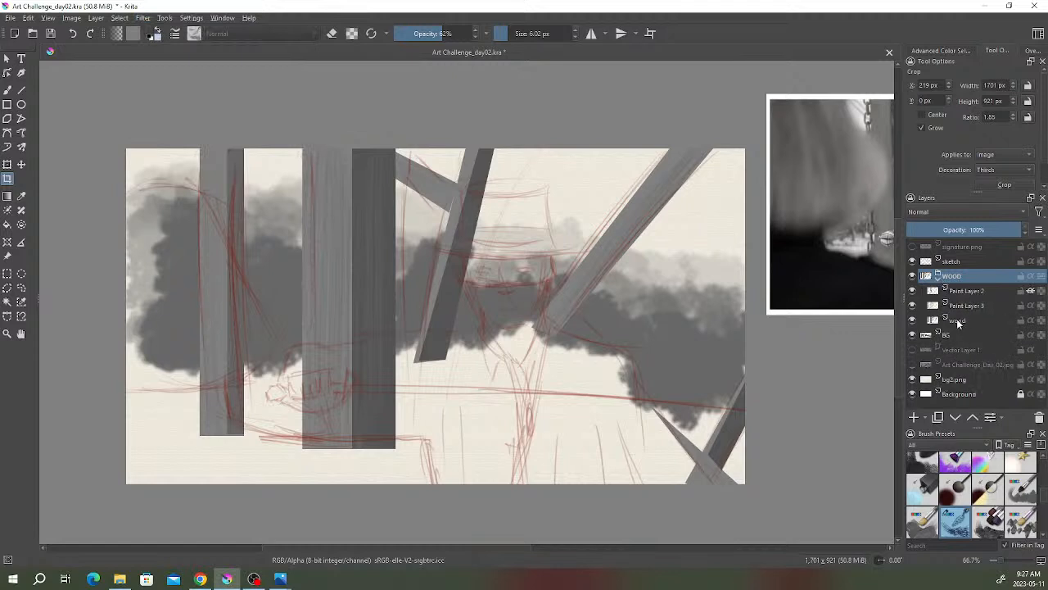
- Soften the wood layer inside the WOOD group with a Gaussian Blur, using equal horizontal and vertical radii
{"action": "left_click", "coordinate": [956, 320]}
{"action": "left_click", "coordinate": [913, 321]}
{"action": "left_click", "coordinate": [913, 320]}
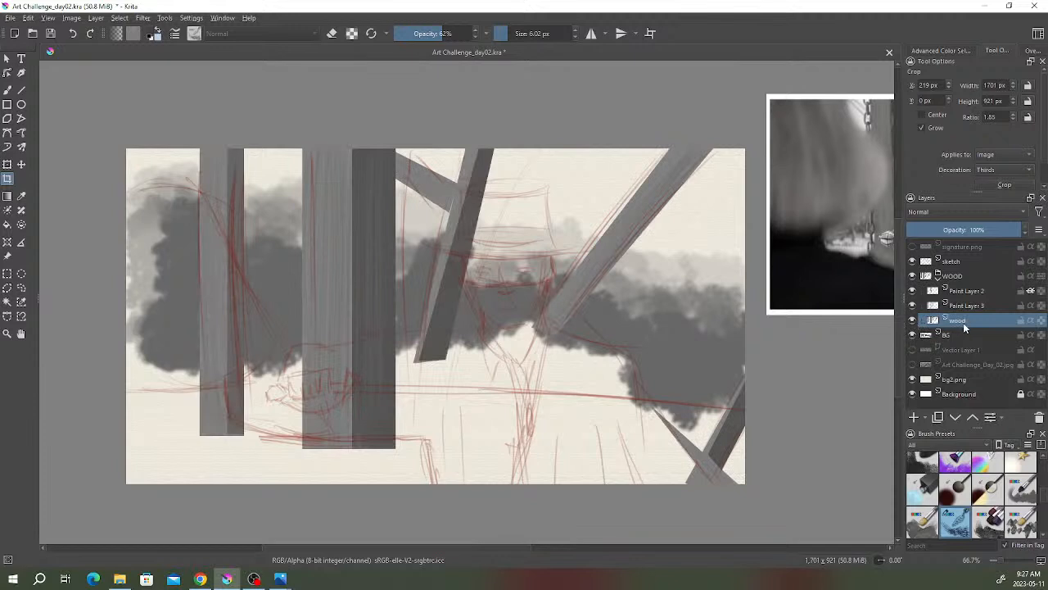
{"action": "mouse_move", "coordinate": [964, 326]}
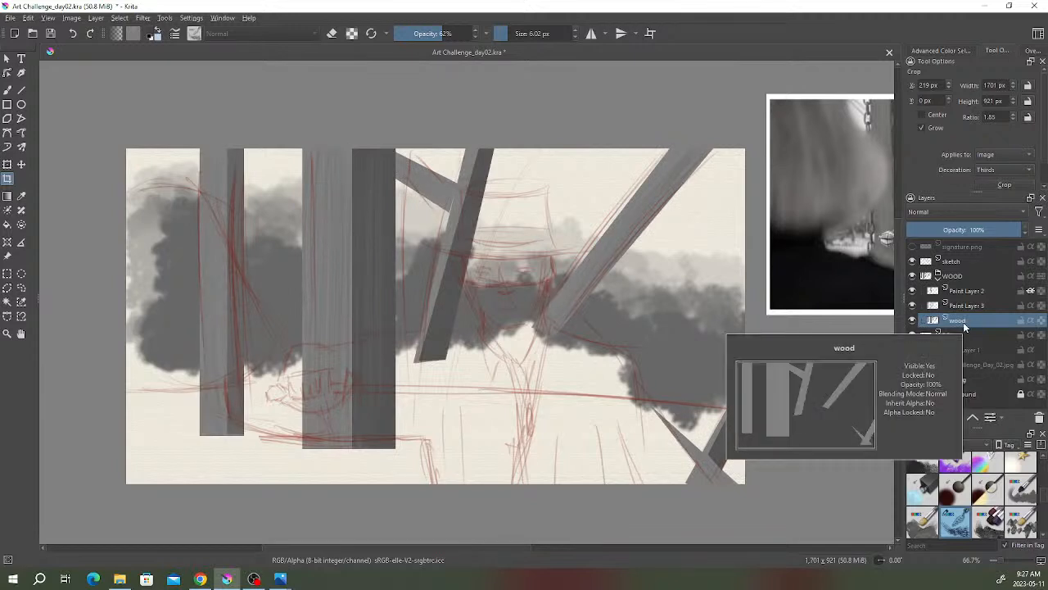
{"action": "left_click", "coordinate": [142, 17]}
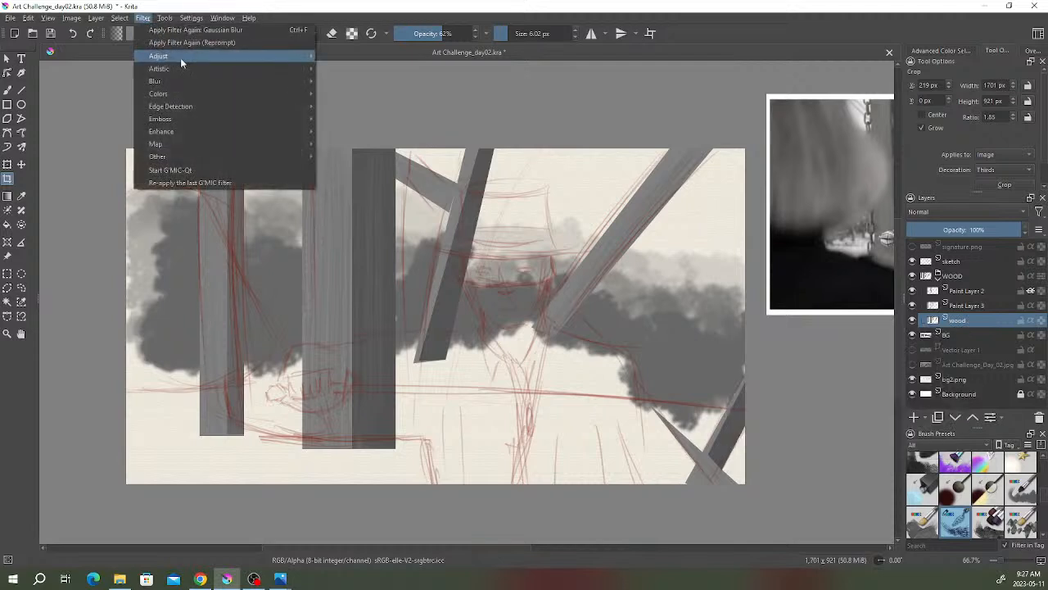
{"action": "mouse_move", "coordinate": [177, 80]}
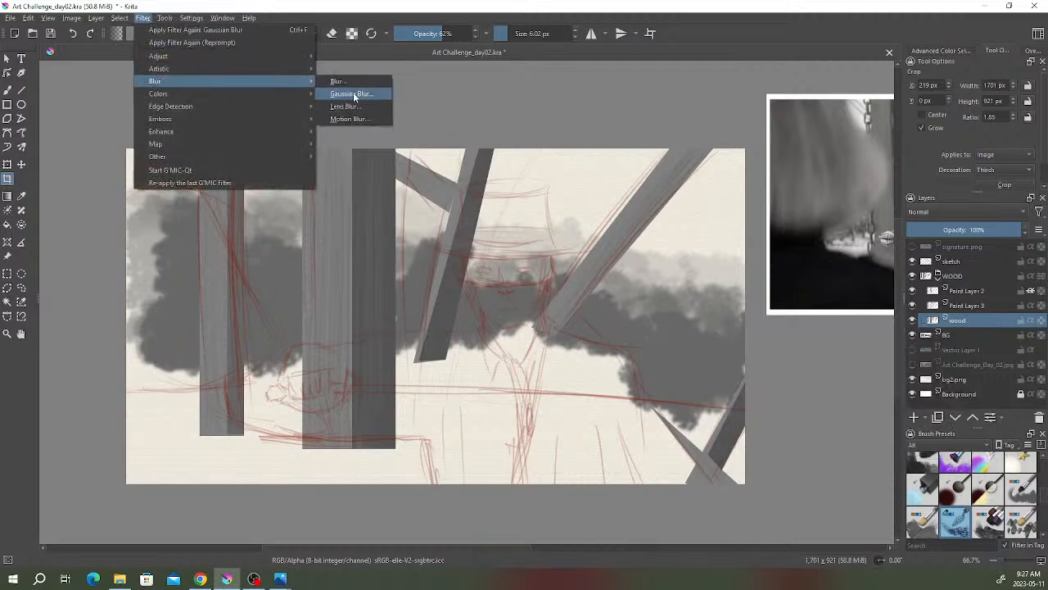
{"action": "left_click", "coordinate": [353, 93]}
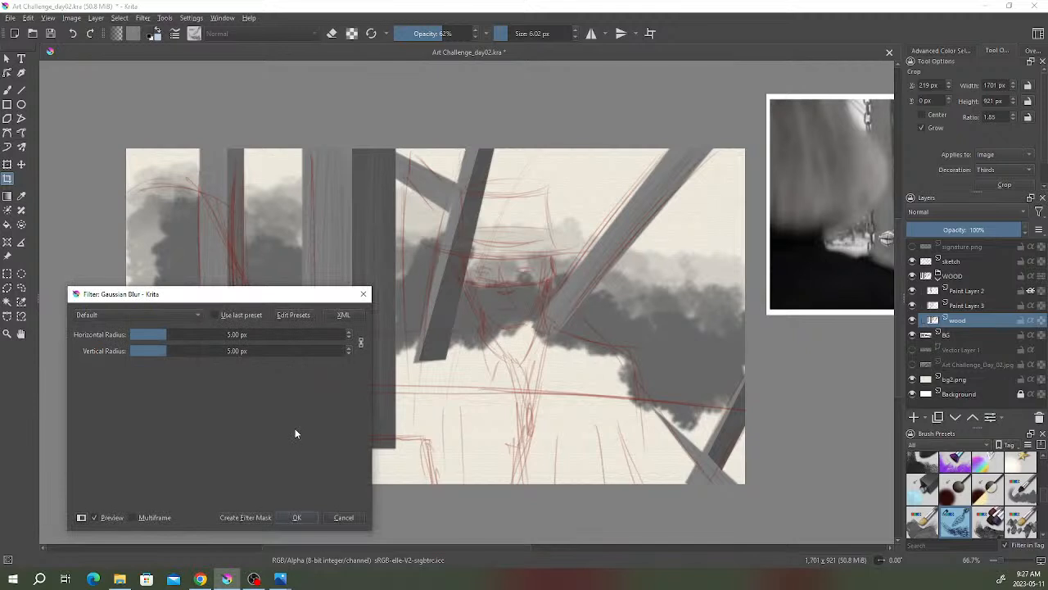
{"action": "left_click_drag", "start_coordinate": [164, 334], "coordinate": [189, 336]}
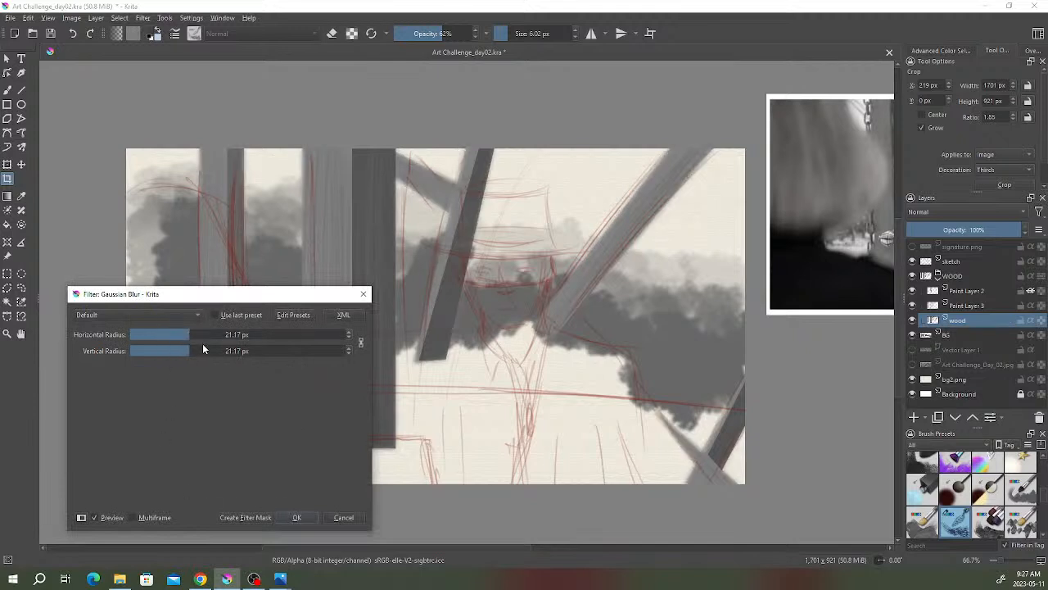
{"action": "left_click", "coordinate": [182, 335]}
{"action": "left_click", "coordinate": [296, 517]}
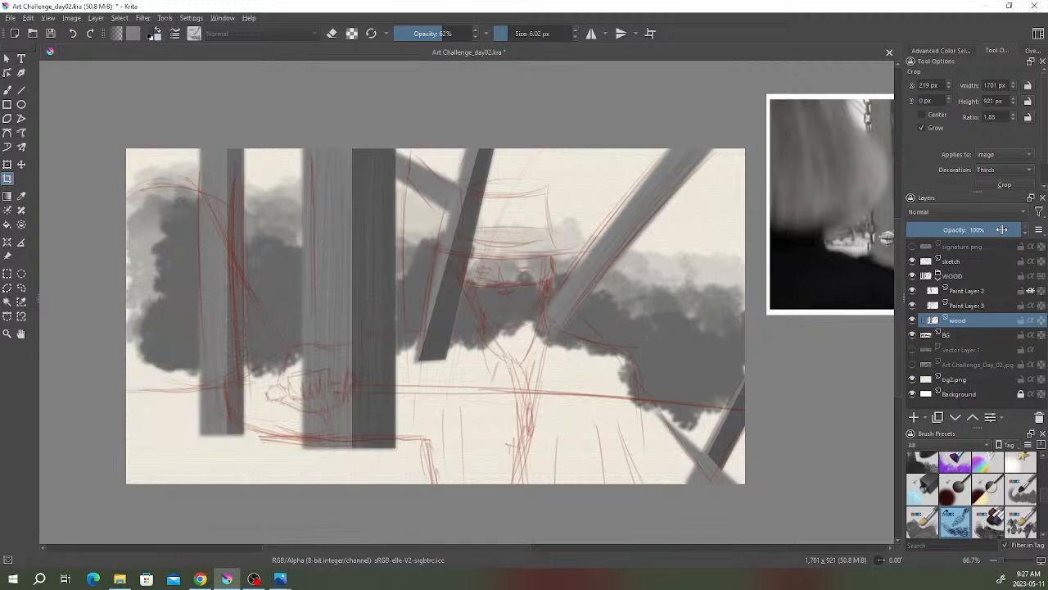
- Select the WOOD group, set its opacity to 100%, and collapse it in the layer stack
{"action": "left_click", "coordinate": [951, 278]}
{"action": "left_click_drag", "start_coordinate": [997, 233], "coordinate": [1027, 230]}
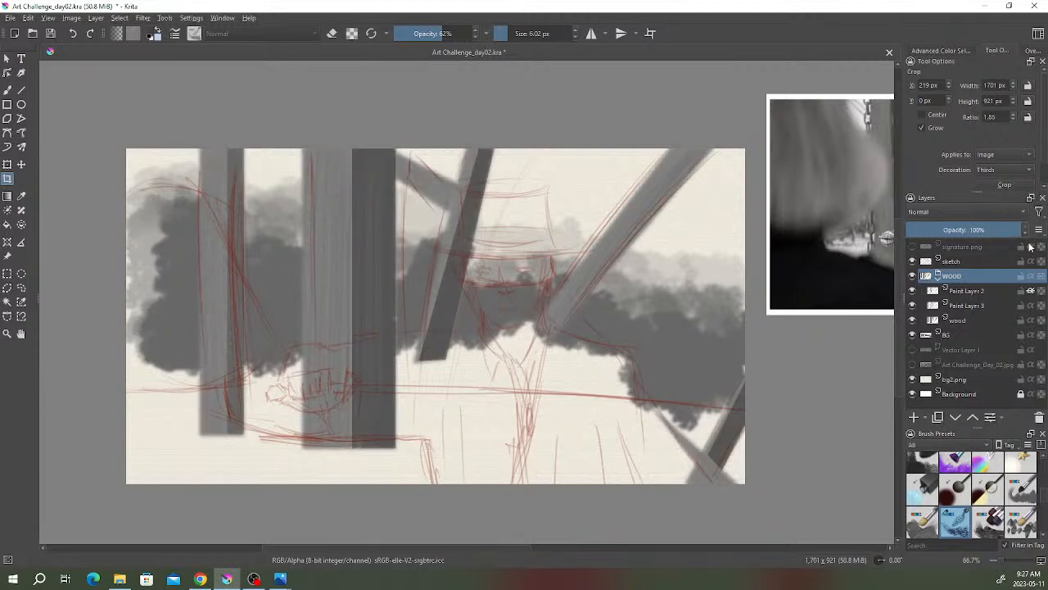
{"action": "left_click", "coordinate": [938, 276]}
{"action": "mouse_move", "coordinate": [941, 294]}
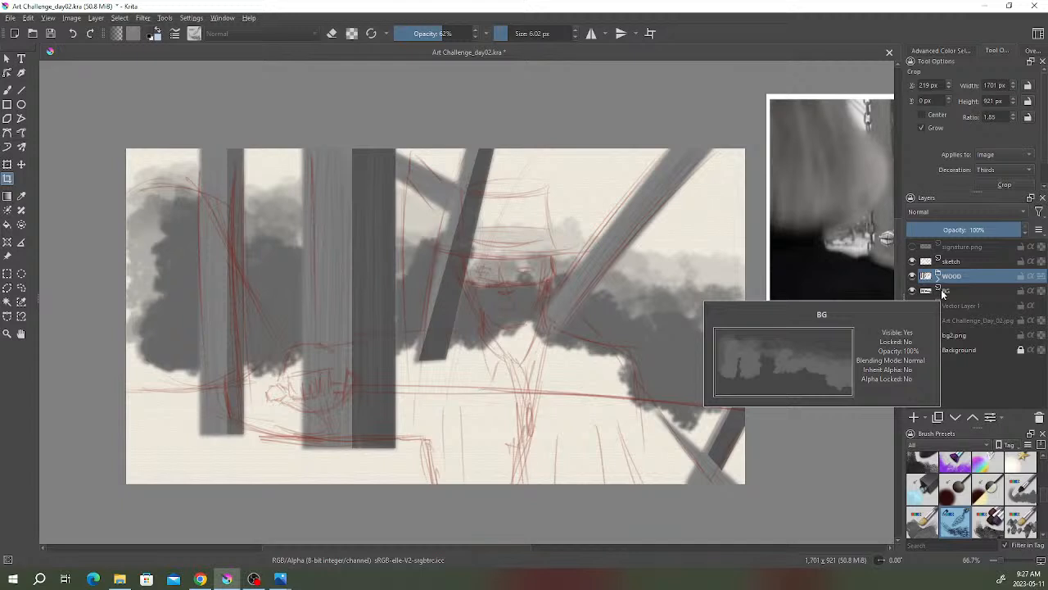
- Compare the softened beams and background foliage with the black-and-white reference image beside the canvas
{"action": "key", "text": "alt+Tab"}
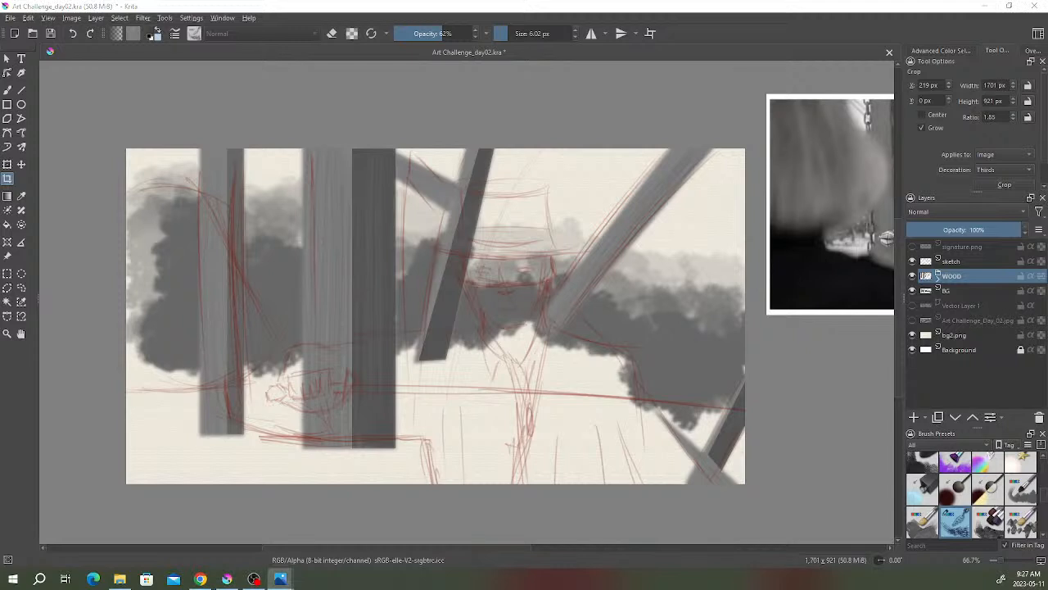
{"action": "key", "text": "alt+Tab"}
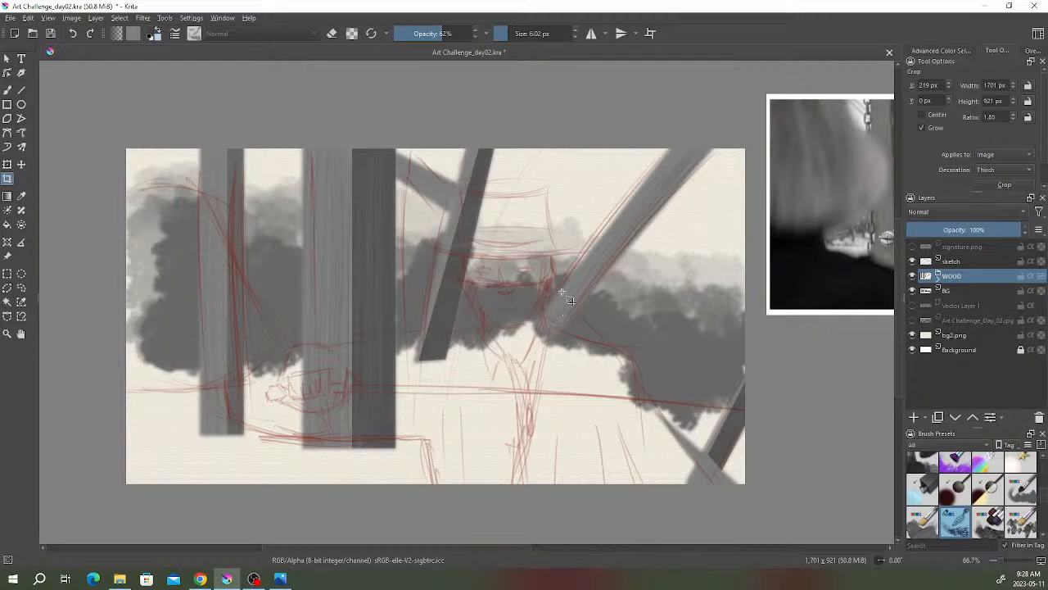
{"action": "scroll", "coordinate": [636, 290], "scroll_direction": "down", "scroll_amount": 1}
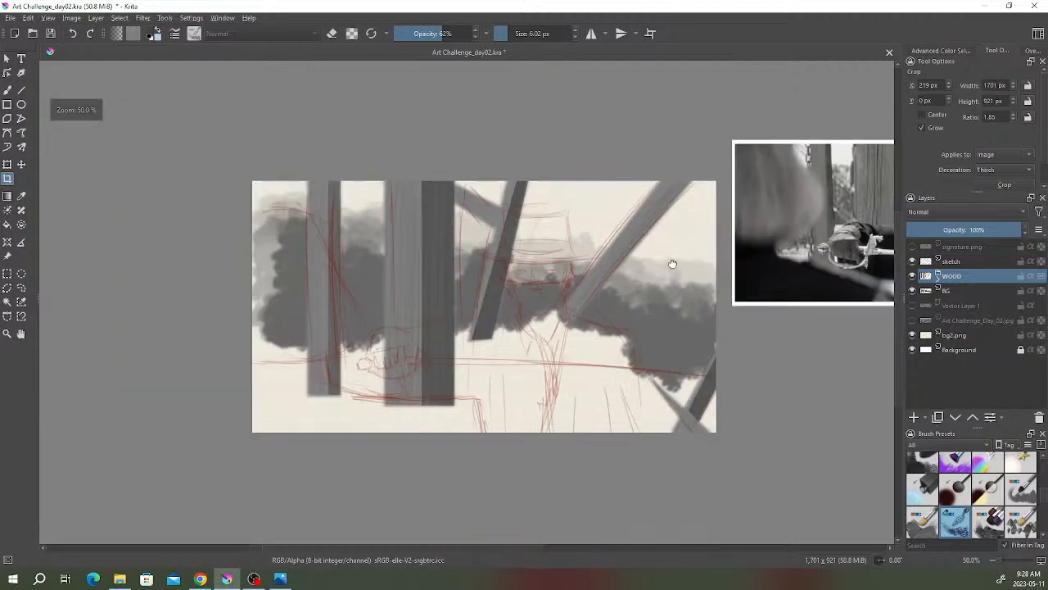
{"action": "left_click_drag", "start_coordinate": [683, 274], "coordinate": [494, 294]}
{"action": "scroll", "coordinate": [573, 286], "scroll_direction": "down", "scroll_amount": 1}
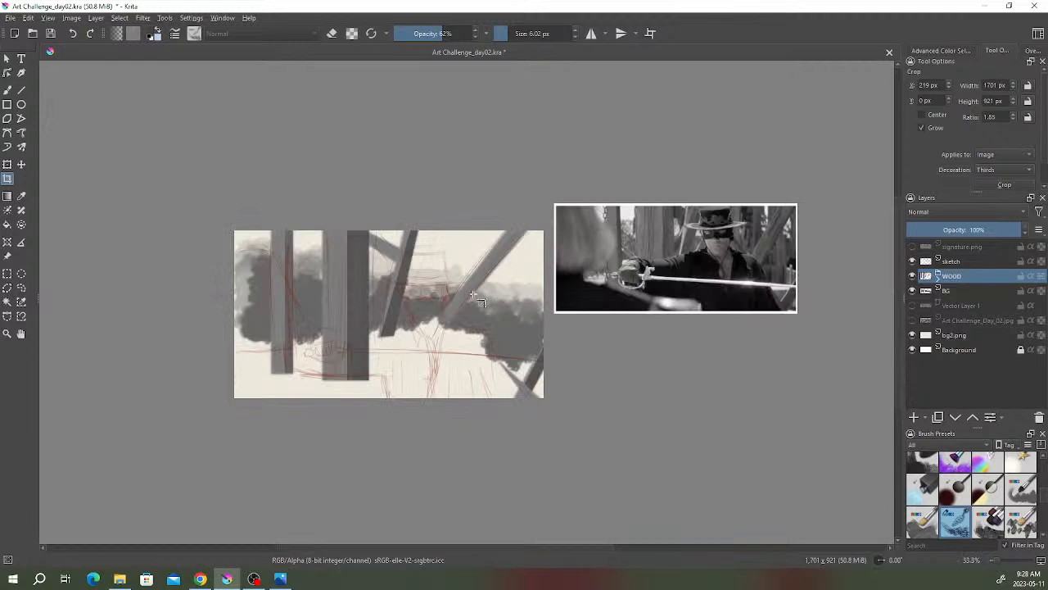
{"action": "left_click_drag", "start_coordinate": [483, 302], "coordinate": [513, 285]}
{"action": "scroll", "coordinate": [513, 285], "scroll_direction": "up", "scroll_amount": 1}
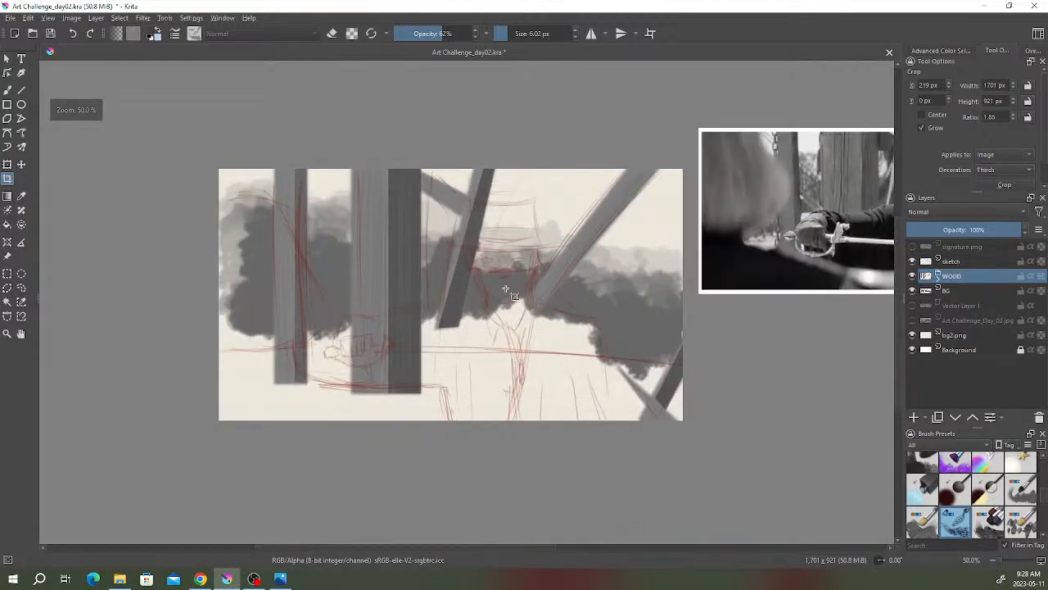
{"action": "scroll", "coordinate": [492, 285], "scroll_direction": "up", "scroll_amount": 1}
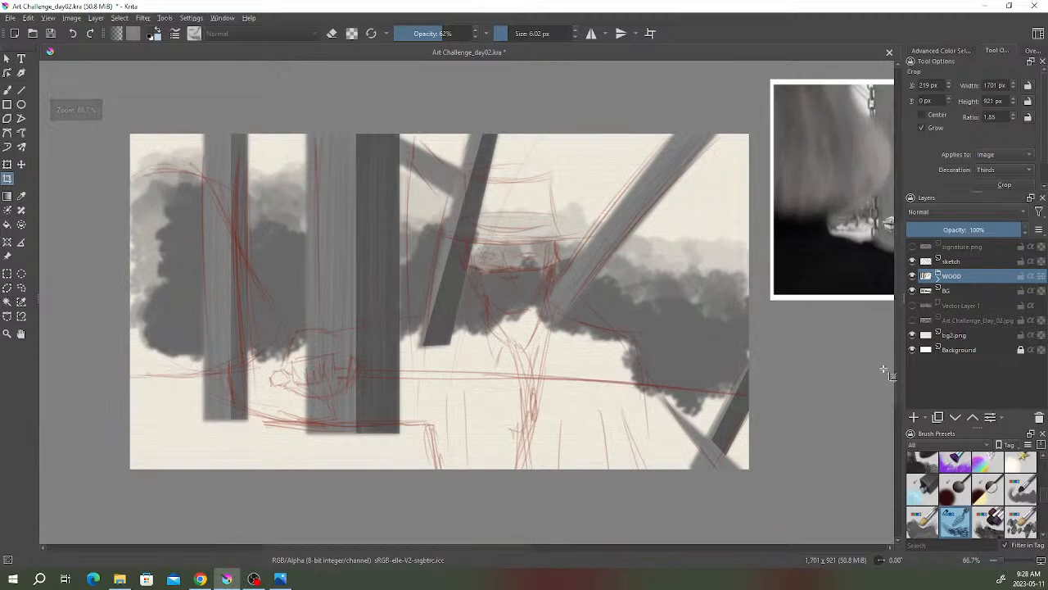
- Check the sketch, foliage and beams separately by toggling the visibility of the WOOD, BG and sketch layers
{"action": "left_click", "coordinate": [912, 276]}
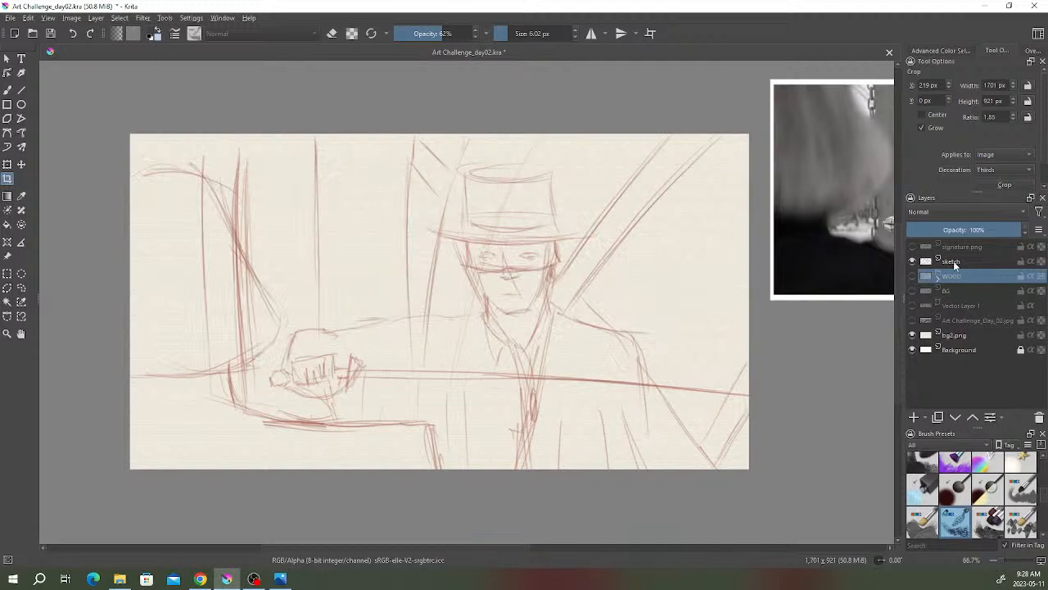
{"action": "left_click", "coordinate": [913, 292]}
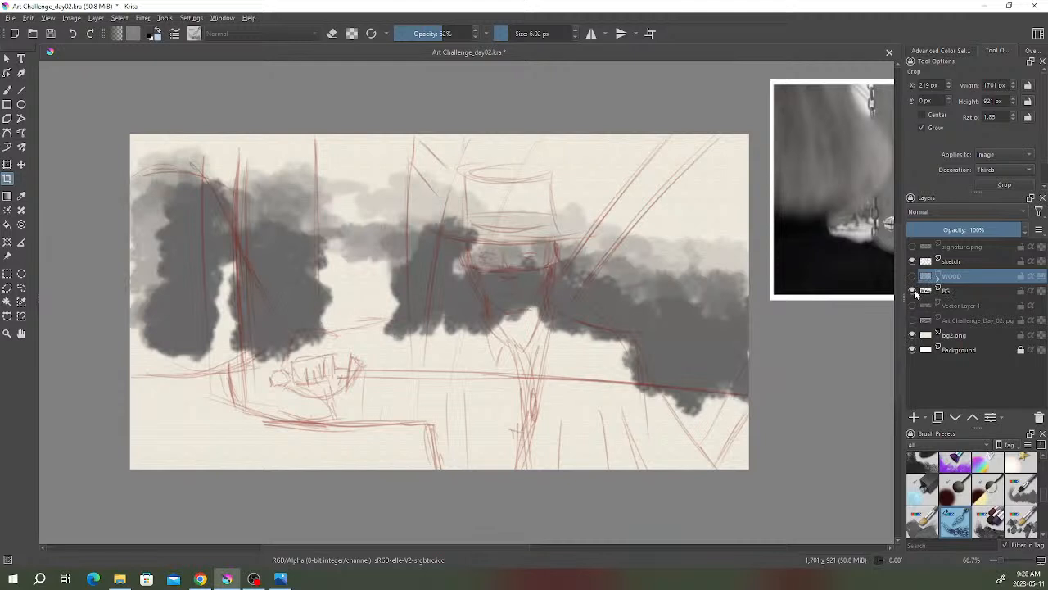
{"action": "left_click", "coordinate": [912, 262]}
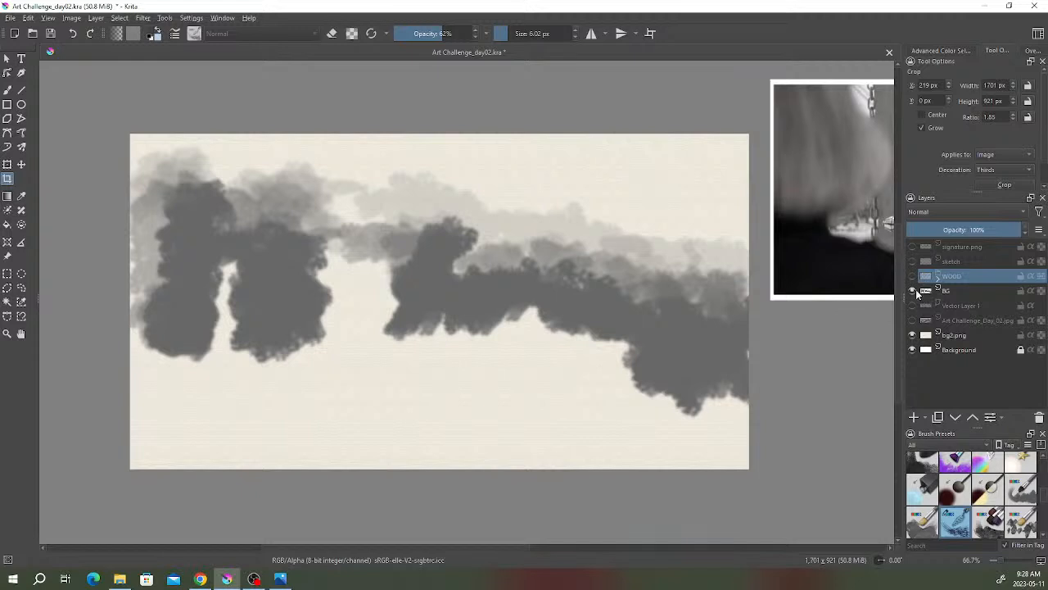
{"action": "left_click", "coordinate": [912, 276]}
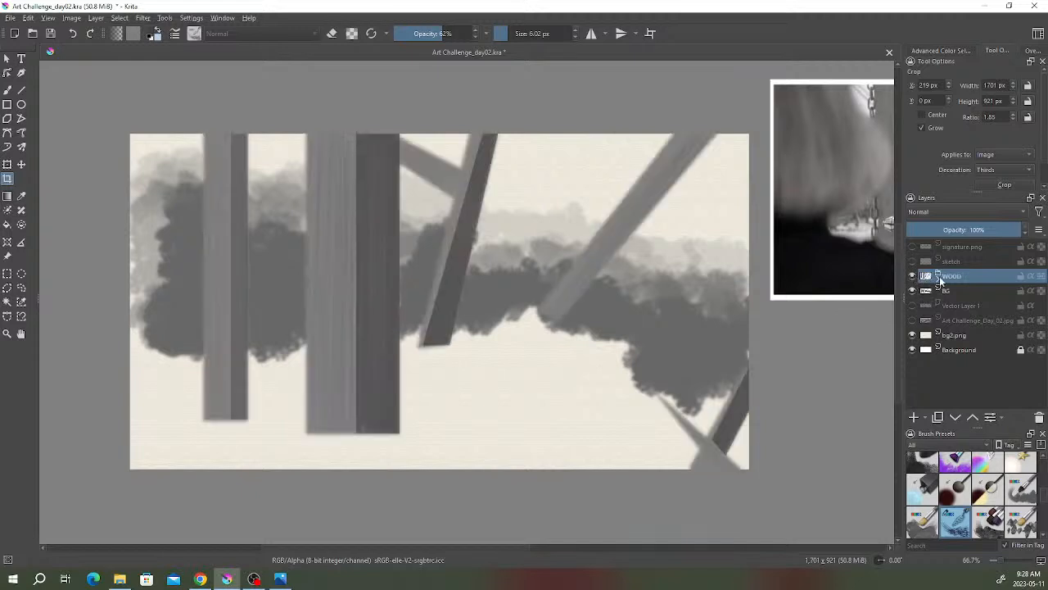
{"action": "left_click", "coordinate": [912, 261]}
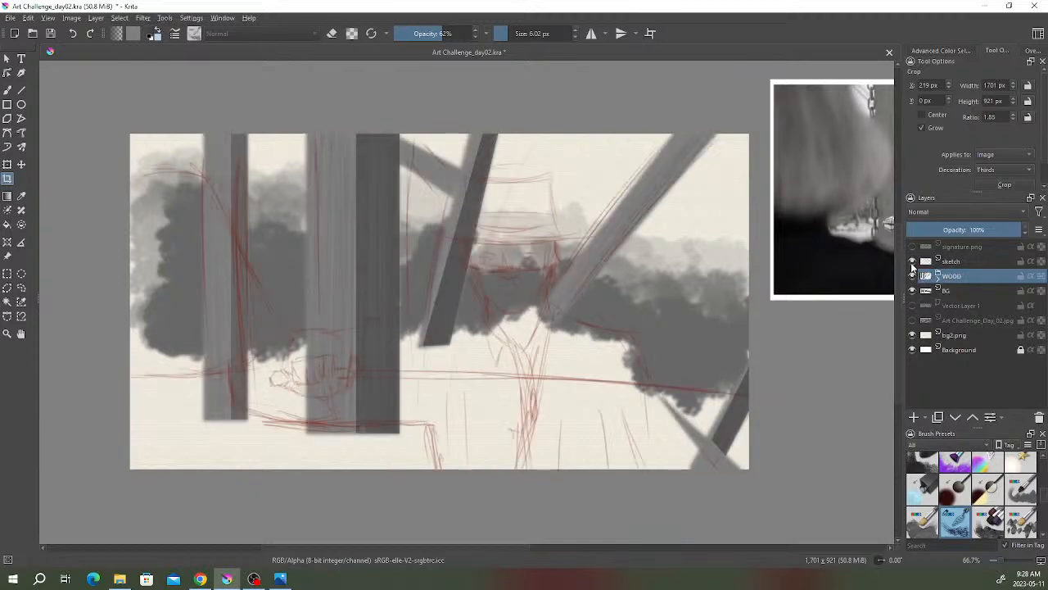
- Add a new paint layer directly above the sketch layer and name it "line art"
{"action": "left_click_drag", "start_coordinate": [531, 314], "coordinate": [589, 307]}
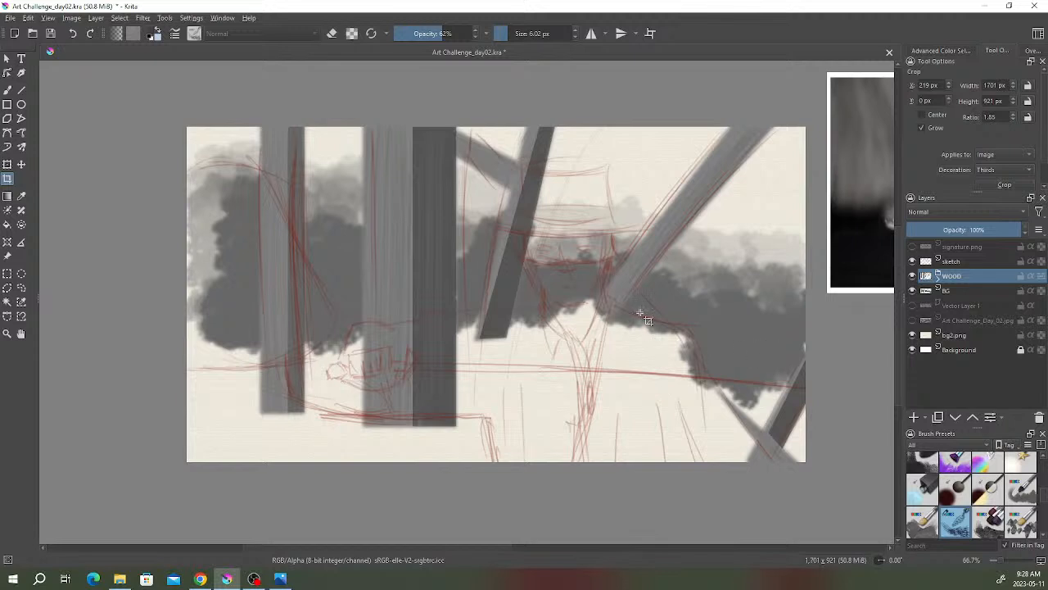
{"action": "left_click_drag", "start_coordinate": [637, 312], "coordinate": [619, 315]}
{"action": "left_click", "coordinate": [960, 261]}
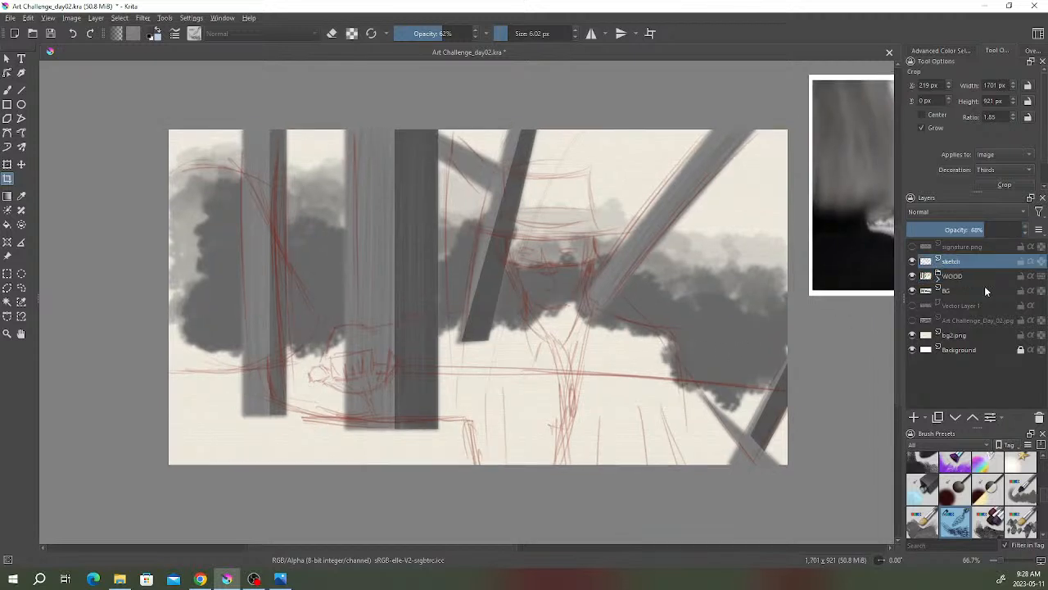
{"action": "left_click", "coordinate": [914, 417]}
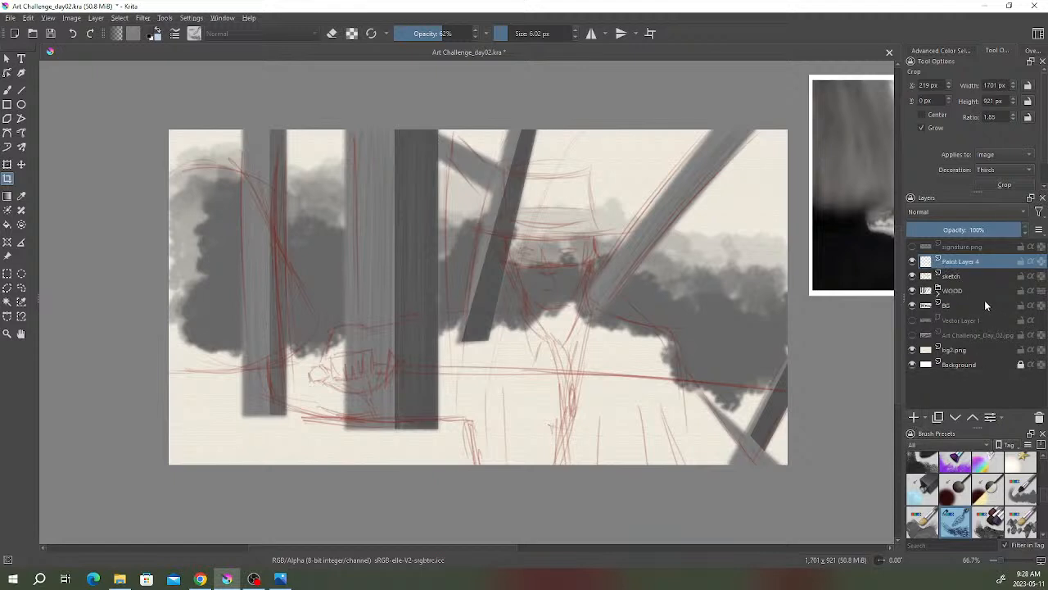
{"action": "double_click", "coordinate": [969, 262]}
{"action": "type", "text": "line art"}
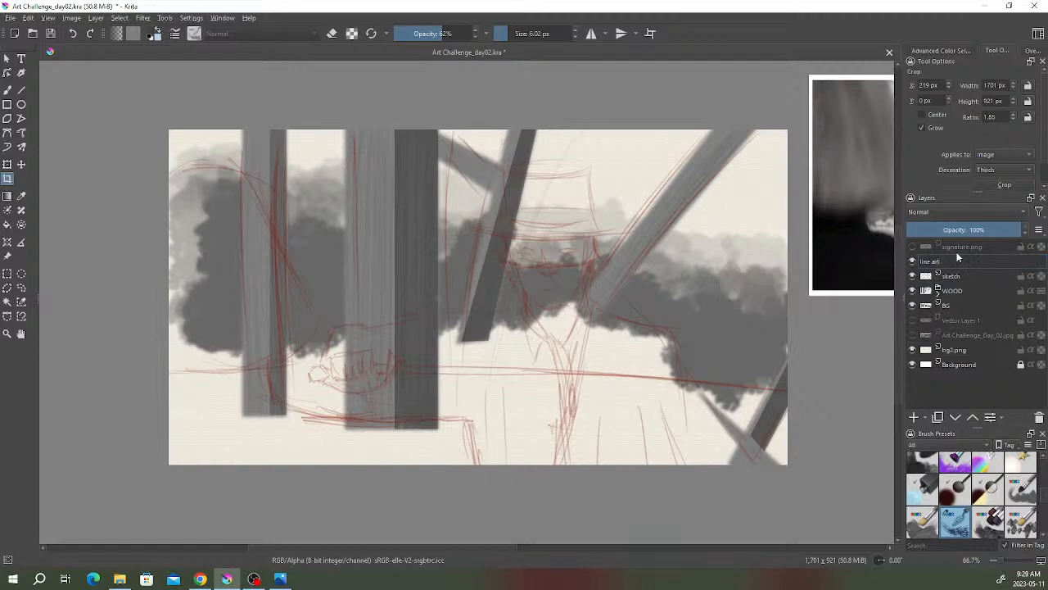
{"action": "key", "text": "Return"}
- Switch from the Crop tool to the Freehand Brush tool with the line art layer active
{"action": "left_click_drag", "start_coordinate": [580, 319], "coordinate": [603, 301]}
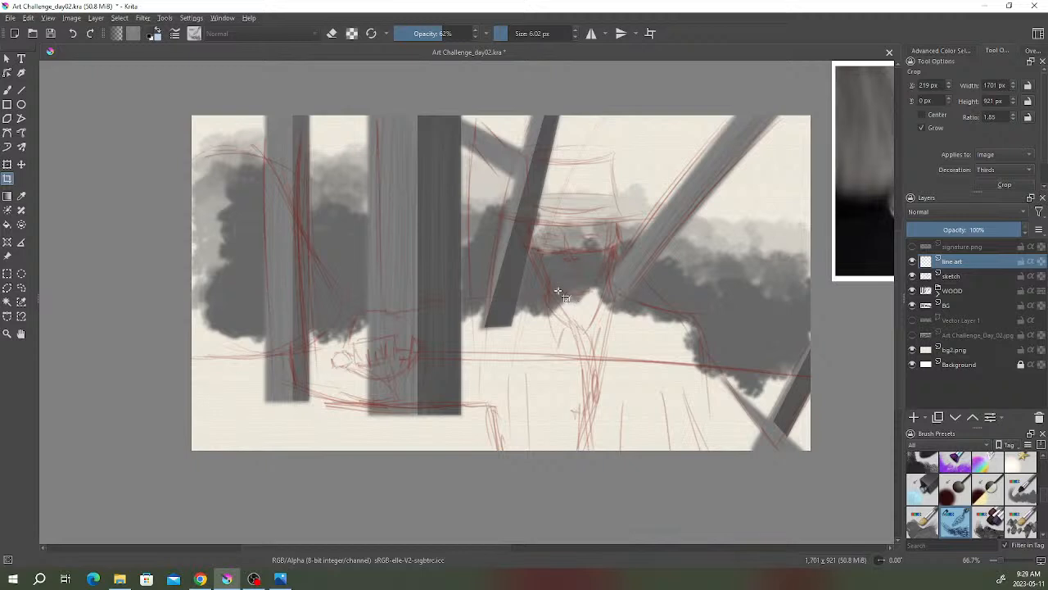
{"action": "left_click_drag", "start_coordinate": [587, 304], "coordinate": [552, 306]}
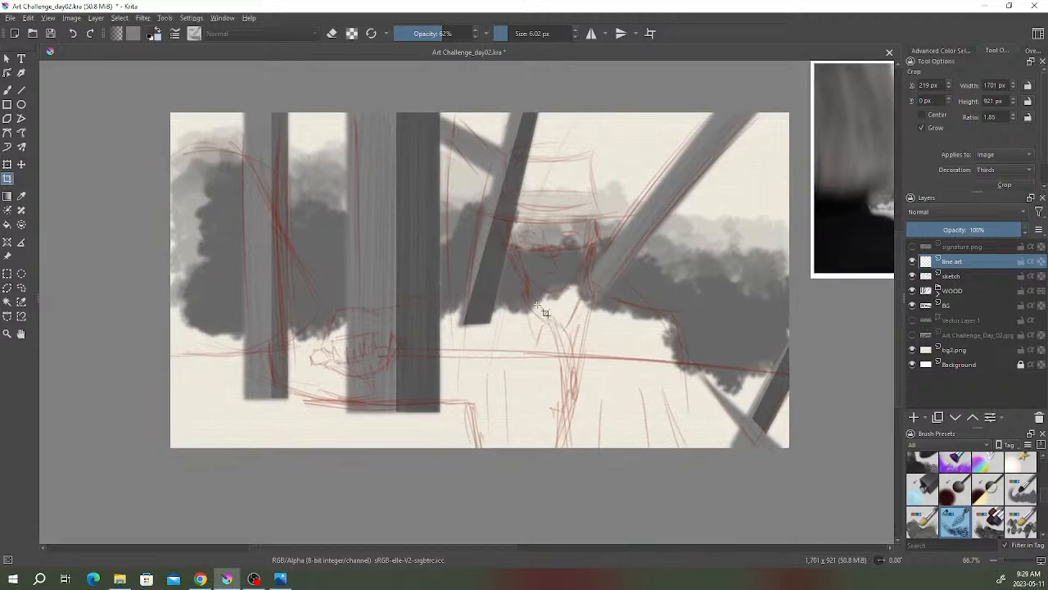
{"action": "scroll", "coordinate": [542, 309], "scroll_direction": "up", "scroll_amount": 1}
{"action": "scroll", "coordinate": [539, 311], "scroll_direction": "down", "scroll_amount": 1}
{"action": "left_click", "coordinate": [7, 90]}
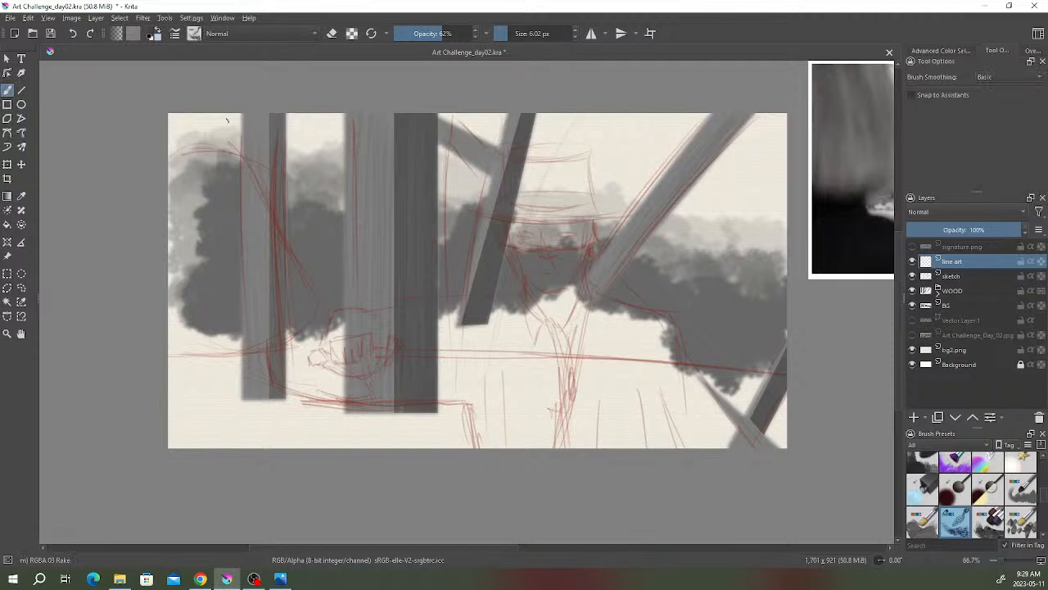
{"action": "left_click_drag", "start_coordinate": [274, 106], "coordinate": [261, 116]}
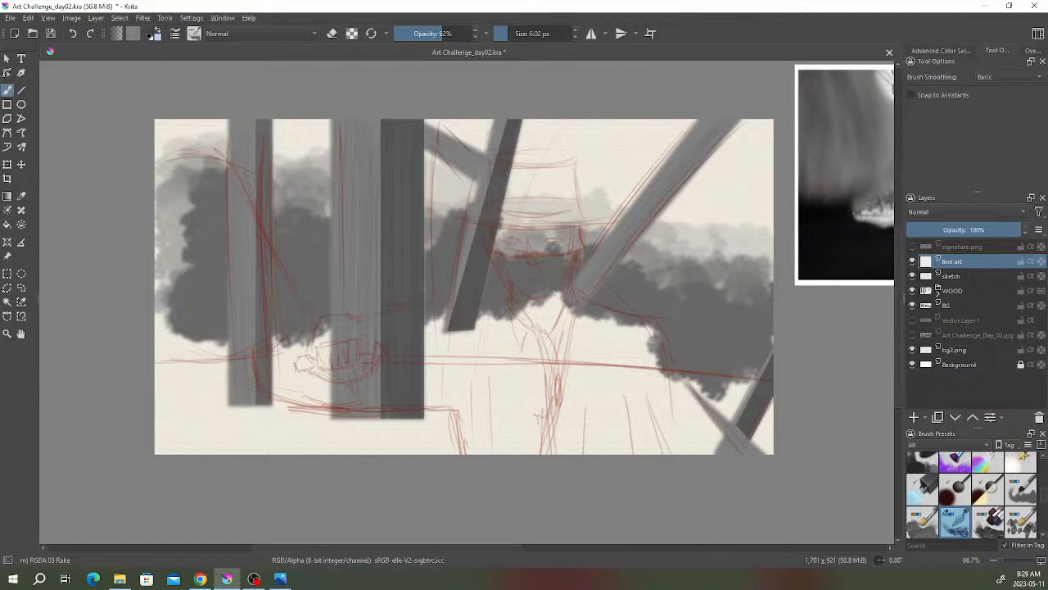
{"action": "left_click_drag", "start_coordinate": [357, 193], "coordinate": [368, 211]}
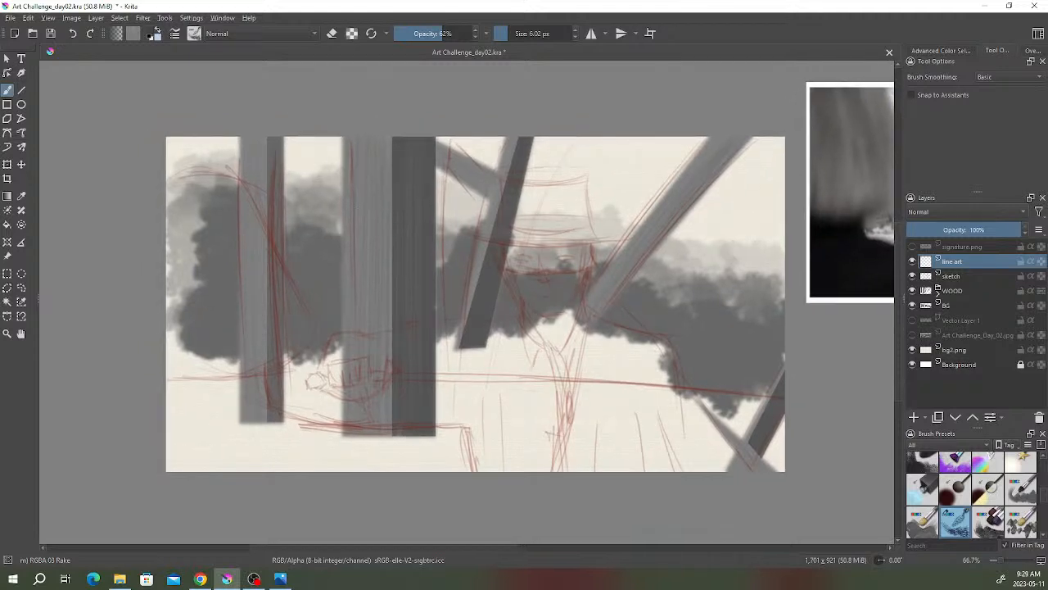
{"action": "left_click", "coordinate": [98, 21]}
{"action": "left_click", "coordinate": [99, 21]}
{"action": "left_click", "coordinate": [10, 19]}
{"action": "left_click", "coordinate": [10, 18]}
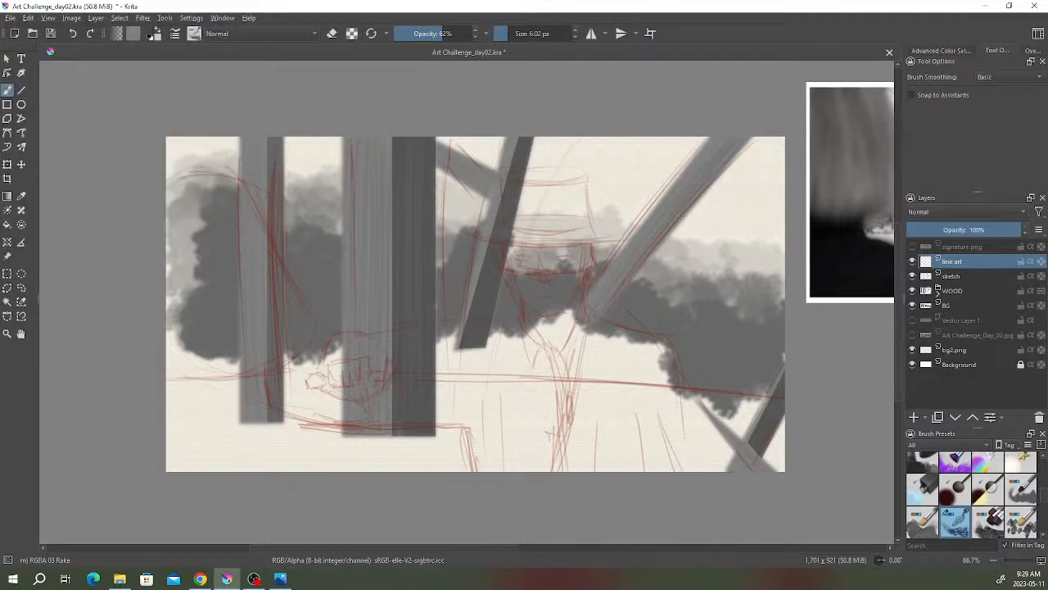
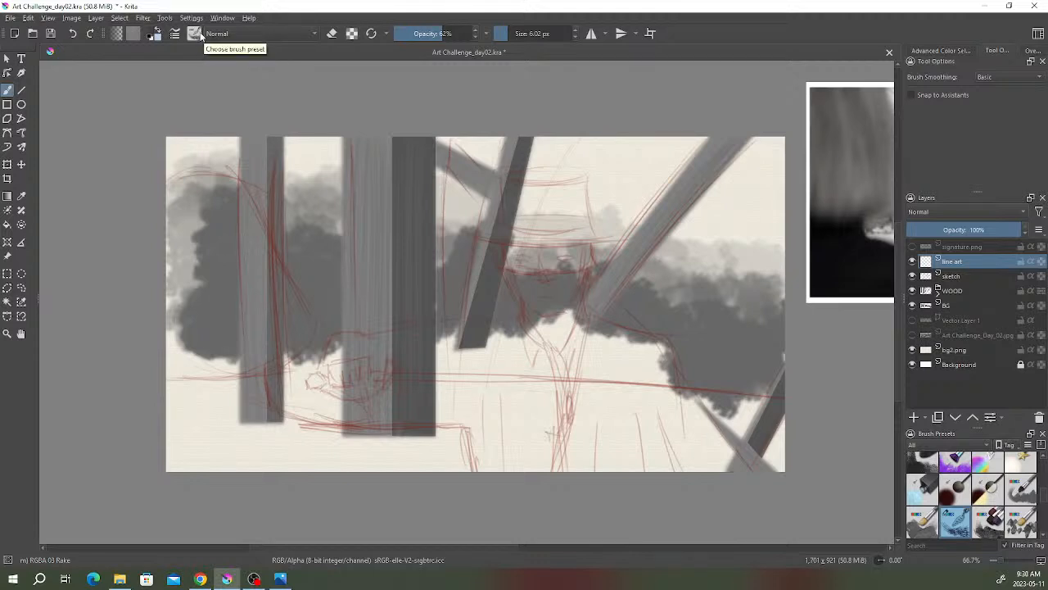
- Compare the pencil and sketching brush presets and choose c) SK2-01 2B Details
{"action": "left_click", "coordinate": [195, 34]}
{"action": "scroll", "coordinate": [291, 184], "scroll_direction": "down", "scroll_amount": 5}
{"action": "scroll", "coordinate": [295, 186], "scroll_direction": "up", "scroll_amount": 3}
{"action": "scroll", "coordinate": [295, 183], "scroll_direction": "up", "scroll_amount": 1}
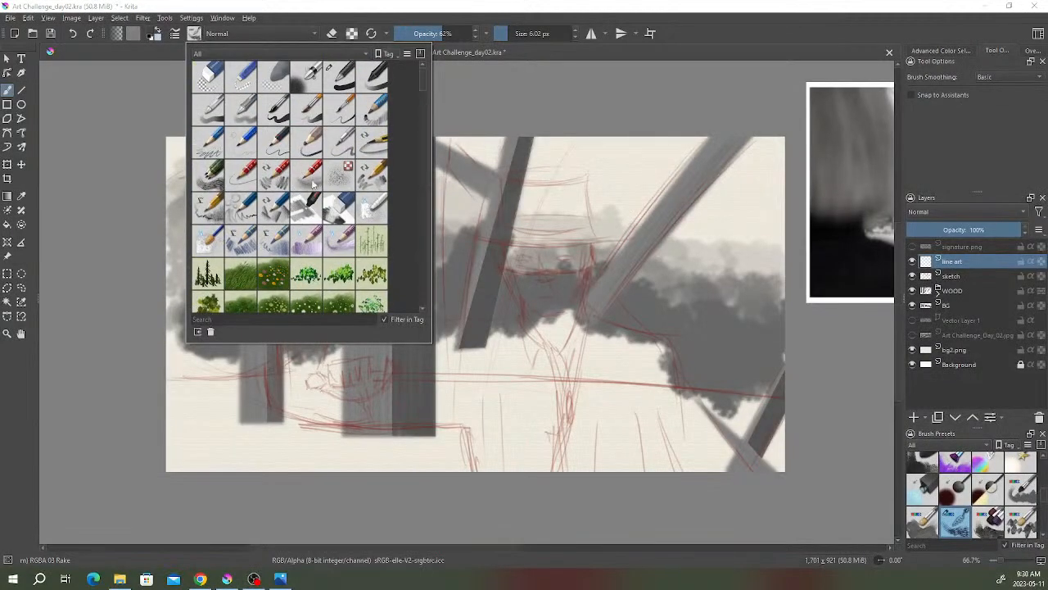
{"action": "left_click", "coordinate": [246, 182]}
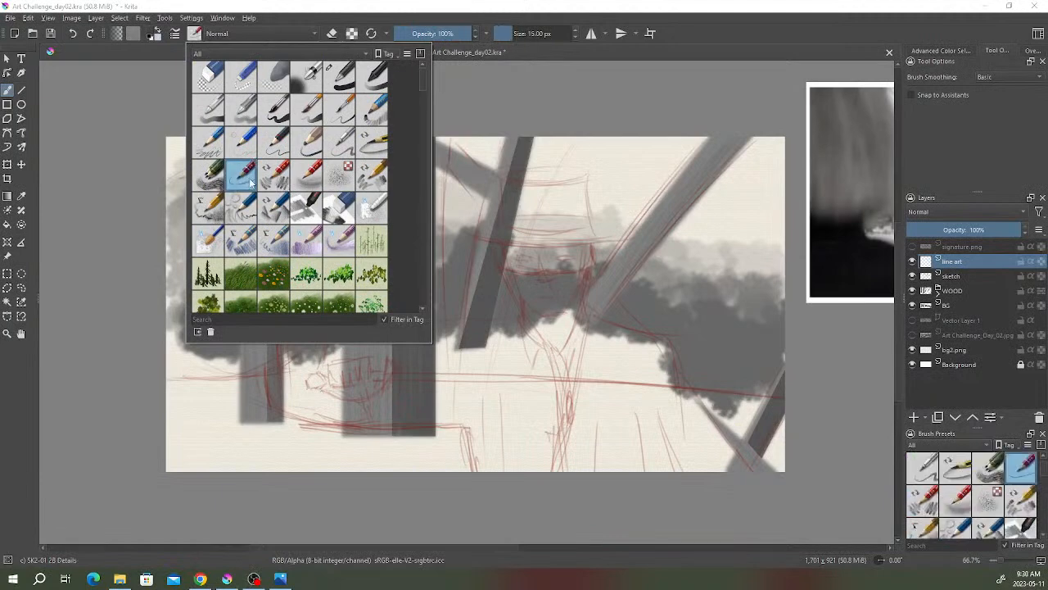
{"action": "left_click", "coordinate": [275, 180]}
{"action": "left_click", "coordinate": [309, 179]}
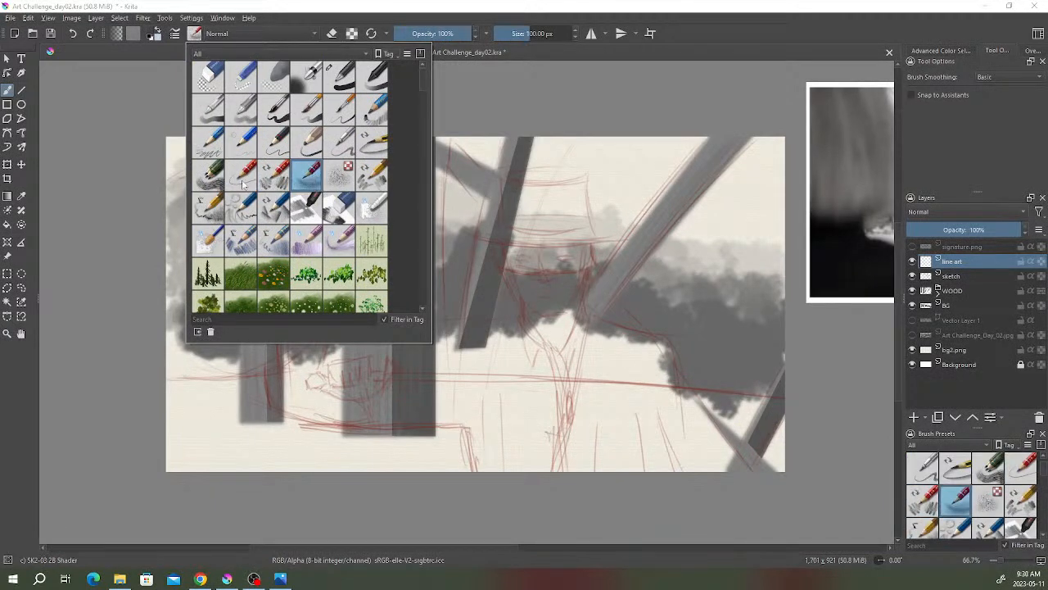
{"action": "left_click", "coordinate": [243, 183]}
{"action": "left_click", "coordinate": [273, 181]}
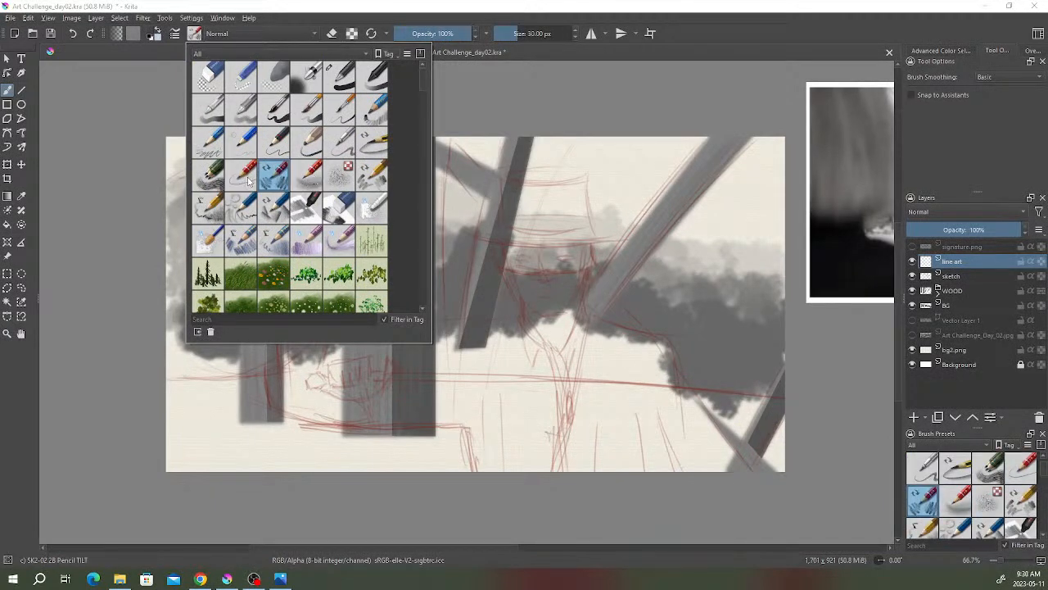
{"action": "left_click", "coordinate": [243, 208]}
{"action": "left_click", "coordinate": [275, 207]}
{"action": "left_click", "coordinate": [308, 208]}
{"action": "left_click", "coordinate": [339, 208]}
{"action": "left_click", "coordinate": [247, 180]}
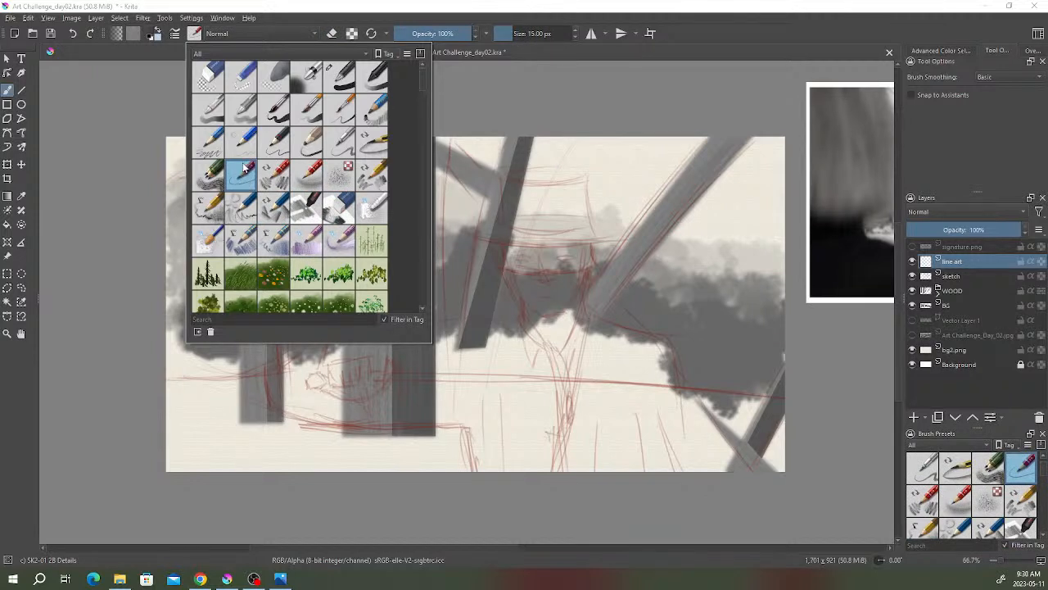
{"action": "mouse_move", "coordinate": [239, 180]}
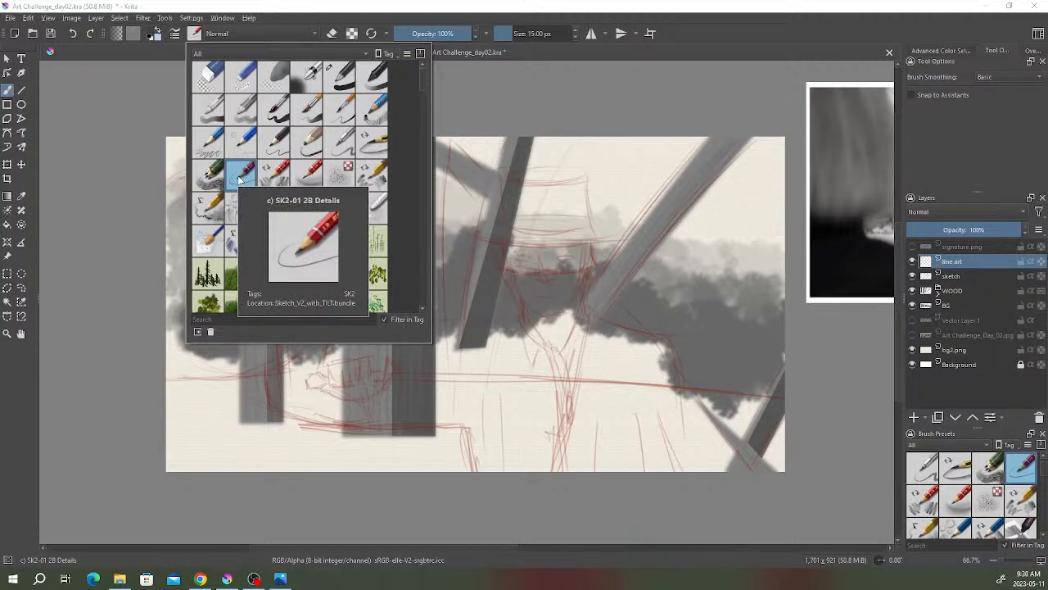
{"action": "left_click", "coordinate": [281, 17]}
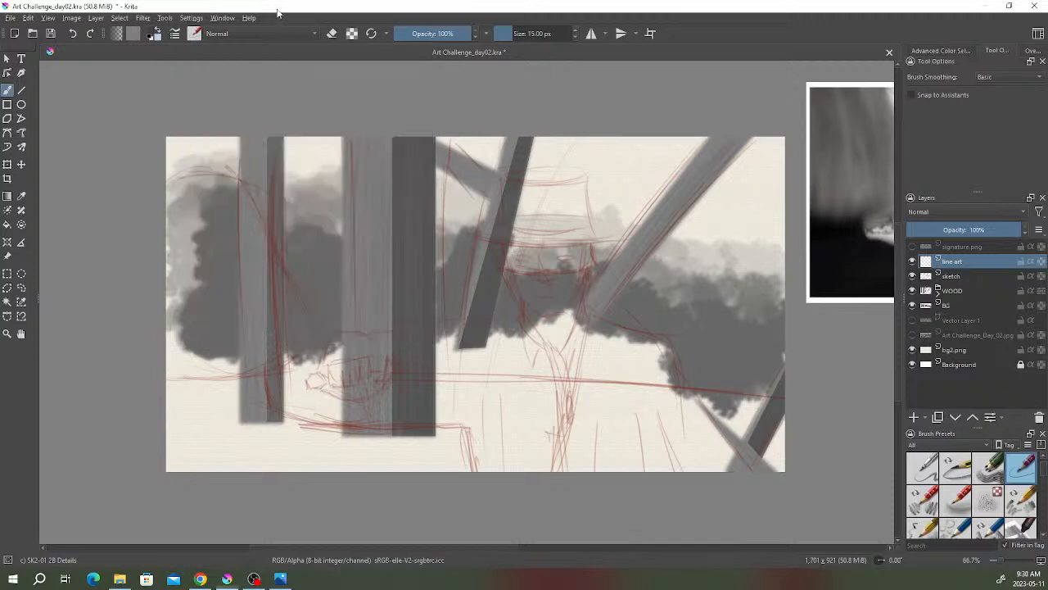
- Darken the foreground colour to near-black for the line art
{"action": "right_click", "coordinate": [556, 167]}
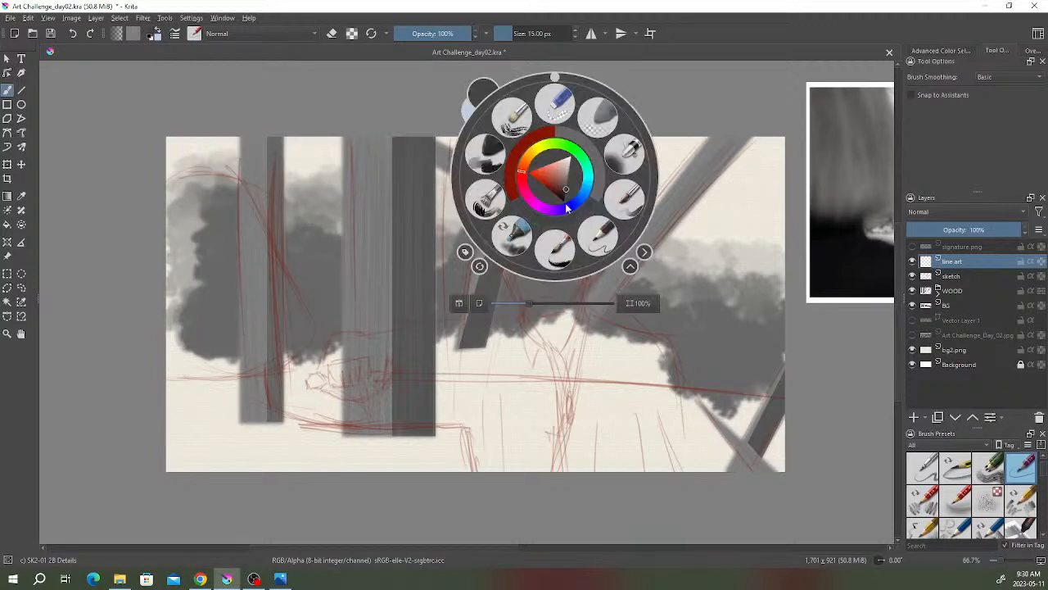
{"action": "left_click_drag", "start_coordinate": [566, 193], "coordinate": [569, 197]}
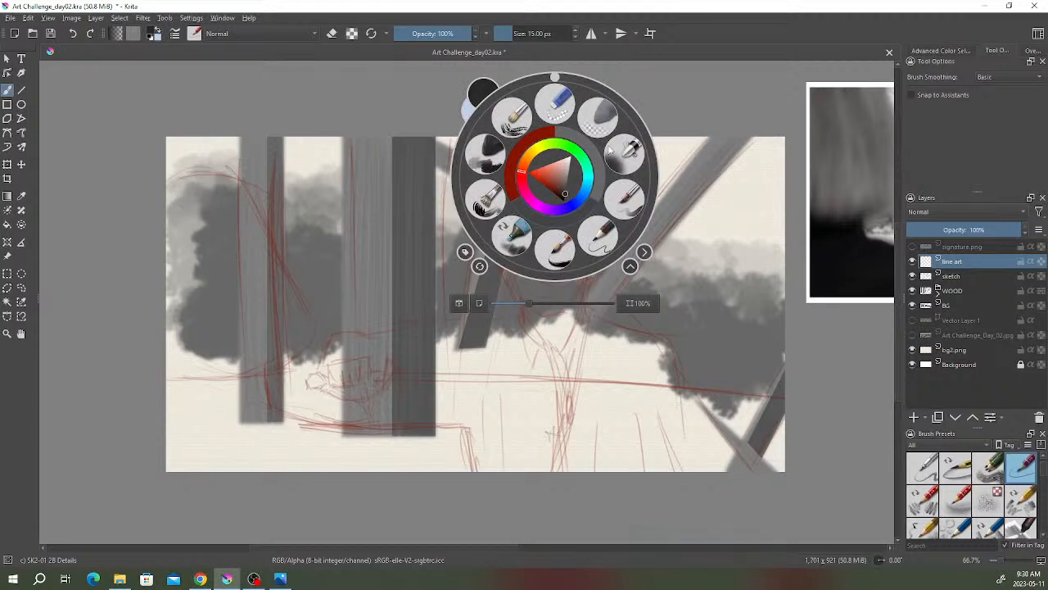
{"action": "left_click", "coordinate": [666, 114]}
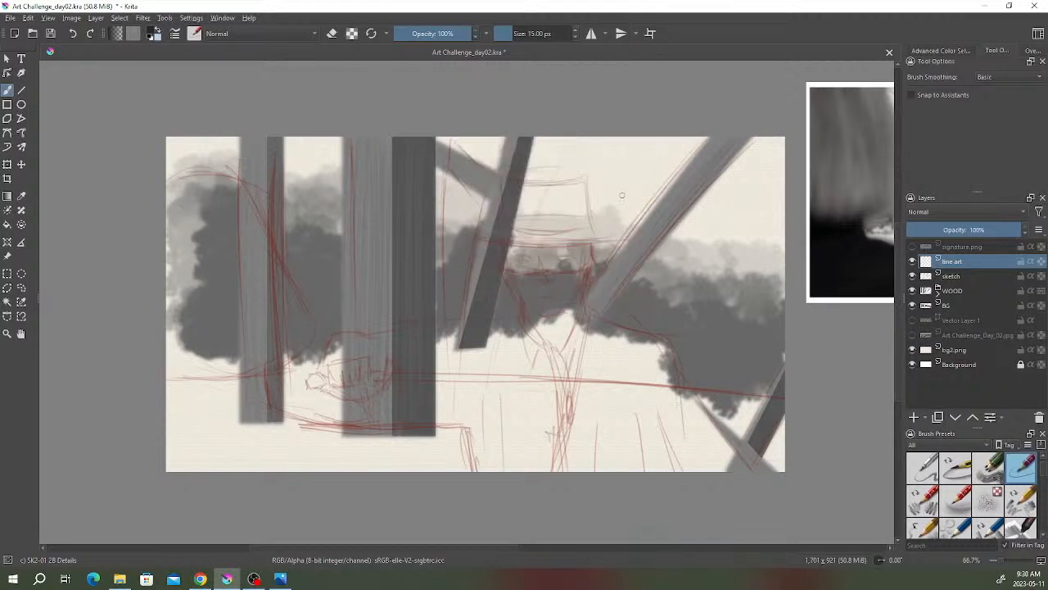
- Hide the line art, sketch and WOOD layers, leaving the BG foliage visible over the paper background
{"action": "left_click_drag", "start_coordinate": [595, 196], "coordinate": [629, 186]}
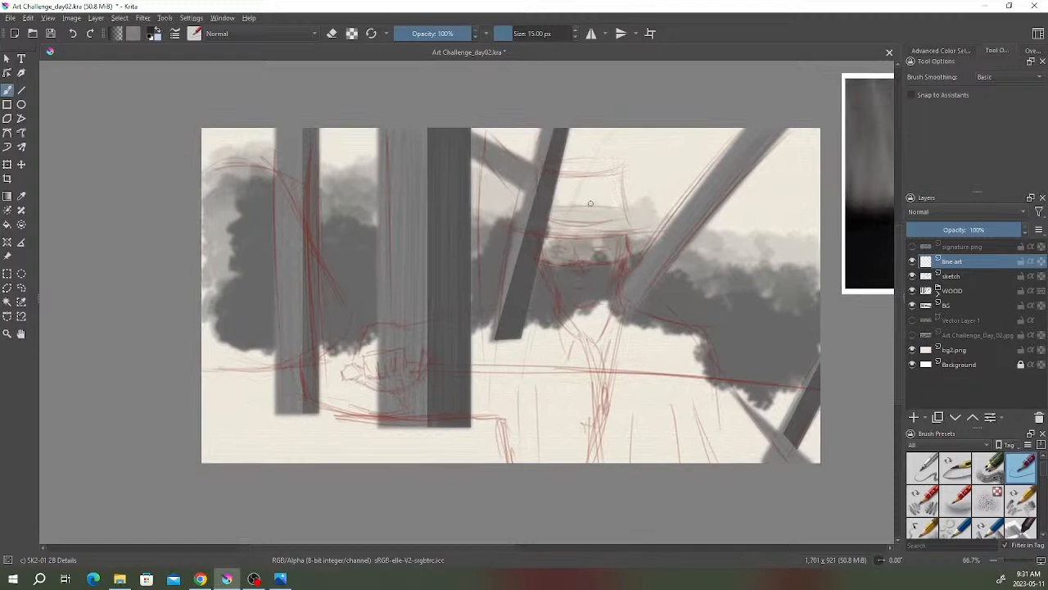
{"action": "scroll", "coordinate": [603, 200], "scroll_direction": "up", "scroll_amount": 1}
{"action": "left_click_drag", "start_coordinate": [604, 198], "coordinate": [578, 159]}
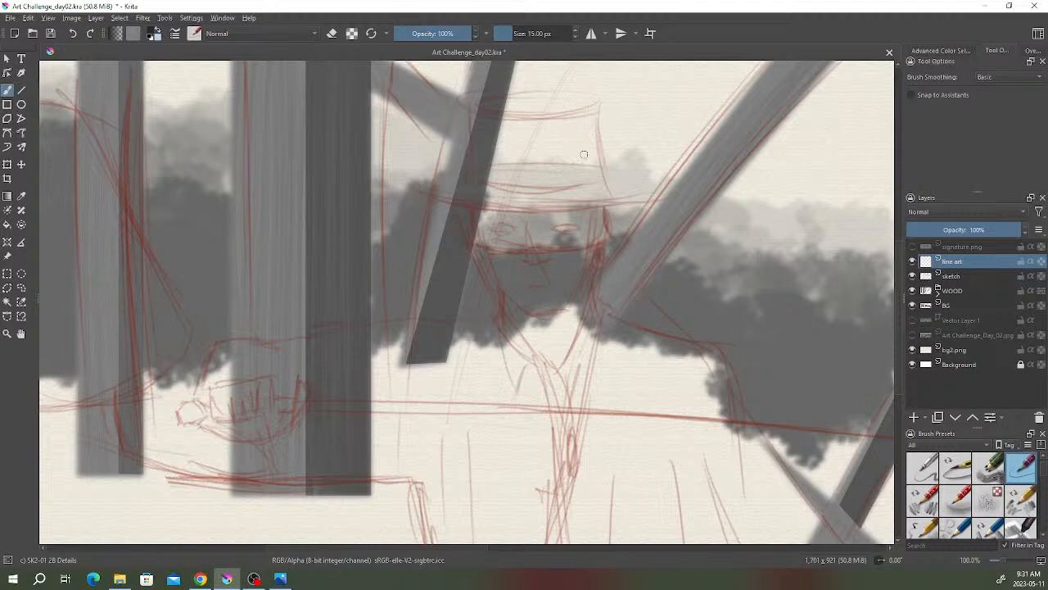
{"action": "scroll", "coordinate": [565, 164], "scroll_direction": "down", "scroll_amount": 1}
{"action": "left_click_drag", "start_coordinate": [582, 211], "coordinate": [573, 249]}
{"action": "left_click", "coordinate": [912, 262]}
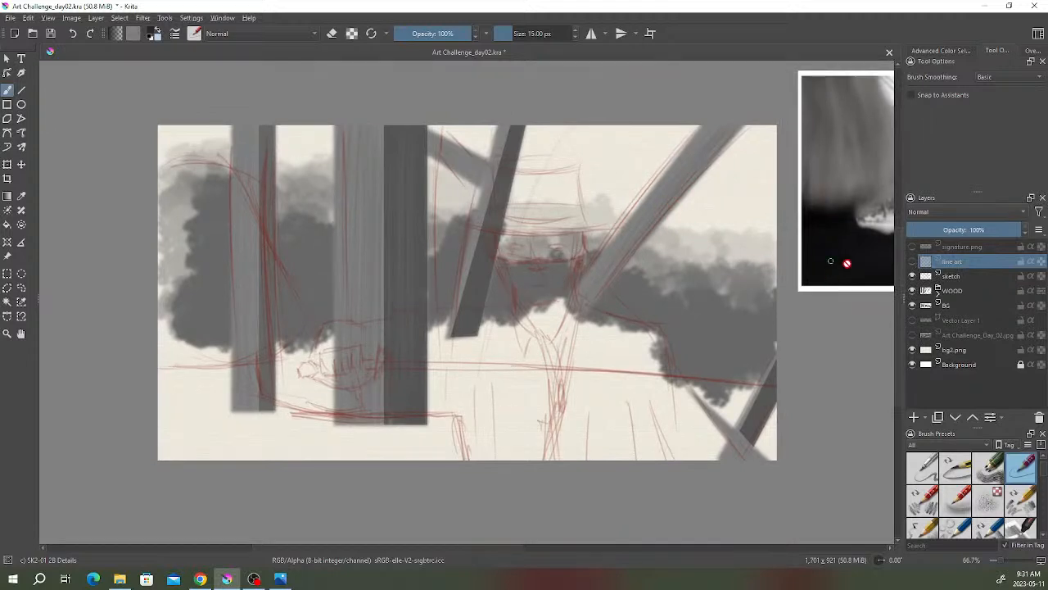
{"action": "left_click", "coordinate": [913, 262]}
{"action": "left_click", "coordinate": [912, 276]}
{"action": "left_click", "coordinate": [912, 261]}
{"action": "left_click", "coordinate": [913, 291]}
- Add a new paint layer directly above BG and choose the D Evergreen - Color brush preset
{"action": "left_click", "coordinate": [950, 305]}
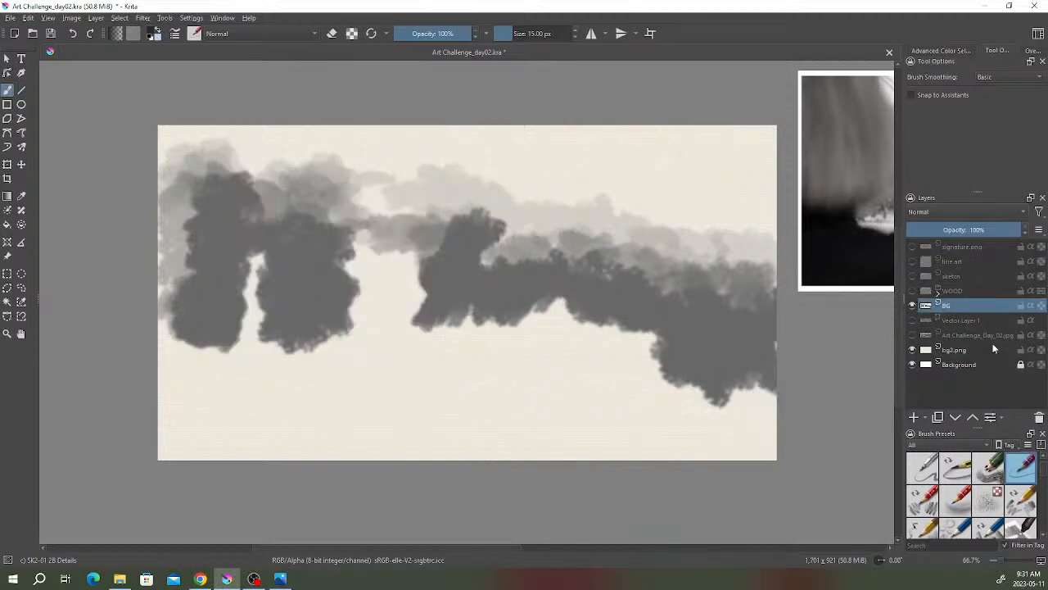
{"action": "left_click", "coordinate": [915, 417]}
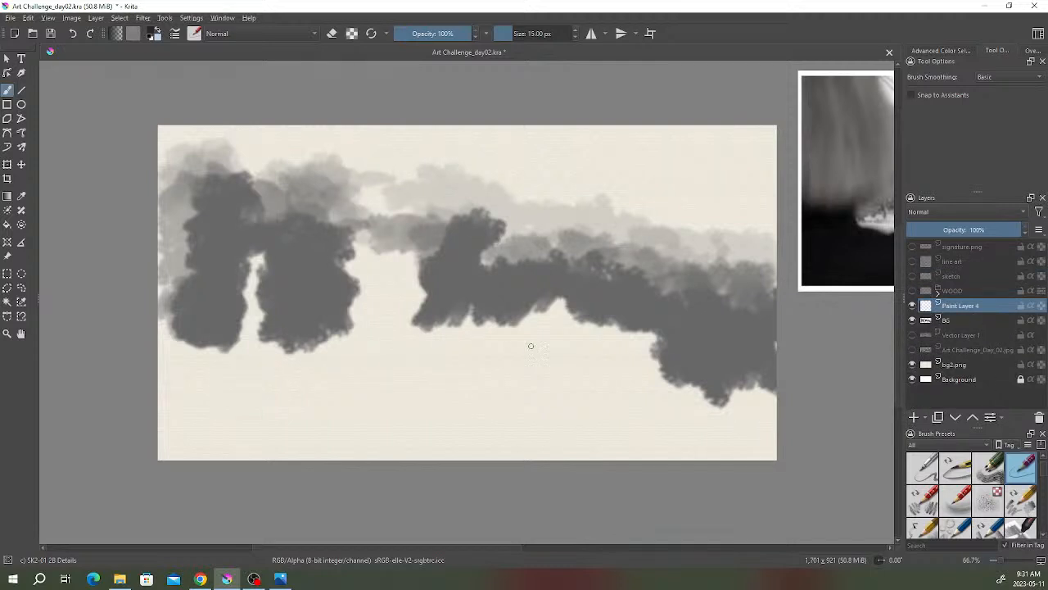
{"action": "left_click", "coordinate": [194, 33]}
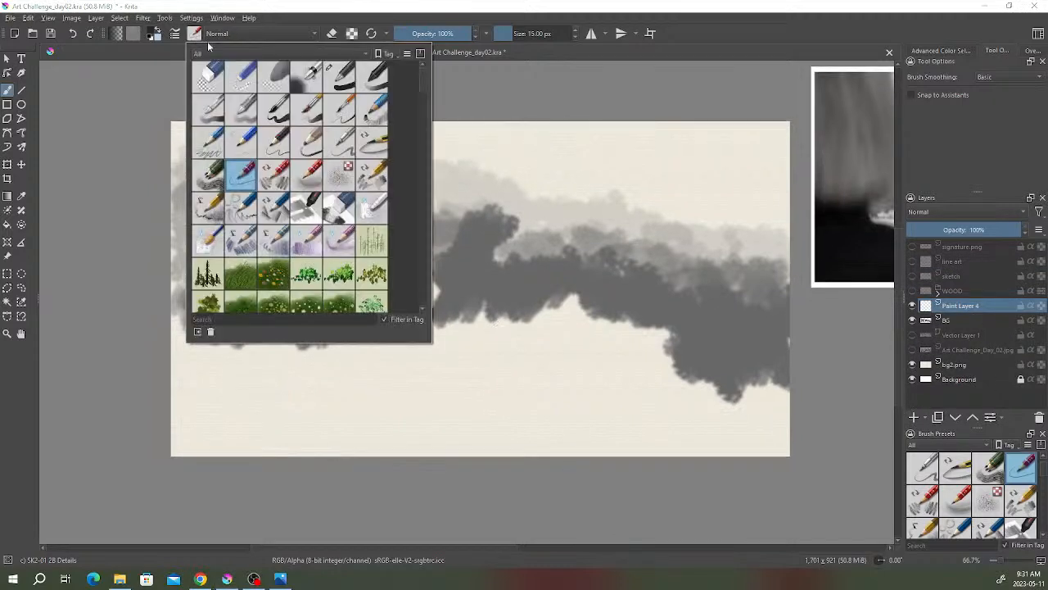
{"action": "scroll", "coordinate": [295, 260], "scroll_direction": "down", "scroll_amount": 5}
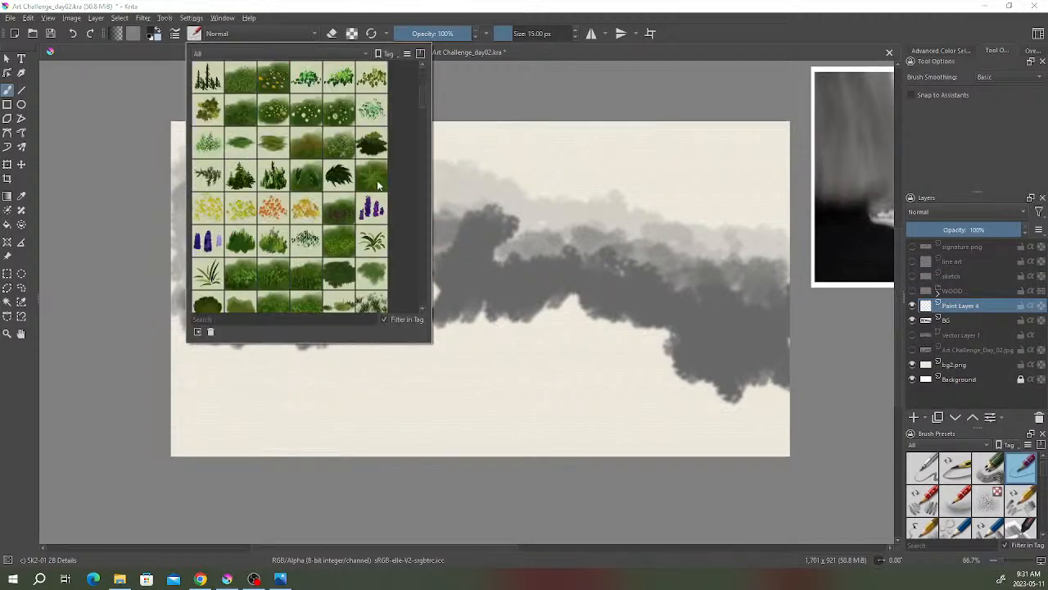
{"action": "left_click", "coordinate": [381, 151]}
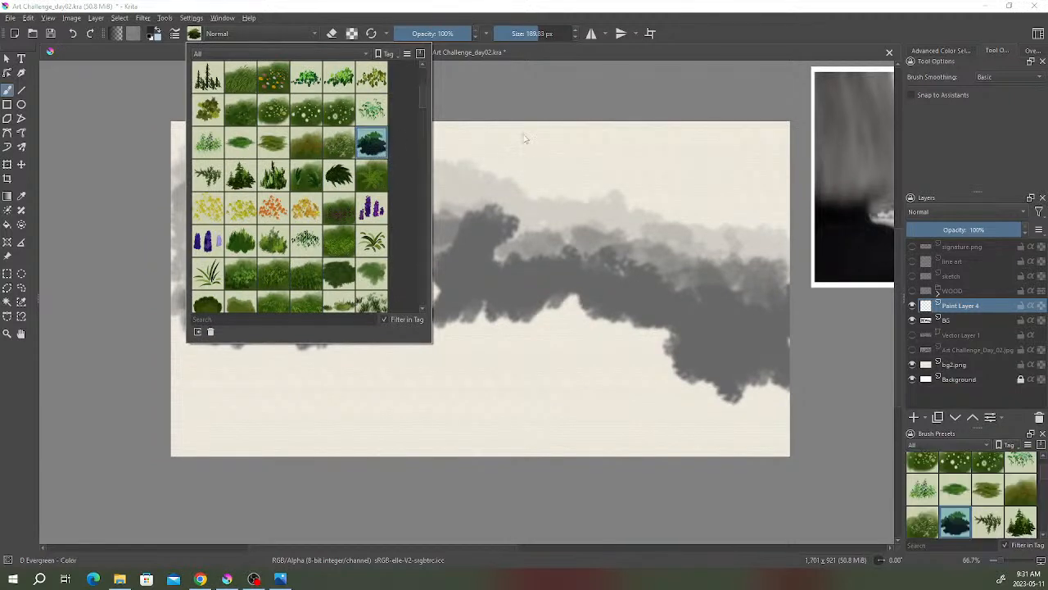
{"action": "left_click", "coordinate": [499, 10]}
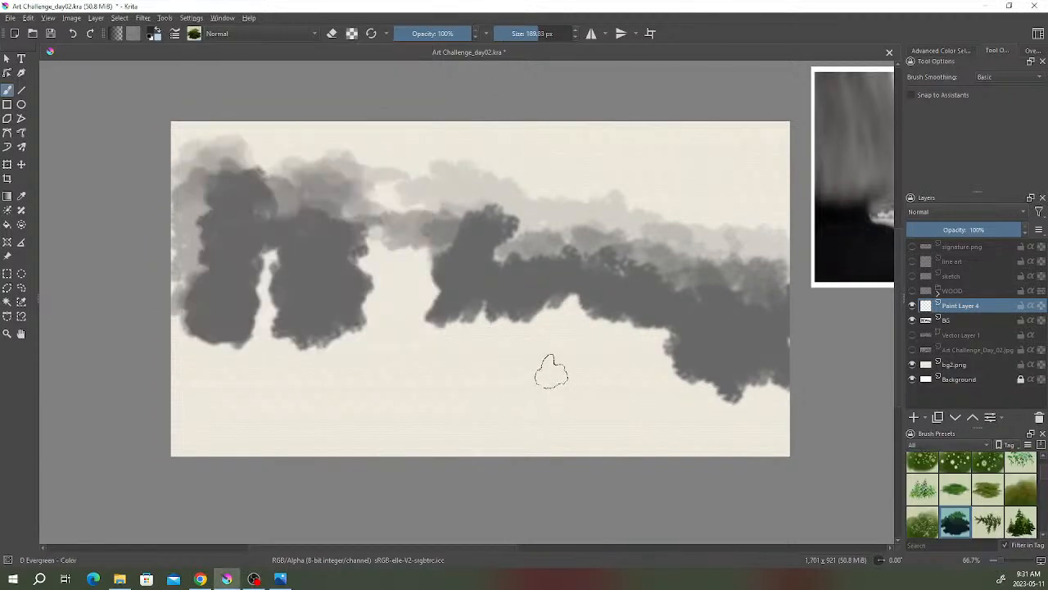
- Paint a trial foliage patch in the empty area below the central bushes, layering black and lighter grey strokes
{"action": "mouse_move", "coordinate": [586, 403]}
{"action": "left_mouse_down"}
{"action": "mouse_move", "coordinate": [636, 393]}
{"action": "mouse_move", "coordinate": [643, 403]}
{"action": "mouse_move", "coordinate": [585, 401]}
{"action": "mouse_move", "coordinate": [568, 414]}
{"action": "mouse_move", "coordinate": [560, 405]}
{"action": "mouse_move", "coordinate": [574, 397]}
{"action": "left_mouse_up"}
{"action": "mouse_move", "coordinate": [549, 400]}
{"action": "left_mouse_down"}
{"action": "mouse_move", "coordinate": [500, 389]}
{"action": "mouse_move", "coordinate": [551, 398]}
{"action": "mouse_move", "coordinate": [490, 400]}
{"action": "mouse_move", "coordinate": [483, 385]}
{"action": "mouse_move", "coordinate": [470, 402]}
{"action": "mouse_move", "coordinate": [539, 394]}
{"action": "mouse_move", "coordinate": [495, 388]}
{"action": "mouse_move", "coordinate": [518, 409]}
{"action": "mouse_move", "coordinate": [649, 413]}
{"action": "left_mouse_up"}
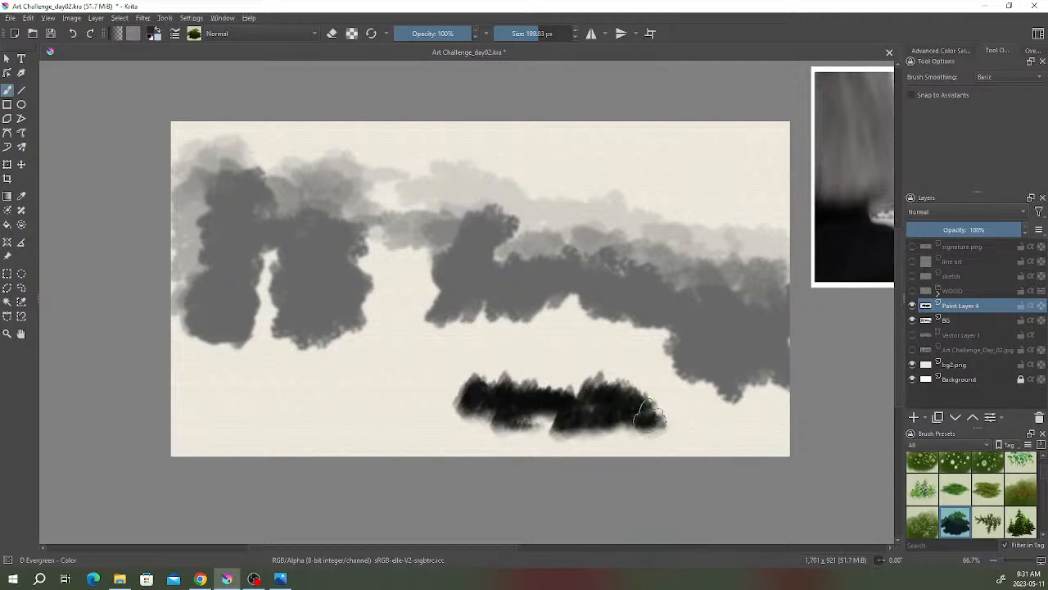
{"action": "right_click", "coordinate": [627, 385]}
{"action": "mouse_move", "coordinate": [644, 404]}
{"action": "left_mouse_down"}
{"action": "mouse_move", "coordinate": [658, 378]}
{"action": "mouse_move", "coordinate": [465, 381]}
{"action": "left_mouse_up"}
{"action": "right_click", "coordinate": [647, 365]}
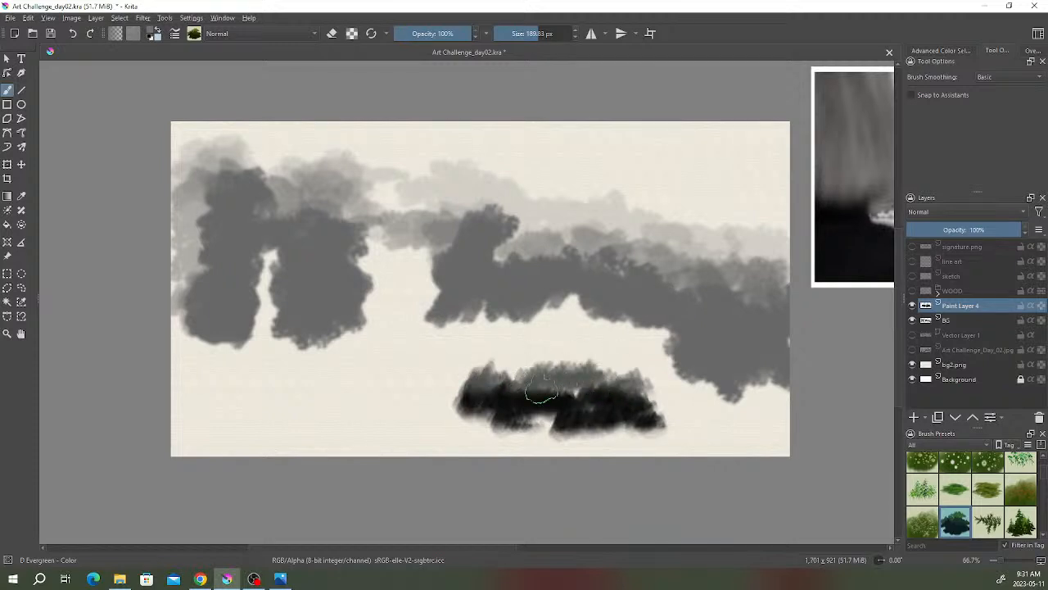
{"action": "right_click", "coordinate": [611, 394]}
{"action": "left_click", "coordinate": [628, 437]}
{"action": "right_click", "coordinate": [627, 435]}
{"action": "mouse_move", "coordinate": [584, 399]}
{"action": "left_mouse_down"}
{"action": "mouse_move", "coordinate": [479, 394]}
{"action": "mouse_move", "coordinate": [525, 409]}
{"action": "mouse_move", "coordinate": [448, 405]}
{"action": "mouse_move", "coordinate": [452, 393]}
{"action": "mouse_move", "coordinate": [498, 401]}
{"action": "mouse_move", "coordinate": [450, 401]}
{"action": "mouse_move", "coordinate": [437, 413]}
{"action": "mouse_move", "coordinate": [464, 406]}
{"action": "mouse_move", "coordinate": [509, 440]}
{"action": "left_mouse_up"}
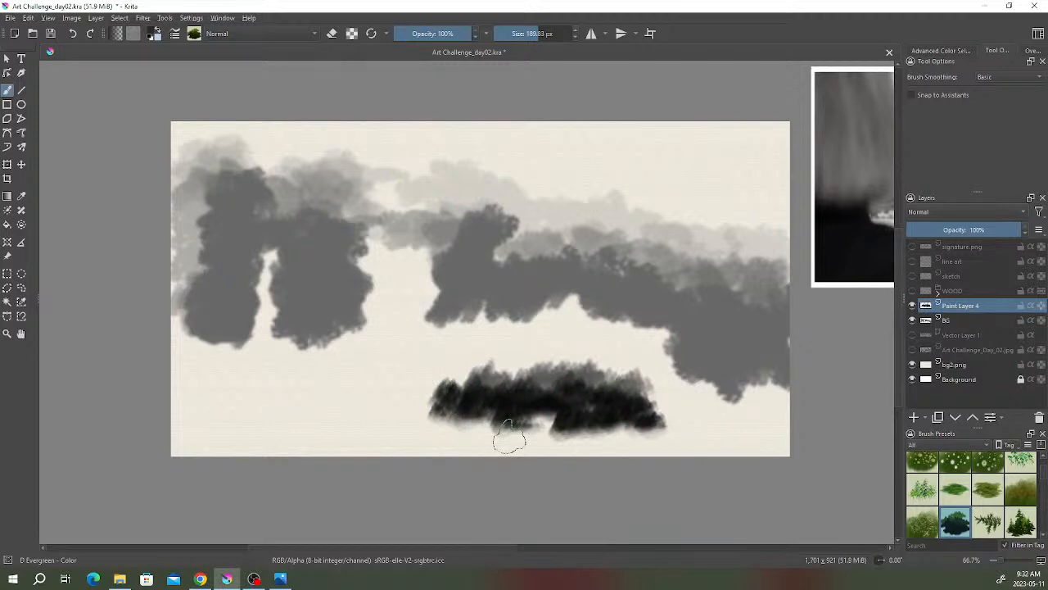
- Enclose the trial foliage patch in a rectangular selection about 723 by 295 px and delete its contents
{"action": "left_click", "coordinate": [7, 274]}
{"action": "mouse_move", "coordinate": [412, 349]}
{"action": "left_mouse_down"}
{"action": "mouse_move", "coordinate": [506, 412]}
{"action": "mouse_move", "coordinate": [674, 459]}
{"action": "left_mouse_up"}
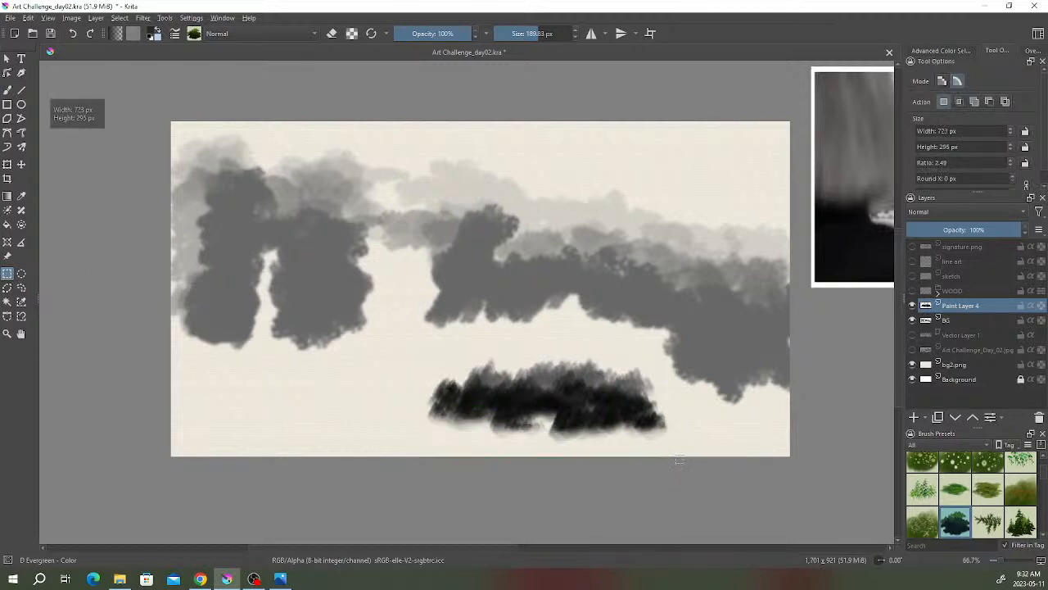
{"action": "key", "text": "Delete"}
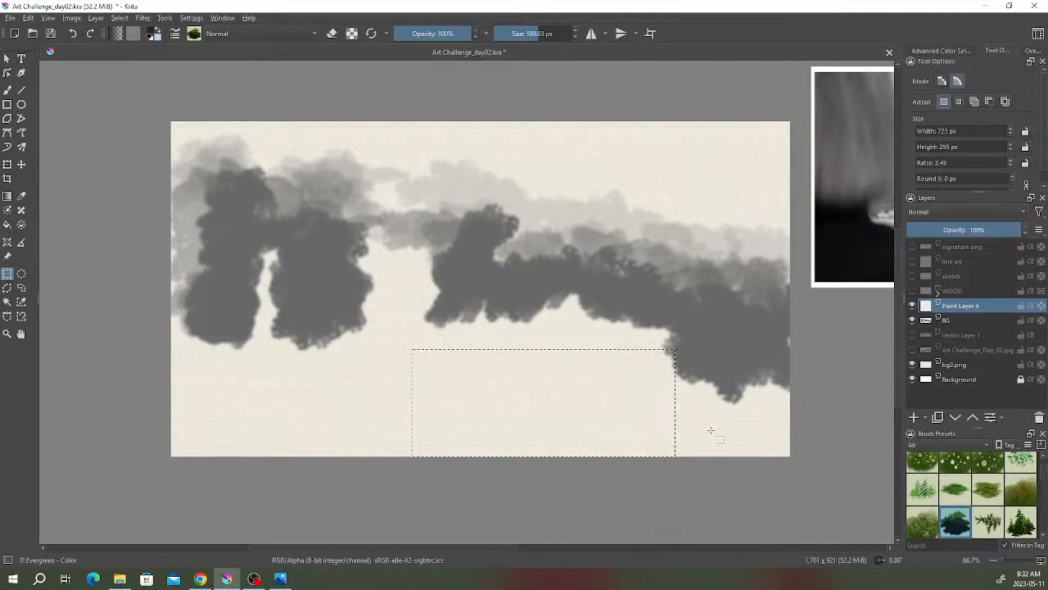
- Clear the rectangular selection and activate the Freehand Brush tool
{"action": "left_click", "coordinate": [720, 434]}
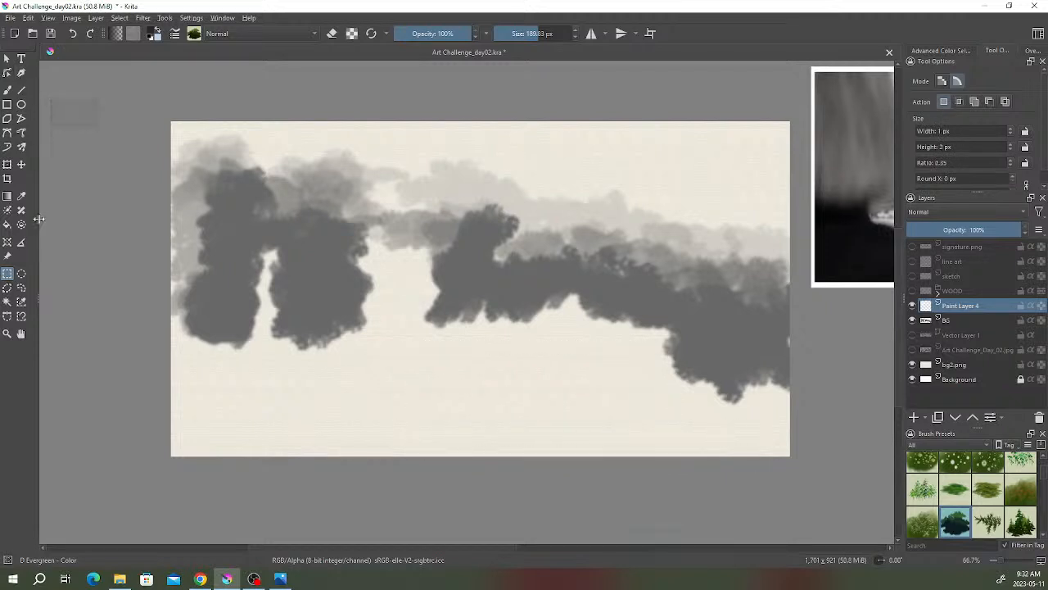
{"action": "left_click", "coordinate": [21, 164]}
{"action": "left_click", "coordinate": [7, 91]}
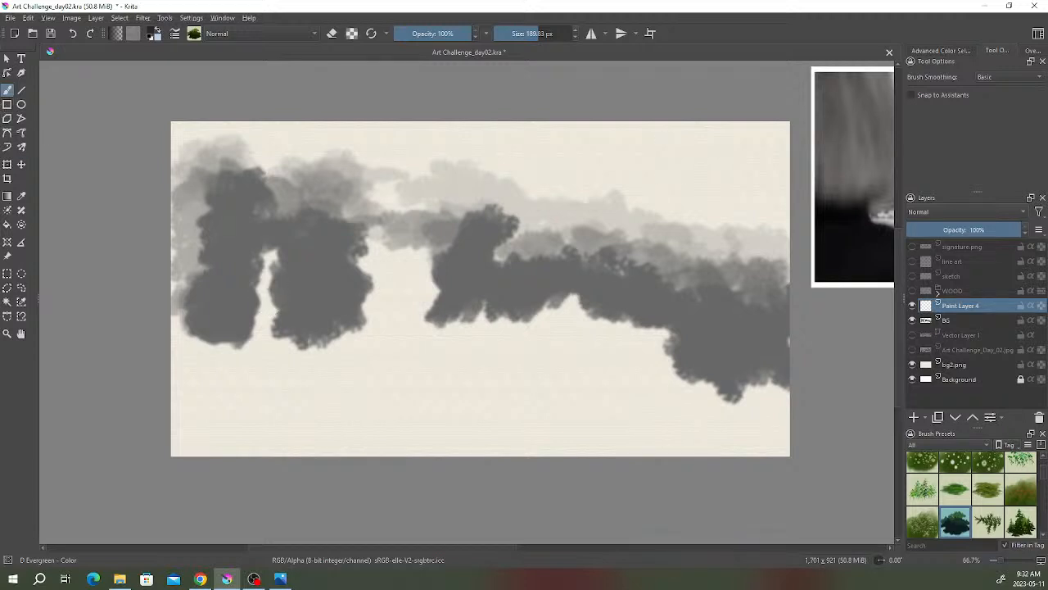
- Switch to Chrome, browse the posts on the artist's Instagram profile, and return to Krita
{"action": "left_click", "coordinate": [200, 579]}
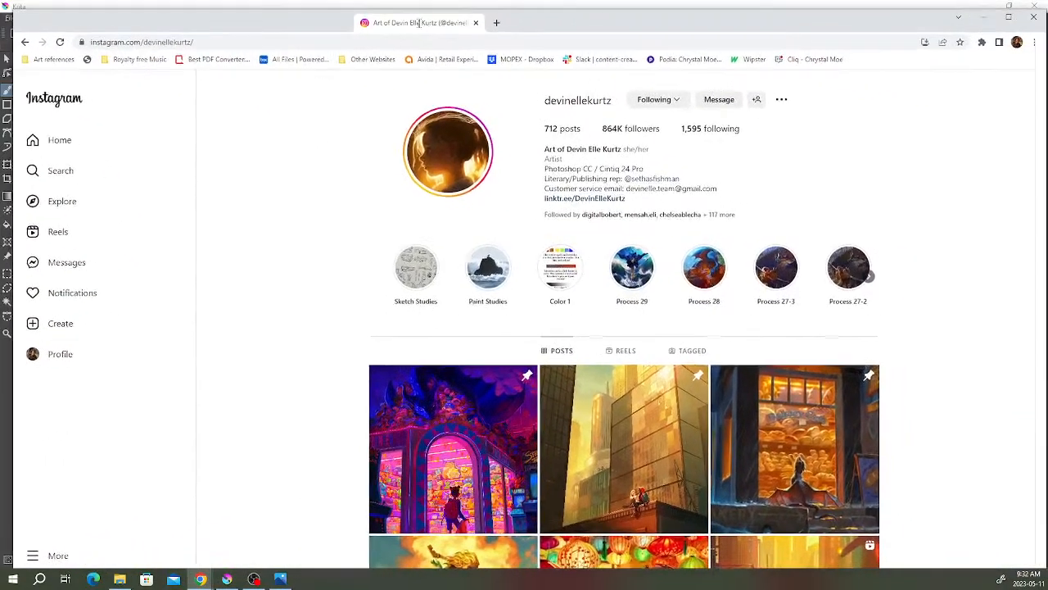
{"action": "left_click_drag", "start_coordinate": [419, 23], "coordinate": [416, 22]}
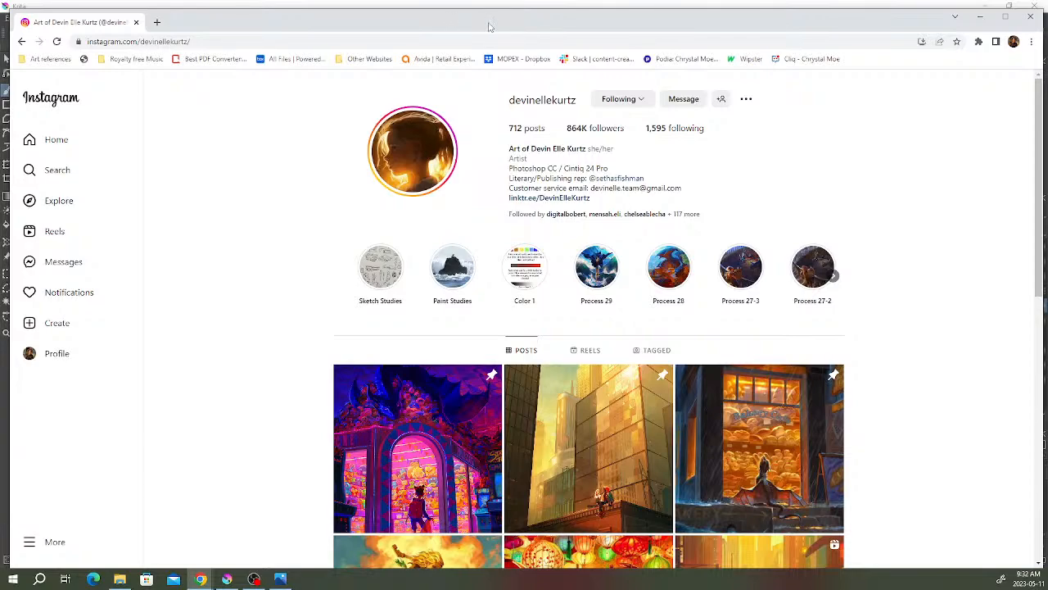
{"action": "mouse_move", "coordinate": [513, 22]}
{"action": "left_mouse_down"}
{"action": "mouse_move", "coordinate": [493, 21]}
{"action": "mouse_move", "coordinate": [522, 19]}
{"action": "left_mouse_up"}
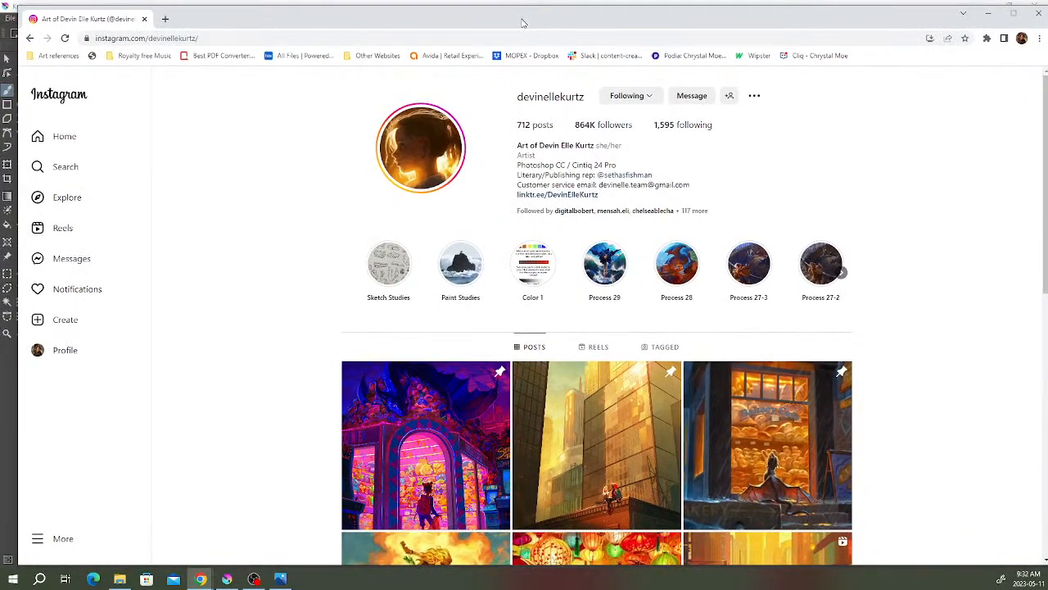
{"action": "scroll", "coordinate": [905, 332], "scroll_direction": "down", "scroll_amount": 4}
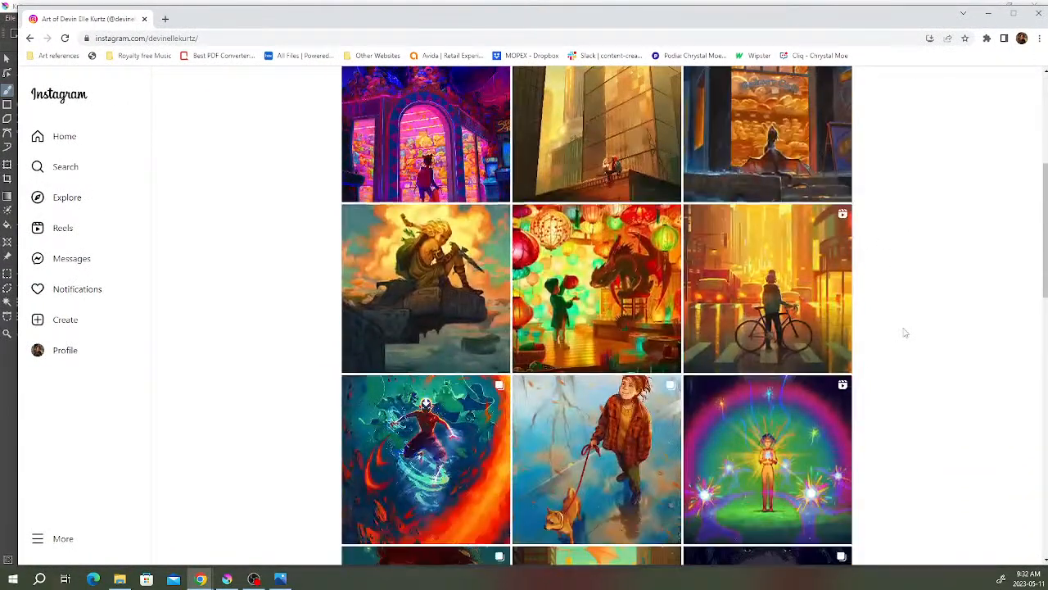
{"action": "scroll", "coordinate": [903, 332], "scroll_direction": "up", "scroll_amount": 5}
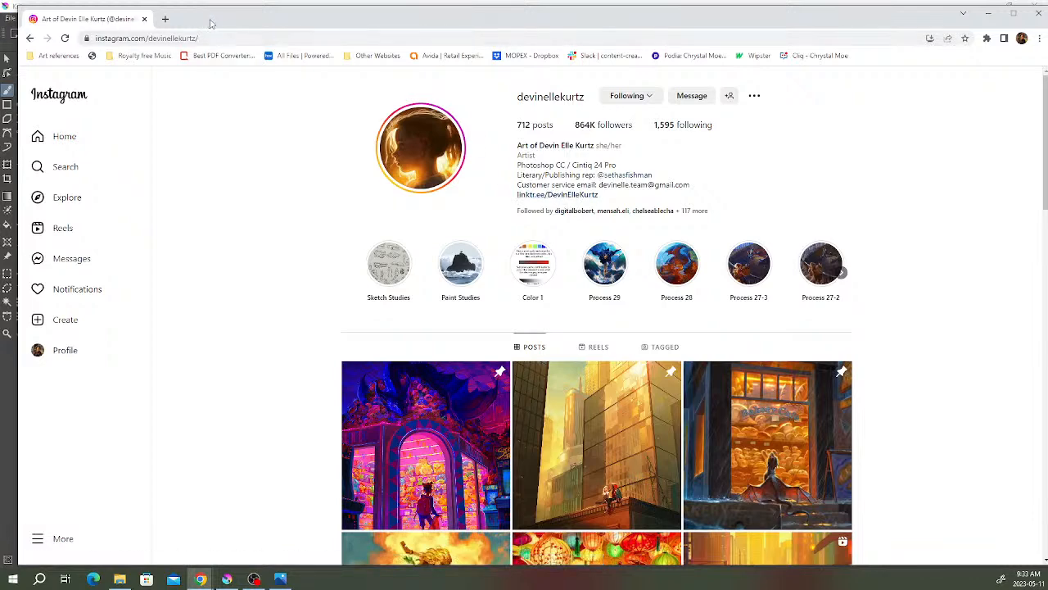
{"action": "key", "text": "alt+Tab"}
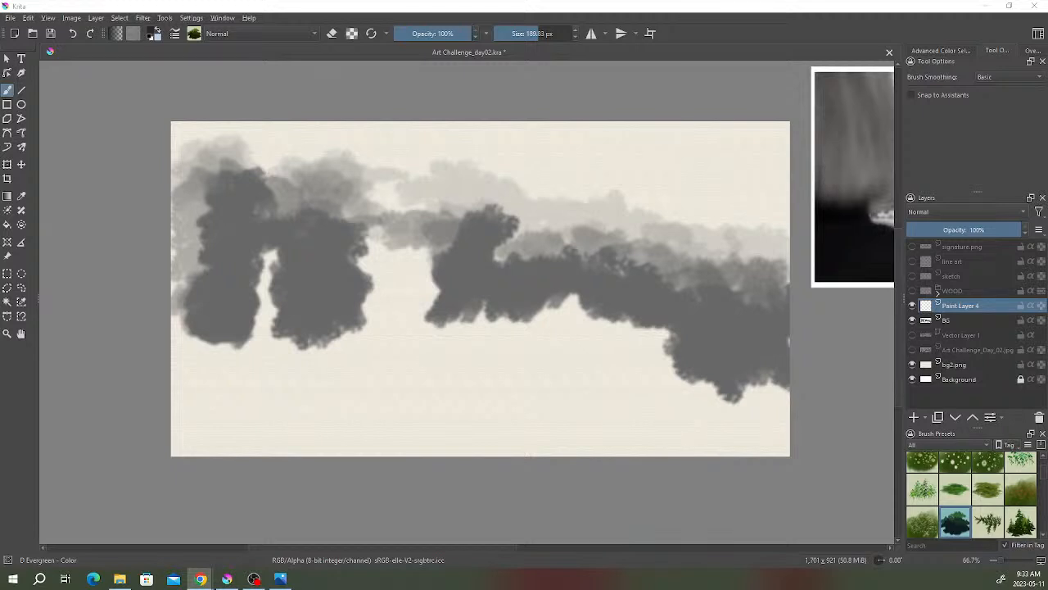
- Show the WOOD, sketch and line art layers, select line art, and choose the SK2-01 2B Details brush preset
{"action": "left_click_drag", "start_coordinate": [912, 291], "coordinate": [913, 262]}
{"action": "left_click", "coordinate": [960, 261]}
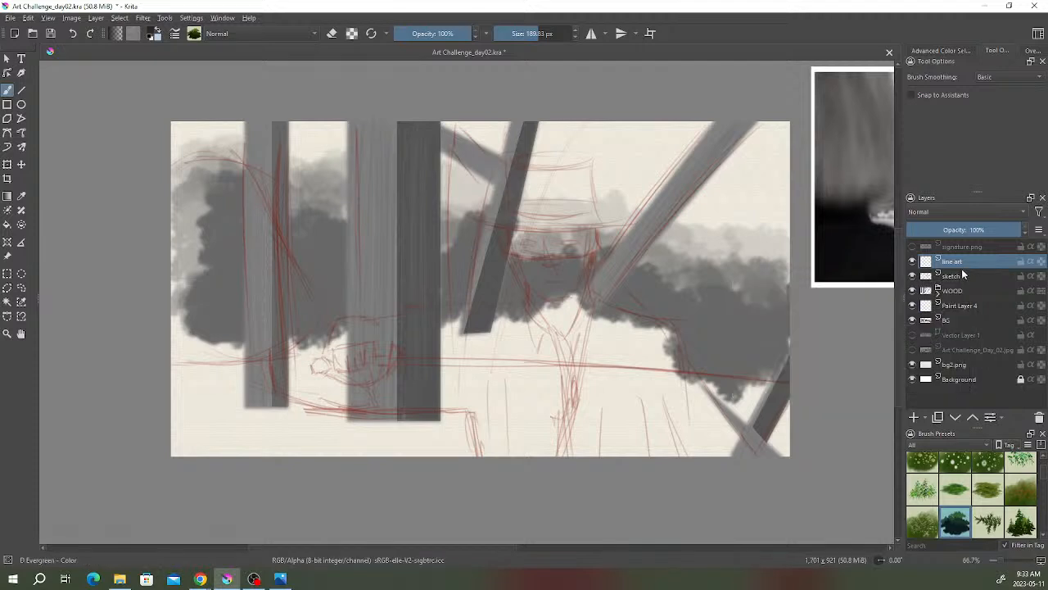
{"action": "left_click", "coordinate": [195, 36]}
{"action": "left_click_drag", "start_coordinate": [418, 95], "coordinate": [421, 69]}
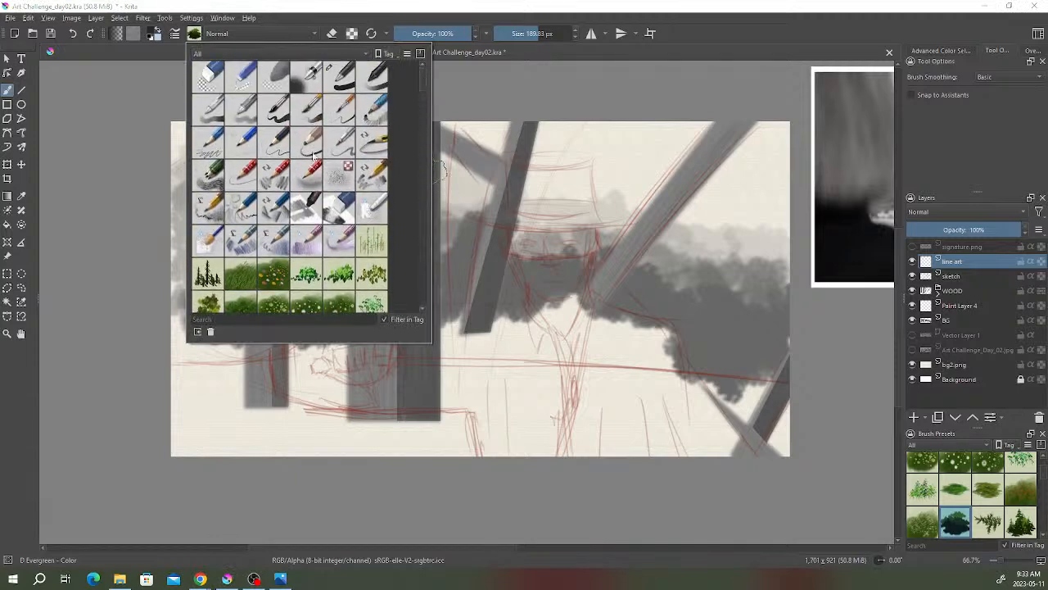
{"action": "left_click", "coordinate": [244, 177]}
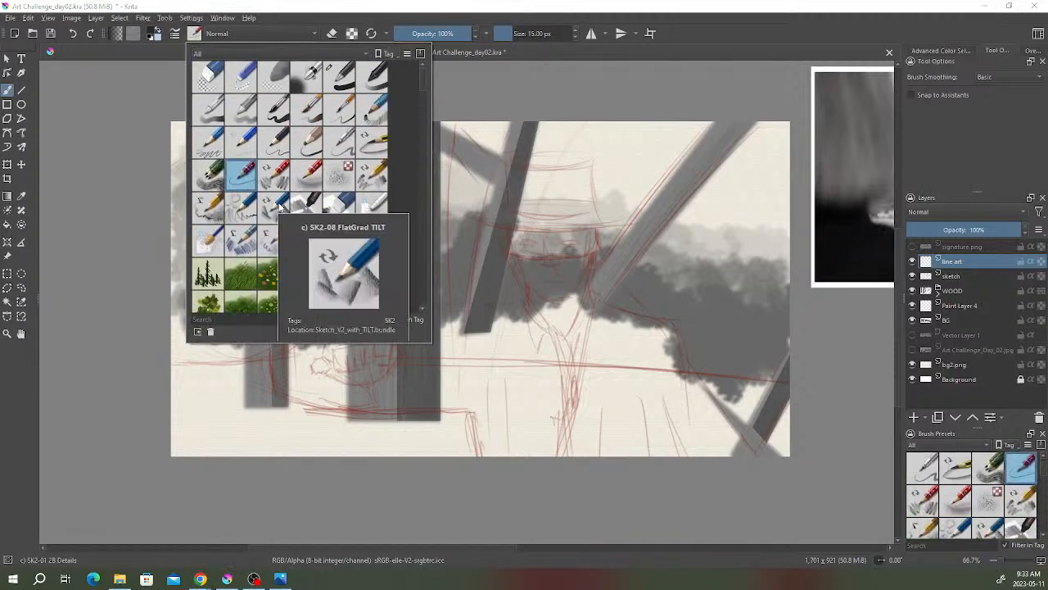
{"action": "left_click", "coordinate": [197, 33]}
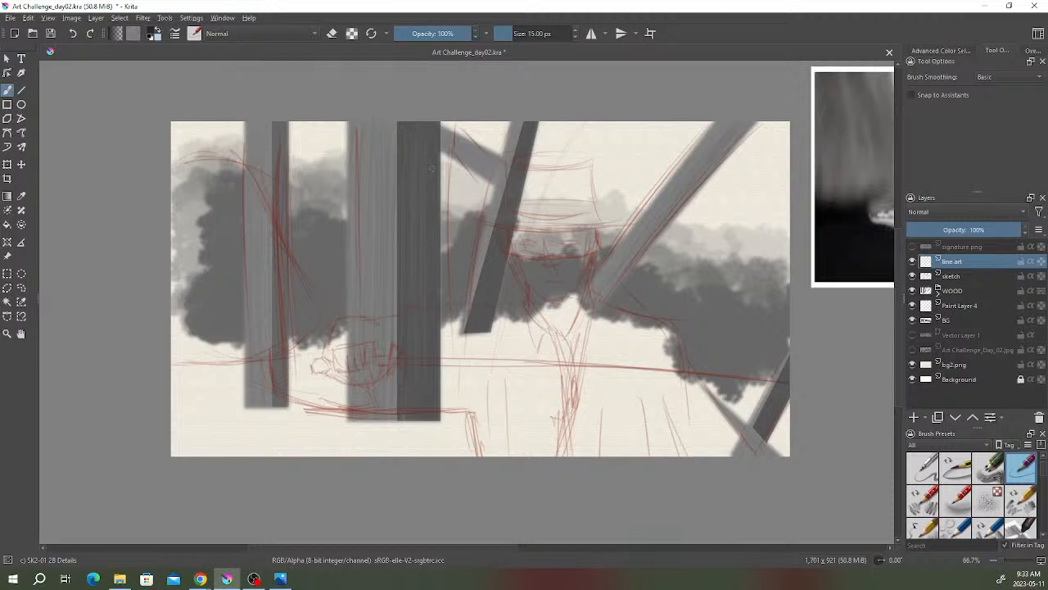
- Test the 2B Details brush with scribbles in the empty area beside the hat and undo them
{"action": "mouse_move", "coordinate": [530, 323]}
{"action": "left_mouse_down"}
{"action": "mouse_move", "coordinate": [498, 314]}
{"action": "mouse_move", "coordinate": [531, 322]}
{"action": "left_mouse_up"}
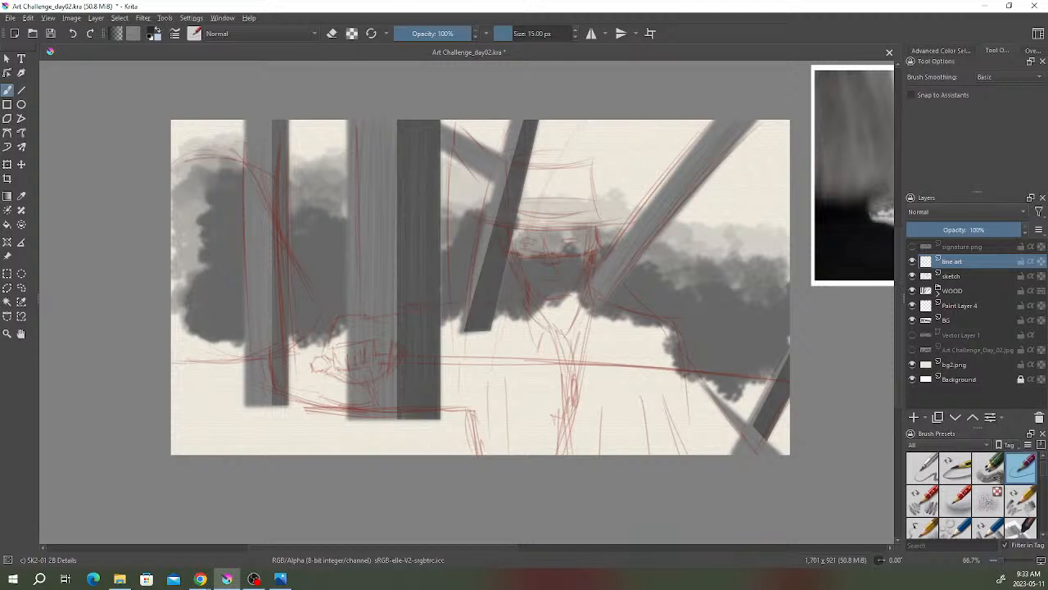
{"action": "left_click_drag", "start_coordinate": [474, 259], "coordinate": [460, 254]}
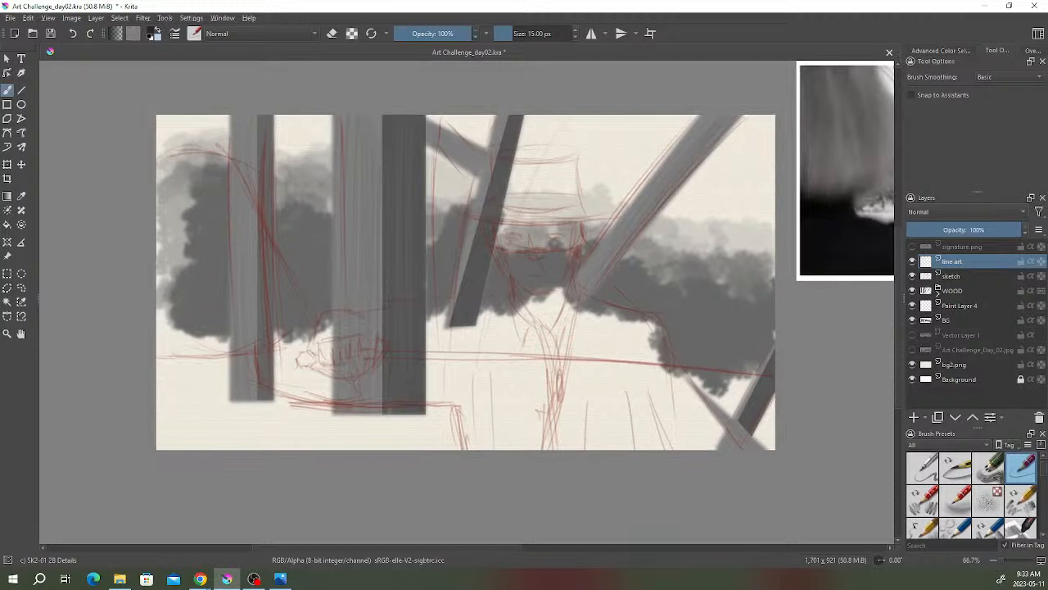
{"action": "scroll", "coordinate": [431, 234], "scroll_direction": "up", "scroll_amount": 1}
{"action": "left_click_drag", "start_coordinate": [431, 233], "coordinate": [445, 223]}
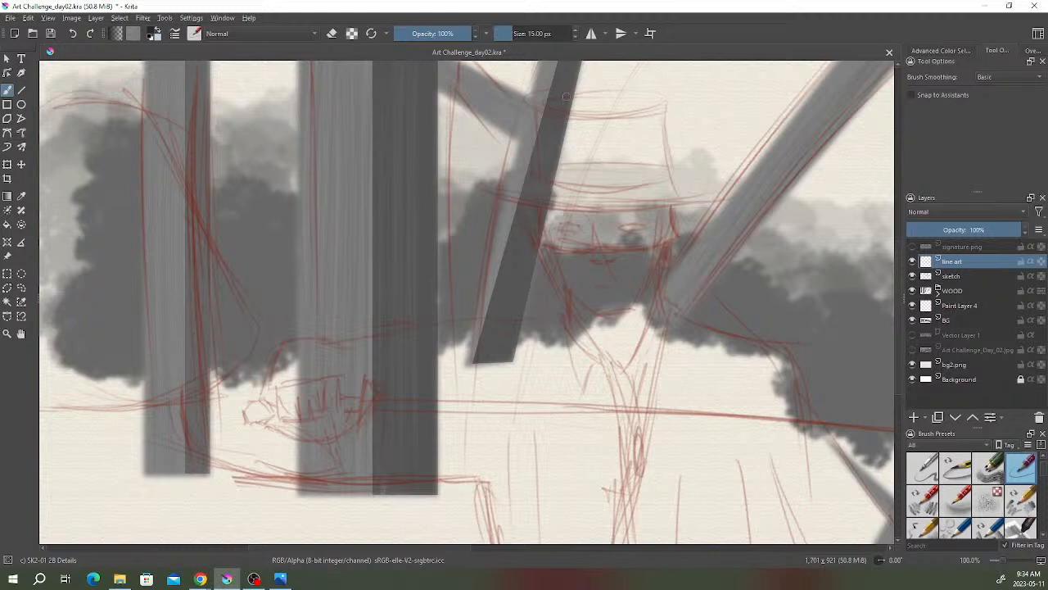
{"action": "left_click_drag", "start_coordinate": [724, 115], "coordinate": [744, 123]}
{"action": "key", "text": "ctrl+z"}
{"action": "mouse_move", "coordinate": [737, 94]}
{"action": "left_mouse_down"}
{"action": "mouse_move", "coordinate": [704, 130]}
{"action": "mouse_move", "coordinate": [770, 92]}
{"action": "mouse_move", "coordinate": [741, 143]}
{"action": "left_mouse_up"}
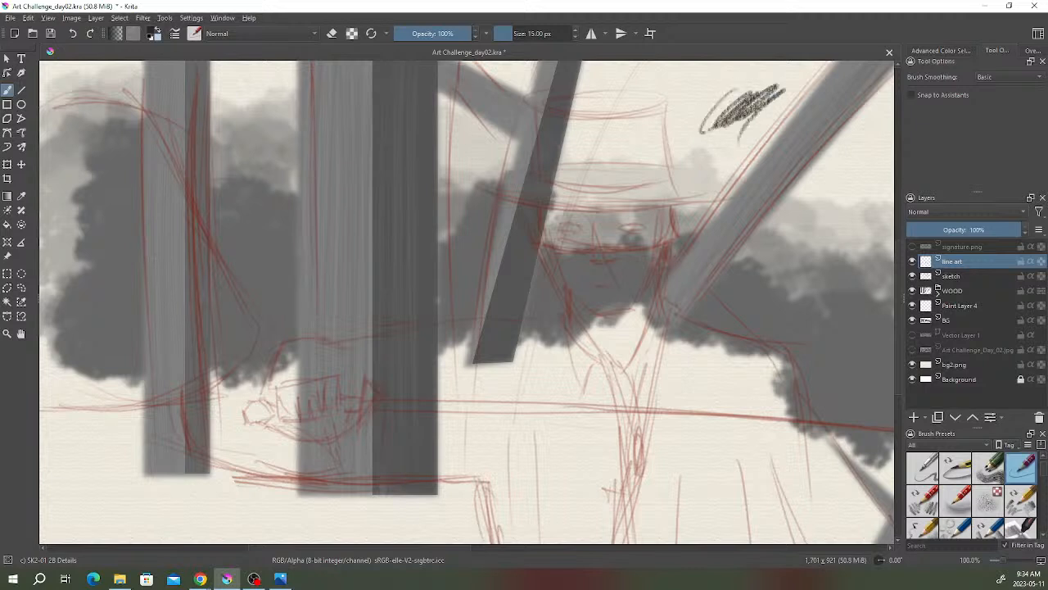
{"action": "key", "text": "ctrl+z"}
- Try the Pencil-3 Large 4B preset with a few strokes beside the hat and undo them
{"action": "left_click", "coordinate": [197, 36]}
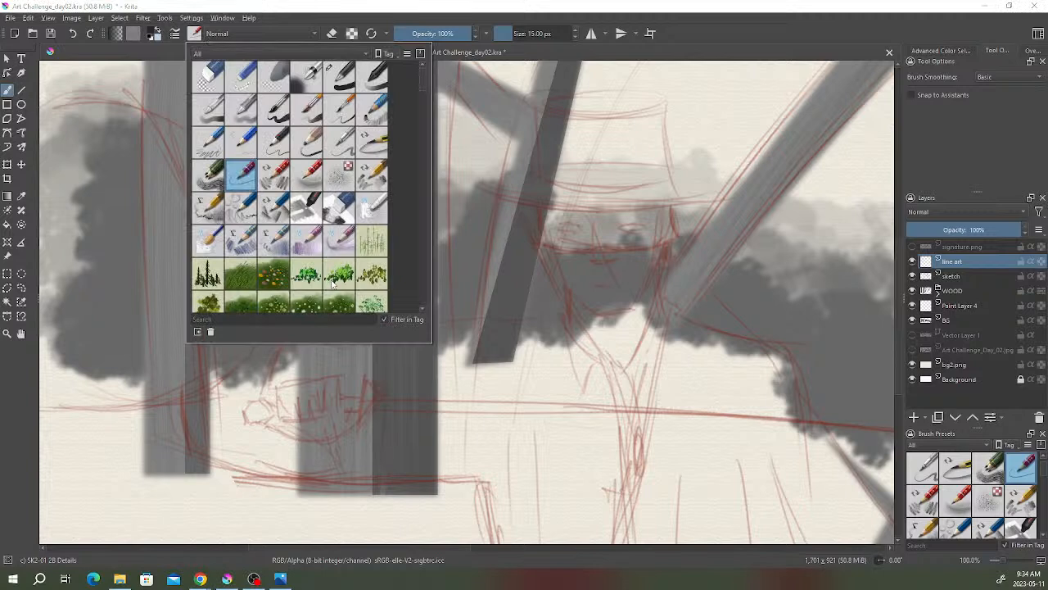
{"action": "left_click", "coordinate": [311, 146]}
{"action": "left_click_drag", "start_coordinate": [724, 108], "coordinate": [774, 102]}
{"action": "left_click_drag", "start_coordinate": [737, 140], "coordinate": [814, 88]}
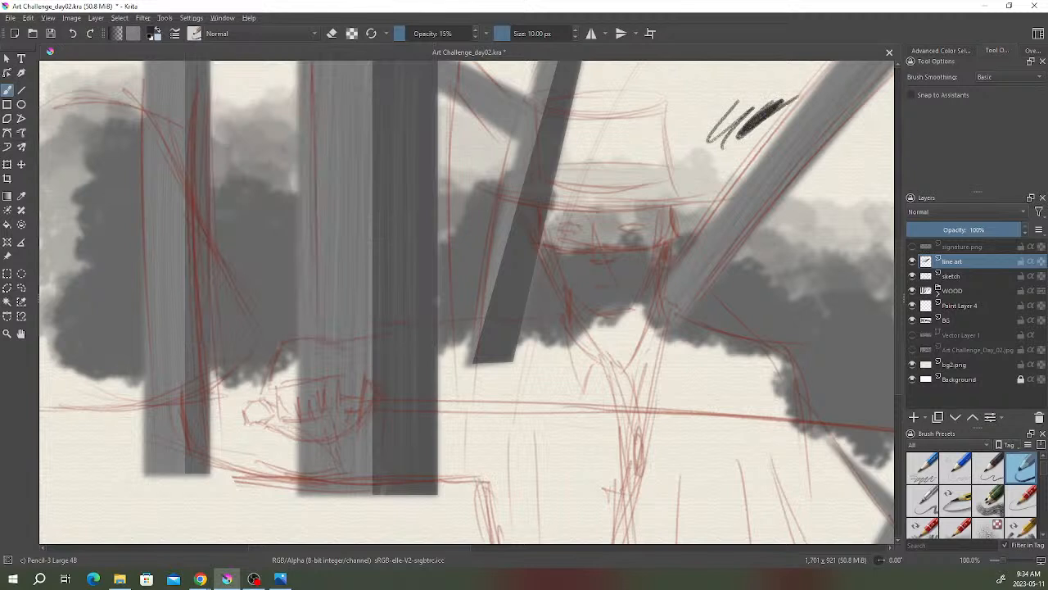
{"action": "key", "text": "ctrl+z"}
{"action": "key", "text": "ctrl+z"}
{"action": "key", "text": "ctrl+z"}
- Try the Pencil-2 preset with a few strokes beside the hat and undo them
{"action": "left_click", "coordinate": [195, 33]}
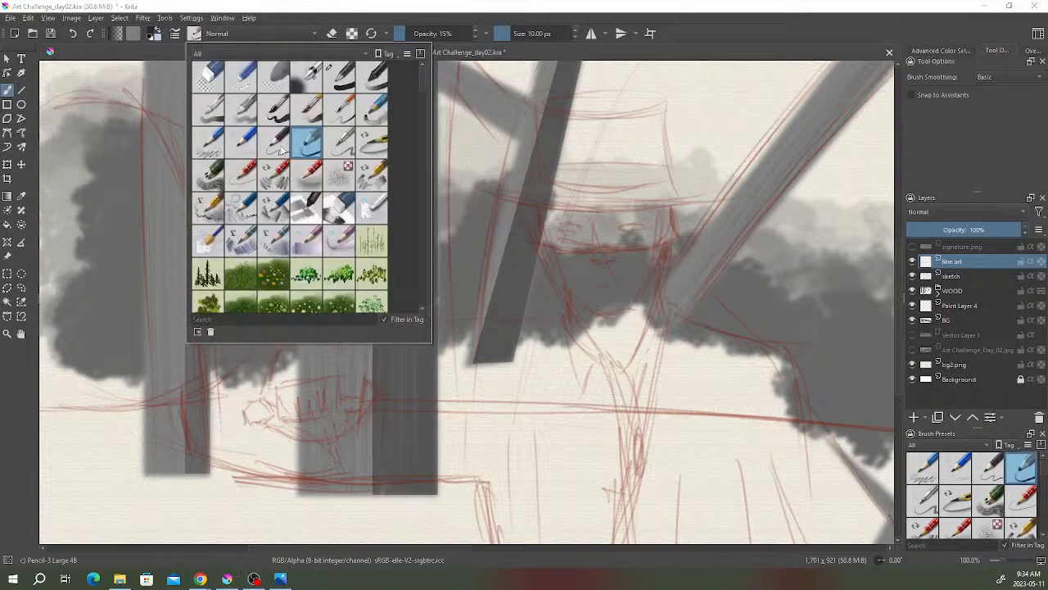
{"action": "left_click", "coordinate": [277, 146]}
{"action": "mouse_move", "coordinate": [708, 108]}
{"action": "left_mouse_down"}
{"action": "mouse_move", "coordinate": [734, 105]}
{"action": "mouse_move", "coordinate": [736, 115]}
{"action": "left_mouse_up"}
{"action": "left_click_drag", "start_coordinate": [745, 123], "coordinate": [768, 102]}
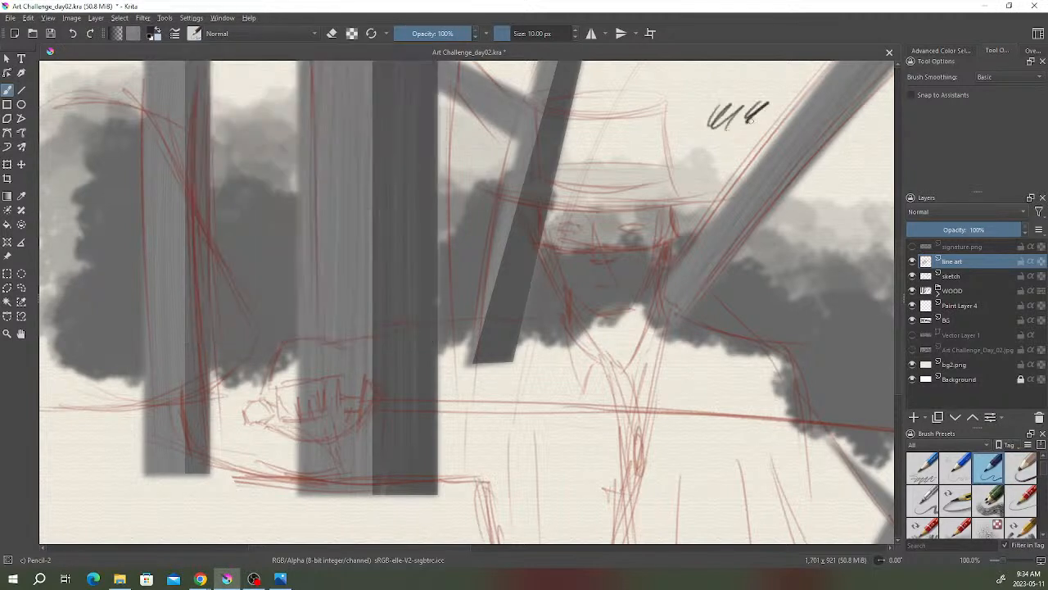
{"action": "key", "text": "ctrl+z"}
{"action": "key", "text": "ctrl+z"}
{"action": "key", "text": "ctrl+z"}
- Try the Basic-5 Size Opacity preset with a short thick stroke beside the hat and undo it
{"action": "left_click", "coordinate": [197, 36]}
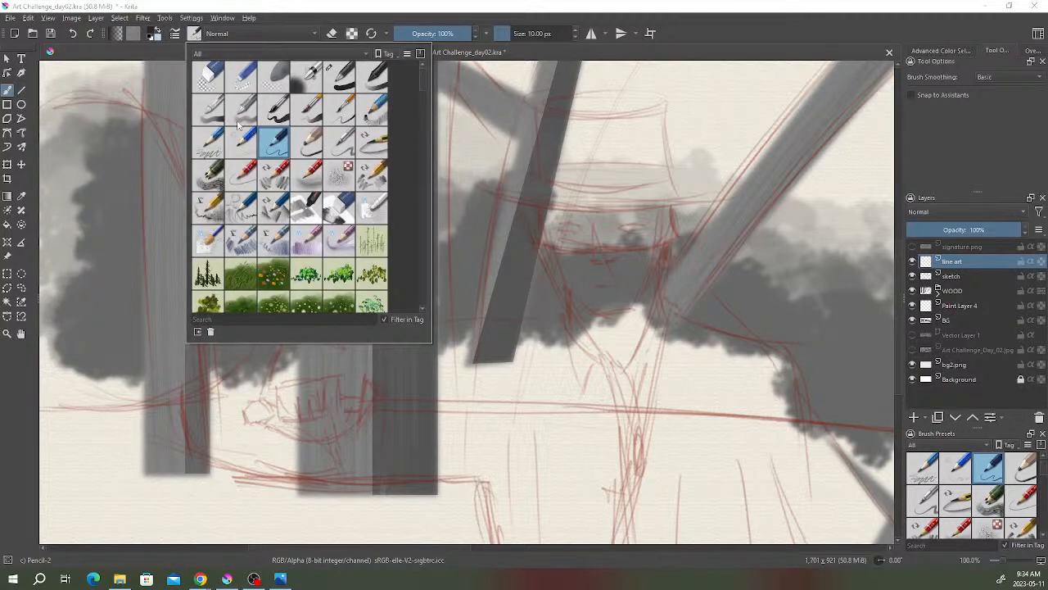
{"action": "left_click", "coordinate": [306, 109]}
{"action": "left_click", "coordinate": [715, 114]}
{"action": "left_click_drag", "start_coordinate": [744, 99], "coordinate": [731, 126]}
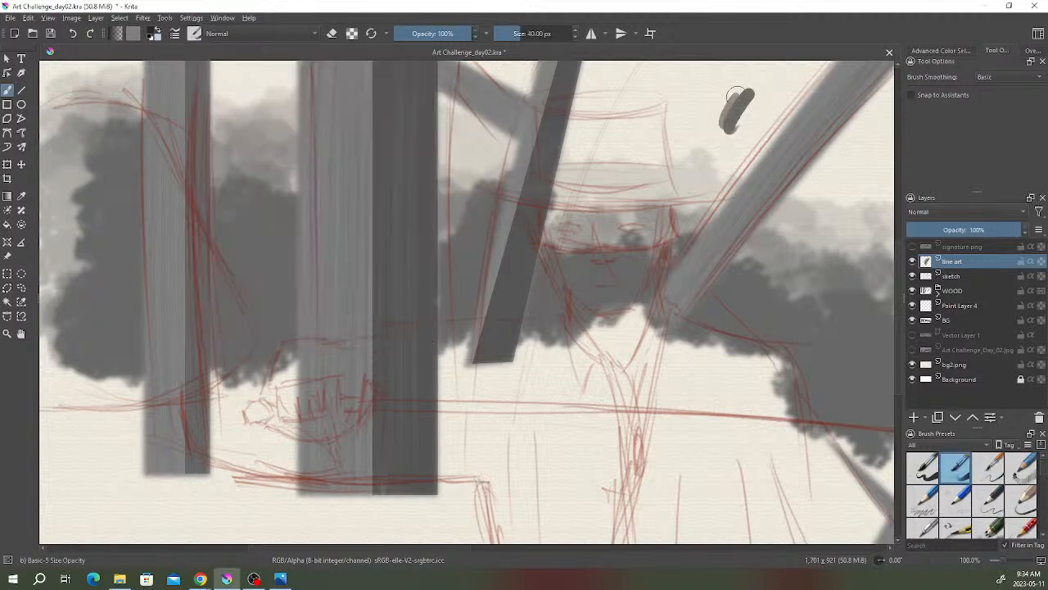
{"action": "key", "text": "ctrl+z"}
- Choose the Basic-5 Size preset for the line art, test a stroke and undo it, and set the brush size to 10.20 px
{"action": "left_click", "coordinate": [197, 38]}
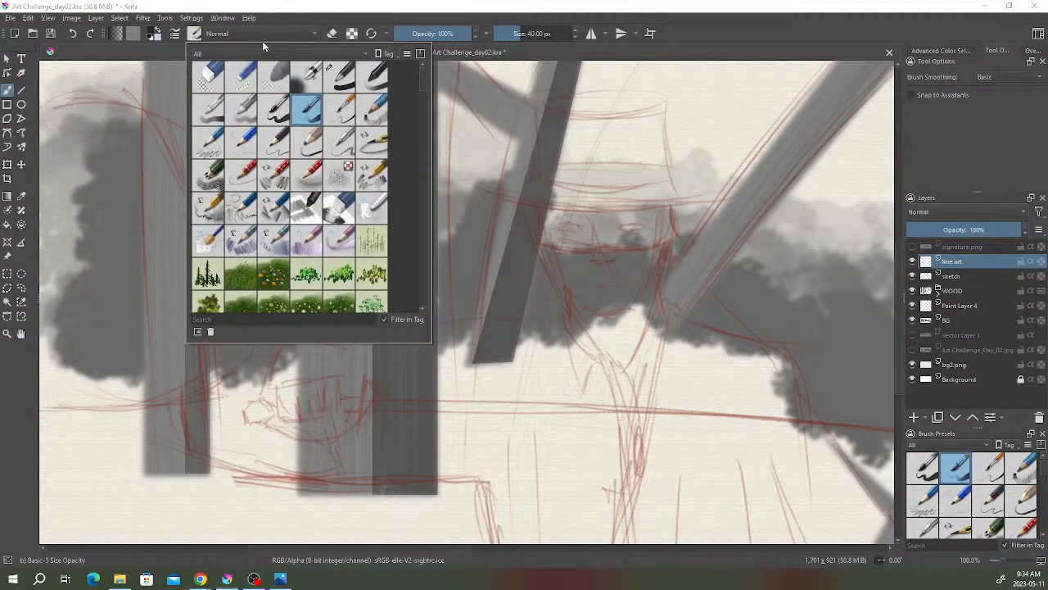
{"action": "left_click", "coordinate": [279, 111]}
{"action": "left_click_drag", "start_coordinate": [519, 37], "coordinate": [511, 36]}
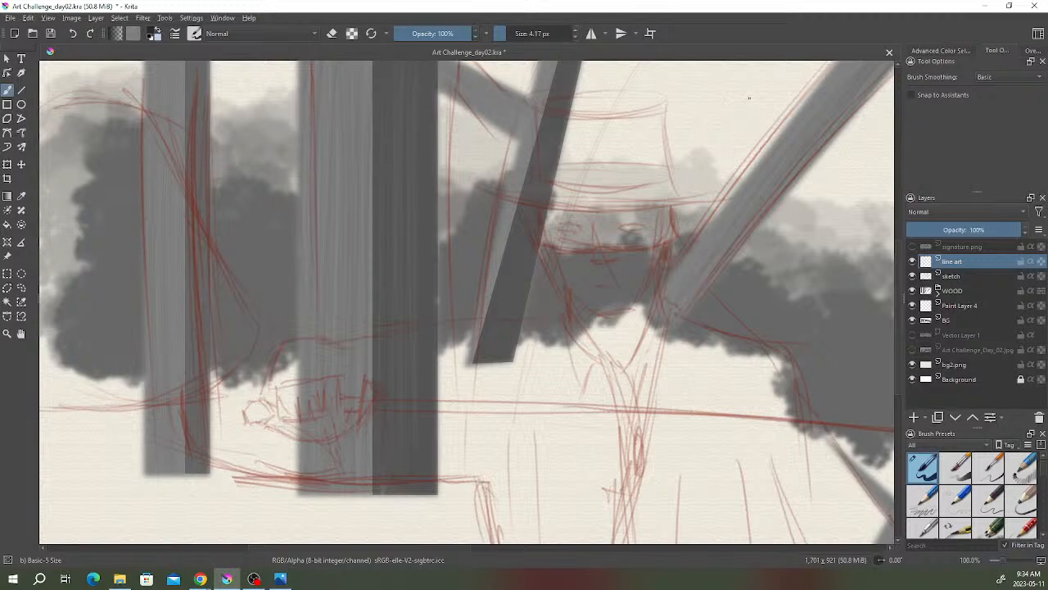
{"action": "left_click_drag", "start_coordinate": [503, 34], "coordinate": [515, 34]}
{"action": "mouse_move", "coordinate": [746, 102]}
{"action": "left_mouse_down"}
{"action": "mouse_move", "coordinate": [735, 125]}
{"action": "mouse_move", "coordinate": [758, 104]}
{"action": "left_mouse_up"}
{"action": "key", "text": "ctrl+z"}
{"action": "right_click", "coordinate": [682, 206]}
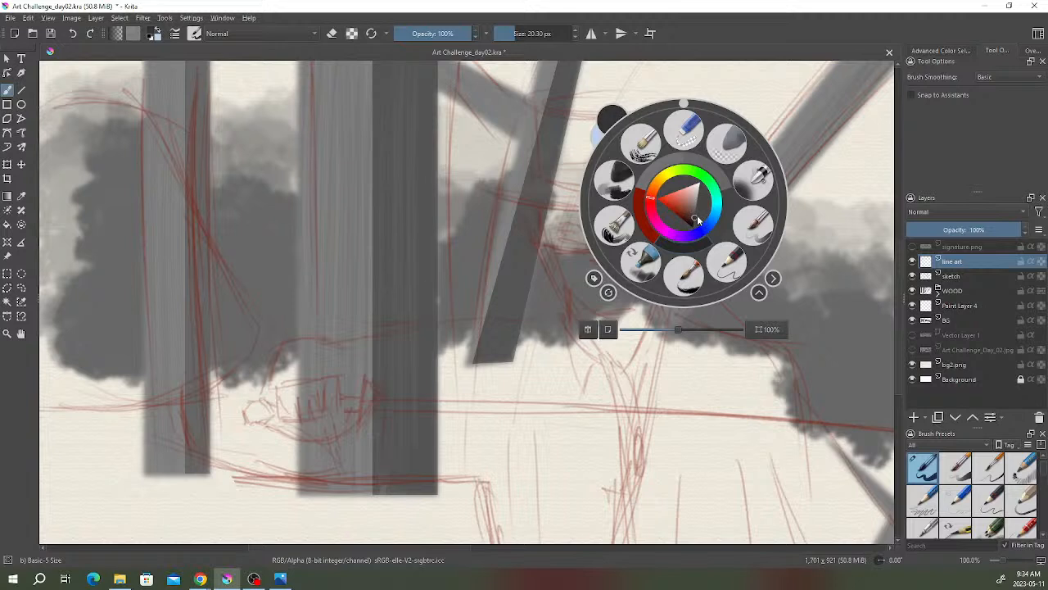
{"action": "left_click", "coordinate": [778, 114]}
{"action": "left_click_drag", "start_coordinate": [511, 36], "coordinate": [504, 36]}
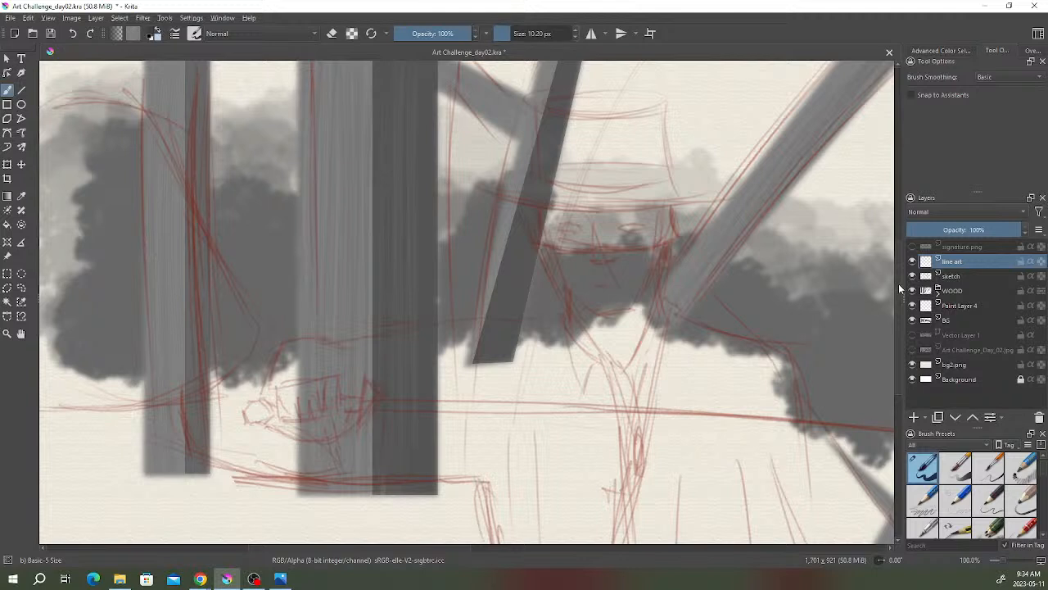
- Compare the whole drawing with the reference photo beside it
{"action": "scroll", "coordinate": [899, 283], "scroll_direction": "down", "scroll_amount": 1}
{"action": "scroll", "coordinate": [477, 549], "scroll_direction": "right", "scroll_amount": 3}
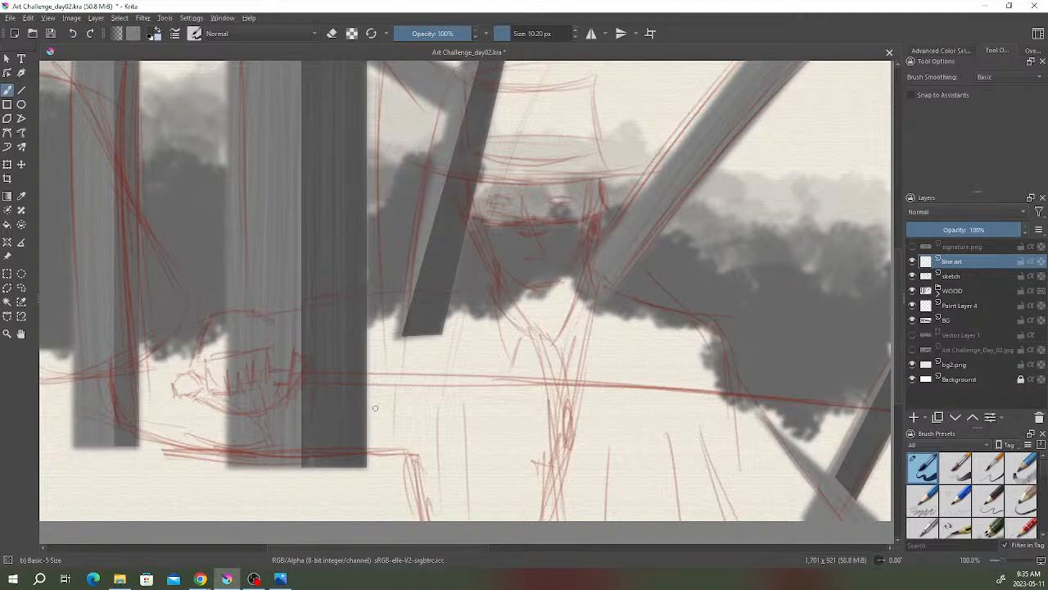
{"action": "scroll", "coordinate": [551, 386], "scroll_direction": "down", "scroll_amount": 3}
{"action": "left_click_drag", "start_coordinate": [551, 235], "coordinate": [441, 237]}
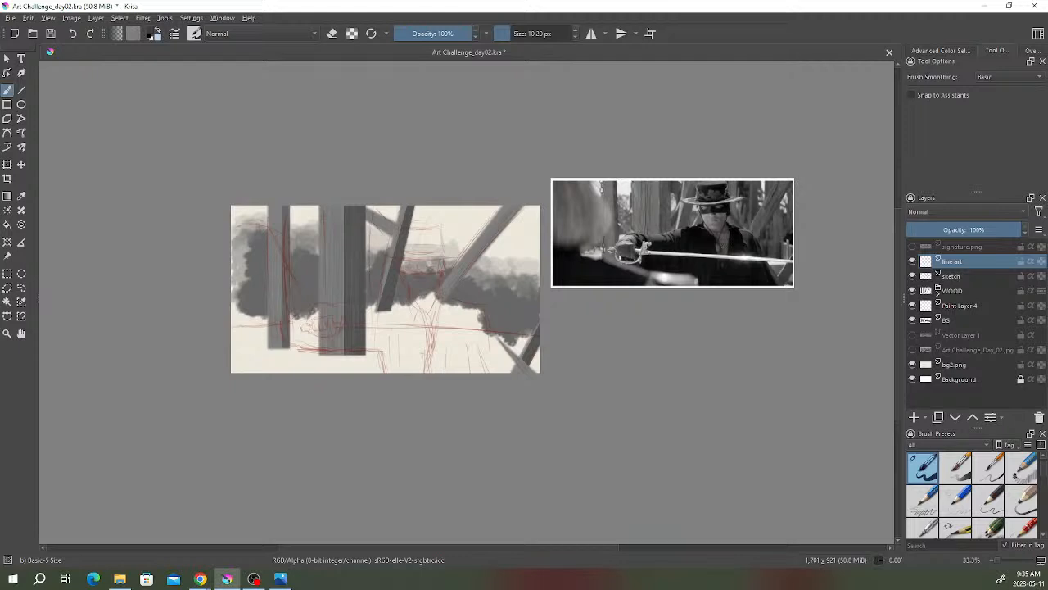
{"action": "left_click_drag", "start_coordinate": [465, 273], "coordinate": [490, 279]}
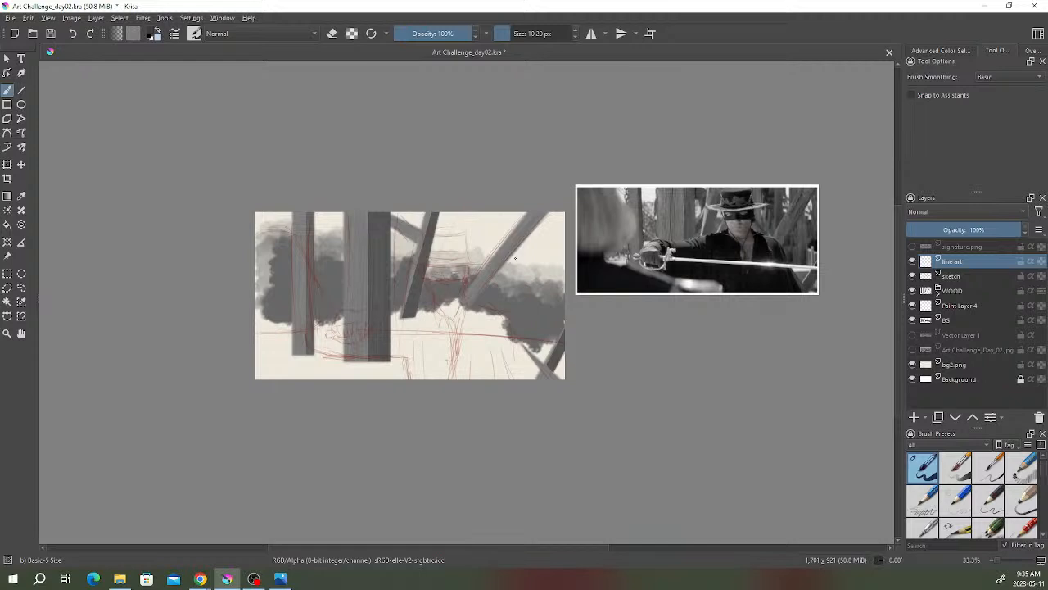
{"action": "left_click_drag", "start_coordinate": [442, 309], "coordinate": [486, 295]}
{"action": "scroll", "coordinate": [448, 281], "scroll_direction": "up", "scroll_amount": 1}
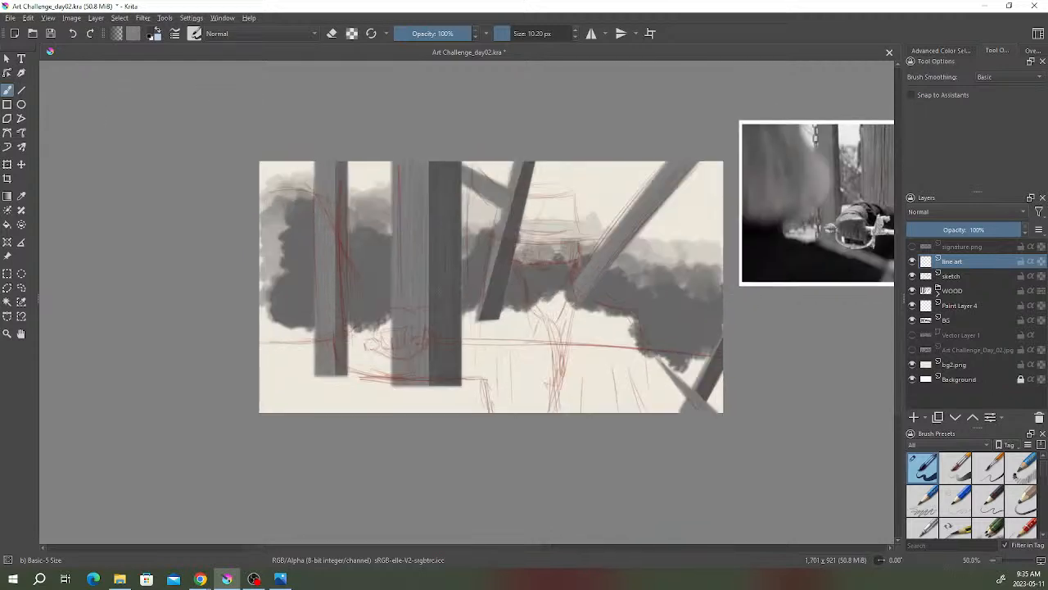
- Hide the WOOD and BG layers, leaving the red swordsman sketch alone over the paper background
{"action": "left_click", "coordinate": [912, 292]}
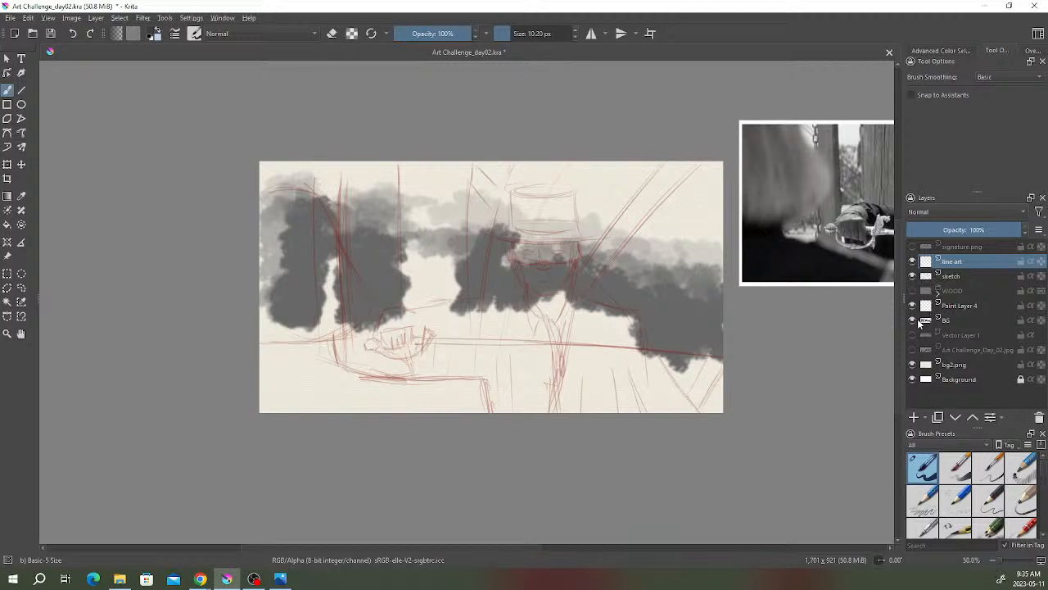
{"action": "left_click", "coordinate": [914, 321]}
{"action": "left_click_drag", "start_coordinate": [610, 292], "coordinate": [660, 293]}
{"action": "key", "text": "alt+Tab"}
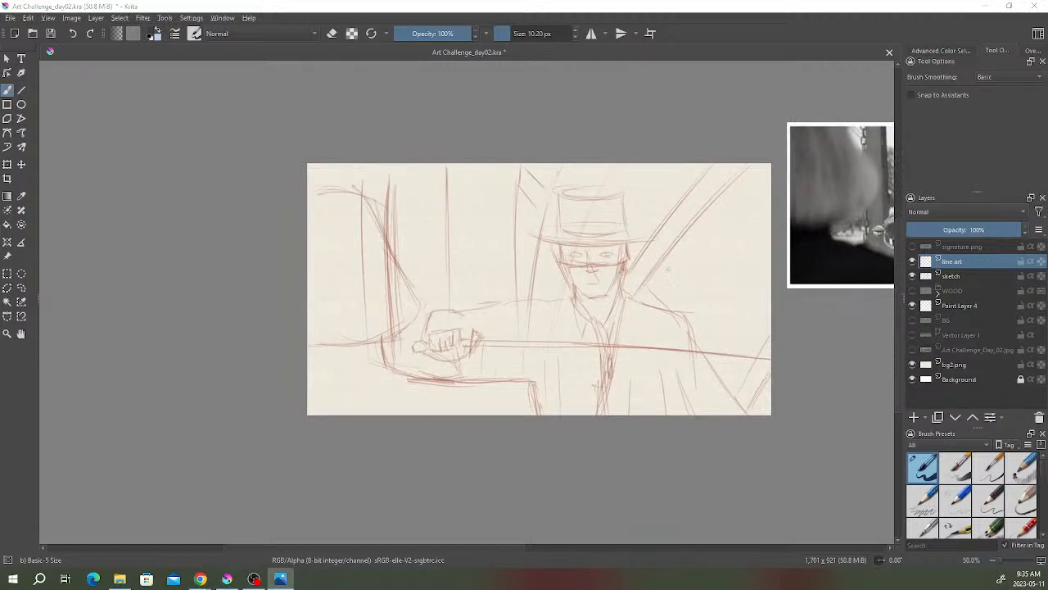
{"action": "left_click_drag", "start_coordinate": [669, 269], "coordinate": [647, 270]}
{"action": "scroll", "coordinate": [647, 269], "scroll_direction": "up", "scroll_amount": 1}
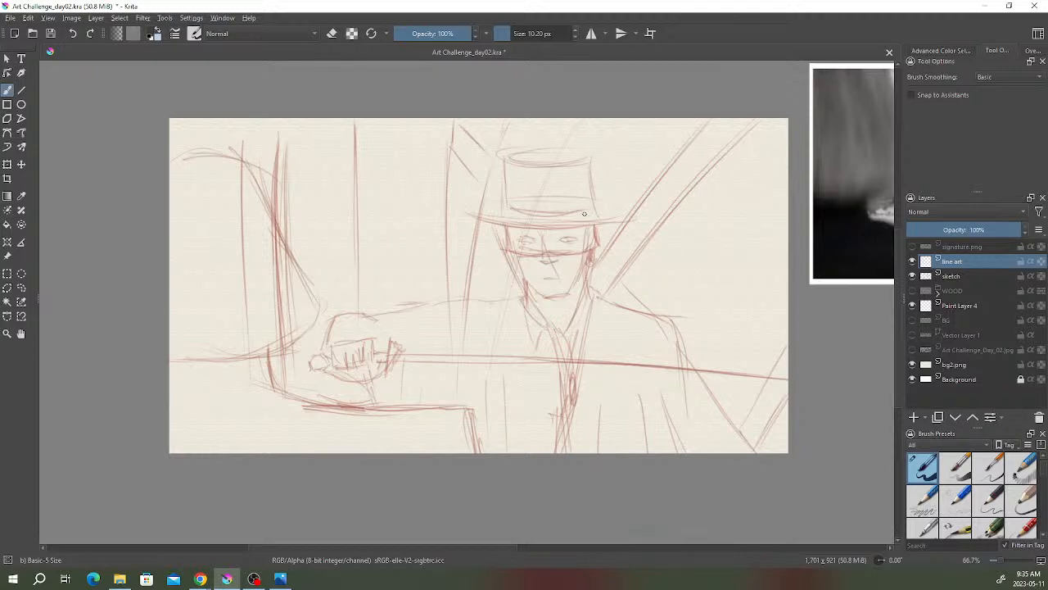
{"action": "scroll", "coordinate": [606, 254], "scroll_direction": "up", "scroll_amount": 4}
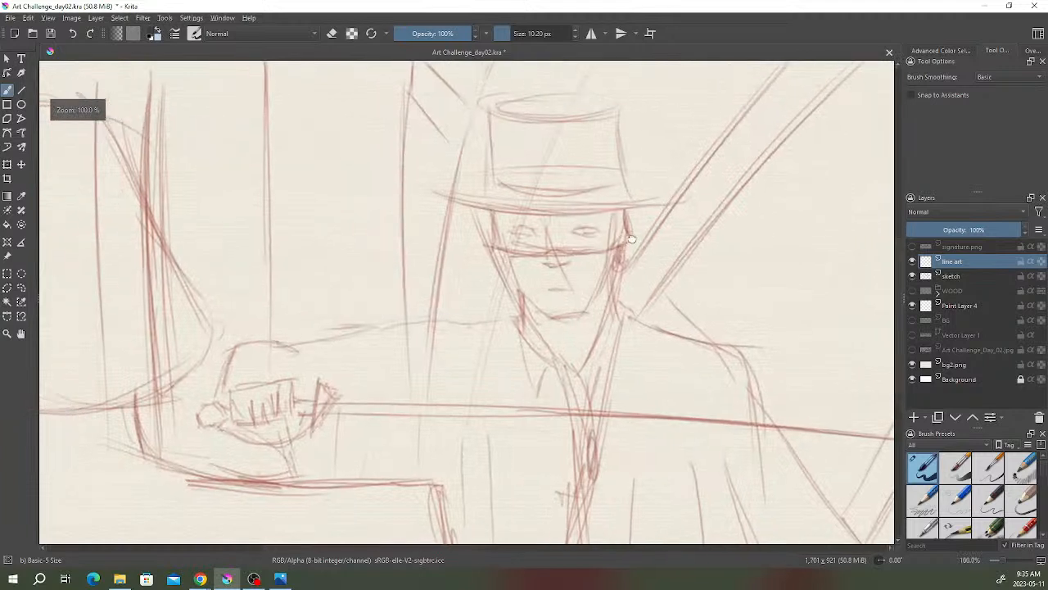
{"action": "left_click_drag", "start_coordinate": [660, 230], "coordinate": [663, 220]}
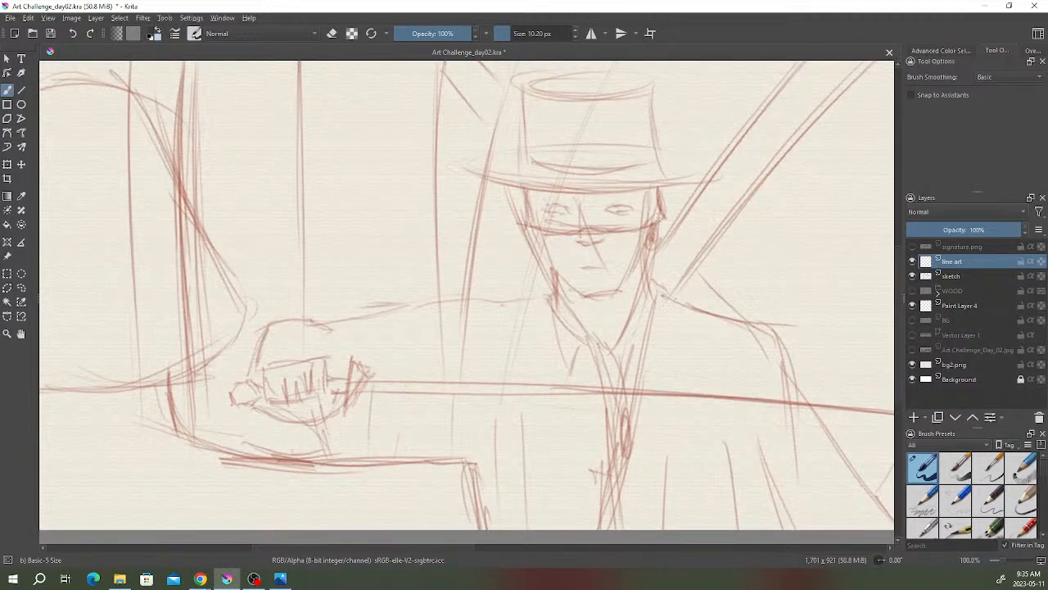
- Set the brush size to 13.45 px and ink the swordsman's shoulder and outer sleeve on the side away from the sword arm
{"action": "left_click_drag", "start_coordinate": [503, 34], "coordinate": [510, 33]}
{"action": "left_click_drag", "start_coordinate": [657, 288], "coordinate": [715, 319]}
{"action": "left_click_drag", "start_coordinate": [657, 290], "coordinate": [751, 326]}
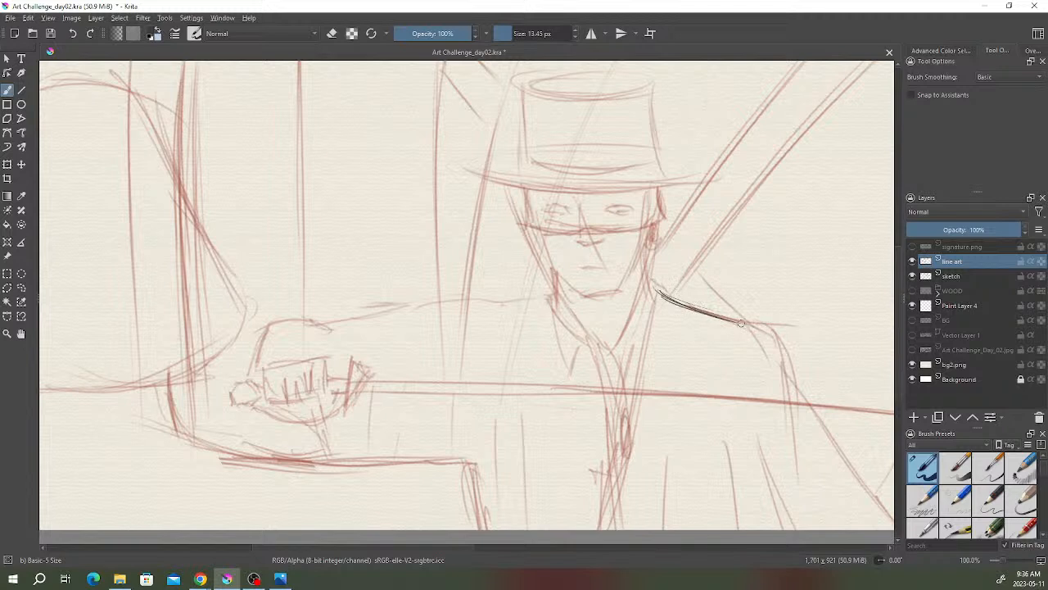
{"action": "key", "text": "ctrl+z"}
{"action": "left_click_drag", "start_coordinate": [665, 292], "coordinate": [776, 333]}
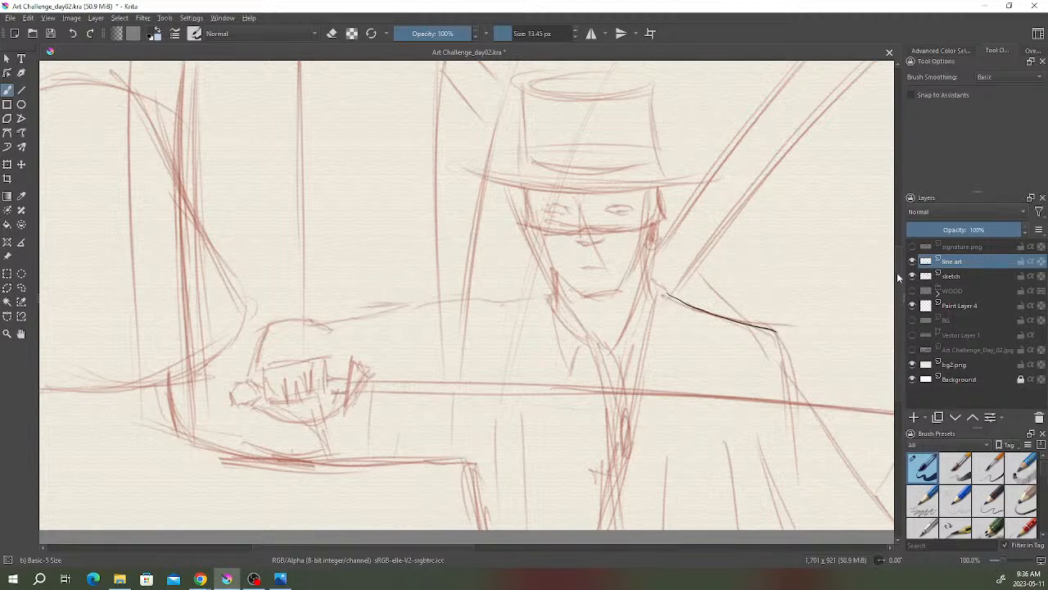
{"action": "scroll", "coordinate": [897, 273], "scroll_direction": "down", "scroll_amount": 2}
{"action": "left_click_drag", "start_coordinate": [774, 291], "coordinate": [892, 473]}
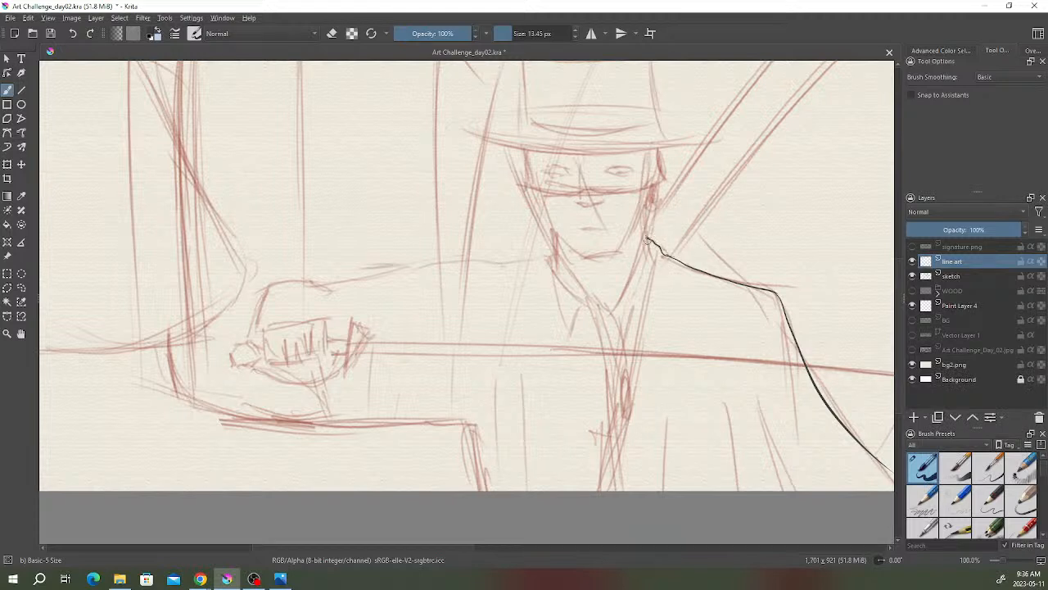
- Ink the collar and lapel edges from the neck down to where they meet on the swordsman's chest
{"action": "left_click_drag", "start_coordinate": [646, 236], "coordinate": [607, 417]}
{"action": "left_click_drag", "start_coordinate": [636, 340], "coordinate": [671, 292]}
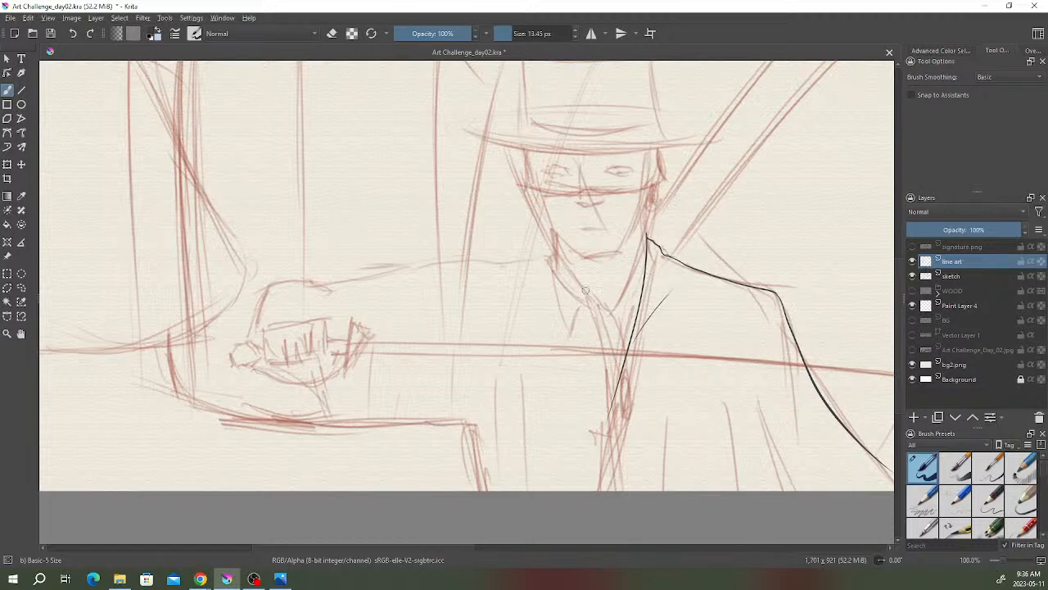
{"action": "mouse_move", "coordinate": [594, 295]}
{"action": "left_mouse_down"}
{"action": "mouse_move", "coordinate": [615, 439]}
{"action": "mouse_move", "coordinate": [610, 344]}
{"action": "mouse_move", "coordinate": [619, 426]}
{"action": "left_mouse_up"}
- Try the SK2-06 Sketch Grainy Shader TILT preset with a stroke beside the collar and undo it
{"action": "left_click", "coordinate": [196, 33]}
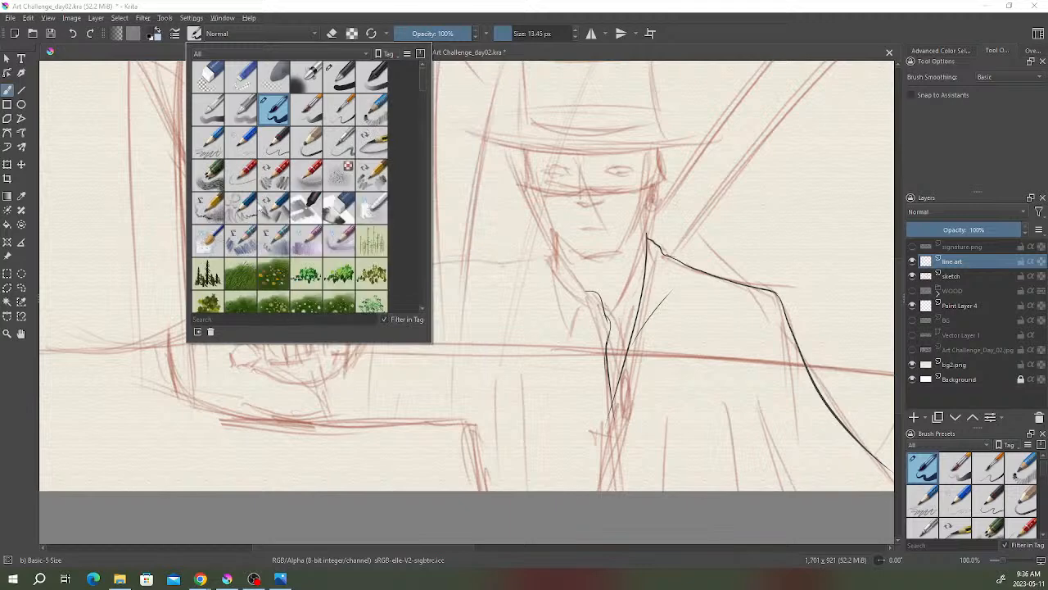
{"action": "left_click", "coordinate": [226, 209]}
{"action": "mouse_move", "coordinate": [534, 323]}
{"action": "left_mouse_down"}
{"action": "mouse_move", "coordinate": [563, 317]}
{"action": "mouse_move", "coordinate": [547, 287]}
{"action": "left_mouse_up"}
{"action": "key", "text": "ctrl+z"}
- Choose the Pencil 1 Sketch (mypaint) preset and test it with a scribble in the empty area above the inked shoulder
{"action": "left_click", "coordinate": [195, 34]}
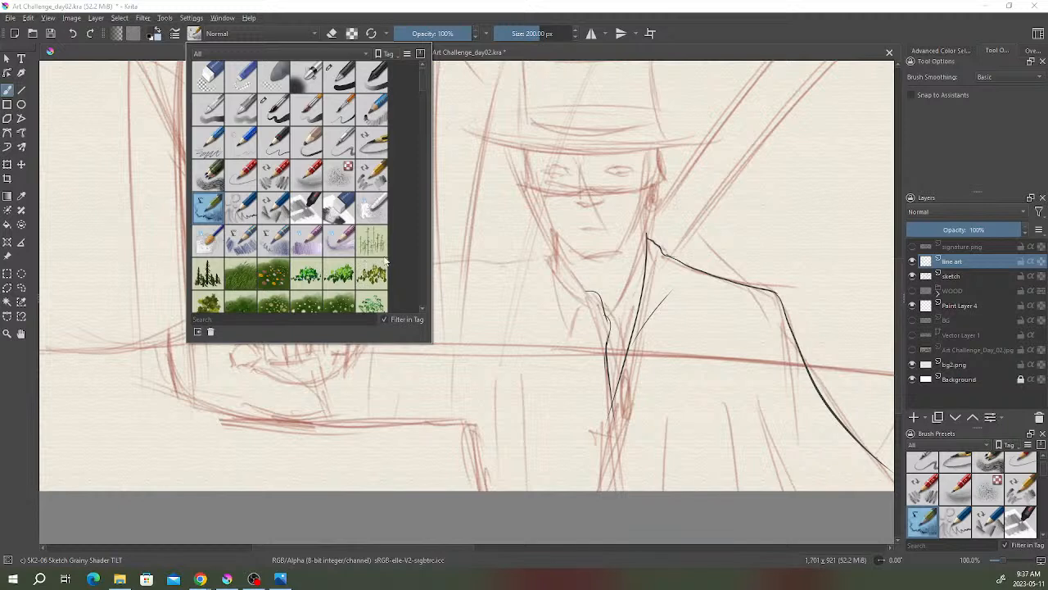
{"action": "left_click", "coordinate": [375, 110]}
{"action": "mouse_move", "coordinate": [760, 193]}
{"action": "left_mouse_down"}
{"action": "mouse_move", "coordinate": [778, 229]}
{"action": "mouse_move", "coordinate": [820, 205]}
{"action": "left_mouse_up"}
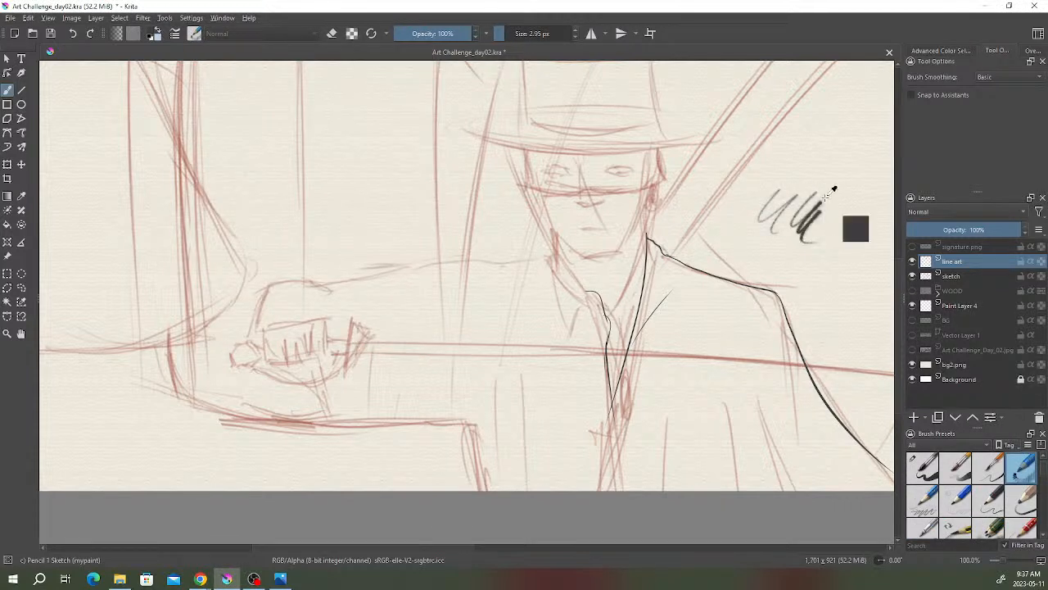
- Undo the pencil test scribbles beside the dark colour swatch
{"action": "key", "text": "ctrl+z"}
{"action": "key", "text": "ctrl+z"}
{"action": "key", "text": "ctrl+z"}
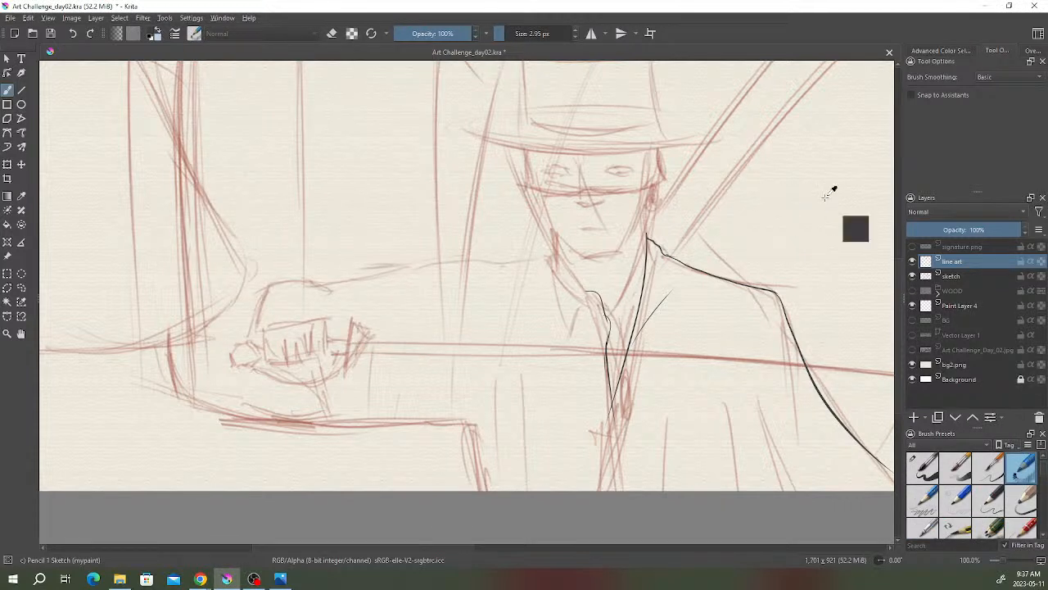
- Select the existing black coat lines freehand on the line art layer, delete them and clear the selection
{"action": "left_click", "coordinate": [21, 287]}
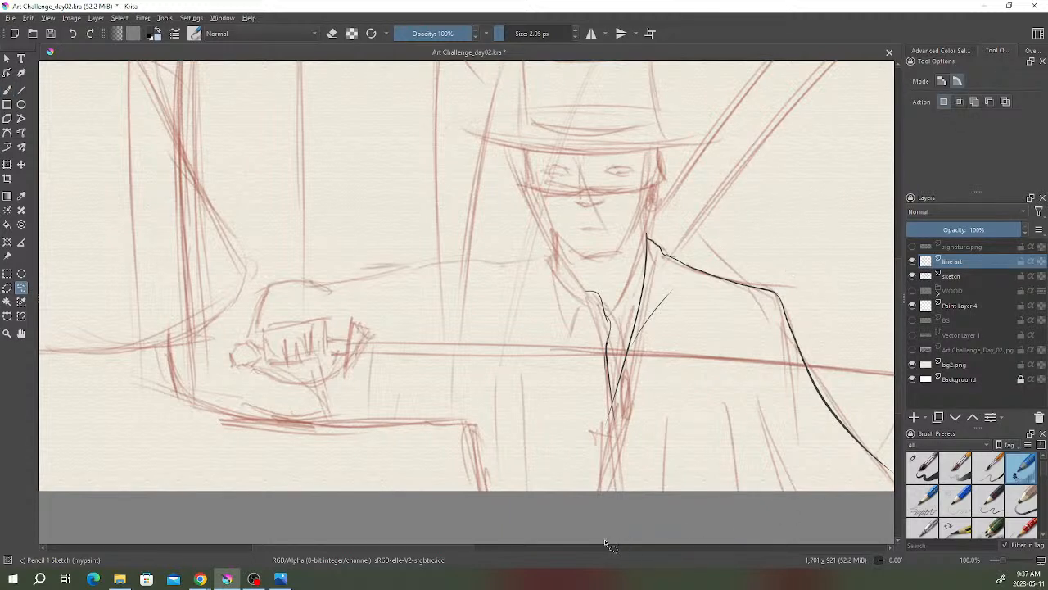
{"action": "left_click_drag", "start_coordinate": [462, 547], "coordinate": [492, 547]}
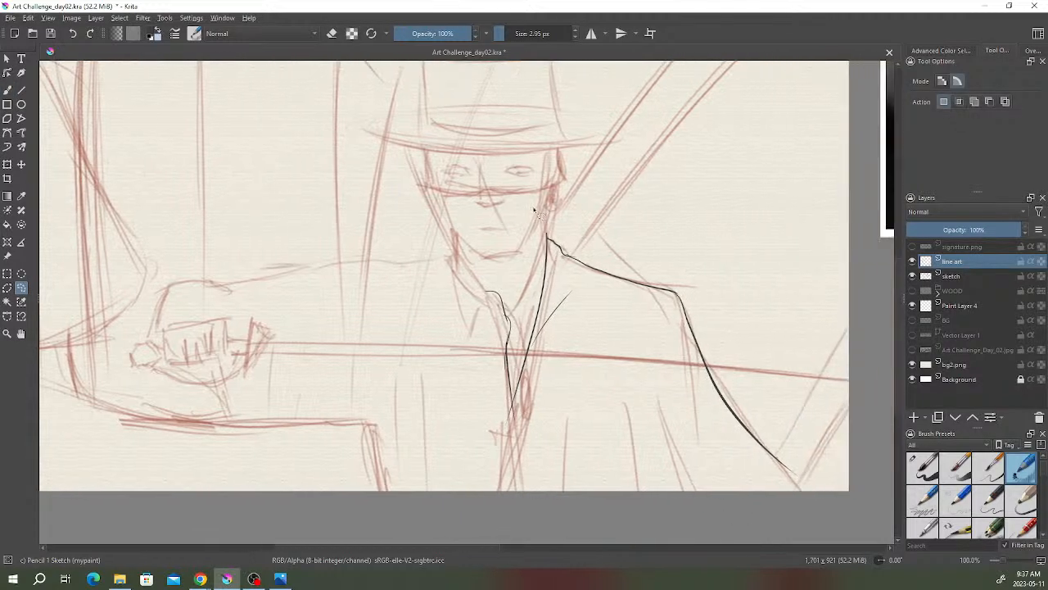
{"action": "mouse_move", "coordinate": [598, 178]}
{"action": "left_mouse_down"}
{"action": "mouse_move", "coordinate": [450, 431]}
{"action": "mouse_move", "coordinate": [715, 547]}
{"action": "mouse_move", "coordinate": [586, 211]}
{"action": "left_mouse_up"}
{"action": "key", "text": "Delete"}
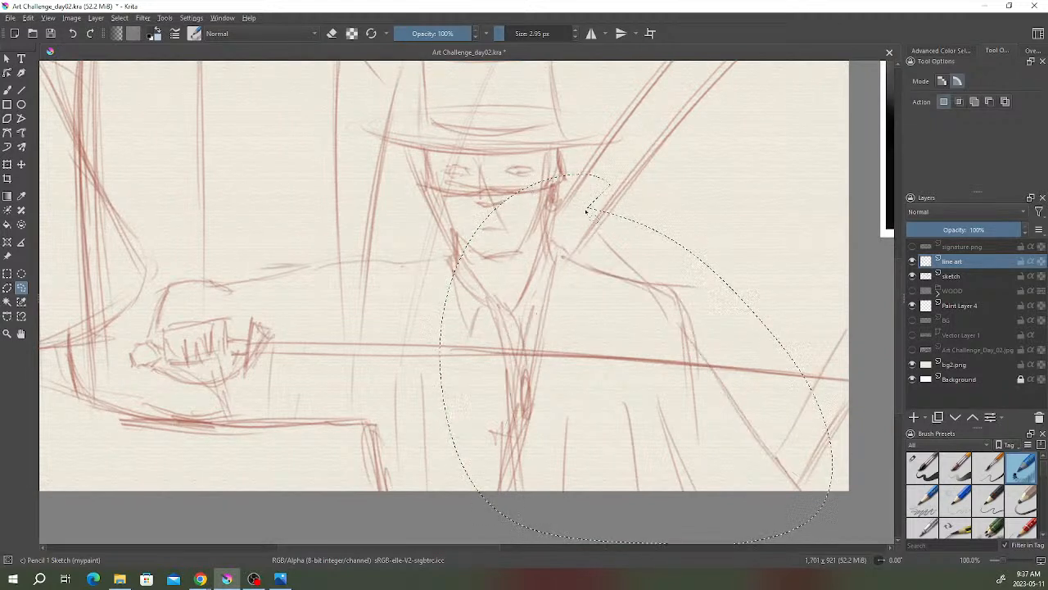
{"action": "left_click", "coordinate": [7, 274]}
{"action": "left_click", "coordinate": [91, 193]}
- Trace the shoulder and lowered arm beside the diagonal sketch lines with the Pencil 1 Sketch brush, from the neck to the canvas's lower edge
{"action": "left_click", "coordinate": [8, 90]}
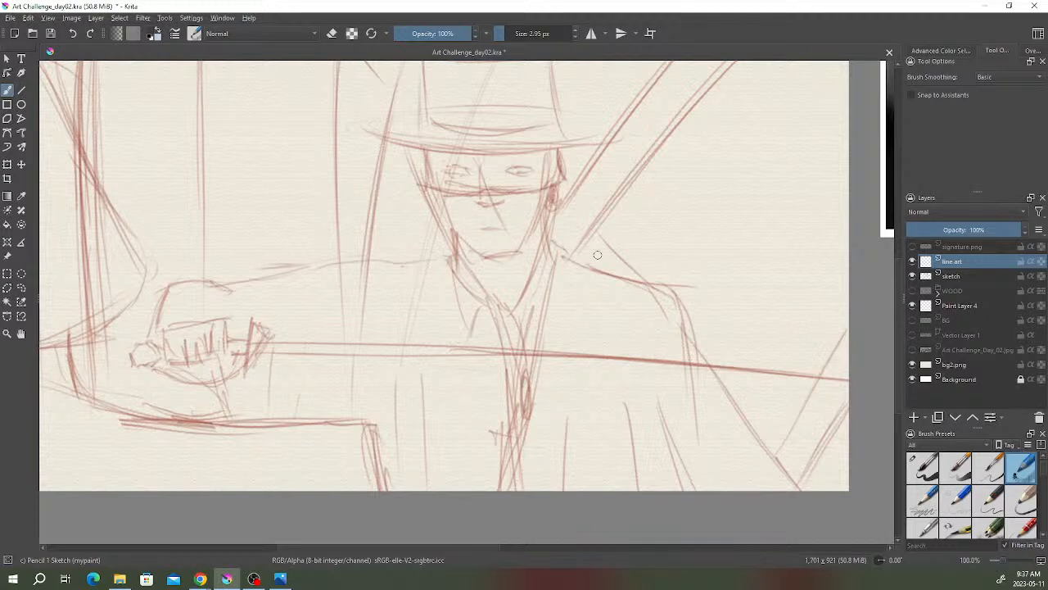
{"action": "left_click_drag", "start_coordinate": [555, 245], "coordinate": [616, 276]}
{"action": "mouse_move", "coordinate": [560, 250]}
{"action": "left_mouse_down"}
{"action": "mouse_move", "coordinate": [672, 286]}
{"action": "mouse_move", "coordinate": [736, 414]}
{"action": "left_mouse_up"}
{"action": "left_click_drag", "start_coordinate": [695, 347], "coordinate": [779, 459]}
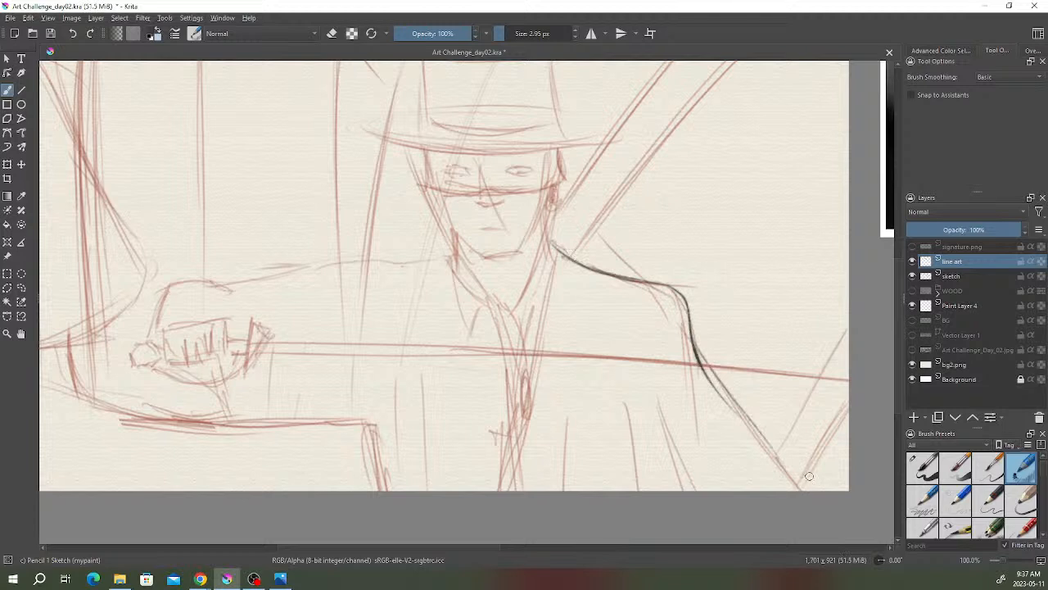
{"action": "mouse_move", "coordinate": [693, 335]}
{"action": "left_mouse_down"}
{"action": "mouse_move", "coordinate": [801, 481]}
{"action": "mouse_move", "coordinate": [722, 380]}
{"action": "mouse_move", "coordinate": [819, 488]}
{"action": "left_mouse_up"}
{"action": "left_click_drag", "start_coordinate": [683, 300], "coordinate": [706, 360]}
{"action": "mouse_move", "coordinate": [690, 323]}
{"action": "left_mouse_down"}
{"action": "mouse_move", "coordinate": [721, 385]}
{"action": "mouse_move", "coordinate": [766, 437]}
{"action": "left_mouse_up"}
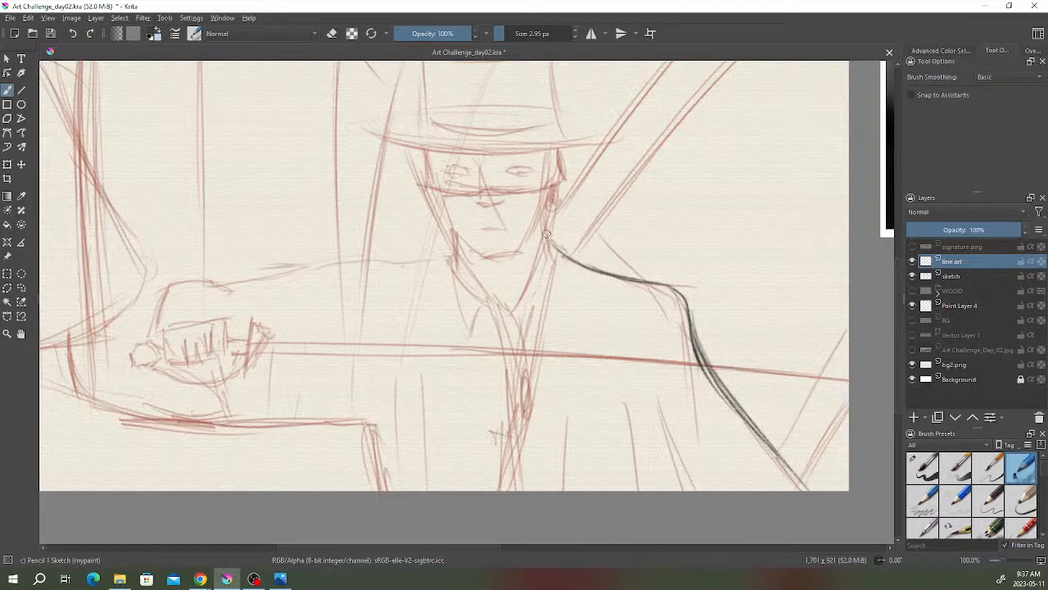
- Draw the two front edges of the coat from the neck to where they meet at the canvas's lower edge
{"action": "mouse_move", "coordinate": [547, 235]}
{"action": "left_mouse_down"}
{"action": "mouse_move", "coordinate": [554, 270]}
{"action": "mouse_move", "coordinate": [547, 244]}
{"action": "mouse_move", "coordinate": [552, 271]}
{"action": "mouse_move", "coordinate": [552, 259]}
{"action": "mouse_move", "coordinate": [539, 359]}
{"action": "left_mouse_up"}
{"action": "left_click_drag", "start_coordinate": [553, 262], "coordinate": [530, 393]}
{"action": "left_click_drag", "start_coordinate": [543, 329], "coordinate": [521, 416]}
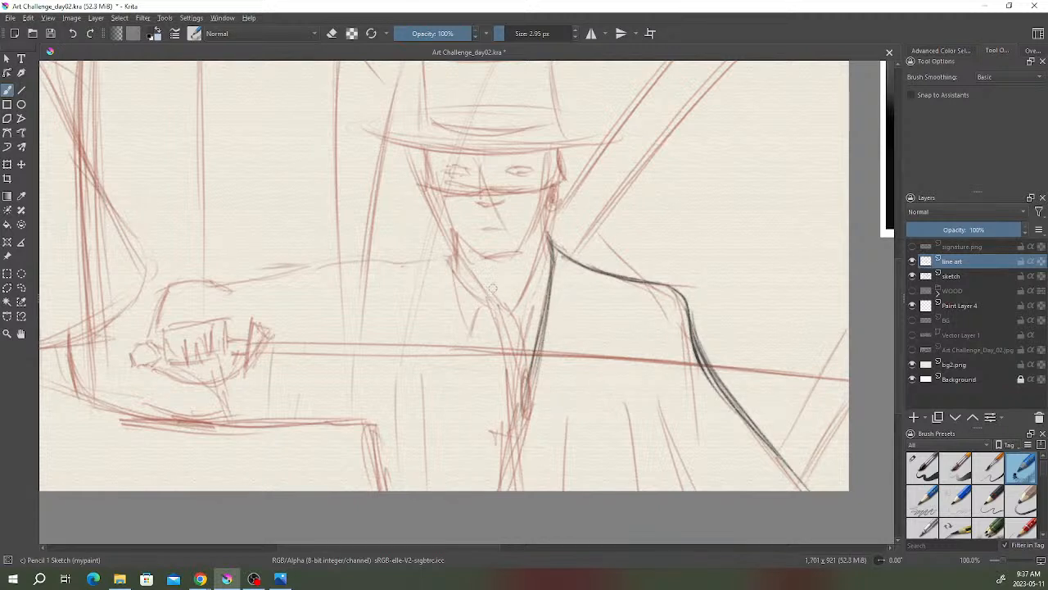
{"action": "left_click_drag", "start_coordinate": [489, 288], "coordinate": [515, 454]}
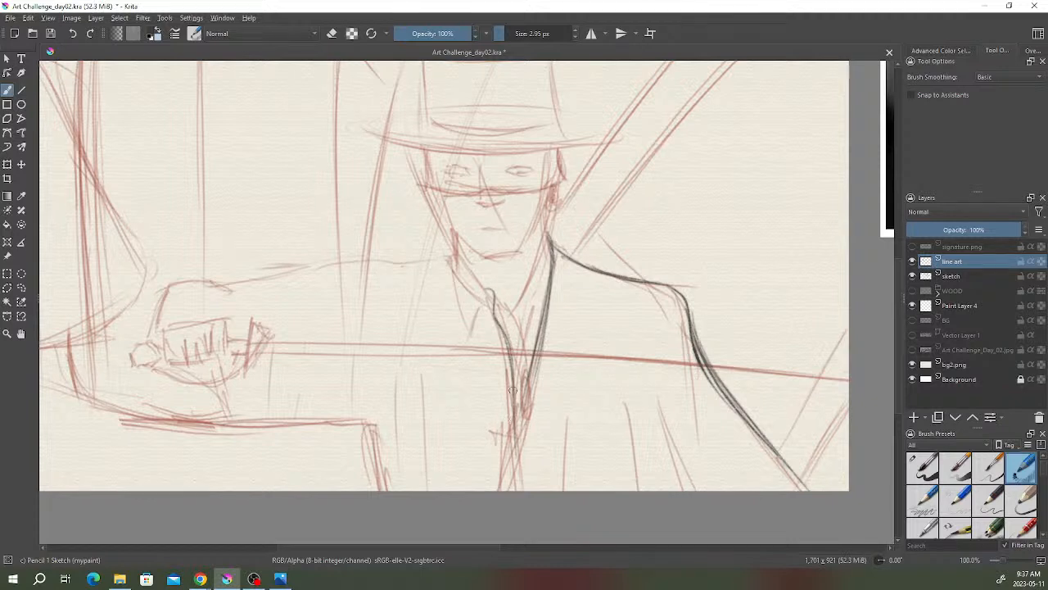
{"action": "left_click_drag", "start_coordinate": [512, 375], "coordinate": [513, 488]}
{"action": "left_click_drag", "start_coordinate": [515, 416], "coordinate": [511, 483]}
{"action": "left_click_drag", "start_coordinate": [537, 357], "coordinate": [510, 483]}
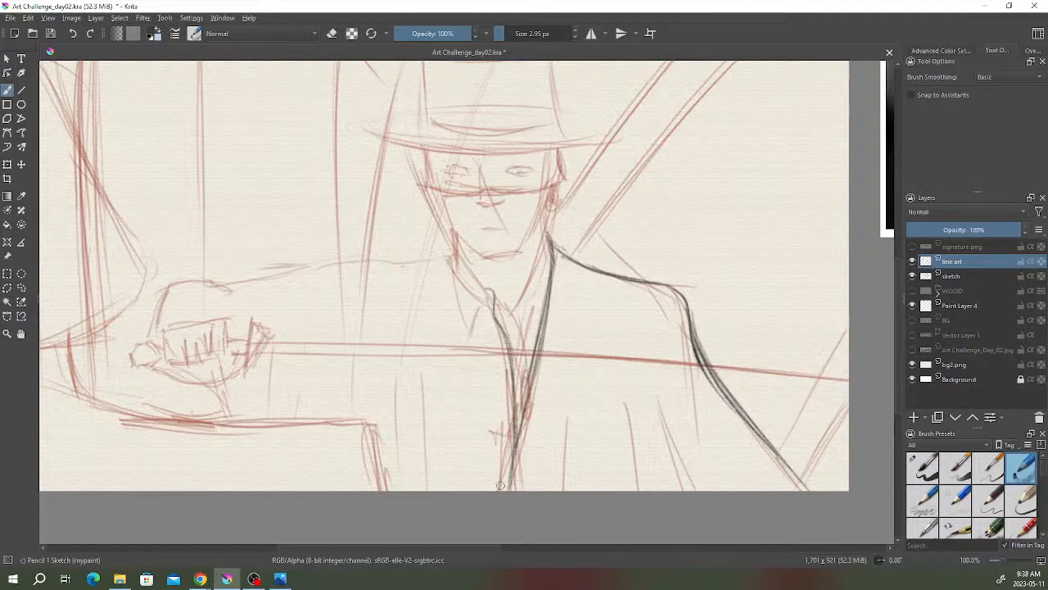
- Draw the pointed shirt collar flap below the jaw on the sword-arm side of the neck
{"action": "left_click_drag", "start_coordinate": [489, 303], "coordinate": [477, 329]}
{"action": "left_click_drag", "start_coordinate": [449, 265], "coordinate": [470, 332]}
{"action": "mouse_move", "coordinate": [449, 266]}
{"action": "left_mouse_down"}
{"action": "mouse_move", "coordinate": [473, 346]}
{"action": "mouse_move", "coordinate": [471, 325]}
{"action": "mouse_move", "coordinate": [469, 341]}
{"action": "mouse_move", "coordinate": [489, 302]}
{"action": "left_mouse_up"}
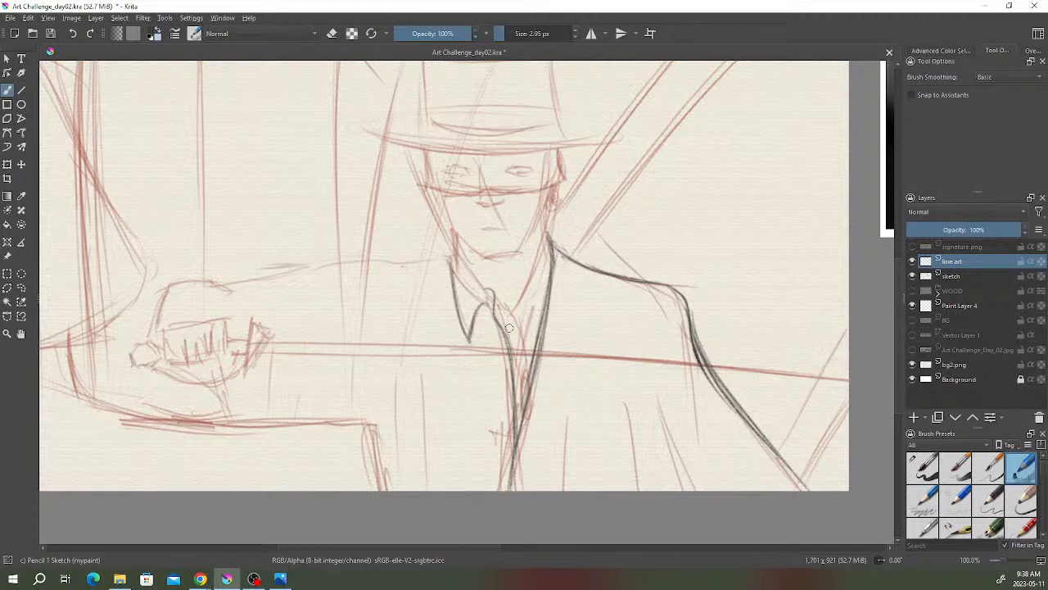
{"action": "left_click_drag", "start_coordinate": [461, 255], "coordinate": [490, 297]}
{"action": "mouse_move", "coordinate": [456, 238]}
{"action": "left_mouse_down"}
{"action": "mouse_move", "coordinate": [462, 256]}
{"action": "mouse_move", "coordinate": [451, 265]}
{"action": "left_mouse_up"}
- Trace the upper contour of the outstretched sword arm from the collar to the sleeve end
{"action": "scroll", "coordinate": [527, 219], "scroll_direction": "down", "scroll_amount": 1}
{"action": "left_click_drag", "start_coordinate": [569, 230], "coordinate": [587, 215]}
{"action": "left_click_drag", "start_coordinate": [593, 208], "coordinate": [594, 213]}
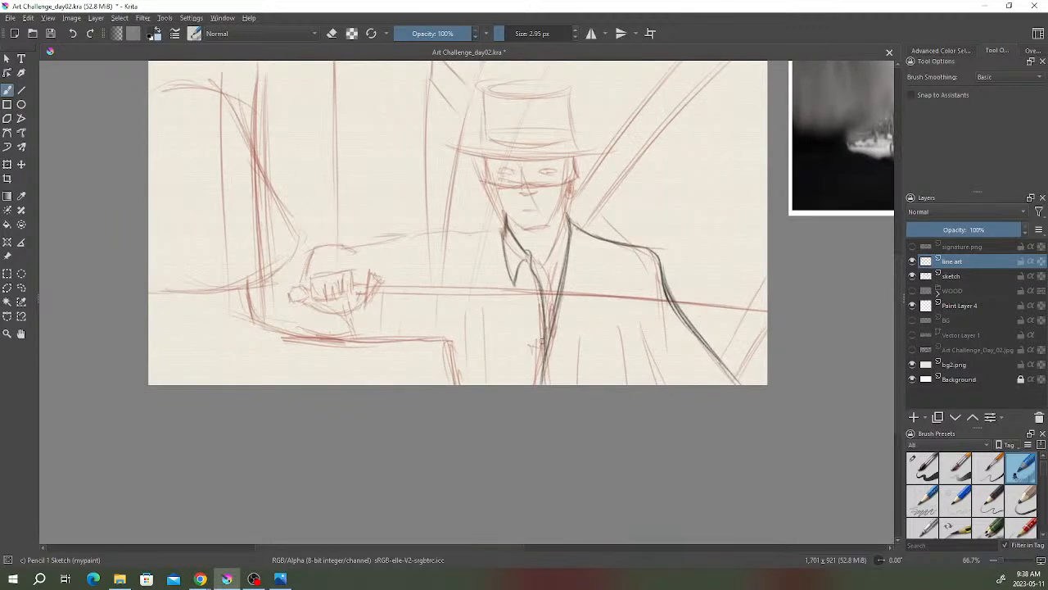
{"action": "scroll", "coordinate": [725, 296], "scroll_direction": "up", "scroll_amount": 1}
{"action": "left_click_drag", "start_coordinate": [673, 271], "coordinate": [795, 351]}
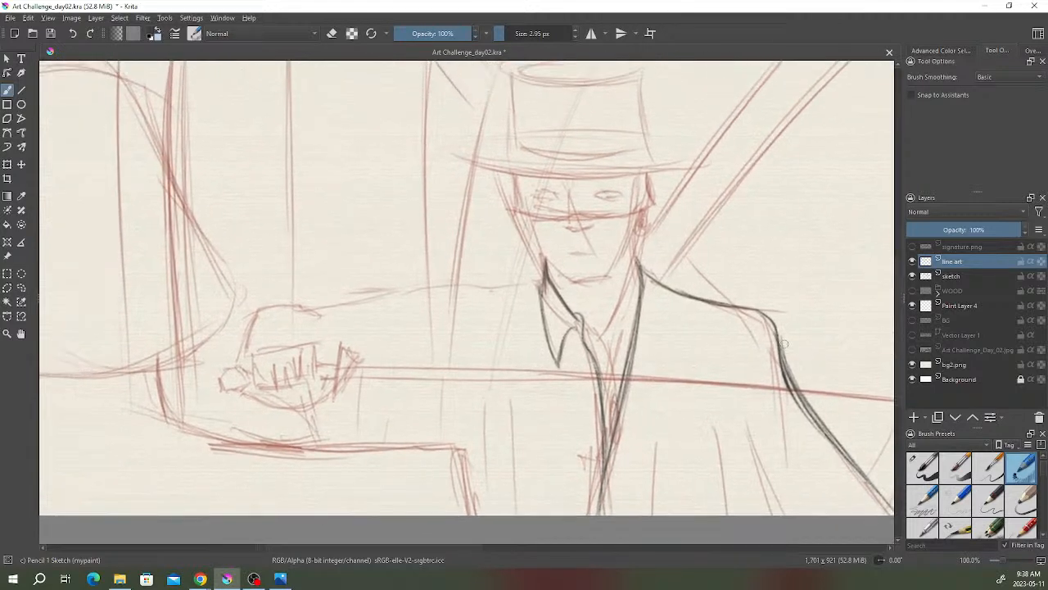
{"action": "mouse_move", "coordinate": [542, 261]}
{"action": "left_mouse_down"}
{"action": "mouse_move", "coordinate": [534, 287]}
{"action": "mouse_move", "coordinate": [537, 273]}
{"action": "mouse_move", "coordinate": [531, 286]}
{"action": "mouse_move", "coordinate": [373, 297]}
{"action": "left_mouse_up"}
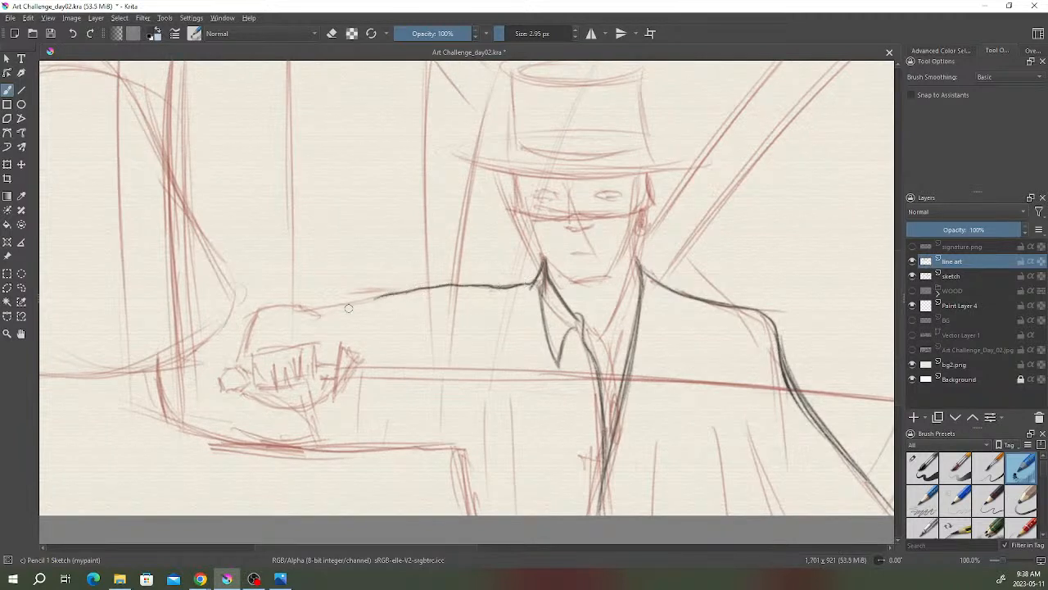
{"action": "mouse_move", "coordinate": [437, 287]}
{"action": "left_mouse_down"}
{"action": "mouse_move", "coordinate": [313, 311]}
{"action": "mouse_move", "coordinate": [359, 307]}
{"action": "mouse_move", "coordinate": [316, 312]}
{"action": "left_mouse_up"}
- Erase the stray leftover line above the outstretched arm's upper contour
{"action": "key", "text": "e"}
{"action": "mouse_move", "coordinate": [389, 290]}
{"action": "left_mouse_down"}
{"action": "mouse_move", "coordinate": [376, 296]}
{"action": "mouse_move", "coordinate": [409, 290]}
{"action": "mouse_move", "coordinate": [384, 296]}
{"action": "left_mouse_up"}
{"action": "key", "text": "e"}
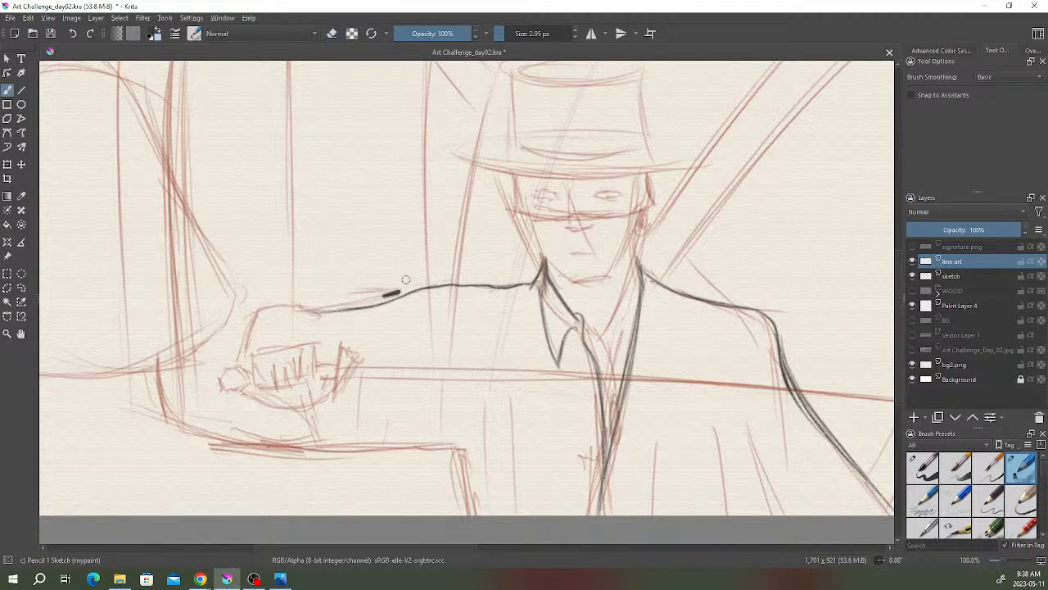
{"action": "key", "text": "ctrl+z"}
{"action": "key", "text": "e"}
{"action": "left_click", "coordinate": [333, 33]}
- Draw the rounded sleeve opening of the outstretched arm and the boxy outline of the fist beneath it
{"action": "mouse_move", "coordinate": [308, 310]}
{"action": "left_mouse_down"}
{"action": "mouse_move", "coordinate": [324, 325]}
{"action": "mouse_move", "coordinate": [256, 315]}
{"action": "mouse_move", "coordinate": [268, 311]}
{"action": "mouse_move", "coordinate": [243, 339]}
{"action": "left_mouse_up"}
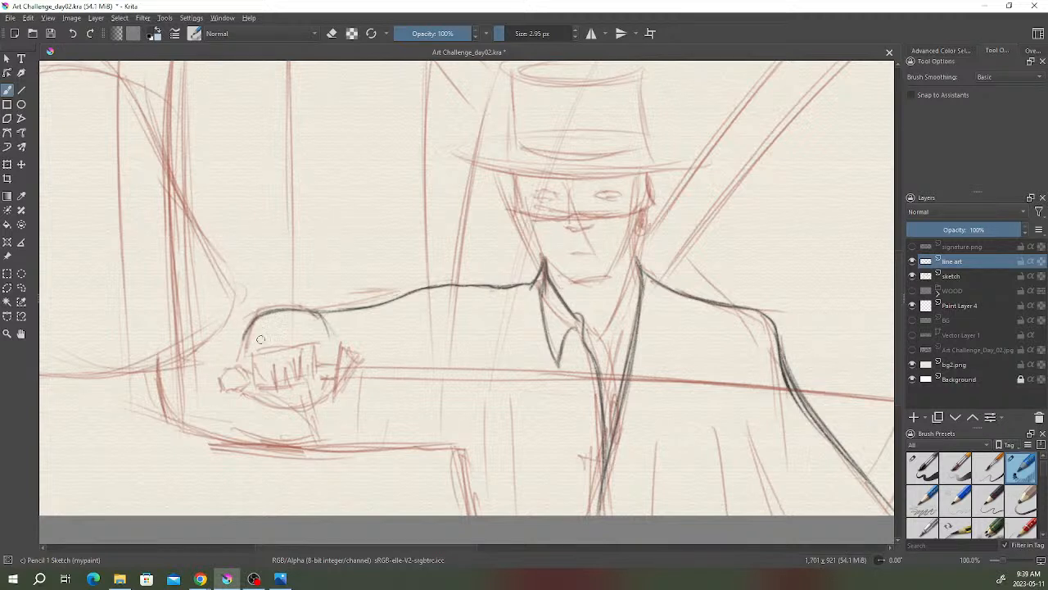
{"action": "mouse_move", "coordinate": [258, 354]}
{"action": "left_mouse_down"}
{"action": "mouse_move", "coordinate": [325, 347]}
{"action": "mouse_move", "coordinate": [306, 356]}
{"action": "mouse_move", "coordinate": [325, 365]}
{"action": "mouse_move", "coordinate": [312, 347]}
{"action": "mouse_move", "coordinate": [314, 393]}
{"action": "left_mouse_up"}
{"action": "left_click_drag", "start_coordinate": [259, 357], "coordinate": [259, 391]}
- Erase the outer edge of the fist's box and redraw it wider, away from the body
{"action": "key", "text": "e"}
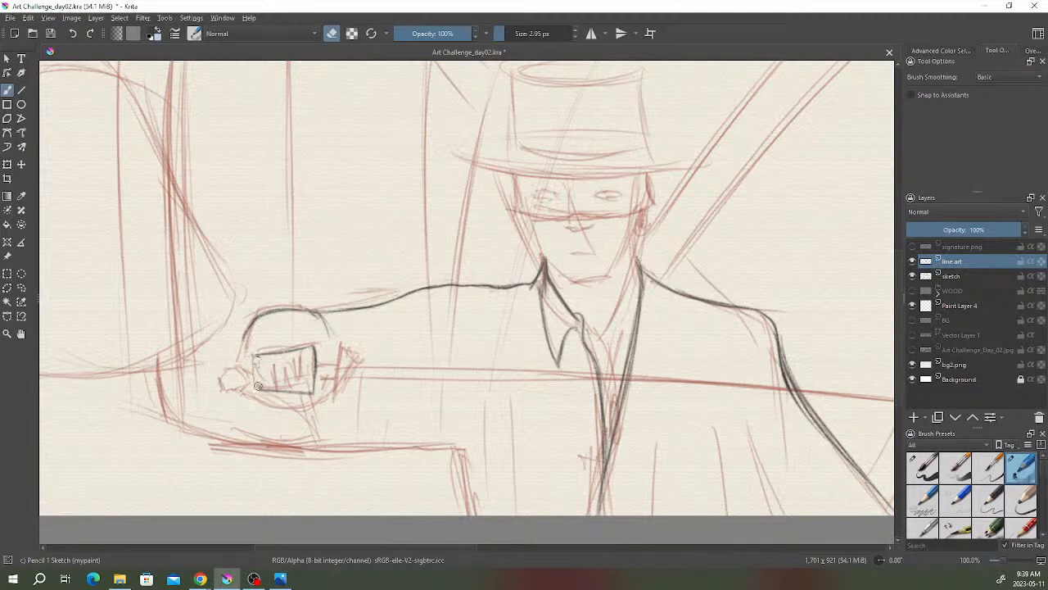
{"action": "key", "text": "e"}
{"action": "left_click_drag", "start_coordinate": [246, 356], "coordinate": [269, 352]}
{"action": "mouse_move", "coordinate": [250, 387]}
{"action": "left_mouse_down"}
{"action": "mouse_move", "coordinate": [251, 390]}
{"action": "mouse_move", "coordinate": [323, 385]}
{"action": "mouse_move", "coordinate": [257, 388]}
{"action": "mouse_move", "coordinate": [301, 393]}
{"action": "left_mouse_up"}
{"action": "key", "text": "e"}
{"action": "key", "text": "e"}
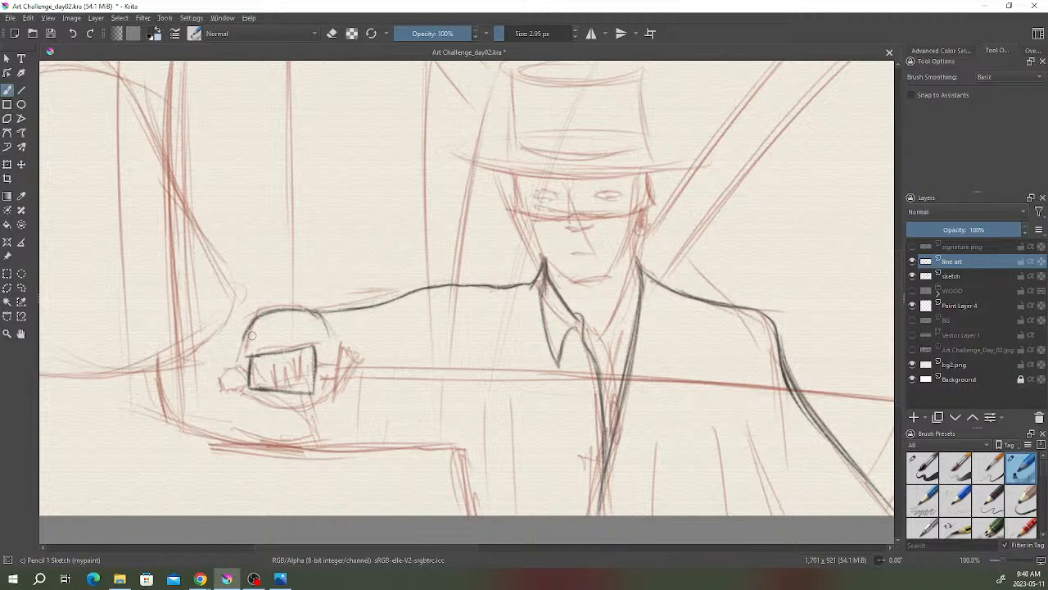
- Draw the inner arc of the sleeve cuff above the fist and undo the surplus stroke
{"action": "left_click_drag", "start_coordinate": [255, 319], "coordinate": [253, 352]}
{"action": "mouse_move", "coordinate": [249, 336]}
{"action": "left_mouse_down"}
{"action": "mouse_move", "coordinate": [286, 317]}
{"action": "mouse_move", "coordinate": [326, 326]}
{"action": "left_mouse_up"}
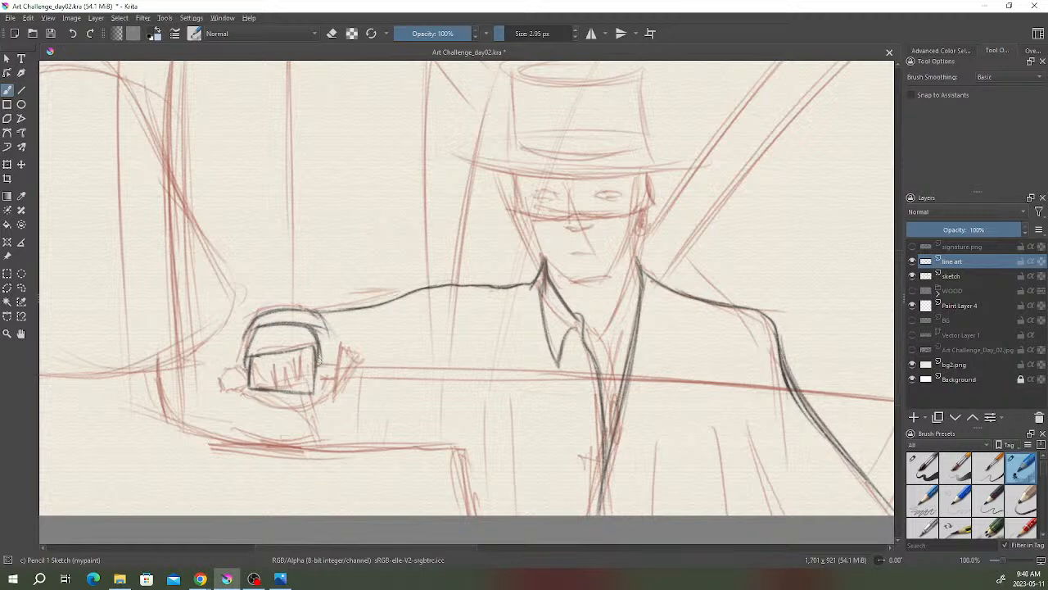
{"action": "left_click_drag", "start_coordinate": [316, 323], "coordinate": [322, 334]}
{"action": "left_click", "coordinate": [74, 35]}
- Clean up the inner cuff arc, darken the cuff's outer arc and draw the short line running down below the fist
{"action": "key", "text": "e"}
{"action": "left_click_drag", "start_coordinate": [310, 322], "coordinate": [324, 343]}
{"action": "key", "text": "e"}
{"action": "mouse_move", "coordinate": [263, 315]}
{"action": "left_mouse_down"}
{"action": "mouse_move", "coordinate": [255, 328]}
{"action": "mouse_move", "coordinate": [277, 314]}
{"action": "left_mouse_up"}
{"action": "mouse_move", "coordinate": [323, 315]}
{"action": "left_mouse_down"}
{"action": "mouse_move", "coordinate": [351, 353]}
{"action": "mouse_move", "coordinate": [329, 331]}
{"action": "mouse_move", "coordinate": [328, 361]}
{"action": "mouse_move", "coordinate": [325, 349]}
{"action": "mouse_move", "coordinate": [336, 344]}
{"action": "mouse_move", "coordinate": [315, 316]}
{"action": "mouse_move", "coordinate": [321, 358]}
{"action": "left_mouse_up"}
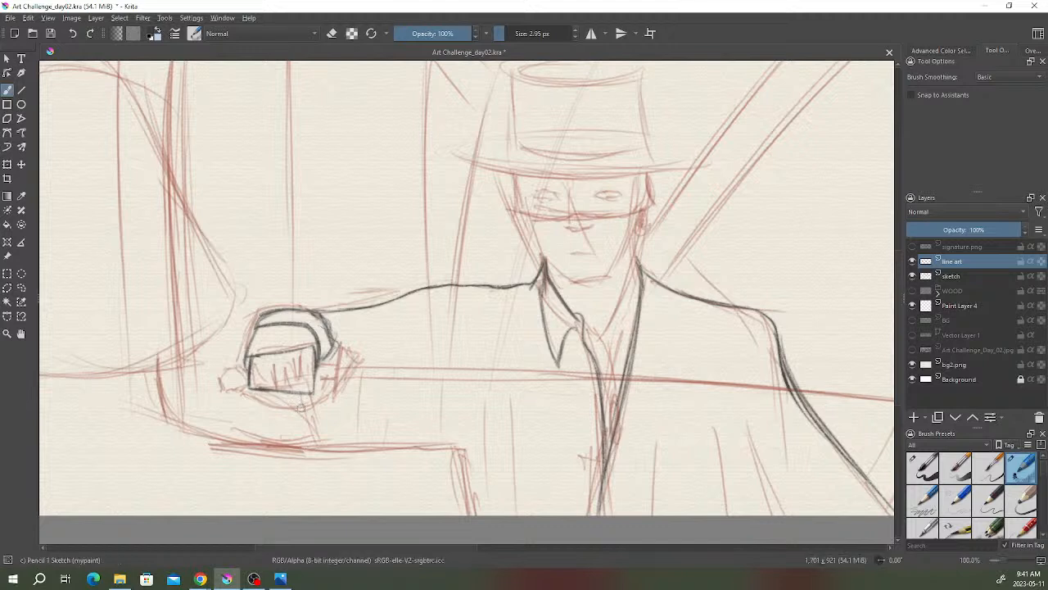
{"action": "mouse_move", "coordinate": [302, 399]}
{"action": "left_mouse_down"}
{"action": "mouse_move", "coordinate": [319, 443]}
{"action": "mouse_move", "coordinate": [299, 396]}
{"action": "mouse_move", "coordinate": [329, 456]}
{"action": "mouse_move", "coordinate": [311, 406]}
{"action": "mouse_move", "coordinate": [319, 430]}
{"action": "left_mouse_up"}
- Lower the sketch layer's opacity slightly and make the line art layer active again
{"action": "left_click", "coordinate": [958, 276]}
{"action": "left_click_drag", "start_coordinate": [978, 231], "coordinate": [959, 231]}
{"action": "left_click", "coordinate": [952, 262]}
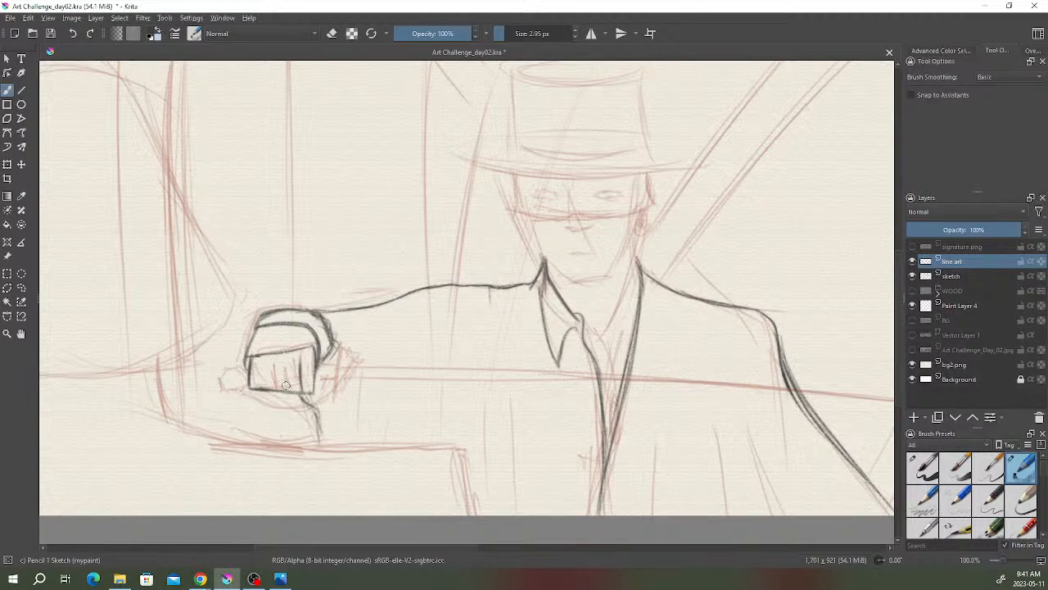
- Draw the short vertical lines dividing the fingers inside the fist
{"action": "mouse_move", "coordinate": [285, 374]}
{"action": "left_mouse_down"}
{"action": "mouse_move", "coordinate": [288, 391]}
{"action": "mouse_move", "coordinate": [275, 382]}
{"action": "left_mouse_up"}
{"action": "left_click_drag", "start_coordinate": [269, 373], "coordinate": [270, 390]}
{"action": "key", "text": "e"}
{"action": "left_click", "coordinate": [74, 36]}
{"action": "key", "text": "e"}
{"action": "mouse_move", "coordinate": [296, 362]}
{"action": "left_mouse_down"}
{"action": "mouse_move", "coordinate": [296, 397]}
{"action": "mouse_move", "coordinate": [271, 383]}
{"action": "left_mouse_up"}
- Erase the outer vertical edge of the fist and redraw it slightly narrower
{"action": "key", "text": "e"}
{"action": "mouse_move", "coordinate": [251, 366]}
{"action": "left_mouse_down"}
{"action": "mouse_move", "coordinate": [251, 391]}
{"action": "mouse_move", "coordinate": [252, 358]}
{"action": "left_mouse_up"}
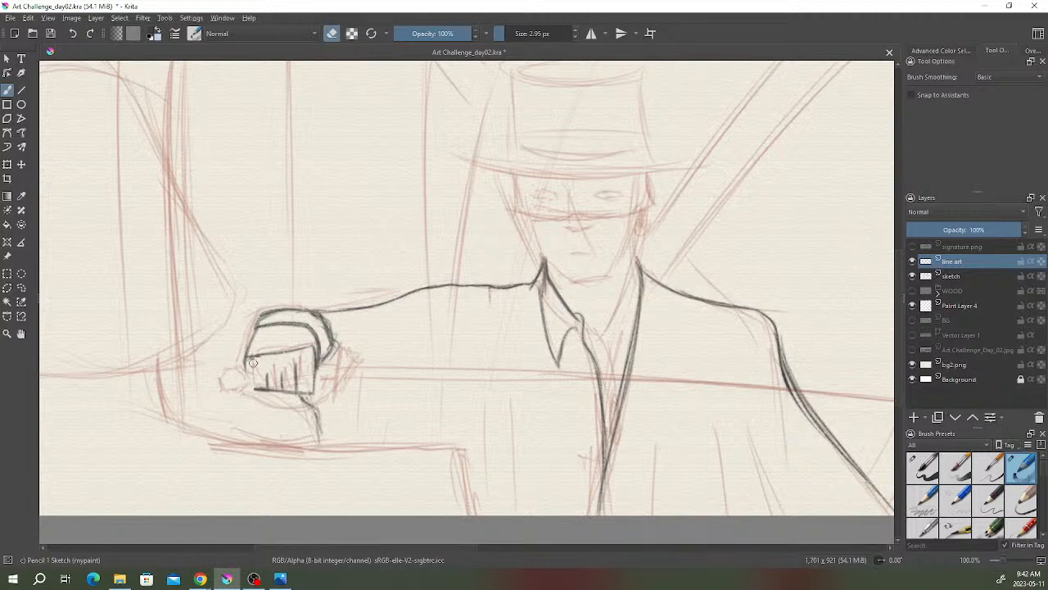
{"action": "key", "text": "e"}
- Draw the angled side of the hand next to the fingers on the blade side and erase the overlapping bits
{"action": "left_click_drag", "start_coordinate": [322, 351], "coordinate": [323, 363]}
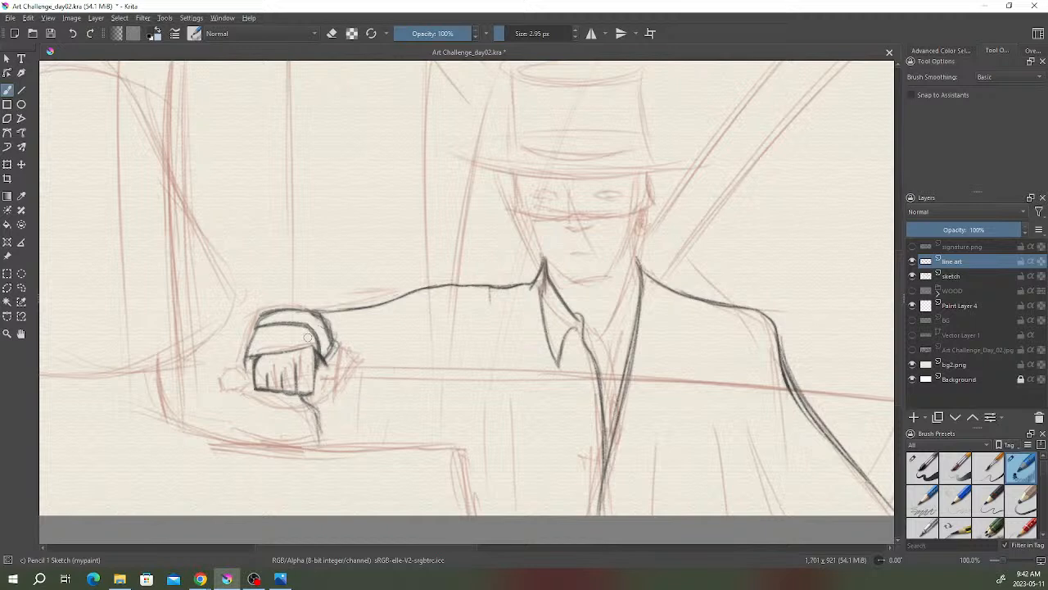
{"action": "mouse_move", "coordinate": [318, 393]}
{"action": "left_mouse_down"}
{"action": "mouse_move", "coordinate": [328, 370]}
{"action": "mouse_move", "coordinate": [320, 393]}
{"action": "left_mouse_up"}
{"action": "key", "text": "e"}
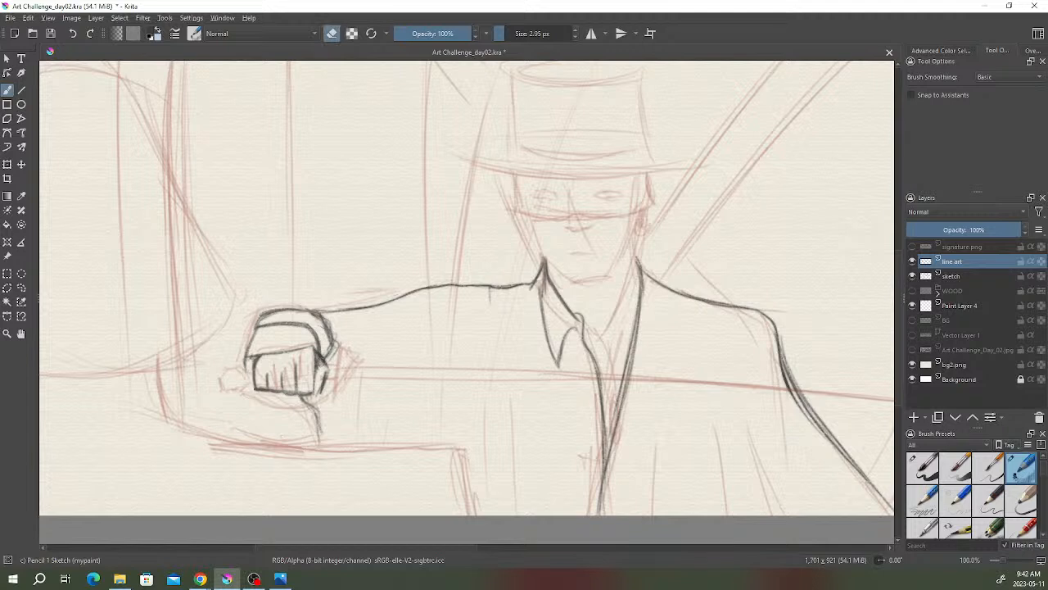
{"action": "left_click_drag", "start_coordinate": [323, 364], "coordinate": [320, 359]}
{"action": "key", "text": "e"}
{"action": "key", "text": "e"}
{"action": "key", "text": "e"}
- Draw the round sword pommel protruding from the fist on the side away from the blade
{"action": "left_click_drag", "start_coordinate": [235, 357], "coordinate": [229, 372]}
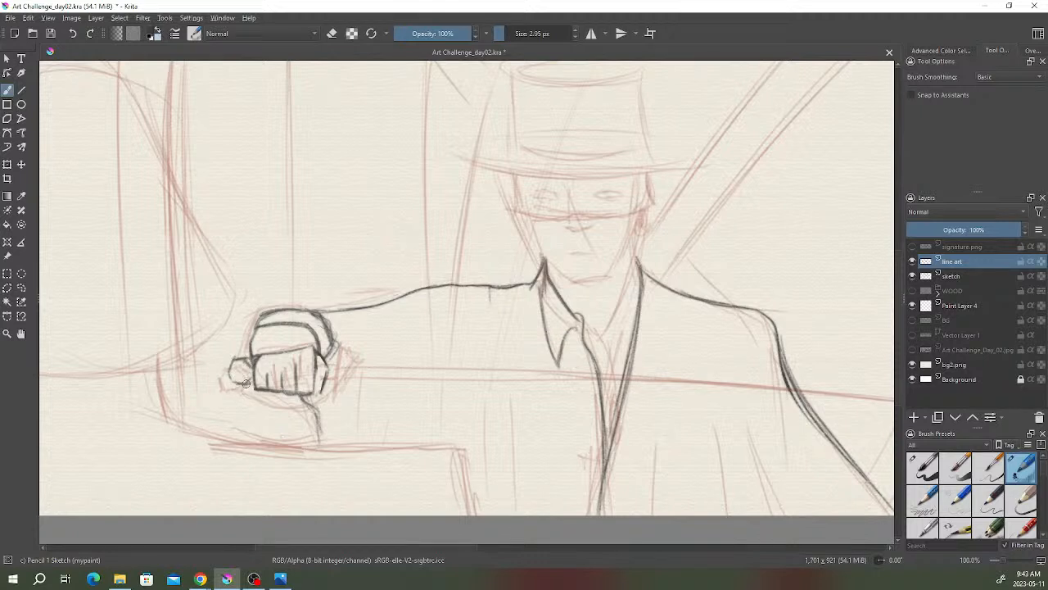
{"action": "mouse_move", "coordinate": [235, 382]}
{"action": "left_mouse_down"}
{"action": "mouse_move", "coordinate": [222, 378]}
{"action": "mouse_move", "coordinate": [227, 365]}
{"action": "left_mouse_up"}
{"action": "key", "text": "e"}
{"action": "key", "text": "e"}
- Draw the double curved outline wrapping below the fist
{"action": "mouse_move", "coordinate": [258, 401]}
{"action": "left_mouse_down"}
{"action": "mouse_move", "coordinate": [302, 410]}
{"action": "mouse_move", "coordinate": [325, 396]}
{"action": "left_mouse_up"}
{"action": "mouse_move", "coordinate": [330, 384]}
{"action": "left_mouse_down"}
{"action": "mouse_move", "coordinate": [307, 411]}
{"action": "mouse_move", "coordinate": [326, 392]}
{"action": "mouse_move", "coordinate": [280, 408]}
{"action": "left_mouse_up"}
{"action": "mouse_move", "coordinate": [270, 418]}
{"action": "left_mouse_down"}
{"action": "mouse_move", "coordinate": [332, 407]}
{"action": "mouse_move", "coordinate": [336, 384]}
{"action": "mouse_move", "coordinate": [321, 413]}
{"action": "mouse_move", "coordinate": [331, 398]}
{"action": "mouse_move", "coordinate": [318, 415]}
{"action": "mouse_move", "coordinate": [263, 416]}
{"action": "mouse_move", "coordinate": [331, 401]}
{"action": "left_mouse_up"}
- Draw the pointed sword guard and the short grip section joining it to the fist, erasing overlapping lines
{"action": "mouse_move", "coordinate": [340, 348]}
{"action": "left_mouse_down"}
{"action": "mouse_move", "coordinate": [335, 400]}
{"action": "mouse_move", "coordinate": [344, 352]}
{"action": "mouse_move", "coordinate": [335, 334]}
{"action": "mouse_move", "coordinate": [339, 362]}
{"action": "left_mouse_up"}
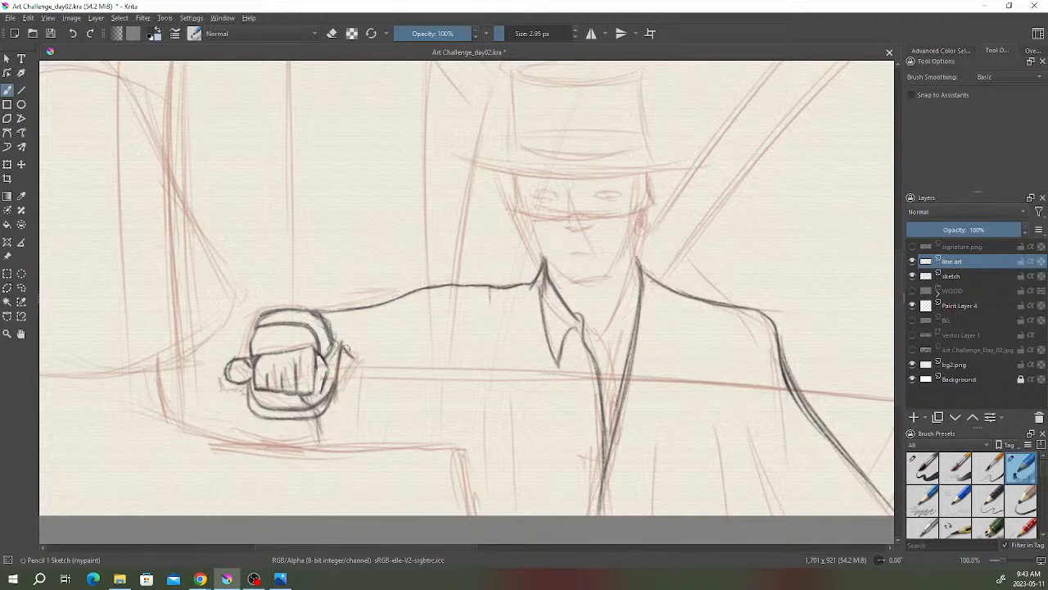
{"action": "left_click_drag", "start_coordinate": [354, 360], "coordinate": [344, 382]}
{"action": "key", "text": "e"}
{"action": "key", "text": "e"}
{"action": "left_click_drag", "start_coordinate": [321, 359], "coordinate": [336, 365]}
{"action": "key", "text": "e"}
{"action": "key", "text": "e"}
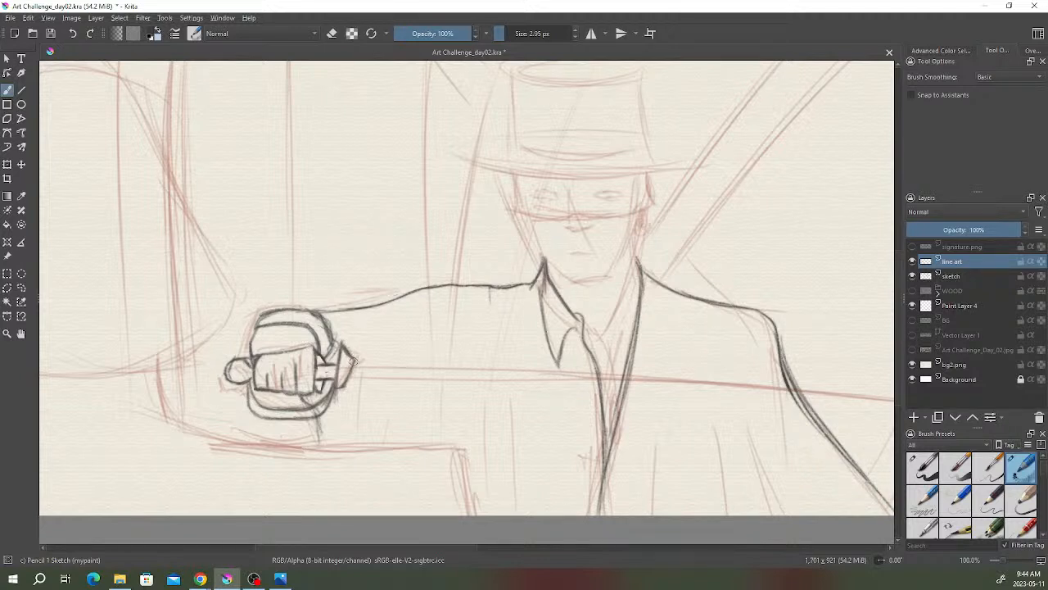
{"action": "left_click_drag", "start_coordinate": [355, 360], "coordinate": [341, 386]}
- Draw the vertical fabric folds hanging from the sword-arm shoulder and shape the shoulder contour around them
{"action": "left_click_drag", "start_coordinate": [488, 283], "coordinate": [494, 447]}
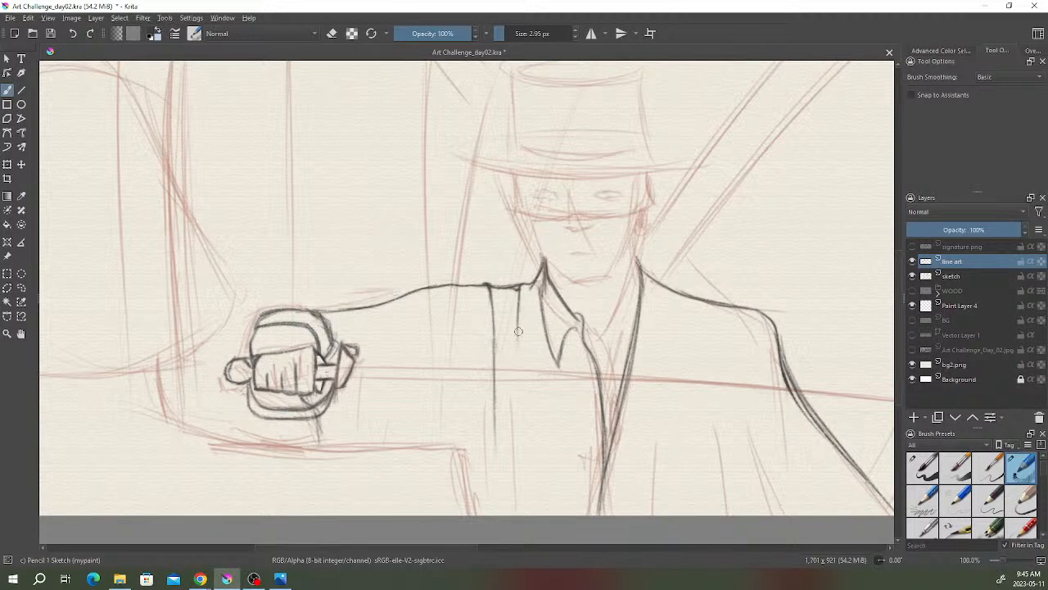
{"action": "left_click_drag", "start_coordinate": [519, 305], "coordinate": [520, 398]}
{"action": "left_click_drag", "start_coordinate": [518, 326], "coordinate": [518, 404]}
{"action": "left_click_drag", "start_coordinate": [511, 289], "coordinate": [506, 366]}
{"action": "key", "text": "e"}
{"action": "key", "text": "e"}
{"action": "left_click_drag", "start_coordinate": [471, 290], "coordinate": [471, 414]}
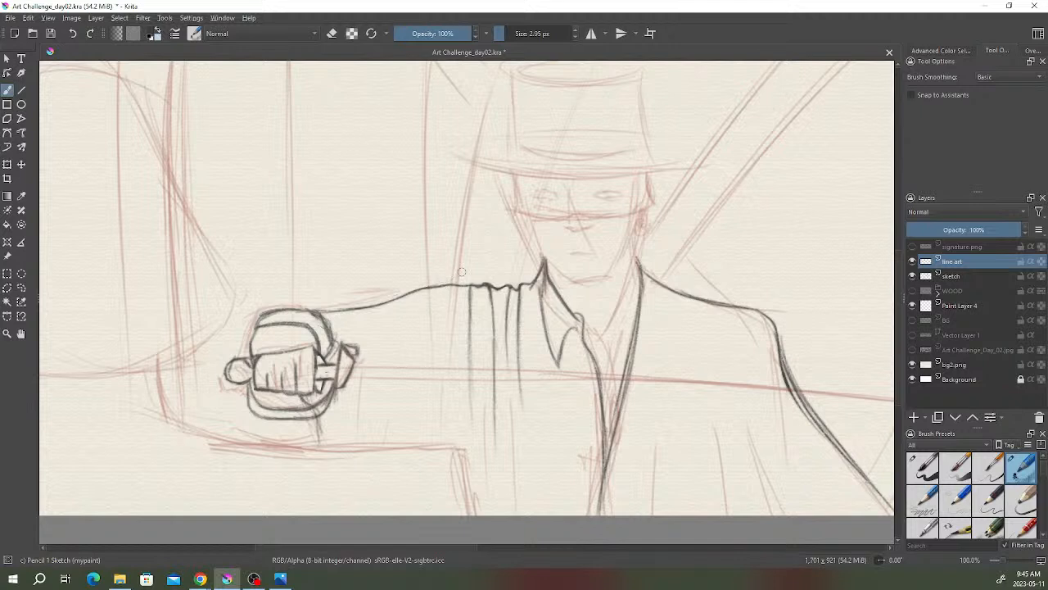
- Add the diagonal sleeve folds descending from the upper arm contour and clean up where they start
{"action": "left_click_drag", "start_coordinate": [424, 287], "coordinate": [453, 427]}
{"action": "left_click_drag", "start_coordinate": [421, 289], "coordinate": [463, 419]}
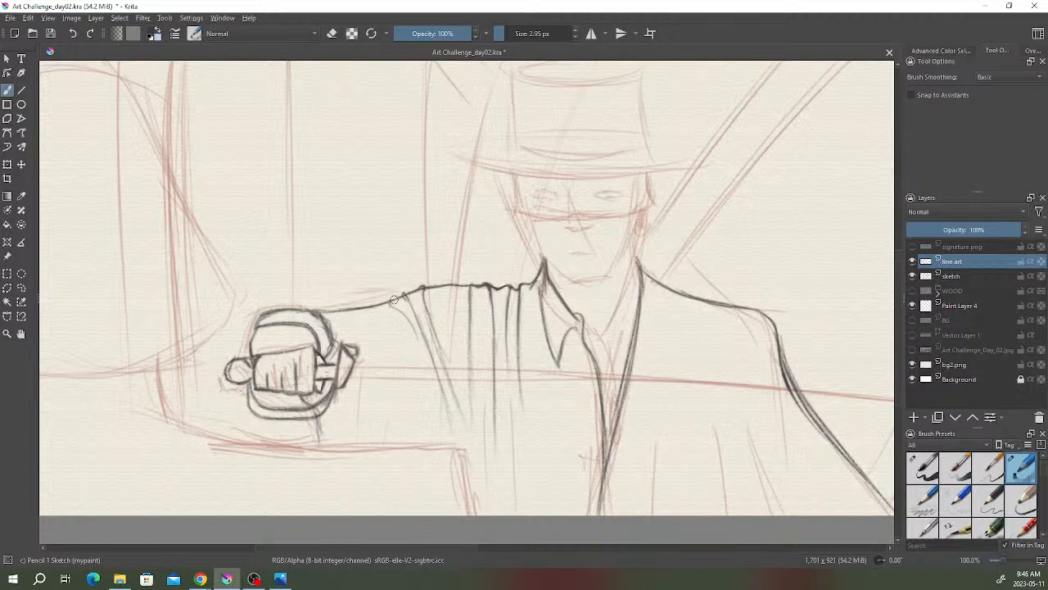
{"action": "mouse_move", "coordinate": [392, 308]}
{"action": "left_mouse_down"}
{"action": "mouse_move", "coordinate": [427, 354]}
{"action": "mouse_move", "coordinate": [436, 407]}
{"action": "left_mouse_up"}
{"action": "key", "text": "e"}
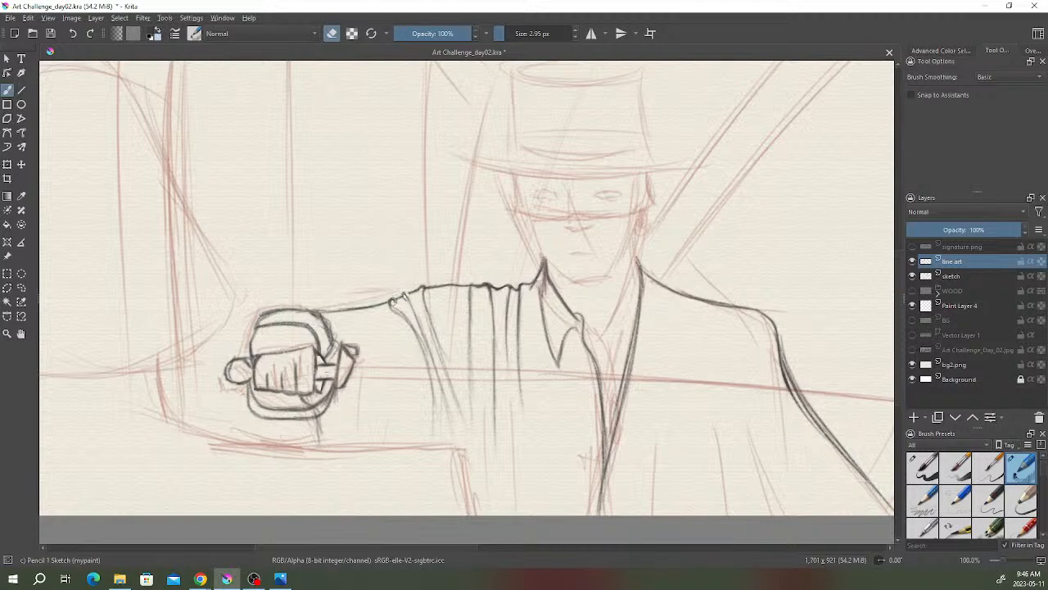
{"action": "key", "text": "e"}
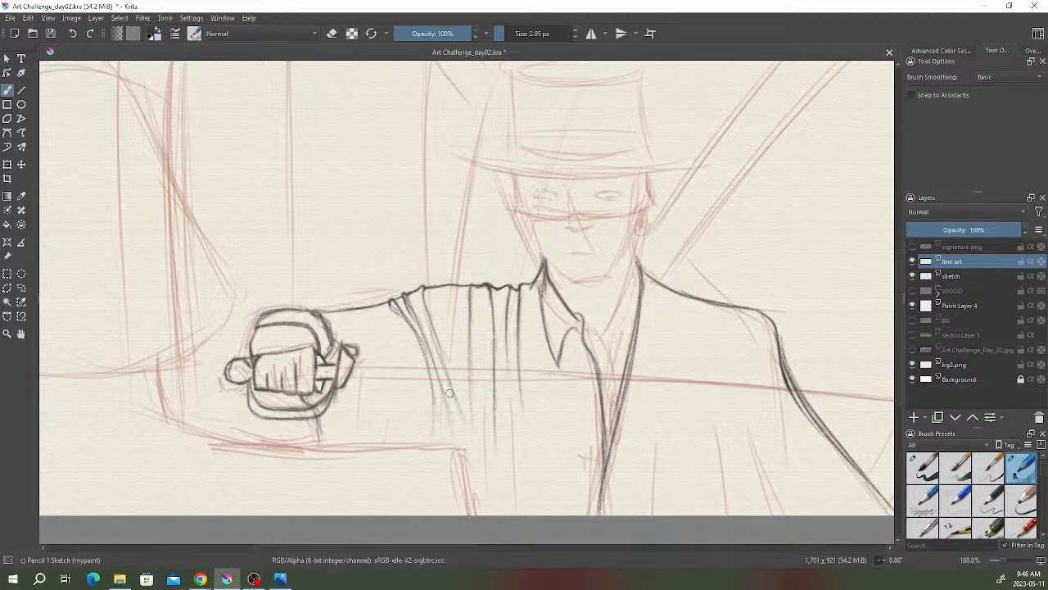
- Erase part of the outer sleeve cuff around the fist and redraw it extending out to the sword guard
{"action": "key", "text": "e"}
{"action": "key", "text": "e"}
{"action": "key", "text": "e"}
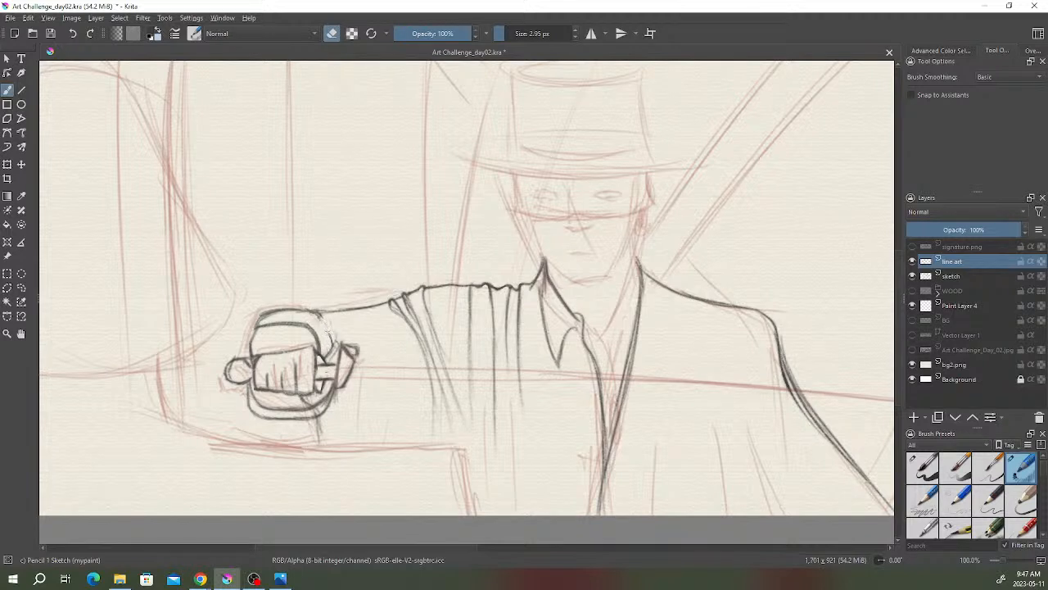
{"action": "key", "text": "e"}
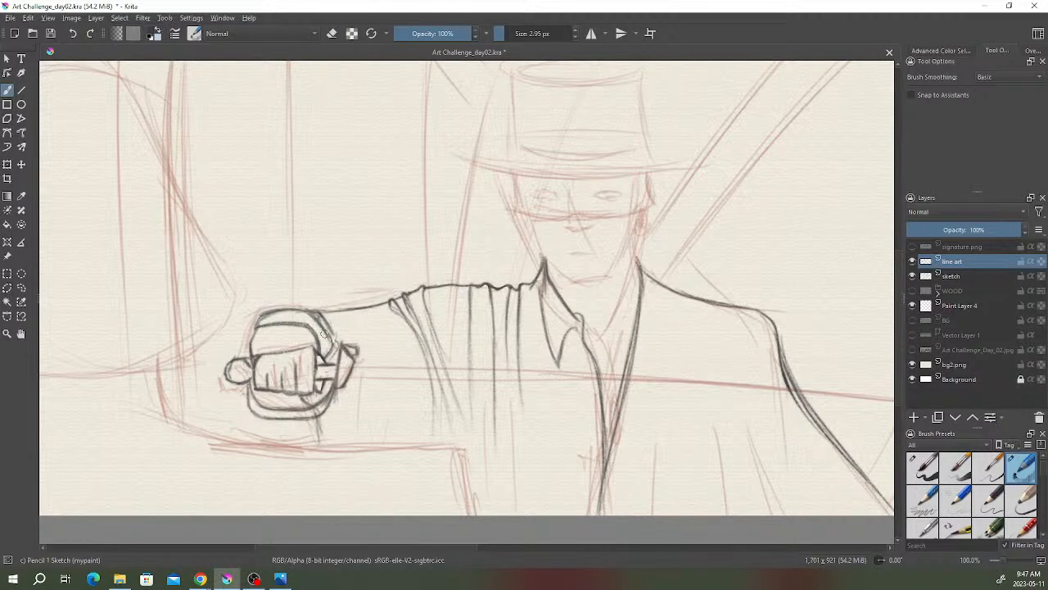
{"action": "left_click_drag", "start_coordinate": [321, 311], "coordinate": [348, 341]}
{"action": "left_click_drag", "start_coordinate": [258, 318], "coordinate": [271, 325]}
{"action": "left_click_drag", "start_coordinate": [278, 315], "coordinate": [303, 319]}
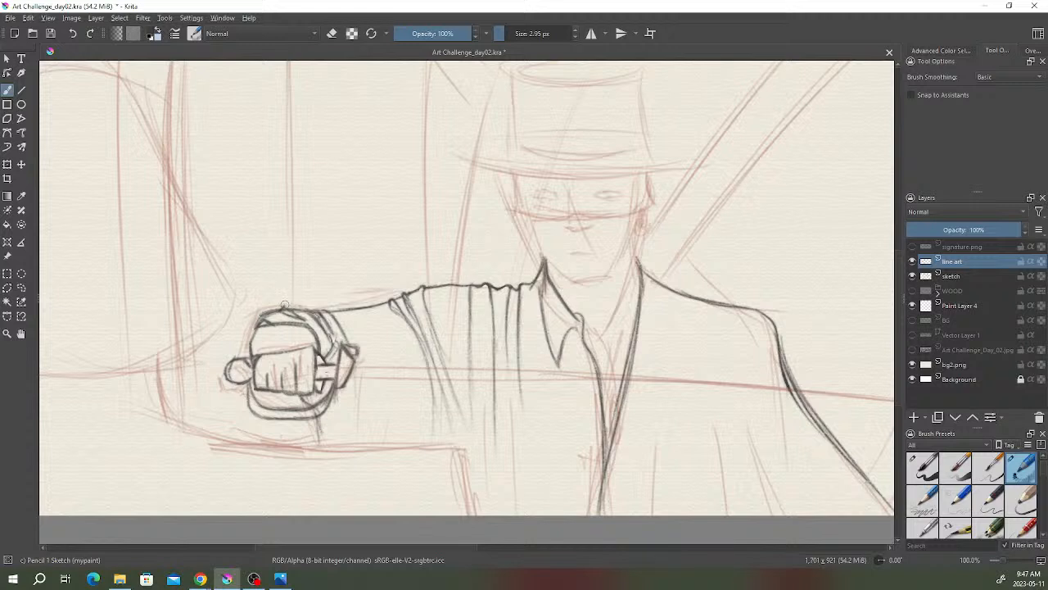
- Refine the fold lines across the upper sleeve cuff toward the sword guard and erase the overlapping strokes
{"action": "key", "text": "e"}
{"action": "key", "text": "e"}
{"action": "key", "text": "e"}
{"action": "key", "text": "e"}
{"action": "key", "text": "e"}
{"action": "key", "text": "e"}
{"action": "key", "text": "e"}
{"action": "key", "text": "e"}
{"action": "left_click_drag", "start_coordinate": [306, 310], "coordinate": [345, 335]}
{"action": "key", "text": "e"}
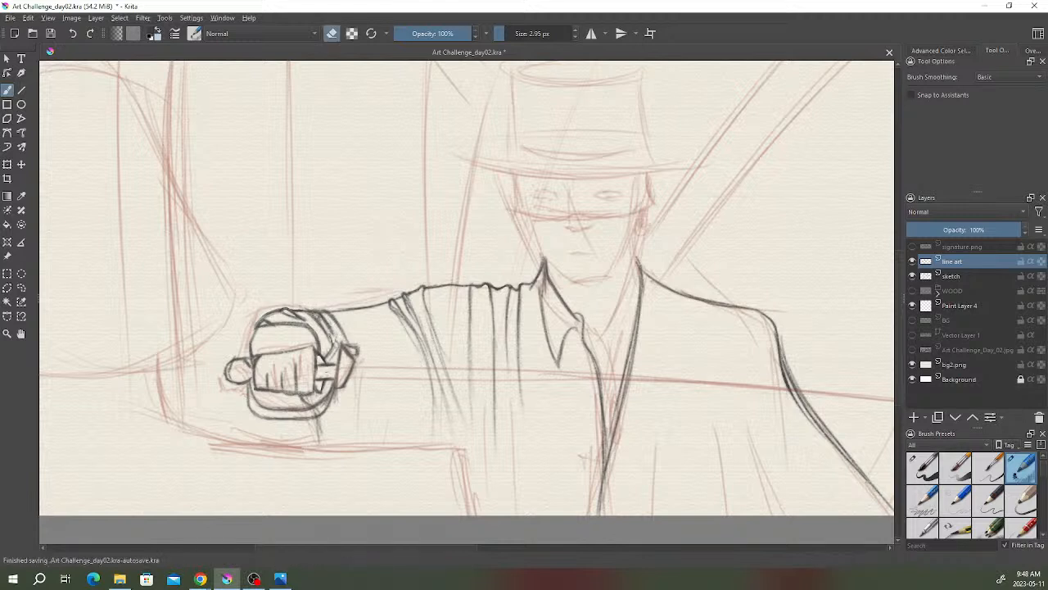
{"action": "left_click_drag", "start_coordinate": [335, 336], "coordinate": [322, 316]}
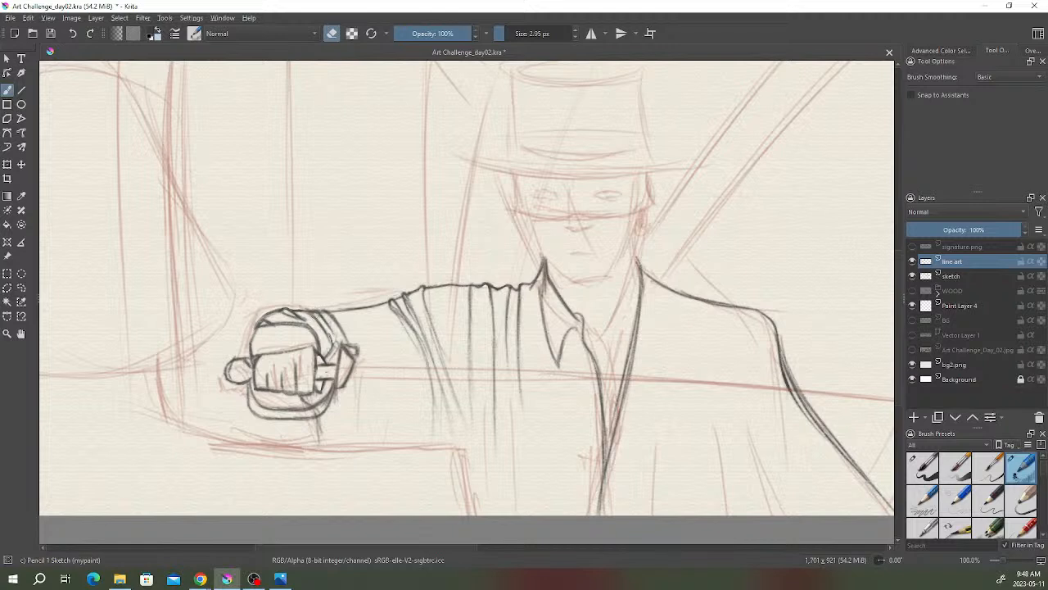
{"action": "key", "text": "e"}
- Select the whole fist, cuff and sword guard freehand and move them left, away from the shoulder, to lengthen the arm
{"action": "left_click_drag", "start_coordinate": [455, 544], "coordinate": [489, 549]}
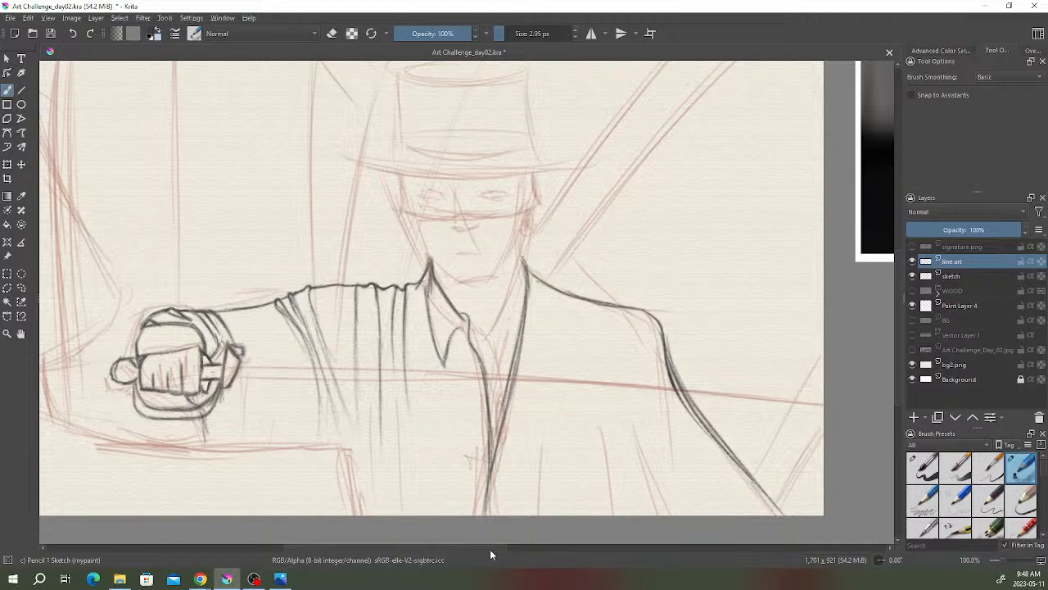
{"action": "scroll", "coordinate": [483, 337], "scroll_direction": "down", "scroll_amount": 1}
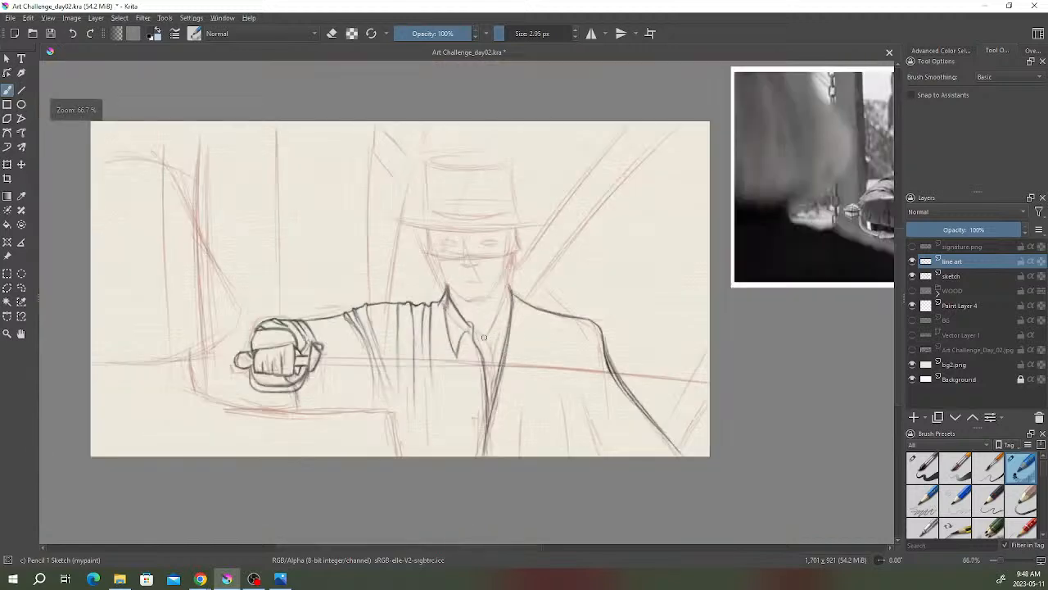
{"action": "left_click_drag", "start_coordinate": [504, 329], "coordinate": [580, 307]}
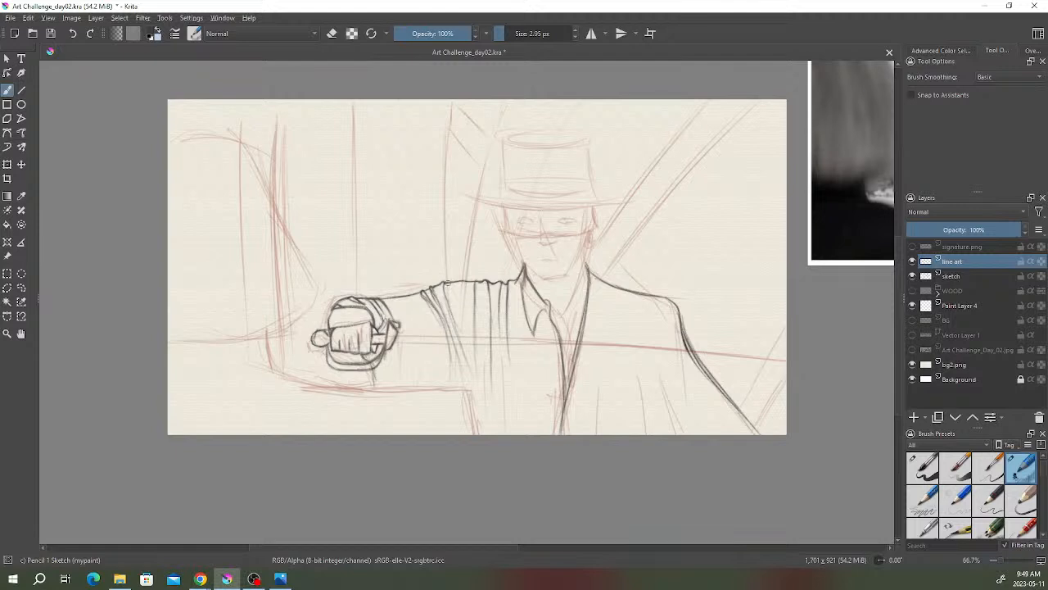
{"action": "left_click", "coordinate": [21, 288]}
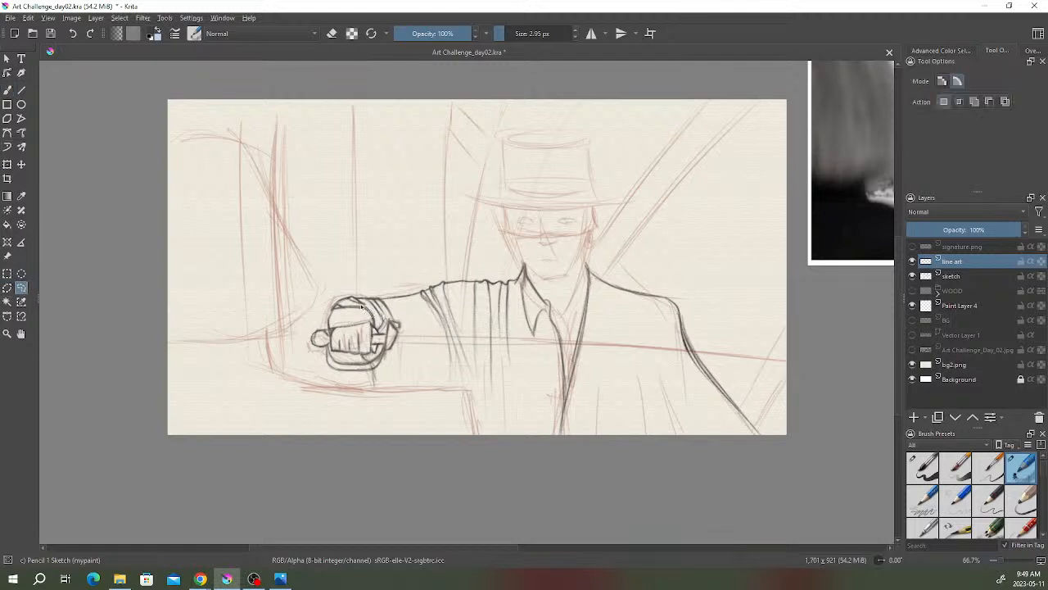
{"action": "mouse_move", "coordinate": [372, 289]}
{"action": "left_mouse_down"}
{"action": "mouse_move", "coordinate": [341, 281]}
{"action": "mouse_move", "coordinate": [301, 305]}
{"action": "mouse_move", "coordinate": [283, 352]}
{"action": "mouse_move", "coordinate": [319, 380]}
{"action": "mouse_move", "coordinate": [361, 388]}
{"action": "mouse_move", "coordinate": [414, 377]}
{"action": "mouse_move", "coordinate": [426, 340]}
{"action": "mouse_move", "coordinate": [365, 283]}
{"action": "left_mouse_up"}
{"action": "left_click", "coordinate": [21, 165]}
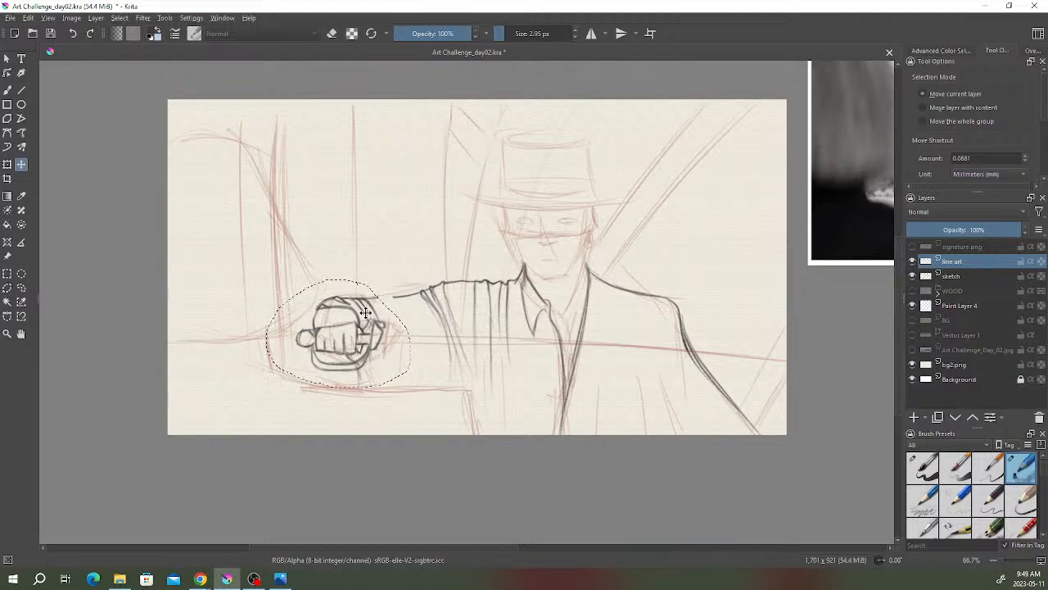
- Select only the fist, guard and lower cuff freehand, nudge them slightly further left, and clear the selection
{"action": "left_click", "coordinate": [21, 287]}
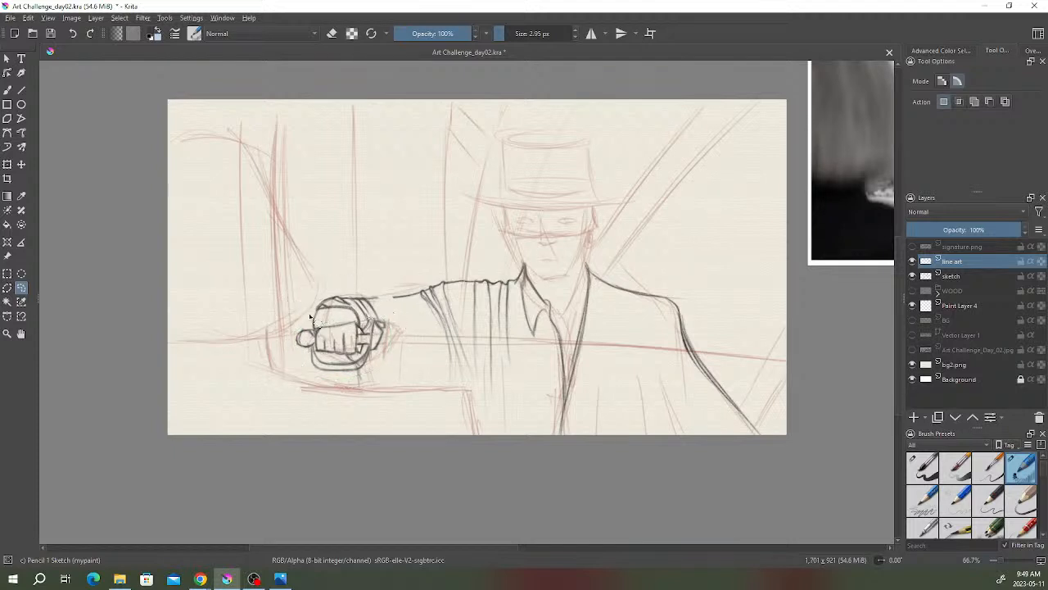
{"action": "left_click", "coordinate": [22, 163]}
{"action": "key", "text": "Left"}
{"action": "key", "text": "Left"}
{"action": "key", "text": "Left"}
{"action": "key", "text": "Left"}
{"action": "key", "text": "Left"}
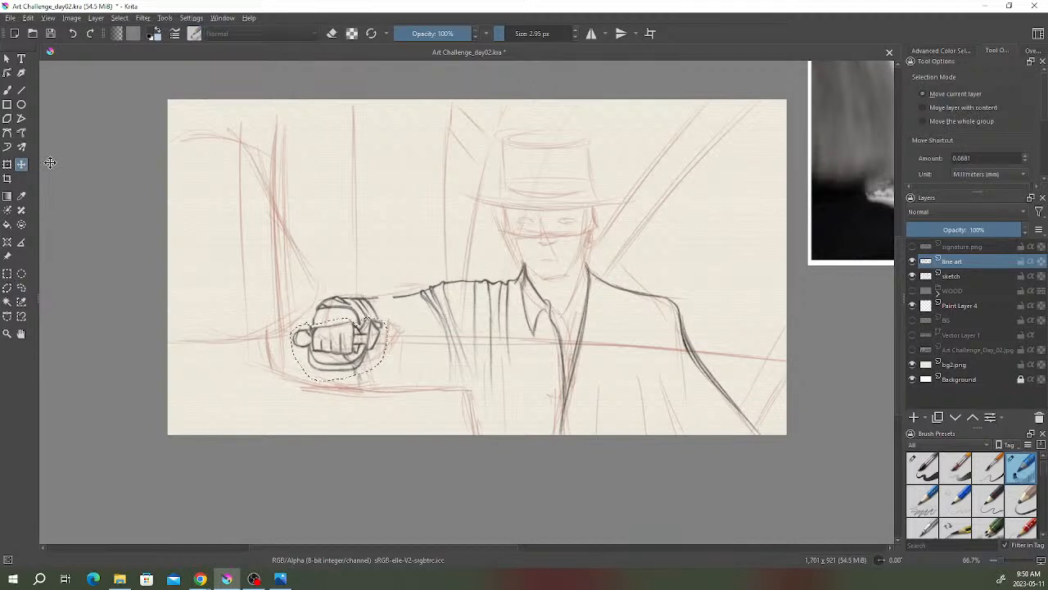
{"action": "key", "text": "ctrl+r"}
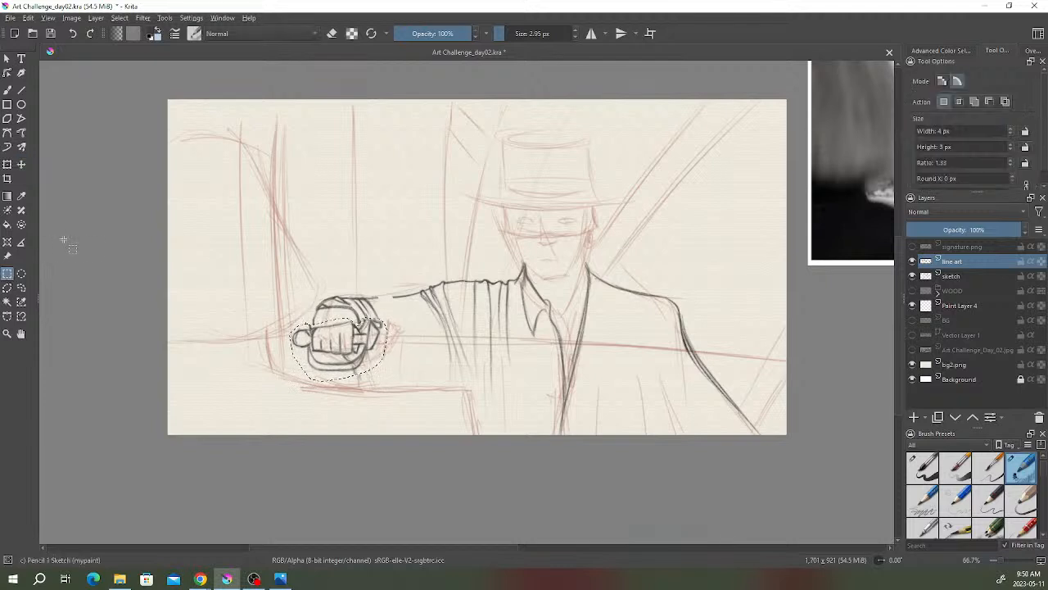
{"action": "left_click", "coordinate": [53, 247]}
- Draw the short curved line above the knuckles joining the fist to the inside of the cuff
{"action": "left_click", "coordinate": [8, 90]}
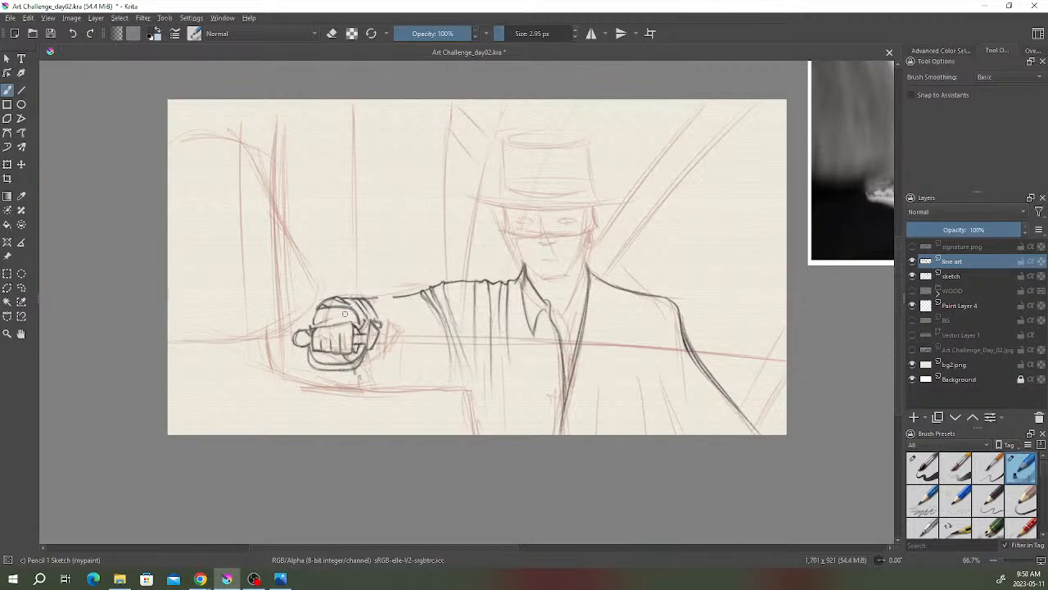
{"action": "mouse_move", "coordinate": [316, 327]}
{"action": "left_mouse_down"}
{"action": "mouse_move", "coordinate": [345, 318]}
{"action": "mouse_move", "coordinate": [359, 327]}
{"action": "mouse_move", "coordinate": [337, 317]}
{"action": "left_mouse_up"}
{"action": "left_click_drag", "start_coordinate": [333, 318], "coordinate": [344, 315]}
{"action": "key", "text": "e"}
{"action": "key", "text": "e"}
- Select the upper cuff folds freehand, shift them slightly over the fist, and clear the selection
{"action": "left_click", "coordinate": [21, 287]}
{"action": "mouse_move", "coordinate": [378, 290]}
{"action": "left_mouse_down"}
{"action": "mouse_move", "coordinate": [342, 283]}
{"action": "mouse_move", "coordinate": [311, 301]}
{"action": "mouse_move", "coordinate": [308, 321]}
{"action": "mouse_move", "coordinate": [329, 336]}
{"action": "mouse_move", "coordinate": [347, 322]}
{"action": "mouse_move", "coordinate": [365, 334]}
{"action": "mouse_move", "coordinate": [386, 304]}
{"action": "left_mouse_up"}
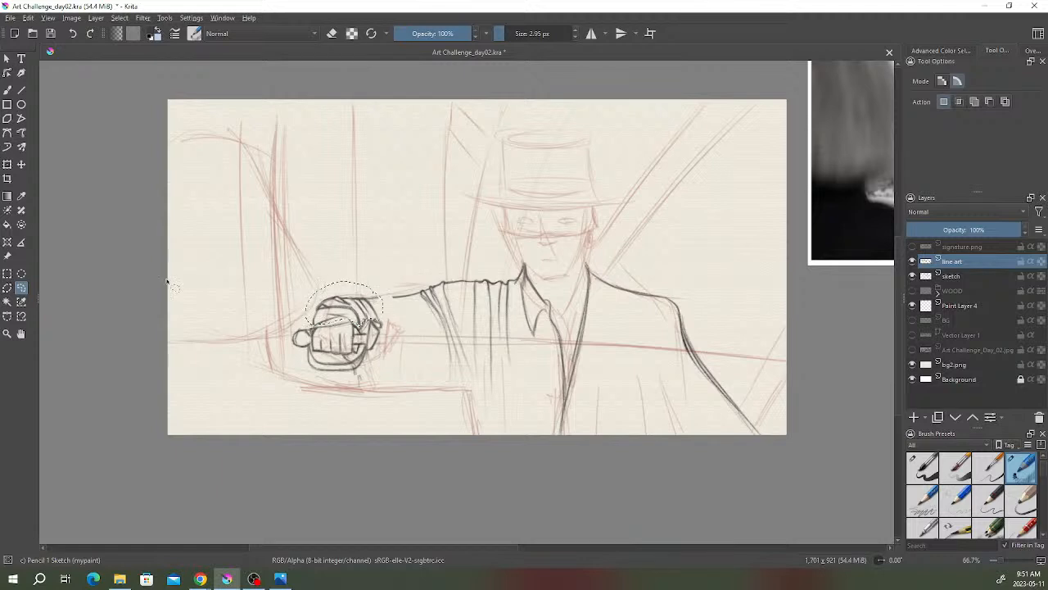
{"action": "left_click", "coordinate": [21, 164]}
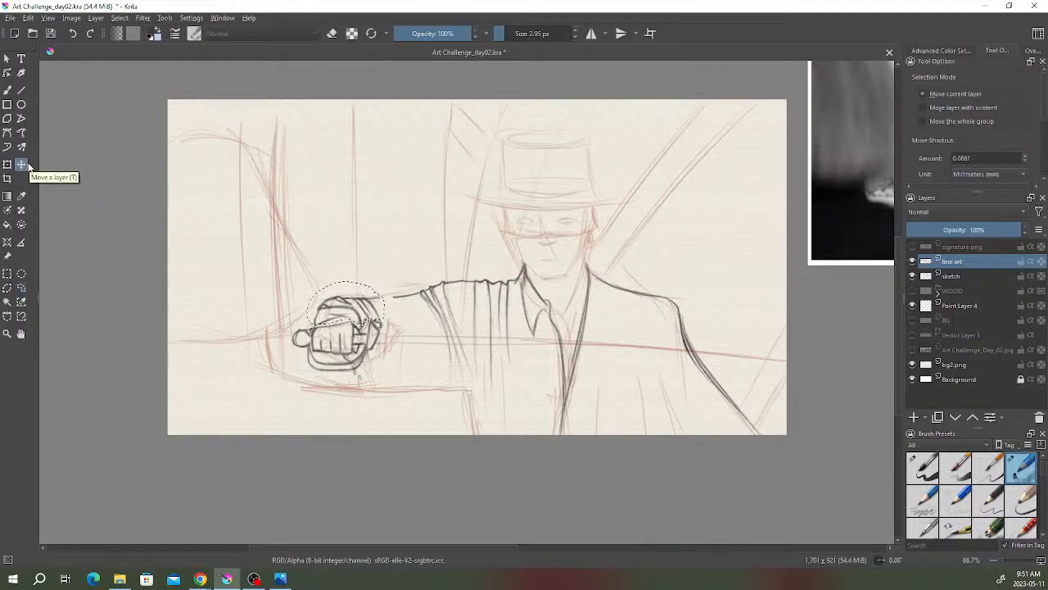
{"action": "left_click", "coordinate": [7, 274]}
{"action": "left_click", "coordinate": [71, 259]}
- Erase the outer upper corner of the cuff and redraw it as a slope running down to the knuckles
{"action": "key", "text": "b"}
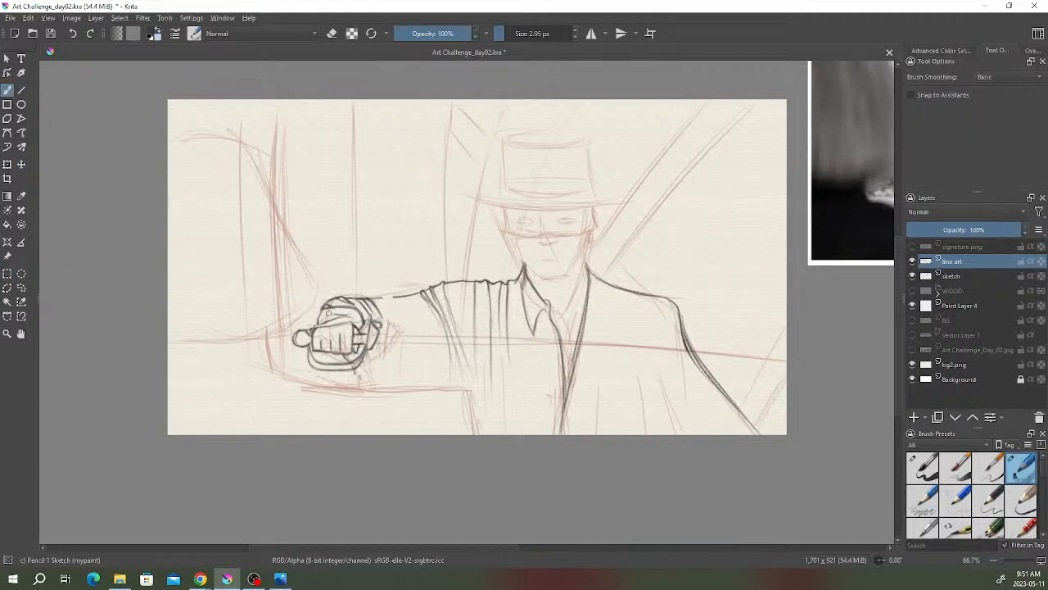
{"action": "key", "text": "e"}
{"action": "key", "text": "e"}
{"action": "key", "text": "e"}
{"action": "key", "text": "e"}
{"action": "left_click_drag", "start_coordinate": [324, 313], "coordinate": [310, 326]}
{"action": "key", "text": "e"}
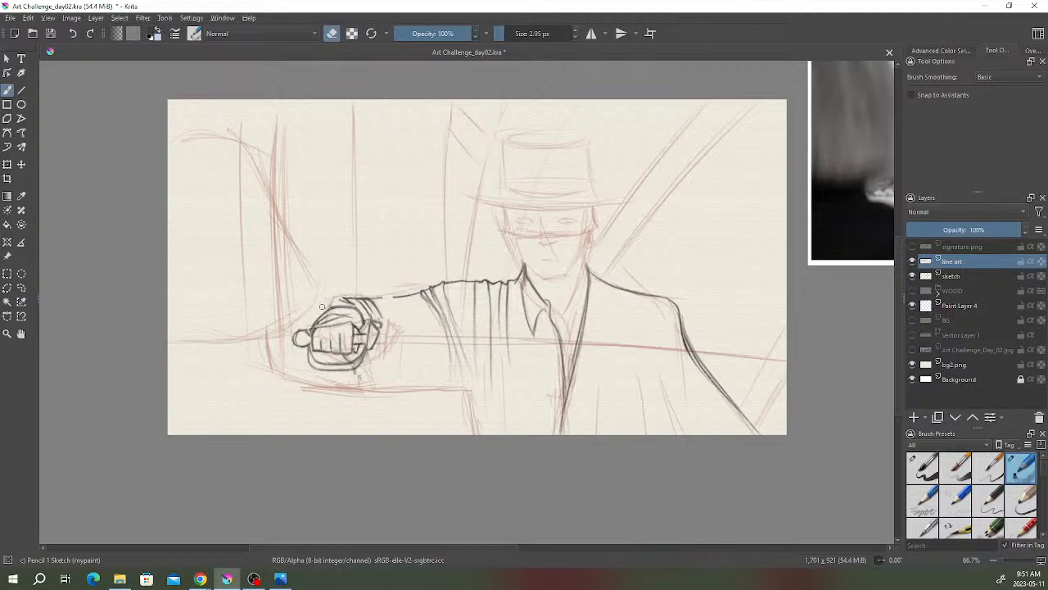
- Reconnect the upper sleeve contour between cuff and arm, and draw a curved fold down the forearm sleeve
{"action": "key", "text": "e"}
{"action": "mouse_move", "coordinate": [377, 299]}
{"action": "left_mouse_down"}
{"action": "mouse_move", "coordinate": [392, 298]}
{"action": "mouse_move", "coordinate": [403, 362]}
{"action": "left_mouse_up"}
{"action": "left_click_drag", "start_coordinate": [400, 312], "coordinate": [405, 359]}
{"action": "key", "text": "e"}
{"action": "key", "text": "e"}
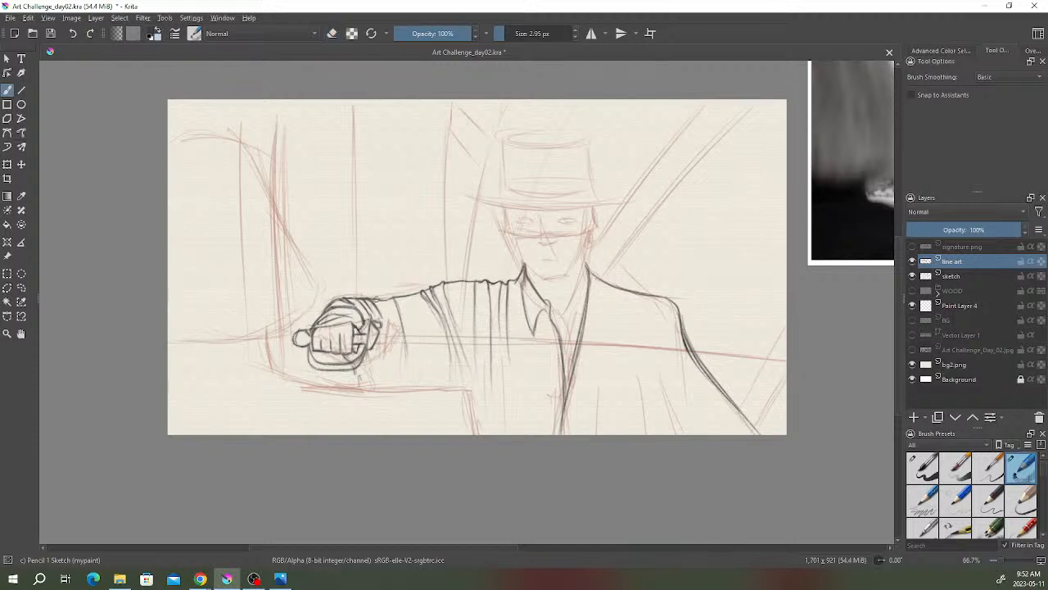
{"action": "key", "text": "e"}
{"action": "key", "text": "e"}
- Select the outer contour of the lowered arm freehand, delete it, and clear the selection
{"action": "left_click", "coordinate": [21, 289]}
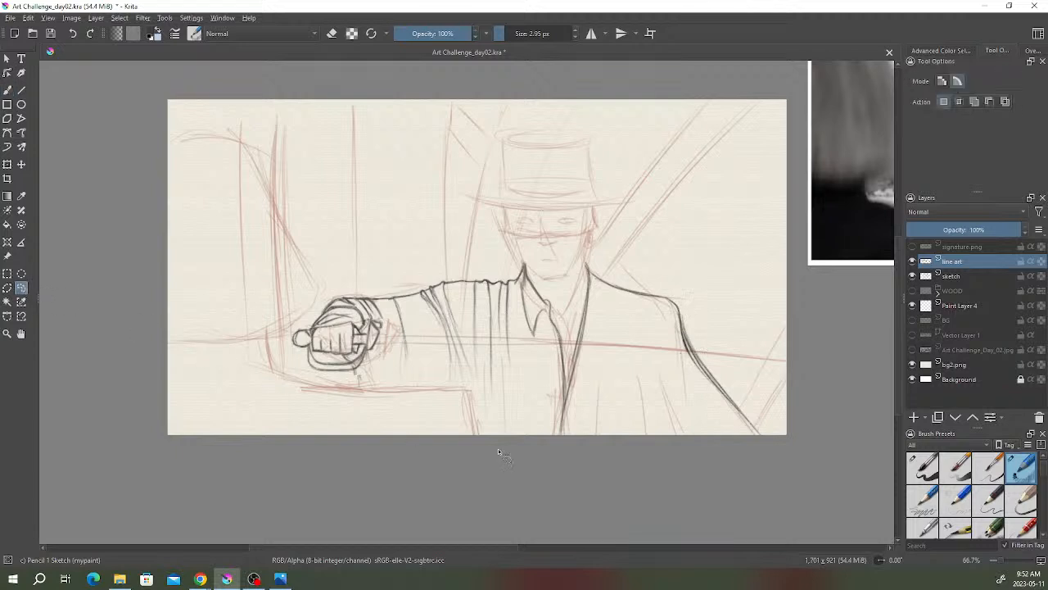
{"action": "mouse_move", "coordinate": [782, 431]}
{"action": "left_mouse_down"}
{"action": "mouse_move", "coordinate": [765, 375]}
{"action": "mouse_move", "coordinate": [693, 306]}
{"action": "mouse_move", "coordinate": [687, 321]}
{"action": "mouse_move", "coordinate": [717, 428]}
{"action": "mouse_move", "coordinate": [745, 443]}
{"action": "left_mouse_up"}
{"action": "key", "text": "Delete"}
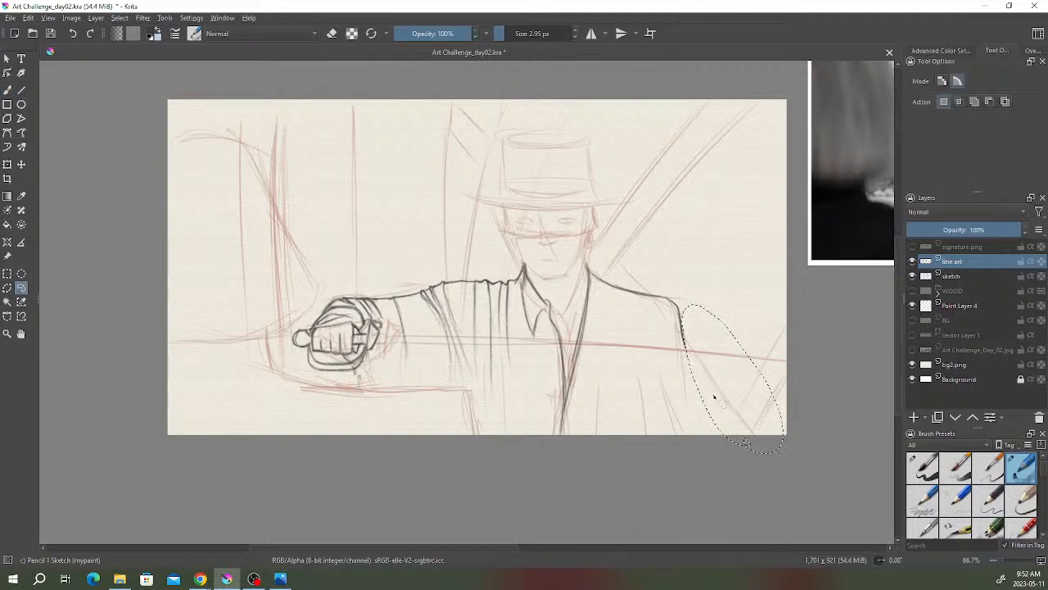
{"action": "left_click", "coordinate": [10, 279]}
{"action": "left_click", "coordinate": [61, 203]}
- Redraw the lowered arm's outer contour at a steeper angle with a second line inside it, erasing the excess overlap
{"action": "left_click", "coordinate": [8, 91]}
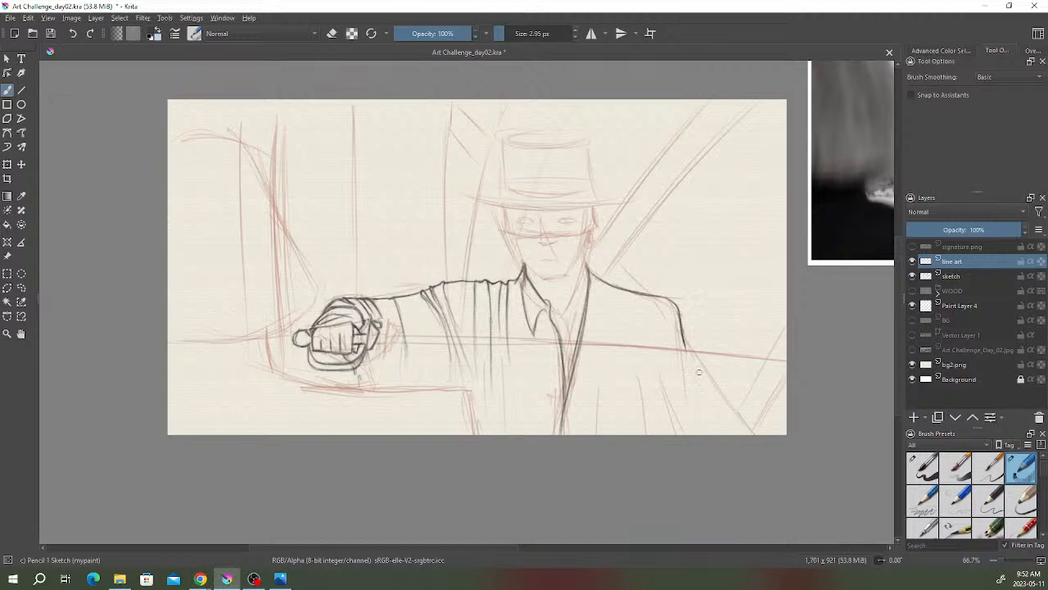
{"action": "left_click_drag", "start_coordinate": [685, 337], "coordinate": [724, 434]}
{"action": "left_click_drag", "start_coordinate": [680, 320], "coordinate": [718, 428]}
{"action": "left_click_drag", "start_coordinate": [686, 337], "coordinate": [726, 435]}
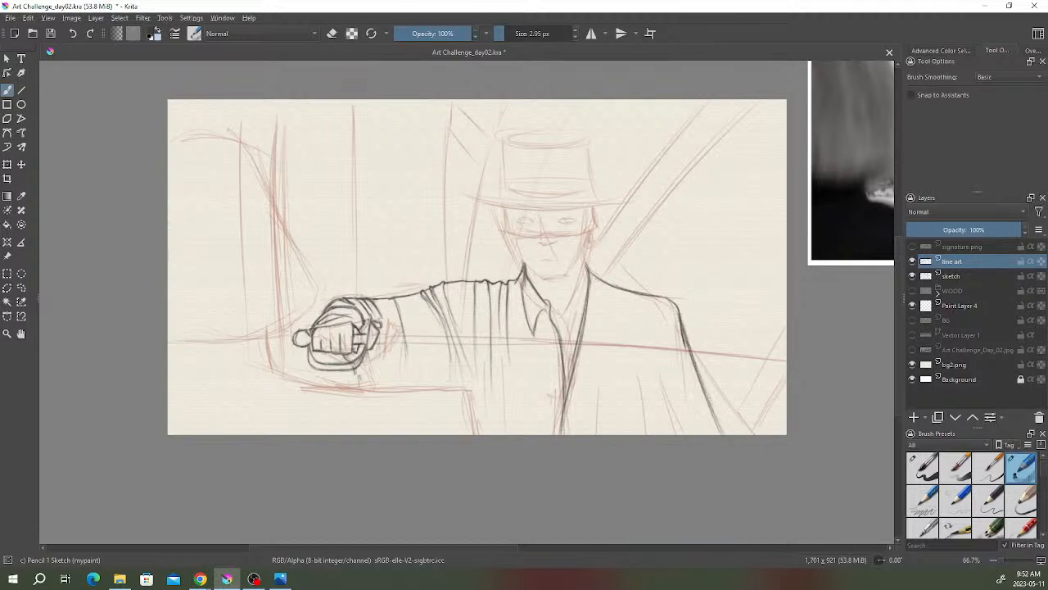
{"action": "left_click_drag", "start_coordinate": [680, 335], "coordinate": [702, 415]}
{"action": "left_click_drag", "start_coordinate": [684, 354], "coordinate": [706, 422]}
{"action": "left_click_drag", "start_coordinate": [683, 354], "coordinate": [700, 420]}
{"action": "left_click_drag", "start_coordinate": [688, 379], "coordinate": [705, 433]}
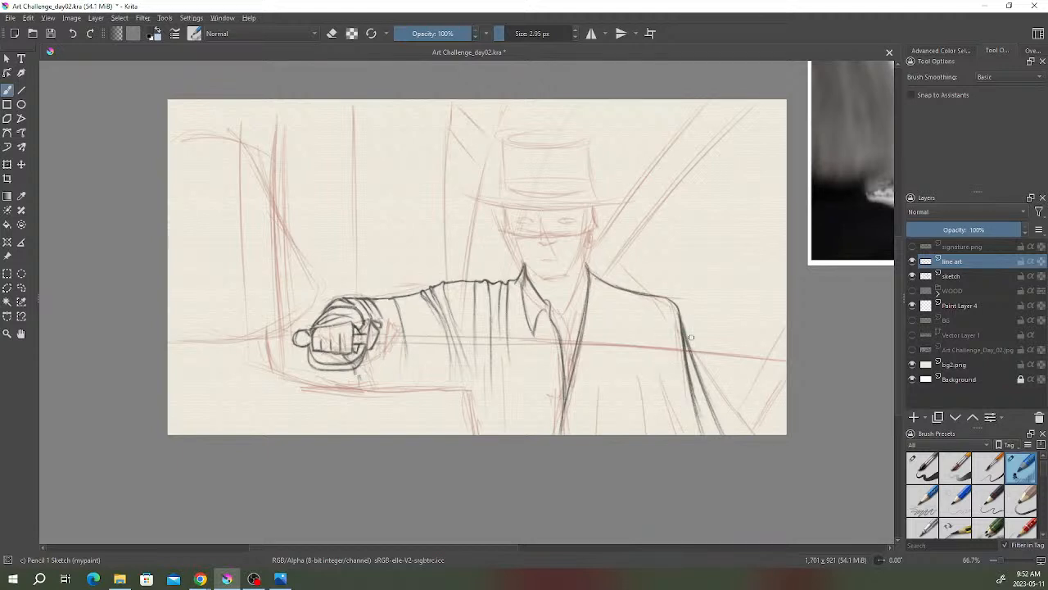
{"action": "key", "text": "e"}
{"action": "left_click_drag", "start_coordinate": [686, 343], "coordinate": [696, 393]}
{"action": "key", "text": "e"}
- Draw the lapel edge and the long vertical fold lines down both sides of the coat front
{"action": "mouse_move", "coordinate": [580, 355]}
{"action": "left_mouse_down"}
{"action": "mouse_move", "coordinate": [625, 330]}
{"action": "mouse_move", "coordinate": [588, 317]}
{"action": "mouse_move", "coordinate": [599, 285]}
{"action": "mouse_move", "coordinate": [614, 323]}
{"action": "left_mouse_up"}
{"action": "mouse_move", "coordinate": [618, 335]}
{"action": "left_mouse_down"}
{"action": "mouse_move", "coordinate": [623, 365]}
{"action": "mouse_move", "coordinate": [665, 393]}
{"action": "mouse_move", "coordinate": [675, 433]}
{"action": "left_mouse_up"}
{"action": "left_click_drag", "start_coordinate": [659, 368], "coordinate": [676, 431]}
{"action": "left_click_drag", "start_coordinate": [662, 388], "coordinate": [683, 434]}
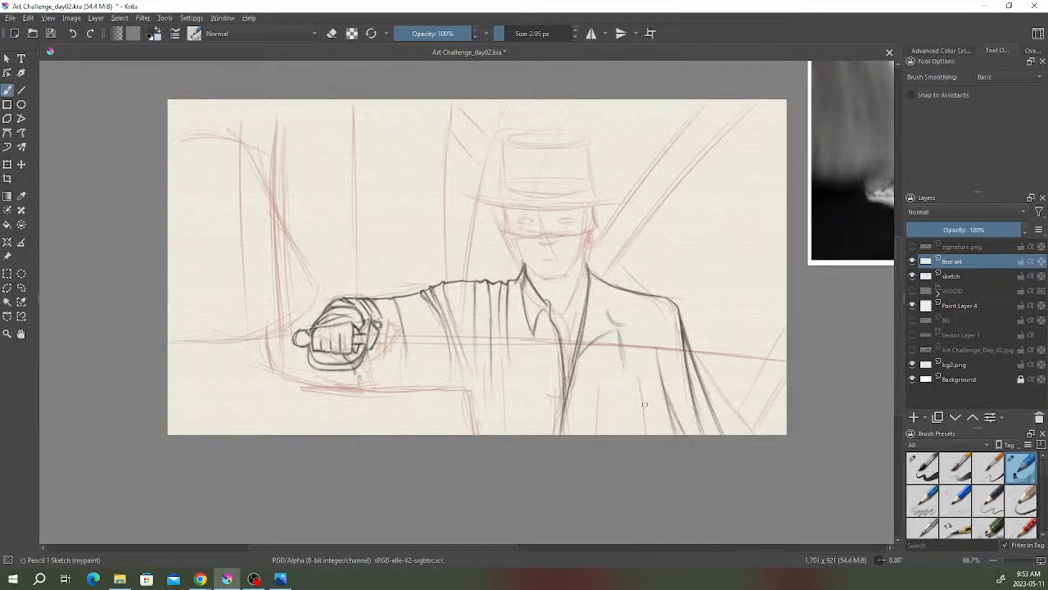
{"action": "left_click_drag", "start_coordinate": [639, 367], "coordinate": [648, 433]}
{"action": "left_click_drag", "start_coordinate": [598, 371], "coordinate": [595, 432]}
{"action": "mouse_move", "coordinate": [501, 373]}
{"action": "left_mouse_down"}
{"action": "mouse_move", "coordinate": [503, 397]}
{"action": "mouse_move", "coordinate": [502, 384]}
{"action": "mouse_move", "coordinate": [484, 419]}
{"action": "left_mouse_up"}
{"action": "left_click_drag", "start_coordinate": [484, 354], "coordinate": [485, 377]}
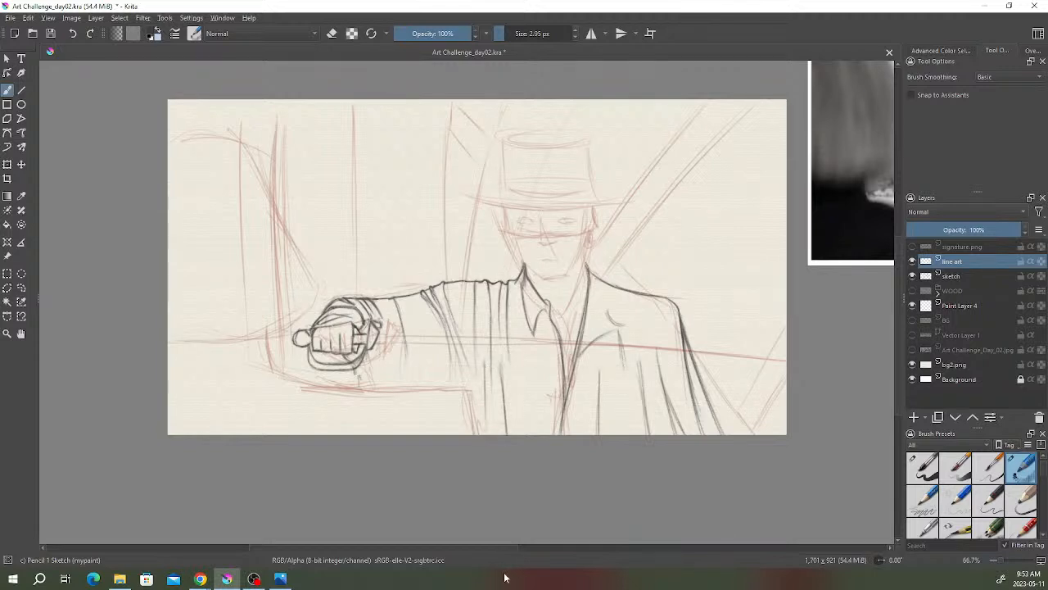
- Lower the sketch layer's opacity to 27%, check the line art with the sketch hidden, and return to the line art layer
{"action": "left_click", "coordinate": [956, 277]}
{"action": "left_click_drag", "start_coordinate": [956, 230], "coordinate": [937, 255]}
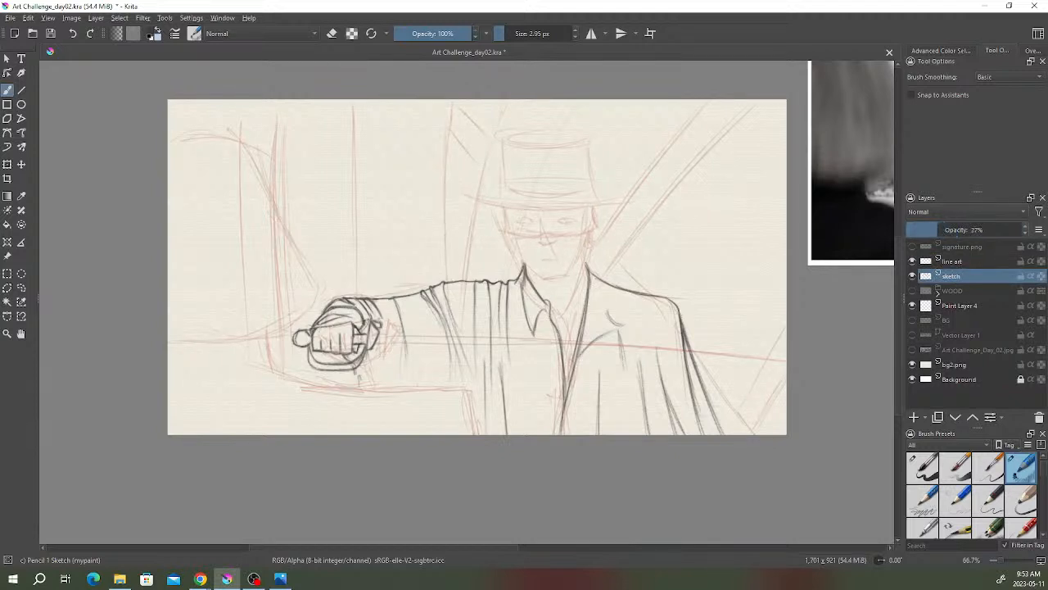
{"action": "left_click", "coordinate": [914, 276]}
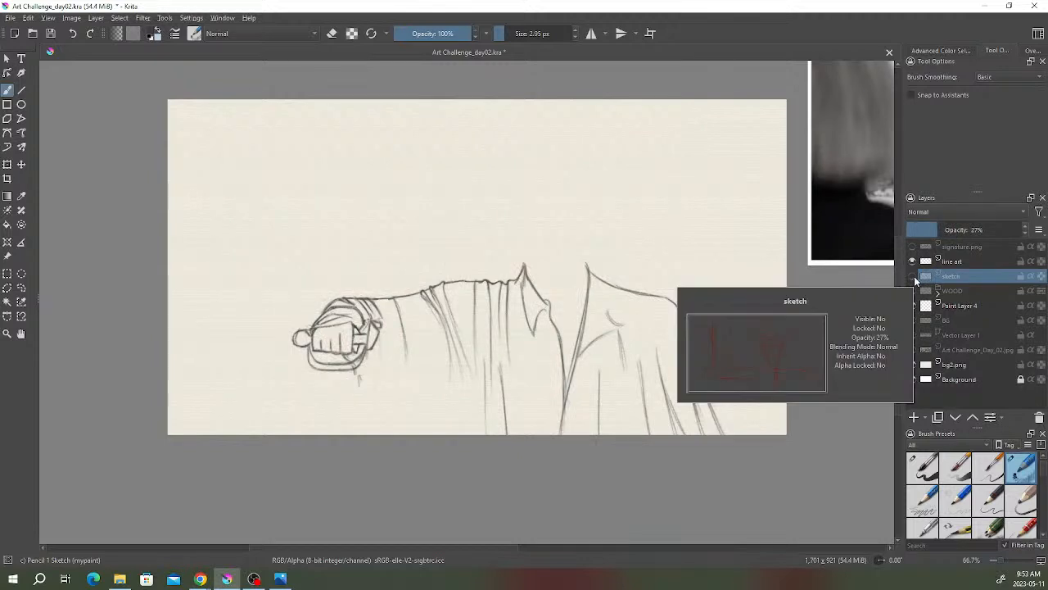
{"action": "left_click", "coordinate": [913, 277]}
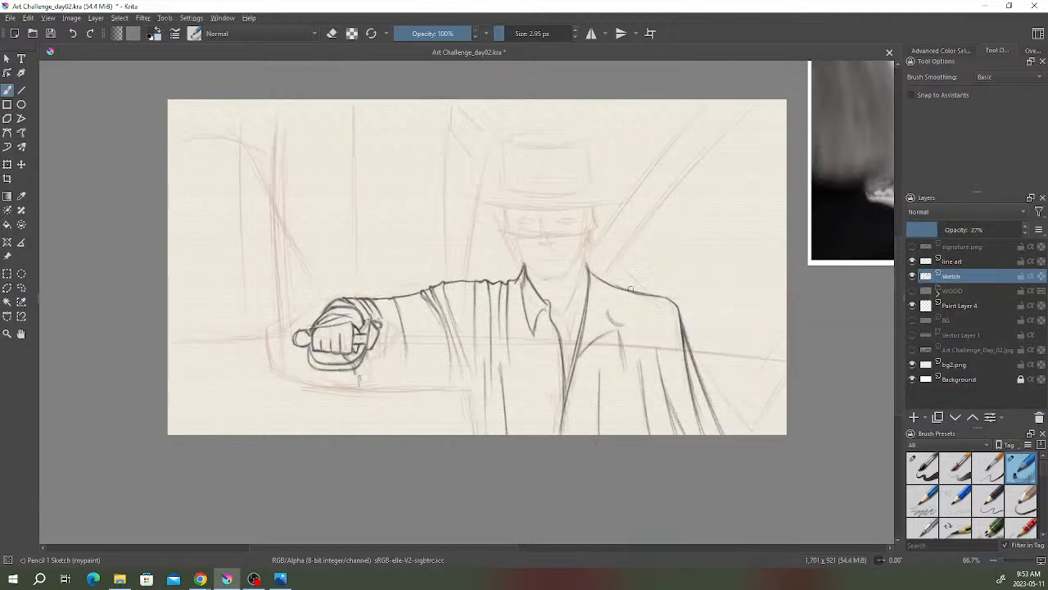
{"action": "left_click", "coordinate": [953, 264]}
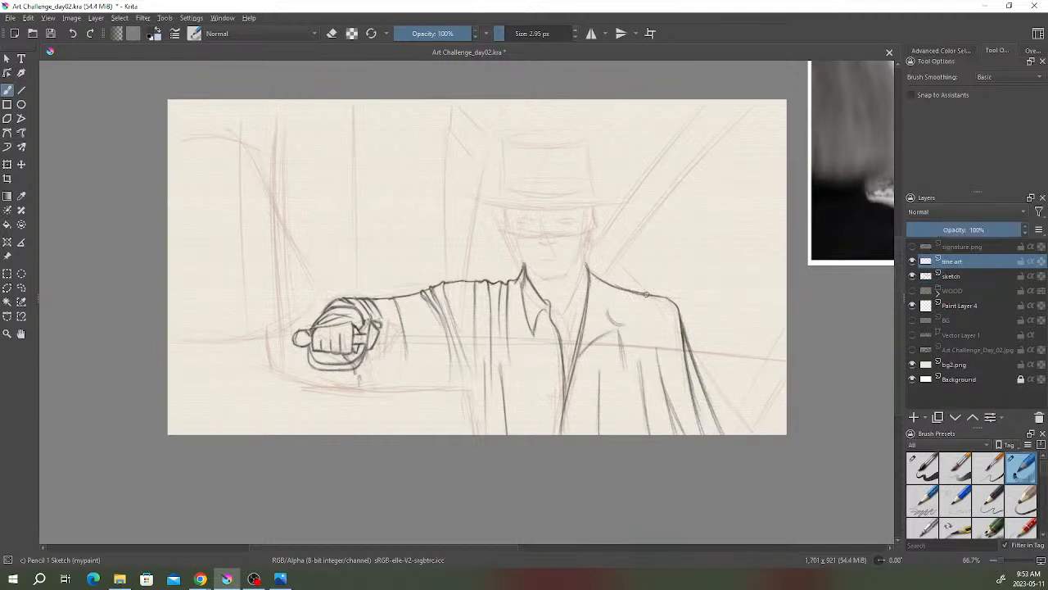
- Redraw the lowered arm's shoulder as a rounder, sloping curve and erase the old angular corner
{"action": "mouse_move", "coordinate": [654, 297]}
{"action": "left_mouse_down"}
{"action": "mouse_move", "coordinate": [673, 306]}
{"action": "mouse_move", "coordinate": [685, 343]}
{"action": "mouse_move", "coordinate": [681, 325]}
{"action": "left_mouse_up"}
{"action": "key", "text": "e"}
{"action": "mouse_move", "coordinate": [673, 296]}
{"action": "left_mouse_down"}
{"action": "mouse_move", "coordinate": [682, 321]}
{"action": "mouse_move", "coordinate": [677, 312]}
{"action": "left_mouse_up"}
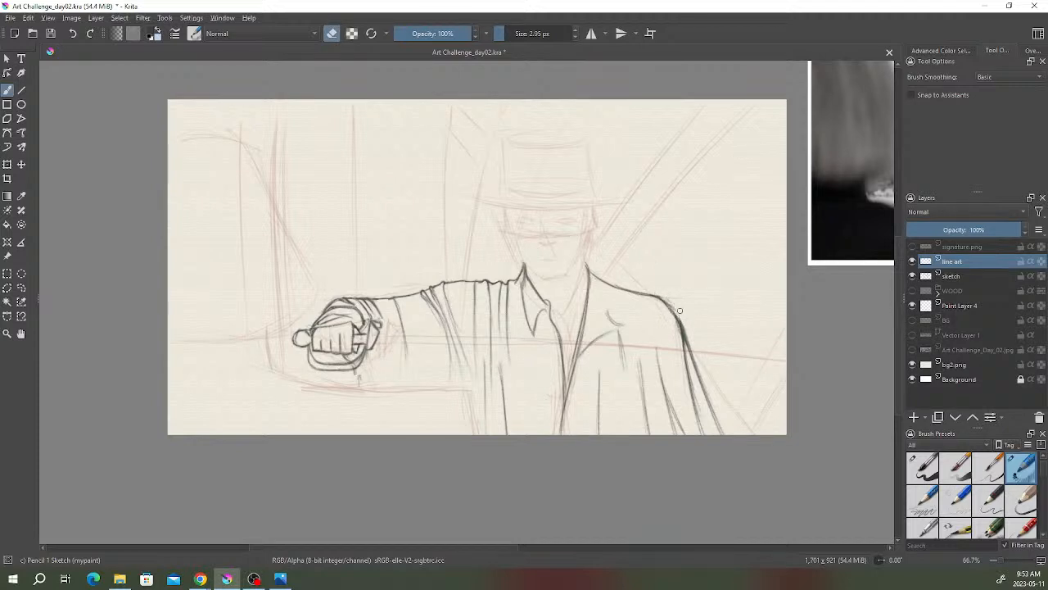
{"action": "left_click_drag", "start_coordinate": [660, 295], "coordinate": [676, 312]}
{"action": "left_click_drag", "start_coordinate": [681, 317], "coordinate": [689, 337]}
{"action": "key", "text": "e"}
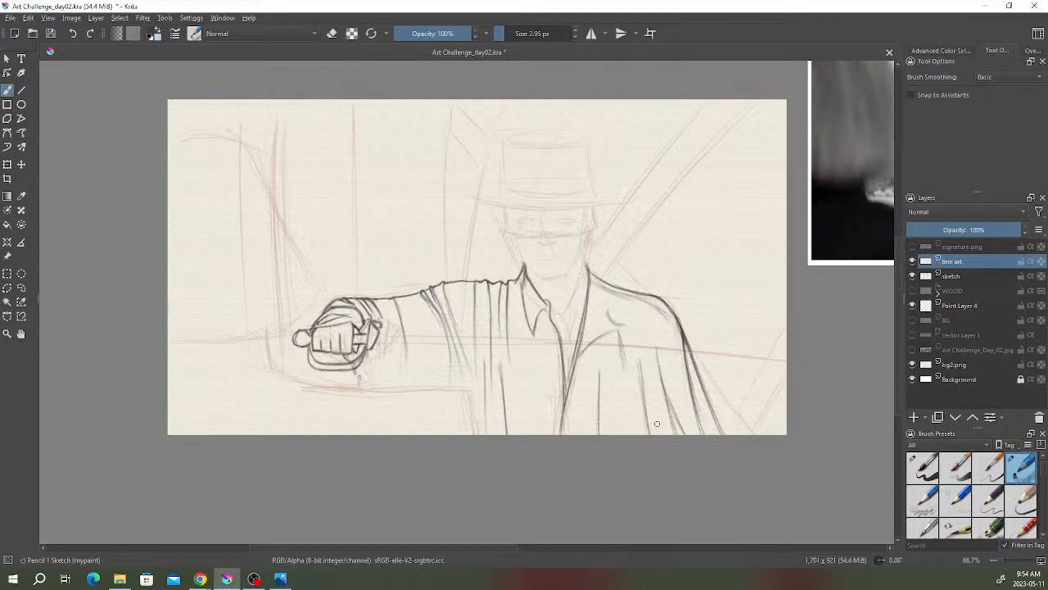
- Redraw the coat collar beside the neck on the lowered-arm side, running from the jaw down to the lapel
{"action": "key", "text": "e"}
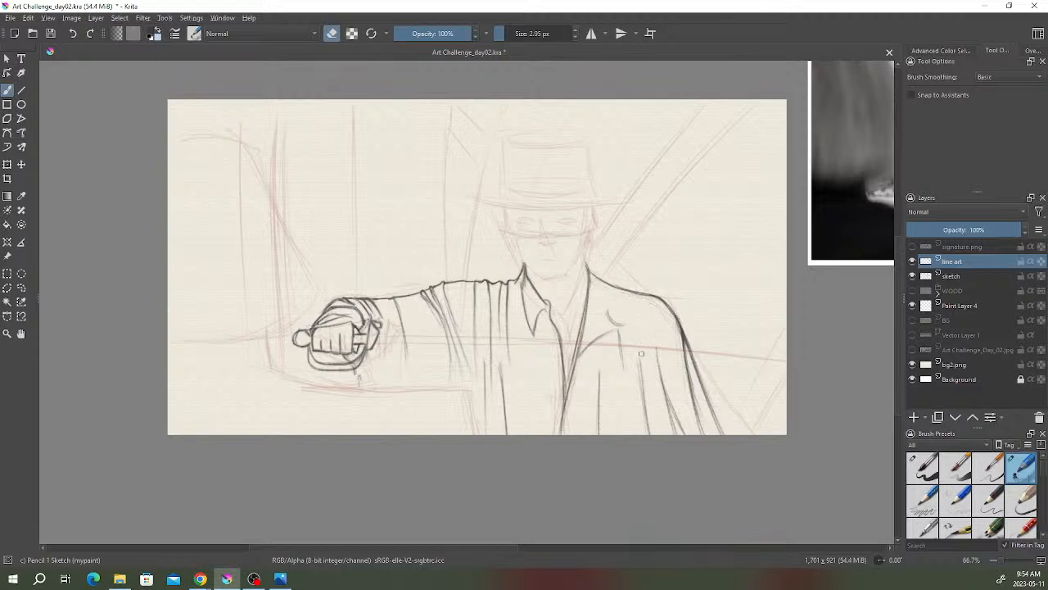
{"action": "key", "text": "e"}
{"action": "mouse_move", "coordinate": [591, 279]}
{"action": "left_mouse_down"}
{"action": "mouse_move", "coordinate": [597, 309]}
{"action": "mouse_move", "coordinate": [595, 298]}
{"action": "mouse_move", "coordinate": [620, 325]}
{"action": "left_mouse_up"}
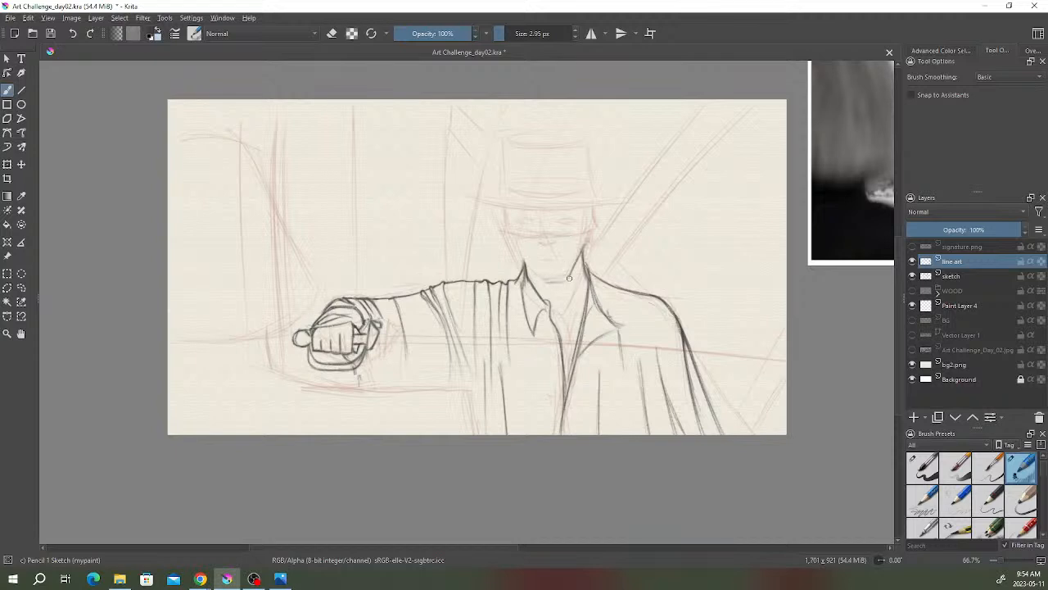
- Draw the face contour along the jaw and chin and up the cheek toward the hat brim, and save the drawing
{"action": "mouse_move", "coordinate": [518, 239]}
{"action": "left_mouse_down"}
{"action": "mouse_move", "coordinate": [535, 279]}
{"action": "mouse_move", "coordinate": [571, 281]}
{"action": "left_mouse_up"}
{"action": "key", "text": "e"}
{"action": "key", "text": "ctrl+s"}
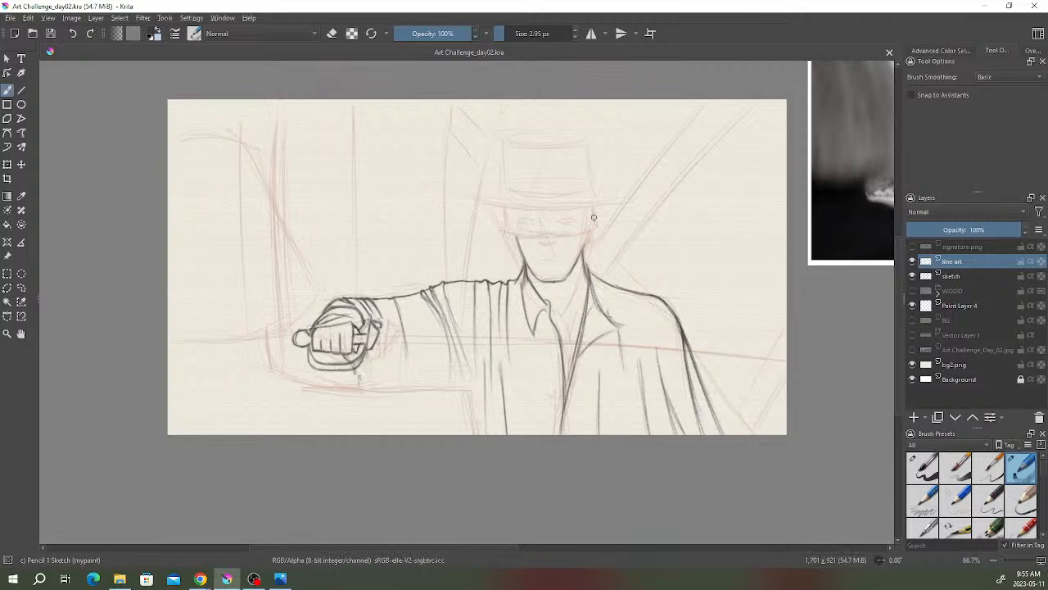
{"action": "scroll", "coordinate": [895, 263], "scroll_direction": "up", "scroll_amount": 1}
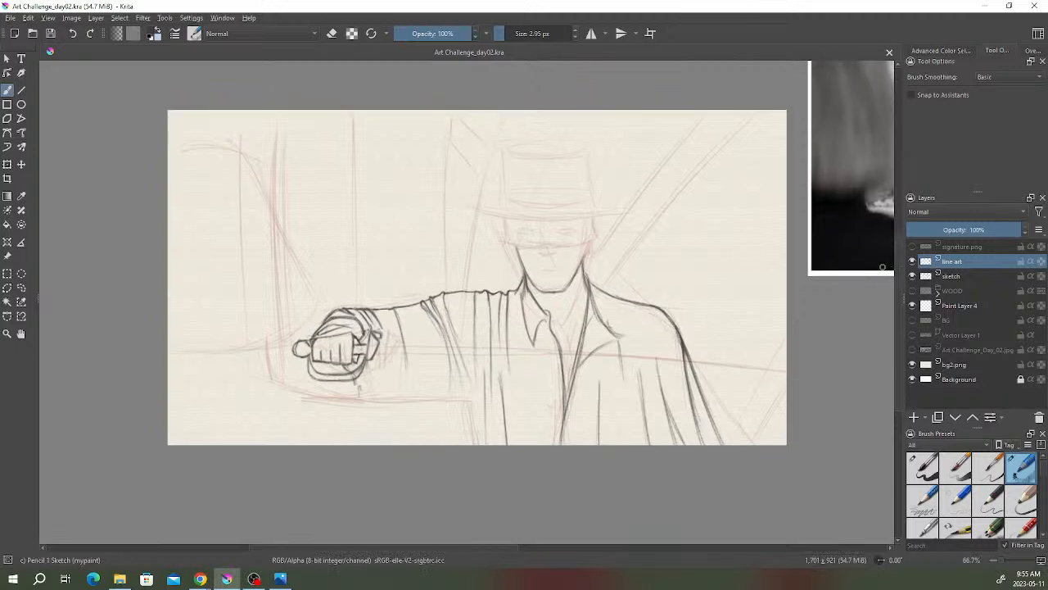
{"action": "left_click_drag", "start_coordinate": [585, 252], "coordinate": [584, 228]}
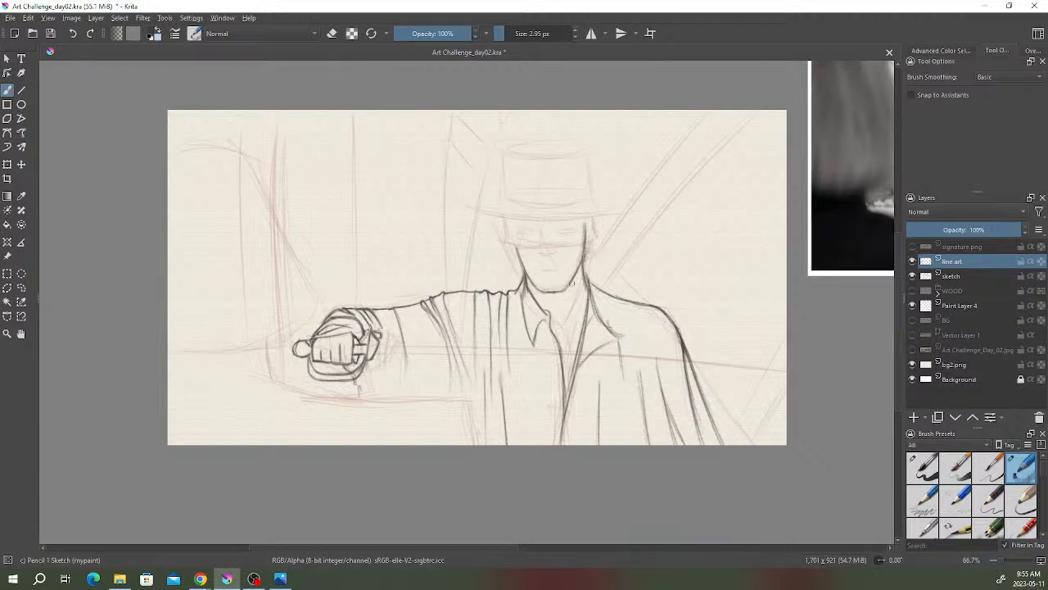
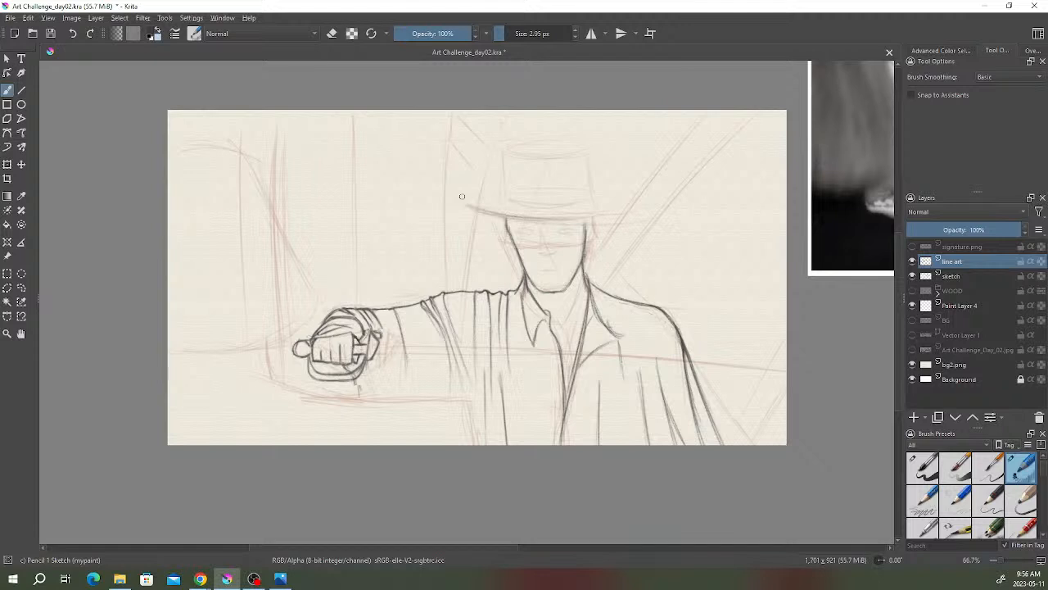
- Draw the hat brim as a wide, flat ellipse above the face and darken its lower edge
{"action": "mouse_move", "coordinate": [639, 205]}
{"action": "left_mouse_down"}
{"action": "mouse_move", "coordinate": [474, 198]}
{"action": "mouse_move", "coordinate": [589, 190]}
{"action": "mouse_move", "coordinate": [515, 212]}
{"action": "mouse_move", "coordinate": [522, 186]}
{"action": "mouse_move", "coordinate": [597, 209]}
{"action": "mouse_move", "coordinate": [469, 194]}
{"action": "mouse_move", "coordinate": [635, 209]}
{"action": "mouse_move", "coordinate": [475, 212]}
{"action": "mouse_move", "coordinate": [597, 195]}
{"action": "mouse_move", "coordinate": [558, 214]}
{"action": "mouse_move", "coordinate": [499, 189]}
{"action": "mouse_move", "coordinate": [623, 206]}
{"action": "mouse_move", "coordinate": [485, 222]}
{"action": "left_mouse_up"}
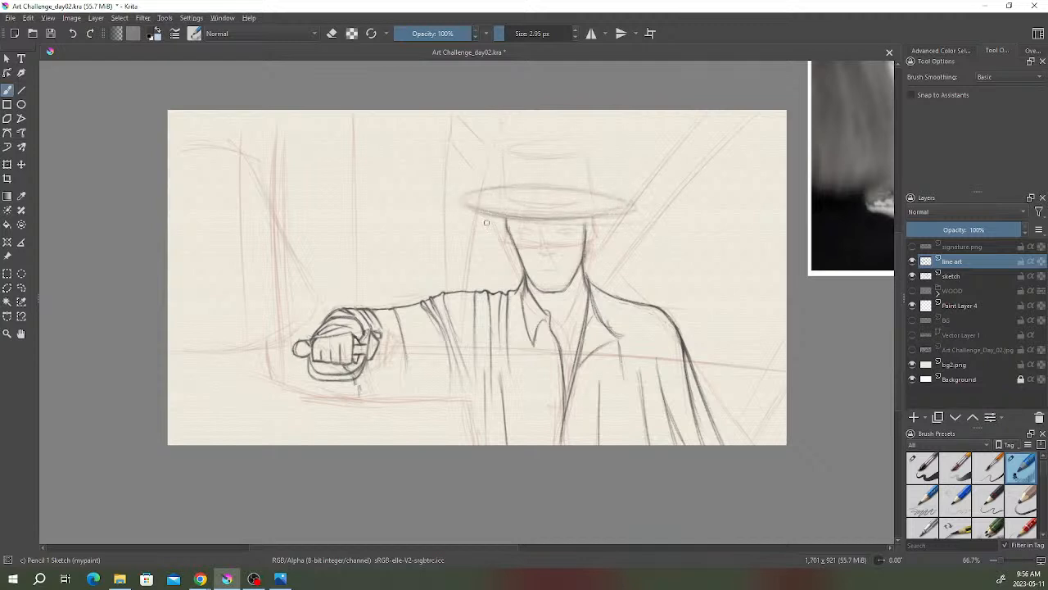
{"action": "scroll", "coordinate": [616, 164], "scroll_direction": "up", "scroll_amount": 1}
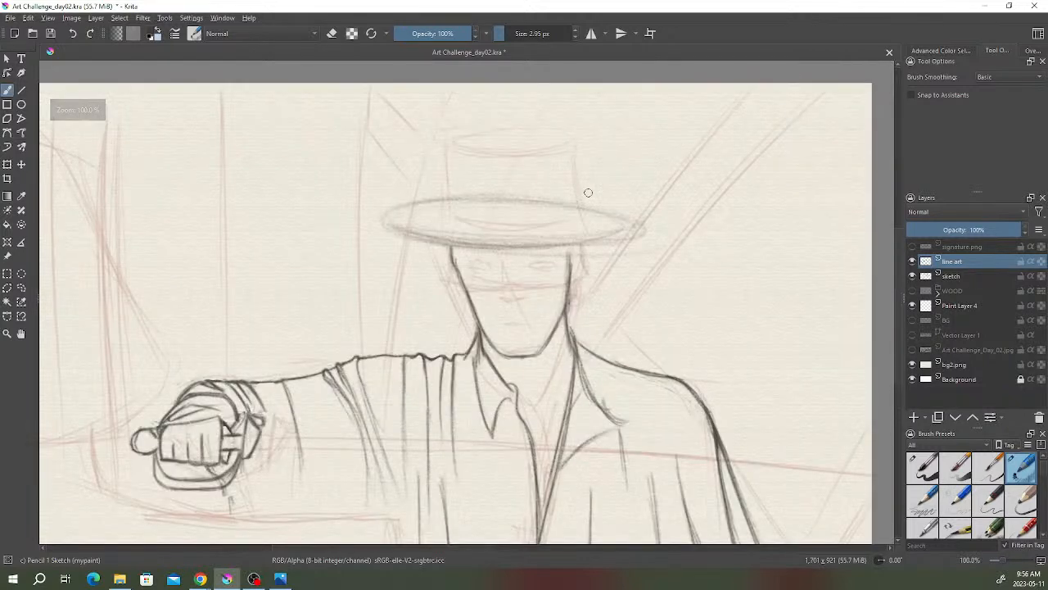
{"action": "mouse_move", "coordinate": [608, 212]}
{"action": "left_mouse_down"}
{"action": "mouse_move", "coordinate": [466, 194]}
{"action": "mouse_move", "coordinate": [542, 239]}
{"action": "mouse_move", "coordinate": [615, 249]}
{"action": "mouse_move", "coordinate": [382, 214]}
{"action": "mouse_move", "coordinate": [615, 236]}
{"action": "mouse_move", "coordinate": [415, 235]}
{"action": "left_mouse_up"}
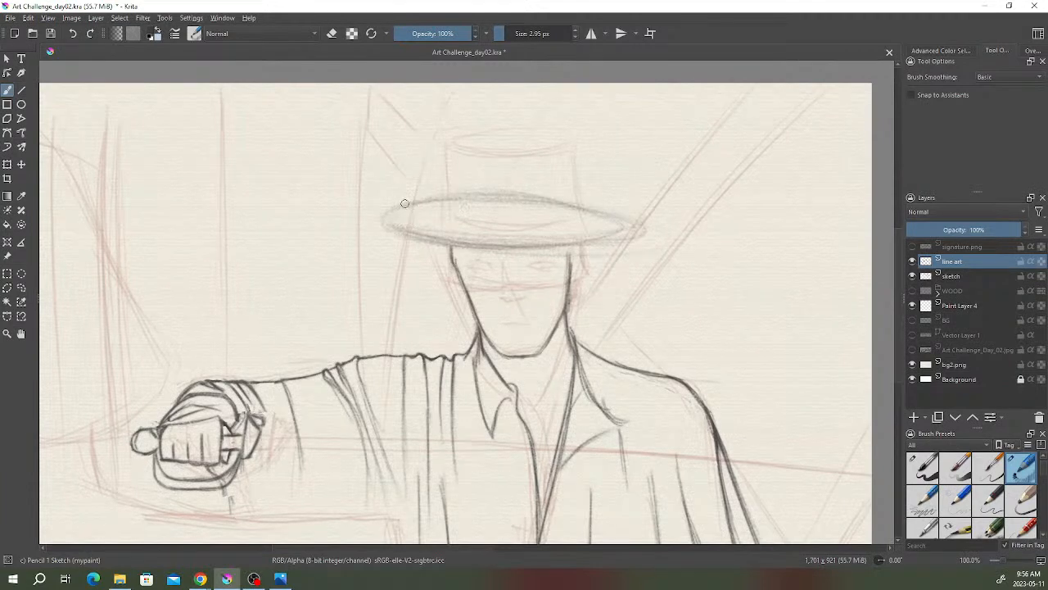
{"action": "mouse_move", "coordinate": [398, 229]}
{"action": "left_mouse_down"}
{"action": "mouse_move", "coordinate": [565, 250]}
{"action": "mouse_move", "coordinate": [485, 240]}
{"action": "mouse_move", "coordinate": [644, 236]}
{"action": "left_mouse_up"}
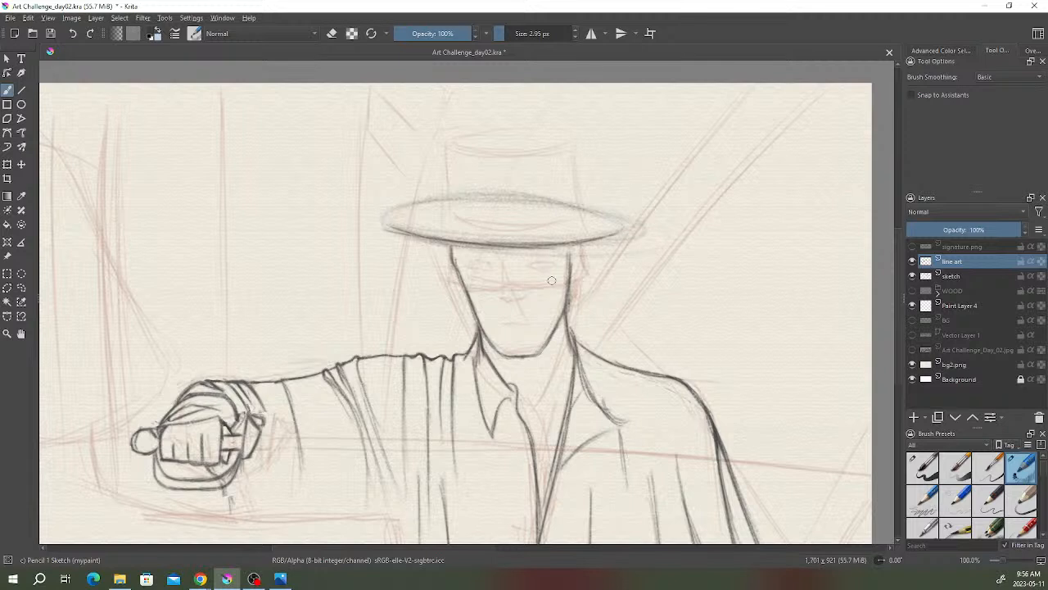
- Extend the brim to a pointed tip on the lowered-arm side, erase stray lines, and darken the upper edge on the pointing-arm side
{"action": "mouse_move", "coordinate": [384, 226]}
{"action": "left_mouse_down"}
{"action": "mouse_move", "coordinate": [414, 234]}
{"action": "mouse_move", "coordinate": [384, 226]}
{"action": "mouse_move", "coordinate": [411, 206]}
{"action": "mouse_move", "coordinate": [383, 221]}
{"action": "mouse_move", "coordinate": [426, 208]}
{"action": "mouse_move", "coordinate": [393, 230]}
{"action": "left_mouse_up"}
{"action": "left_click_drag", "start_coordinate": [585, 209], "coordinate": [652, 222]}
{"action": "left_click_drag", "start_coordinate": [588, 205], "coordinate": [652, 221]}
{"action": "mouse_move", "coordinate": [641, 222]}
{"action": "left_mouse_down"}
{"action": "mouse_move", "coordinate": [602, 237]}
{"action": "mouse_move", "coordinate": [632, 229]}
{"action": "left_mouse_up"}
{"action": "mouse_move", "coordinate": [583, 208]}
{"action": "left_mouse_down"}
{"action": "mouse_move", "coordinate": [654, 217]}
{"action": "mouse_move", "coordinate": [575, 243]}
{"action": "mouse_move", "coordinate": [653, 222]}
{"action": "left_mouse_up"}
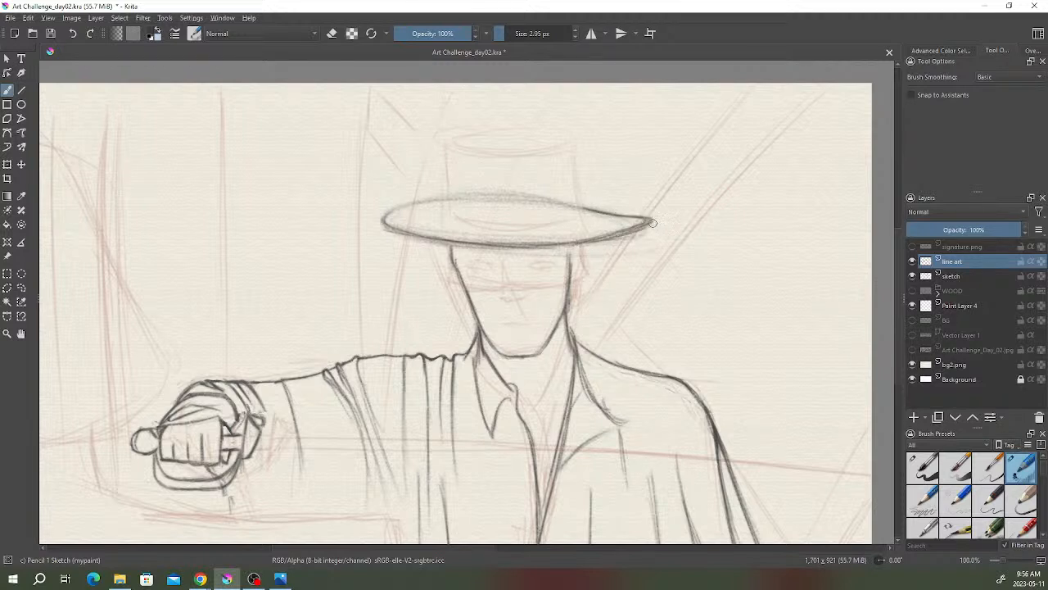
{"action": "key", "text": "e"}
{"action": "left_click_drag", "start_coordinate": [626, 230], "coordinate": [591, 239]}
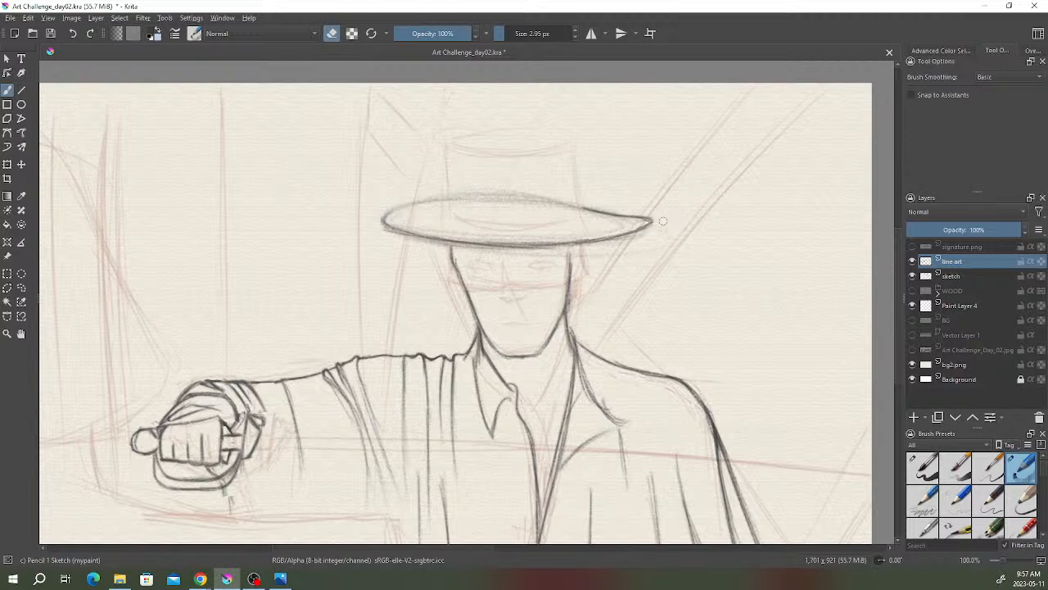
{"action": "key", "text": "e"}
{"action": "left_click_drag", "start_coordinate": [397, 210], "coordinate": [446, 201]}
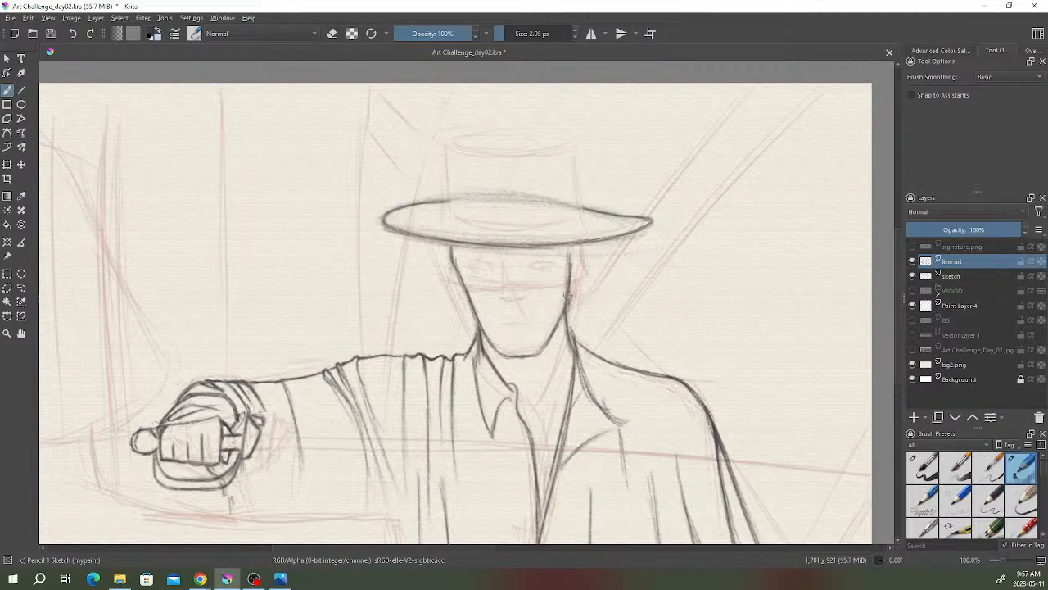
- Draw the hat crown with a curved base line on the brim, two upright sides and an elliptical top
{"action": "scroll", "coordinate": [548, 249], "scroll_direction": "down", "scroll_amount": 1}
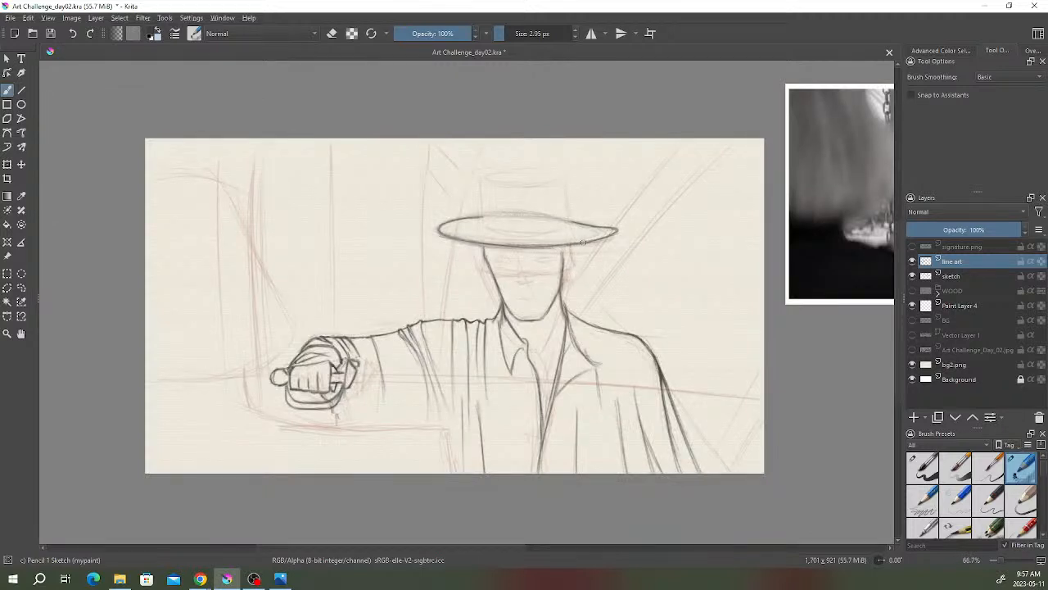
{"action": "mouse_move", "coordinate": [579, 238]}
{"action": "left_mouse_down"}
{"action": "mouse_move", "coordinate": [601, 232]}
{"action": "mouse_move", "coordinate": [581, 230]}
{"action": "left_mouse_up"}
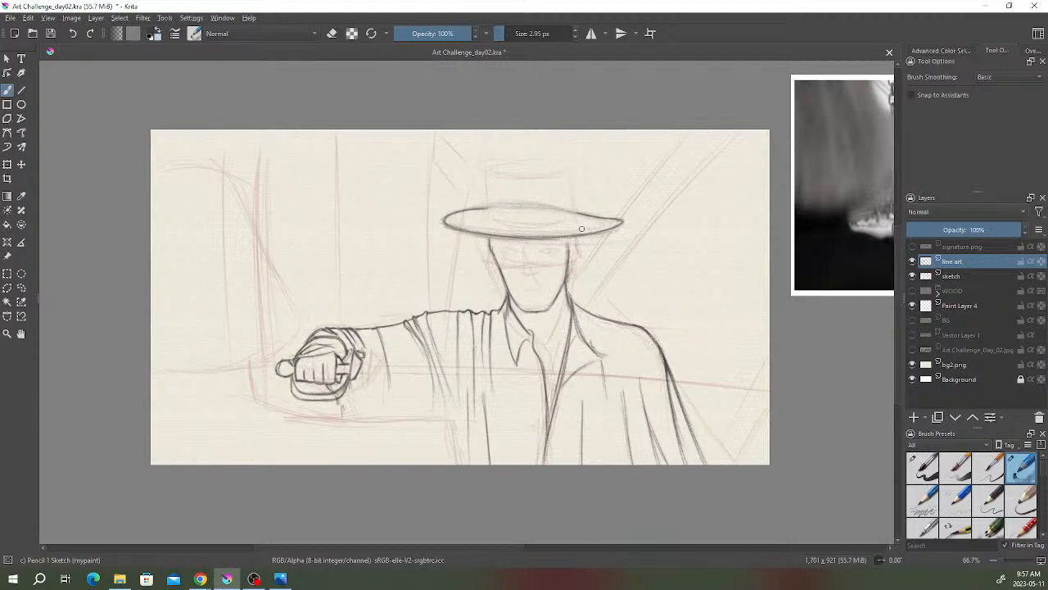
{"action": "left_click_drag", "start_coordinate": [565, 226], "coordinate": [572, 225]}
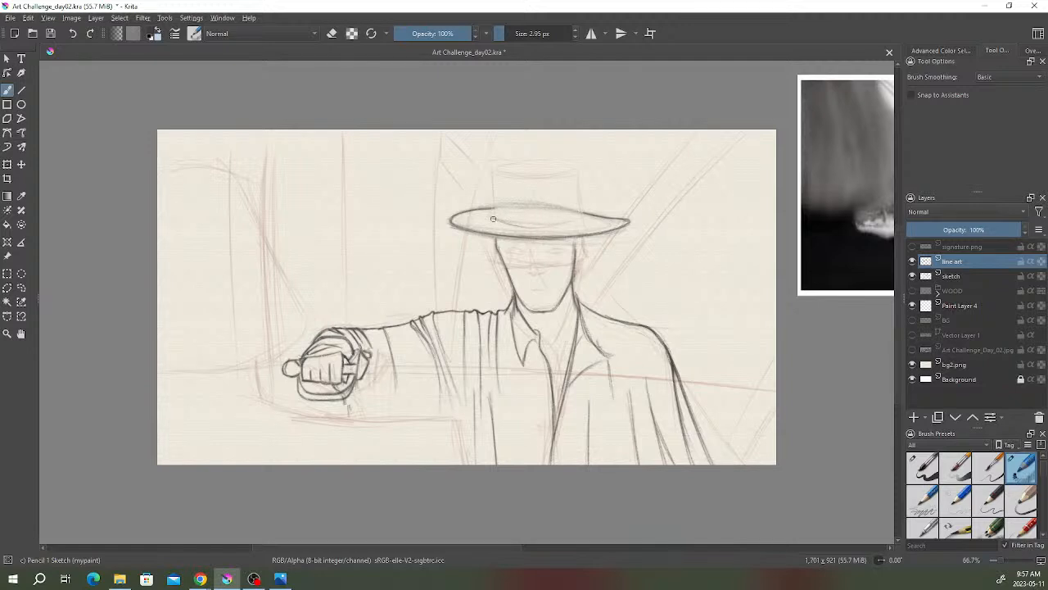
{"action": "left_click_drag", "start_coordinate": [492, 217], "coordinate": [582, 219]}
{"action": "left_click_drag", "start_coordinate": [494, 168], "coordinate": [492, 217]}
{"action": "left_click_drag", "start_coordinate": [492, 178], "coordinate": [520, 164]}
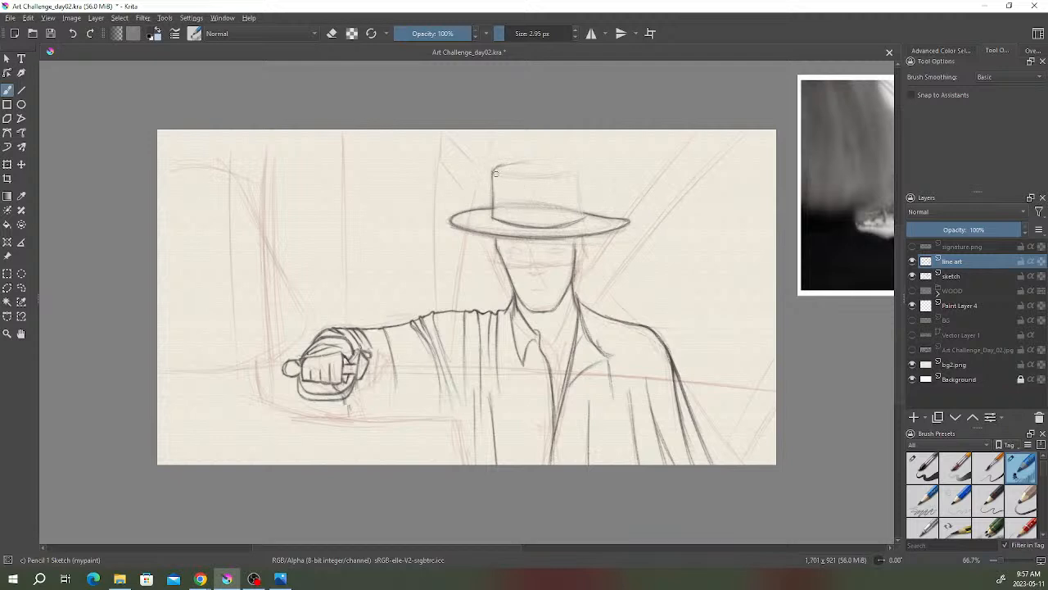
{"action": "mouse_move", "coordinate": [512, 163]}
{"action": "left_mouse_down"}
{"action": "mouse_move", "coordinate": [574, 169]}
{"action": "mouse_move", "coordinate": [488, 167]}
{"action": "mouse_move", "coordinate": [591, 175]}
{"action": "mouse_move", "coordinate": [557, 176]}
{"action": "left_mouse_up"}
{"action": "mouse_move", "coordinate": [493, 170]}
{"action": "left_mouse_down"}
{"action": "mouse_move", "coordinate": [579, 176]}
{"action": "mouse_move", "coordinate": [502, 174]}
{"action": "mouse_move", "coordinate": [570, 175]}
{"action": "mouse_move", "coordinate": [542, 178]}
{"action": "mouse_move", "coordinate": [564, 162]}
{"action": "mouse_move", "coordinate": [501, 166]}
{"action": "mouse_move", "coordinate": [566, 162]}
{"action": "mouse_move", "coordinate": [582, 166]}
{"action": "mouse_move", "coordinate": [498, 169]}
{"action": "mouse_move", "coordinate": [583, 162]}
{"action": "mouse_move", "coordinate": [582, 213]}
{"action": "left_mouse_up"}
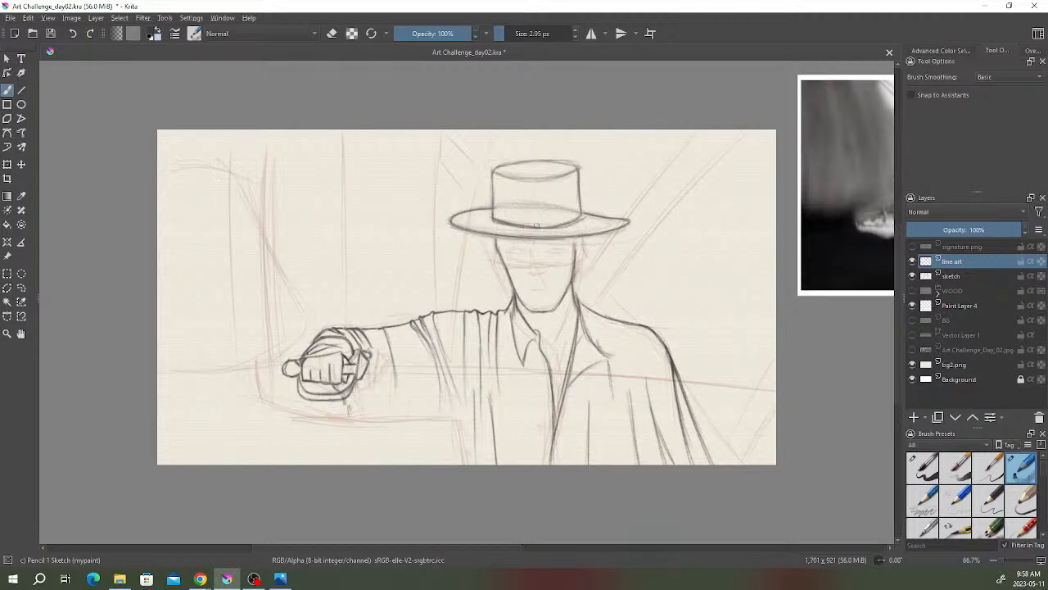
- Clean up the crown's lower corner with the eraser and darken the curve where the crown meets the brim
{"action": "key", "text": "e"}
{"action": "left_click_drag", "start_coordinate": [494, 220], "coordinate": [503, 220]}
{"action": "key", "text": "e"}
{"action": "left_click_drag", "start_coordinate": [532, 227], "coordinate": [568, 222]}
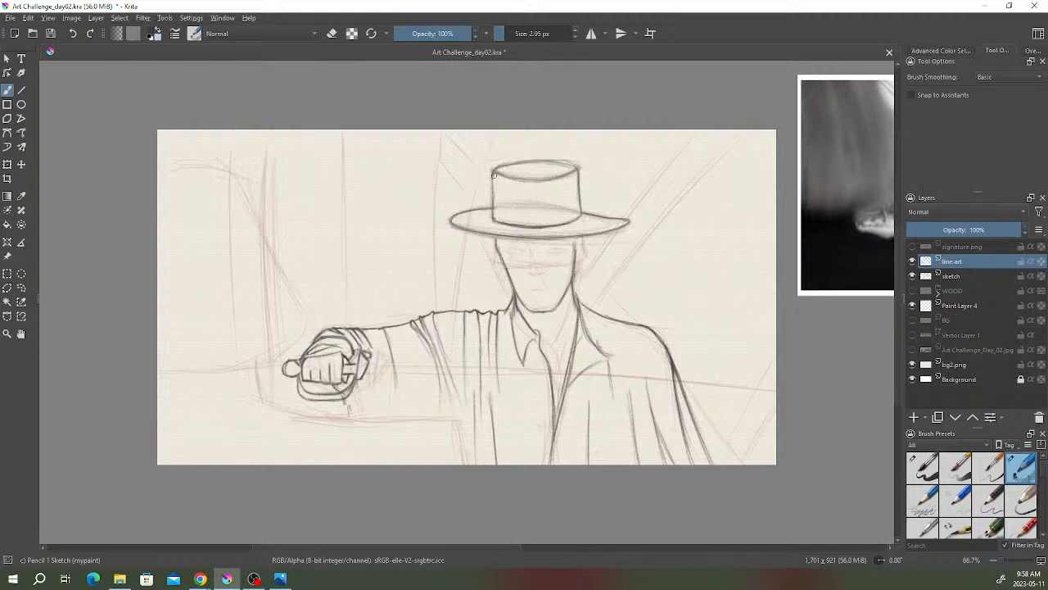
{"action": "key", "text": "e"}
{"action": "key", "text": "e"}
- Isolate the hat brim with a freehand selection, stretch it wider on both sides, apply the transform and clear the selection
{"action": "left_click", "coordinate": [21, 287]}
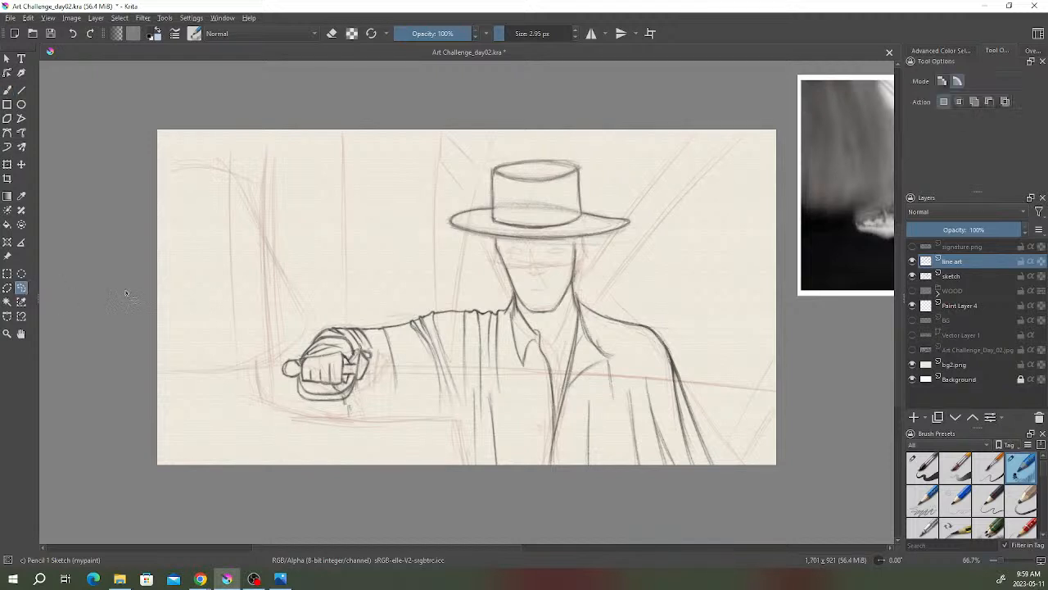
{"action": "mouse_move", "coordinate": [592, 200]}
{"action": "left_mouse_down"}
{"action": "mouse_move", "coordinate": [542, 231]}
{"action": "mouse_move", "coordinate": [497, 229]}
{"action": "mouse_move", "coordinate": [478, 202]}
{"action": "mouse_move", "coordinate": [439, 217]}
{"action": "mouse_move", "coordinate": [442, 236]}
{"action": "mouse_move", "coordinate": [465, 243]}
{"action": "mouse_move", "coordinate": [564, 243]}
{"action": "mouse_move", "coordinate": [614, 236]}
{"action": "mouse_move", "coordinate": [646, 214]}
{"action": "mouse_move", "coordinate": [595, 194]}
{"action": "left_mouse_up"}
{"action": "key", "text": "ctrl+t"}
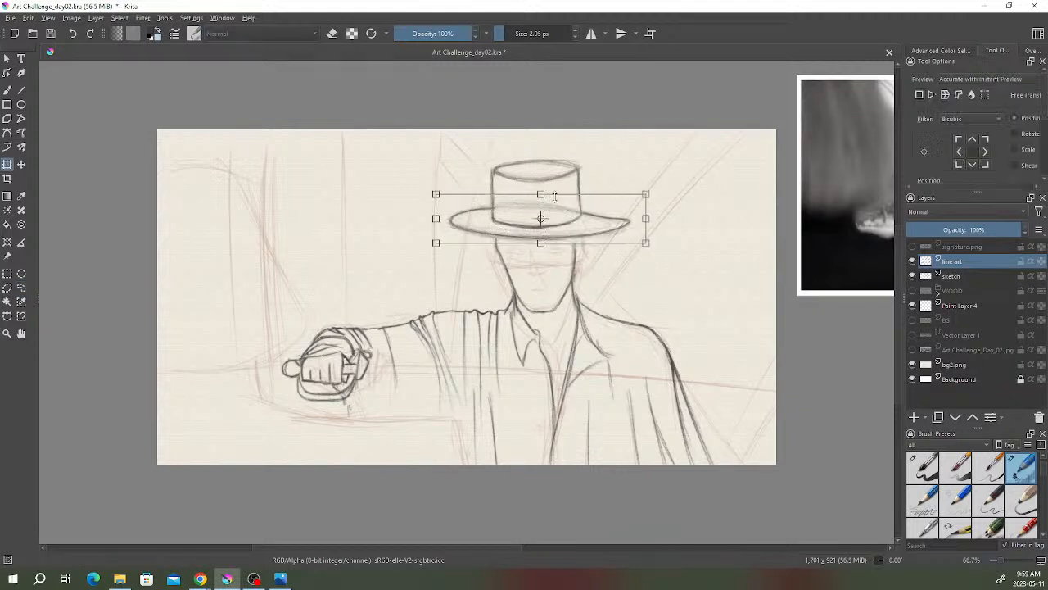
{"action": "left_click_drag", "start_coordinate": [645, 217], "coordinate": [668, 218]}
{"action": "left_click_drag", "start_coordinate": [435, 218], "coordinate": [415, 218]}
{"action": "left_click_drag", "start_coordinate": [542, 243], "coordinate": [542, 240]}
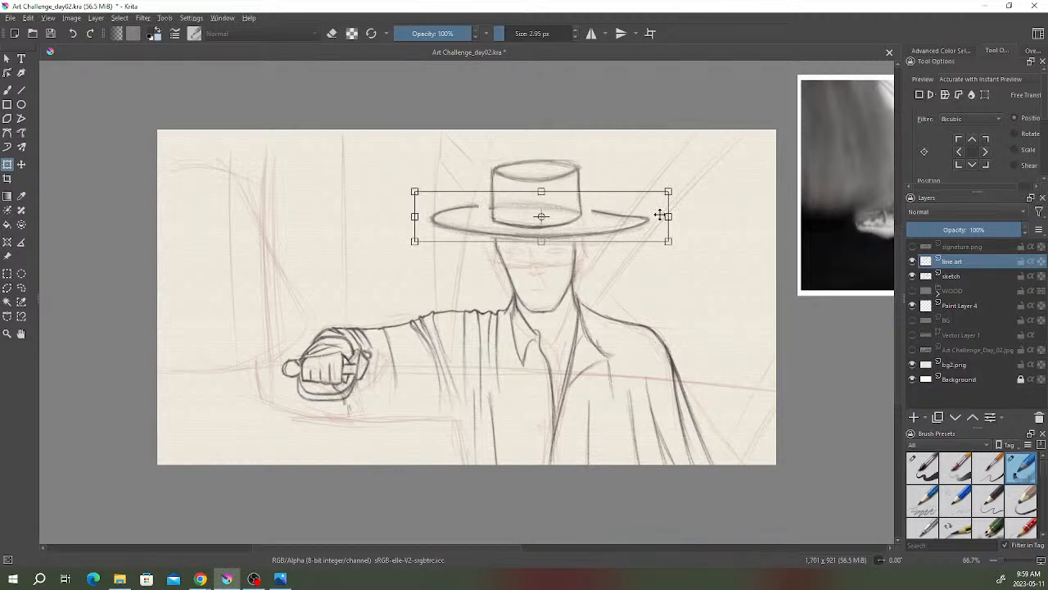
{"action": "left_click_drag", "start_coordinate": [666, 216], "coordinate": [677, 216]}
{"action": "left_click_drag", "start_coordinate": [415, 216], "coordinate": [404, 216]}
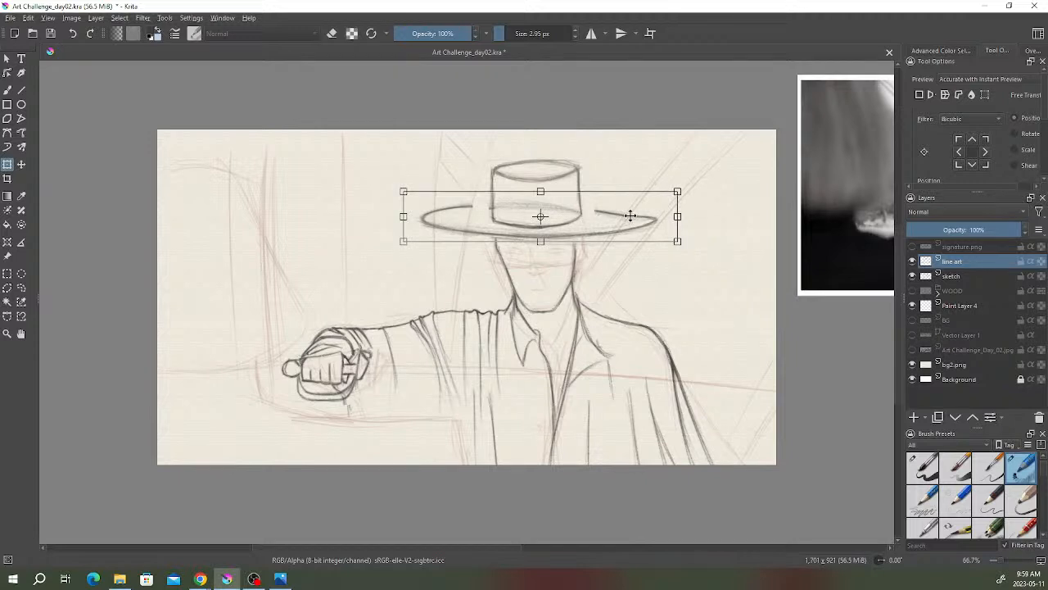
{"action": "key", "text": "Return"}
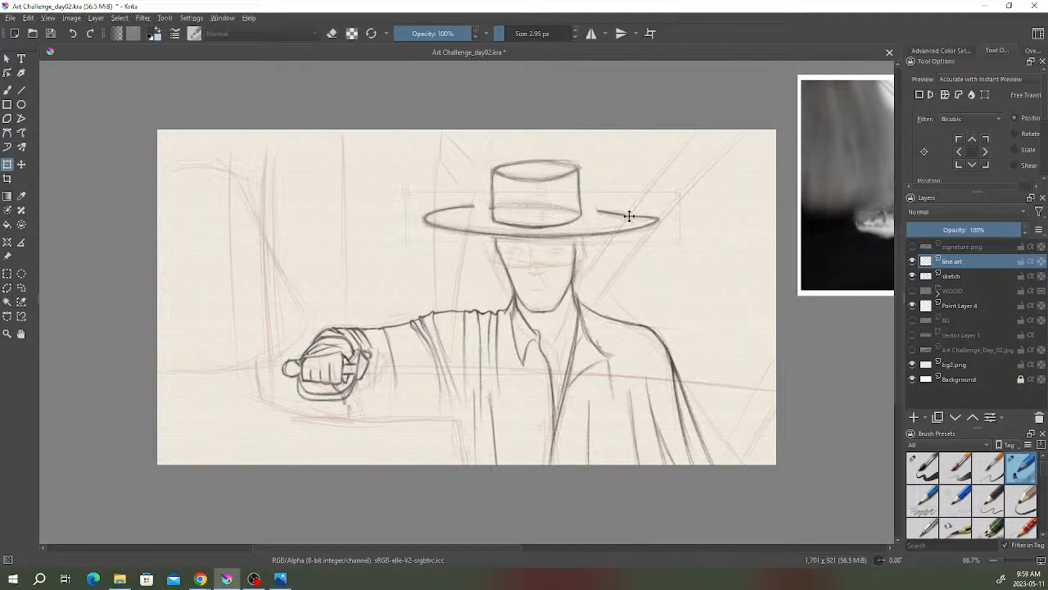
{"action": "left_click", "coordinate": [628, 215]}
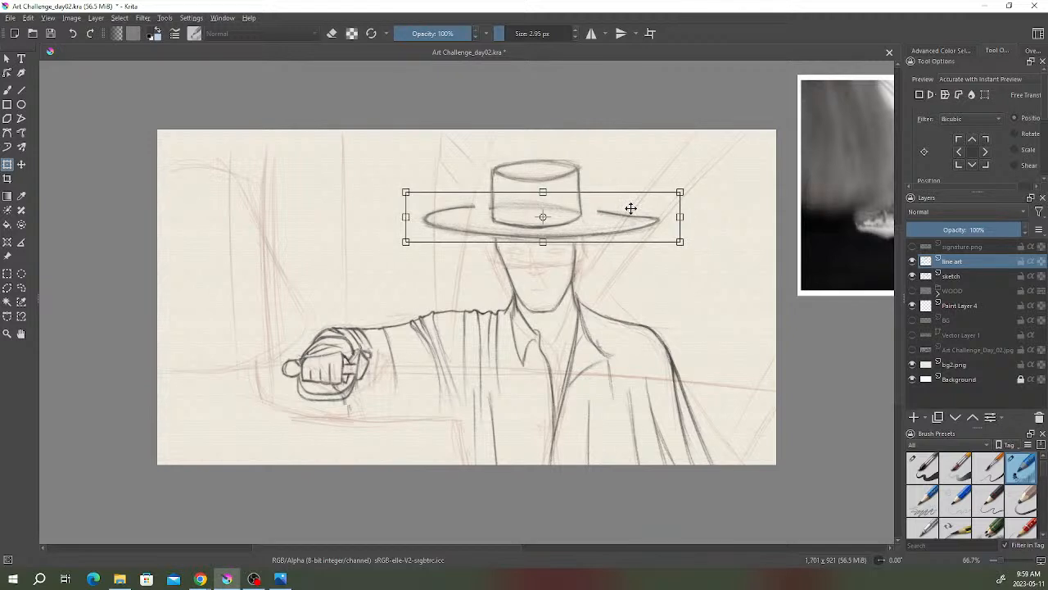
{"action": "key", "text": "Return"}
{"action": "left_click", "coordinate": [7, 273]}
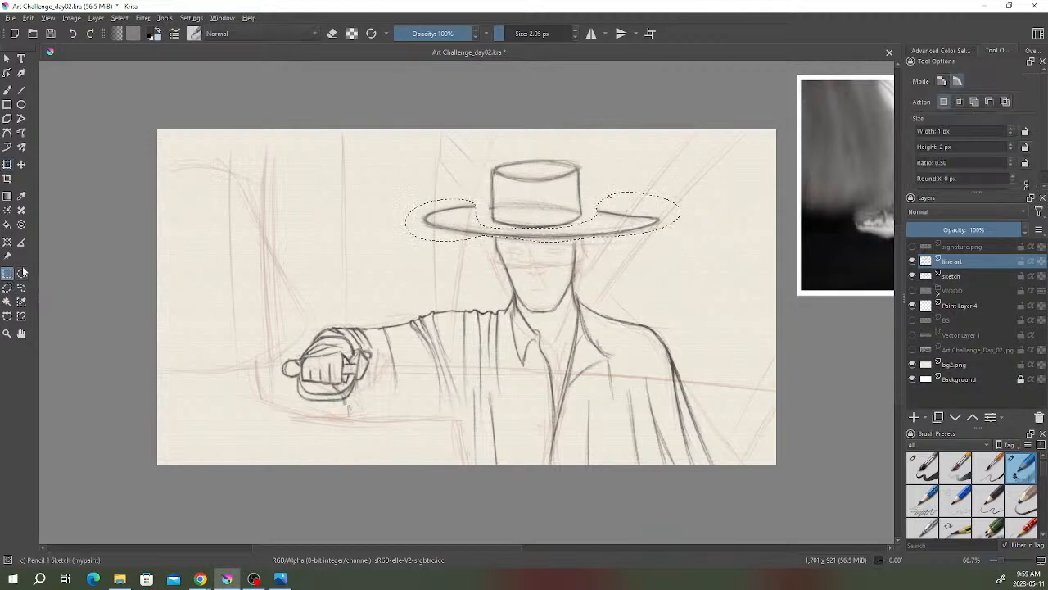
{"action": "left_click", "coordinate": [10, 93]}
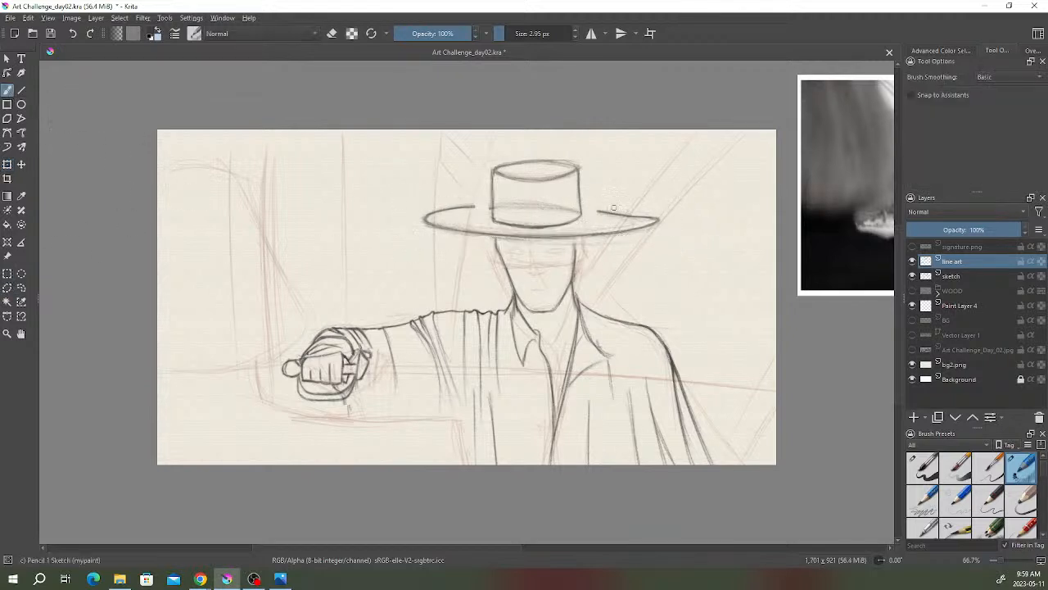
- Redraw the brim's upper edge to close the gaps on both sides of the crown, and erase the excess
{"action": "key", "text": "e"}
{"action": "key", "text": "e"}
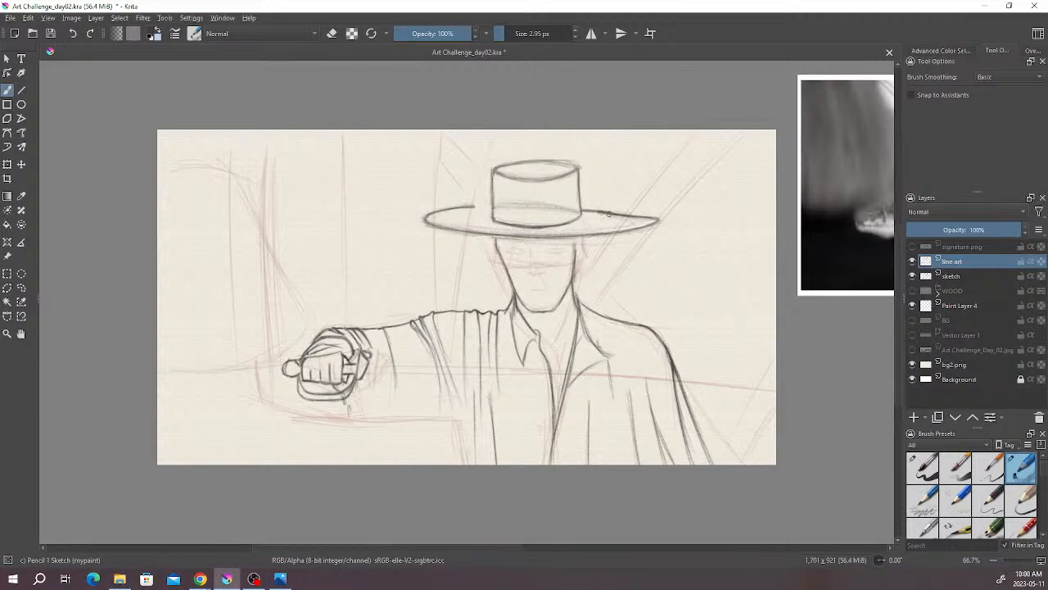
{"action": "left_click_drag", "start_coordinate": [610, 214], "coordinate": [632, 215]}
{"action": "key", "text": "e"}
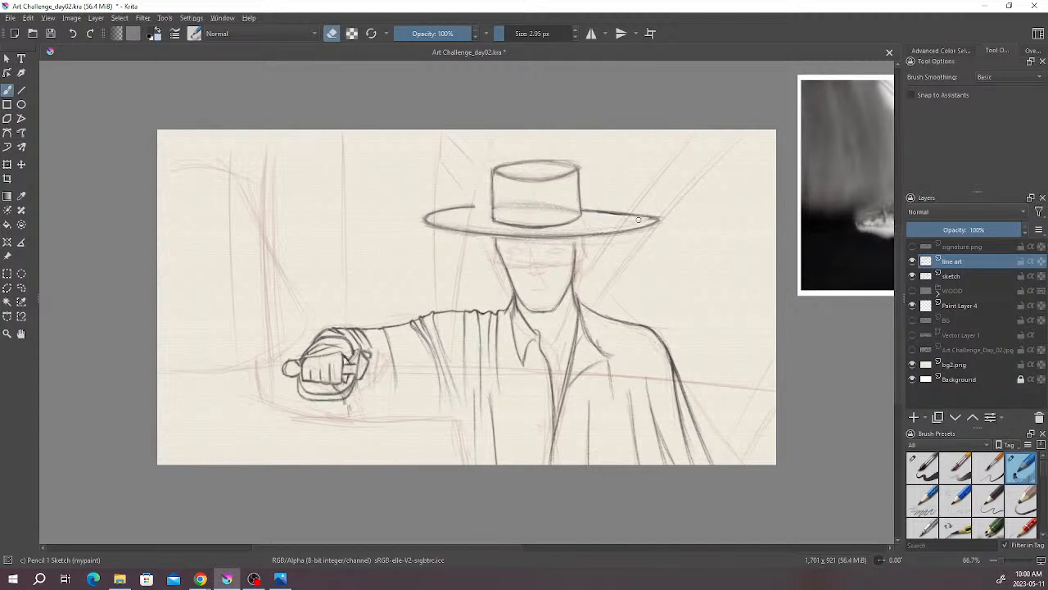
{"action": "key", "text": "e"}
{"action": "key", "text": "e"}
{"action": "key", "text": "e"}
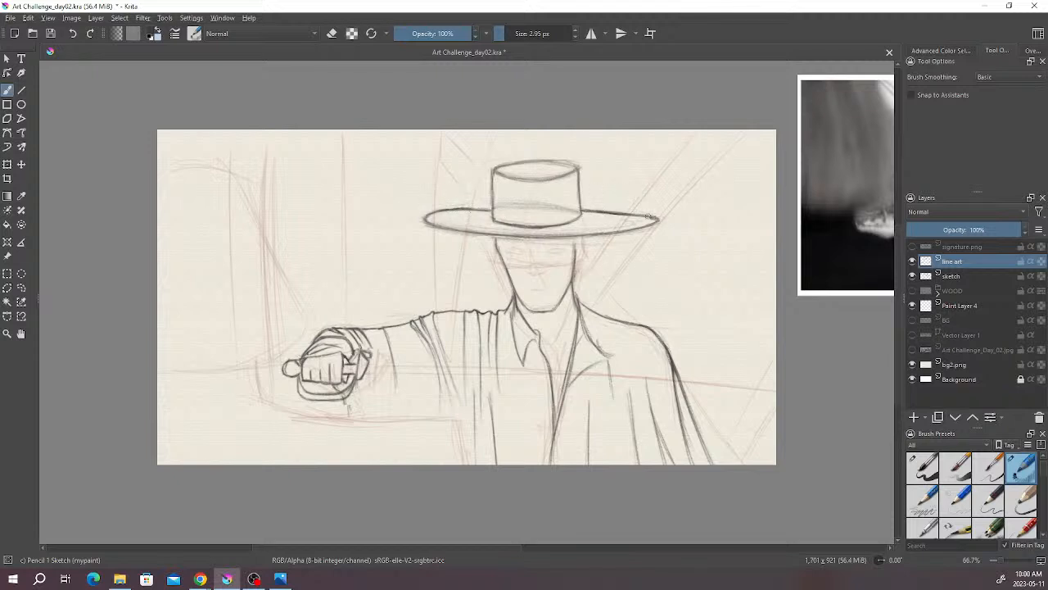
- Select the brim's tip on the lowered-arm side, move it slightly inward, clear the selection and return to the pencil brush
{"action": "key", "text": "e"}
{"action": "left_click", "coordinate": [23, 288]}
{"action": "key", "text": "t"}
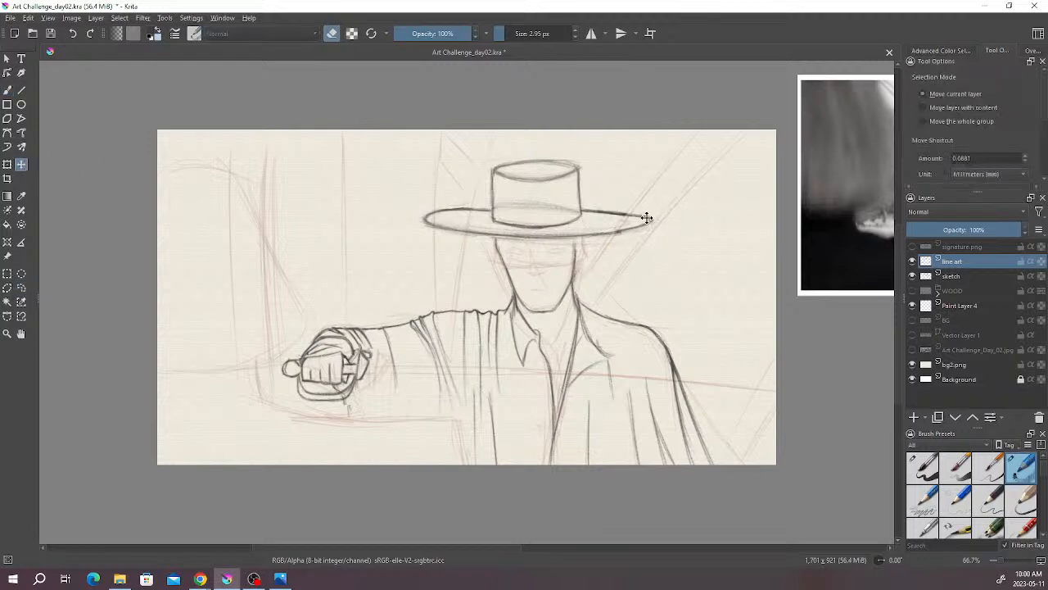
{"action": "left_click_drag", "start_coordinate": [646, 218], "coordinate": [644, 214]}
{"action": "left_click", "coordinate": [7, 274]}
{"action": "left_click", "coordinate": [83, 188]}
{"action": "left_click", "coordinate": [10, 91]}
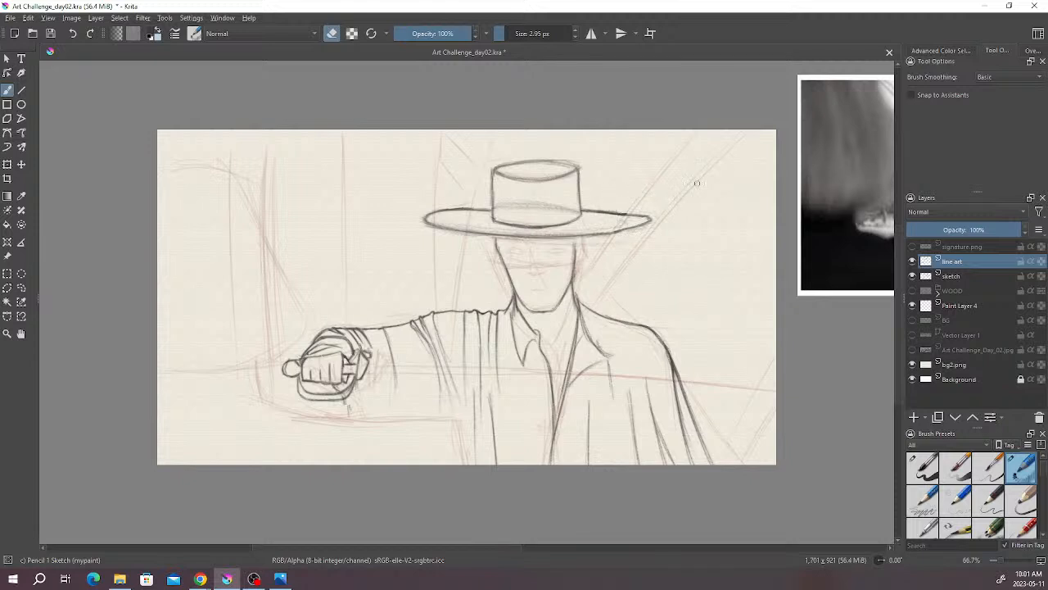
{"action": "key", "text": "e"}
- Save the drawing and add a new paint layer above the line art layer
{"action": "left_click_drag", "start_coordinate": [470, 549], "coordinate": [482, 549]}
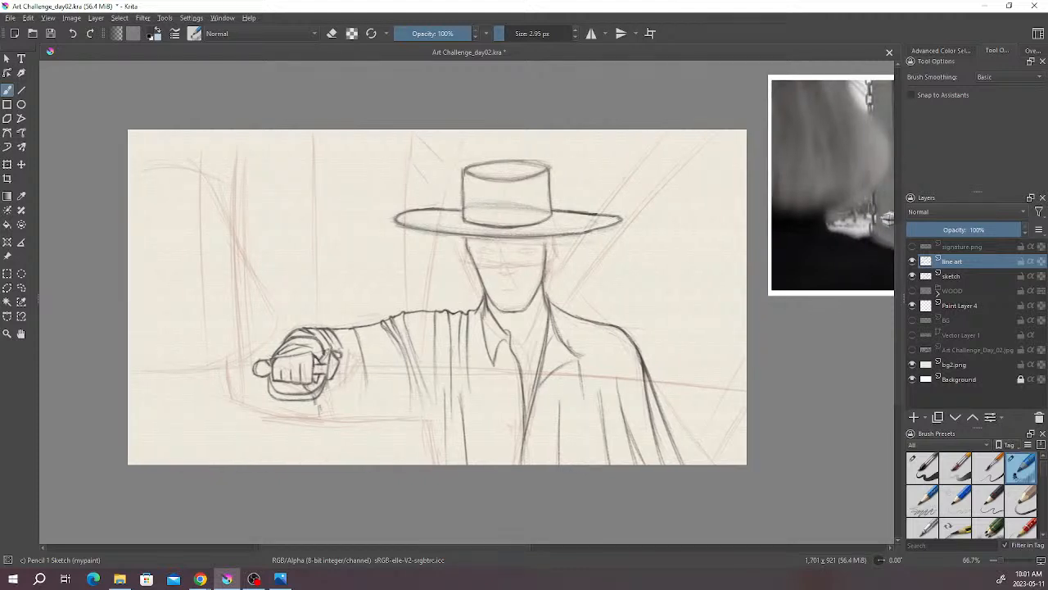
{"action": "scroll", "coordinate": [669, 284], "scroll_direction": "up", "scroll_amount": 1}
{"action": "left_click_drag", "start_coordinate": [448, 298], "coordinate": [544, 302]}
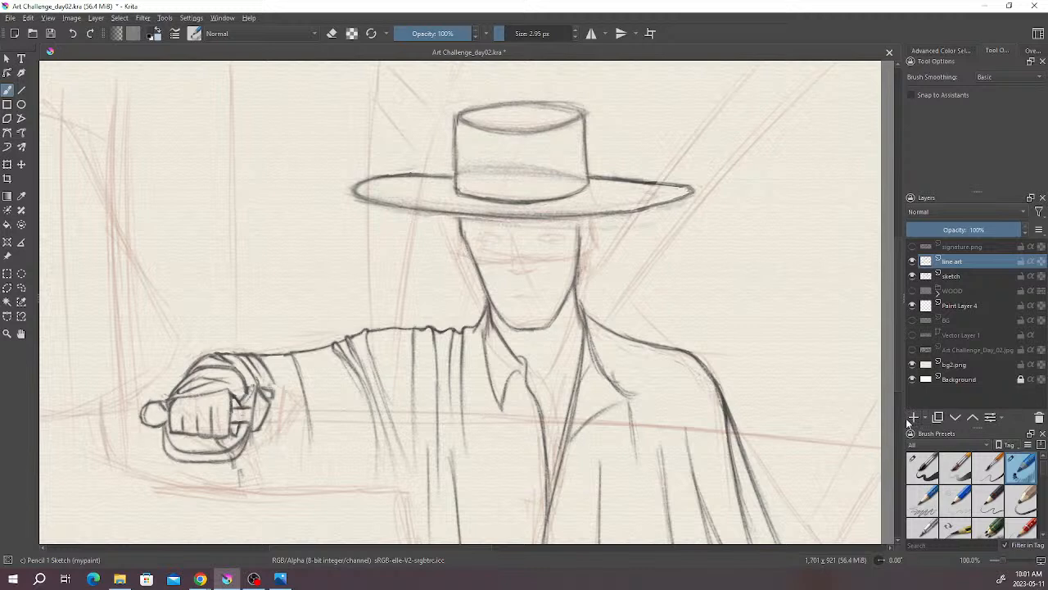
{"action": "key", "text": "ctrl+s"}
{"action": "left_click", "coordinate": [914, 417]}
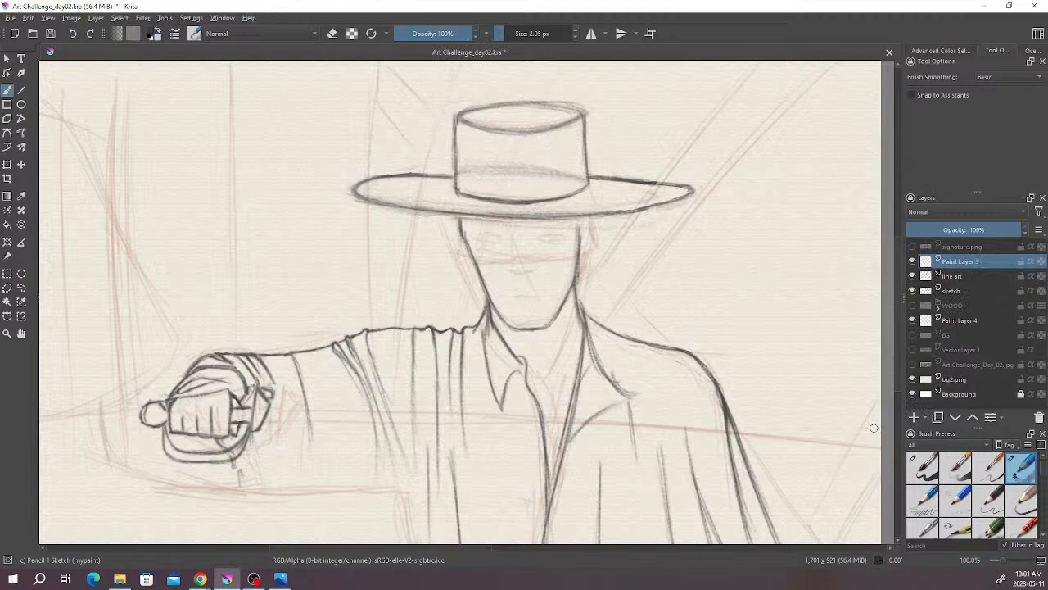
- Draw the mask's outline on the new layer, with its lower edge crossing the nose and its sides rising to the hat brim
{"action": "left_click_drag", "start_coordinate": [458, 218], "coordinate": [467, 264]}
{"action": "mouse_move", "coordinate": [475, 264]}
{"action": "left_mouse_down"}
{"action": "mouse_move", "coordinate": [554, 262]}
{"action": "mouse_move", "coordinate": [537, 263]}
{"action": "mouse_move", "coordinate": [551, 260]}
{"action": "mouse_move", "coordinate": [529, 248]}
{"action": "mouse_move", "coordinate": [539, 262]}
{"action": "mouse_move", "coordinate": [564, 263]}
{"action": "mouse_move", "coordinate": [537, 262]}
{"action": "mouse_move", "coordinate": [582, 256]}
{"action": "left_mouse_up"}
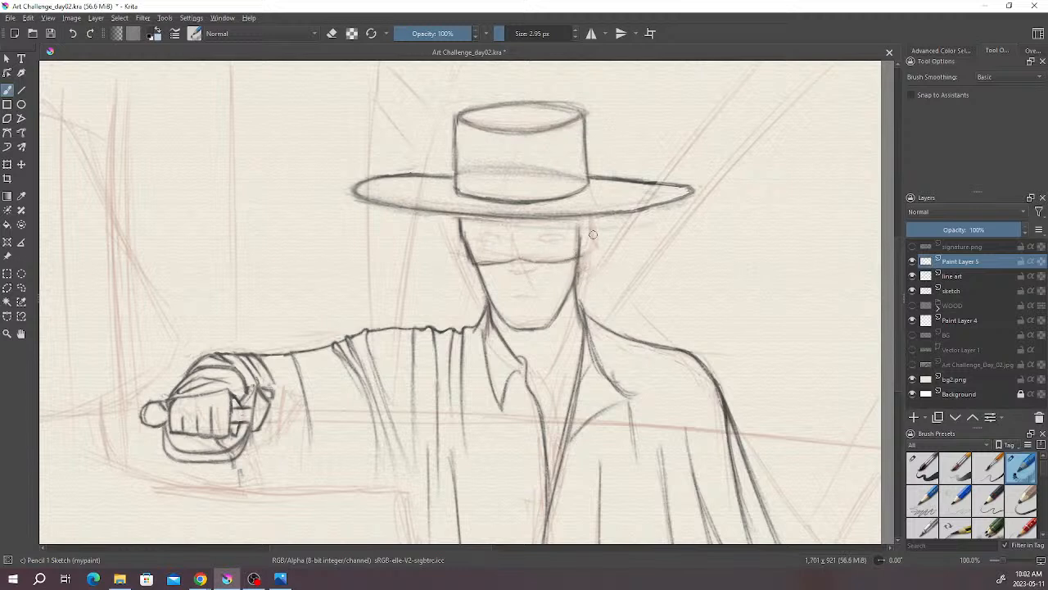
{"action": "mouse_move", "coordinate": [585, 241]}
{"action": "left_mouse_down"}
{"action": "mouse_move", "coordinate": [583, 215]}
{"action": "mouse_move", "coordinate": [583, 257]}
{"action": "mouse_move", "coordinate": [582, 218]}
{"action": "left_mouse_up"}
{"action": "key", "text": "e"}
{"action": "key", "text": "e"}
- Draw the nose below the mask and a short, closed mouth above the chin
{"action": "left_click_drag", "start_coordinate": [513, 262], "coordinate": [524, 275]}
{"action": "left_click_drag", "start_coordinate": [513, 296], "coordinate": [526, 295]}
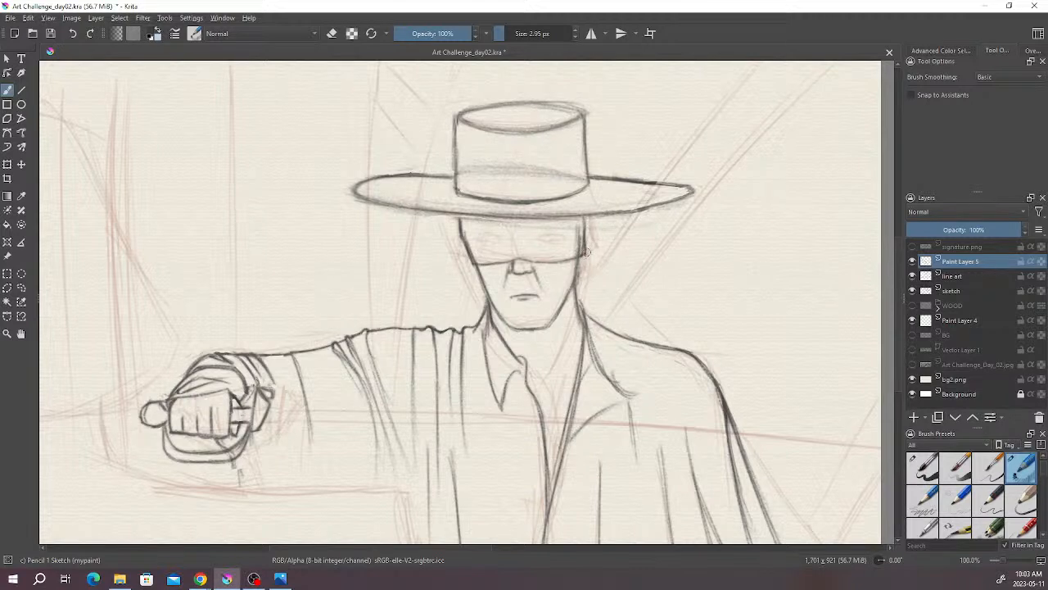
{"action": "key", "text": "e"}
{"action": "key", "text": "e"}
- Draw both narrowed eyes inside the mask, with upper lids and irises
{"action": "left_click_drag", "start_coordinate": [545, 239], "coordinate": [557, 237]}
{"action": "left_click_drag", "start_coordinate": [555, 238], "coordinate": [562, 240]}
{"action": "left_click_drag", "start_coordinate": [545, 238], "coordinate": [551, 240]}
{"action": "left_click_drag", "start_coordinate": [480, 239], "coordinate": [501, 241]}
{"action": "left_click_drag", "start_coordinate": [490, 239], "coordinate": [504, 241]}
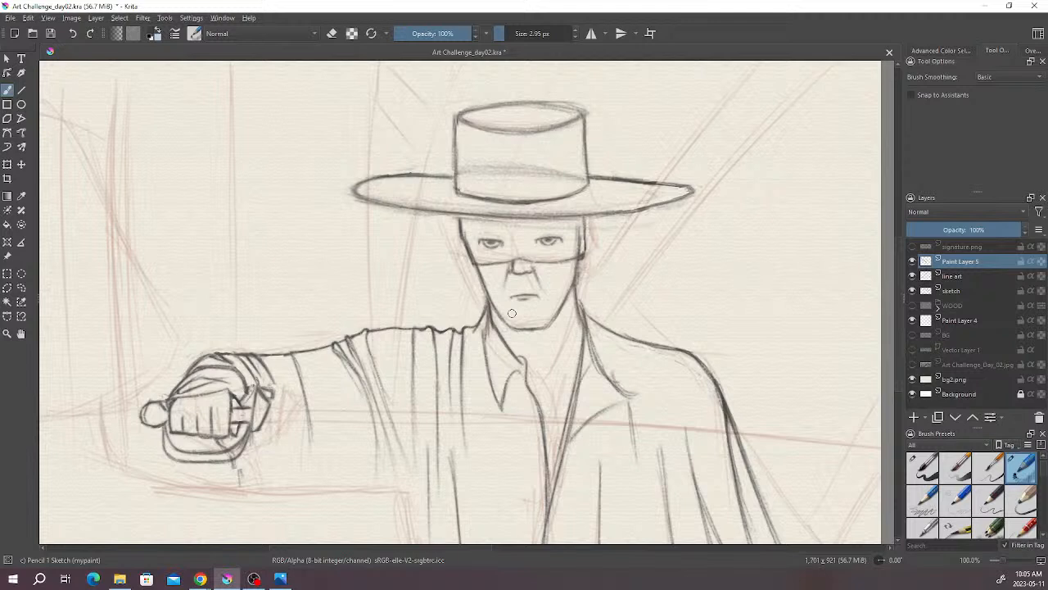
- Select the swordsman's left eye with a freehand selection, move it slightly closer to the nose, and deselect
{"action": "left_click", "coordinate": [21, 288]}
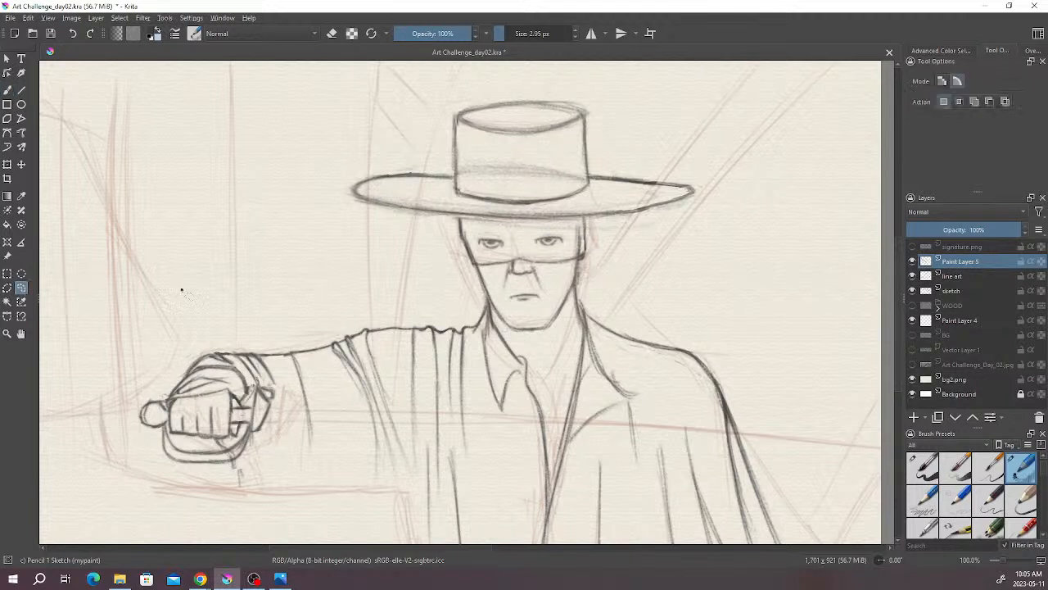
{"action": "mouse_move", "coordinate": [557, 256]}
{"action": "left_mouse_down"}
{"action": "mouse_move", "coordinate": [543, 228]}
{"action": "mouse_move", "coordinate": [531, 240]}
{"action": "mouse_move", "coordinate": [560, 253]}
{"action": "left_mouse_up"}
{"action": "key", "text": "g"}
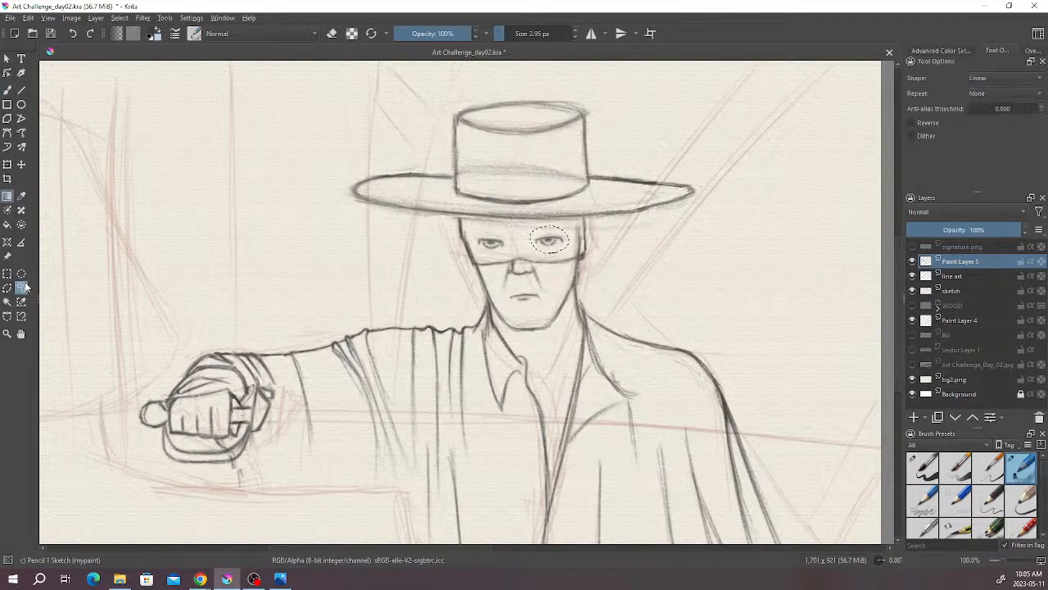
{"action": "left_click", "coordinate": [22, 165]}
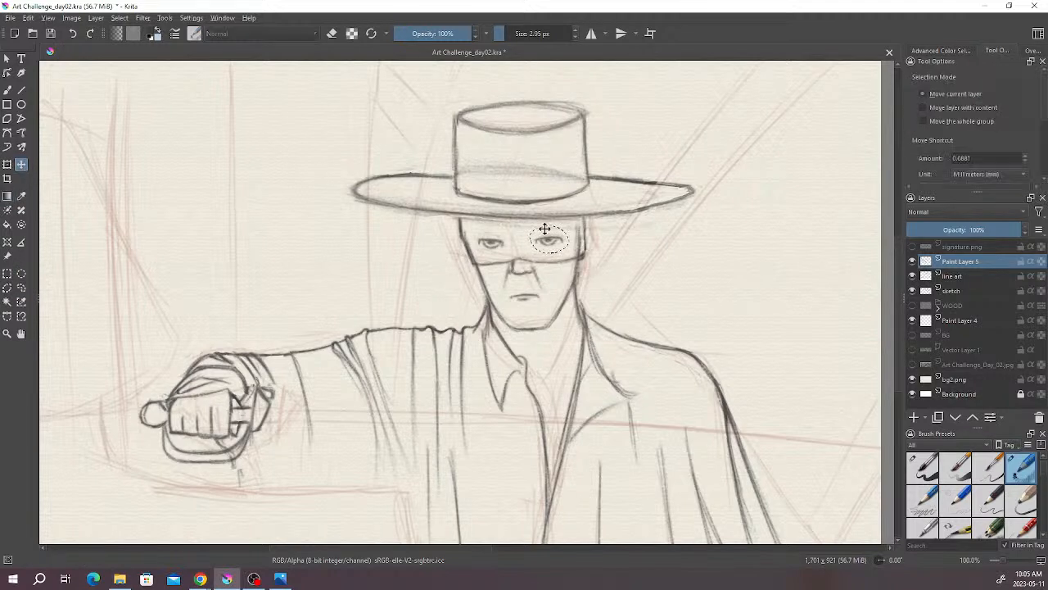
{"action": "key", "text": "Left"}
{"action": "key", "text": "Left"}
{"action": "key", "text": "Left"}
{"action": "key", "text": "Left"}
{"action": "left_click", "coordinate": [7, 273]}
{"action": "left_click", "coordinate": [127, 197]}
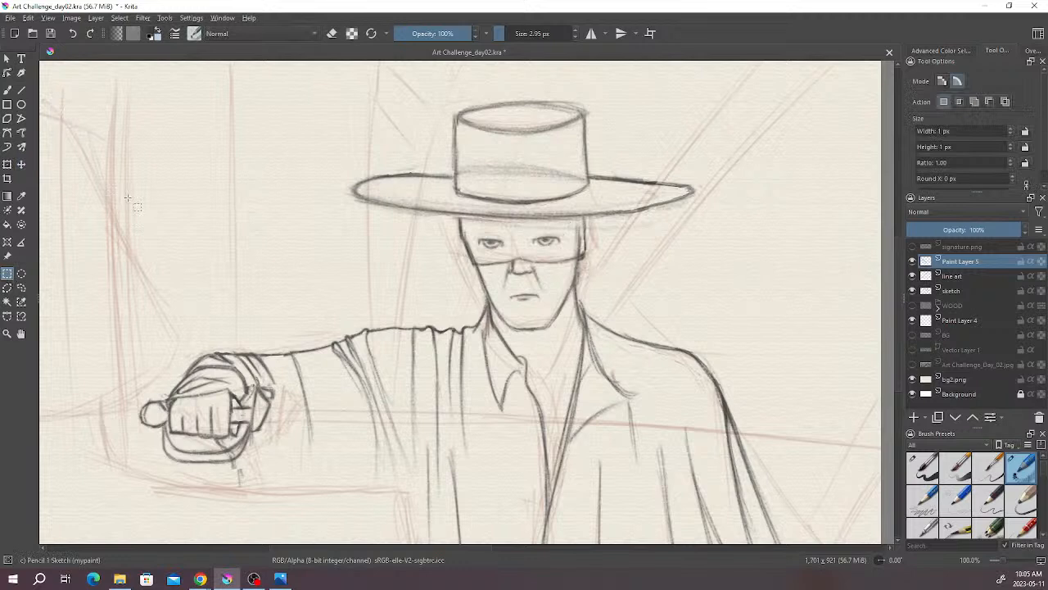
- Draw the mask's eye-hole outlines around both eyes and erase stray marks along their edges
{"action": "key", "text": "b"}
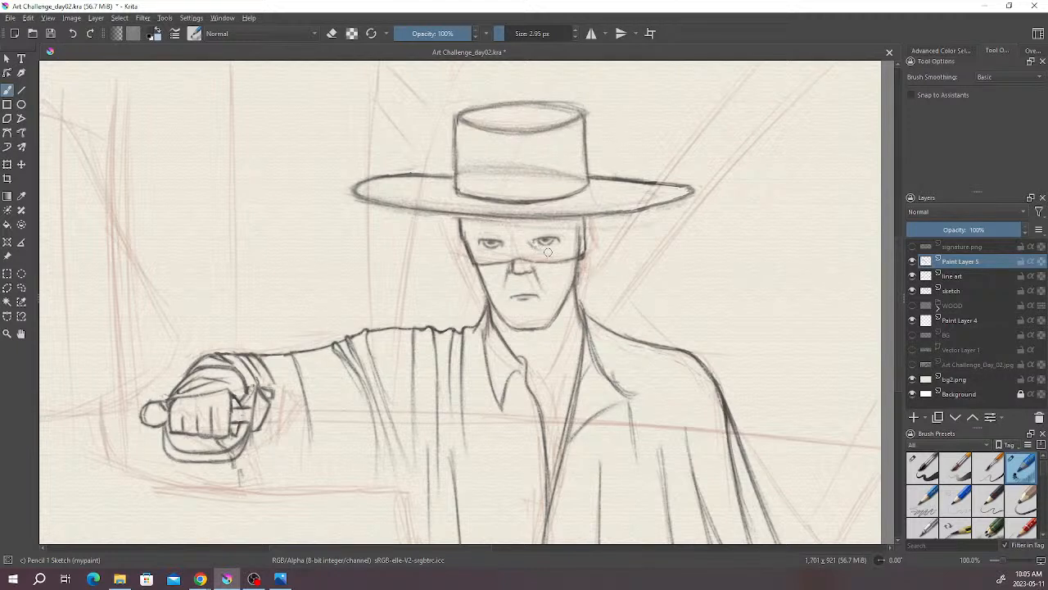
{"action": "left_click_drag", "start_coordinate": [535, 247], "coordinate": [559, 244]}
{"action": "left_click_drag", "start_coordinate": [564, 238], "coordinate": [559, 247]}
{"action": "left_click_drag", "start_coordinate": [486, 246], "coordinate": [506, 245]}
{"action": "key", "text": "e"}
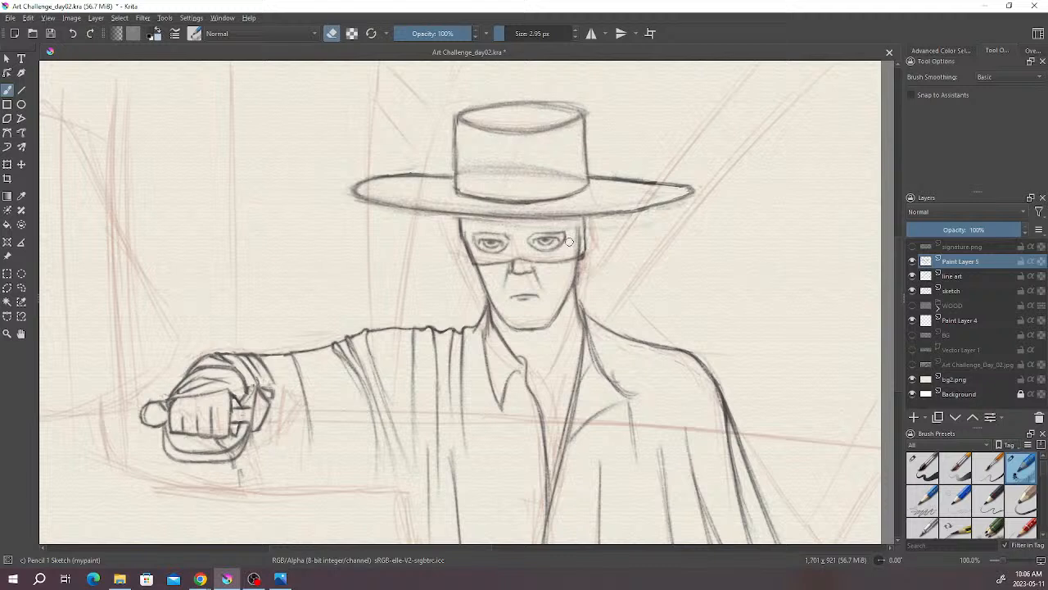
{"action": "key", "text": "e"}
{"action": "scroll", "coordinate": [540, 254], "scroll_direction": "down", "scroll_amount": 1, "text": "ctrl"}
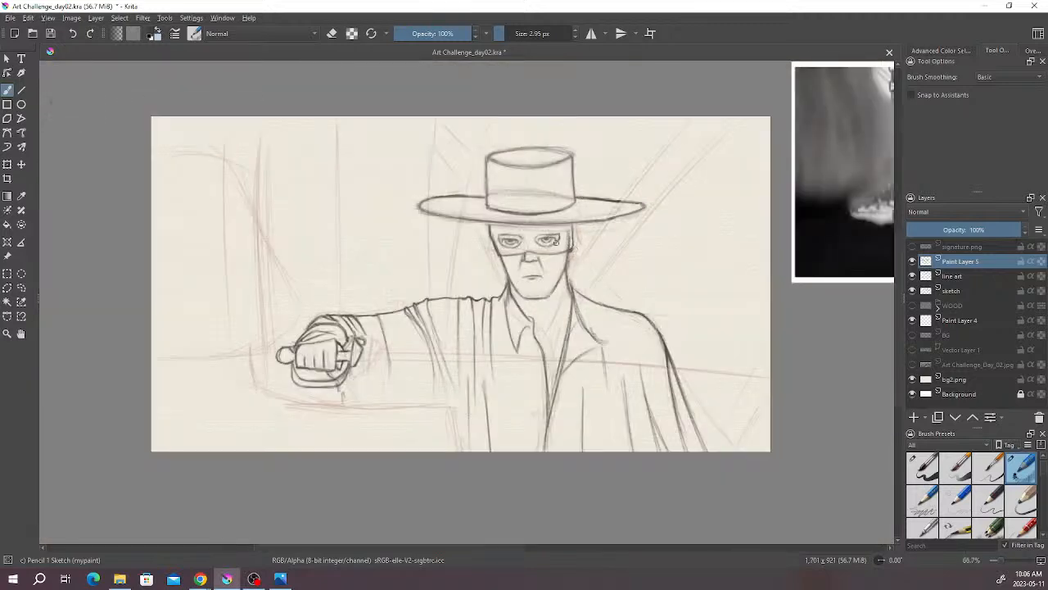
{"action": "scroll", "coordinate": [565, 244], "scroll_direction": "up", "scroll_amount": 1, "text": "ctrl"}
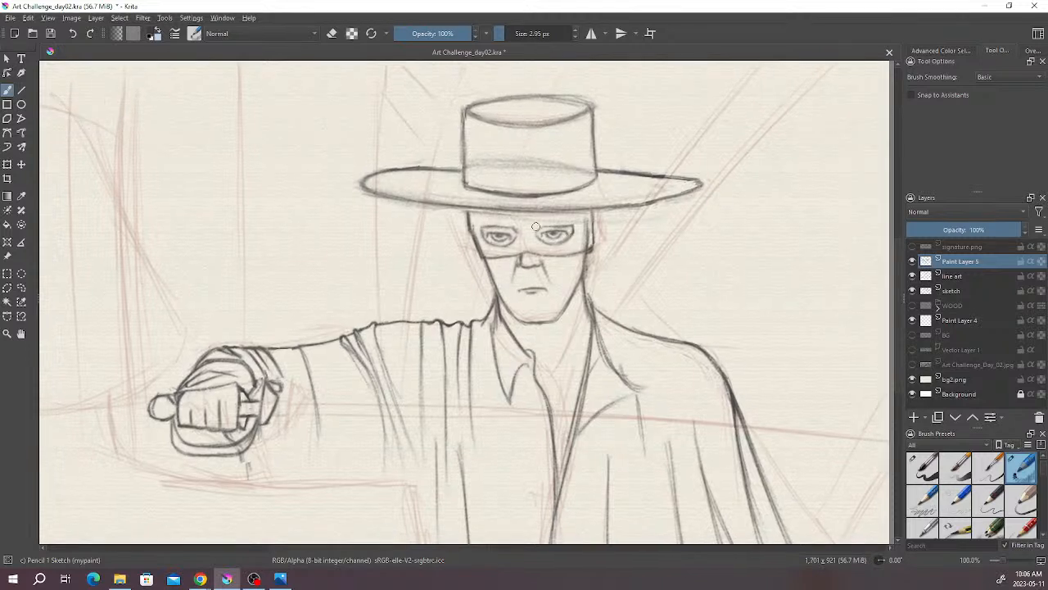
- Select the hat on the line art layer, lower it so the brim sits just above the eyes, and deselect
{"action": "left_click", "coordinate": [954, 277]}
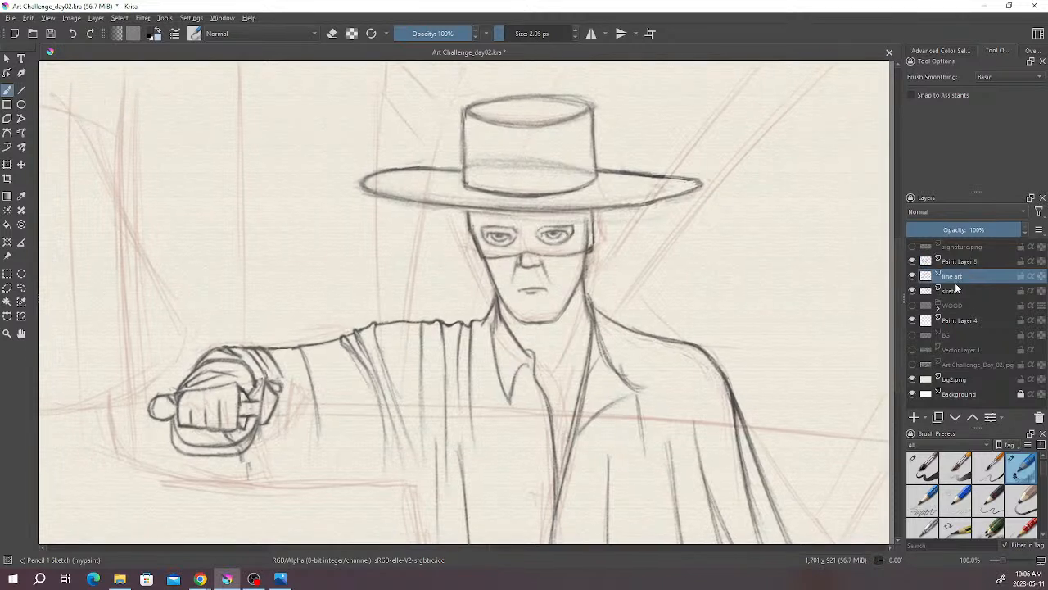
{"action": "left_click", "coordinate": [21, 288]}
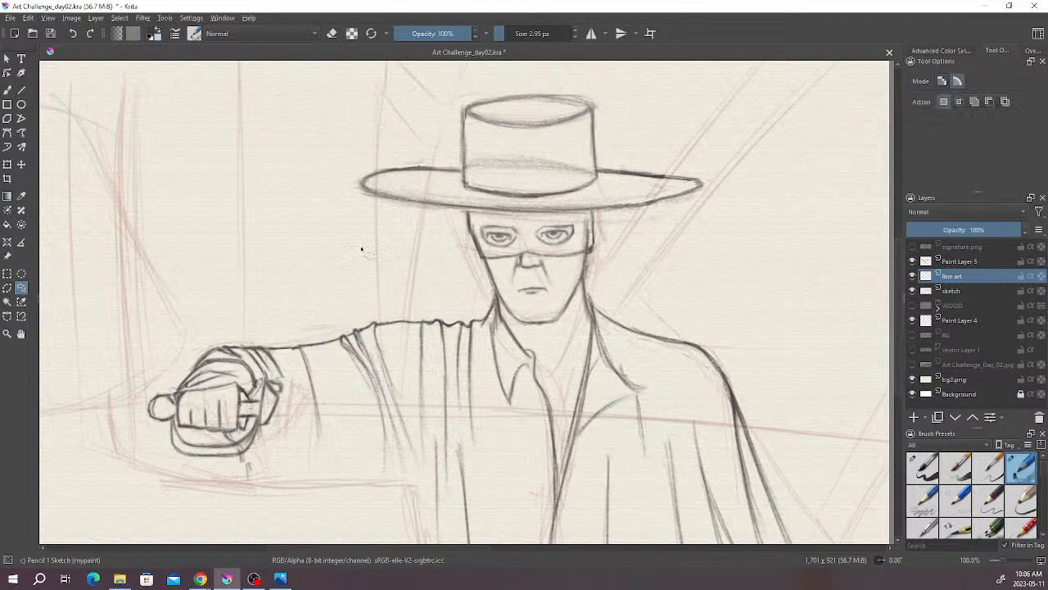
{"action": "mouse_move", "coordinate": [651, 99]}
{"action": "left_mouse_down"}
{"action": "mouse_move", "coordinate": [503, 79]}
{"action": "mouse_move", "coordinate": [370, 117]}
{"action": "mouse_move", "coordinate": [355, 215]}
{"action": "mouse_move", "coordinate": [400, 240]}
{"action": "mouse_move", "coordinate": [430, 239]}
{"action": "mouse_move", "coordinate": [464, 213]}
{"action": "mouse_move", "coordinate": [545, 222]}
{"action": "mouse_move", "coordinate": [693, 206]}
{"action": "mouse_move", "coordinate": [716, 172]}
{"action": "mouse_move", "coordinate": [646, 96]}
{"action": "left_mouse_up"}
{"action": "left_click", "coordinate": [21, 163]}
{"action": "key", "text": "Down"}
{"action": "key", "text": "Down"}
{"action": "key", "text": "Down"}
{"action": "key", "text": "Down"}
{"action": "key", "text": "Down"}
{"action": "key", "text": "Down"}
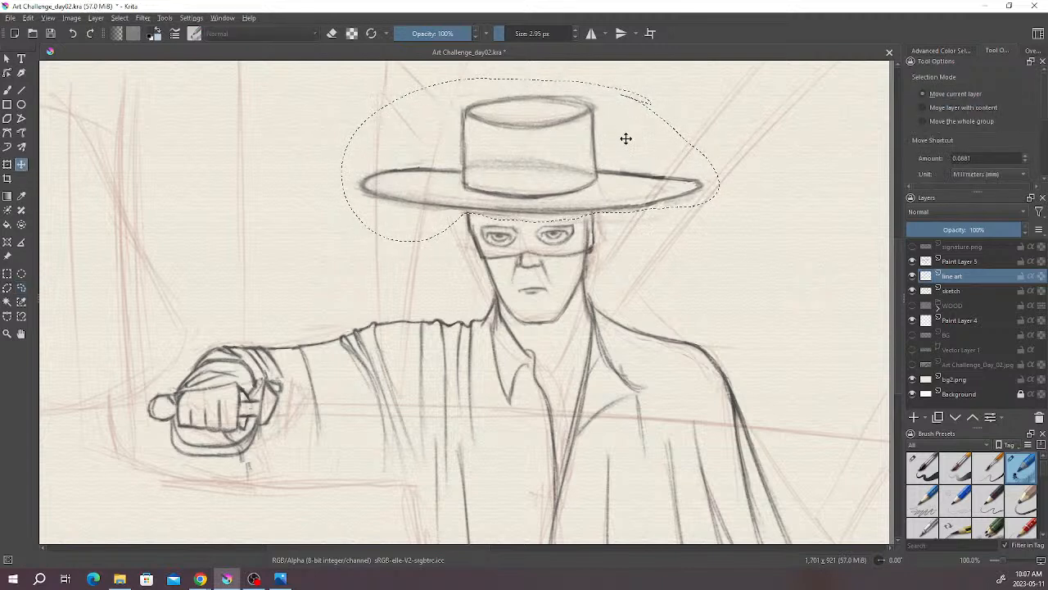
{"action": "key", "text": "Down"}
{"action": "key", "text": "Down"}
{"action": "key", "text": "Down"}
{"action": "key", "text": "Down"}
{"action": "key", "text": "Down"}
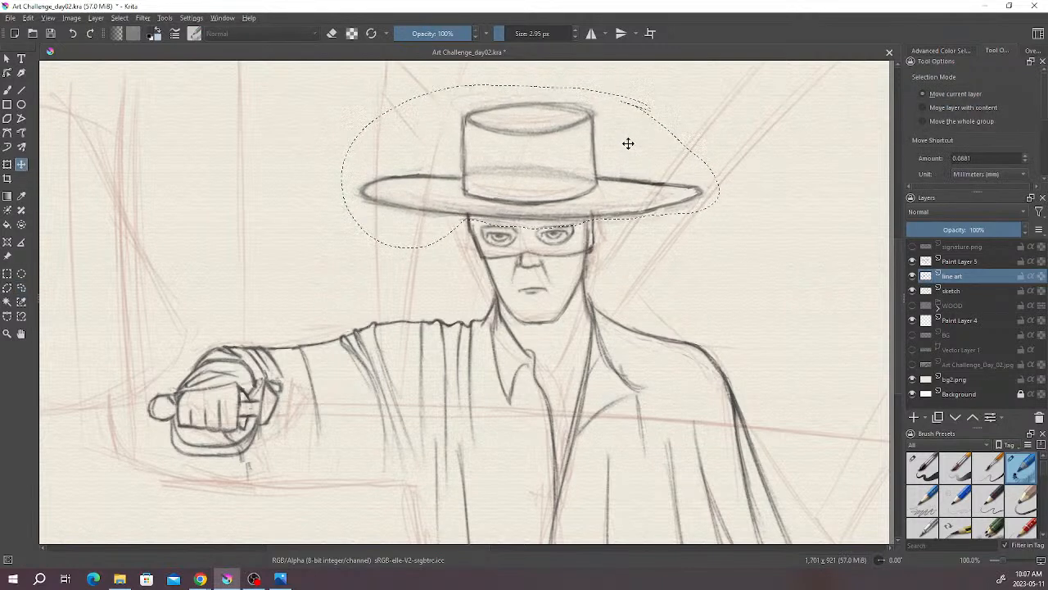
{"action": "key", "text": "Down"}
{"action": "key", "text": "Down"}
{"action": "key", "text": "Down"}
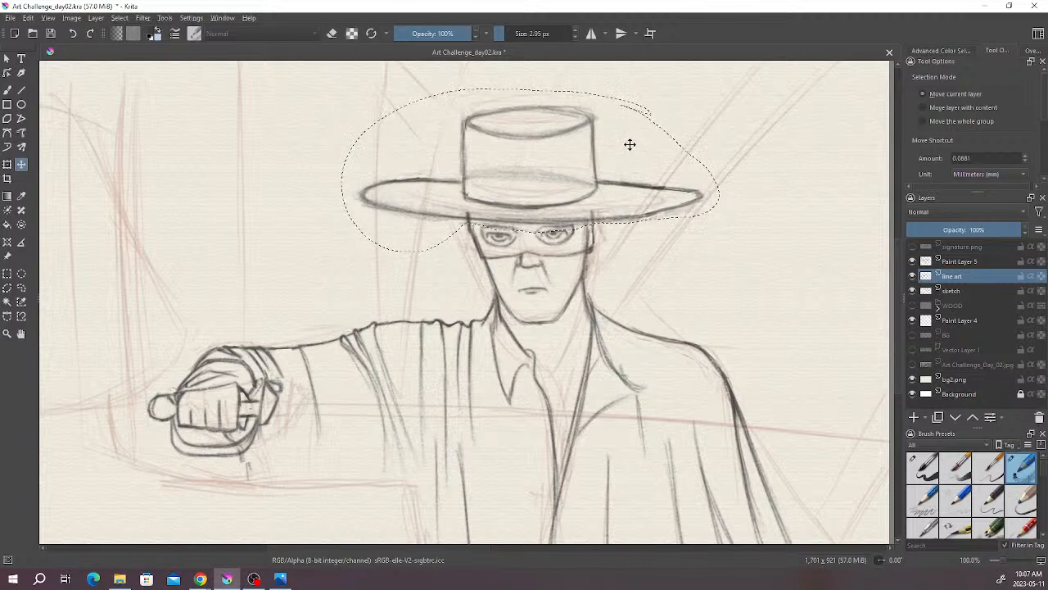
{"action": "key", "text": "Down"}
{"action": "key", "text": "Down"}
{"action": "key", "text": "Down"}
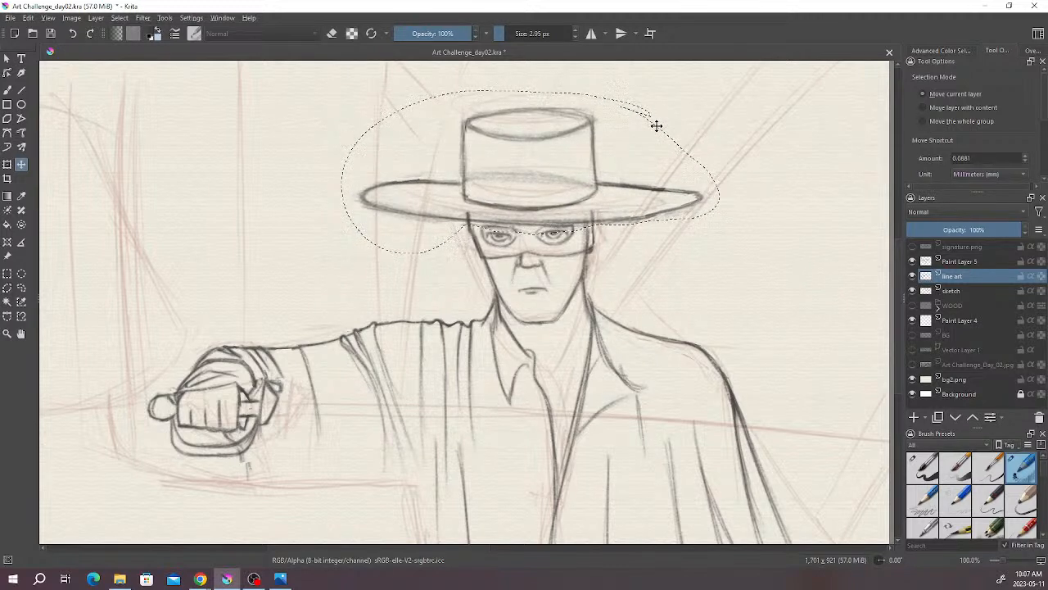
{"action": "left_click", "coordinate": [6, 275]}
{"action": "left_click", "coordinate": [159, 172]}
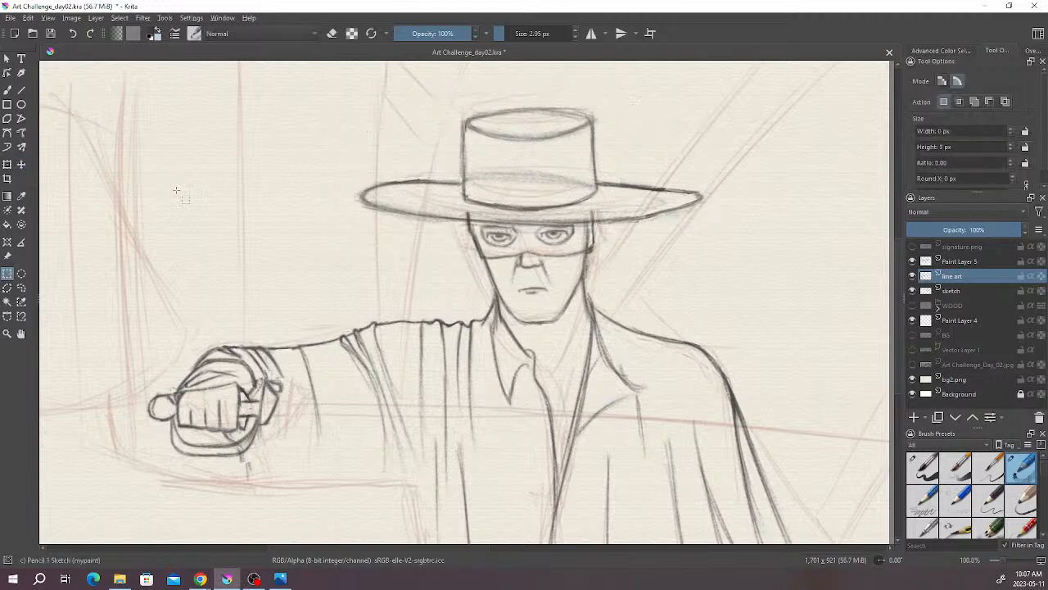
- Add a new paint layer above Paint Layer 5 for further pencil drawing
{"action": "scroll", "coordinate": [347, 161], "scroll_direction": "down", "scroll_amount": 1}
{"action": "left_click_drag", "start_coordinate": [498, 247], "coordinate": [526, 266]}
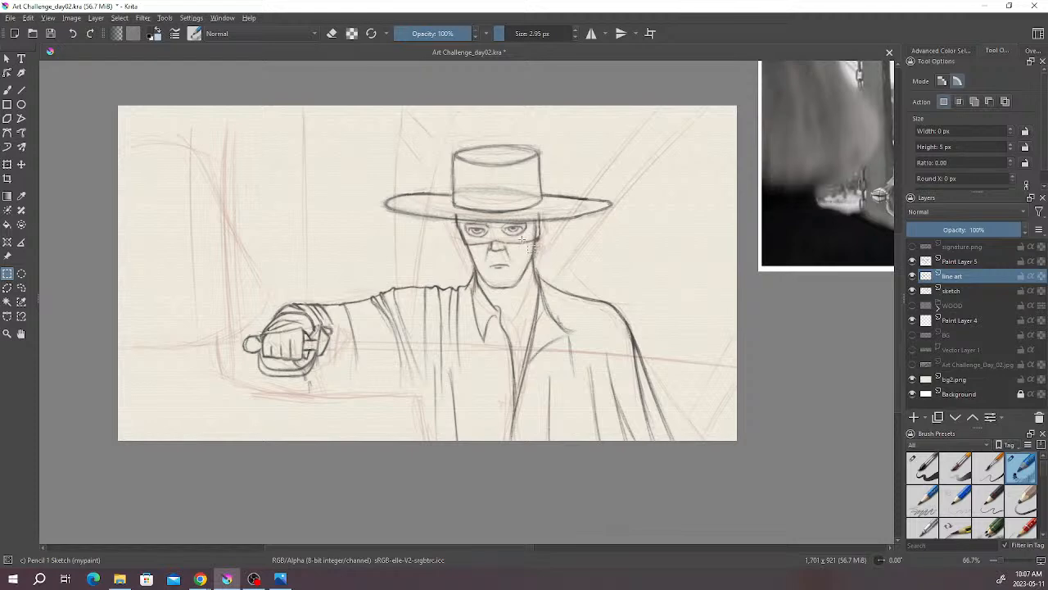
{"action": "scroll", "coordinate": [534, 243], "scroll_direction": "up", "scroll_amount": 1}
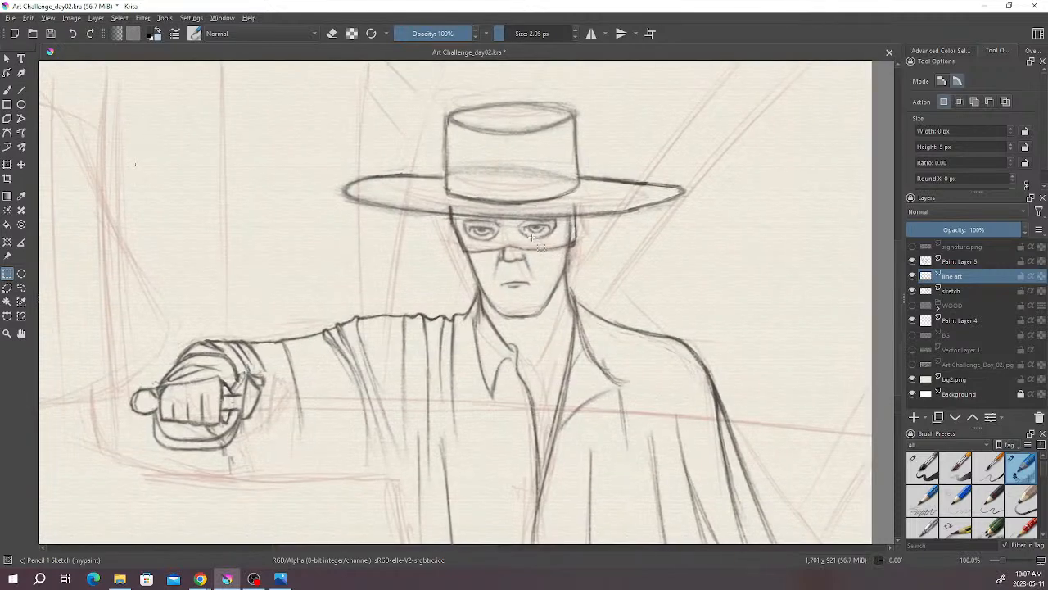
{"action": "left_click", "coordinate": [962, 262]}
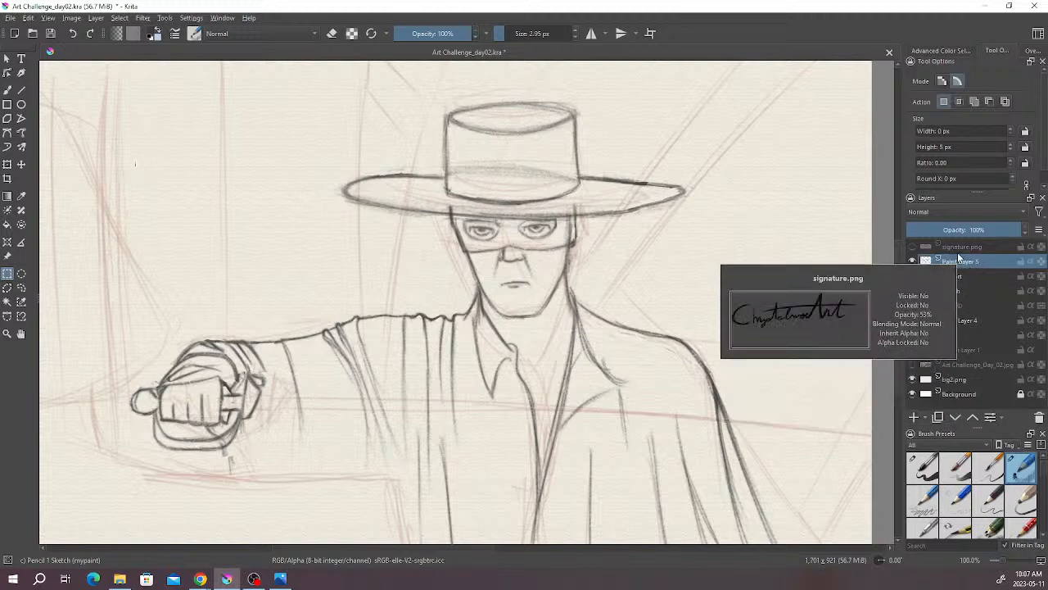
{"action": "left_click", "coordinate": [915, 418]}
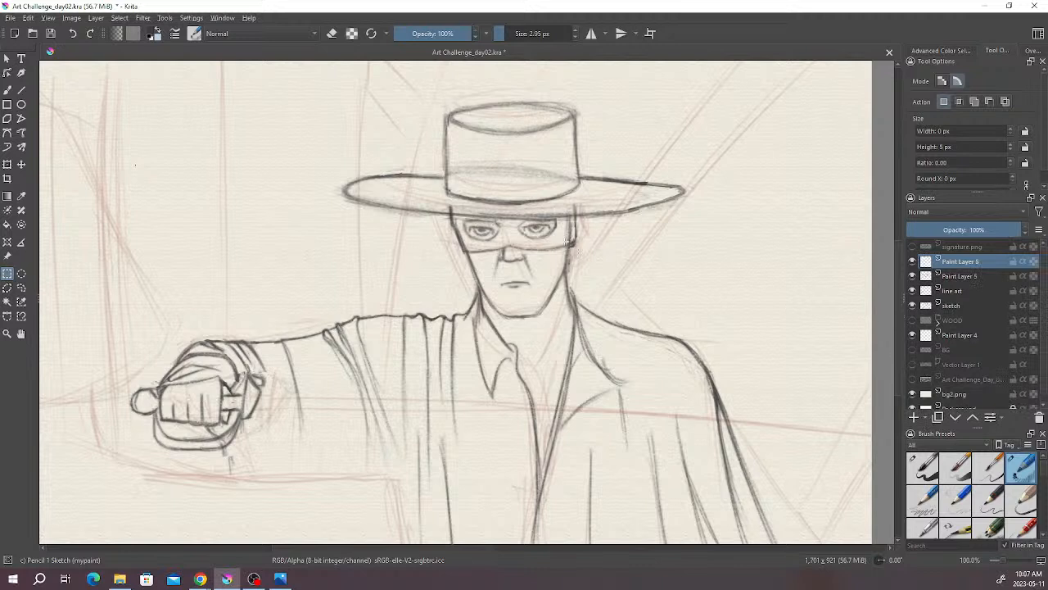
{"action": "key", "text": "b"}
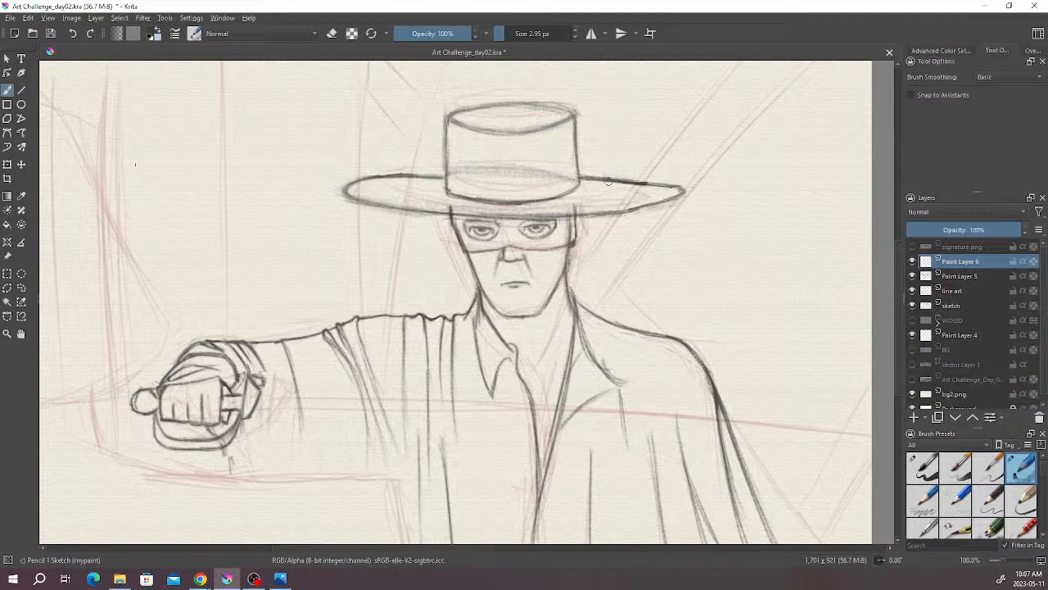
- Draw dark, frowning eyebrows slanting down toward the nose above both eyes on the new layer
{"action": "left_click", "coordinate": [21, 275]}
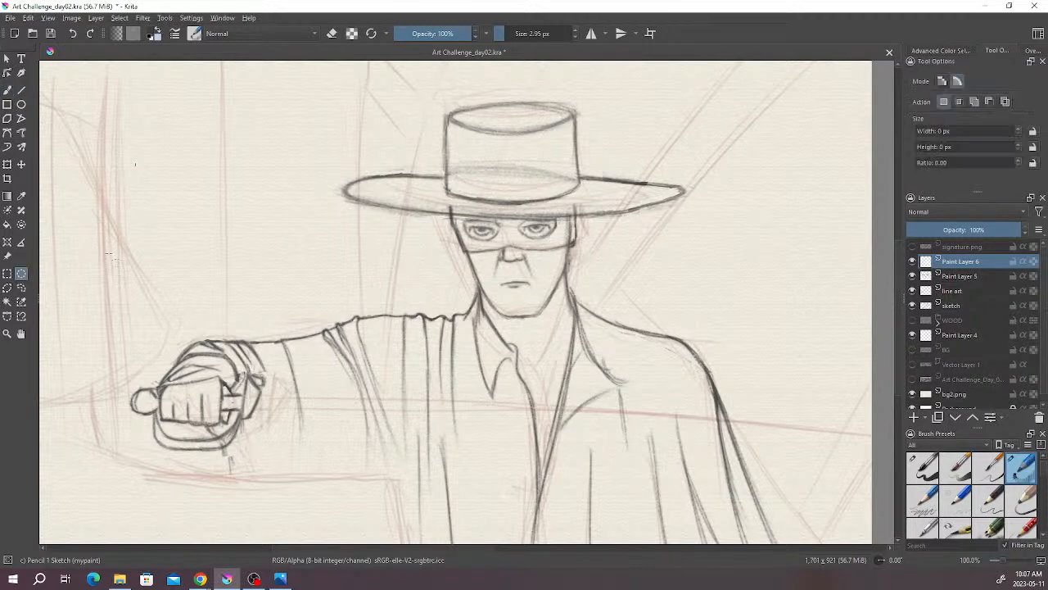
{"action": "left_click", "coordinate": [8, 90]}
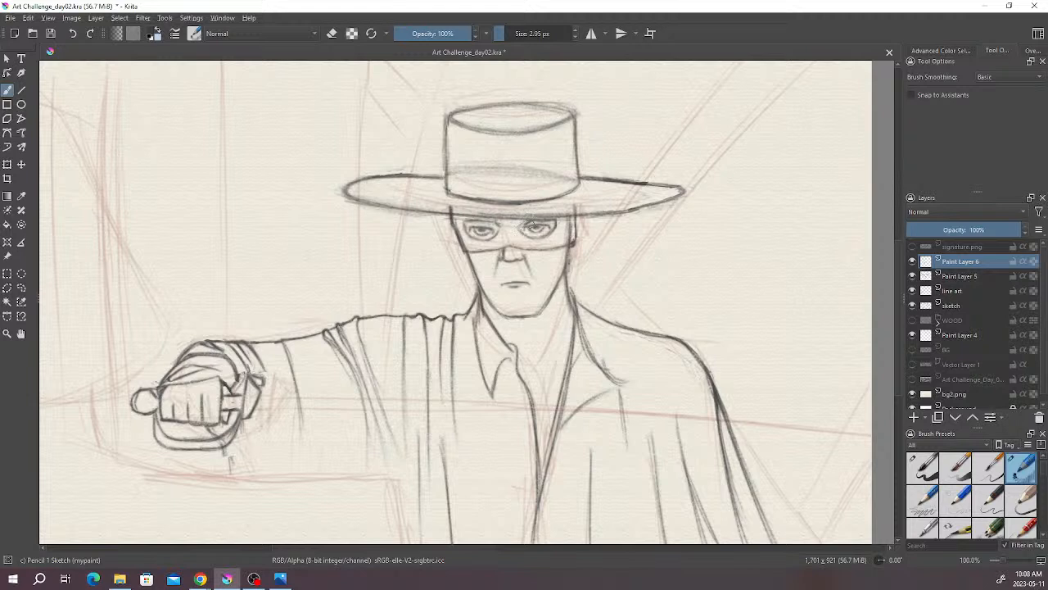
{"action": "left_click_drag", "start_coordinate": [536, 220], "coordinate": [527, 228]}
{"action": "left_click_drag", "start_coordinate": [491, 222], "coordinate": [493, 225]}
{"action": "left_click_drag", "start_coordinate": [466, 217], "coordinate": [470, 221]}
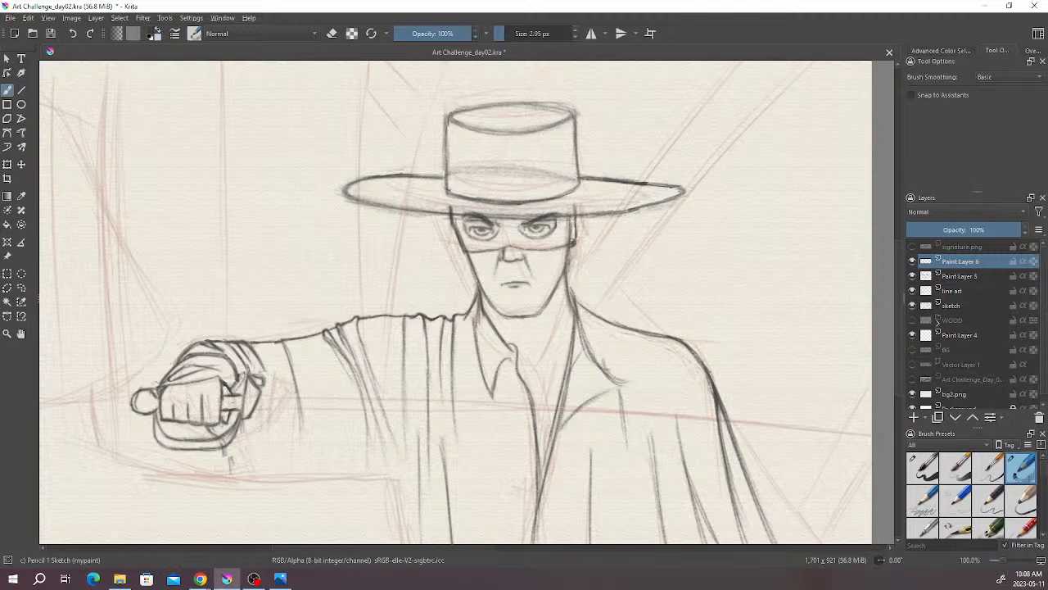
{"action": "key", "text": "minus"}
{"action": "scroll", "coordinate": [570, 256], "scroll_direction": "down", "scroll_amount": 2}
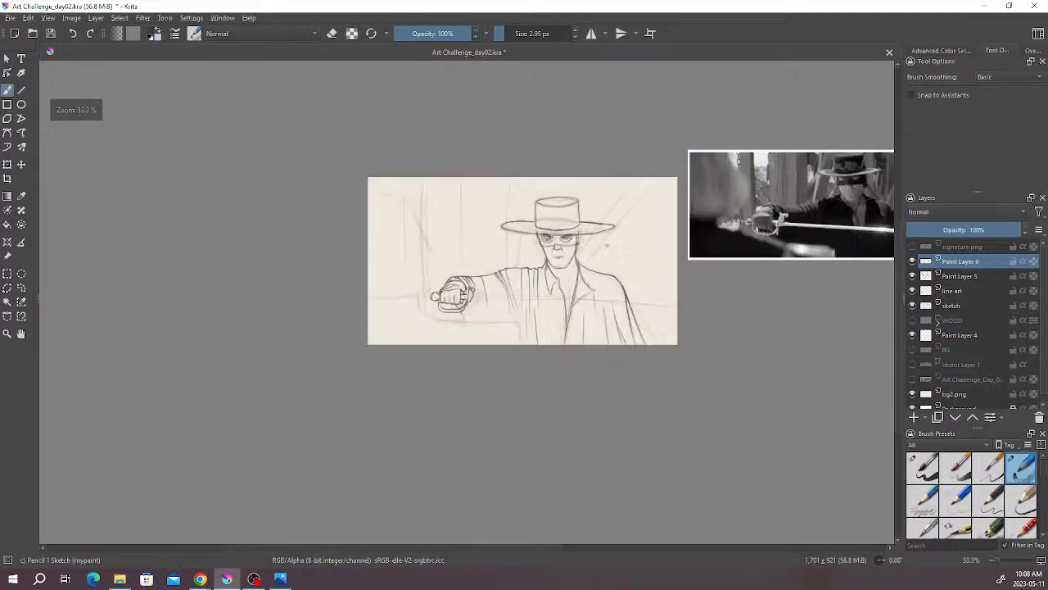
{"action": "scroll", "coordinate": [597, 269], "scroll_direction": "up", "scroll_amount": 2}
{"action": "scroll", "coordinate": [602, 272], "scroll_direction": "up", "scroll_amount": 3}
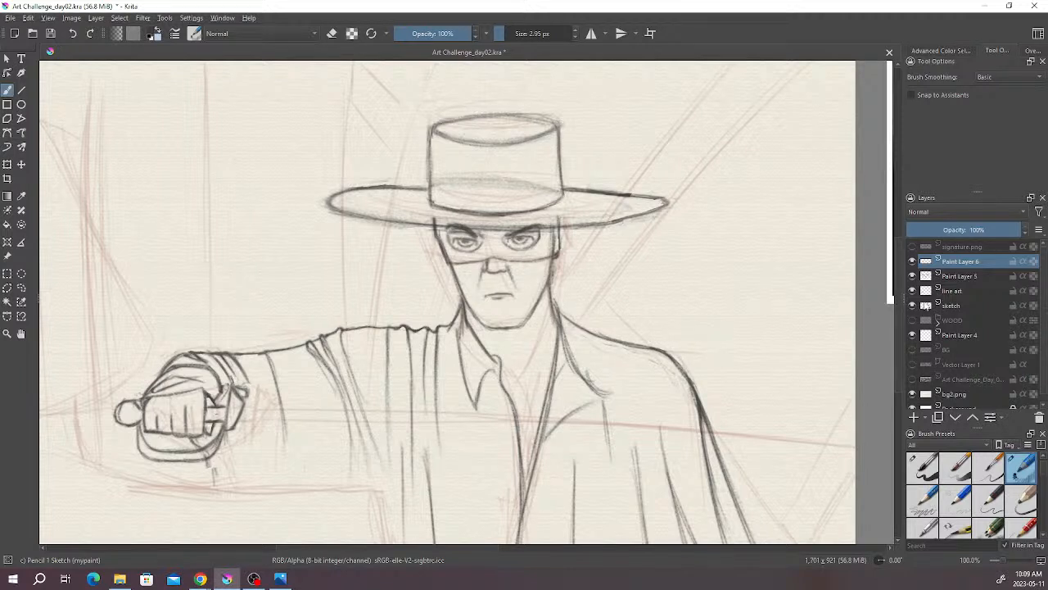
- Select the nose on Paint Layer 5 with a freehand selection, lower it slightly toward the mouth, and deselect
{"action": "left_click", "coordinate": [954, 288]}
{"action": "left_click", "coordinate": [912, 290]}
{"action": "left_click", "coordinate": [912, 291]}
{"action": "left_click", "coordinate": [919, 278]}
{"action": "left_click", "coordinate": [912, 277]}
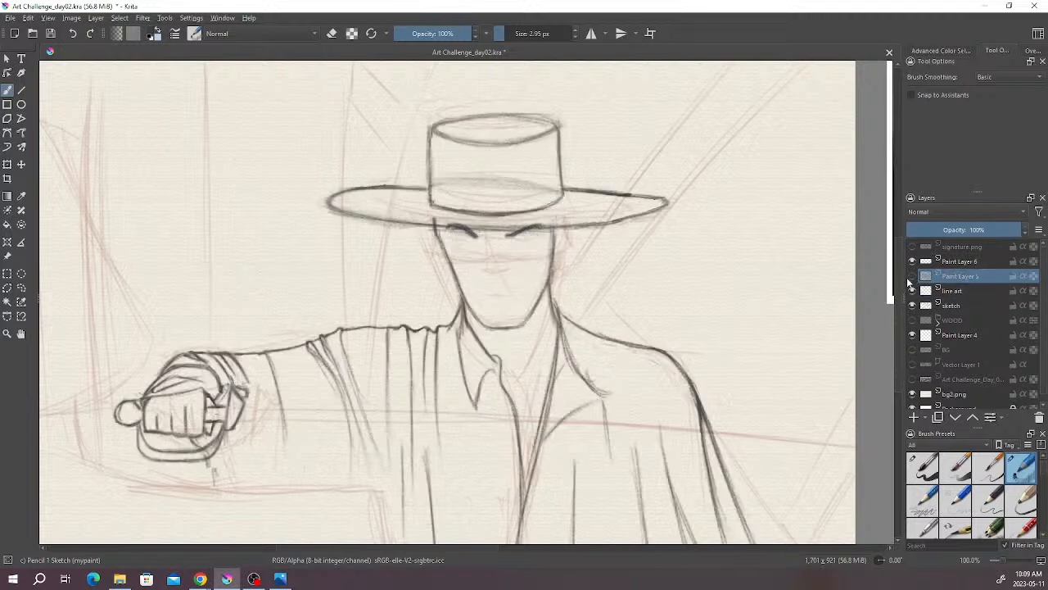
{"action": "left_click", "coordinate": [911, 277]}
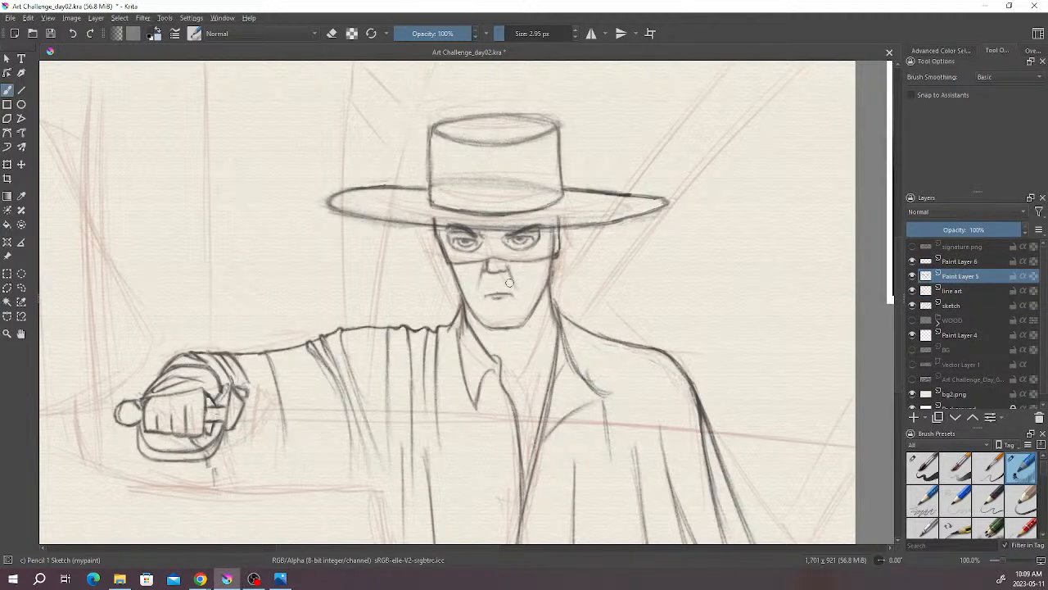
{"action": "left_click_drag", "start_coordinate": [510, 282], "coordinate": [529, 269]}
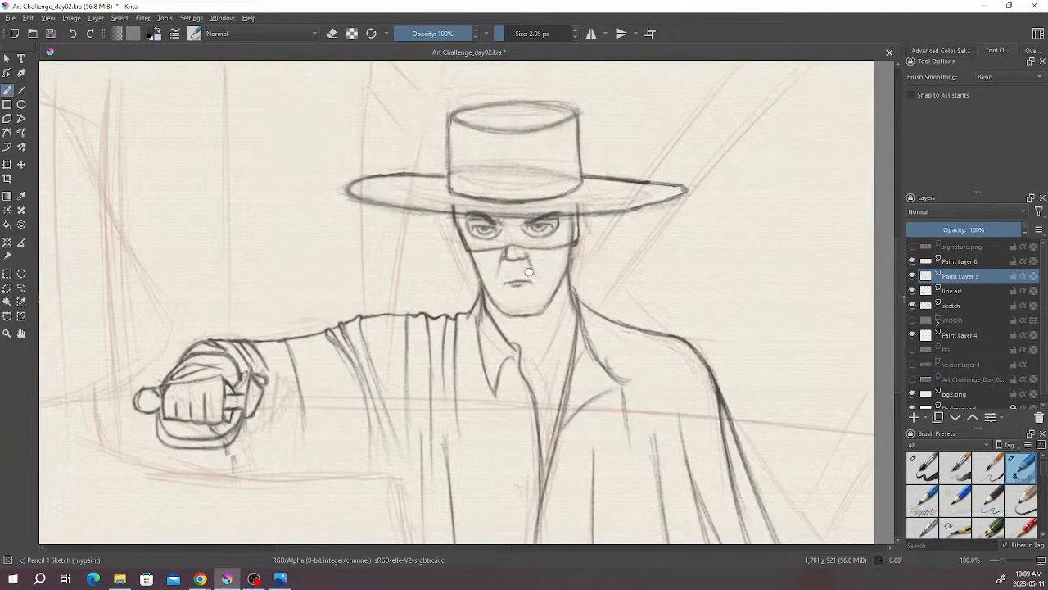
{"action": "left_click", "coordinate": [21, 287]}
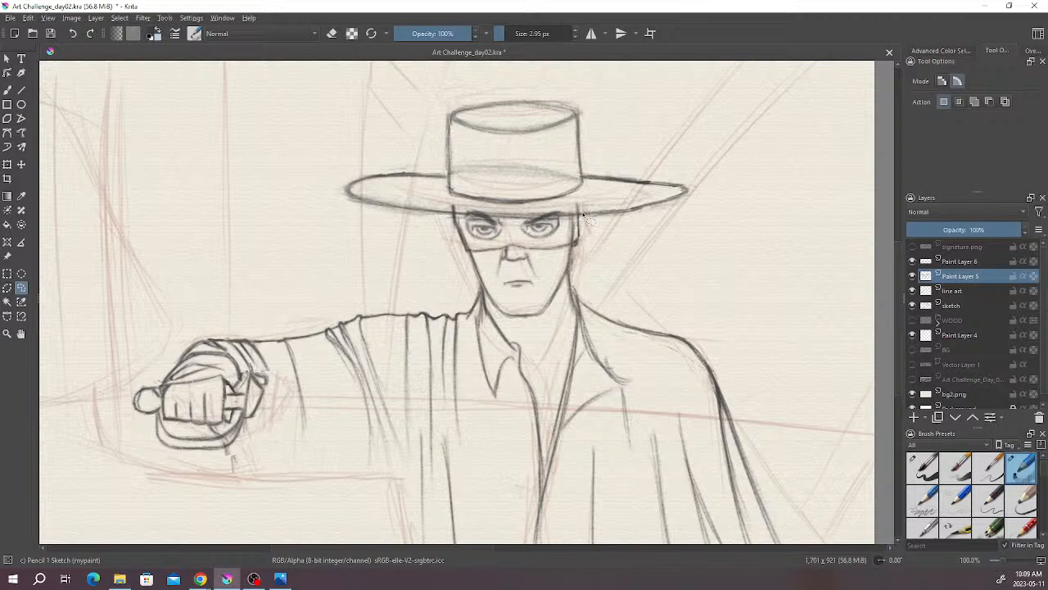
{"action": "mouse_move", "coordinate": [506, 253]}
{"action": "left_mouse_down"}
{"action": "mouse_move", "coordinate": [495, 279]}
{"action": "mouse_move", "coordinate": [517, 270]}
{"action": "mouse_move", "coordinate": [535, 280]}
{"action": "mouse_move", "coordinate": [542, 271]}
{"action": "mouse_move", "coordinate": [505, 254]}
{"action": "left_mouse_up"}
{"action": "left_click", "coordinate": [22, 164]}
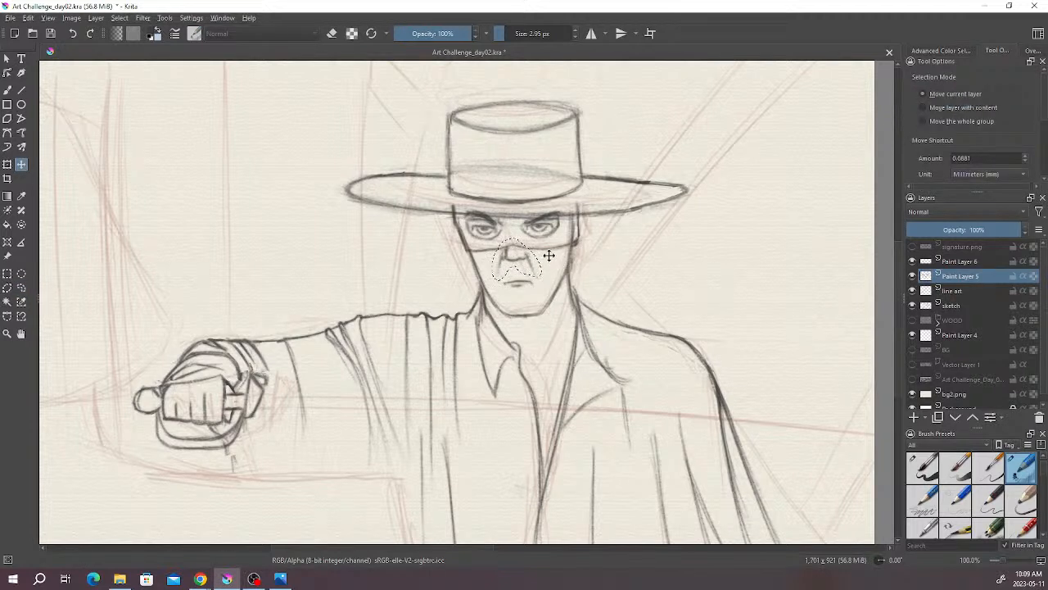
{"action": "key", "text": "Down"}
{"action": "key", "text": "Down"}
{"action": "key", "text": "Down"}
{"action": "key", "text": "Down"}
{"action": "key", "text": "Down"}
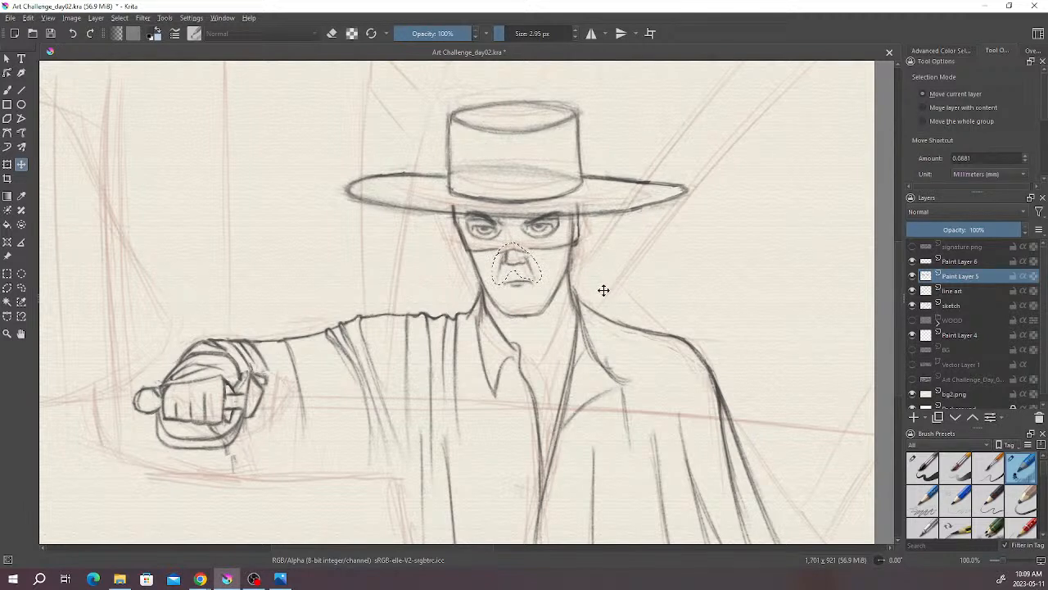
{"action": "left_click", "coordinate": [7, 274]}
{"action": "left_click", "coordinate": [69, 225]}
{"action": "left_click", "coordinate": [7, 91]}
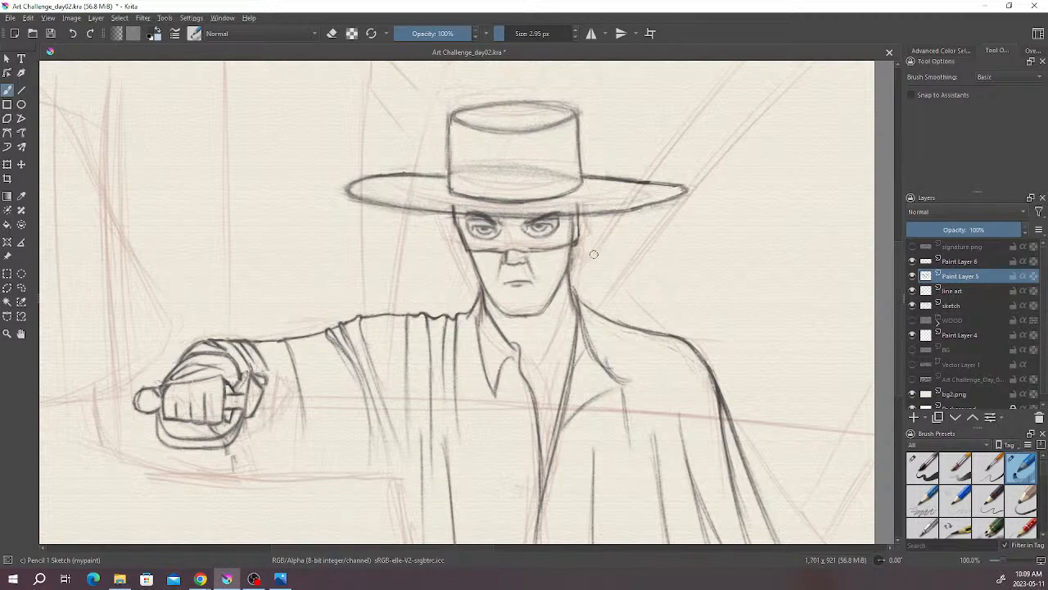
- Clean up the mask's lower and side edges, erasing overlapping face lines on the line art layer
{"action": "key", "text": "e"}
{"action": "key", "text": "e"}
{"action": "left_click", "coordinate": [952, 291]}
{"action": "key", "text": "e"}
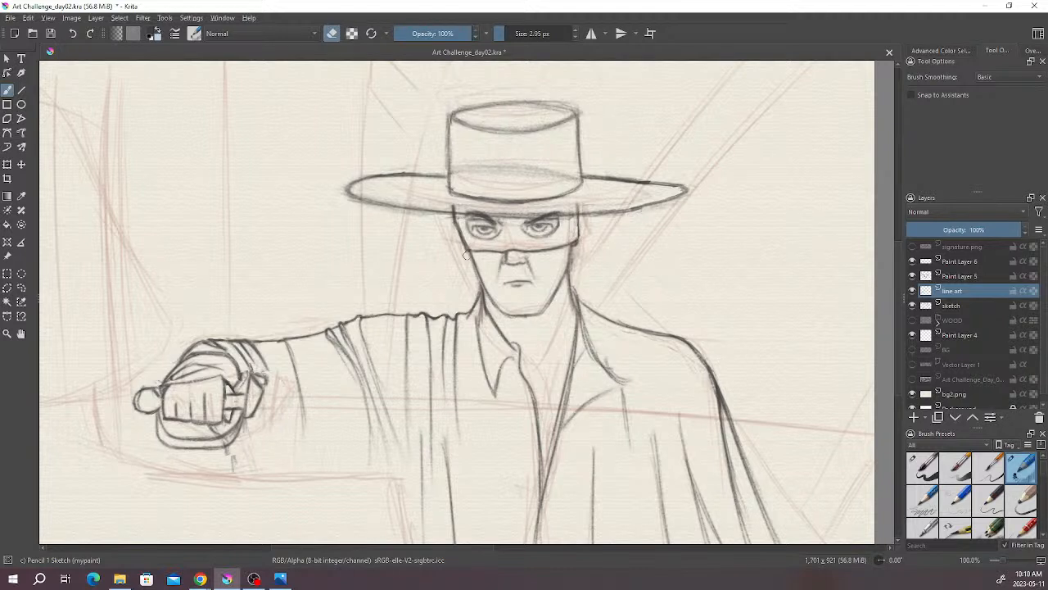
{"action": "left_click", "coordinate": [332, 33]}
- Rename Paint Layer 5 as mask face
{"action": "left_click", "coordinate": [958, 276]}
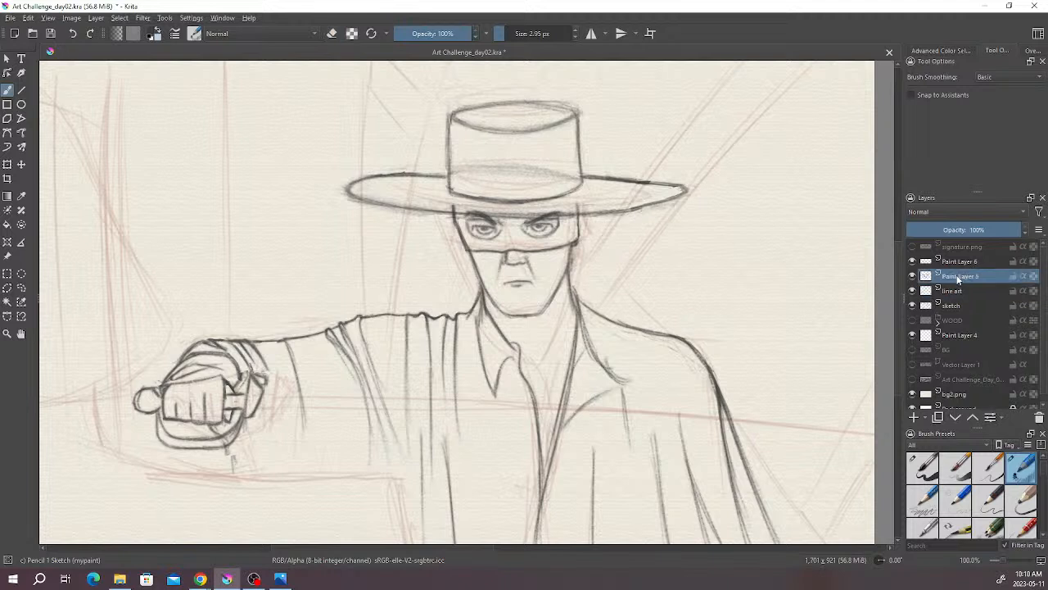
{"action": "double_click", "coordinate": [959, 277]}
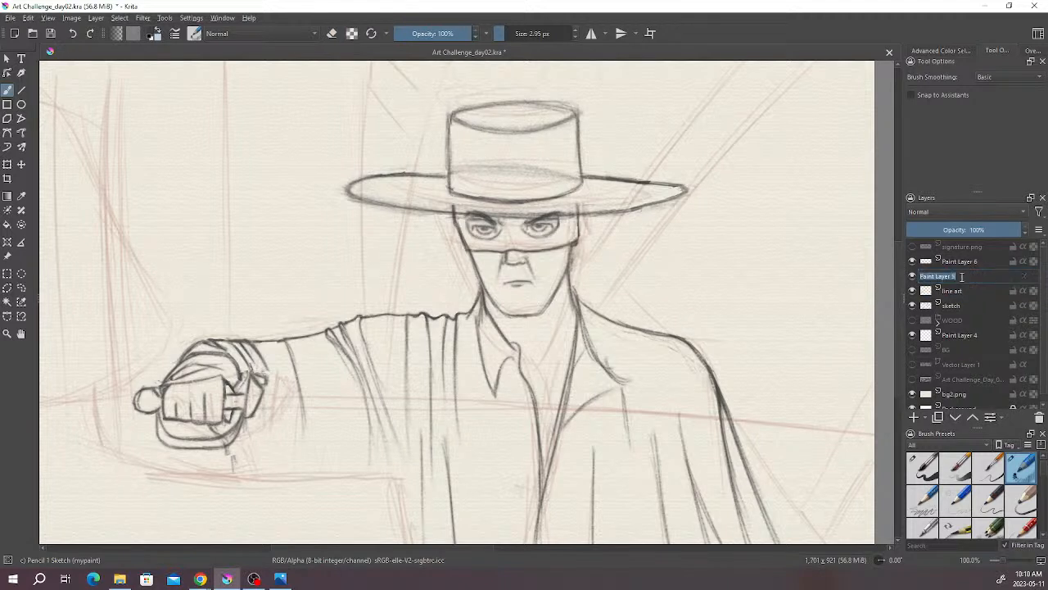
{"action": "type", "text": "mask face"}
{"action": "key", "text": "Return"}
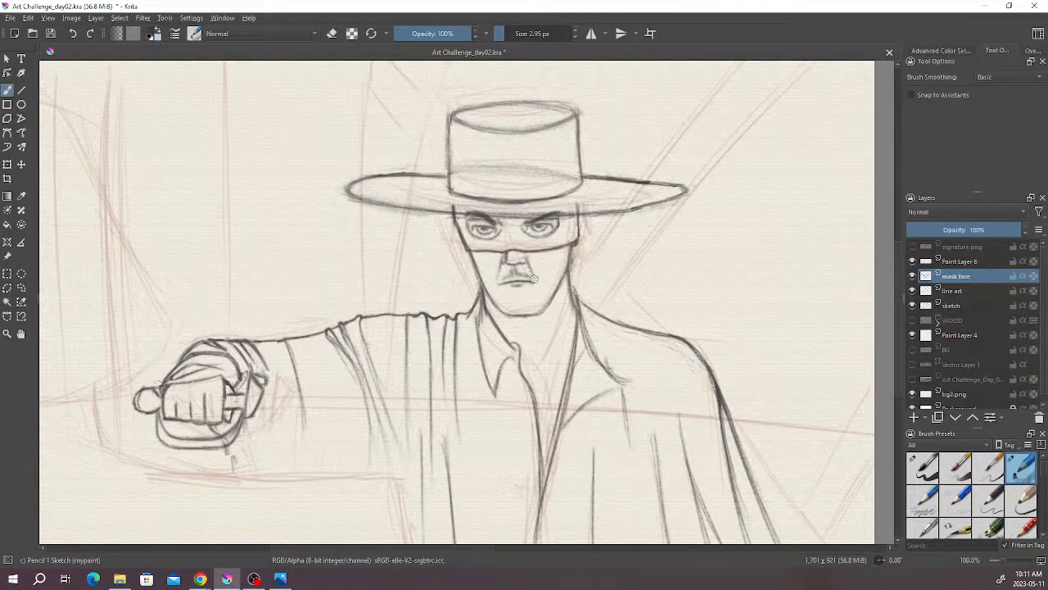
- Draw a thin pencil moustache between the nose and the mouth on the mask face layer
{"action": "mouse_move", "coordinate": [508, 275]}
{"action": "left_mouse_down"}
{"action": "mouse_move", "coordinate": [495, 282]}
{"action": "mouse_move", "coordinate": [535, 277]}
{"action": "left_mouse_up"}
{"action": "key", "text": "minus"}
{"action": "key", "text": "plus"}
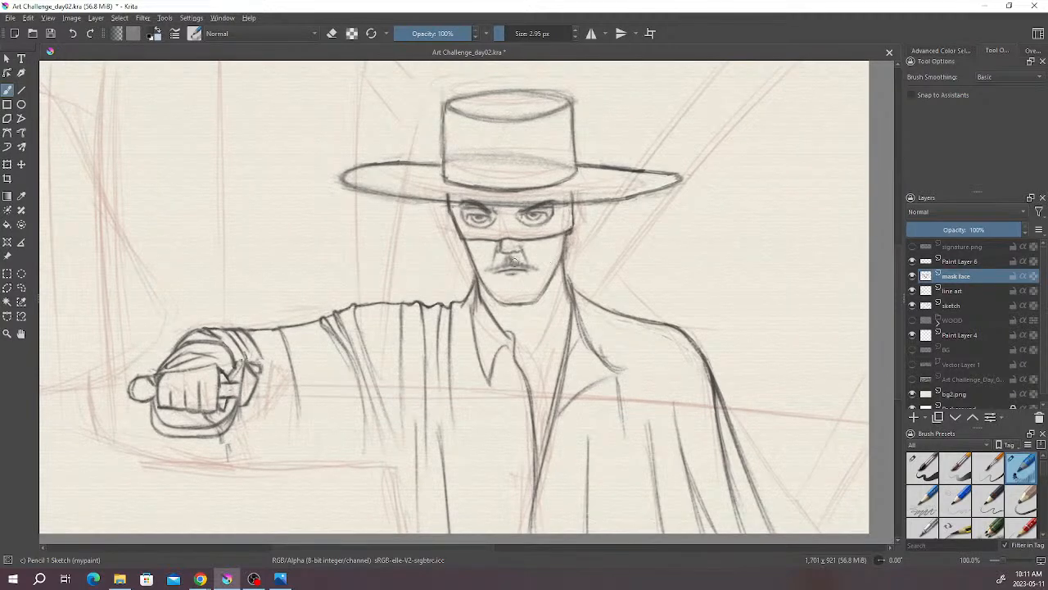
{"action": "scroll", "coordinate": [524, 259], "scroll_direction": "up", "scroll_amount": 1}
{"action": "left_click_drag", "start_coordinate": [527, 257], "coordinate": [562, 265]}
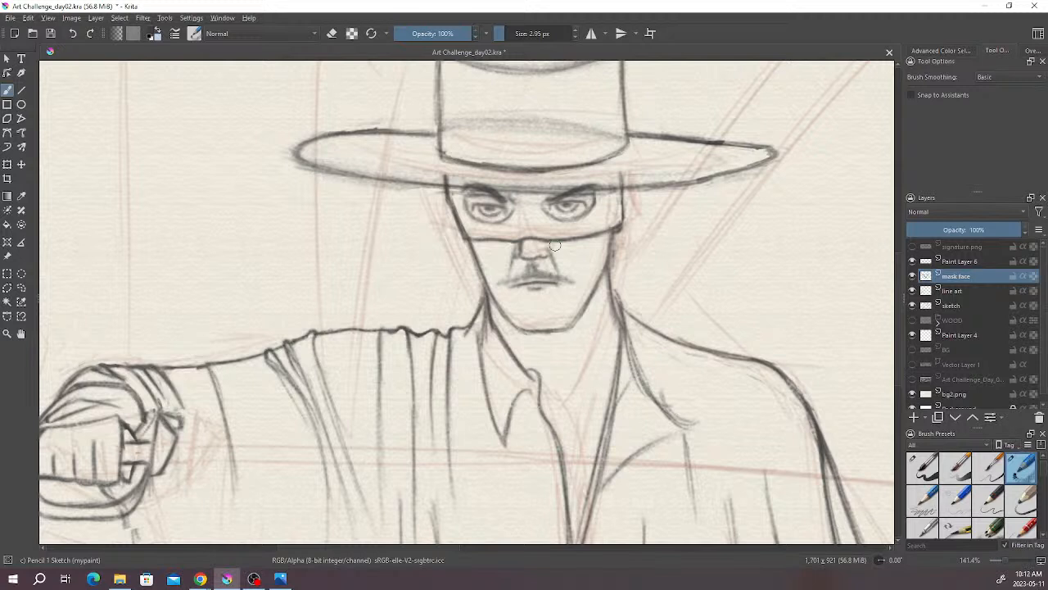
- Select the chin on the line art layer with a freehand selection, raise it slightly, deselect, and tidy the jaw lines where they join
{"action": "left_click", "coordinate": [951, 294]}
{"action": "mouse_move", "coordinate": [949, 297]}
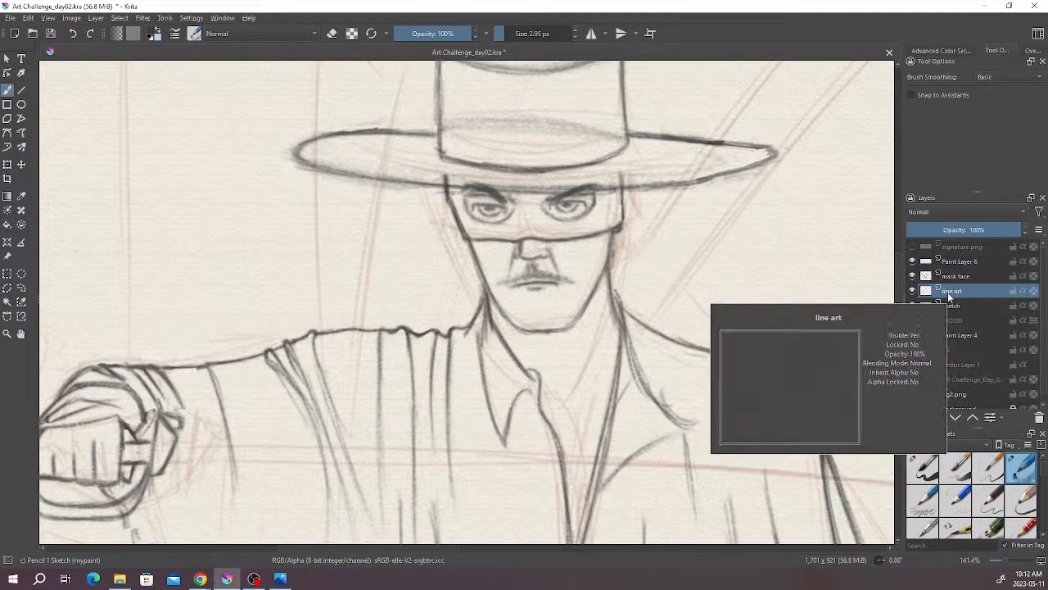
{"action": "left_click", "coordinate": [21, 287]}
{"action": "mouse_move", "coordinate": [505, 332]}
{"action": "left_mouse_down"}
{"action": "mouse_move", "coordinate": [553, 348]}
{"action": "mouse_move", "coordinate": [581, 342]}
{"action": "mouse_move", "coordinate": [594, 307]}
{"action": "mouse_move", "coordinate": [579, 295]}
{"action": "mouse_move", "coordinate": [504, 326]}
{"action": "left_mouse_up"}
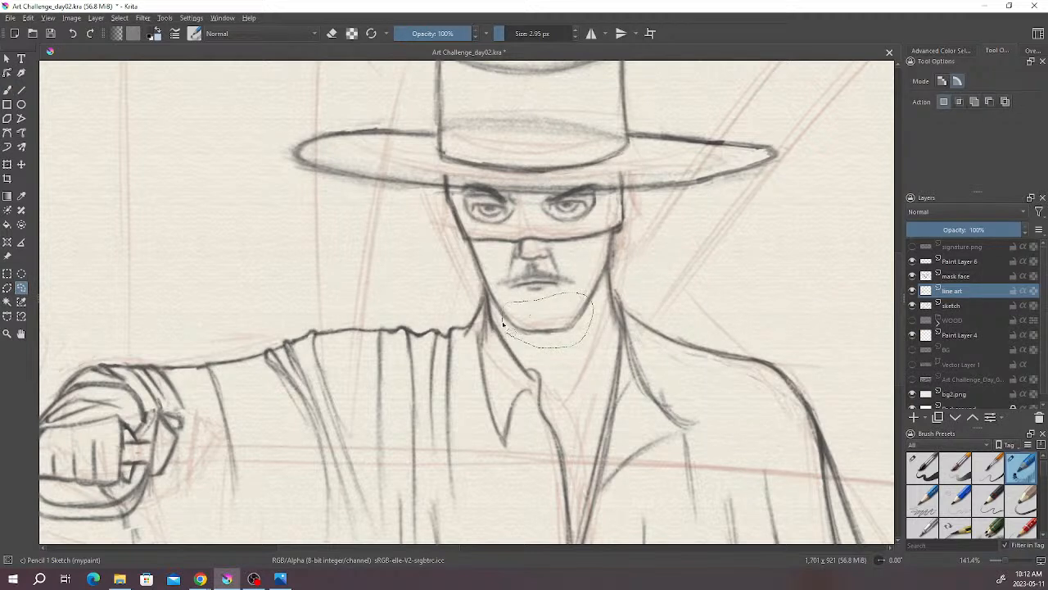
{"action": "key", "text": "t"}
{"action": "mouse_move", "coordinate": [535, 280]}
{"action": "left_mouse_down"}
{"action": "mouse_move", "coordinate": [568, 326]}
{"action": "mouse_move", "coordinate": [573, 313]}
{"action": "left_mouse_up"}
{"action": "key", "text": "ctrl+shift+a"}
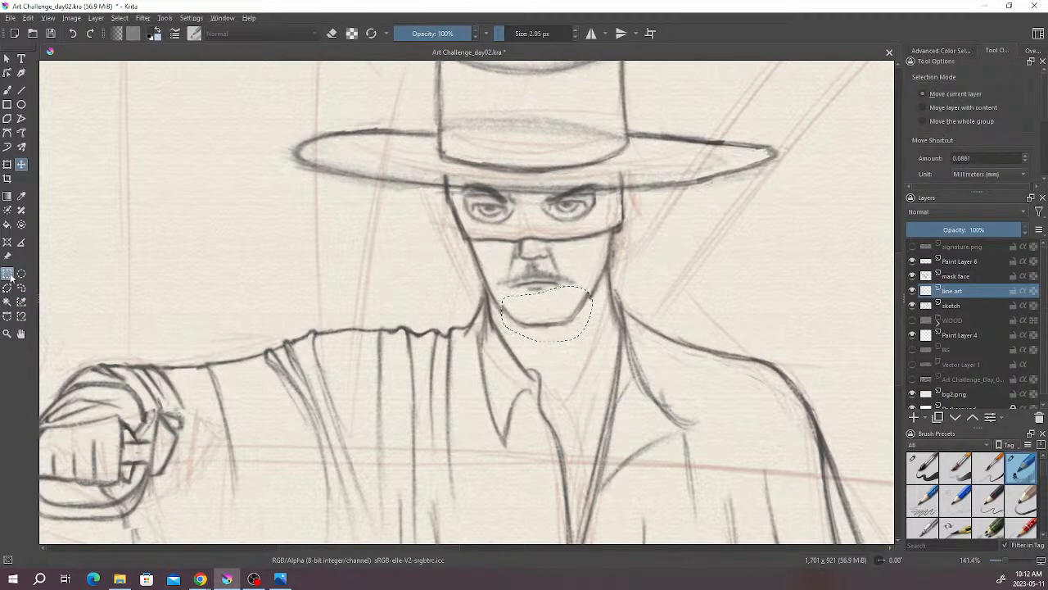
{"action": "key", "text": "b"}
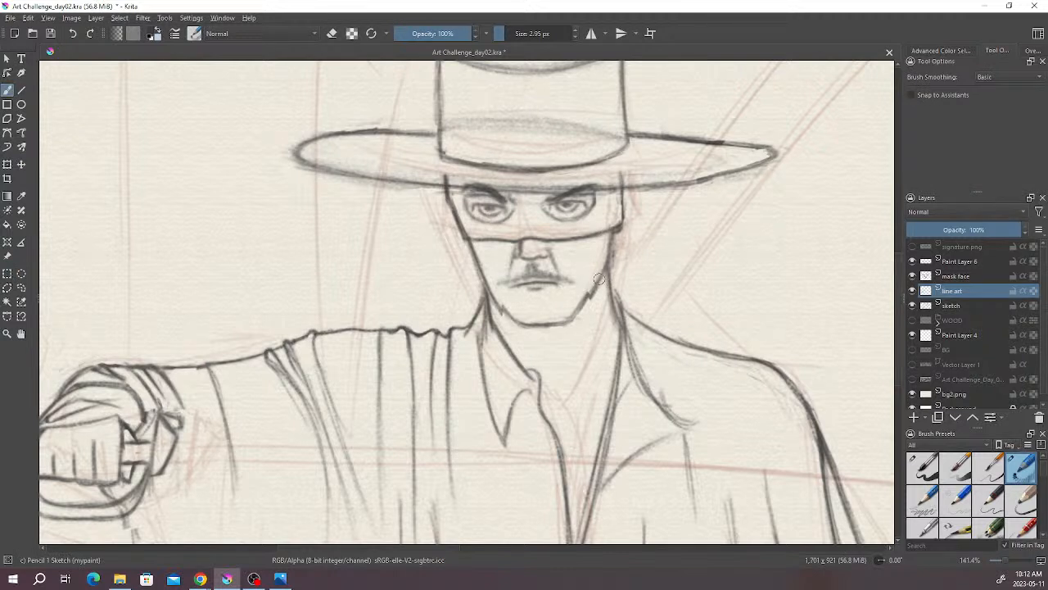
{"action": "key", "text": "e"}
{"action": "scroll", "coordinate": [534, 290], "scroll_direction": "down", "scroll_amount": 3}
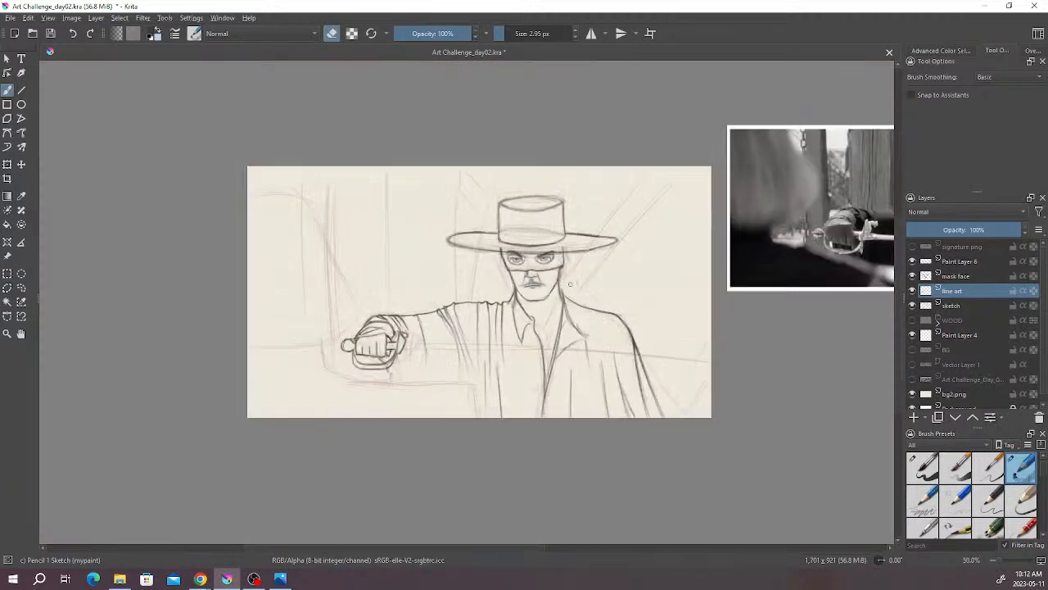
{"action": "scroll", "coordinate": [570, 289], "scroll_direction": "up", "scroll_amount": 3}
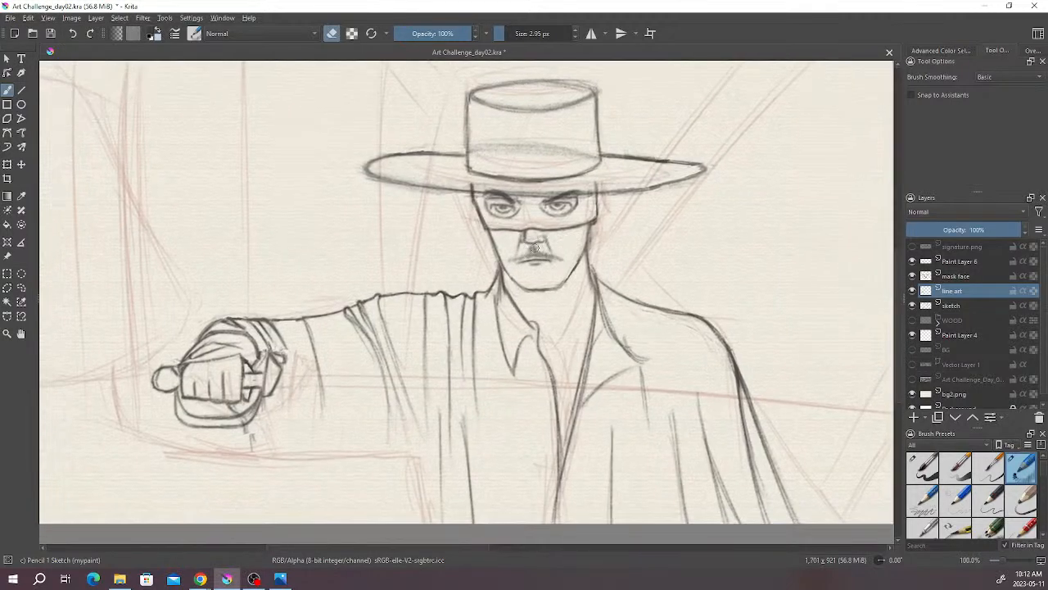
- Strengthen the moustache on the mask face layer and extend its end on the swordsman's left side
{"action": "left_click", "coordinate": [951, 275]}
{"action": "left_click", "coordinate": [912, 276]}
{"action": "left_click", "coordinate": [912, 276]}
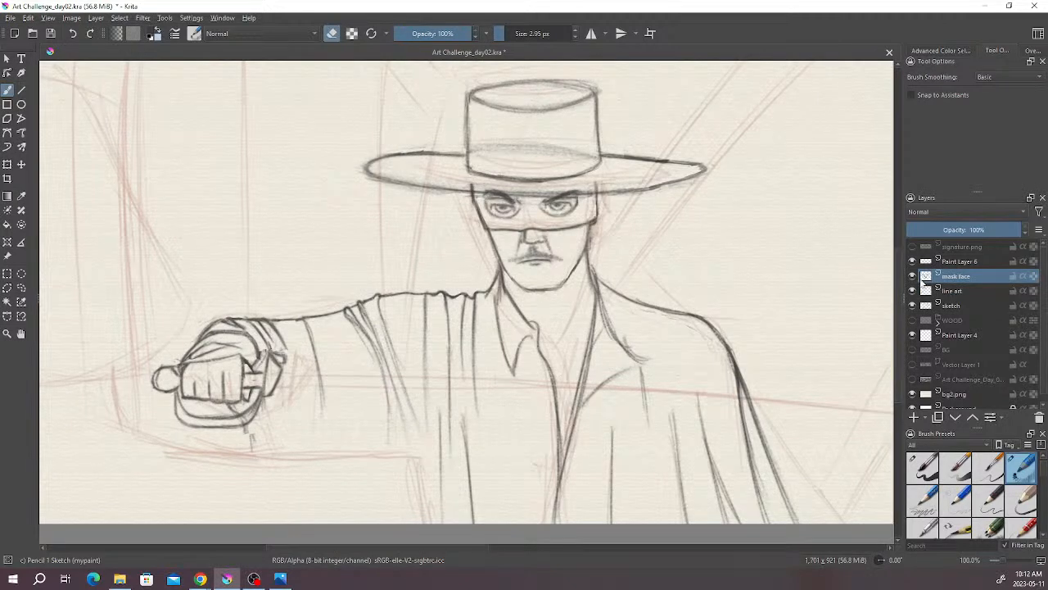
{"action": "left_click", "coordinate": [331, 33]}
{"action": "scroll", "coordinate": [492, 61], "scroll_direction": "down", "scroll_amount": 1}
{"action": "scroll", "coordinate": [576, 262], "scroll_direction": "up", "scroll_amount": 2}
{"action": "left_click_drag", "start_coordinate": [554, 258], "coordinate": [569, 259]}
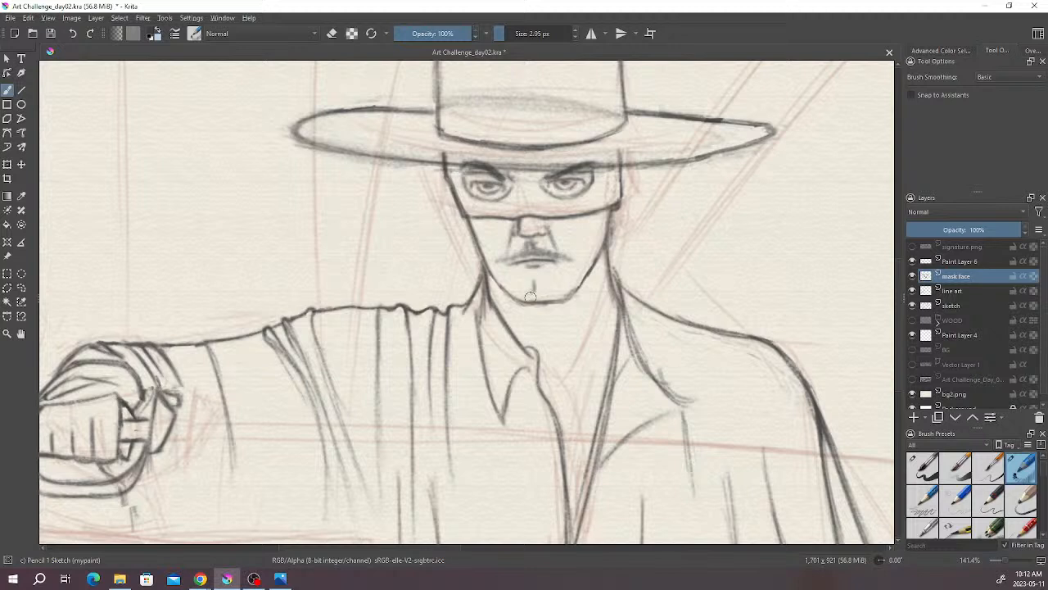
- Draw a small, narrow goatee with short vertical strokes from below the lower lip to the chin
{"action": "left_click_drag", "start_coordinate": [535, 281], "coordinate": [533, 289]}
{"action": "left_click_drag", "start_coordinate": [537, 280], "coordinate": [535, 289]}
{"action": "scroll", "coordinate": [530, 295], "scroll_direction": "down", "scroll_amount": 4}
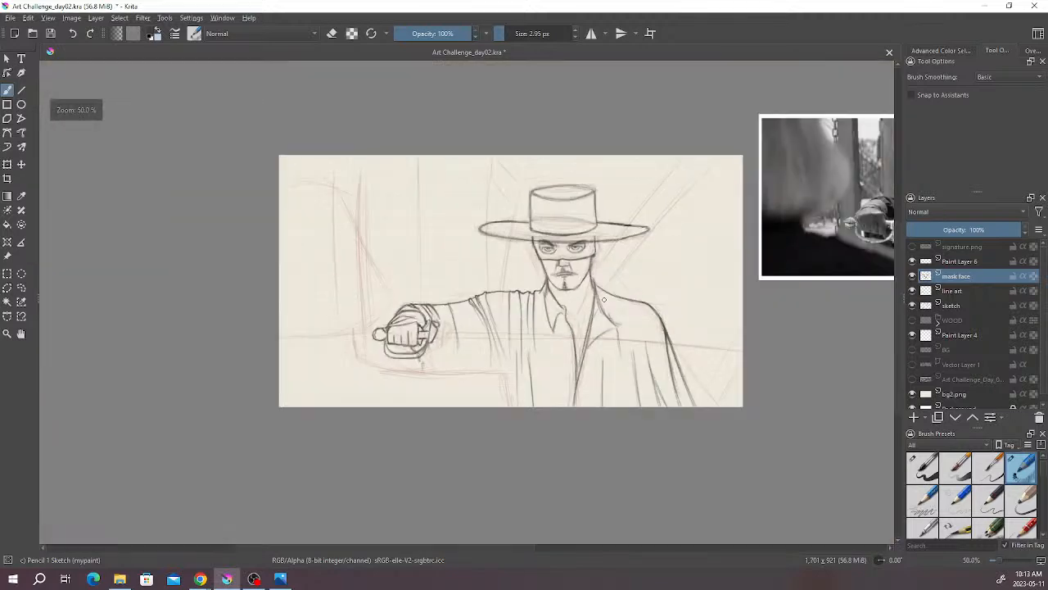
{"action": "scroll", "coordinate": [592, 278], "scroll_direction": "up", "scroll_amount": 3}
{"action": "left_click_drag", "start_coordinate": [555, 278], "coordinate": [551, 276]}
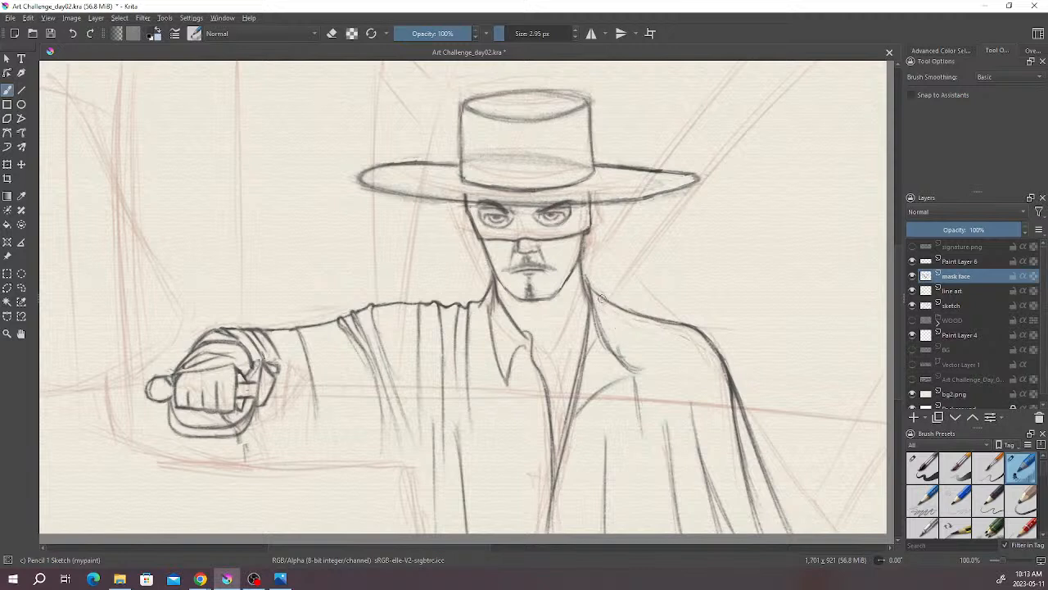
{"action": "mouse_move", "coordinate": [592, 279]}
{"action": "left_mouse_down"}
{"action": "mouse_move", "coordinate": [607, 267]}
{"action": "mouse_move", "coordinate": [580, 261]}
{"action": "left_mouse_up"}
{"action": "scroll", "coordinate": [595, 271], "scroll_direction": "down", "scroll_amount": 1}
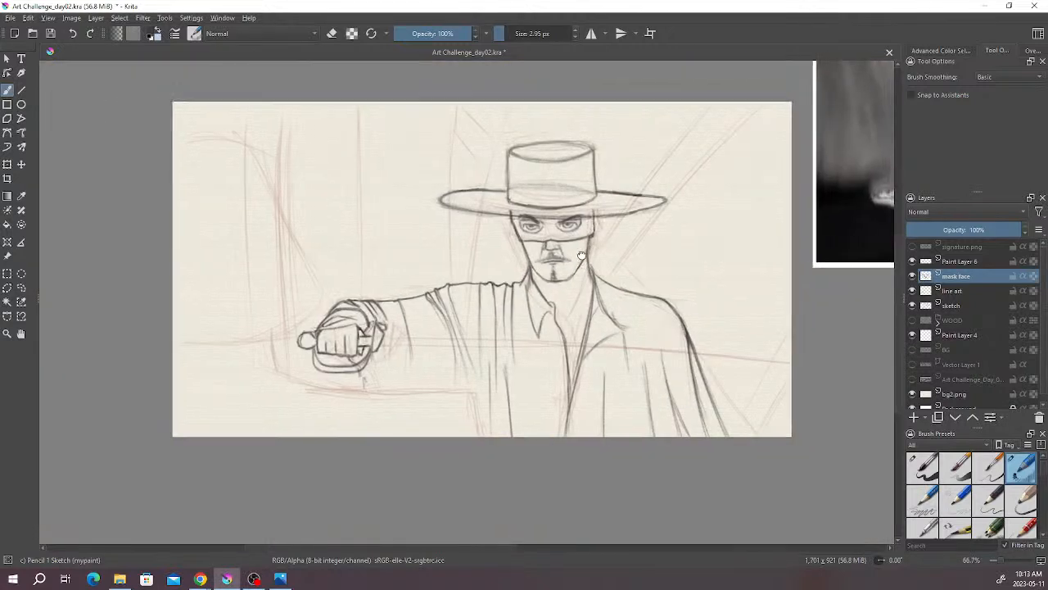
- Erase the mask's side lines where they overlap the hat brim, working on the line art and mask face layers
{"action": "left_click", "coordinate": [966, 292]}
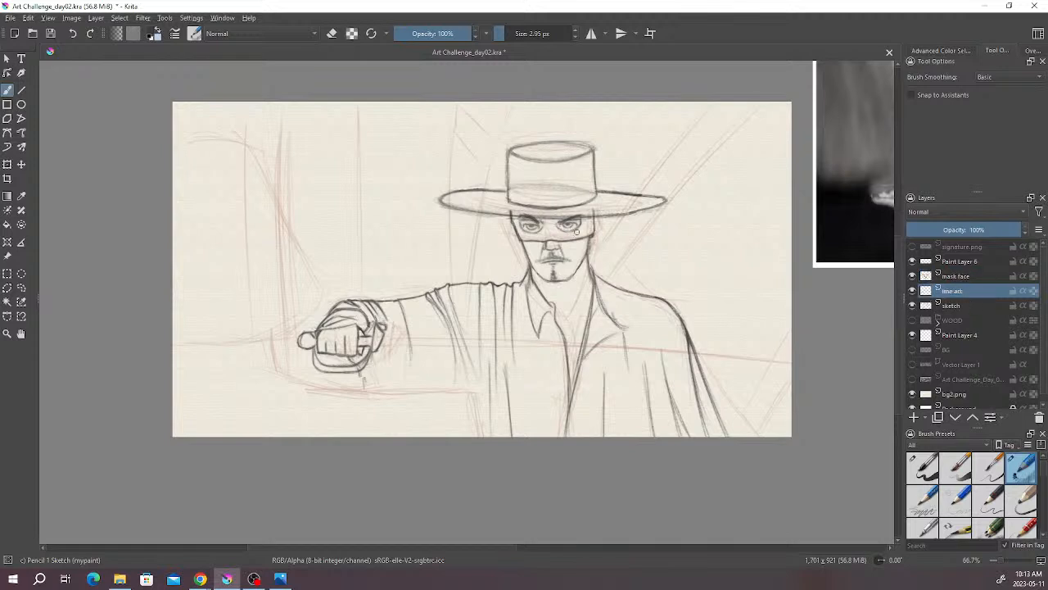
{"action": "scroll", "coordinate": [573, 236], "scroll_direction": "up", "scroll_amount": 1}
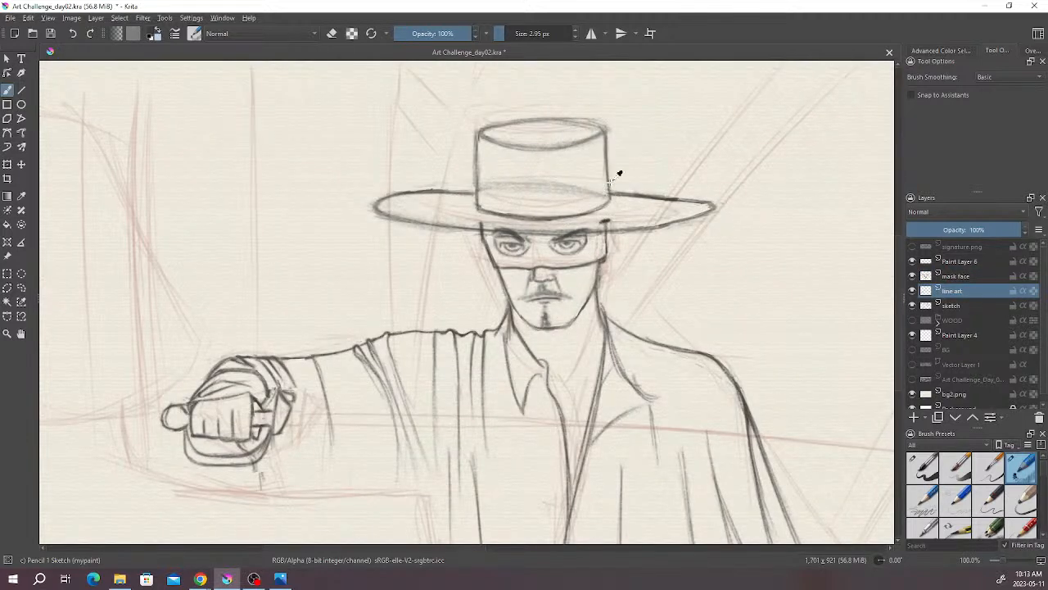
{"action": "key", "text": "e"}
{"action": "left_click", "coordinate": [913, 292]}
{"action": "left_click", "coordinate": [913, 291]}
{"action": "left_click", "coordinate": [955, 277]}
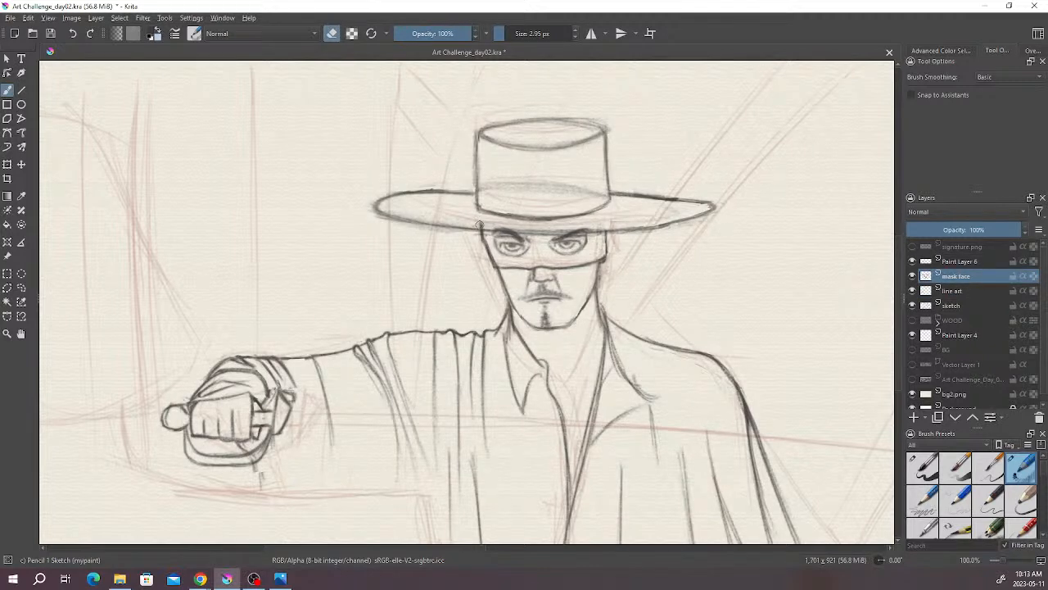
{"action": "left_click", "coordinate": [913, 277]}
{"action": "left_click", "coordinate": [914, 277]}
{"action": "left_click", "coordinate": [958, 290]}
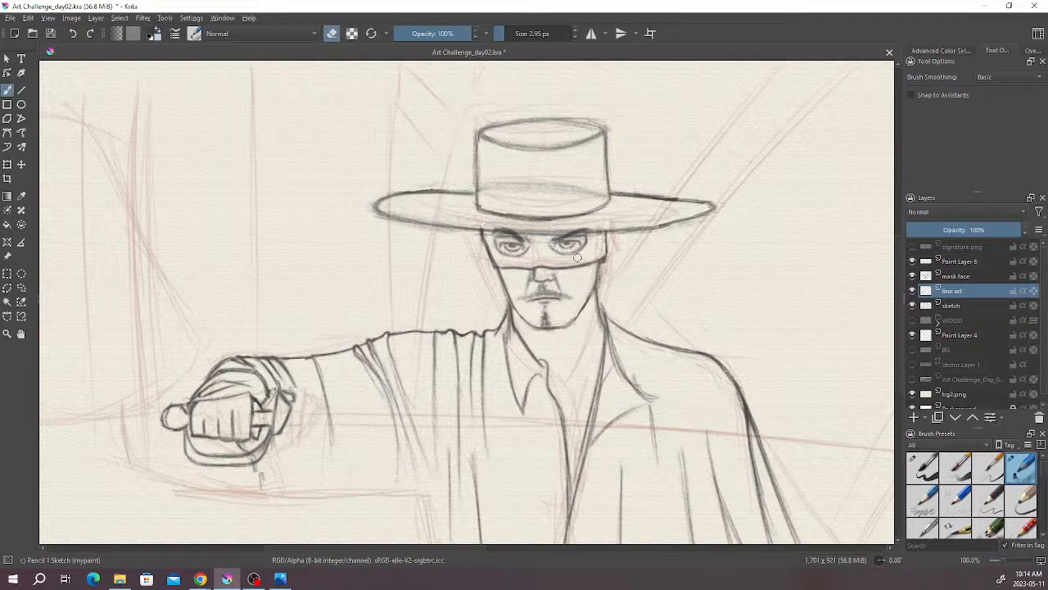
{"action": "left_click", "coordinate": [332, 34]}
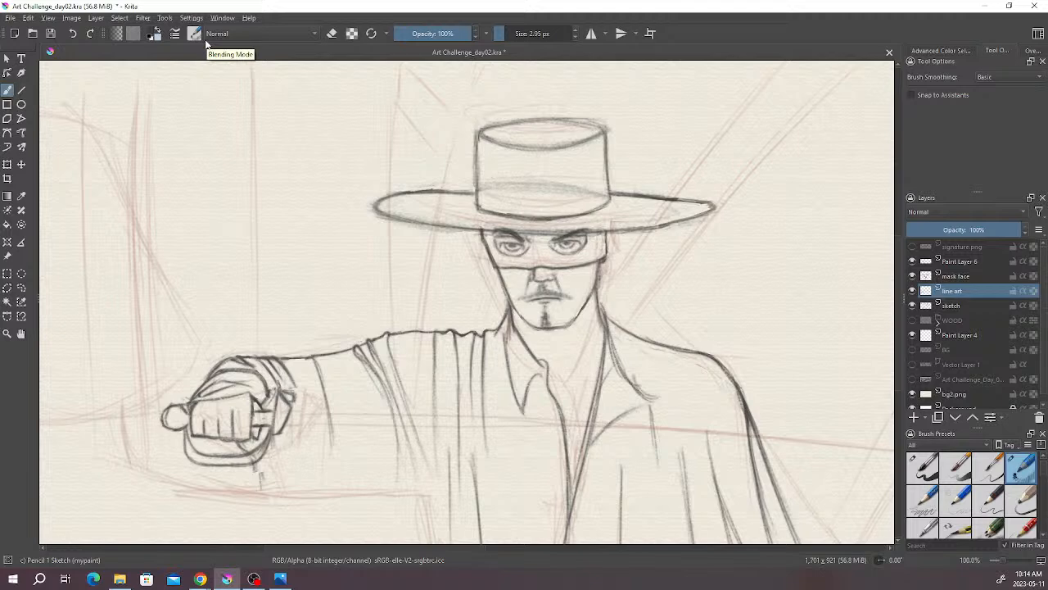
{"action": "scroll", "coordinate": [540, 226], "scroll_direction": "down", "scroll_amount": 1}
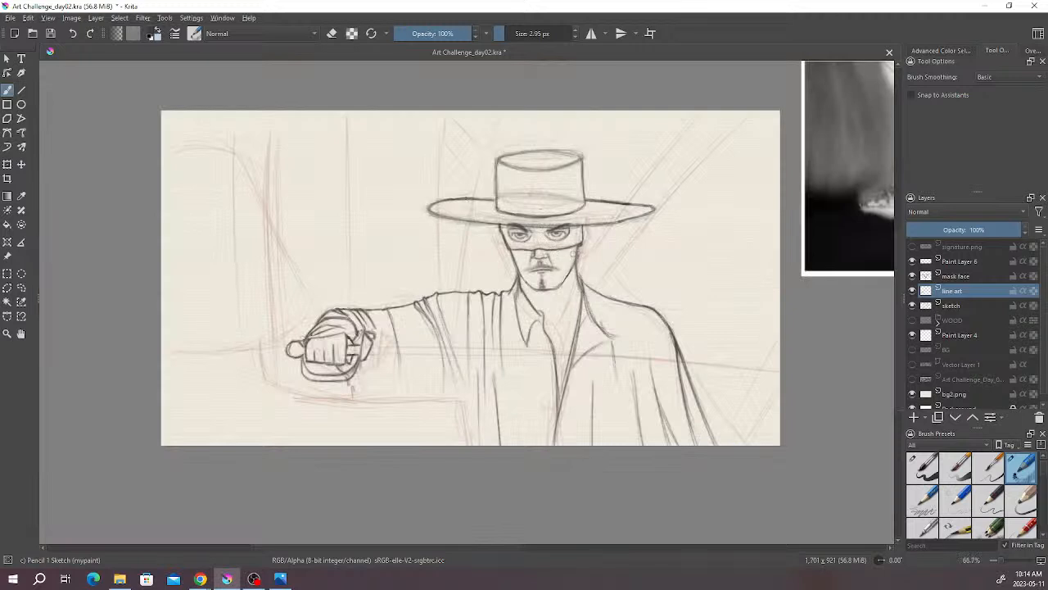
{"action": "left_click_drag", "start_coordinate": [566, 238], "coordinate": [587, 235]}
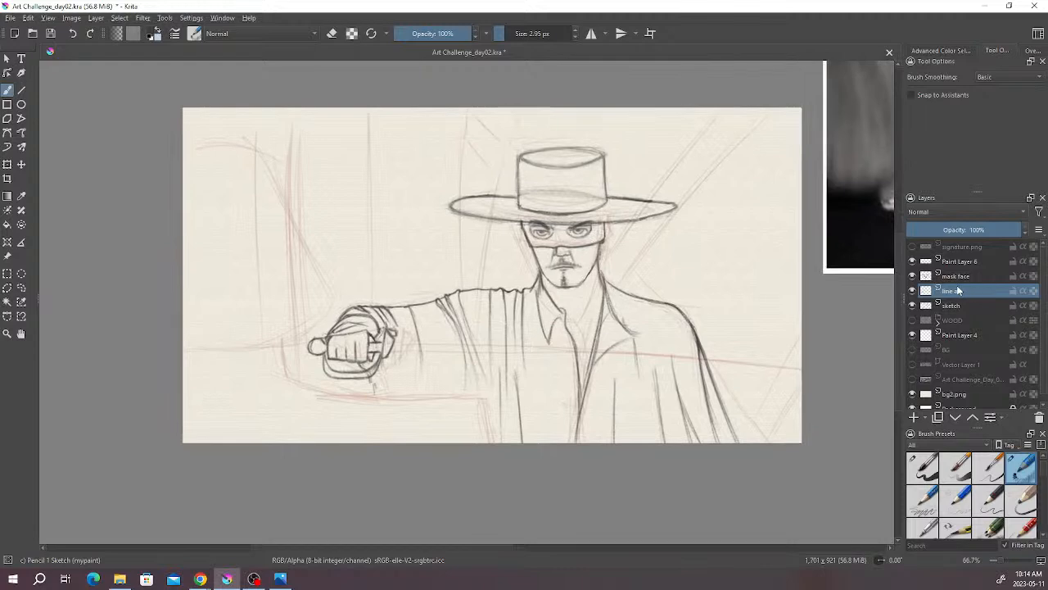
- Erase the leftover curved shading strokes across the lower part of the hat crown on the line art layer
{"action": "left_click", "coordinate": [913, 278]}
{"action": "left_click", "coordinate": [913, 278]}
{"action": "left_click", "coordinate": [913, 291]}
{"action": "left_click", "coordinate": [913, 291]}
{"action": "scroll", "coordinate": [559, 137], "scroll_direction": "up", "scroll_amount": 1}
{"action": "key", "text": "e"}
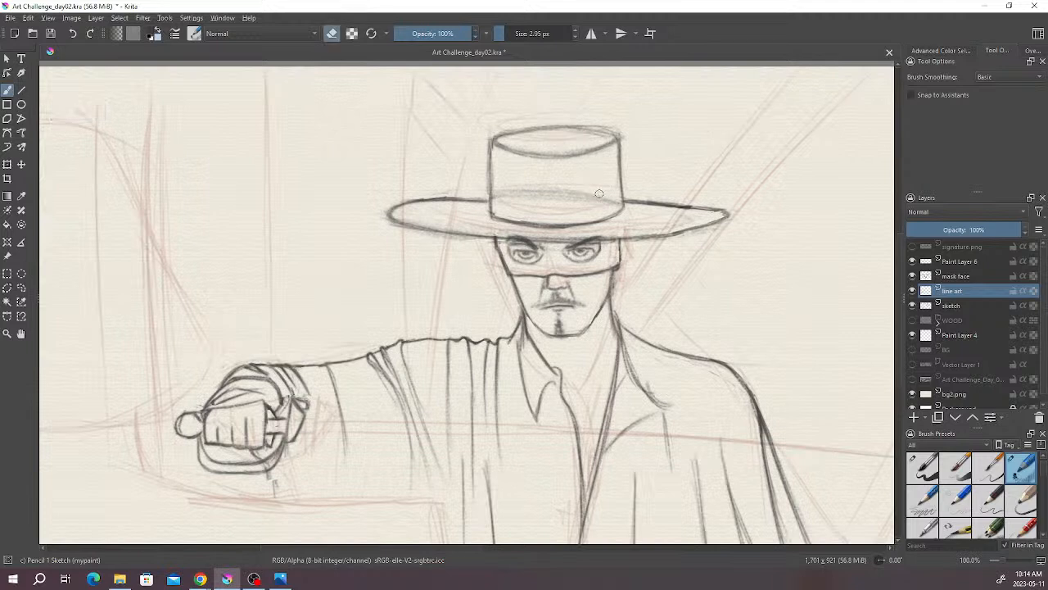
{"action": "mouse_move", "coordinate": [610, 195]}
{"action": "left_mouse_down"}
{"action": "mouse_move", "coordinate": [542, 204]}
{"action": "mouse_move", "coordinate": [535, 188]}
{"action": "mouse_move", "coordinate": [497, 197]}
{"action": "mouse_move", "coordinate": [498, 185]}
{"action": "mouse_move", "coordinate": [498, 198]}
{"action": "mouse_move", "coordinate": [503, 186]}
{"action": "mouse_move", "coordinate": [501, 197]}
{"action": "mouse_move", "coordinate": [614, 194]}
{"action": "mouse_move", "coordinate": [510, 194]}
{"action": "left_mouse_up"}
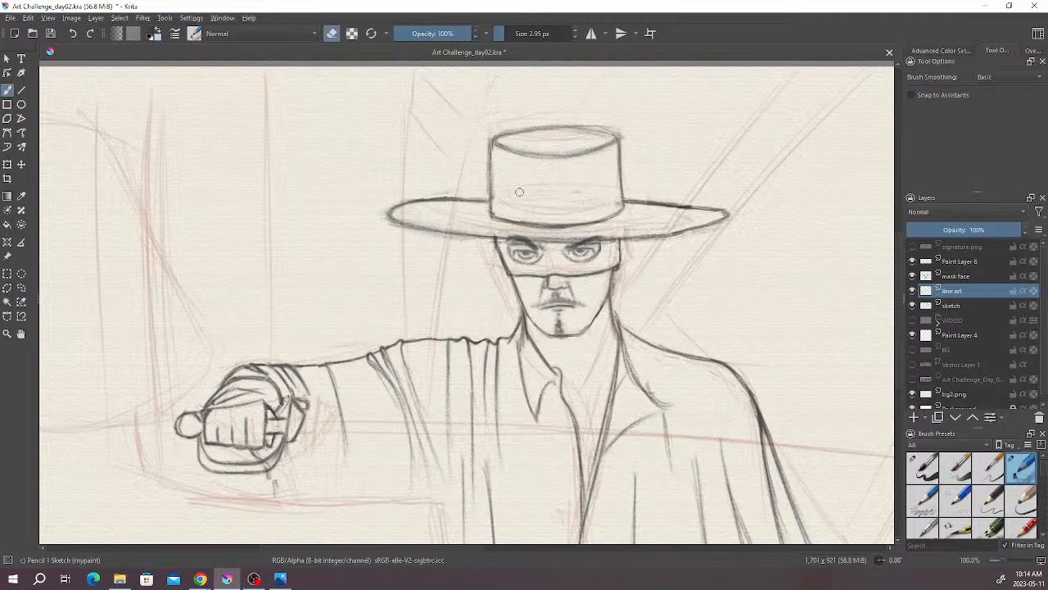
{"action": "scroll", "coordinate": [608, 226], "scroll_direction": "down", "scroll_amount": 2}
{"action": "left_click_drag", "start_coordinate": [556, 237], "coordinate": [554, 241]}
{"action": "scroll", "coordinate": [554, 239], "scroll_direction": "up", "scroll_amount": 1}
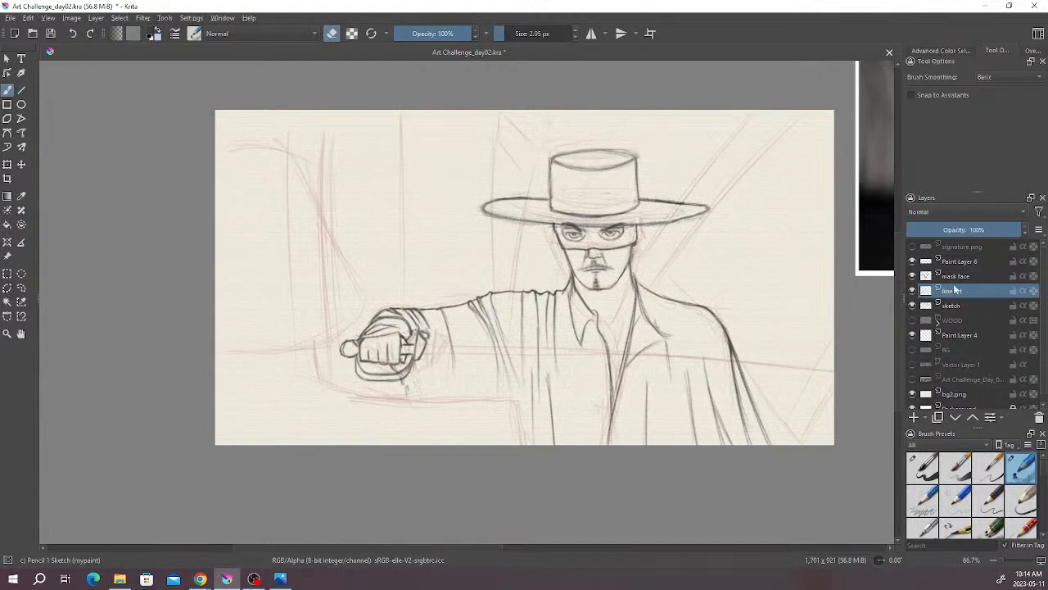
- Check what the line art and mask face layers contain, and rename Paint Layer 6 as eyebrows
{"action": "left_click", "coordinate": [912, 291]}
{"action": "left_click", "coordinate": [912, 291]}
{"action": "left_click", "coordinate": [954, 276]}
{"action": "left_click", "coordinate": [953, 262]}
{"action": "left_click", "coordinate": [955, 276]}
{"action": "left_click", "coordinate": [912, 276]}
{"action": "left_click", "coordinate": [913, 276]}
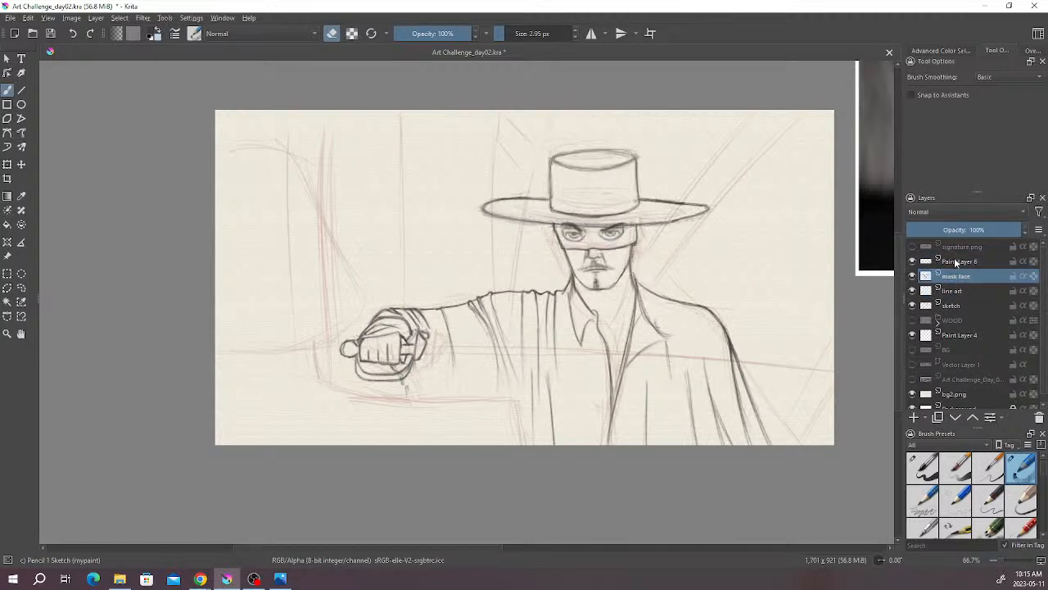
{"action": "left_click", "coordinate": [956, 262]}
{"action": "double_click", "coordinate": [956, 262]}
{"action": "type", "text": "eyebrows"}
{"action": "key", "text": "Return"}
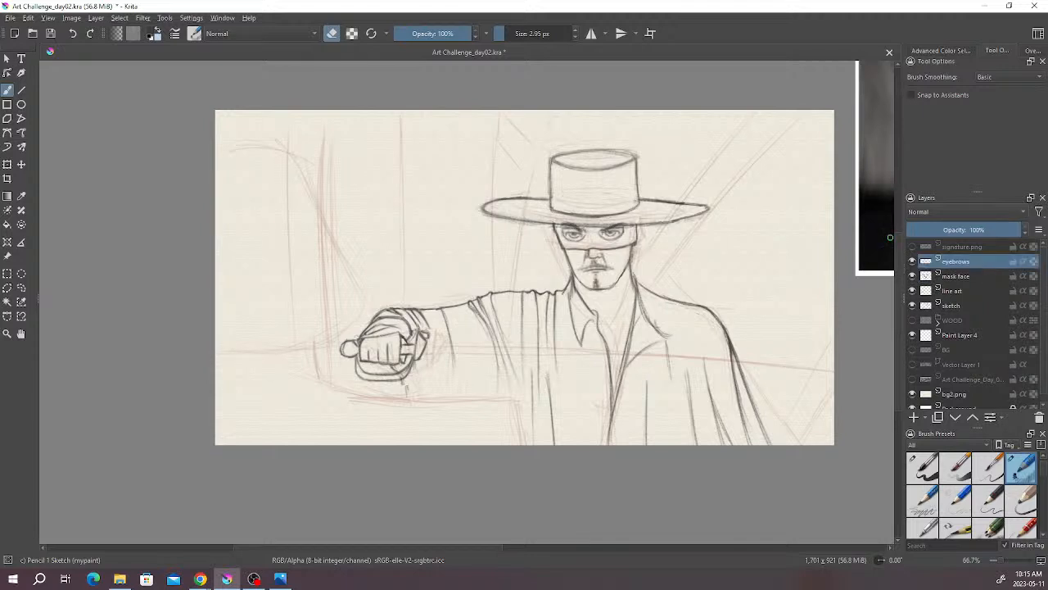
- Add a paint layer above eyebrows and trace the curved foreground outline beneath the fist, including its downward line to the canvas's lower edge
{"action": "left_click", "coordinate": [916, 417]}
{"action": "left_click_drag", "start_coordinate": [591, 384], "coordinate": [595, 381]}
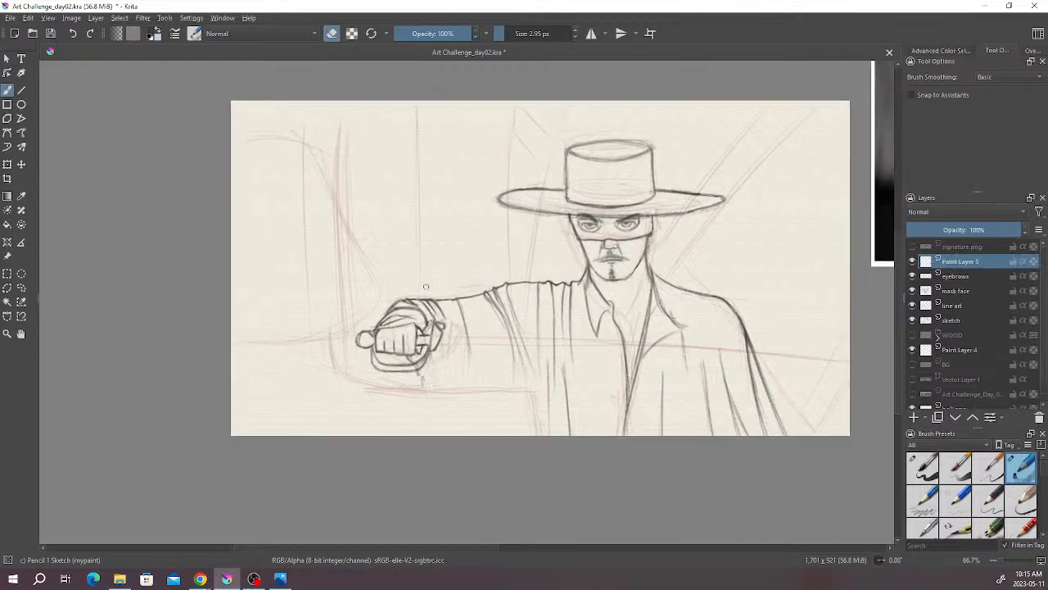
{"action": "scroll", "coordinate": [426, 288], "scroll_direction": "up", "scroll_amount": 1}
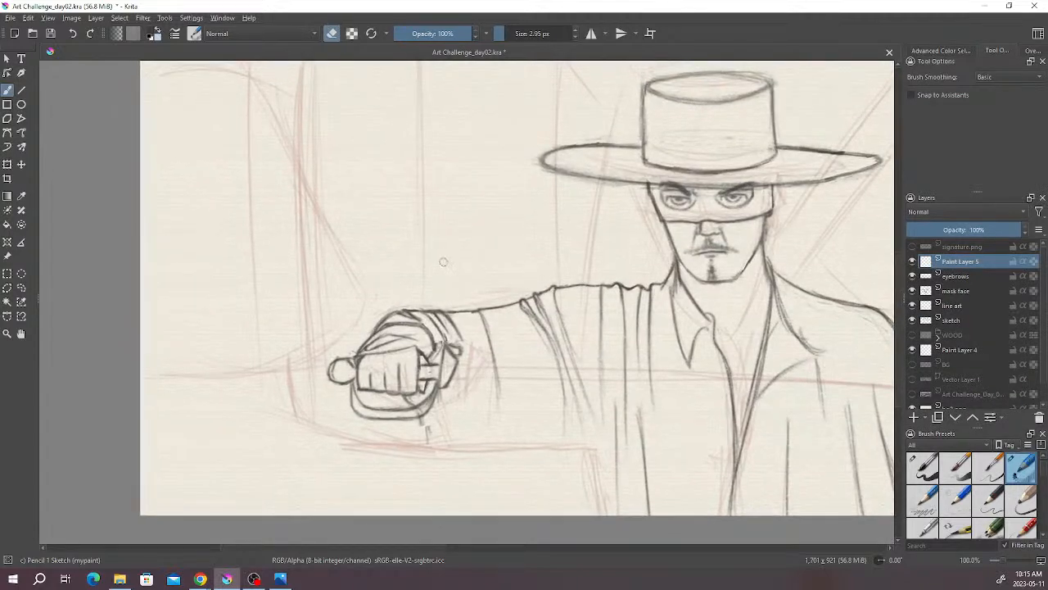
{"action": "key", "text": "e"}
{"action": "mouse_move", "coordinate": [292, 360]}
{"action": "left_mouse_down"}
{"action": "mouse_move", "coordinate": [296, 392]}
{"action": "mouse_move", "coordinate": [289, 364]}
{"action": "mouse_move", "coordinate": [342, 427]}
{"action": "mouse_move", "coordinate": [295, 409]}
{"action": "mouse_move", "coordinate": [381, 435]}
{"action": "left_mouse_up"}
{"action": "mouse_move", "coordinate": [301, 419]}
{"action": "left_mouse_down"}
{"action": "mouse_move", "coordinate": [440, 444]}
{"action": "mouse_move", "coordinate": [333, 432]}
{"action": "mouse_move", "coordinate": [409, 446]}
{"action": "mouse_move", "coordinate": [402, 450]}
{"action": "mouse_move", "coordinate": [591, 453]}
{"action": "mouse_move", "coordinate": [548, 447]}
{"action": "mouse_move", "coordinate": [593, 464]}
{"action": "mouse_move", "coordinate": [590, 451]}
{"action": "mouse_move", "coordinate": [604, 502]}
{"action": "left_mouse_up"}
{"action": "left_click_drag", "start_coordinate": [592, 453], "coordinate": [607, 511]}
{"action": "left_click", "coordinate": [592, 484]}
- Trace the large rounded foreground shape at the canvas's left edge over the red sketch, and reinforce the curve beneath the fist
{"action": "mouse_move", "coordinate": [218, 69]}
{"action": "left_mouse_down"}
{"action": "mouse_move", "coordinate": [249, 80]}
{"action": "mouse_move", "coordinate": [288, 139]}
{"action": "mouse_move", "coordinate": [272, 98]}
{"action": "mouse_move", "coordinate": [335, 255]}
{"action": "mouse_move", "coordinate": [303, 180]}
{"action": "mouse_move", "coordinate": [363, 294]}
{"action": "mouse_move", "coordinate": [341, 253]}
{"action": "mouse_move", "coordinate": [301, 359]}
{"action": "mouse_move", "coordinate": [265, 373]}
{"action": "mouse_move", "coordinate": [358, 317]}
{"action": "mouse_move", "coordinate": [190, 364]}
{"action": "mouse_move", "coordinate": [232, 375]}
{"action": "mouse_move", "coordinate": [289, 357]}
{"action": "mouse_move", "coordinate": [144, 374]}
{"action": "left_mouse_up"}
{"action": "left_click_drag", "start_coordinate": [293, 352], "coordinate": [145, 375]}
{"action": "left_click_drag", "start_coordinate": [226, 376], "coordinate": [142, 373]}
{"action": "mouse_move", "coordinate": [144, 83]}
{"action": "left_mouse_down"}
{"action": "mouse_move", "coordinate": [230, 72]}
{"action": "mouse_move", "coordinate": [178, 69]}
{"action": "mouse_move", "coordinate": [245, 82]}
{"action": "mouse_move", "coordinate": [241, 72]}
{"action": "mouse_move", "coordinate": [272, 102]}
{"action": "left_mouse_up"}
{"action": "left_click_drag", "start_coordinate": [144, 84], "coordinate": [200, 68]}
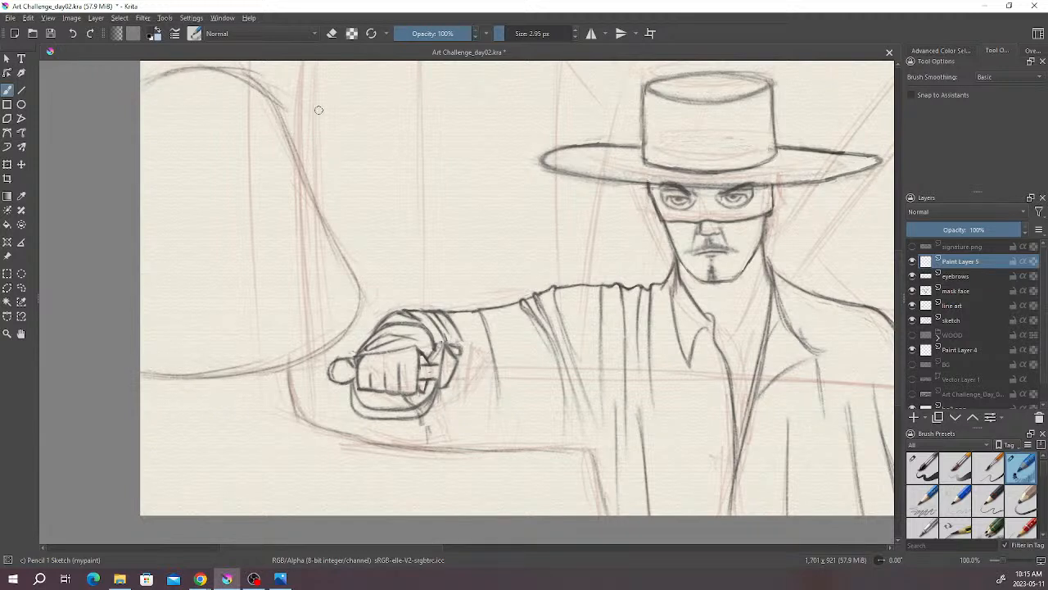
{"action": "mouse_move", "coordinate": [288, 370]}
{"action": "left_mouse_down"}
{"action": "mouse_move", "coordinate": [385, 431]}
{"action": "mouse_move", "coordinate": [344, 434]}
{"action": "mouse_move", "coordinate": [535, 460]}
{"action": "mouse_move", "coordinate": [506, 449]}
{"action": "mouse_move", "coordinate": [591, 450]}
{"action": "mouse_move", "coordinate": [606, 516]}
{"action": "left_mouse_up"}
- Hide the sketch layer to view the pencil lines without the red underdrawing
{"action": "scroll", "coordinate": [582, 413], "scroll_direction": "down", "scroll_amount": 1}
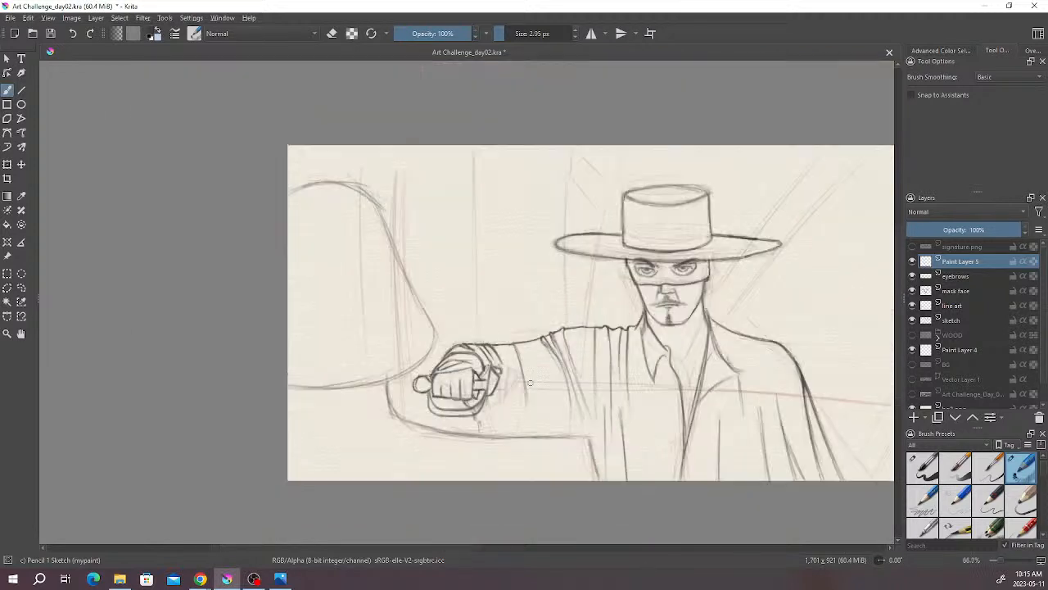
{"action": "left_click_drag", "start_coordinate": [648, 340], "coordinate": [511, 343]}
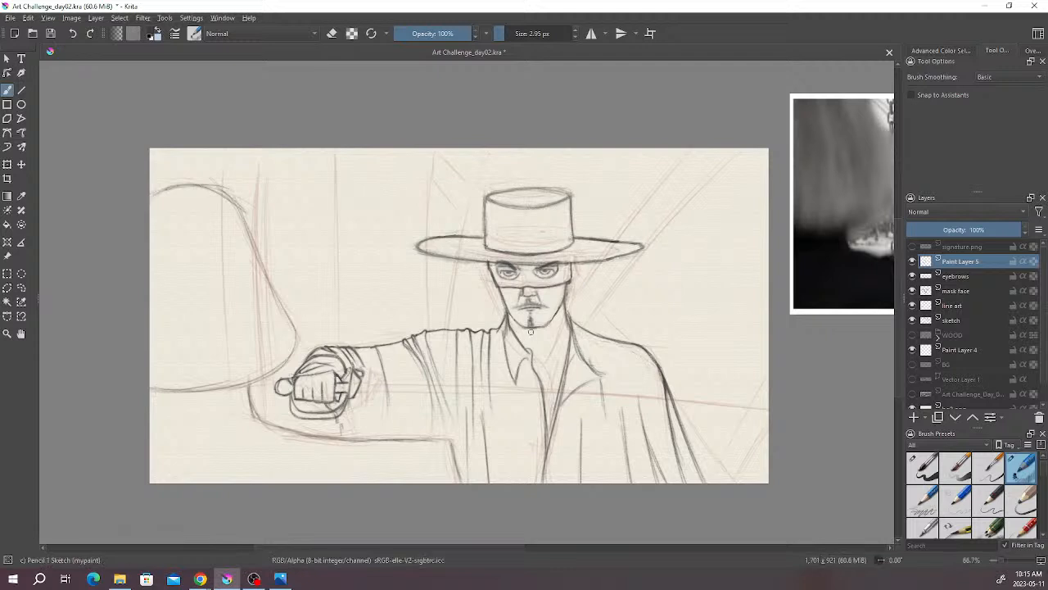
{"action": "left_click_drag", "start_coordinate": [588, 342], "coordinate": [596, 319]}
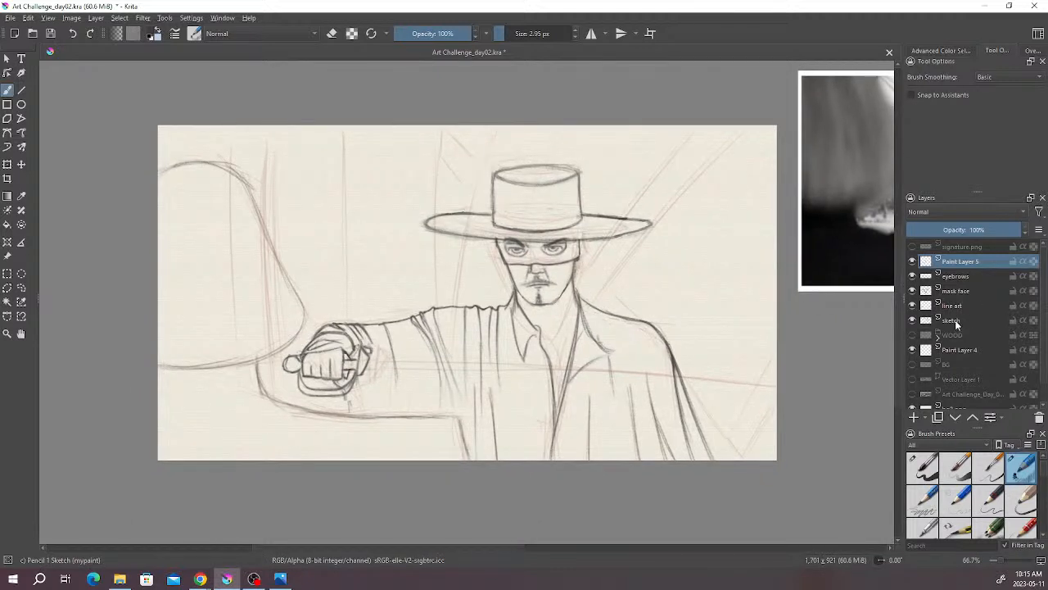
{"action": "left_click", "coordinate": [912, 320]}
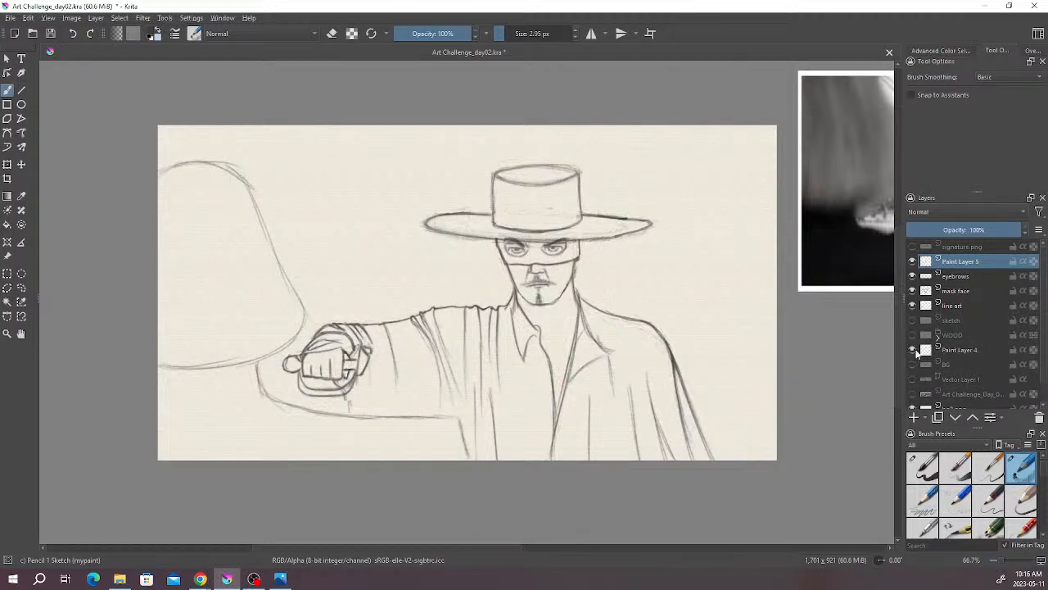
- Delete Paint Layer 4 and show the BG and WOOD layers behind the line art
{"action": "left_click", "coordinate": [958, 350]}
{"action": "left_click", "coordinate": [1038, 418]}
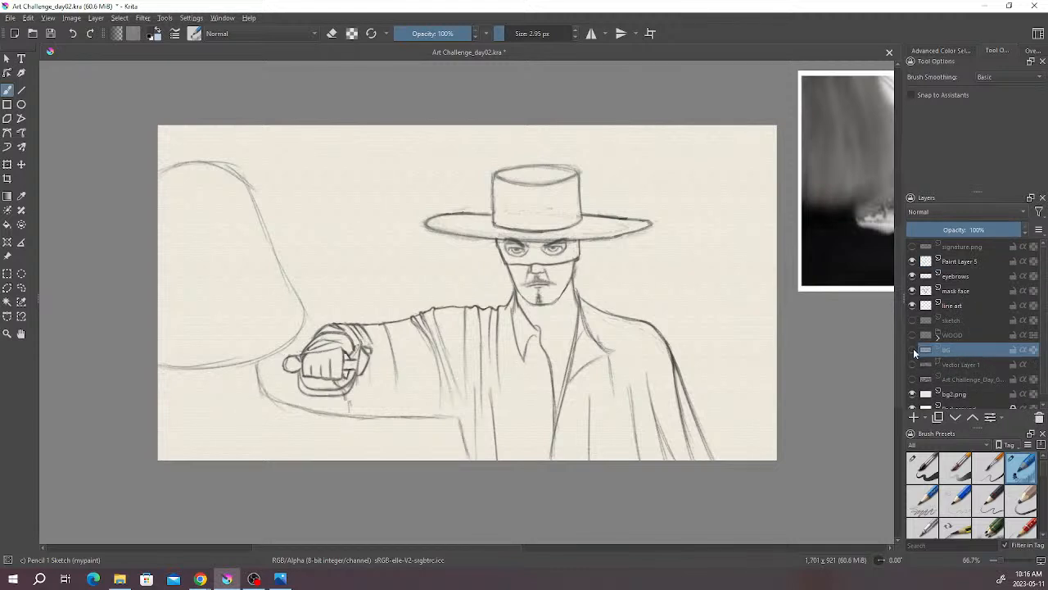
{"action": "left_click", "coordinate": [913, 350]}
{"action": "left_click", "coordinate": [911, 334]}
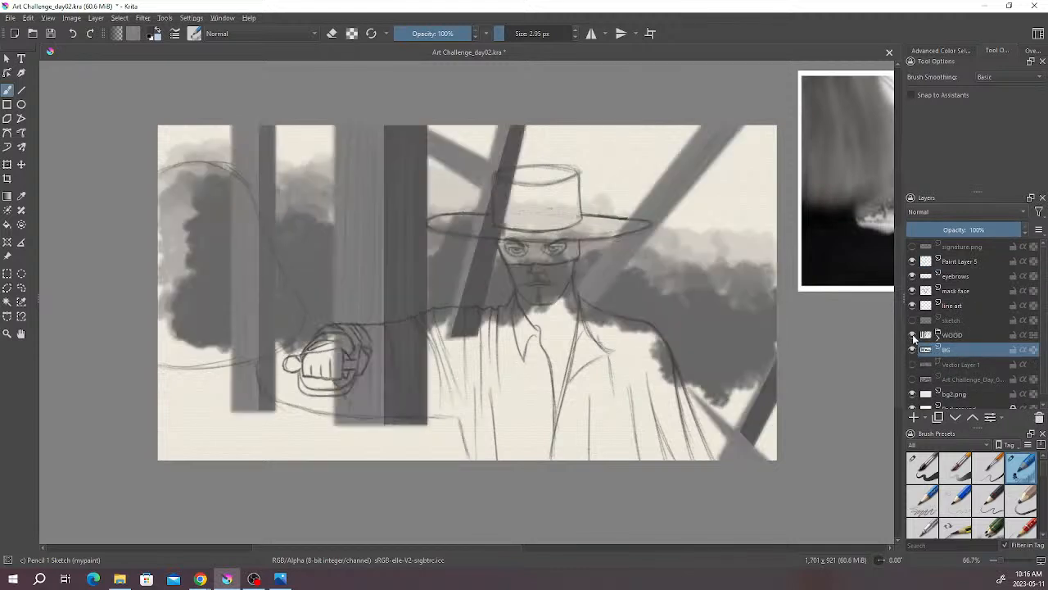
{"action": "left_click", "coordinate": [954, 337]}
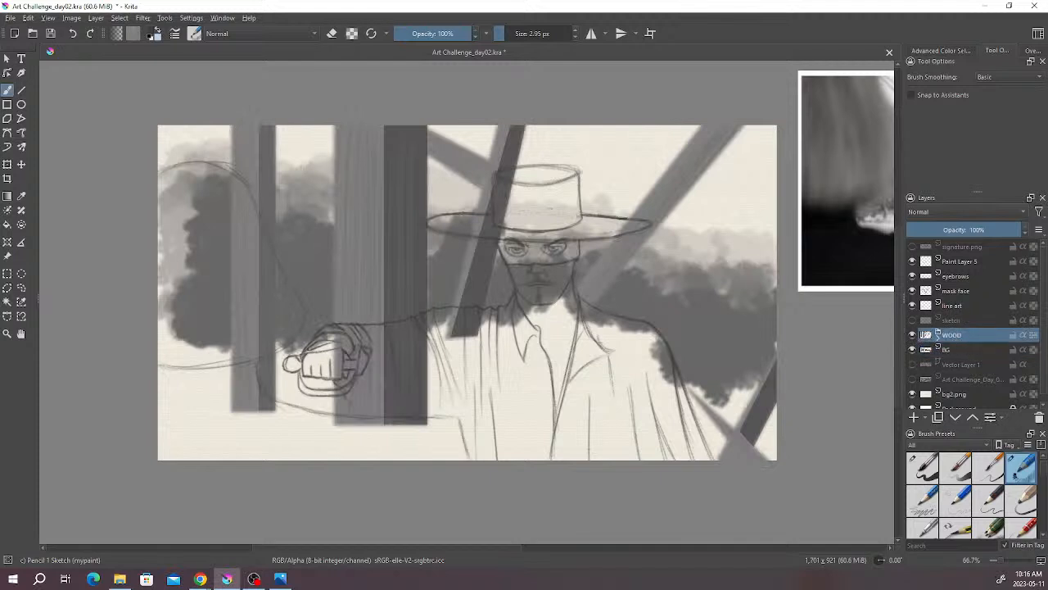
- Add a group layer above Paint Layer 5 and move Paint Layer 5, eyebrows, mask face and line art into it
{"action": "left_click", "coordinate": [961, 262]}
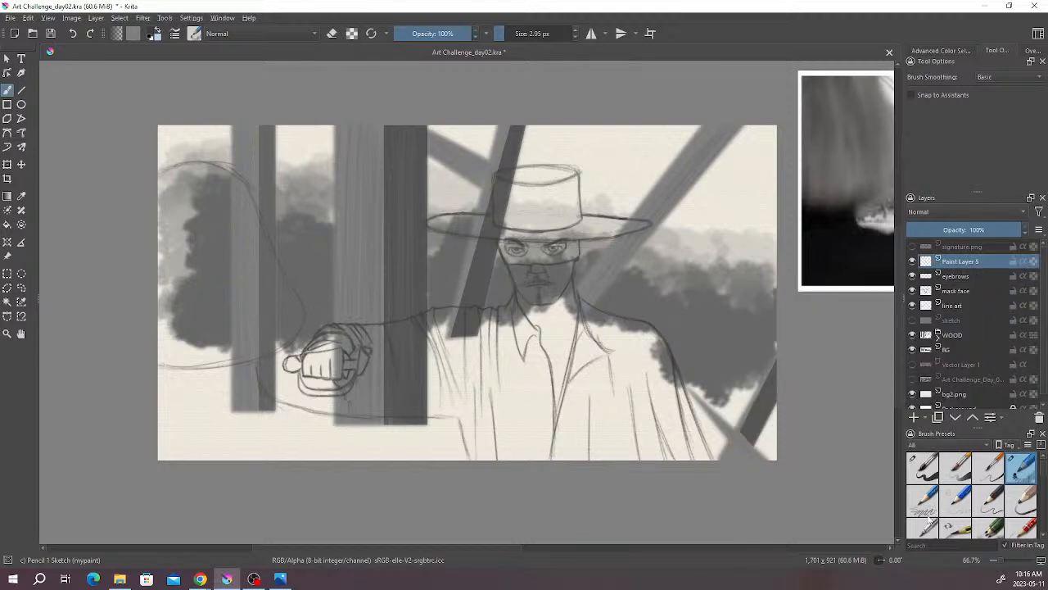
{"action": "left_click", "coordinate": [928, 420]}
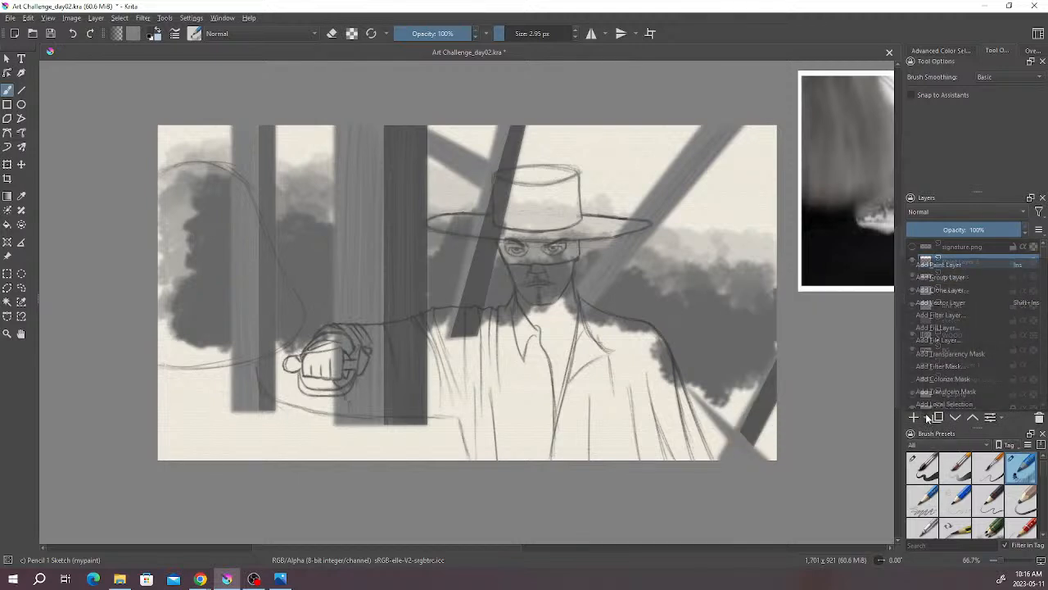
{"action": "left_click", "coordinate": [948, 281]}
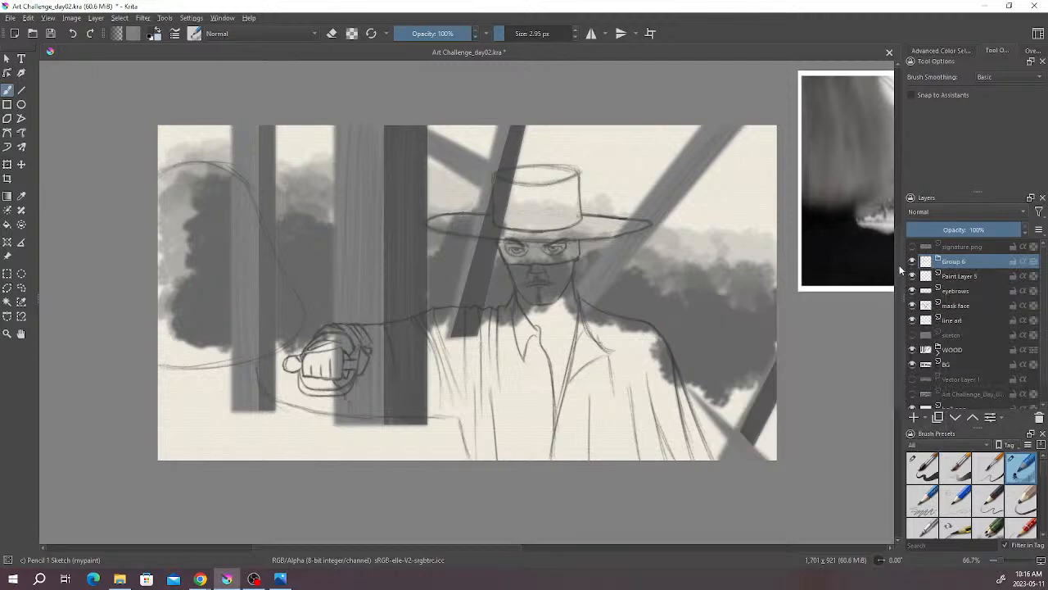
{"action": "left_click", "coordinate": [960, 321]}
{"action": "left_click", "coordinate": [959, 276], "text": "shift"}
{"action": "left_click", "coordinate": [961, 260], "text": "shift"}
{"action": "left_click_drag", "start_coordinate": [963, 262], "coordinate": [962, 261]}
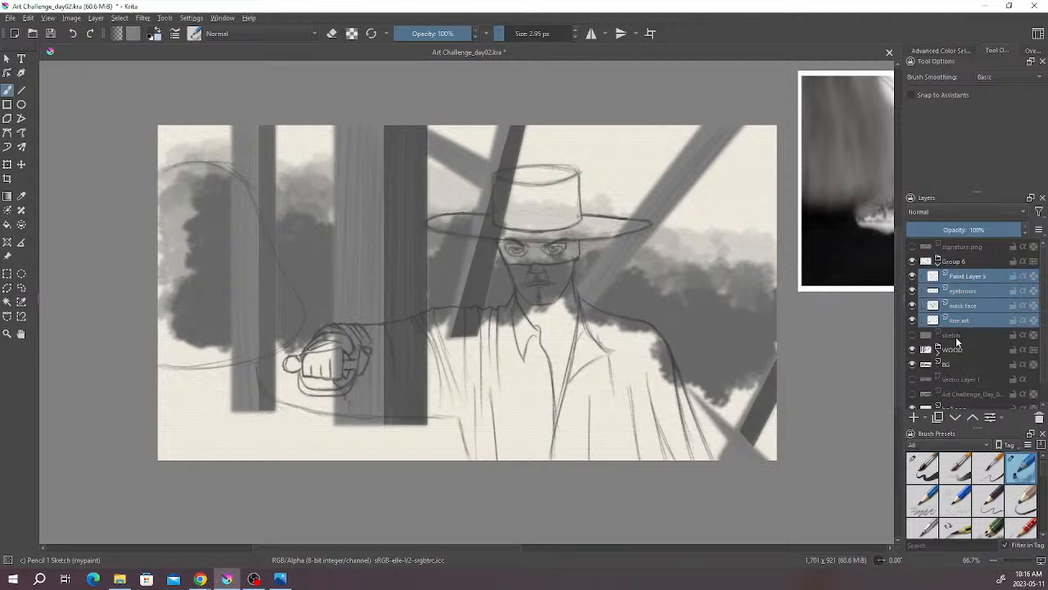
- Check what Paint Layer 5 contains and rename it as other guy
{"action": "left_click", "coordinate": [956, 336]}
{"action": "left_click", "coordinate": [958, 276]}
{"action": "left_click", "coordinate": [913, 276]}
{"action": "left_click", "coordinate": [912, 276]}
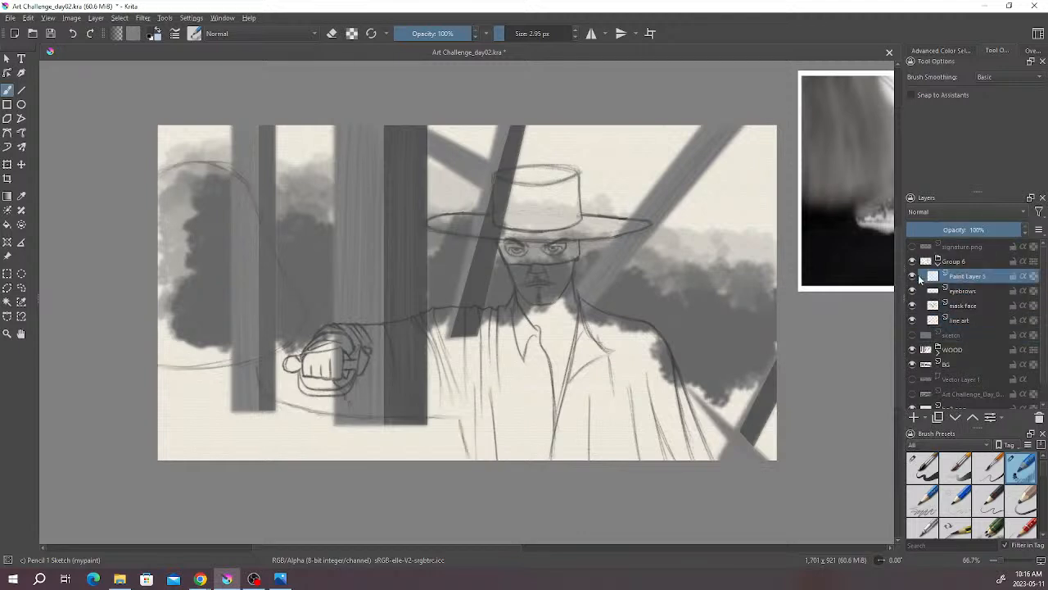
{"action": "double_click", "coordinate": [962, 277]}
{"action": "type", "text": "other"}
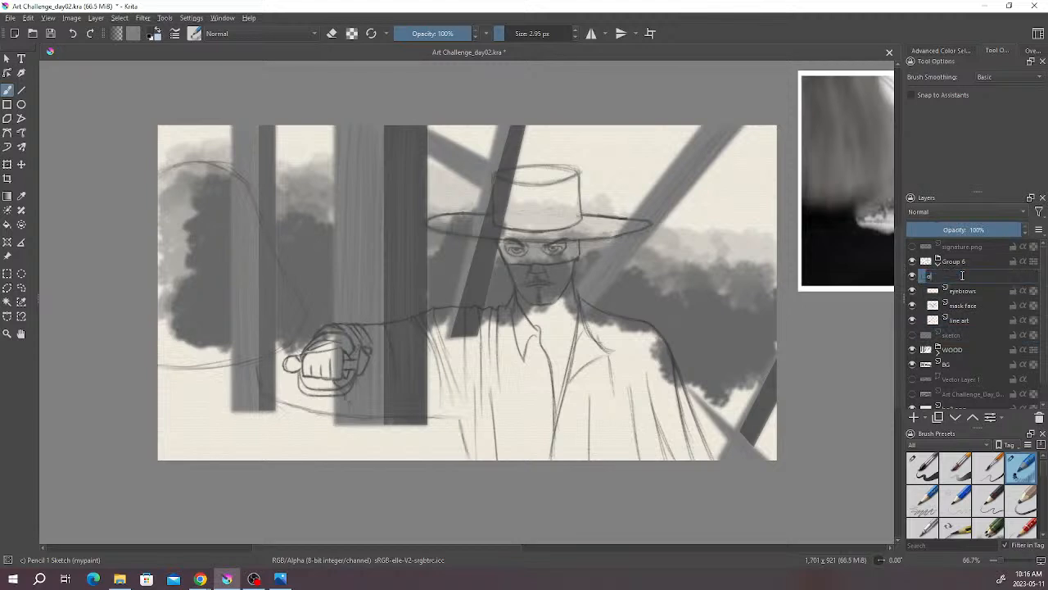
{"action": "type", "text": " guy"}
{"action": "key", "text": "Return"}
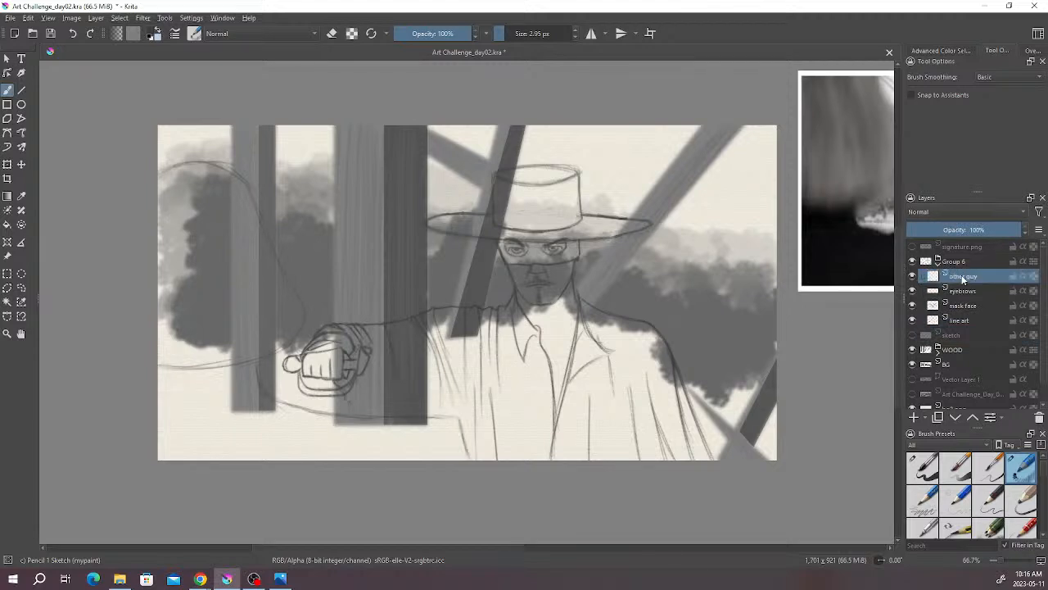
- Check what the line art, mask face and eyebrows layers contain, and add a paint layer named colour directly above line art
{"action": "left_click", "coordinate": [932, 322]}
{"action": "left_click", "coordinate": [912, 320]}
{"action": "left_click", "coordinate": [912, 320]}
{"action": "left_click", "coordinate": [912, 305]}
{"action": "left_click", "coordinate": [912, 306]}
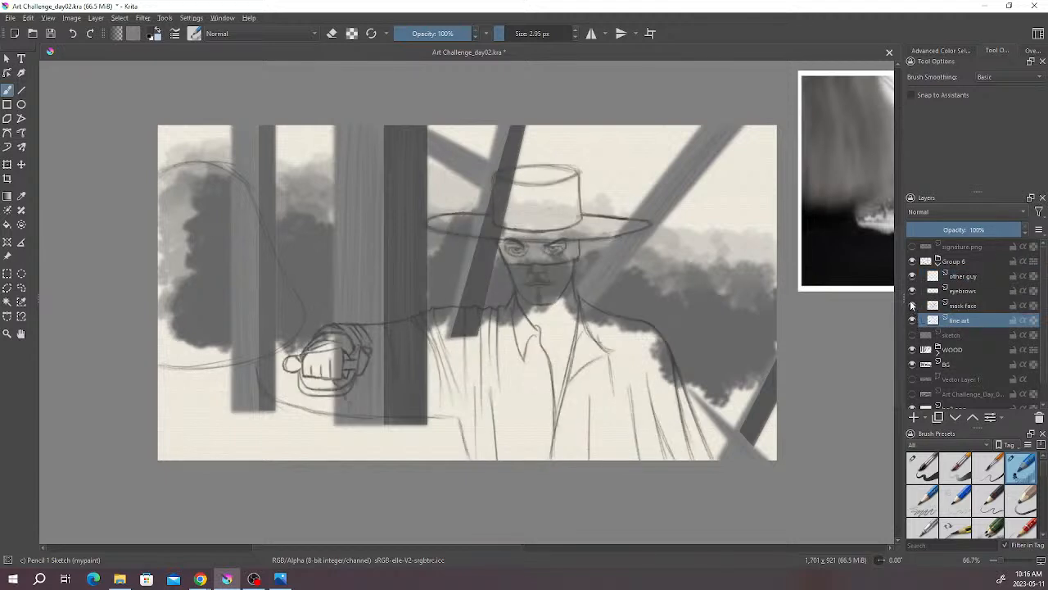
{"action": "left_click", "coordinate": [912, 291]}
{"action": "left_click", "coordinate": [912, 291]}
{"action": "mouse_move", "coordinate": [975, 290]}
{"action": "left_click", "coordinate": [915, 418]}
{"action": "double_click", "coordinate": [971, 319]}
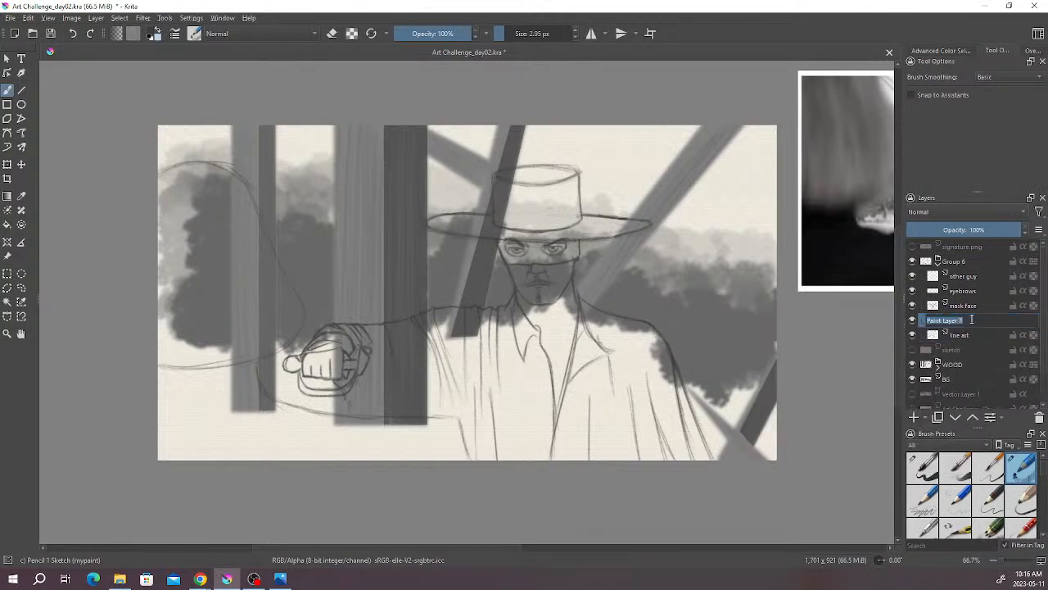
{"action": "type", "text": "colour"}
{"action": "key", "text": "Return"}
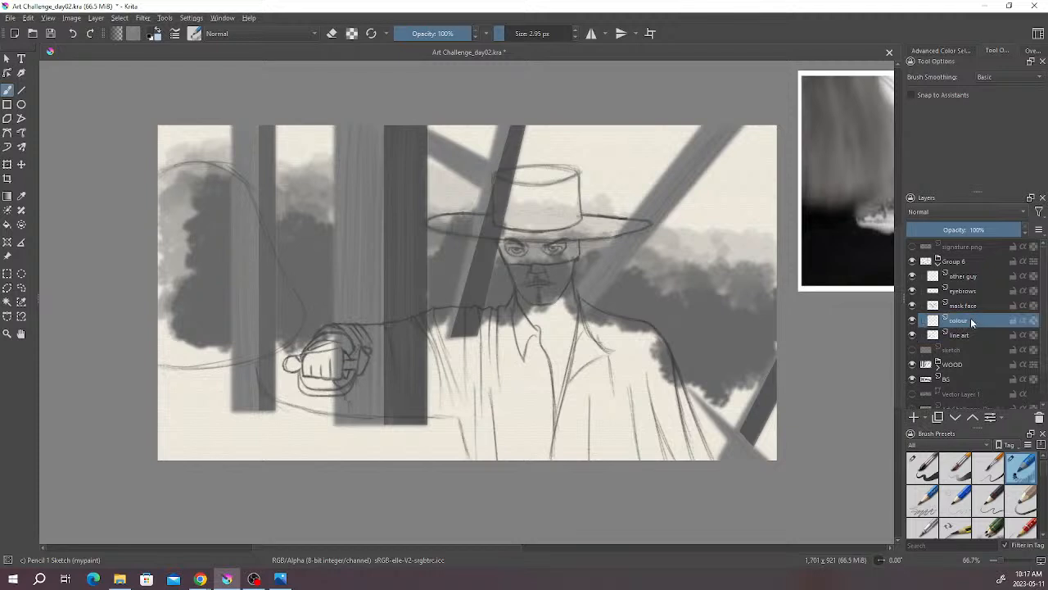
{"action": "mouse_move", "coordinate": [973, 323]}
{"action": "left_click_drag", "start_coordinate": [616, 310], "coordinate": [632, 320]}
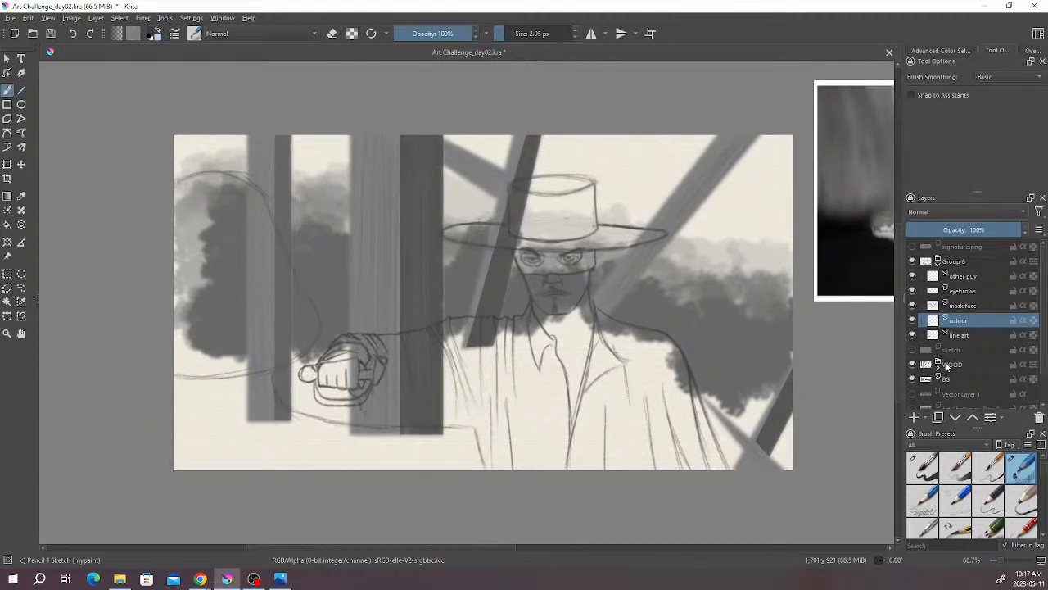
{"action": "mouse_move", "coordinate": [946, 368]}
{"action": "left_click_drag", "start_coordinate": [661, 267], "coordinate": [669, 252]}
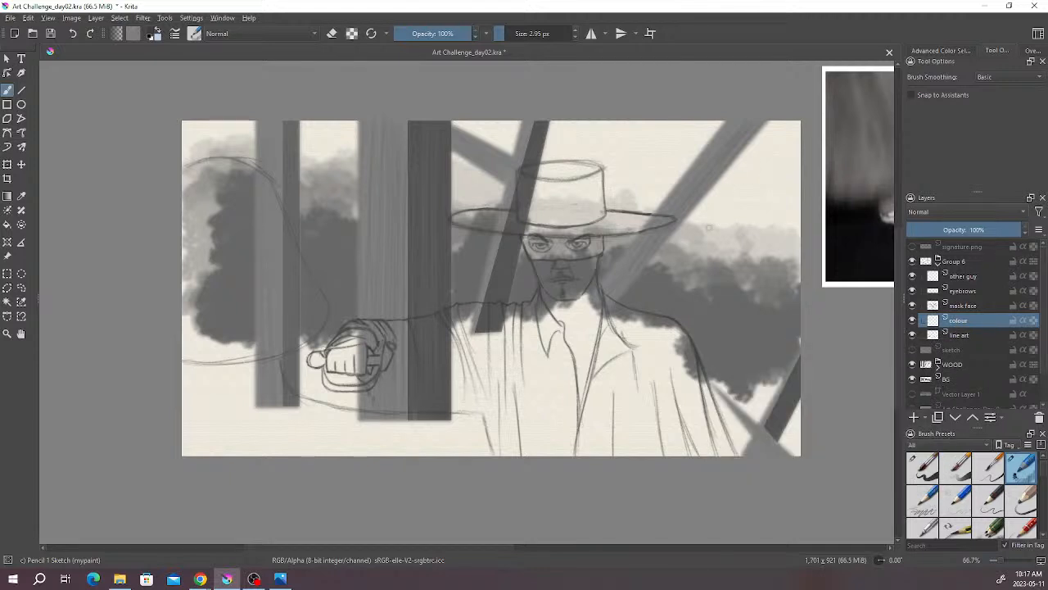
{"action": "left_click_drag", "start_coordinate": [467, 547], "coordinate": [475, 547]}
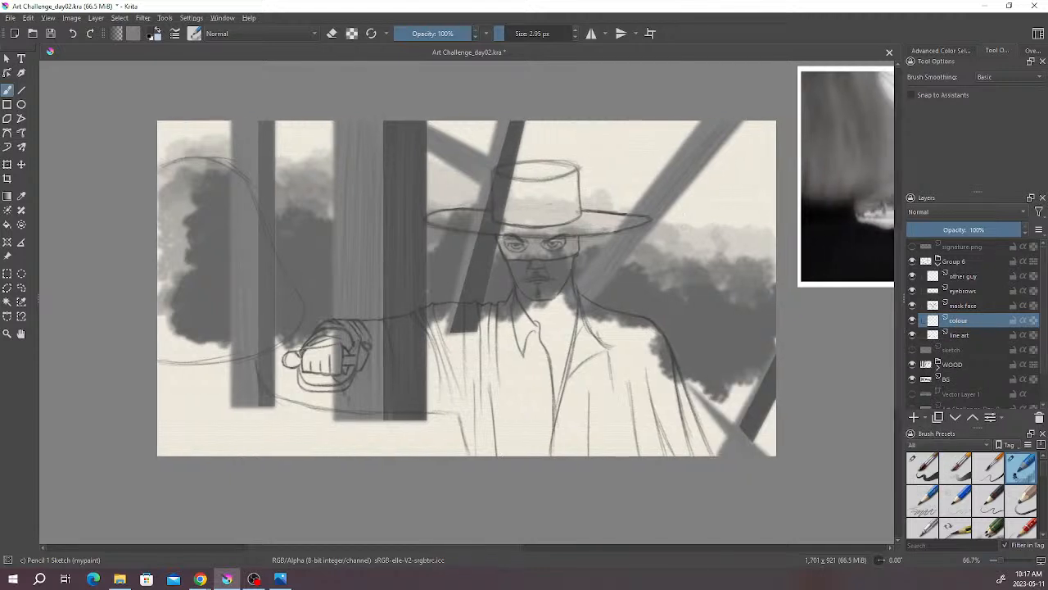
{"action": "left_click_drag", "start_coordinate": [497, 359], "coordinate": [497, 367]}
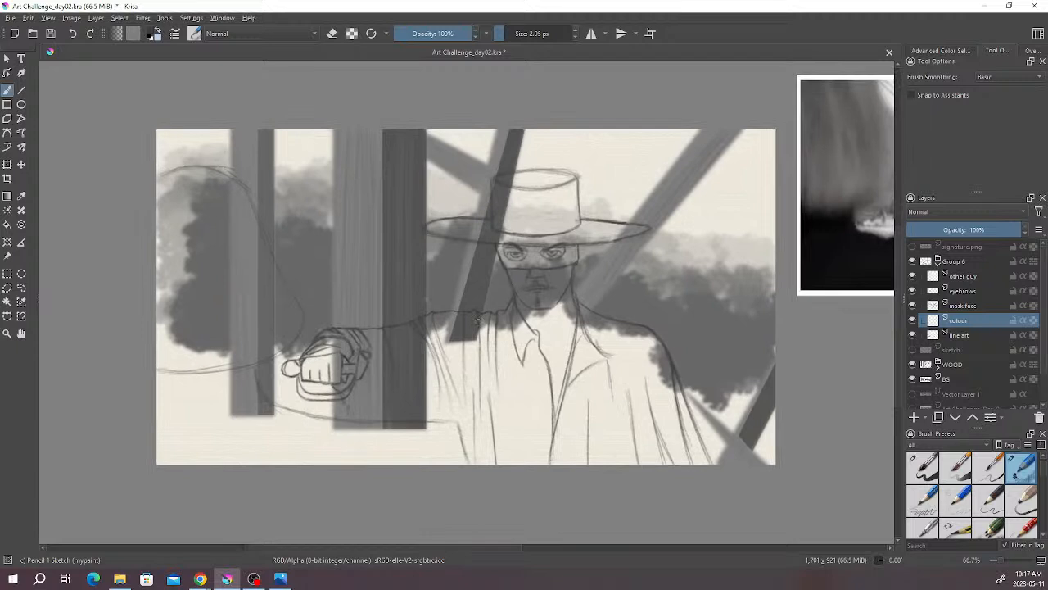
- Make a freehand selection around the masked swordsman's hat, face, cloak and fist, and extend it over the area beneath the outstretched arm
{"action": "left_click", "coordinate": [21, 287]}
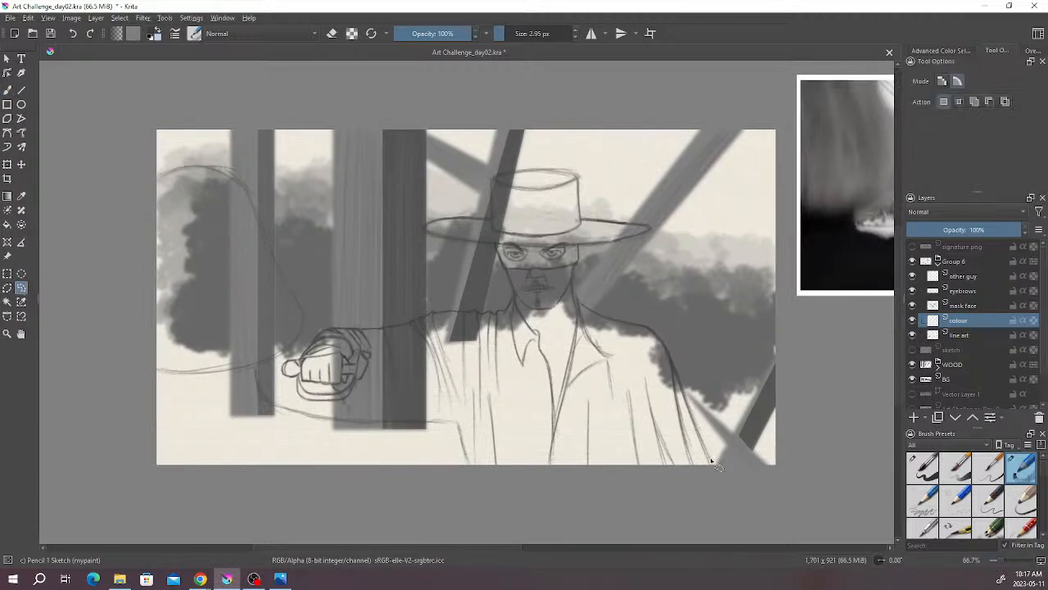
{"action": "left_click_drag", "start_coordinate": [712, 463], "coordinate": [671, 366]}
{"action": "left_click_drag", "start_coordinate": [576, 262], "coordinate": [580, 251]}
{"action": "mouse_move", "coordinate": [649, 232]}
{"action": "left_mouse_down"}
{"action": "mouse_move", "coordinate": [580, 216]}
{"action": "mouse_move", "coordinate": [567, 173]}
{"action": "mouse_move", "coordinate": [502, 177]}
{"action": "mouse_move", "coordinate": [491, 216]}
{"action": "mouse_move", "coordinate": [427, 234]}
{"action": "mouse_move", "coordinate": [500, 258]}
{"action": "mouse_move", "coordinate": [516, 293]}
{"action": "mouse_move", "coordinate": [505, 311]}
{"action": "mouse_move", "coordinate": [340, 332]}
{"action": "mouse_move", "coordinate": [302, 371]}
{"action": "mouse_move", "coordinate": [285, 372]}
{"action": "mouse_move", "coordinate": [309, 403]}
{"action": "mouse_move", "coordinate": [329, 409]}
{"action": "mouse_move", "coordinate": [346, 396]}
{"action": "left_mouse_up"}
{"action": "left_click_drag", "start_coordinate": [368, 359], "coordinate": [369, 350]}
{"action": "mouse_move", "coordinate": [426, 421]}
{"action": "left_mouse_down"}
{"action": "mouse_move", "coordinate": [450, 424]}
{"action": "mouse_move", "coordinate": [465, 452]}
{"action": "left_mouse_up"}
{"action": "mouse_move", "coordinate": [507, 485]}
{"action": "left_mouse_down"}
{"action": "mouse_move", "coordinate": [588, 498]}
{"action": "mouse_move", "coordinate": [711, 477]}
{"action": "left_mouse_up"}
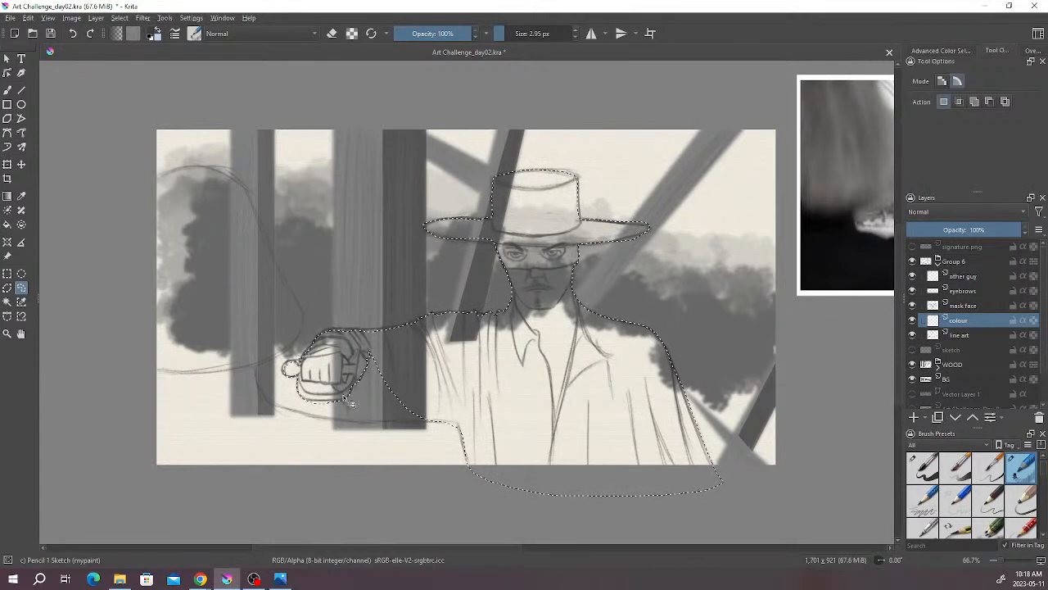
{"action": "mouse_move", "coordinate": [352, 415]}
{"action": "left_mouse_down"}
{"action": "mouse_move", "coordinate": [413, 491]}
{"action": "mouse_move", "coordinate": [612, 481]}
{"action": "mouse_move", "coordinate": [683, 494]}
{"action": "left_mouse_up"}
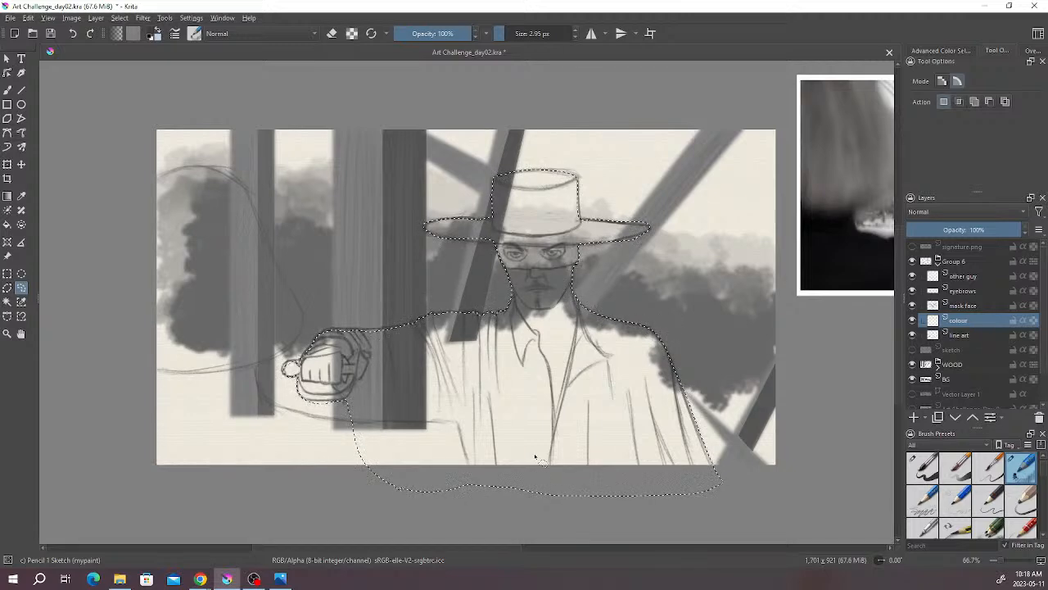
- Switch to the Pencil-6 Quick Shade brush and set its size to 102.86 px
{"action": "left_click_drag", "start_coordinate": [473, 332], "coordinate": [455, 326]}
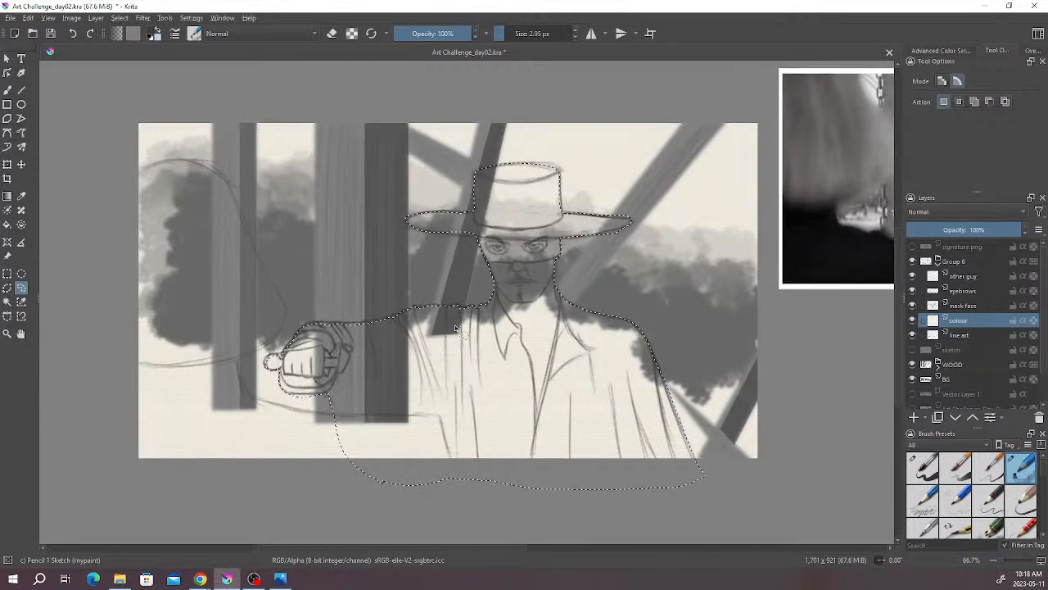
{"action": "key", "text": "b"}
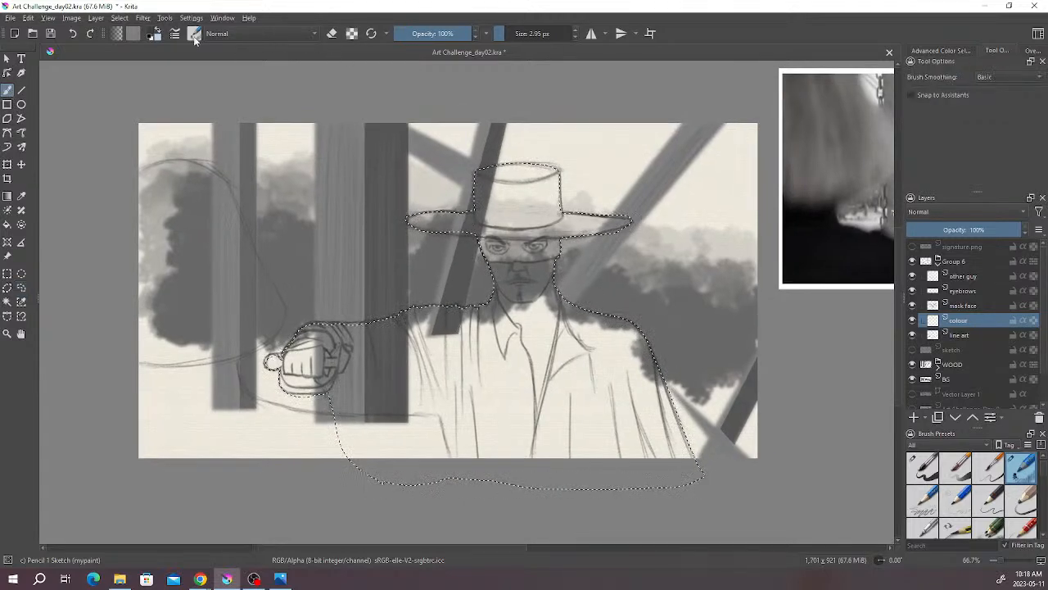
{"action": "left_click", "coordinate": [196, 39]}
{"action": "left_click", "coordinate": [211, 174]}
{"action": "left_click", "coordinate": [529, 15]}
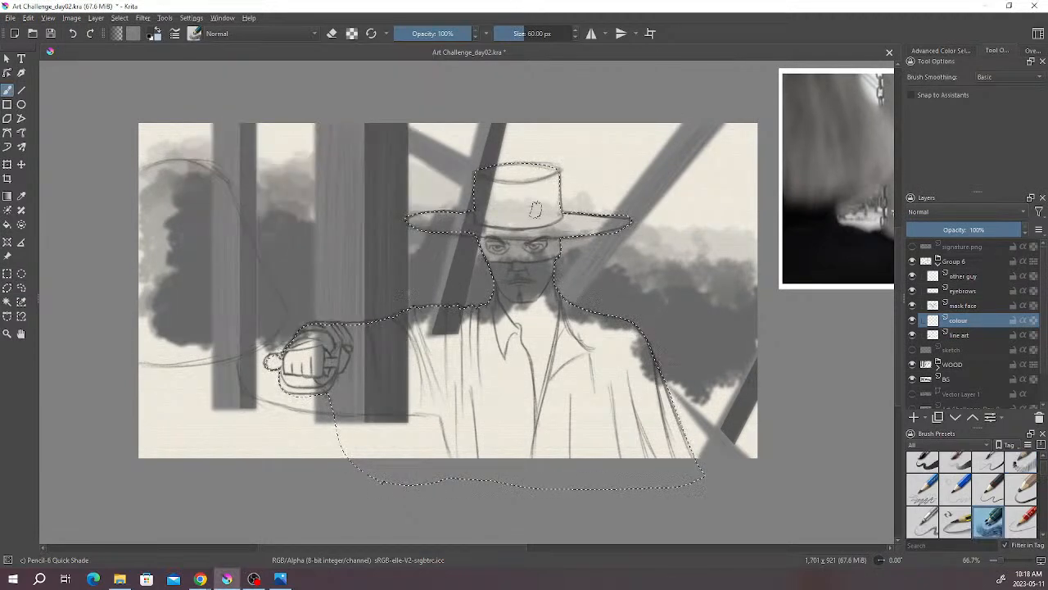
{"action": "left_click", "coordinate": [530, 34]}
- Compare the drawing with the reference photo and hide the BG and WOOD layers
{"action": "scroll", "coordinate": [569, 219], "scroll_direction": "down", "scroll_amount": 1}
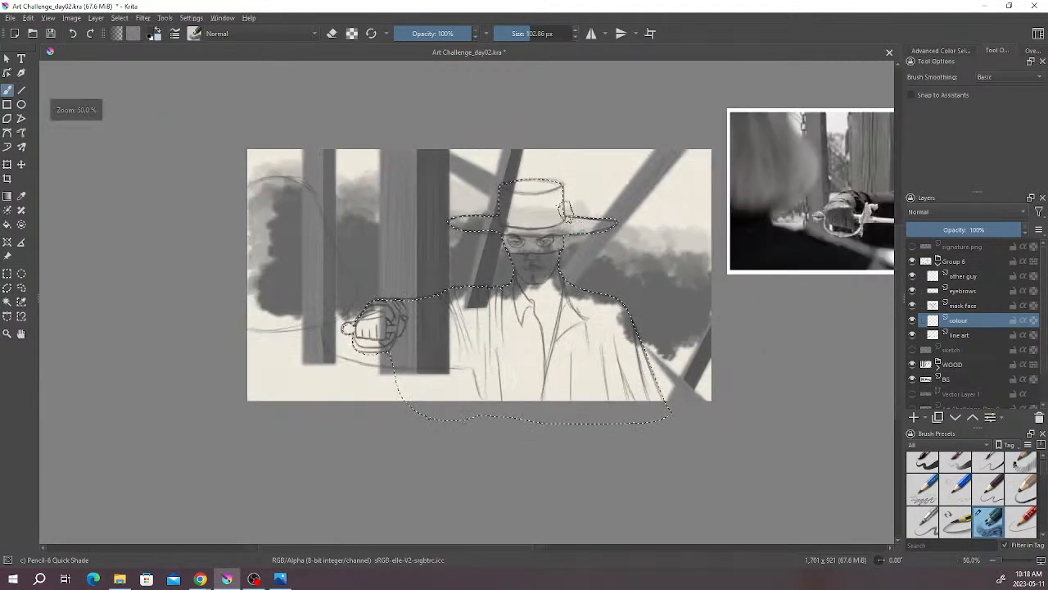
{"action": "scroll", "coordinate": [613, 250], "scroll_direction": "down", "scroll_amount": 1}
{"action": "left_click_drag", "start_coordinate": [646, 243], "coordinate": [512, 286]}
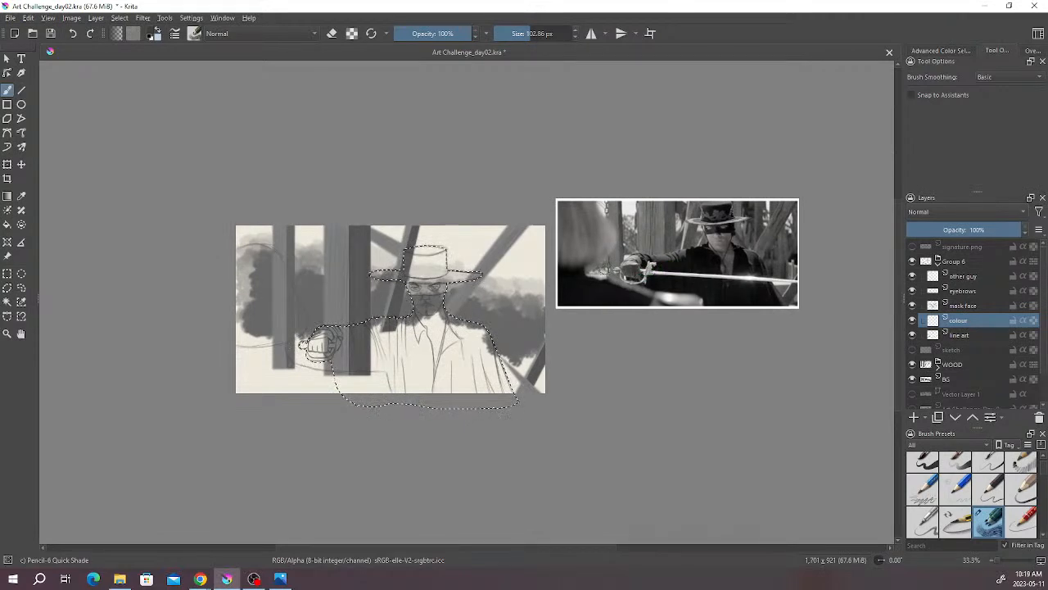
{"action": "scroll", "coordinate": [697, 250], "scroll_direction": "up", "scroll_amount": 1}
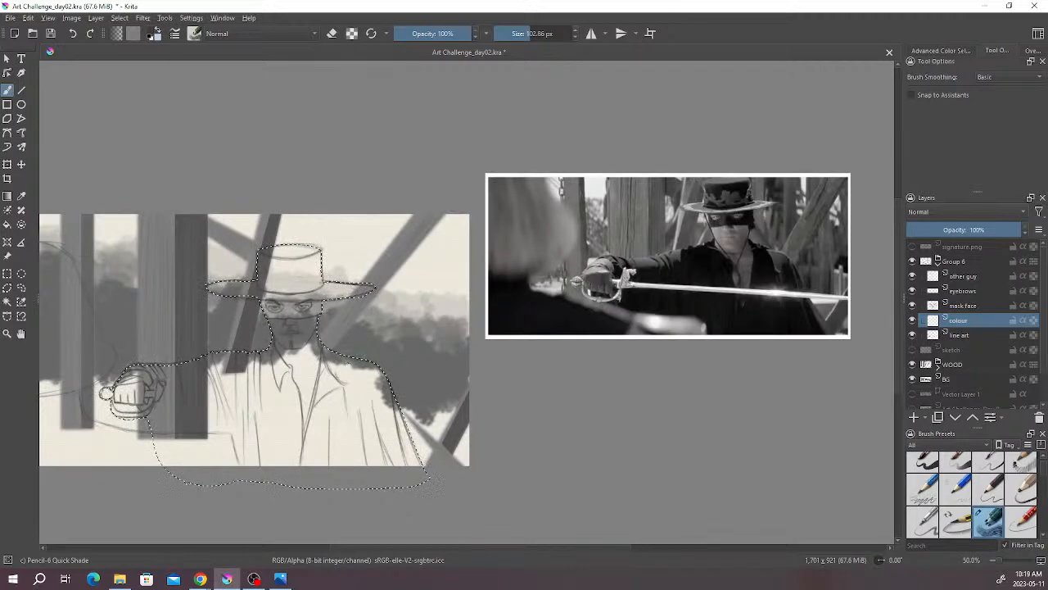
{"action": "left_click_drag", "start_coordinate": [319, 355], "coordinate": [598, 321]}
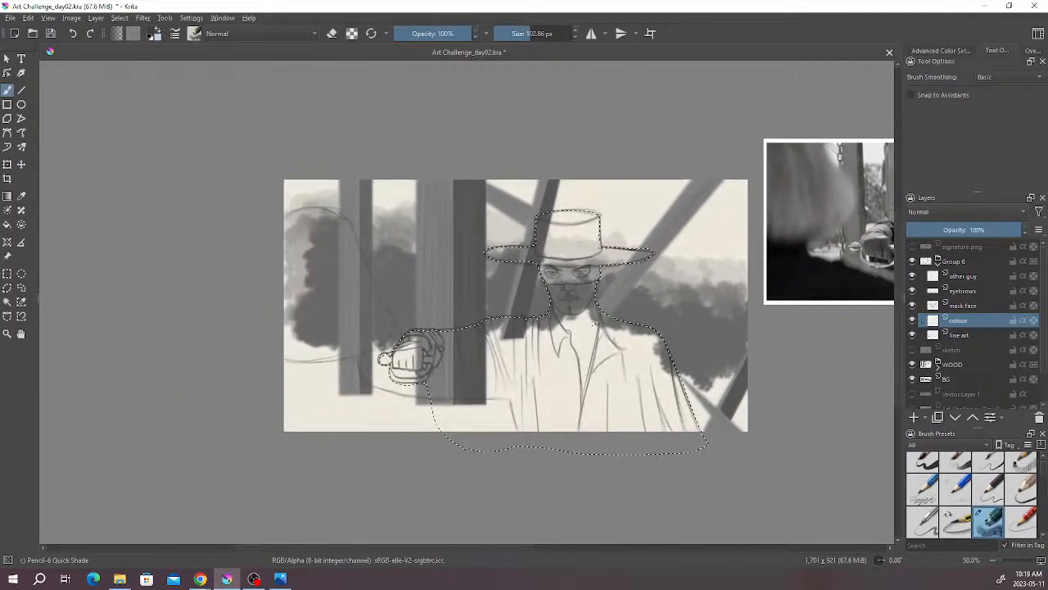
{"action": "scroll", "coordinate": [595, 322], "scroll_direction": "up", "scroll_amount": 1}
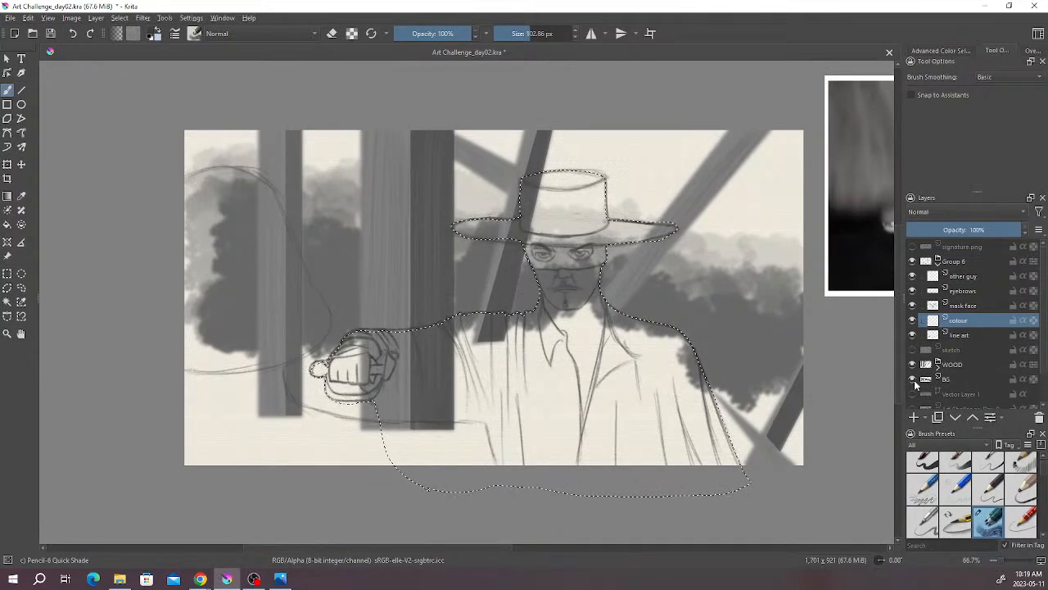
{"action": "left_click_drag", "start_coordinate": [913, 380], "coordinate": [911, 366]}
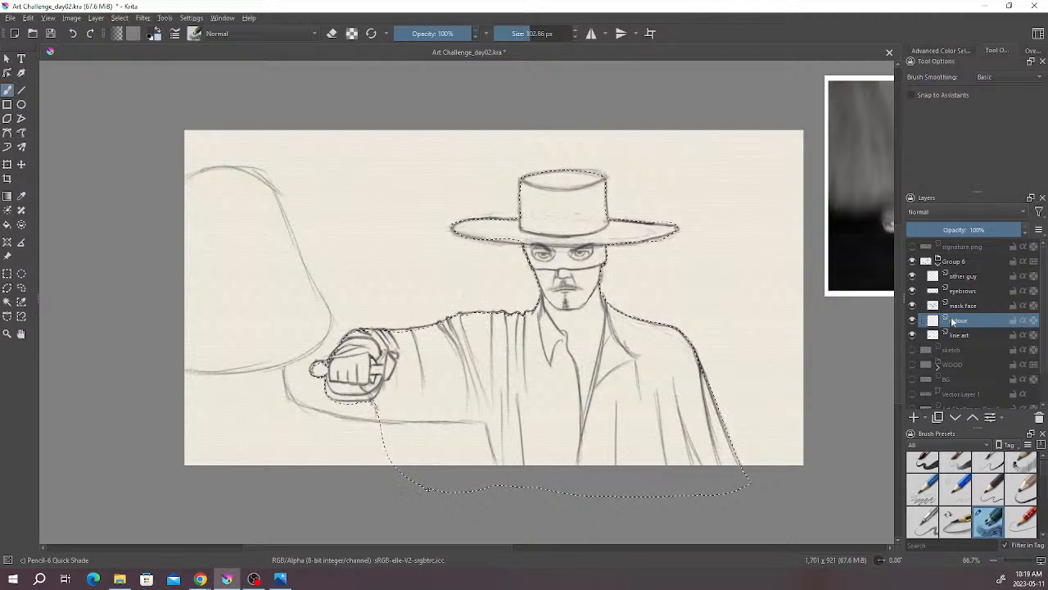
- Shade the whole selected swordsman on the colour layer in near-black with a 156.13 px brush, making the clothing darker than the face
{"action": "right_click", "coordinate": [646, 209]}
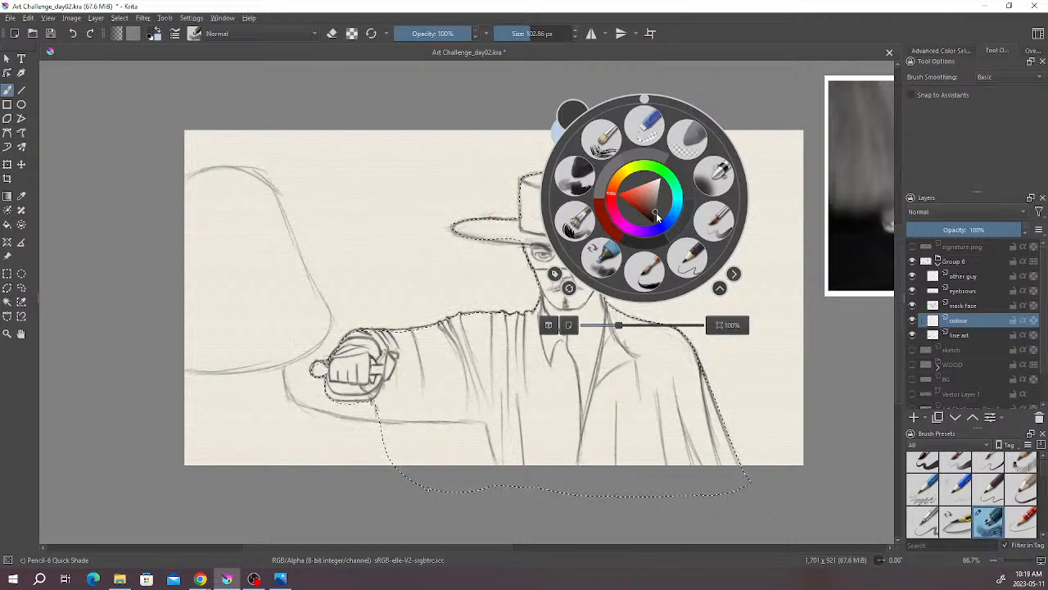
{"action": "left_click_drag", "start_coordinate": [656, 215], "coordinate": [658, 219]}
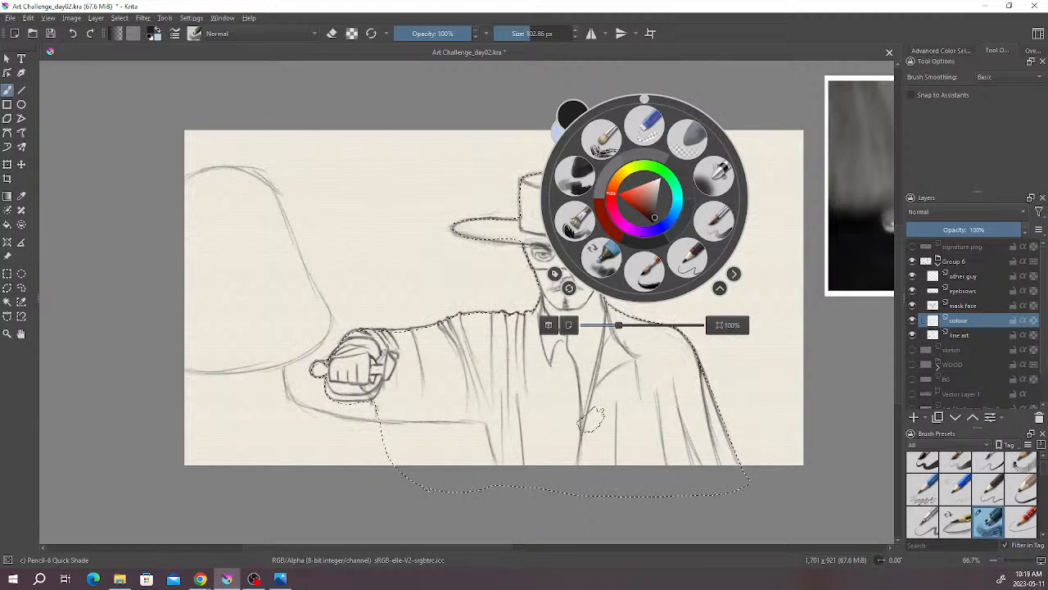
{"action": "left_click_drag", "start_coordinate": [530, 33], "coordinate": [536, 34]}
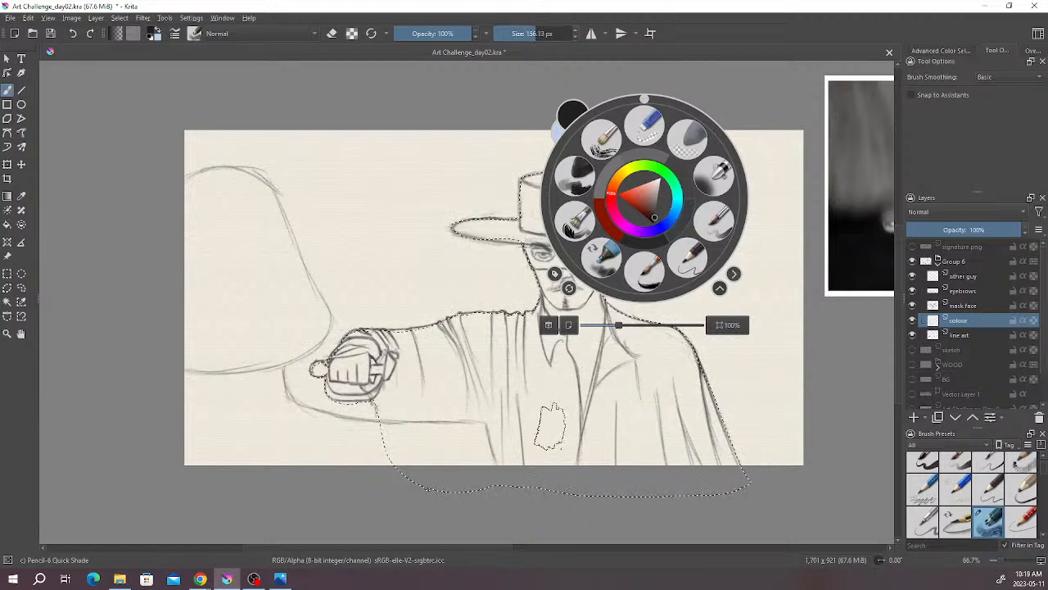
{"action": "left_click", "coordinate": [586, 424]}
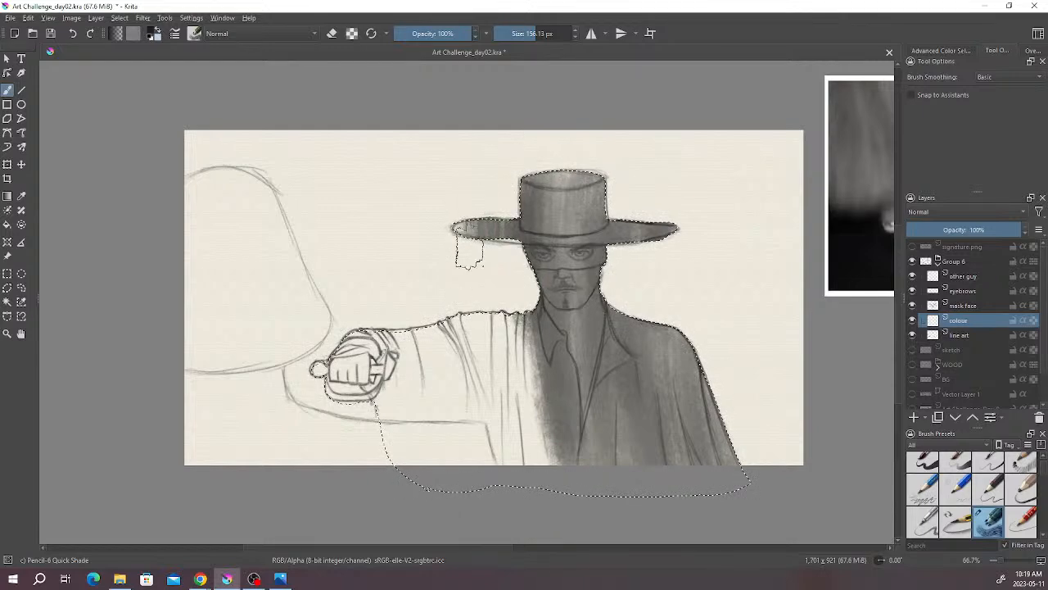
{"action": "left_click_drag", "start_coordinate": [528, 302], "coordinate": [542, 454]}
{"action": "left_click_drag", "start_coordinate": [503, 400], "coordinate": [509, 511]}
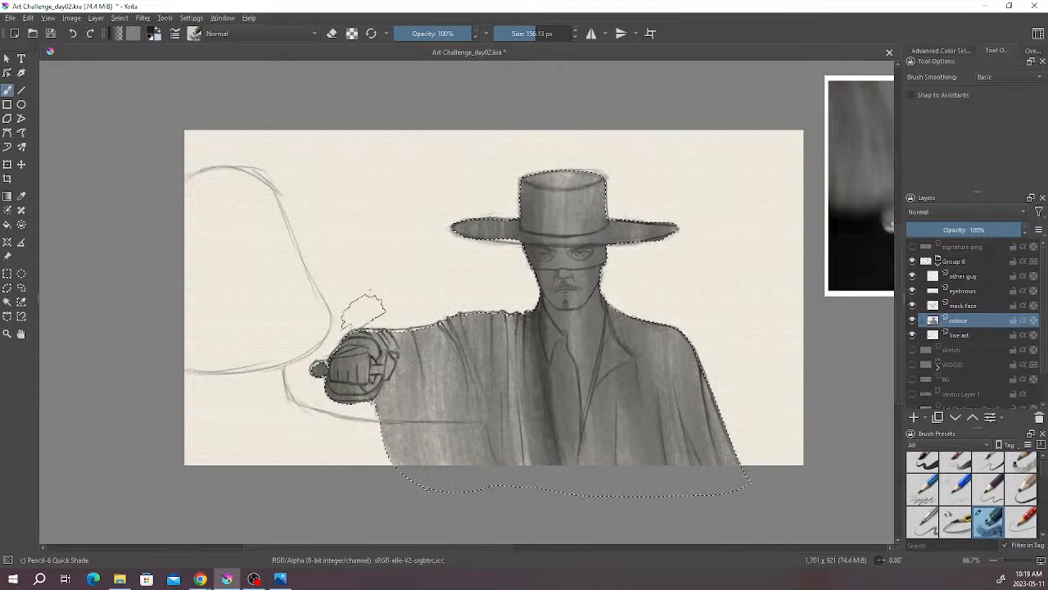
{"action": "left_click_drag", "start_coordinate": [346, 307], "coordinate": [372, 418]}
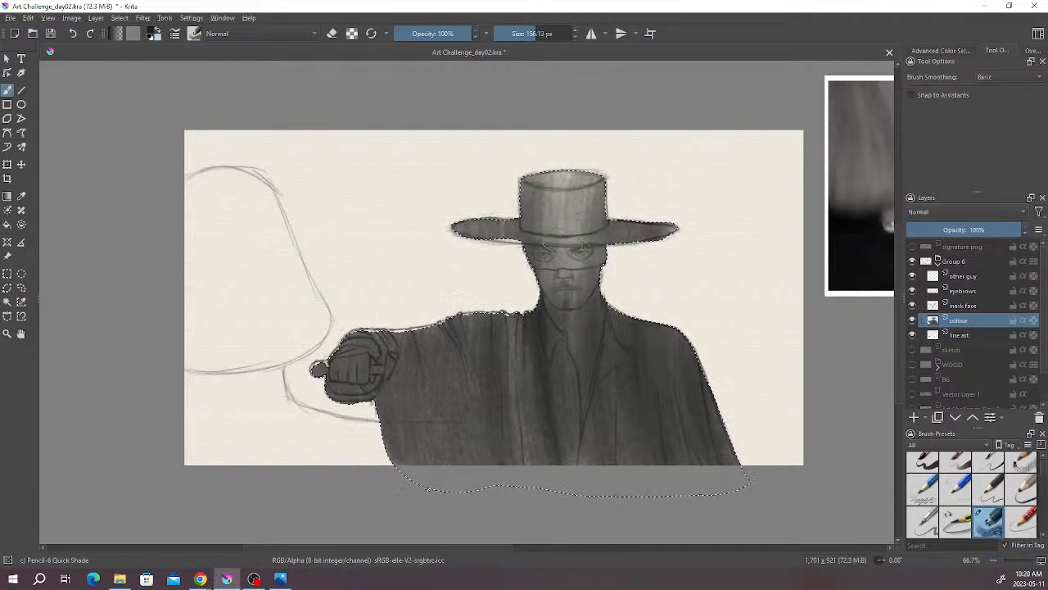
- Clear the selection around the swordsman and return to the freehand brush
{"action": "left_click_drag", "start_coordinate": [398, 168], "coordinate": [388, 151]}
{"action": "left_click", "coordinate": [7, 274]}
{"action": "left_click", "coordinate": [638, 310]}
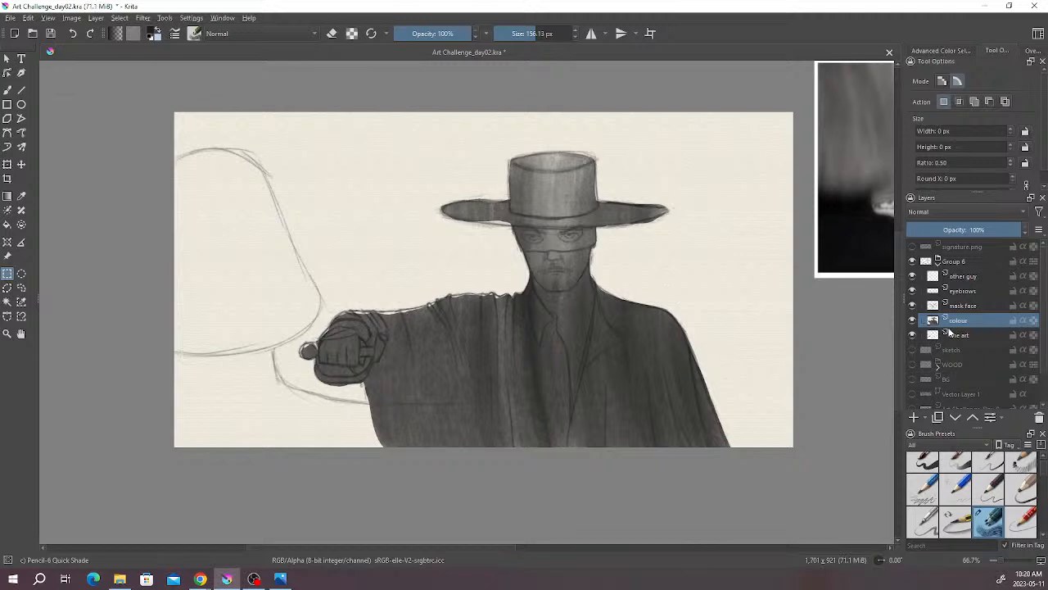
{"action": "left_click", "coordinate": [8, 90]}
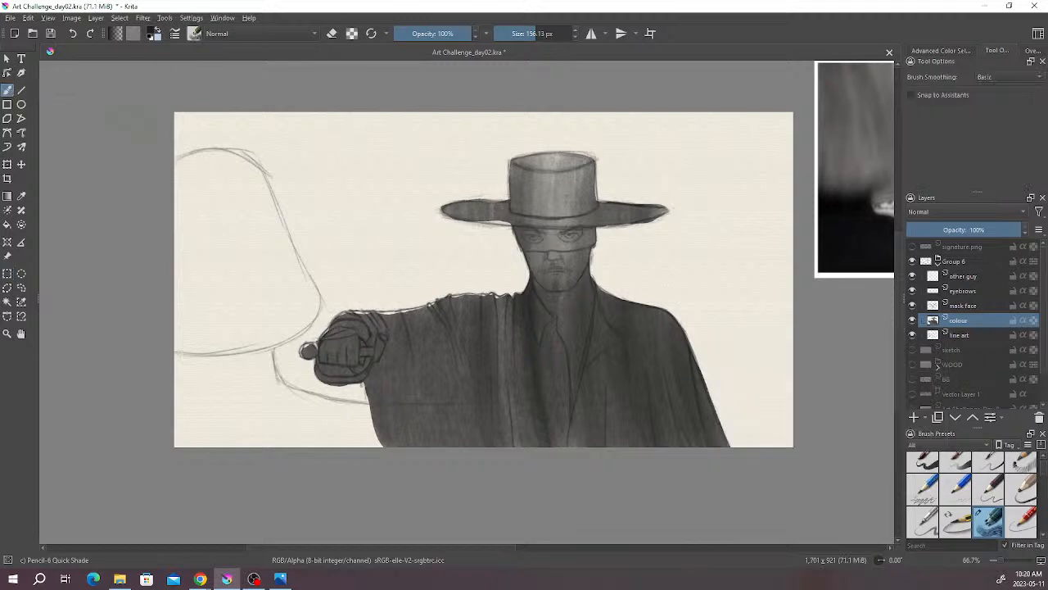
- Shade the round sword pommel beside the fist with a 20.30 px brush
{"action": "left_click_drag", "start_coordinate": [546, 35], "coordinate": [519, 30]}
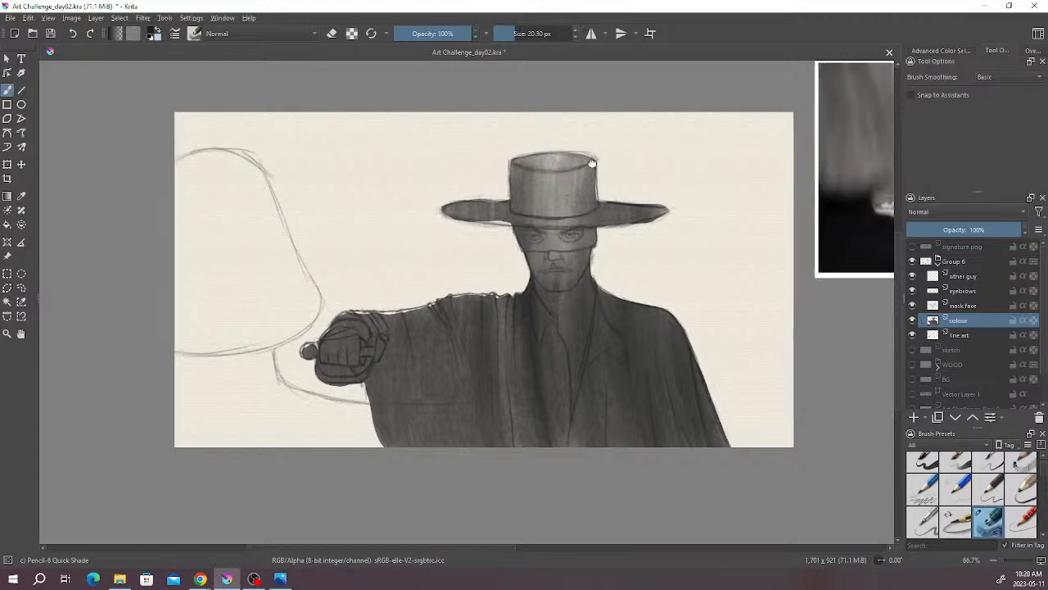
{"action": "left_click_drag", "start_coordinate": [591, 165], "coordinate": [618, 156]}
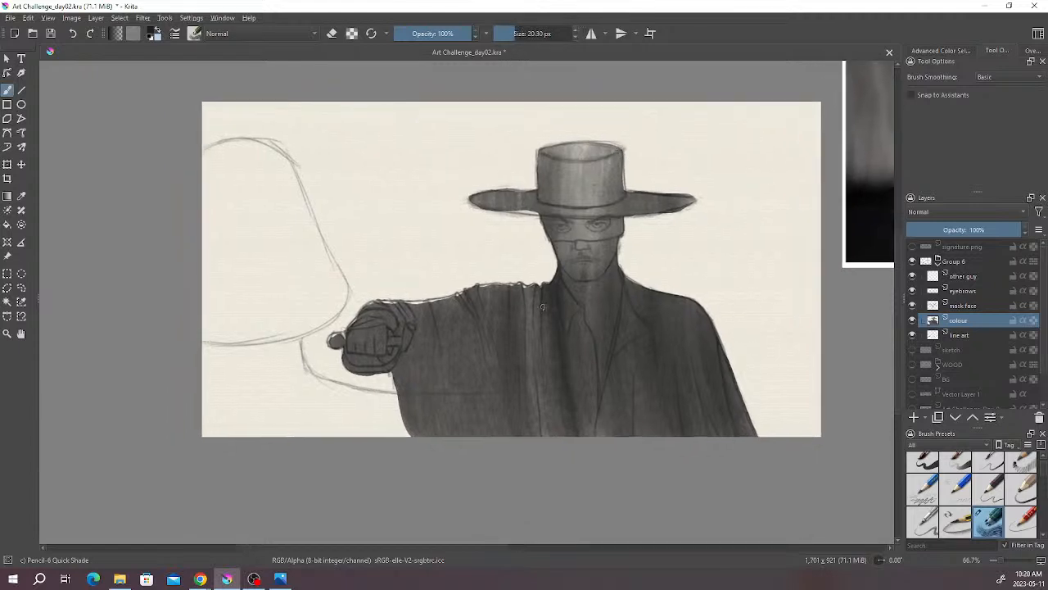
{"action": "scroll", "coordinate": [543, 307], "scroll_direction": "up", "scroll_amount": 1}
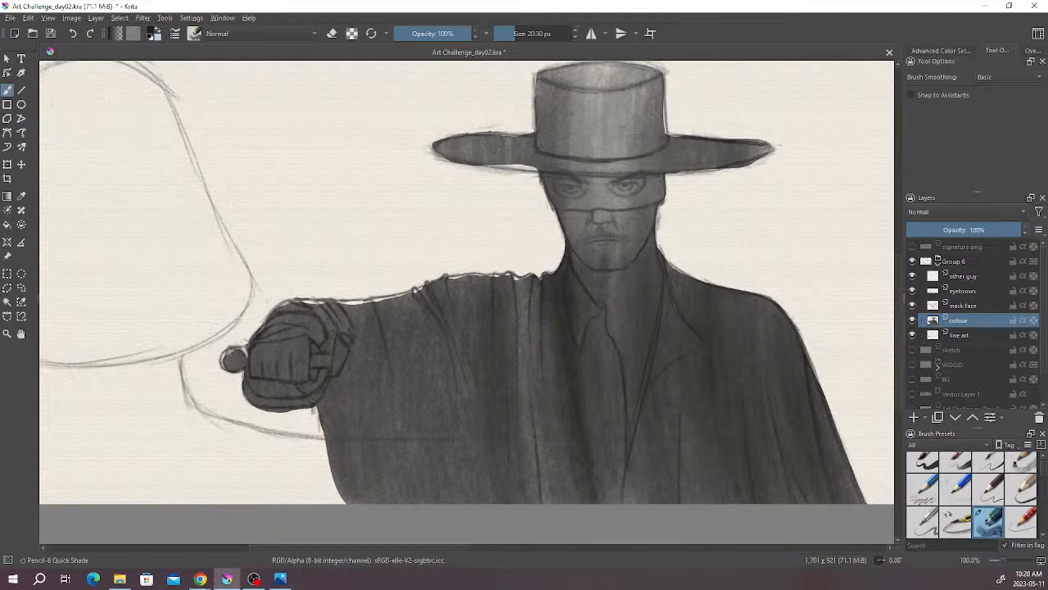
{"action": "left_click_drag", "start_coordinate": [232, 357], "coordinate": [243, 348]}
- Set the brush to 83% opacity and 7.52 px, and fill the pale gap along the upper edge of the glove's cuff
{"action": "left_click", "coordinate": [445, 36]}
{"action": "left_click_drag", "start_coordinate": [449, 32], "coordinate": [470, 34]}
{"action": "left_click", "coordinate": [508, 35]}
{"action": "mouse_move", "coordinate": [309, 302]}
{"action": "left_mouse_down"}
{"action": "mouse_move", "coordinate": [283, 304]}
{"action": "mouse_move", "coordinate": [308, 301]}
{"action": "left_mouse_up"}
{"action": "left_click", "coordinate": [461, 36]}
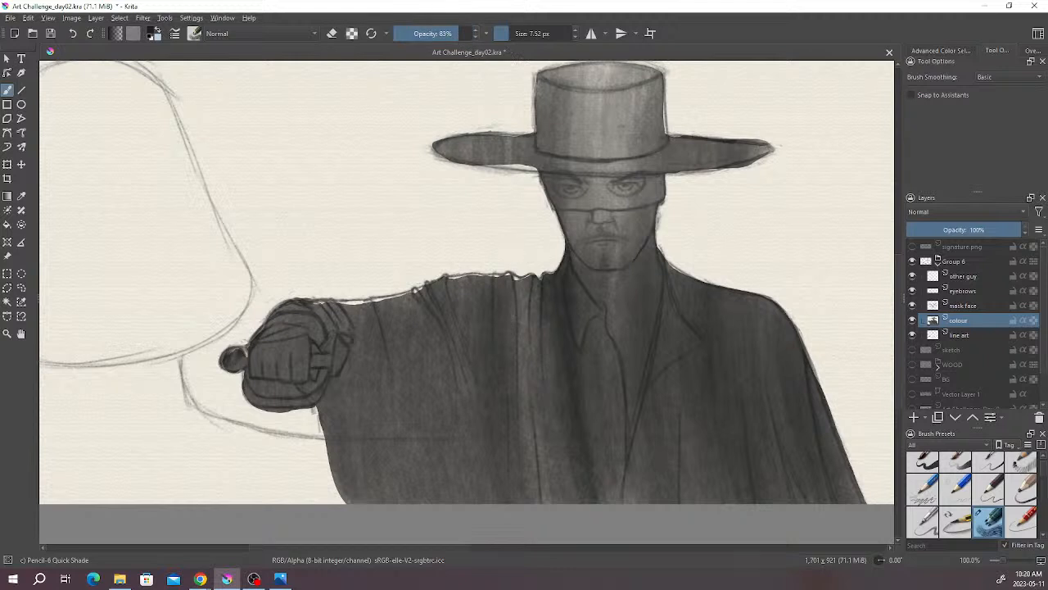
{"action": "left_click_drag", "start_coordinate": [317, 304], "coordinate": [352, 305]}
- Fill the unshaded gaps along the outstretched arm's upper edge, the hat brim's underside and the crown's side with a 9.24 px brush
{"action": "left_click_drag", "start_coordinate": [495, 33], "coordinate": [532, 34]}
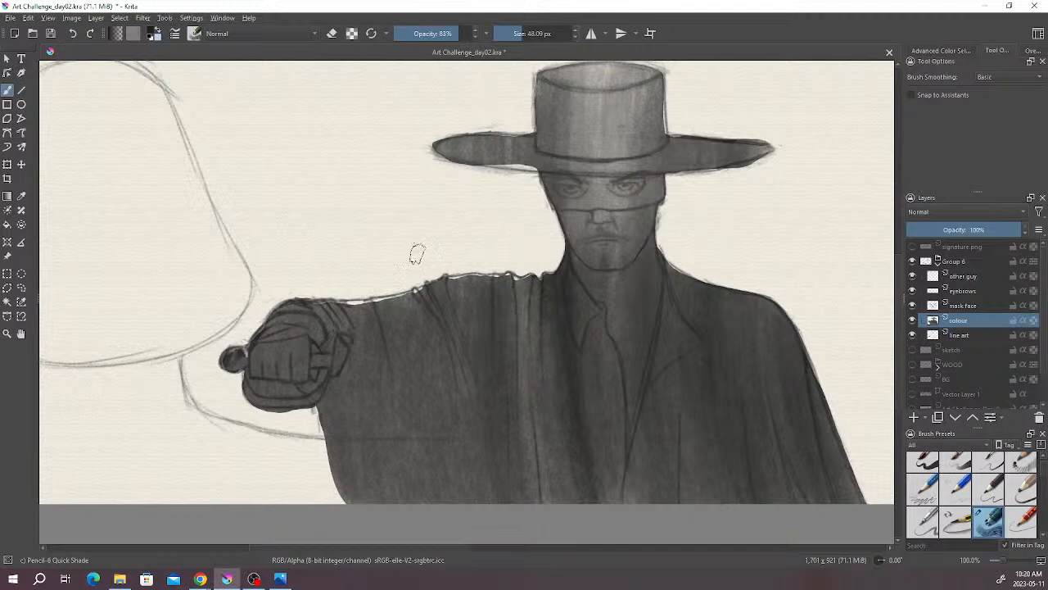
{"action": "left_click", "coordinate": [511, 34]}
{"action": "left_click_drag", "start_coordinate": [511, 34], "coordinate": [508, 34]}
{"action": "mouse_move", "coordinate": [349, 304]}
{"action": "left_mouse_down"}
{"action": "mouse_move", "coordinate": [478, 273]}
{"action": "mouse_move", "coordinate": [533, 275]}
{"action": "left_mouse_up"}
{"action": "mouse_move", "coordinate": [505, 164]}
{"action": "left_mouse_down"}
{"action": "mouse_move", "coordinate": [537, 167]}
{"action": "mouse_move", "coordinate": [494, 166]}
{"action": "mouse_move", "coordinate": [539, 168]}
{"action": "left_mouse_up"}
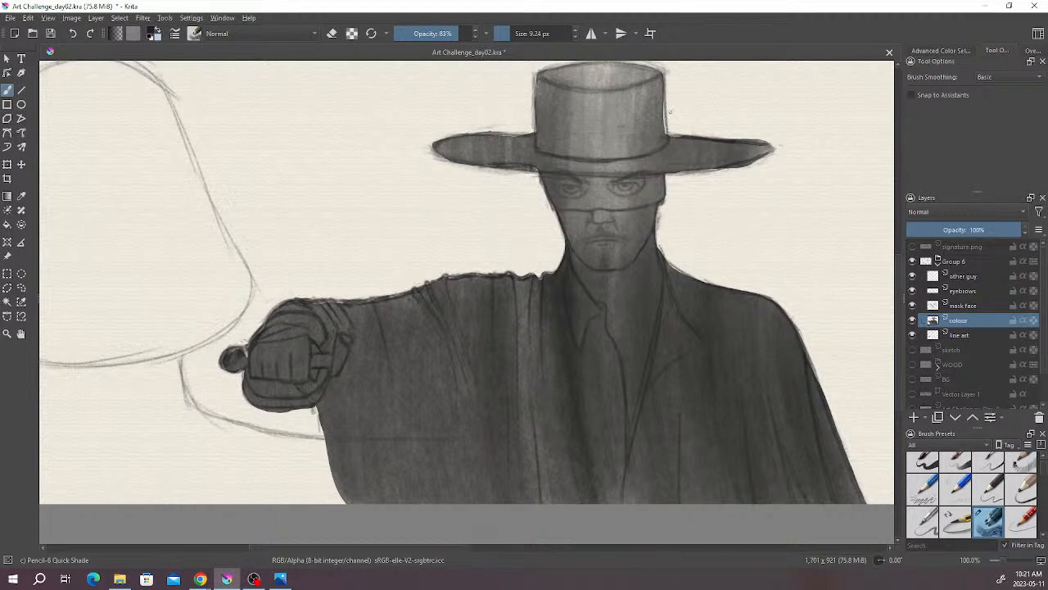
{"action": "left_click_drag", "start_coordinate": [664, 90], "coordinate": [667, 130]}
- Add a paint layer above the colour layer with inherit alpha on, and set the brush to 100% opacity and 18.77 px
{"action": "key", "text": "minus"}
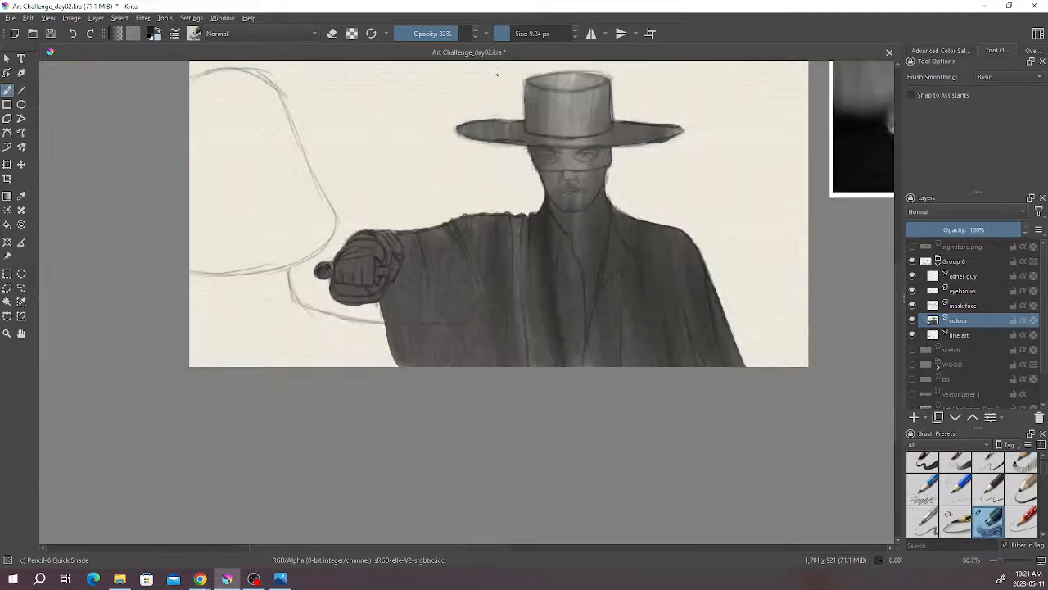
{"action": "left_click_drag", "start_coordinate": [571, 330], "coordinate": [589, 331]}
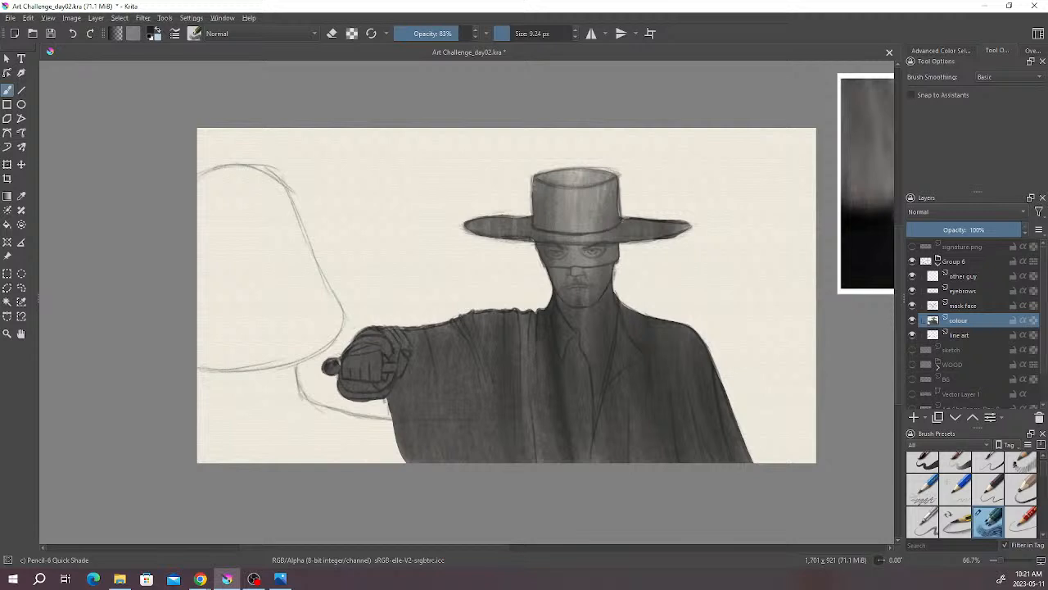
{"action": "left_click_drag", "start_coordinate": [621, 279], "coordinate": [613, 253]}
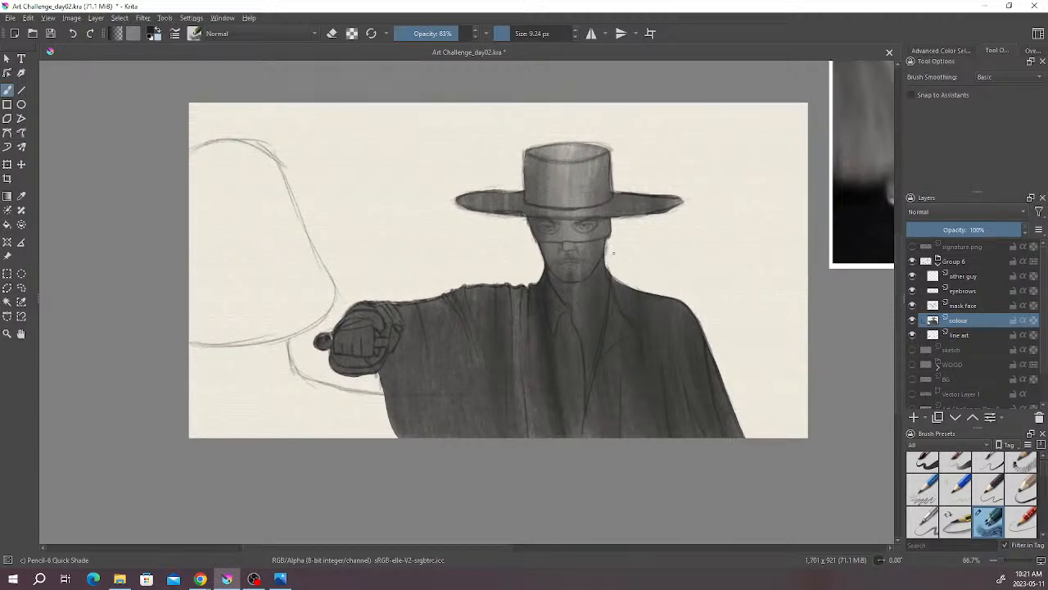
{"action": "left_click", "coordinate": [914, 418]}
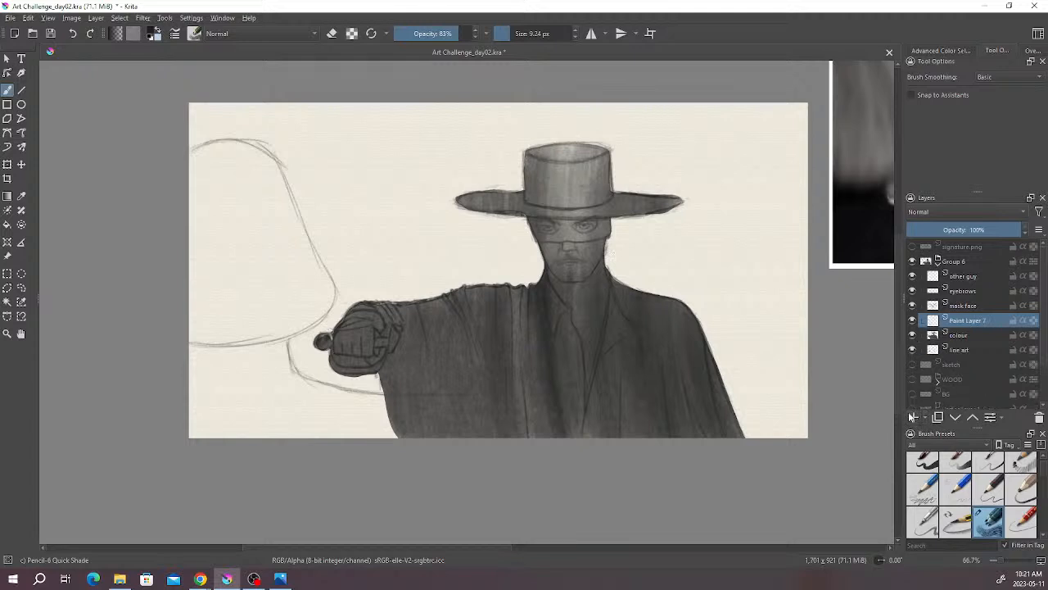
{"action": "left_click", "coordinate": [1022, 321]}
{"action": "left_click", "coordinate": [467, 33]}
{"action": "left_click_drag", "start_coordinate": [509, 35], "coordinate": [514, 35]}
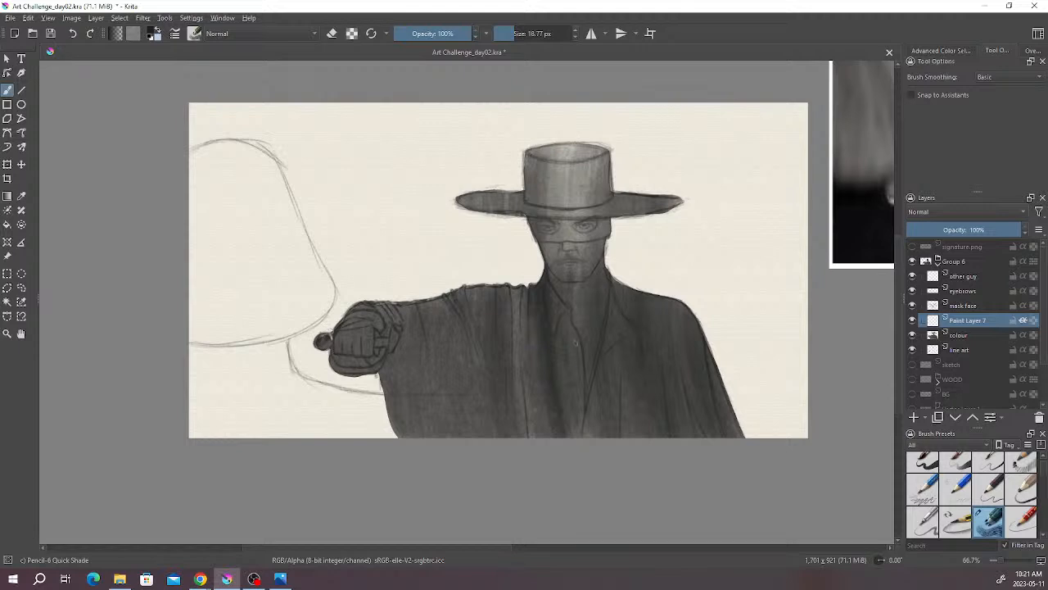
- Examine the light and shadow on the glove, sleeve folds and clothing in the reference photo
{"action": "left_click_drag", "start_coordinate": [765, 274], "coordinate": [439, 349]}
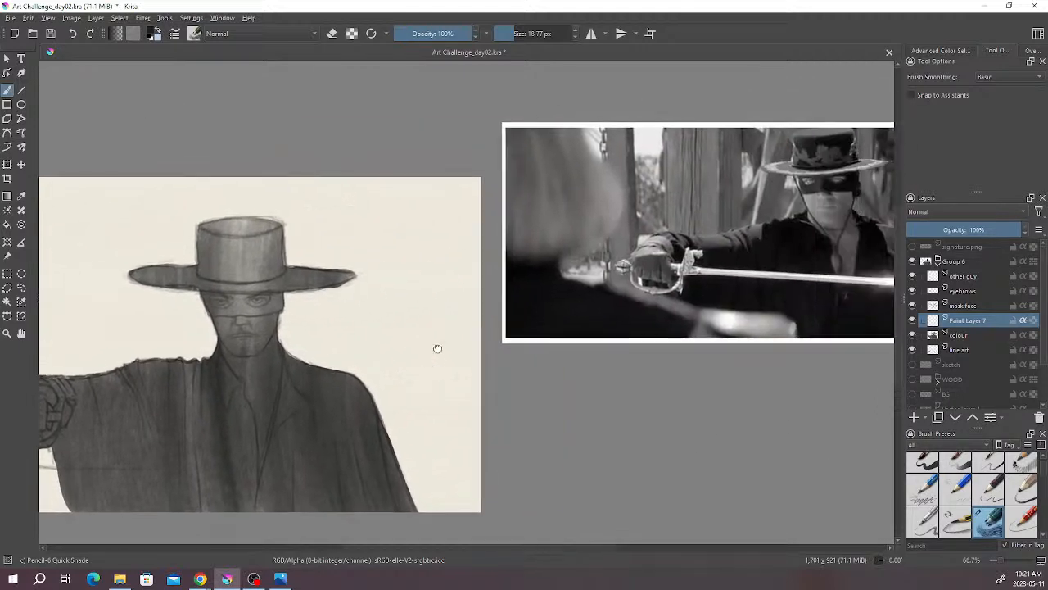
{"action": "left_click_drag", "start_coordinate": [878, 302], "coordinate": [742, 302]}
{"action": "scroll", "coordinate": [613, 232], "scroll_direction": "up", "scroll_amount": 5}
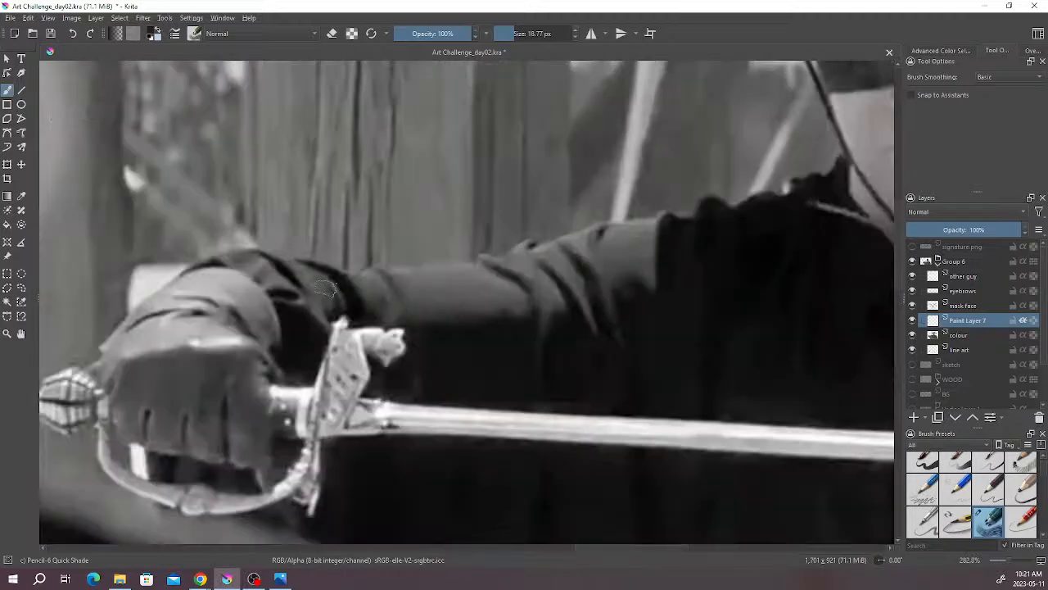
{"action": "scroll", "coordinate": [541, 254], "scroll_direction": "down", "scroll_amount": 2}
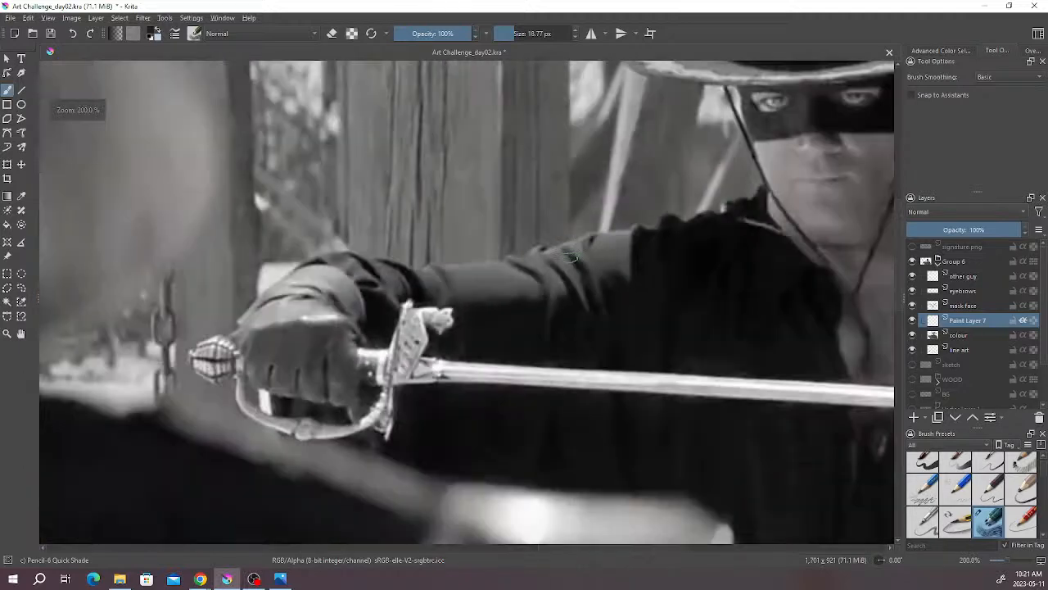
{"action": "scroll", "coordinate": [637, 273], "scroll_direction": "down", "scroll_amount": 1}
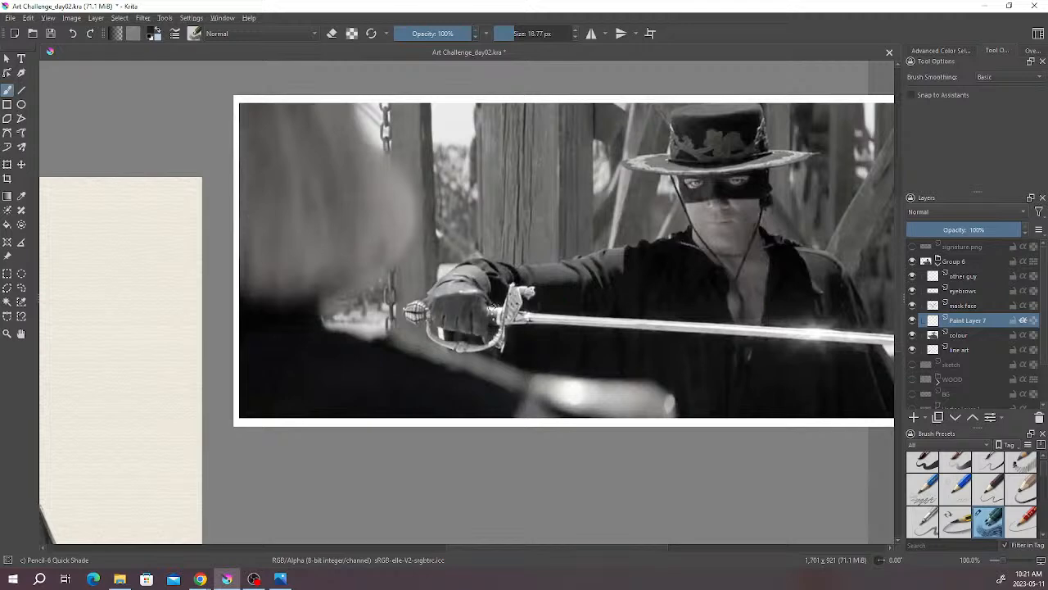
{"action": "left_click_drag", "start_coordinate": [379, 321], "coordinate": [685, 243]}
{"action": "scroll", "coordinate": [685, 243], "scroll_direction": "down", "scroll_amount": 1}
{"action": "left_click_drag", "start_coordinate": [410, 285], "coordinate": [648, 242]}
{"action": "scroll", "coordinate": [647, 242], "scroll_direction": "up", "scroll_amount": 1}
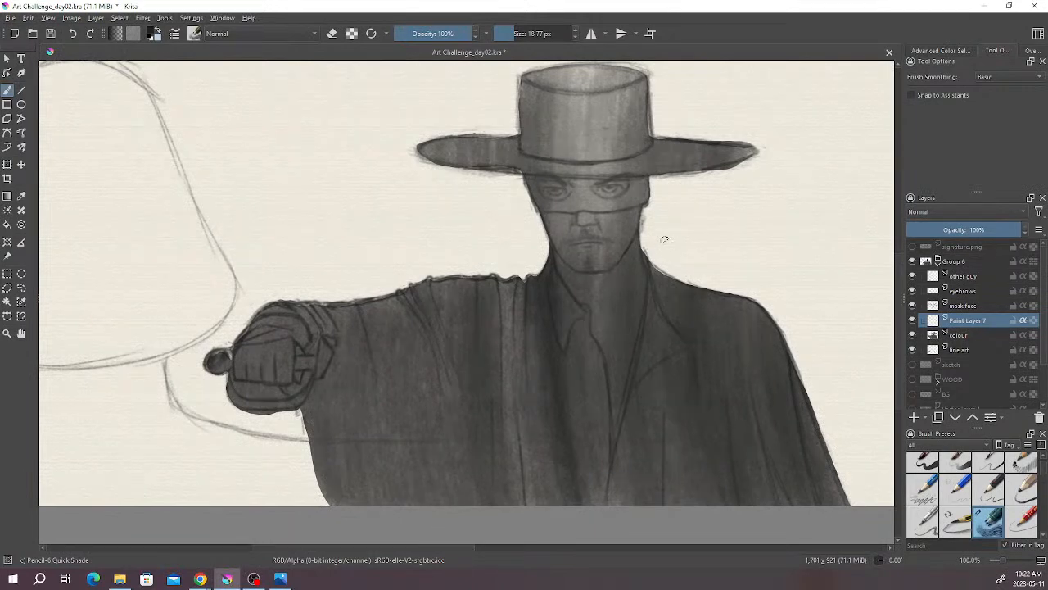
- Try a light grey highlight on the upper sleeve near the shoulder with a 93.92 px brush
{"action": "left_click_drag", "start_coordinate": [512, 33], "coordinate": [528, 33]}
{"action": "right_click", "coordinate": [524, 296]}
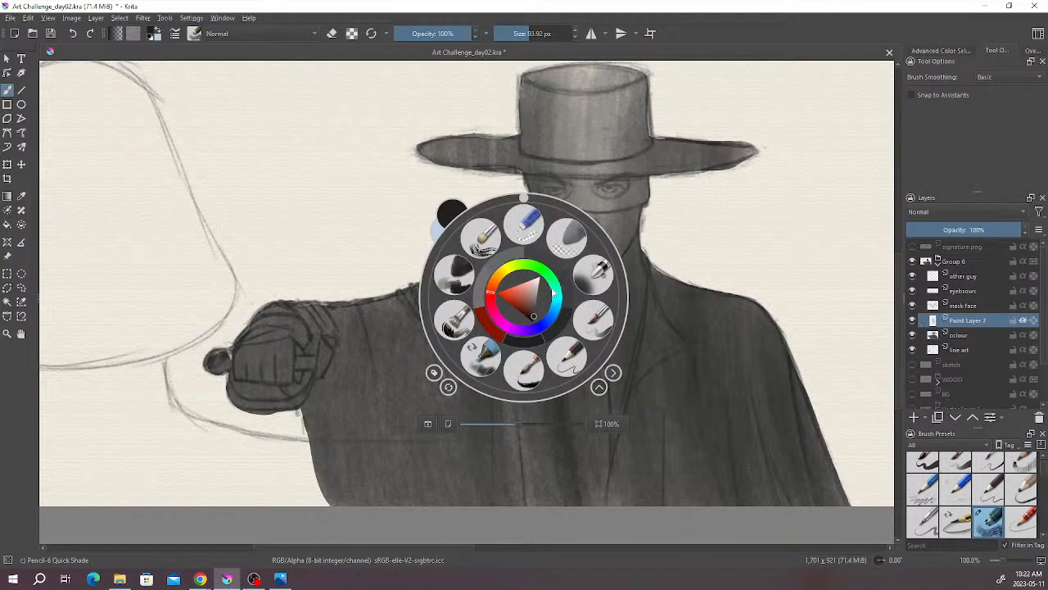
{"action": "left_click", "coordinate": [540, 293]}
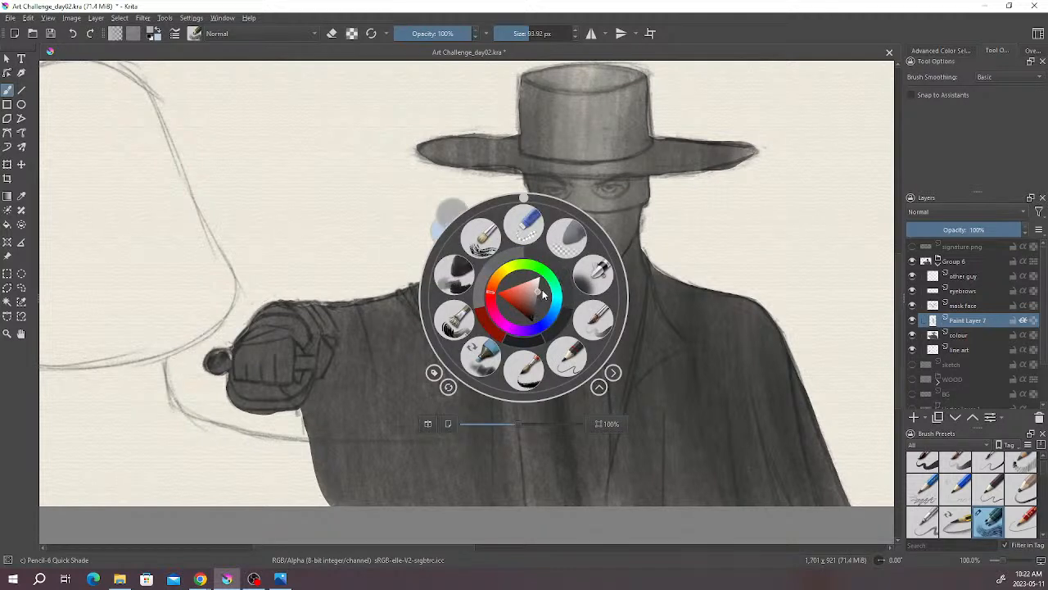
{"action": "left_click", "coordinate": [543, 284]}
{"action": "left_click", "coordinate": [661, 190]}
{"action": "mouse_move", "coordinate": [460, 269]}
{"action": "left_mouse_down"}
{"action": "mouse_move", "coordinate": [474, 326]}
{"action": "mouse_move", "coordinate": [463, 291]}
{"action": "left_mouse_up"}
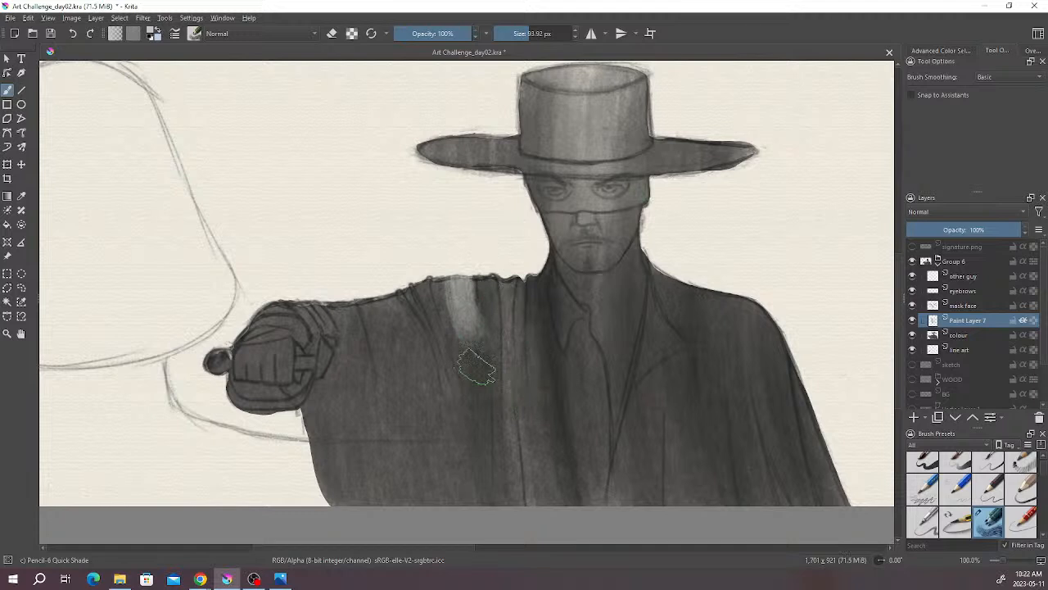
{"action": "mouse_move", "coordinate": [437, 275]}
{"action": "left_mouse_down"}
{"action": "mouse_move", "coordinate": [454, 342]}
{"action": "mouse_move", "coordinate": [443, 332]}
{"action": "mouse_move", "coordinate": [449, 301]}
{"action": "mouse_move", "coordinate": [422, 274]}
{"action": "mouse_move", "coordinate": [441, 343]}
{"action": "left_mouse_up"}
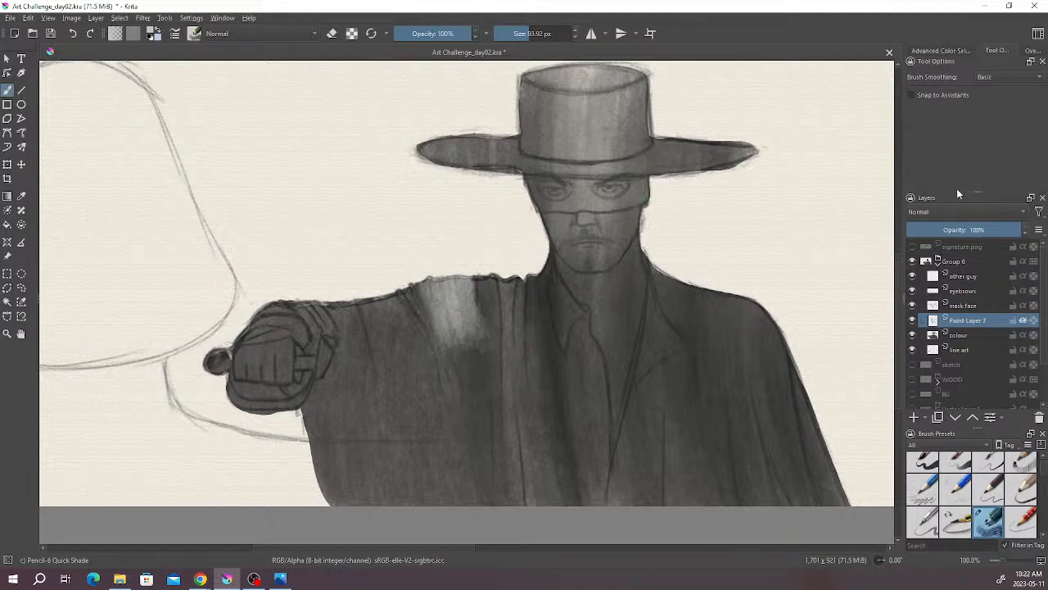
- Try the Overlay, Multiply and Normal blending modes on the highlight layer, testing 65% and 100% layer opacity
{"action": "left_click", "coordinate": [949, 211]}
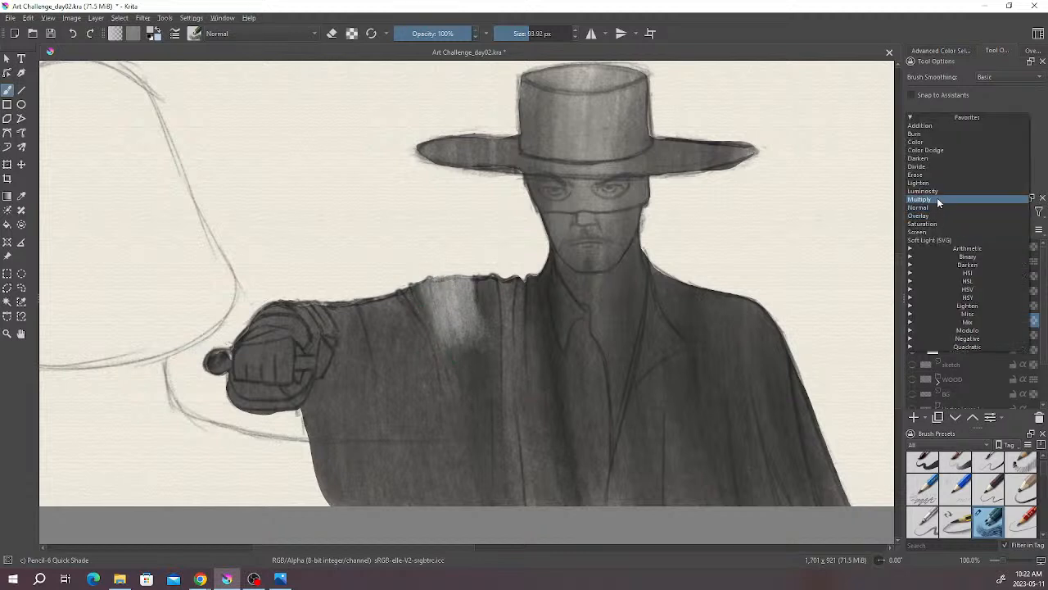
{"action": "left_click", "coordinate": [928, 214]}
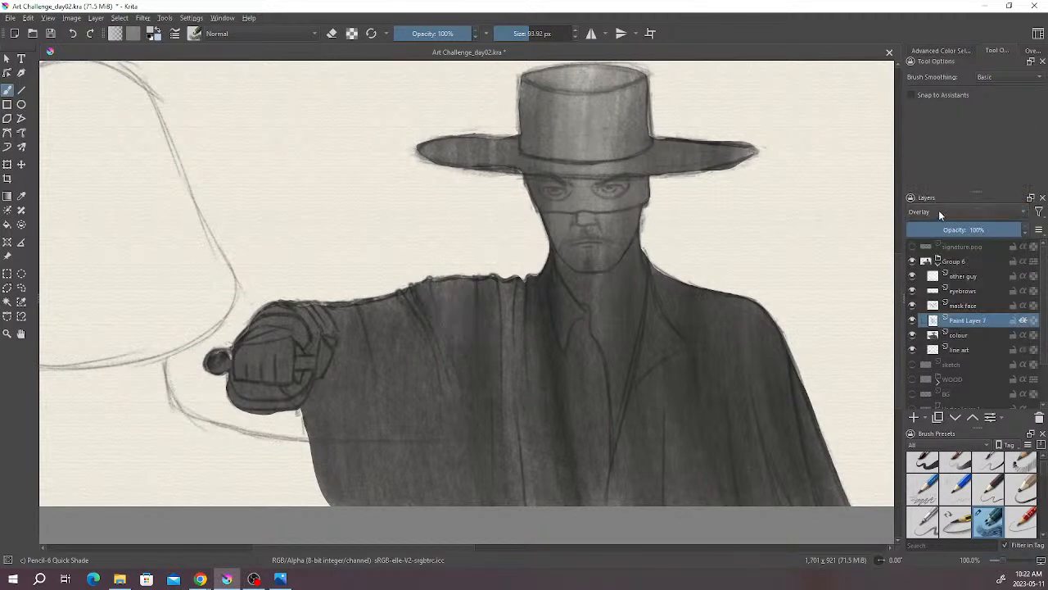
{"action": "left_click", "coordinate": [939, 210]}
{"action": "left_click", "coordinate": [931, 190]}
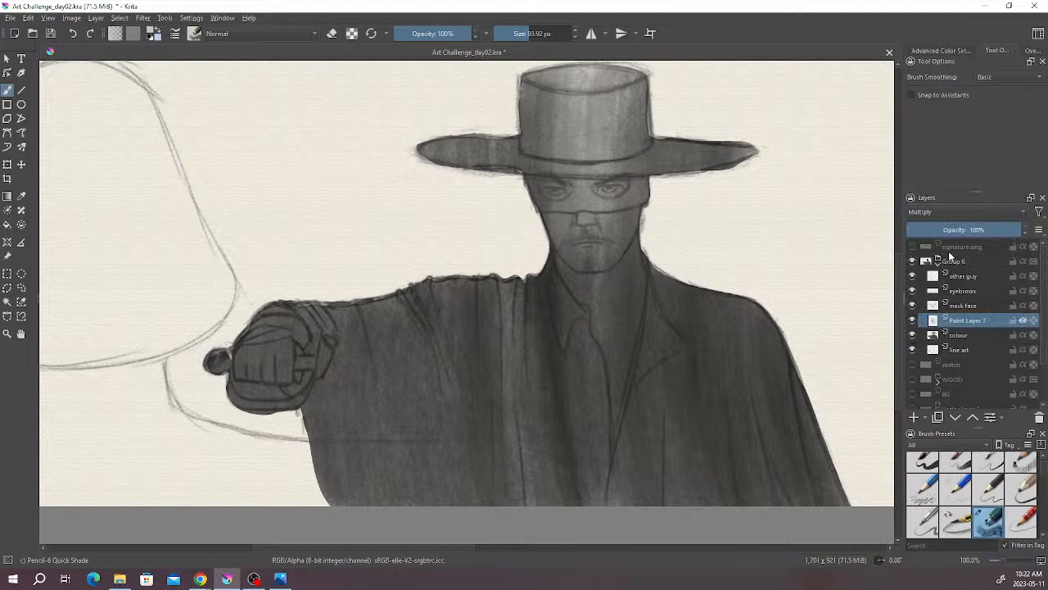
{"action": "left_click", "coordinate": [939, 211]}
{"action": "left_click", "coordinate": [927, 214]}
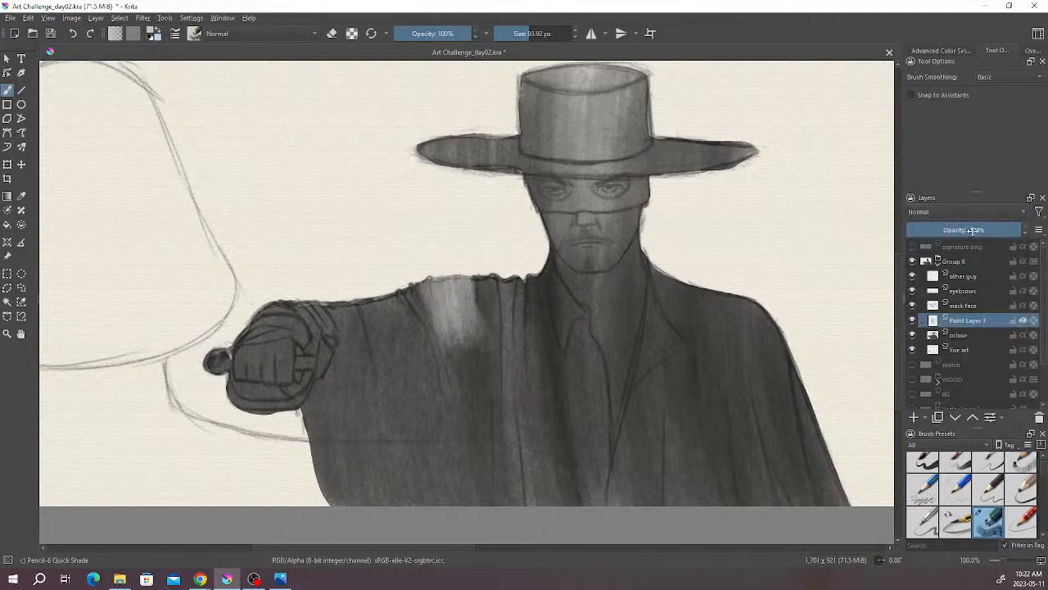
{"action": "left_click_drag", "start_coordinate": [1007, 230], "coordinate": [985, 230]}
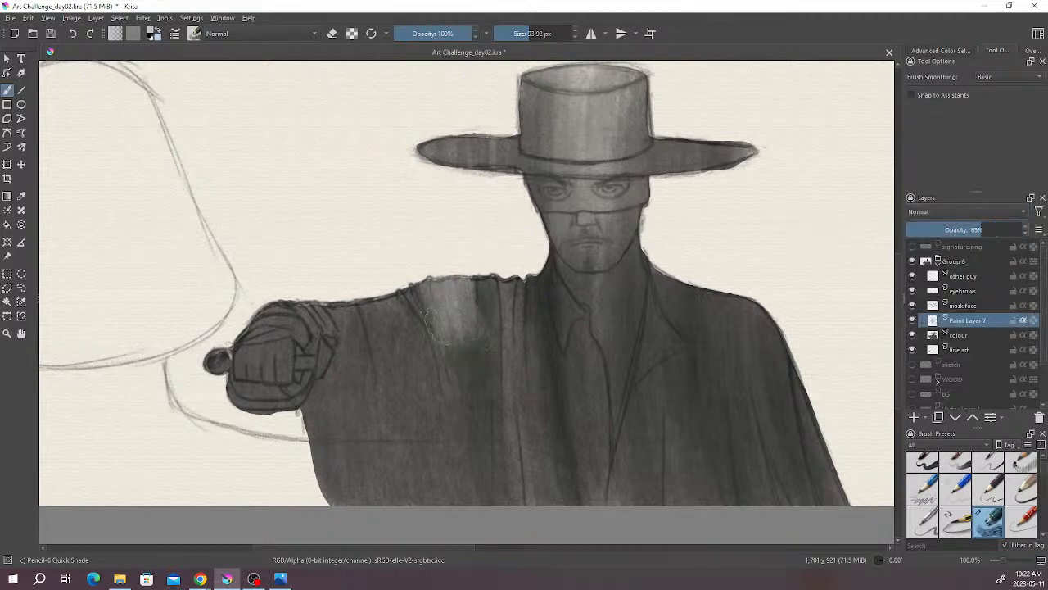
{"action": "left_click", "coordinate": [935, 211]}
{"action": "left_click", "coordinate": [930, 216]}
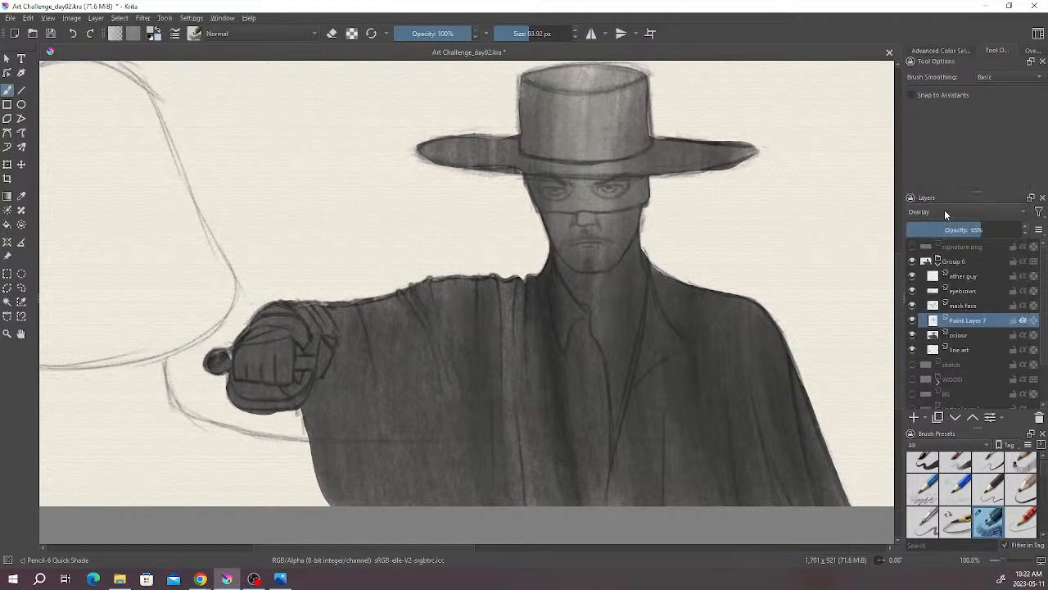
{"action": "left_click_drag", "start_coordinate": [986, 230], "coordinate": [1042, 231]}
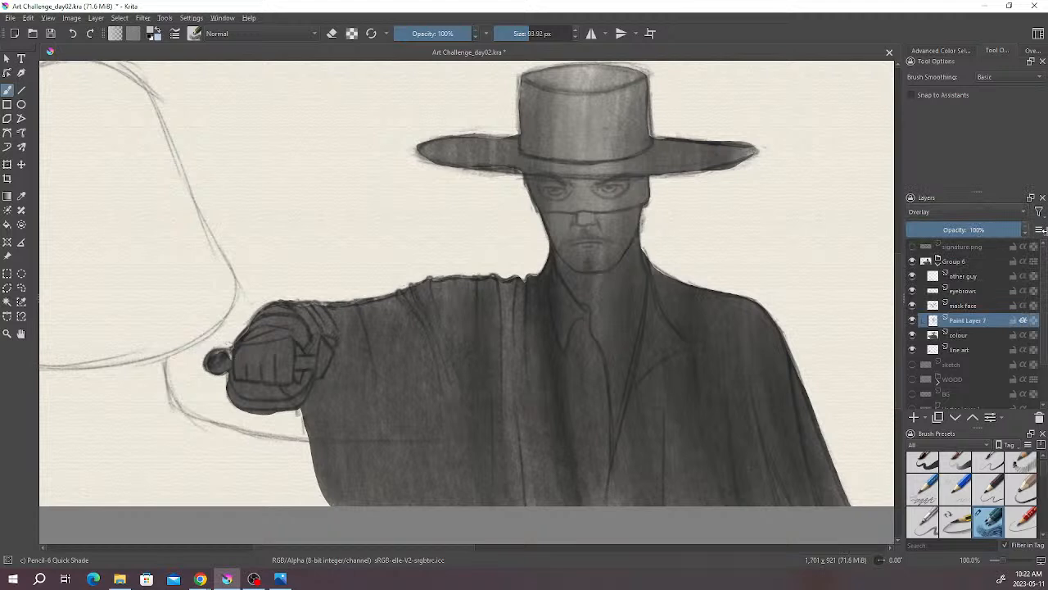
- Paint over the sleeve highlight in a lighter near-white tone and set the layer's blending mode to Normal
{"action": "right_click", "coordinate": [483, 307]}
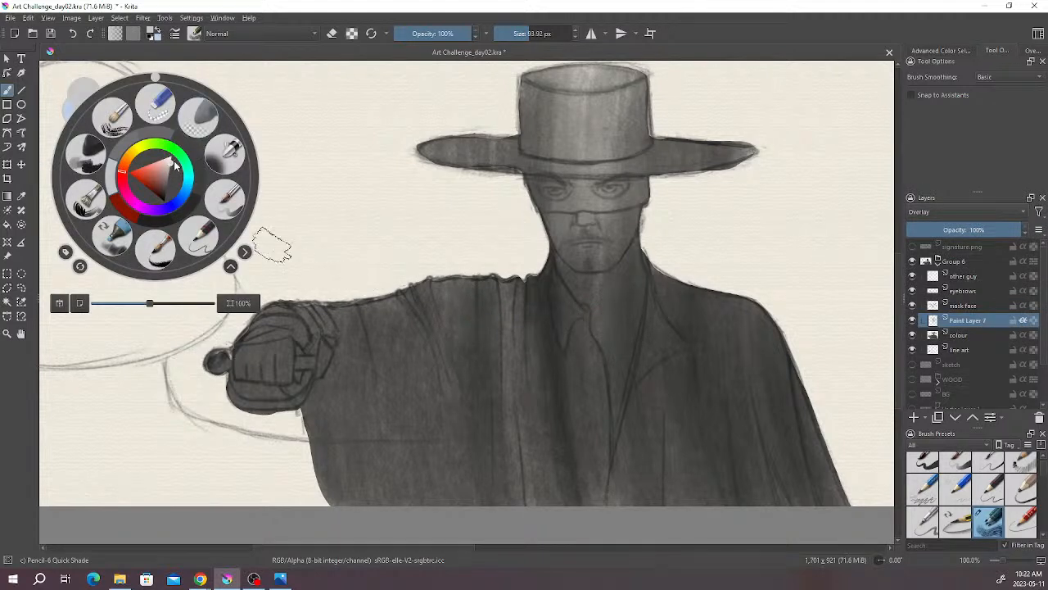
{"action": "left_click", "coordinate": [430, 237]}
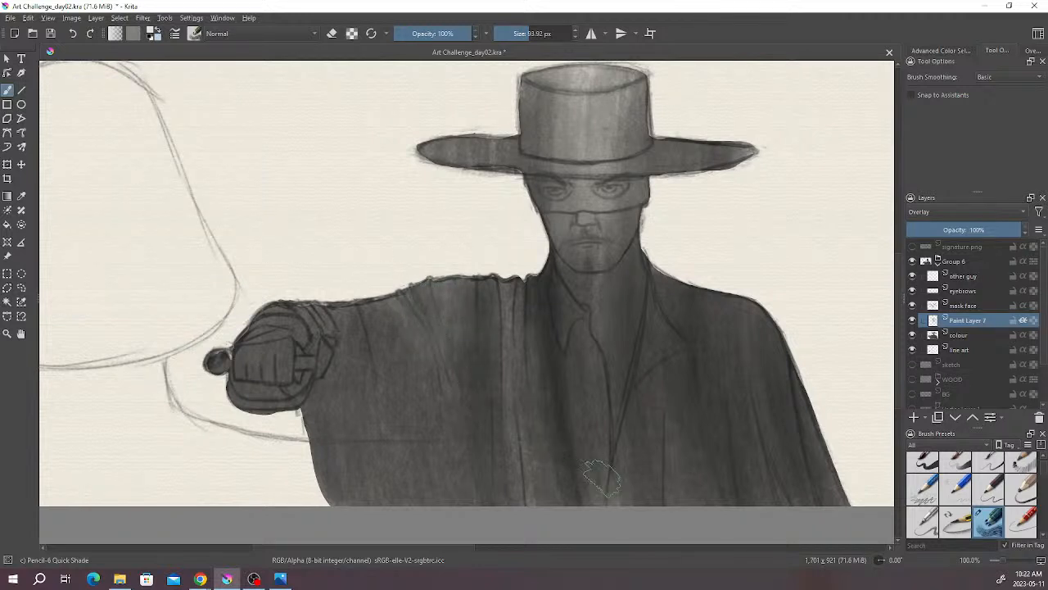
{"action": "left_click", "coordinate": [957, 213]}
{"action": "left_click", "coordinate": [926, 201]}
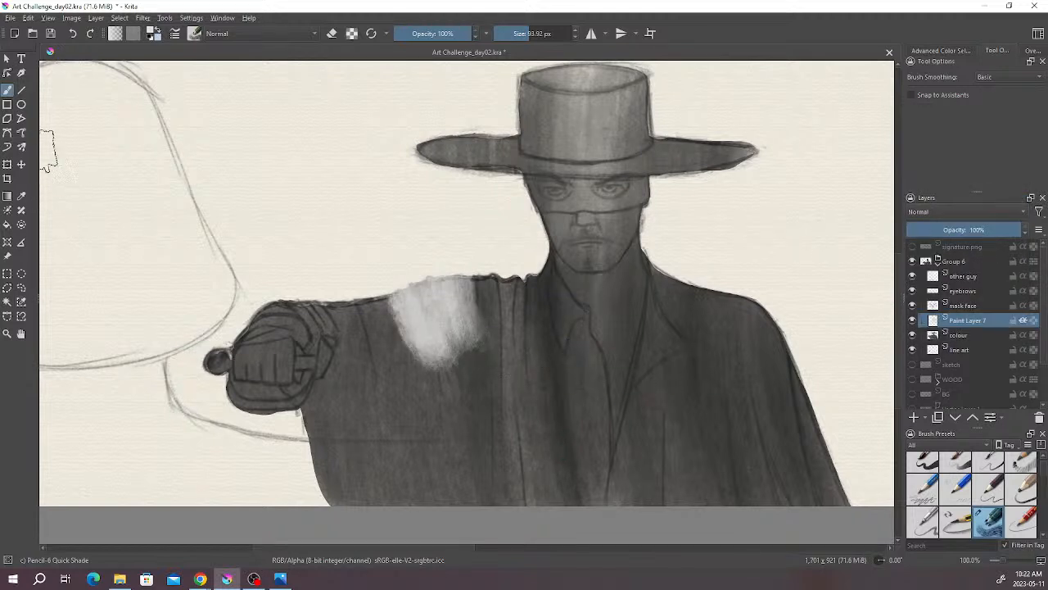
- Delete the trial highlight from the sleeve using a rectangular selection, clear the selection and return to the brush
{"action": "left_click", "coordinate": [7, 273]}
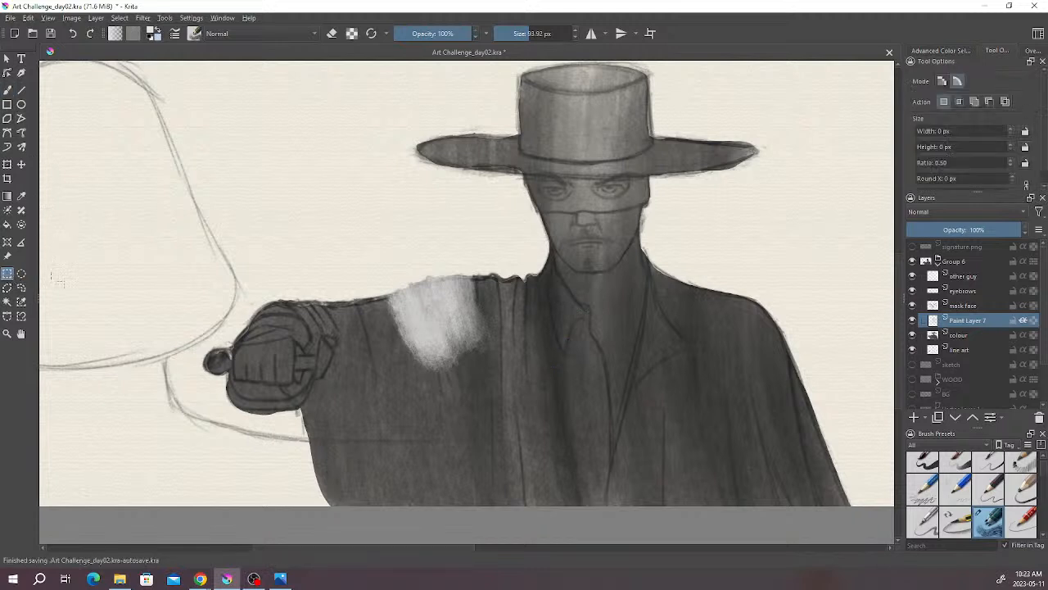
{"action": "left_click_drag", "start_coordinate": [323, 242], "coordinate": [527, 384]}
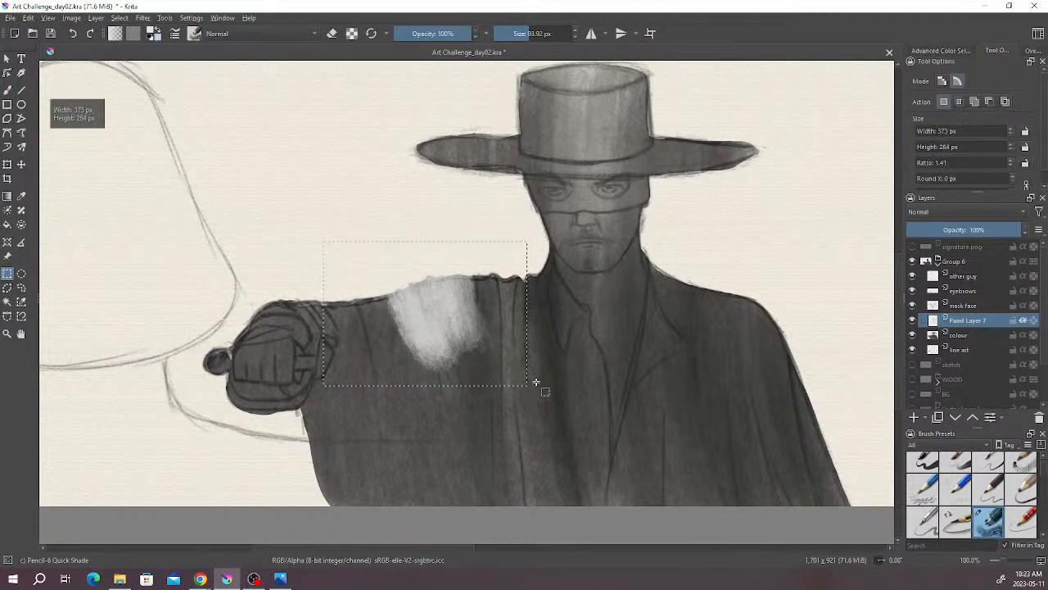
{"action": "key", "text": "Delete"}
{"action": "left_click", "coordinate": [104, 167]}
{"action": "left_click", "coordinate": [8, 90]}
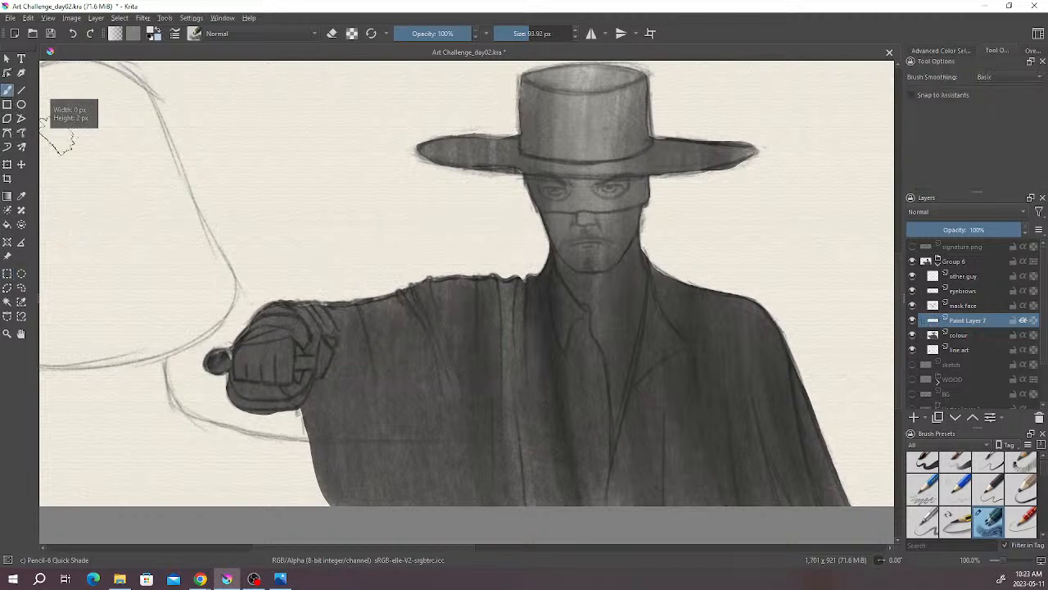
- Make a freehand selection with a jagged lower edge along the top of the outstretched sleeve, from shoulder to cuff
{"action": "mouse_move", "coordinate": [336, 236]}
{"action": "left_mouse_down"}
{"action": "mouse_move", "coordinate": [342, 227]}
{"action": "mouse_move", "coordinate": [339, 247]}
{"action": "left_mouse_up"}
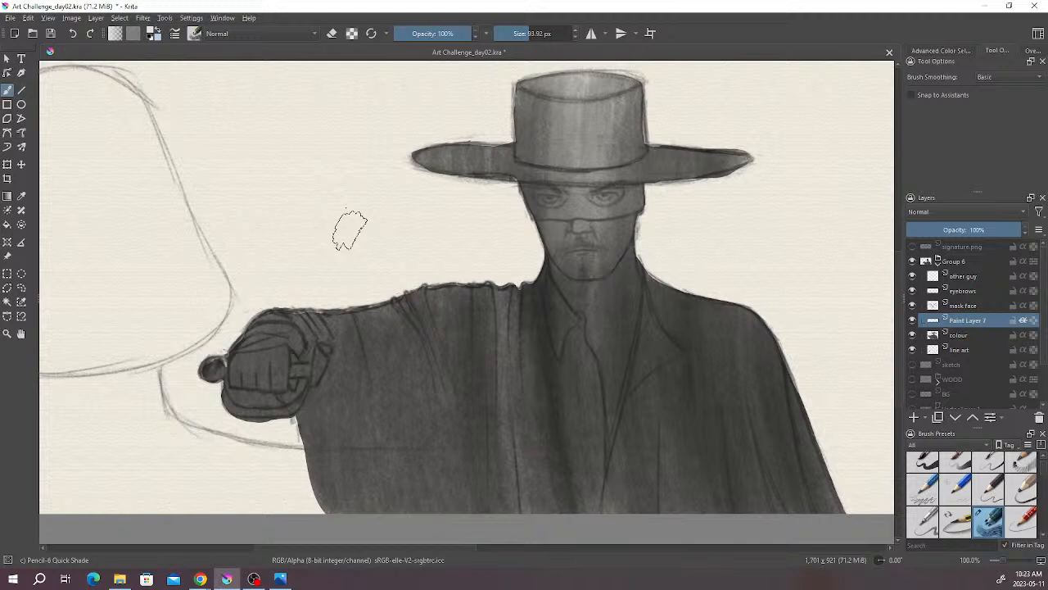
{"action": "left_click", "coordinate": [21, 288]}
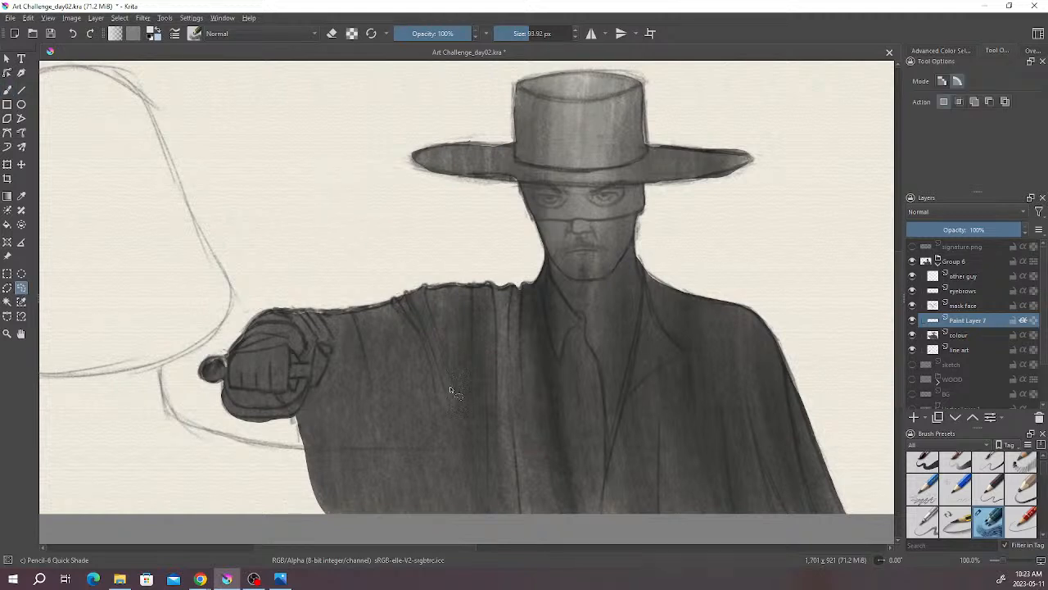
{"action": "mouse_move", "coordinate": [489, 288]}
{"action": "left_mouse_down"}
{"action": "mouse_move", "coordinate": [496, 327]}
{"action": "mouse_move", "coordinate": [474, 327]}
{"action": "mouse_move", "coordinate": [470, 341]}
{"action": "mouse_move", "coordinate": [458, 330]}
{"action": "mouse_move", "coordinate": [449, 348]}
{"action": "mouse_move", "coordinate": [431, 330]}
{"action": "mouse_move", "coordinate": [327, 345]}
{"action": "left_mouse_up"}
{"action": "mouse_move", "coordinate": [344, 315]}
{"action": "left_mouse_down"}
{"action": "mouse_move", "coordinate": [435, 286]}
{"action": "mouse_move", "coordinate": [501, 285]}
{"action": "mouse_move", "coordinate": [493, 280]}
{"action": "left_mouse_up"}
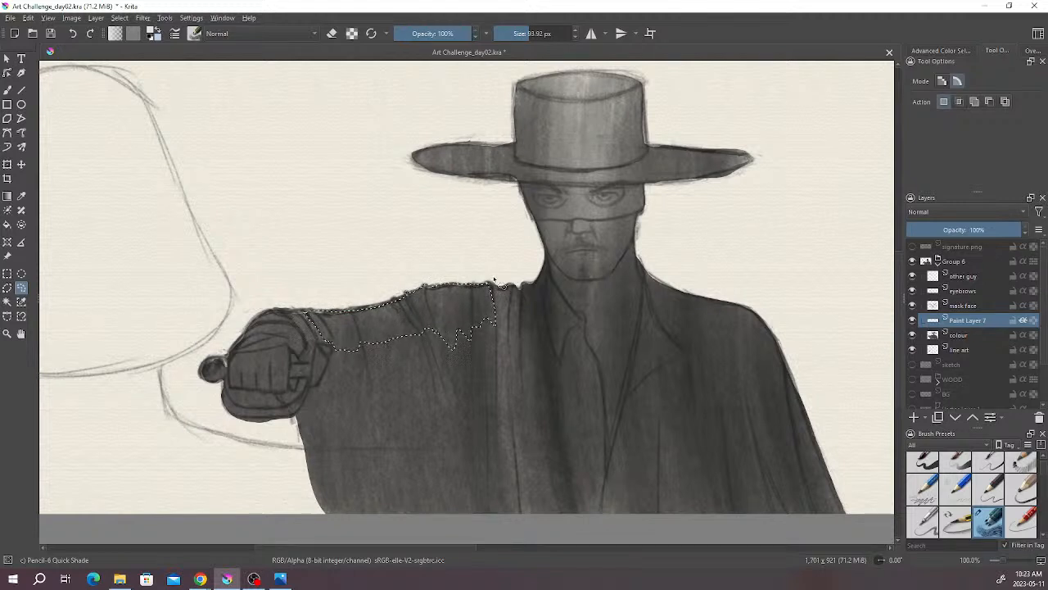
- Fill the selected sleeve area with a light grey highlight using the 93.92 px brush on Paint Layer 7, and clear the selection
{"action": "key", "text": "b"}
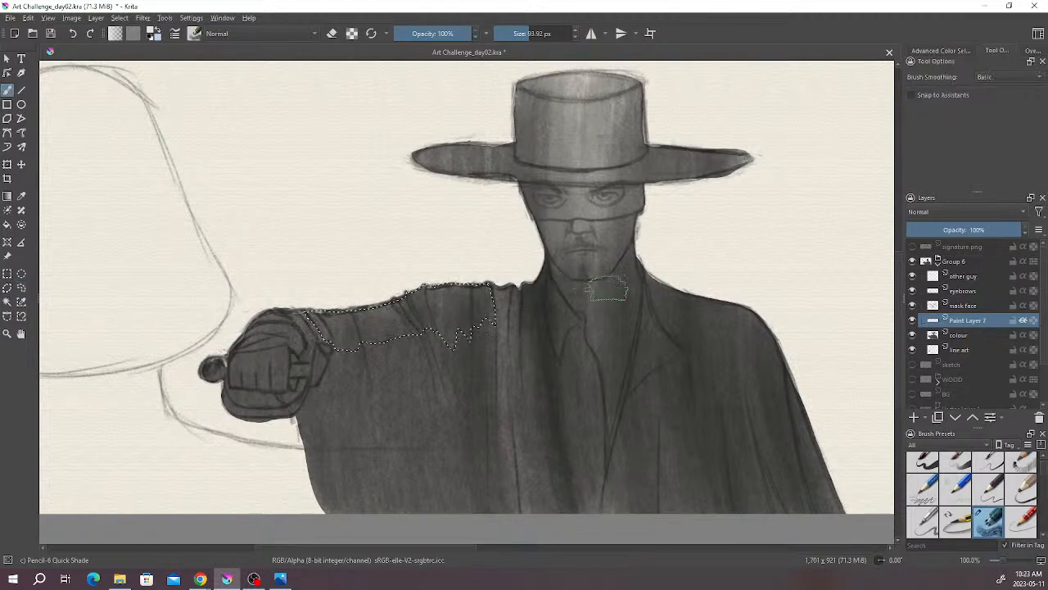
{"action": "right_click", "coordinate": [556, 293]}
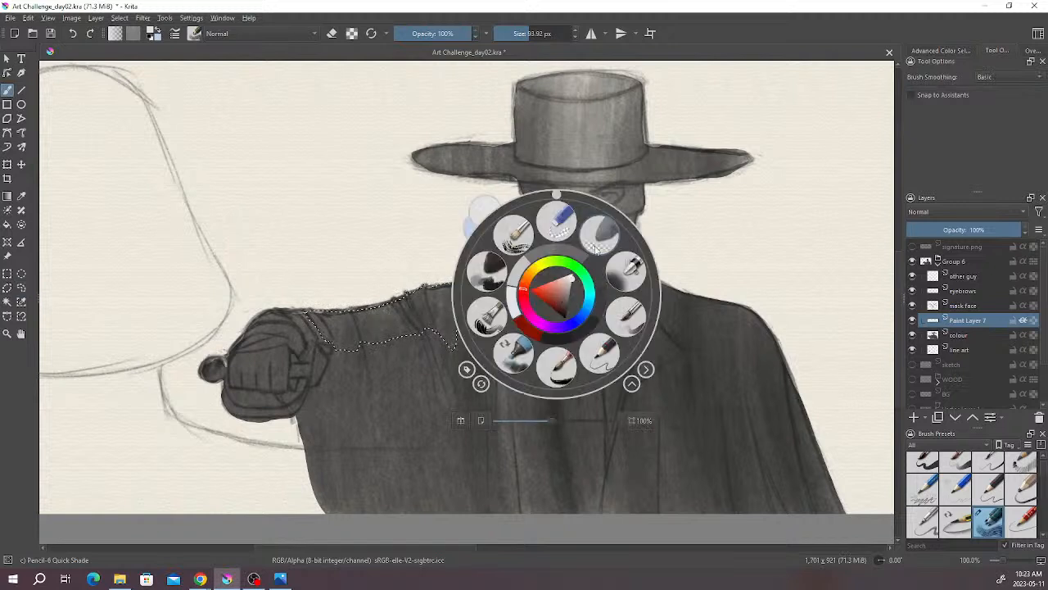
{"action": "left_click", "coordinate": [574, 285]}
{"action": "left_click", "coordinate": [665, 199]}
{"action": "mouse_move", "coordinate": [478, 267]}
{"action": "left_mouse_down"}
{"action": "mouse_move", "coordinate": [487, 353]}
{"action": "mouse_move", "coordinate": [459, 257]}
{"action": "mouse_move", "coordinate": [451, 274]}
{"action": "mouse_move", "coordinate": [476, 390]}
{"action": "mouse_move", "coordinate": [421, 266]}
{"action": "mouse_move", "coordinate": [432, 385]}
{"action": "mouse_move", "coordinate": [389, 285]}
{"action": "mouse_move", "coordinate": [370, 279]}
{"action": "mouse_move", "coordinate": [367, 351]}
{"action": "mouse_move", "coordinate": [383, 390]}
{"action": "mouse_move", "coordinate": [321, 288]}
{"action": "mouse_move", "coordinate": [316, 303]}
{"action": "mouse_move", "coordinate": [357, 389]}
{"action": "mouse_move", "coordinate": [333, 304]}
{"action": "mouse_move", "coordinate": [354, 271]}
{"action": "mouse_move", "coordinate": [397, 394]}
{"action": "mouse_move", "coordinate": [411, 275]}
{"action": "mouse_move", "coordinate": [425, 271]}
{"action": "mouse_move", "coordinate": [488, 370]}
{"action": "mouse_move", "coordinate": [491, 332]}
{"action": "left_mouse_up"}
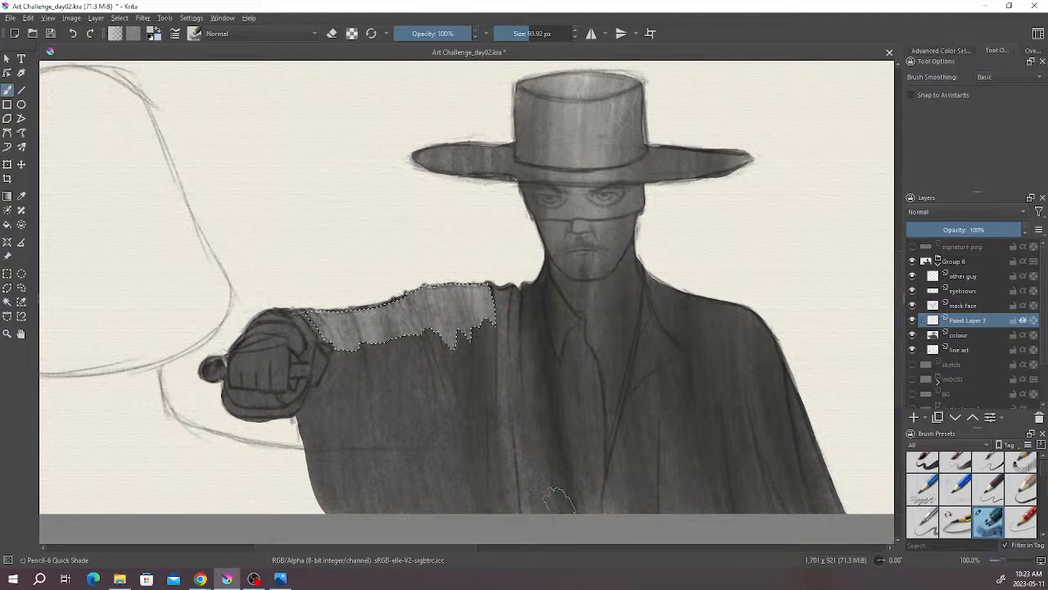
{"action": "left_click", "coordinate": [7, 273]}
{"action": "left_click", "coordinate": [266, 141]}
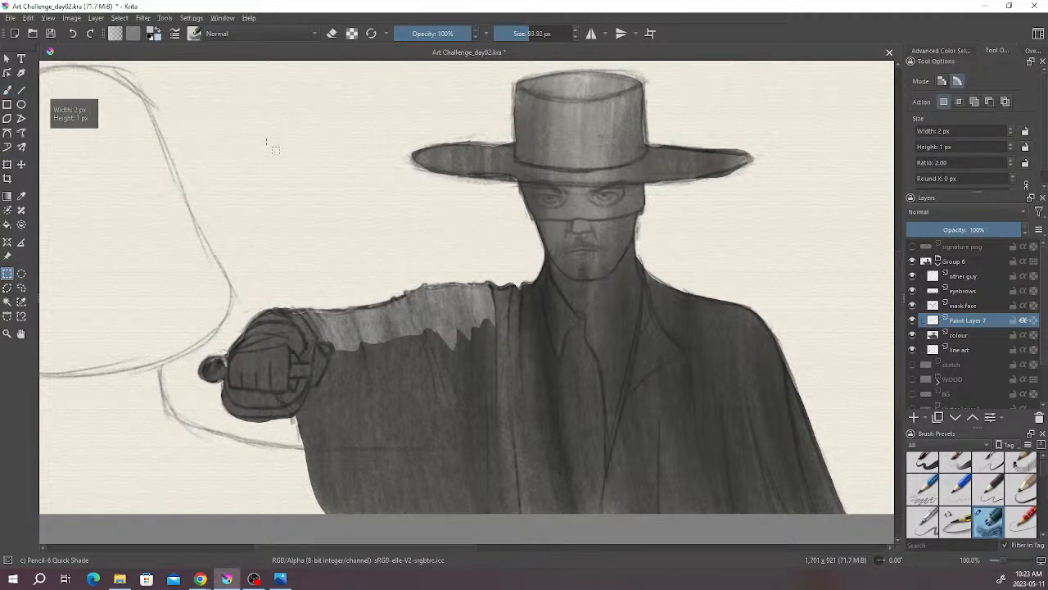
- Darken the colour layer with an HSV adjustment by lowering its lightness almost to the minimum
{"action": "scroll", "coordinate": [520, 217], "scroll_direction": "down", "scroll_amount": 2}
{"action": "left_click_drag", "start_coordinate": [509, 218], "coordinate": [492, 234]}
{"action": "left_click", "coordinate": [975, 335]}
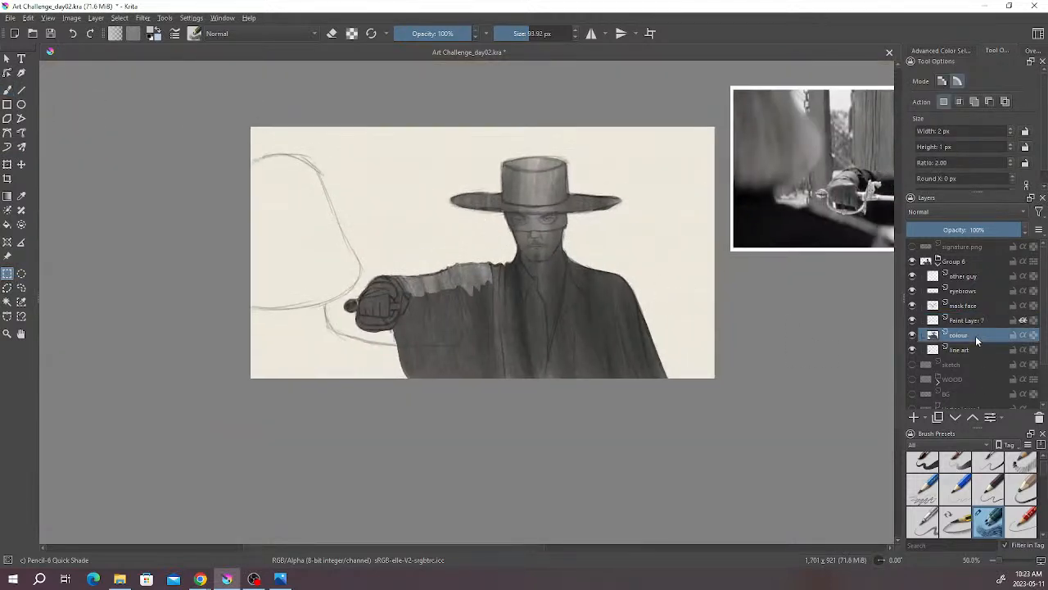
{"action": "left_click", "coordinate": [141, 18]}
{"action": "mouse_move", "coordinate": [170, 52]}
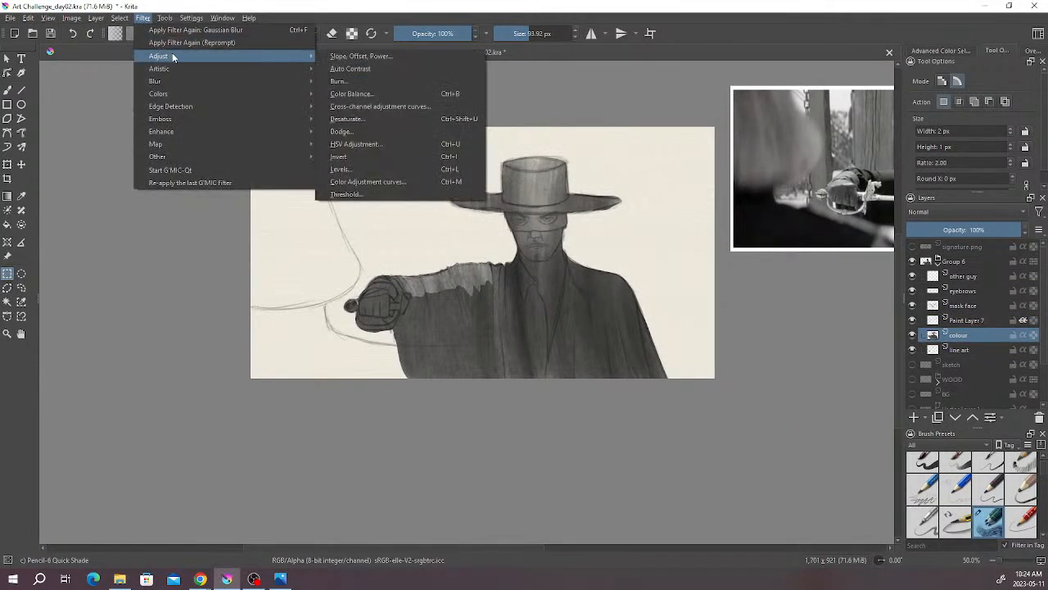
{"action": "left_click", "coordinate": [357, 143]}
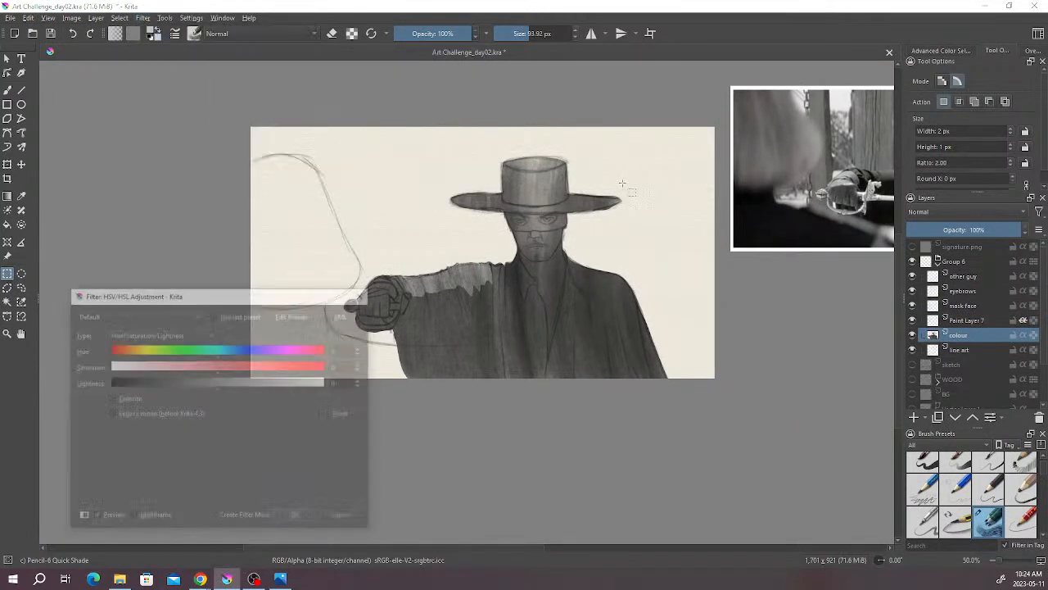
{"action": "left_click_drag", "start_coordinate": [217, 388], "coordinate": [153, 388]}
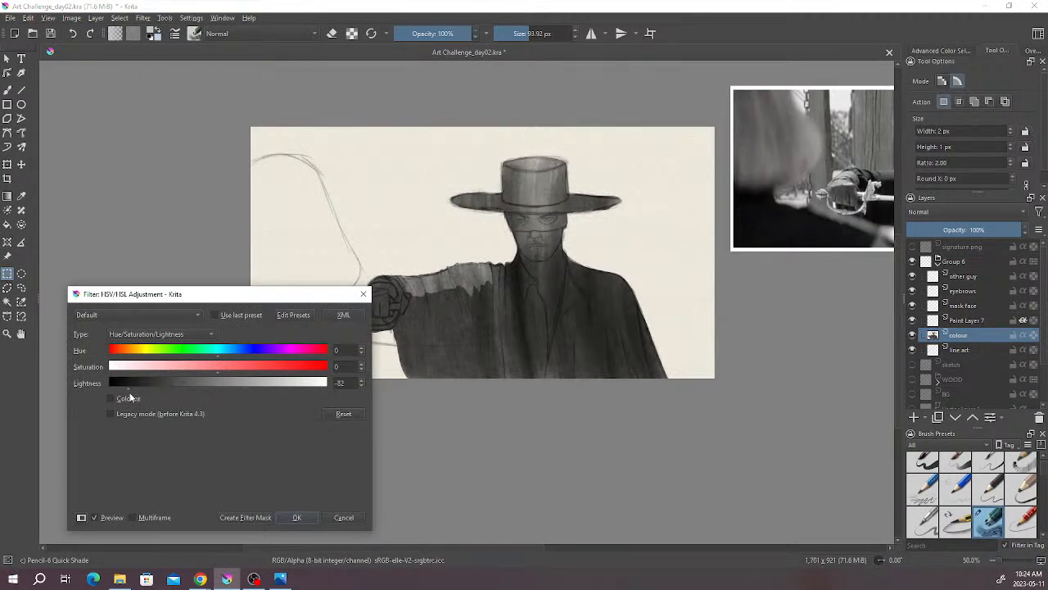
{"action": "left_click_drag", "start_coordinate": [129, 397], "coordinate": [121, 397]}
{"action": "left_click_drag", "start_coordinate": [117, 388], "coordinate": [115, 391]}
{"action": "left_click", "coordinate": [297, 518]}
- Try Overlay on Paint Layer 7, then set its blending mode to Lighten with 87% layer opacity
{"action": "scroll", "coordinate": [523, 336], "scroll_direction": "up", "scroll_amount": 1}
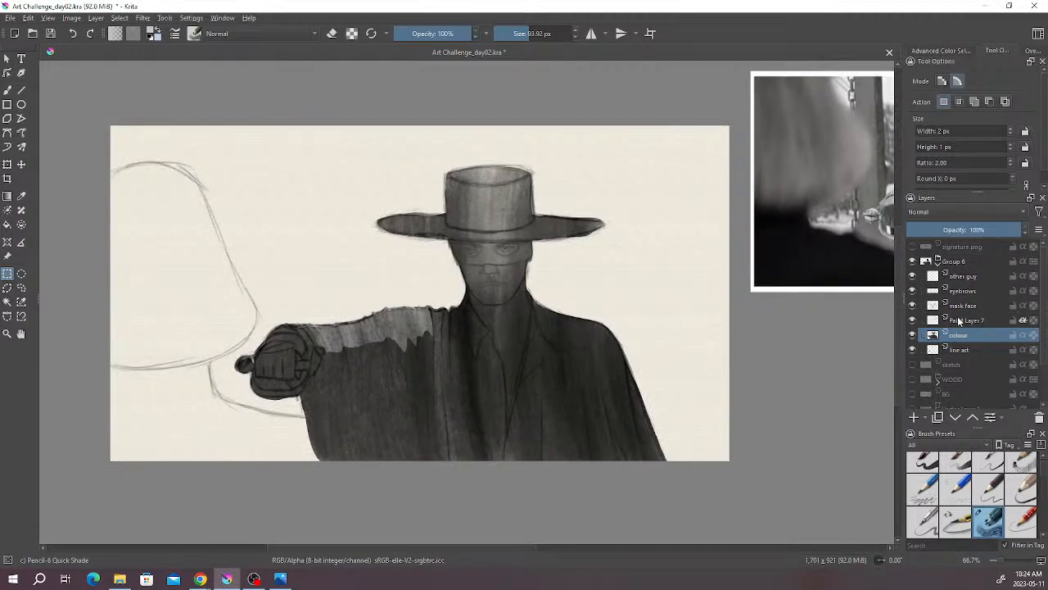
{"action": "left_click", "coordinate": [960, 320]}
{"action": "left_click", "coordinate": [954, 213]}
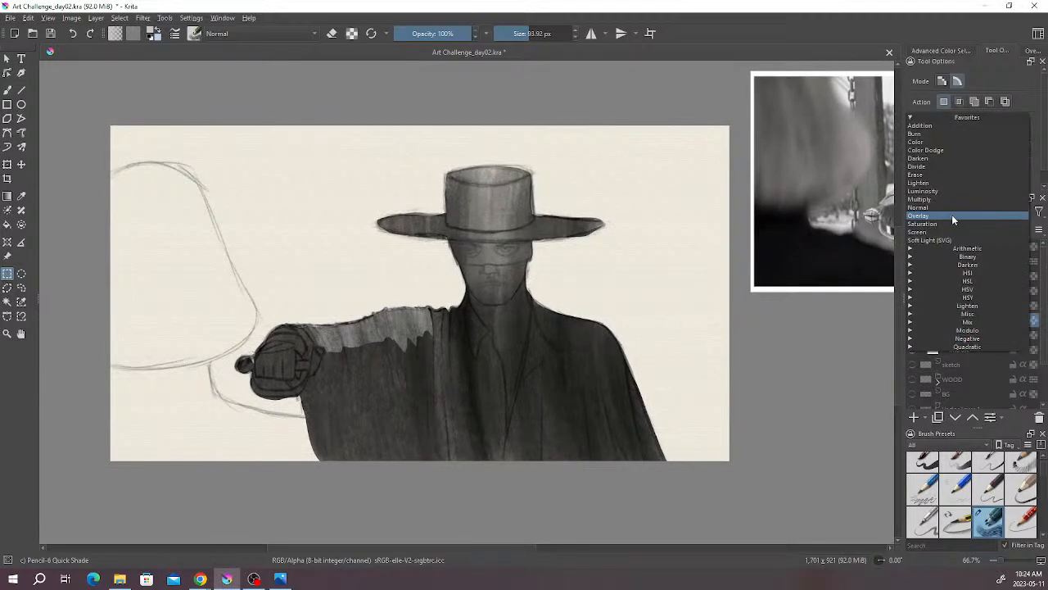
{"action": "left_click", "coordinate": [924, 221]}
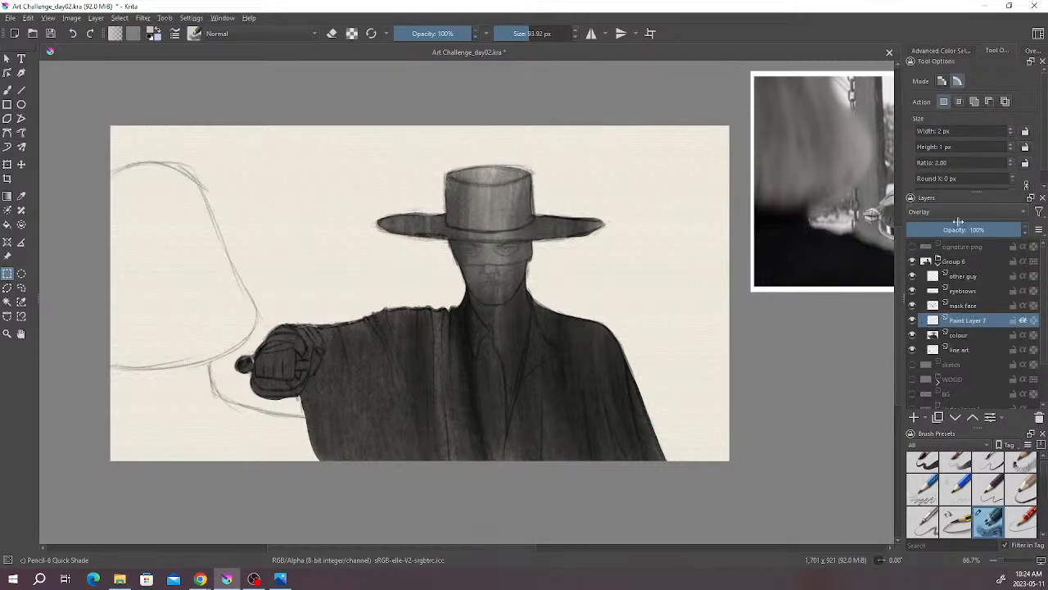
{"action": "left_click", "coordinate": [944, 212]}
{"action": "left_click", "coordinate": [930, 177]}
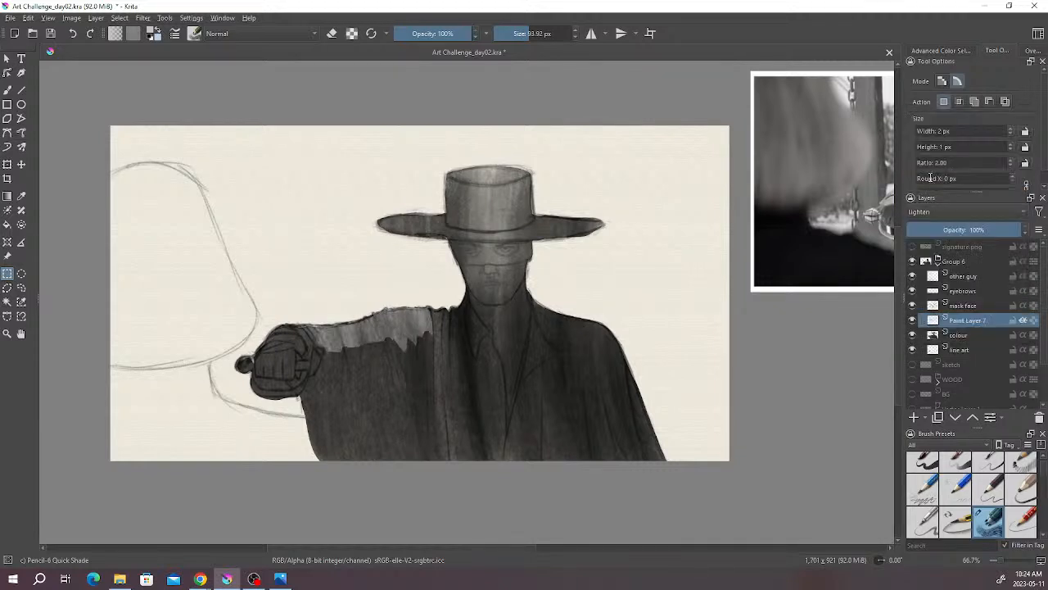
{"action": "mouse_move", "coordinate": [995, 229]}
{"action": "left_mouse_down"}
{"action": "mouse_move", "coordinate": [975, 229]}
{"action": "mouse_move", "coordinate": [1008, 230]}
{"action": "left_mouse_up"}
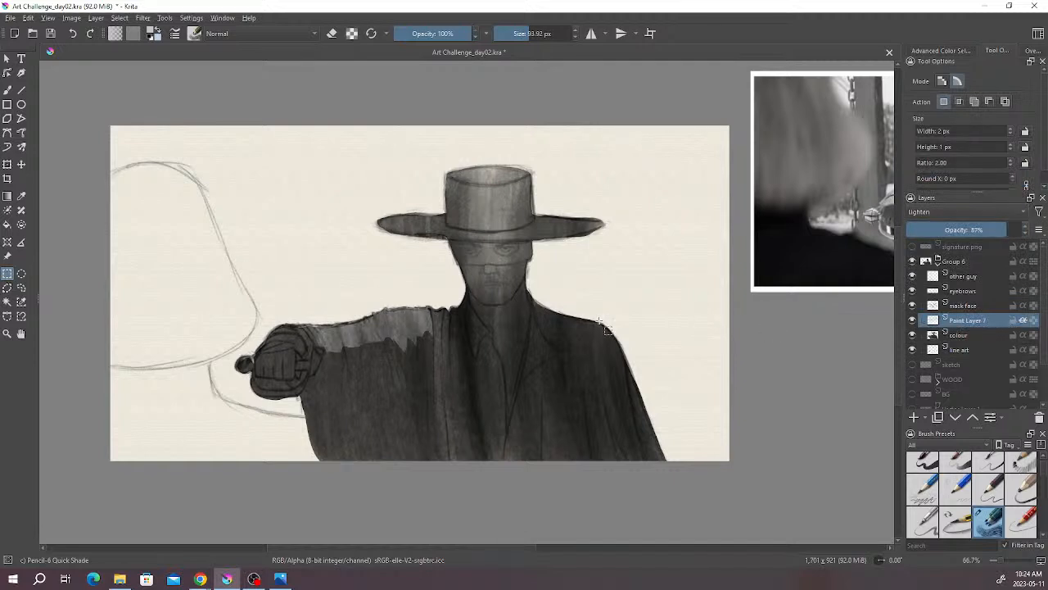
- Select the oval top of the hat crown freehand, paint it light with the 93.92 px brush, and clear the selection
{"action": "left_click_drag", "start_coordinate": [583, 324], "coordinate": [572, 298]}
{"action": "key", "text": "b"}
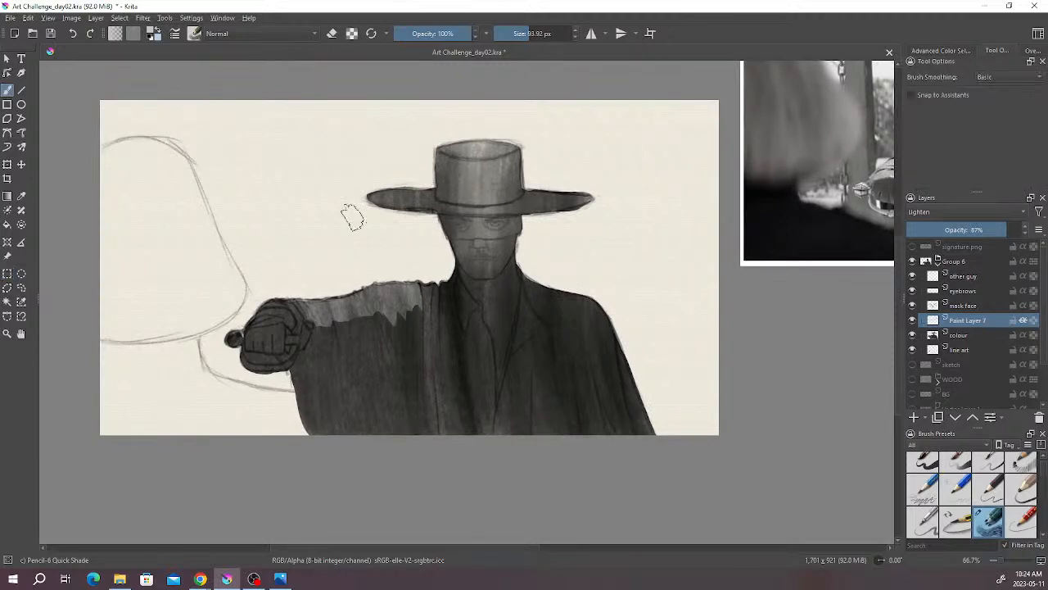
{"action": "left_click_drag", "start_coordinate": [516, 205], "coordinate": [434, 220]}
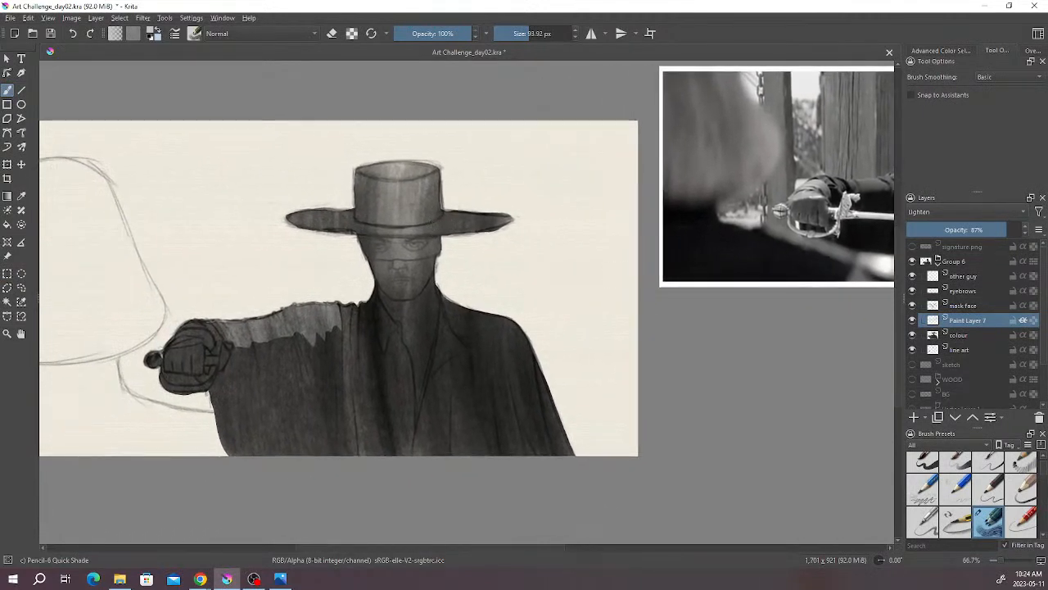
{"action": "left_click", "coordinate": [21, 287]}
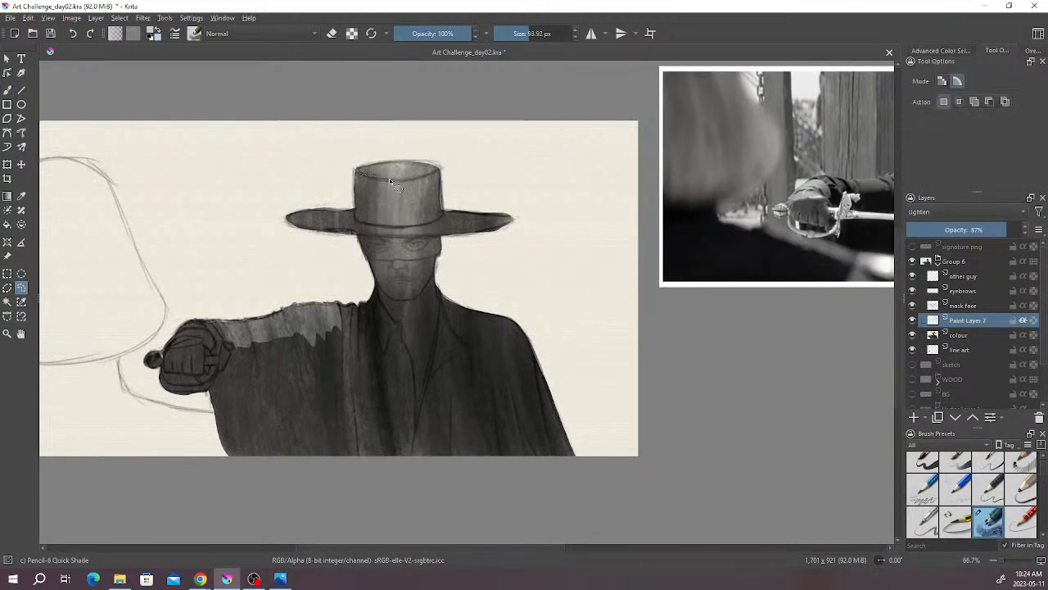
{"action": "mouse_move", "coordinate": [361, 170]}
{"action": "left_mouse_down"}
{"action": "mouse_move", "coordinate": [438, 168]}
{"action": "mouse_move", "coordinate": [360, 172]}
{"action": "left_mouse_up"}
{"action": "key", "text": "b"}
{"action": "mouse_move", "coordinate": [426, 165]}
{"action": "left_mouse_down"}
{"action": "mouse_move", "coordinate": [370, 199]}
{"action": "mouse_move", "coordinate": [389, 154]}
{"action": "mouse_move", "coordinate": [348, 176]}
{"action": "mouse_move", "coordinate": [387, 154]}
{"action": "mouse_move", "coordinate": [427, 172]}
{"action": "left_mouse_up"}
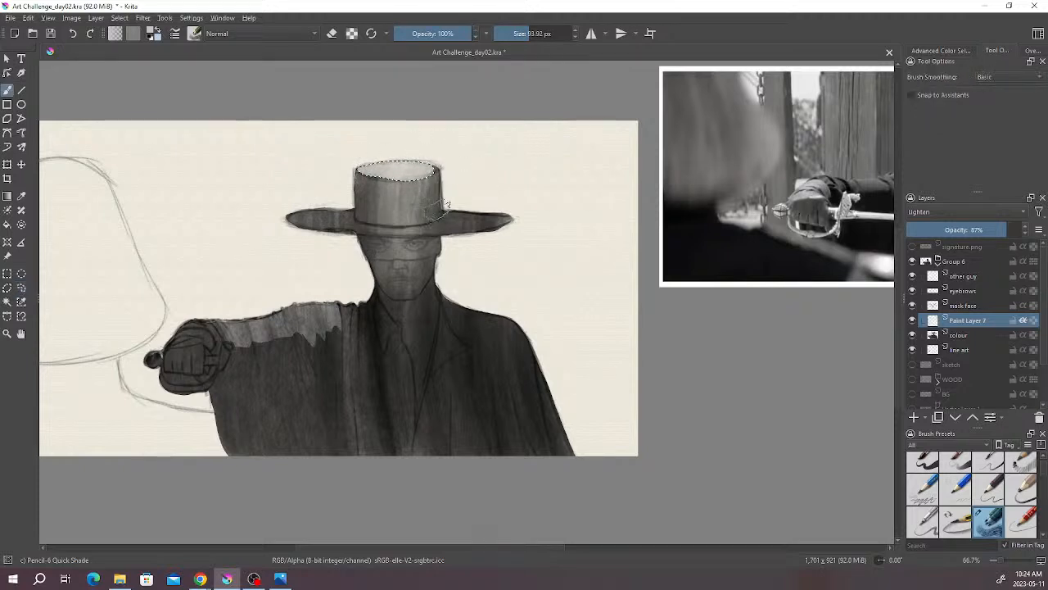
{"action": "key", "text": "ctrl+r"}
{"action": "left_click", "coordinate": [135, 197]}
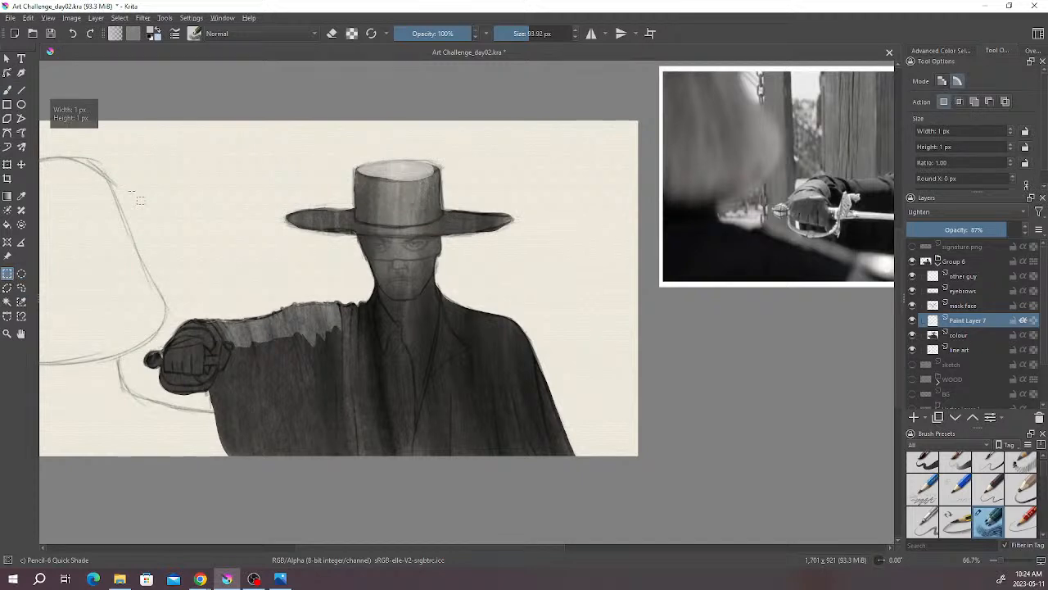
- Paint a light highlight along the hat brim with the brush at 45.37 px and 80% opacity
{"action": "scroll", "coordinate": [425, 199], "scroll_direction": "down", "scroll_amount": 1}
{"action": "left_click_drag", "start_coordinate": [475, 213], "coordinate": [475, 219]}
{"action": "key", "text": "b"}
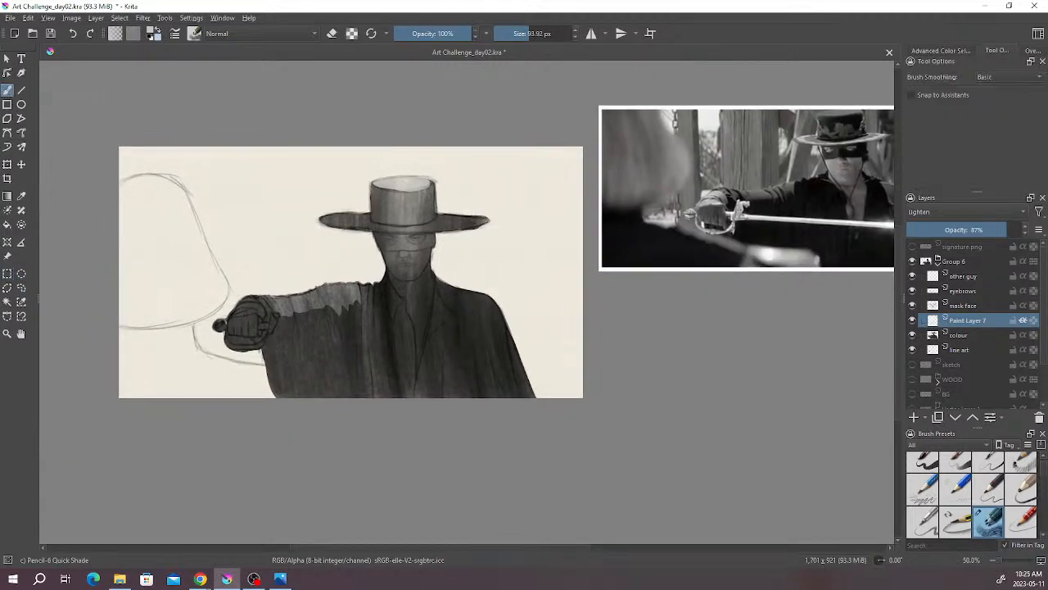
{"action": "left_click_drag", "start_coordinate": [546, 39], "coordinate": [517, 38]}
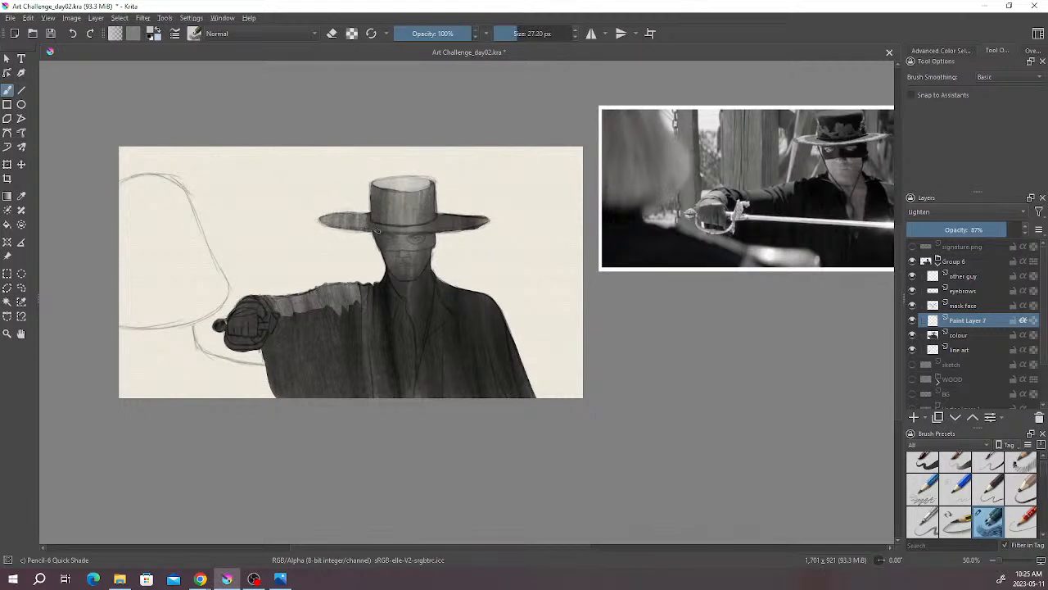
{"action": "left_click", "coordinate": [456, 35]}
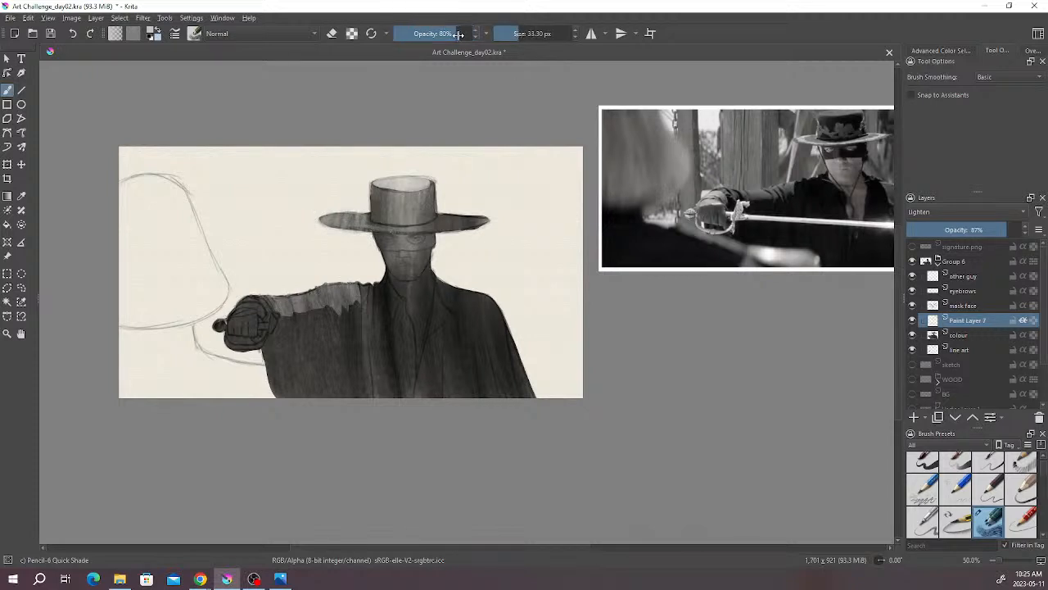
{"action": "left_click", "coordinate": [522, 35]}
{"action": "mouse_move", "coordinate": [378, 223]}
{"action": "left_mouse_down"}
{"action": "mouse_move", "coordinate": [449, 217]}
{"action": "mouse_move", "coordinate": [448, 231]}
{"action": "mouse_move", "coordinate": [487, 215]}
{"action": "left_mouse_up"}
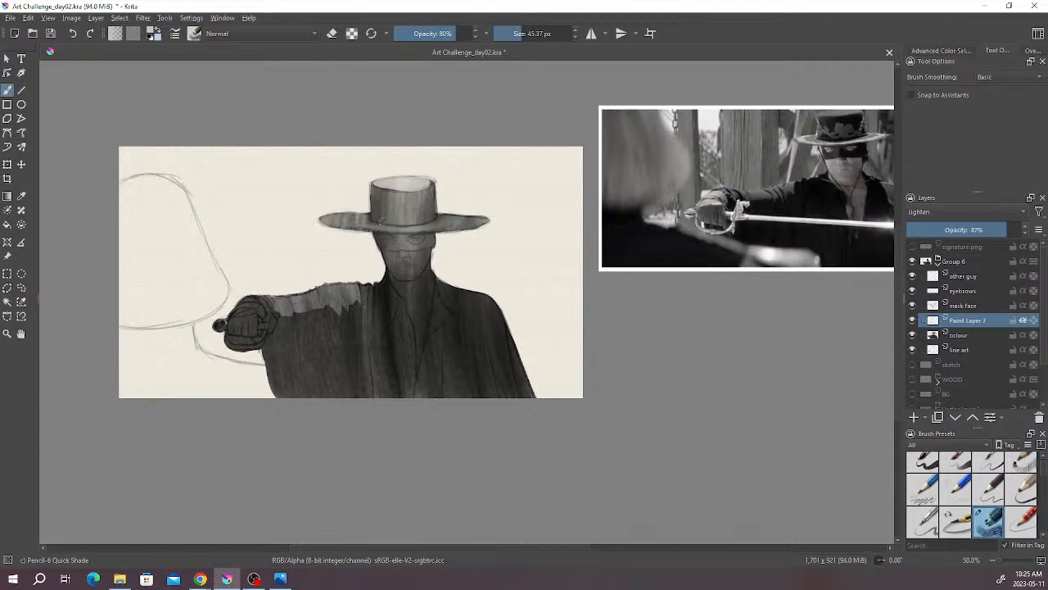
{"action": "left_click_drag", "start_coordinate": [421, 264], "coordinate": [429, 254]}
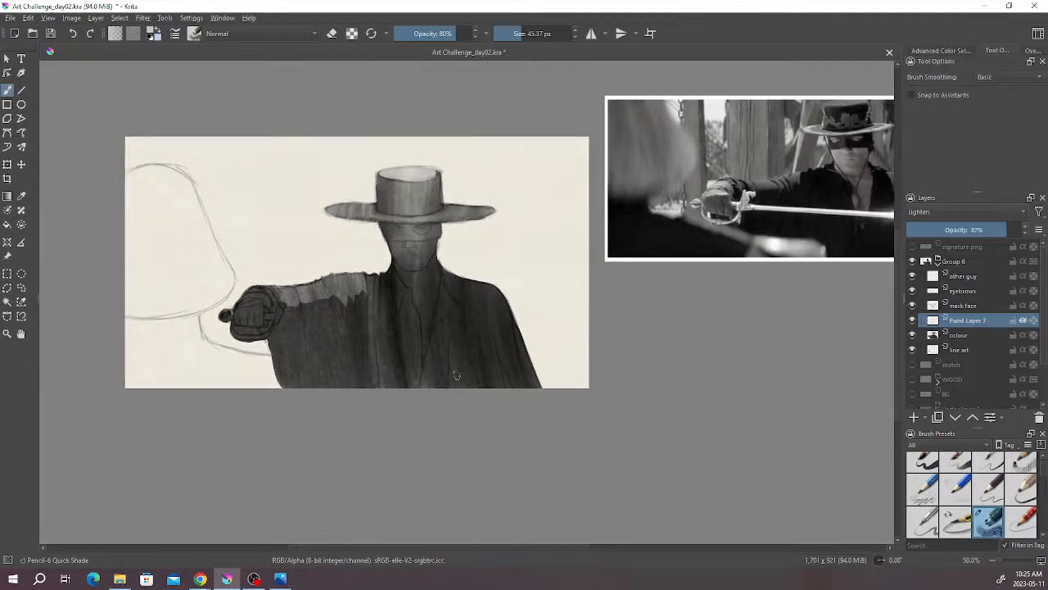
- Paint the eye mask near-black on the colour layer with a 23.58 px brush at 86% opacity, toggling the layer's visibility to check it
{"action": "left_click", "coordinate": [958, 337]}
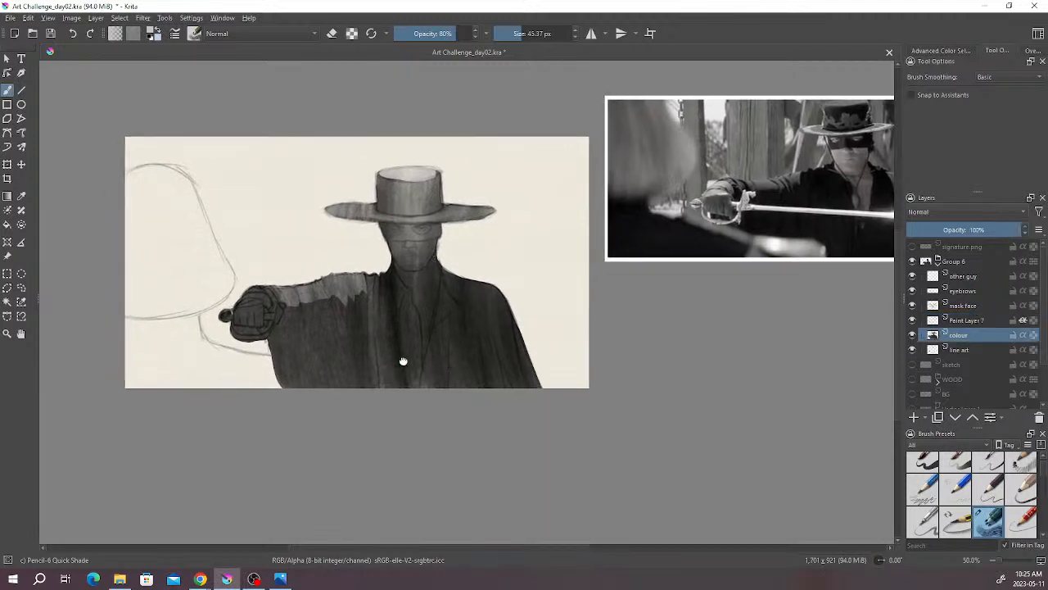
{"action": "left_click_drag", "start_coordinate": [402, 363], "coordinate": [455, 368]}
{"action": "scroll", "coordinate": [487, 248], "scroll_direction": "up", "scroll_amount": 1}
{"action": "left_click_drag", "start_coordinate": [487, 248], "coordinate": [502, 246]}
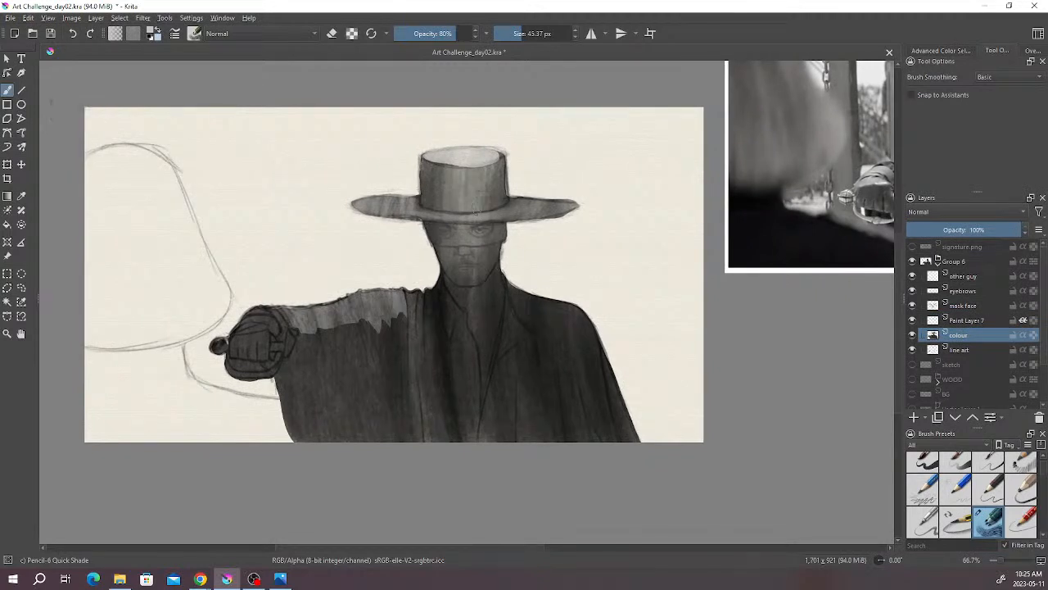
{"action": "left_click", "coordinate": [21, 287]}
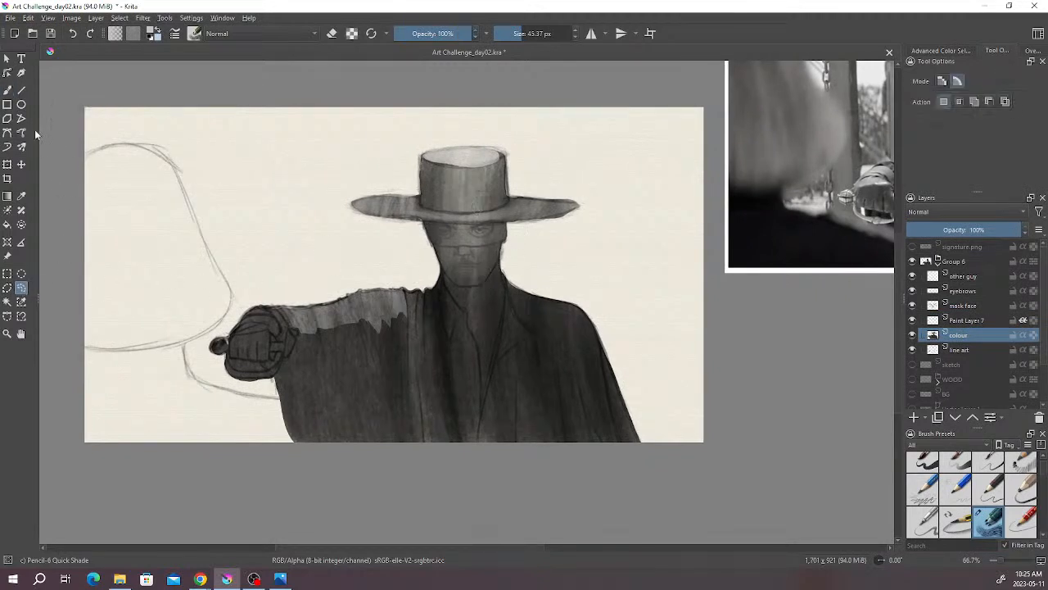
{"action": "key", "text": "b"}
{"action": "right_click", "coordinate": [460, 231]}
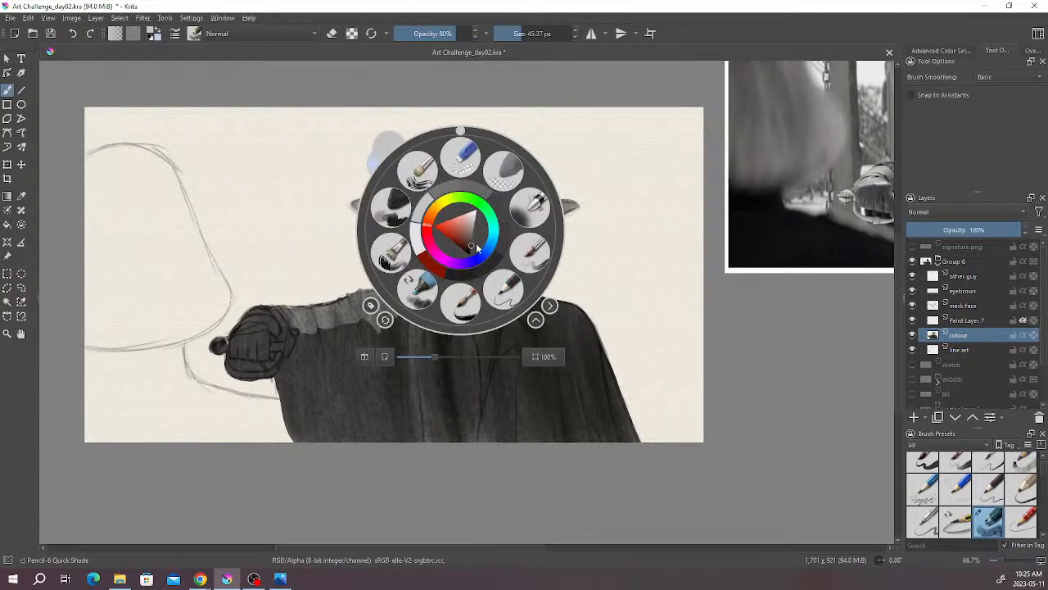
{"action": "left_click", "coordinate": [472, 247]}
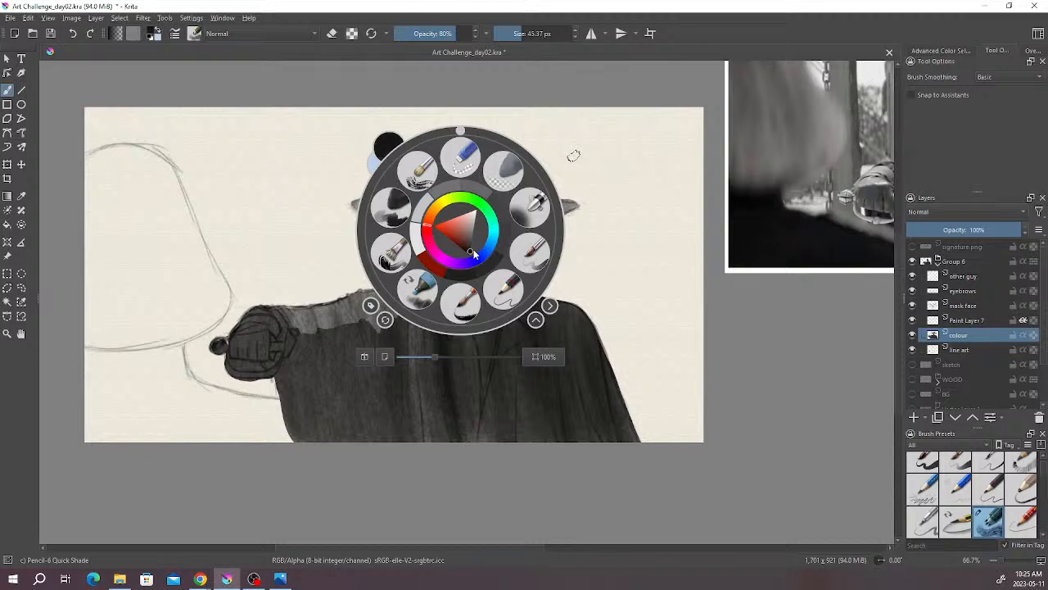
{"action": "left_click", "coordinate": [599, 150]}
{"action": "left_click_drag", "start_coordinate": [517, 34], "coordinate": [461, 36]}
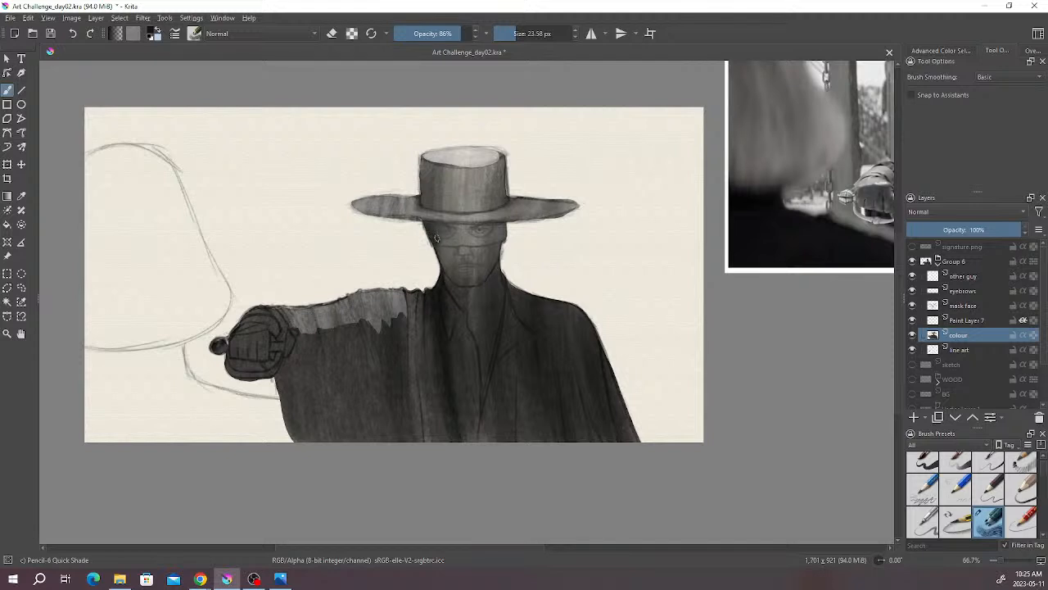
{"action": "left_click_drag", "start_coordinate": [439, 240], "coordinate": [513, 234]}
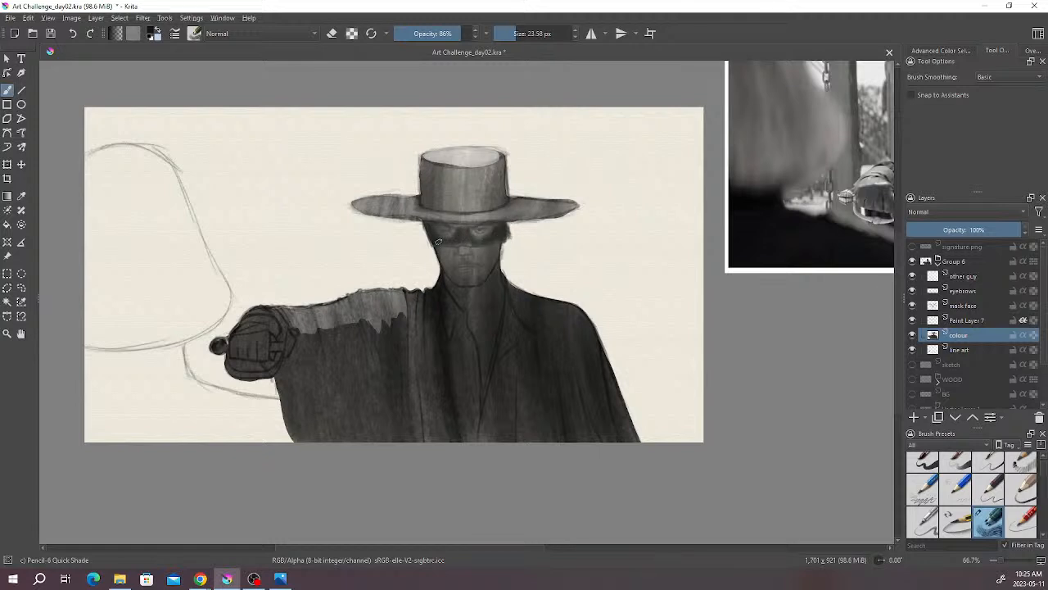
{"action": "left_click", "coordinate": [913, 335]}
{"action": "left_click", "coordinate": [913, 334]}
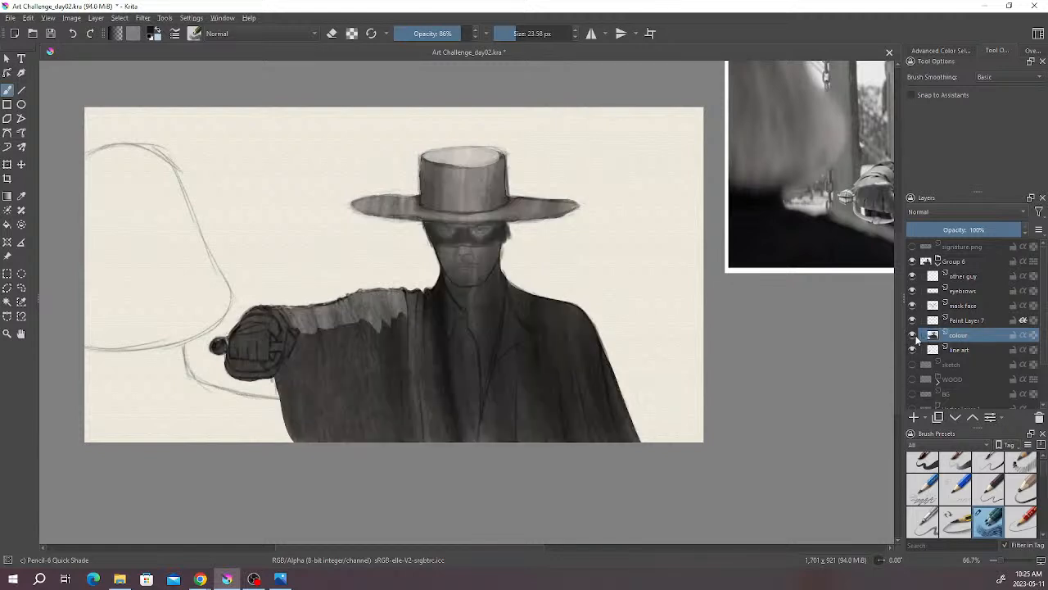
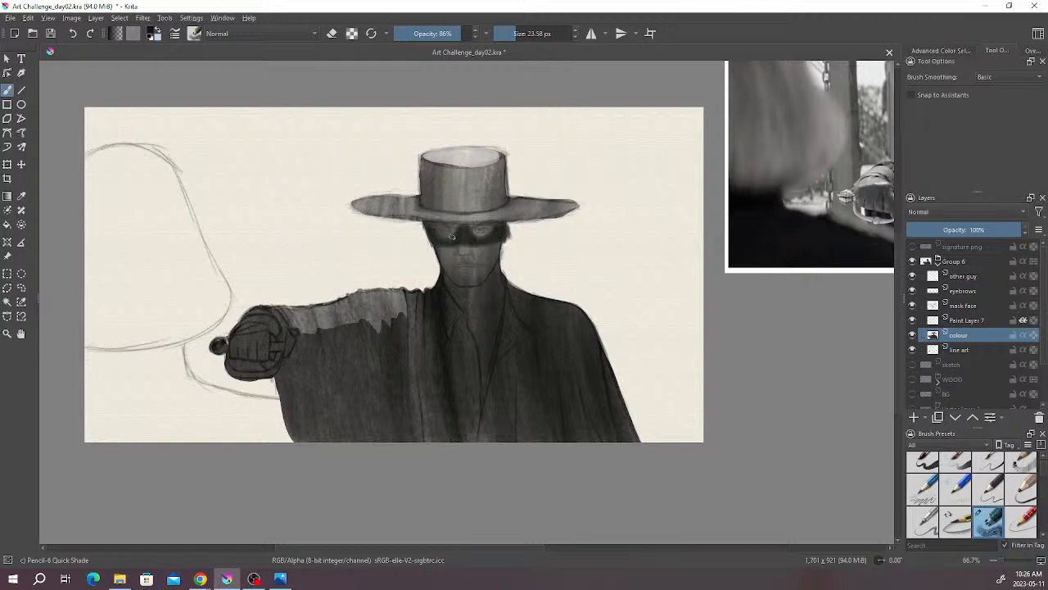
- Touch up the eye mask around the eye on the colour layer with the 23.58 px brush
{"action": "left_click_drag", "start_coordinate": [454, 226], "coordinate": [453, 232]}
{"action": "key", "text": "e"}
{"action": "scroll", "coordinate": [508, 261], "scroll_direction": "down", "scroll_amount": 1}
{"action": "left_click_drag", "start_coordinate": [518, 253], "coordinate": [531, 234]}
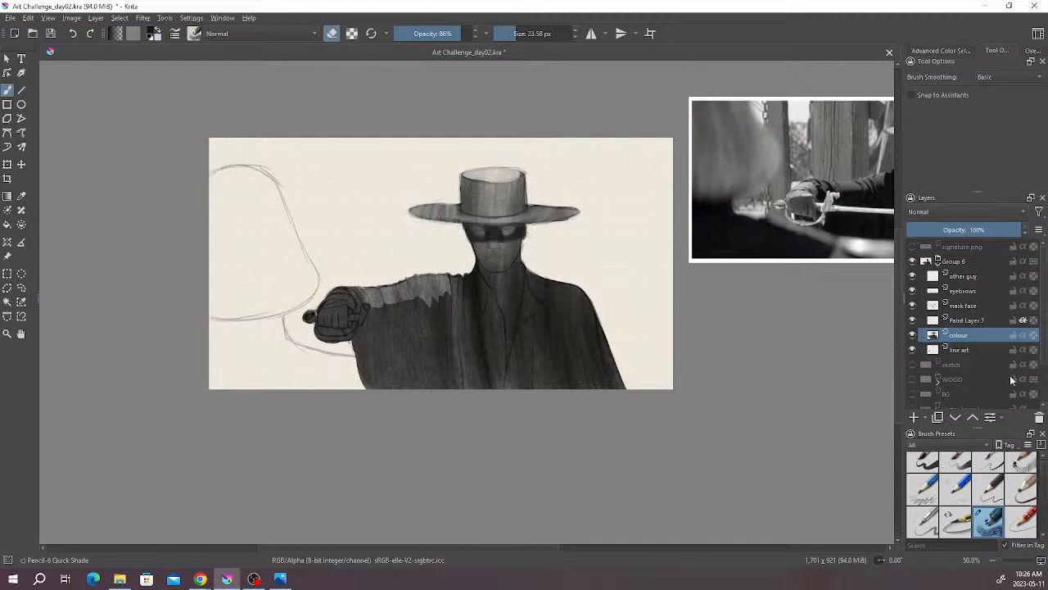
- Paint a light highlight over the top of the hat crown on Paint Layer 7 with the brush at 35.51 px, toggling the layer's visibility beforehand
{"action": "left_click", "coordinate": [975, 320]}
{"action": "left_click", "coordinate": [913, 320]}
{"action": "left_click", "coordinate": [912, 320]}
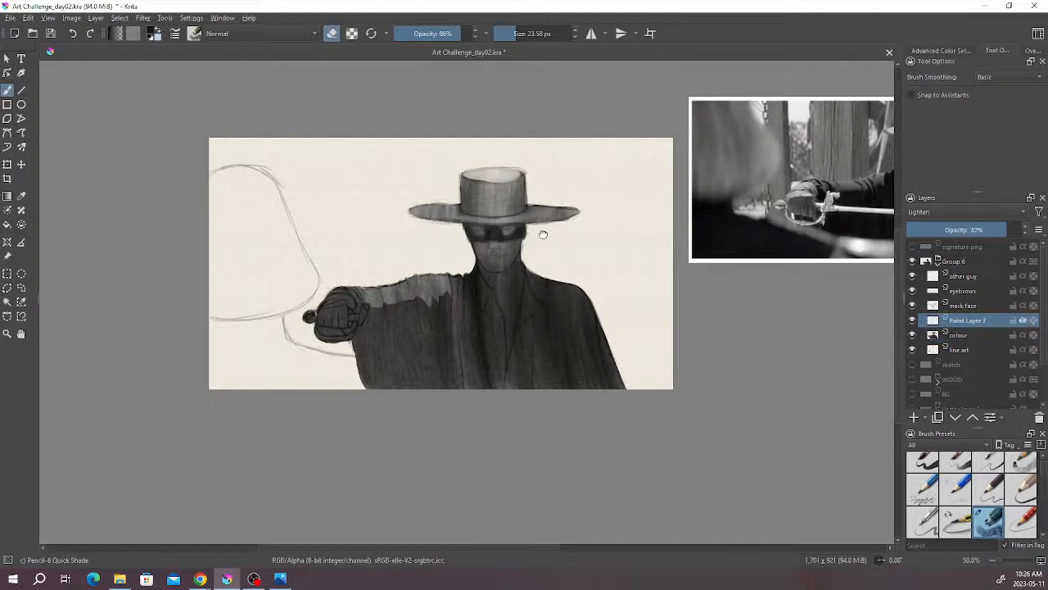
{"action": "left_click_drag", "start_coordinate": [546, 236], "coordinate": [530, 219]}
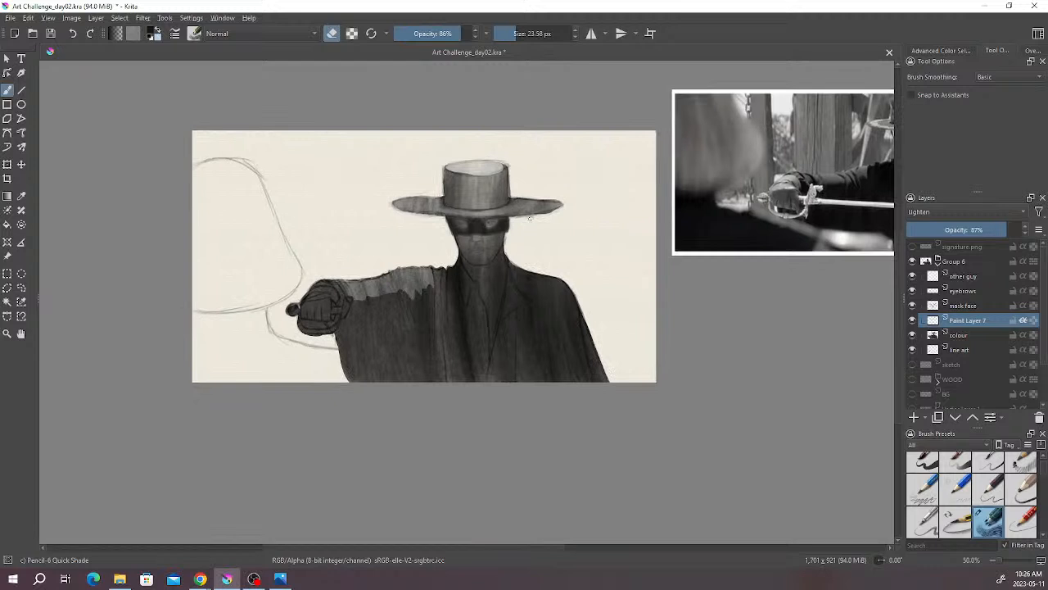
{"action": "right_click", "coordinate": [505, 164]}
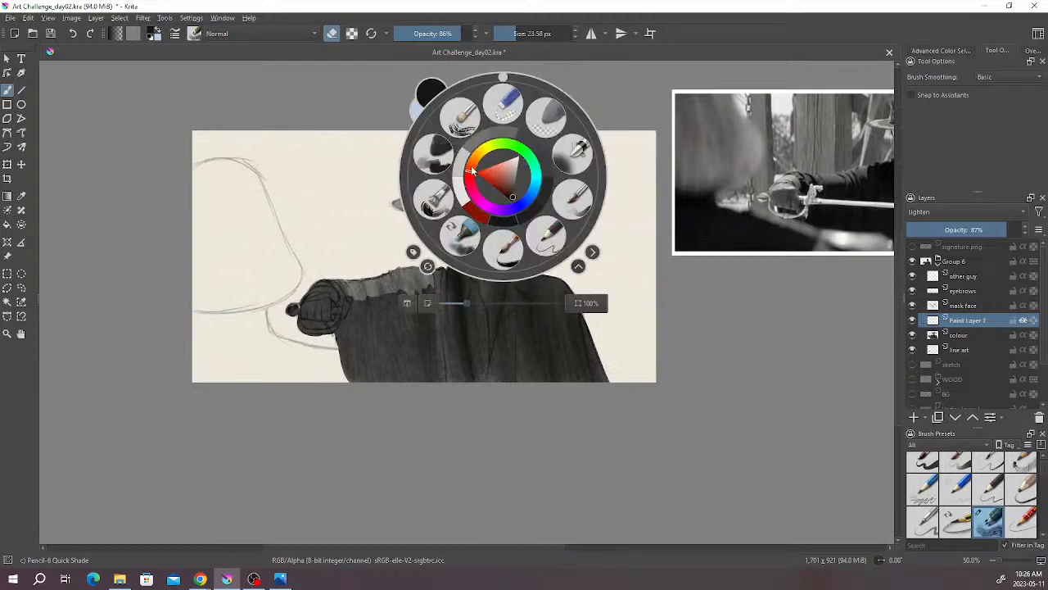
{"action": "left_click", "coordinate": [464, 155]}
{"action": "left_click", "coordinate": [519, 34]}
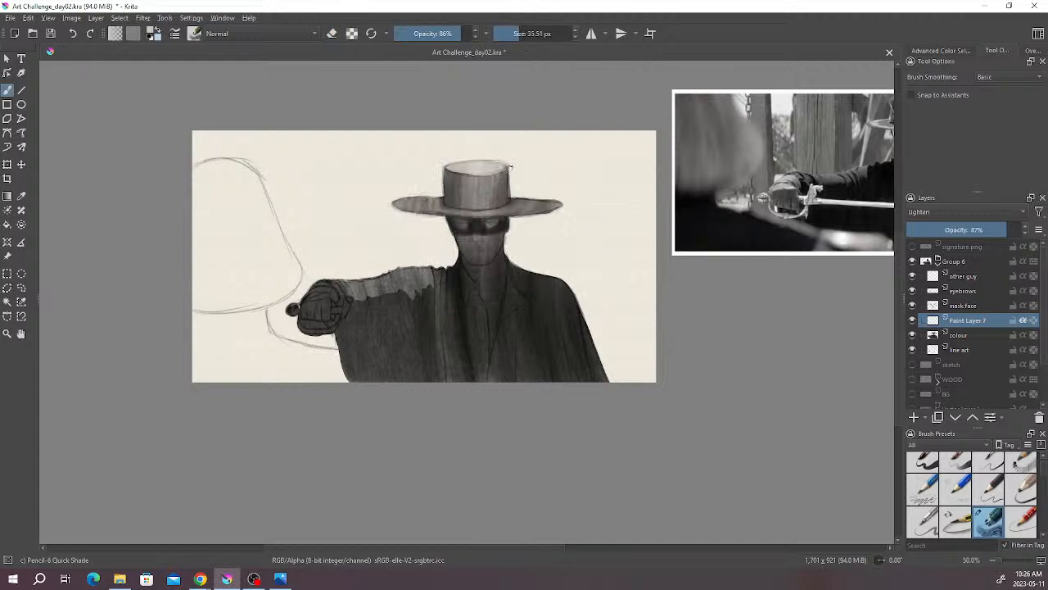
{"action": "mouse_move", "coordinate": [473, 179]}
{"action": "left_mouse_down"}
{"action": "mouse_move", "coordinate": [450, 169]}
{"action": "mouse_move", "coordinate": [475, 168]}
{"action": "left_mouse_up"}
- Darken the side of the hat crown and the adjoining brim near-black on the colour layer with the 35.51 px brush at 86% opacity
{"action": "left_click", "coordinate": [964, 336]}
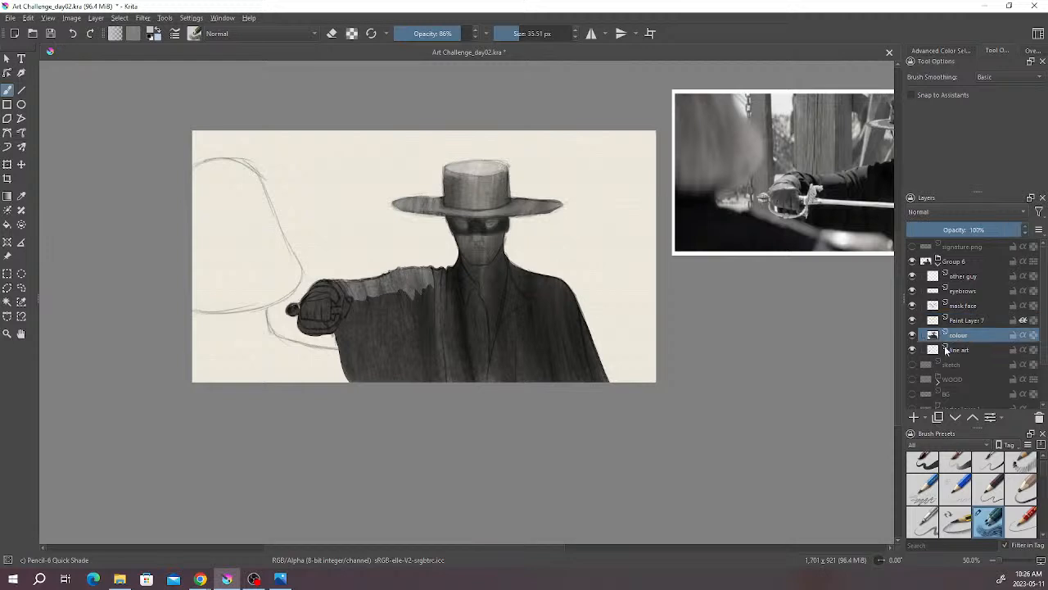
{"action": "right_click", "coordinate": [511, 186]}
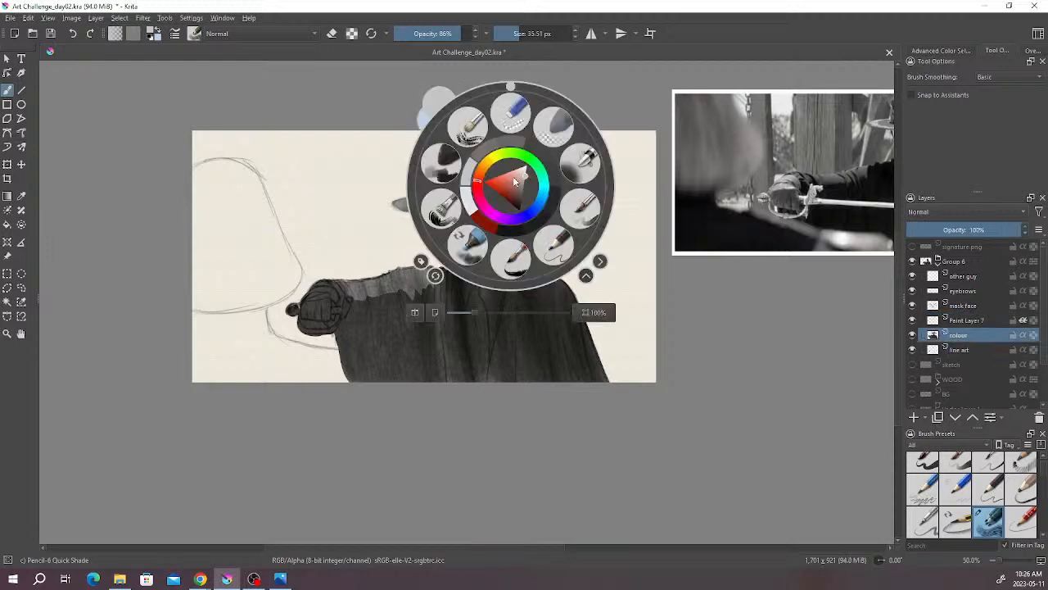
{"action": "left_click", "coordinate": [515, 230]}
{"action": "mouse_move", "coordinate": [502, 178]}
{"action": "left_mouse_down"}
{"action": "mouse_move", "coordinate": [498, 204]}
{"action": "mouse_move", "coordinate": [474, 174]}
{"action": "mouse_move", "coordinate": [446, 197]}
{"action": "mouse_move", "coordinate": [453, 178]}
{"action": "mouse_move", "coordinate": [485, 202]}
{"action": "mouse_move", "coordinate": [499, 180]}
{"action": "mouse_move", "coordinate": [504, 198]}
{"action": "mouse_move", "coordinate": [504, 173]}
{"action": "mouse_move", "coordinate": [504, 189]}
{"action": "mouse_move", "coordinate": [493, 174]}
{"action": "mouse_move", "coordinate": [484, 190]}
{"action": "mouse_move", "coordinate": [474, 172]}
{"action": "mouse_move", "coordinate": [466, 188]}
{"action": "mouse_move", "coordinate": [459, 173]}
{"action": "mouse_move", "coordinate": [453, 184]}
{"action": "mouse_move", "coordinate": [447, 177]}
{"action": "mouse_move", "coordinate": [474, 199]}
{"action": "left_mouse_up"}
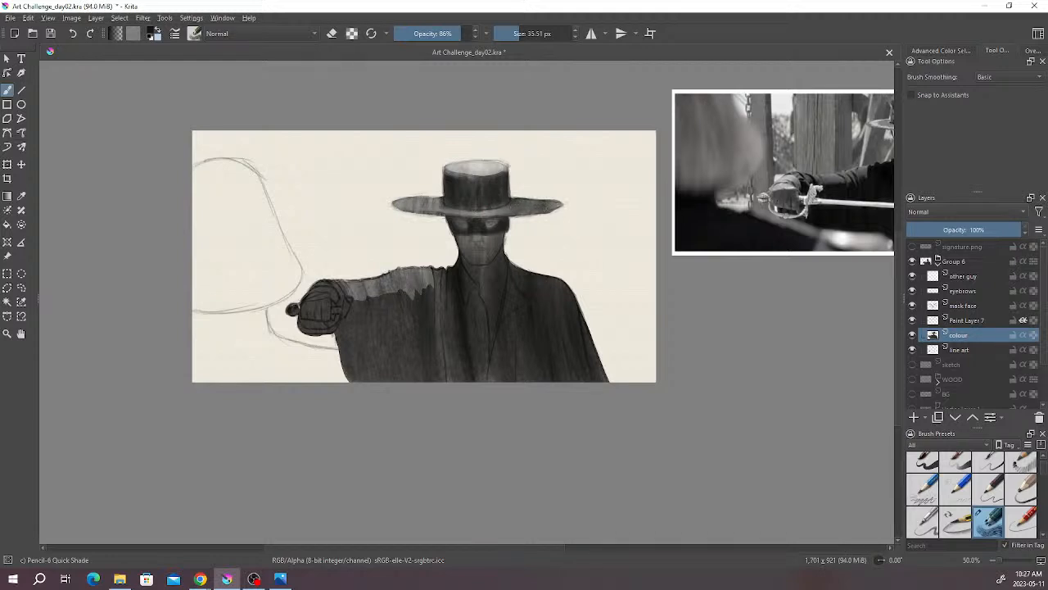
{"action": "left_click_drag", "start_coordinate": [498, 205], "coordinate": [443, 202]}
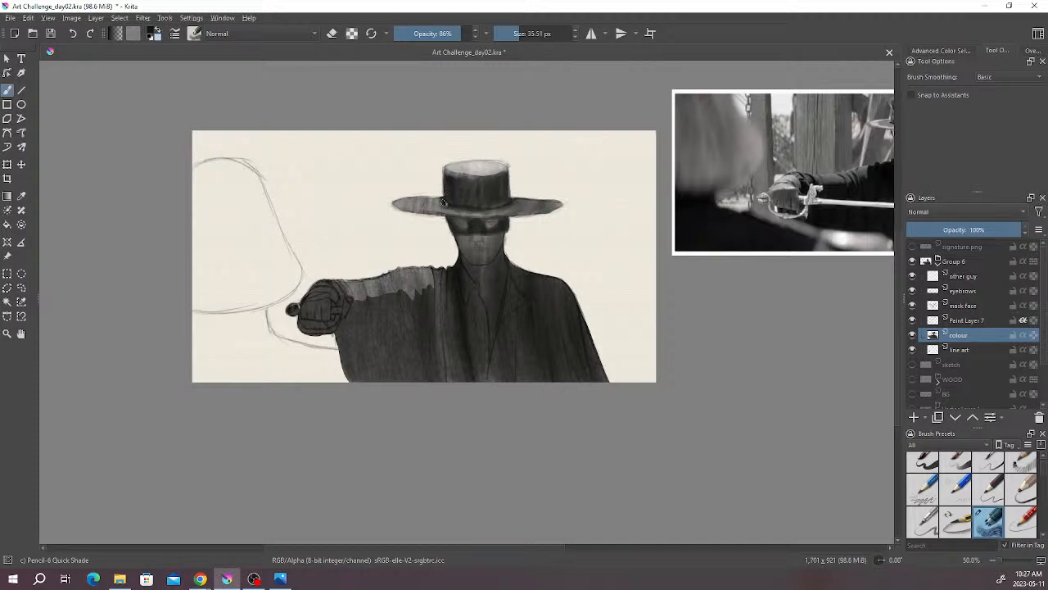
{"action": "left_click_drag", "start_coordinate": [425, 203], "coordinate": [405, 200]}
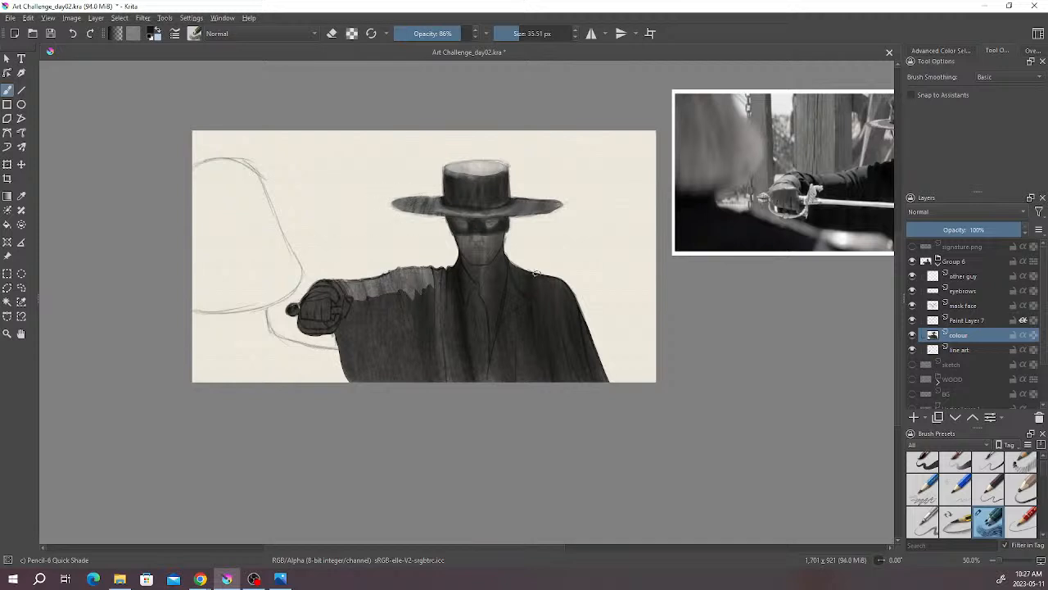
- Soften the highlight on the hat crown's top with the eraser on Paint Layer 7, toggling the layer's visibility to check it
{"action": "scroll", "coordinate": [524, 232], "scroll_direction": "up", "scroll_amount": 1}
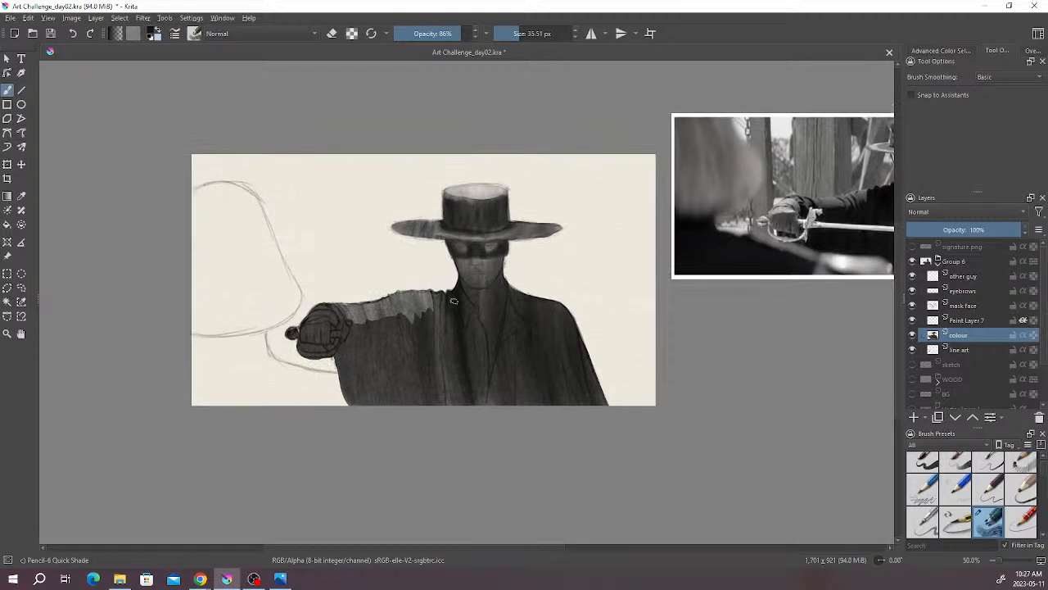
{"action": "mouse_move", "coordinate": [498, 268]}
{"action": "left_mouse_down"}
{"action": "mouse_move", "coordinate": [524, 284]}
{"action": "mouse_move", "coordinate": [565, 262]}
{"action": "mouse_move", "coordinate": [558, 254]}
{"action": "left_mouse_up"}
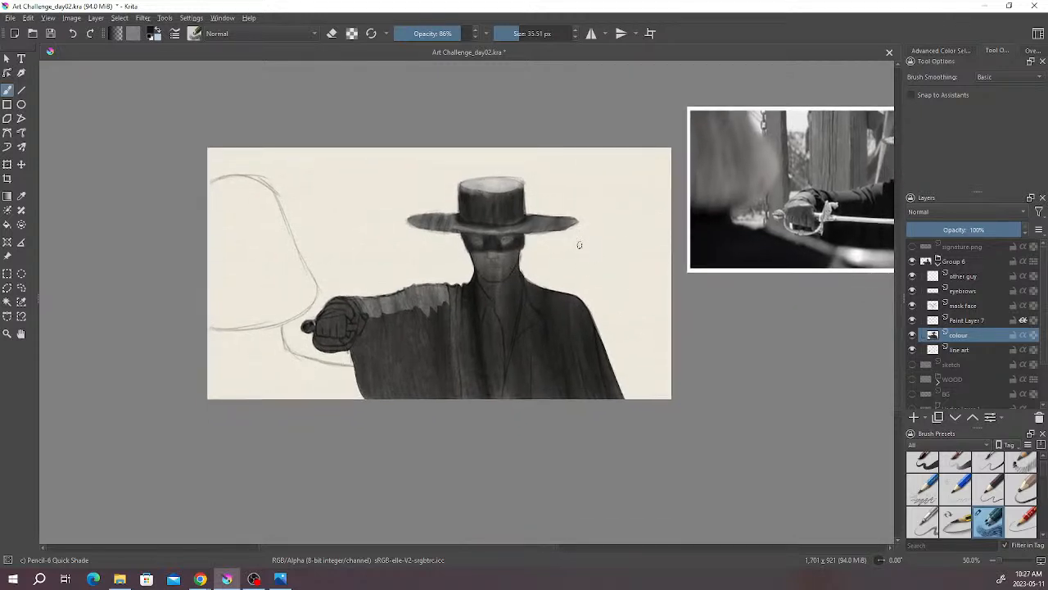
{"action": "scroll", "coordinate": [579, 247], "scroll_direction": "up", "scroll_amount": 1}
{"action": "left_click_drag", "start_coordinate": [553, 249], "coordinate": [571, 239]}
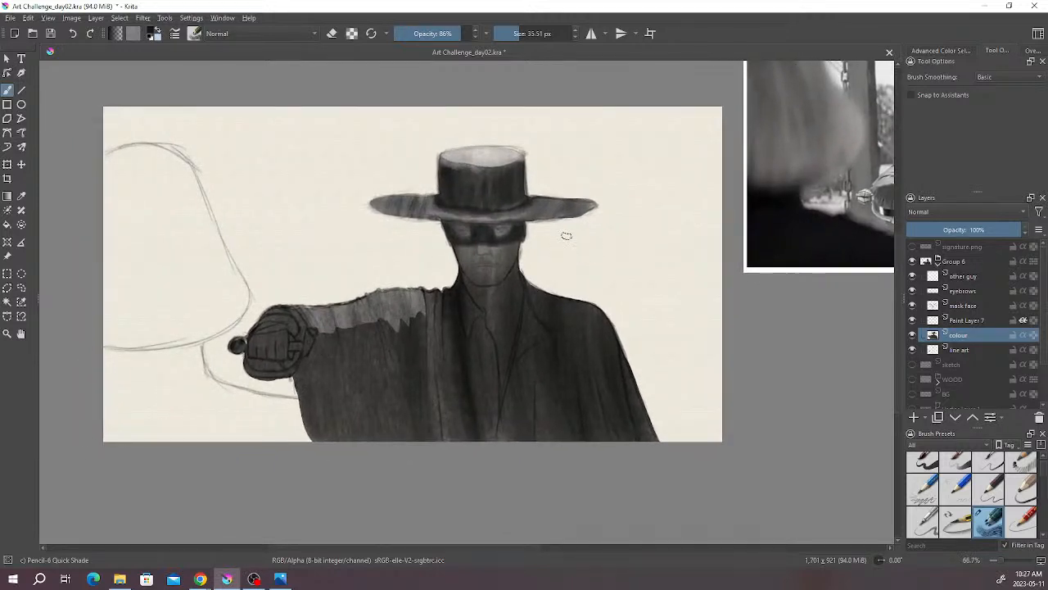
{"action": "left_click", "coordinate": [965, 321]}
{"action": "left_click", "coordinate": [912, 320]}
{"action": "left_click", "coordinate": [912, 320]}
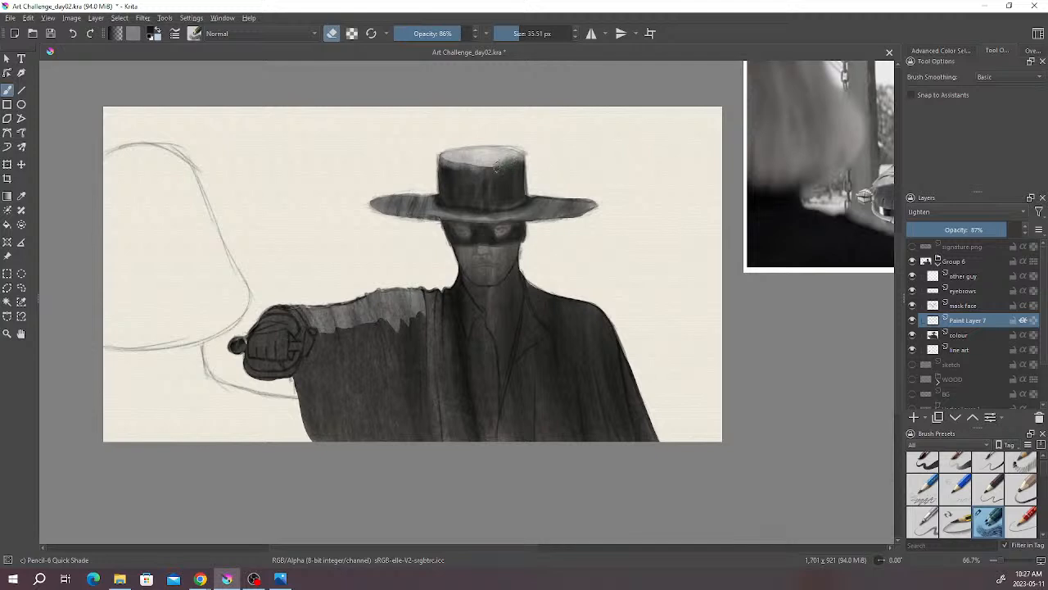
{"action": "mouse_move", "coordinate": [483, 172]}
{"action": "left_mouse_down"}
{"action": "mouse_move", "coordinate": [441, 164]}
{"action": "mouse_move", "coordinate": [440, 152]}
{"action": "mouse_move", "coordinate": [454, 170]}
{"action": "mouse_move", "coordinate": [490, 176]}
{"action": "mouse_move", "coordinate": [465, 157]}
{"action": "mouse_move", "coordinate": [467, 168]}
{"action": "mouse_move", "coordinate": [520, 179]}
{"action": "mouse_move", "coordinate": [491, 162]}
{"action": "mouse_move", "coordinate": [496, 171]}
{"action": "mouse_move", "coordinate": [496, 168]}
{"action": "left_mouse_up"}
{"action": "mouse_move", "coordinate": [460, 156]}
{"action": "left_mouse_down"}
{"action": "mouse_move", "coordinate": [457, 167]}
{"action": "mouse_move", "coordinate": [513, 162]}
{"action": "left_mouse_up"}
- Select freehand the cape area from the neck over the shoulder opposite the outstretched arm
{"action": "scroll", "coordinate": [550, 294], "scroll_direction": "down", "scroll_amount": 1}
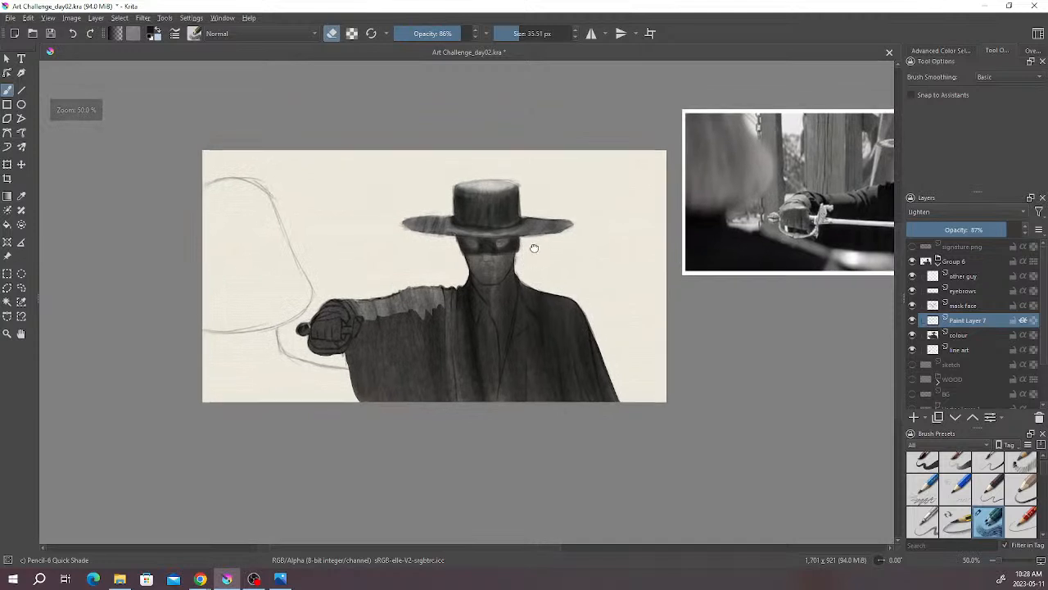
{"action": "scroll", "coordinate": [532, 256], "scroll_direction": "up", "scroll_amount": 1}
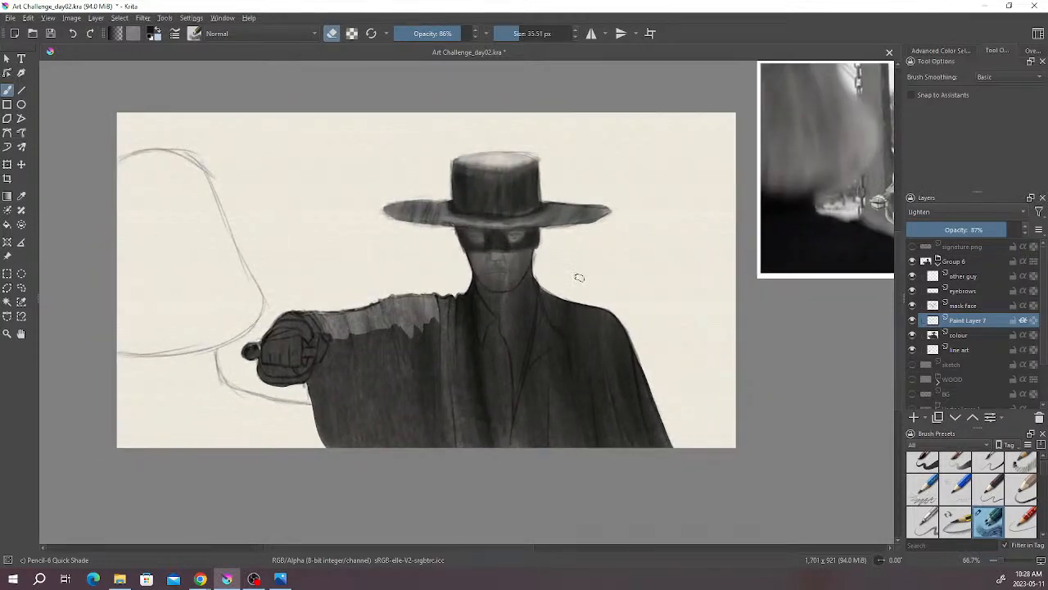
{"action": "left_click_drag", "start_coordinate": [557, 269], "coordinate": [547, 266]}
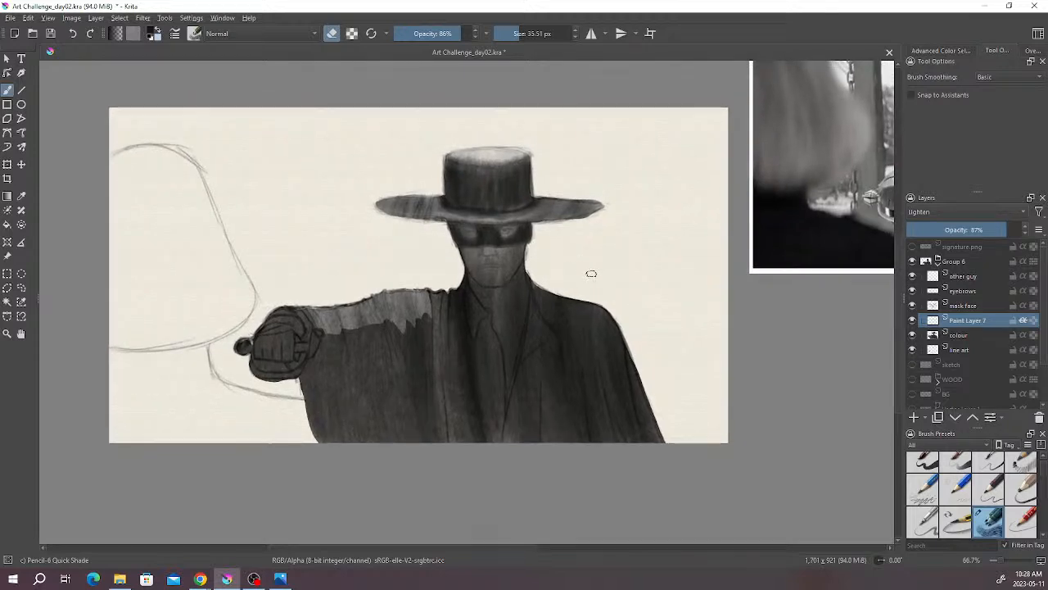
{"action": "left_click", "coordinate": [21, 287]}
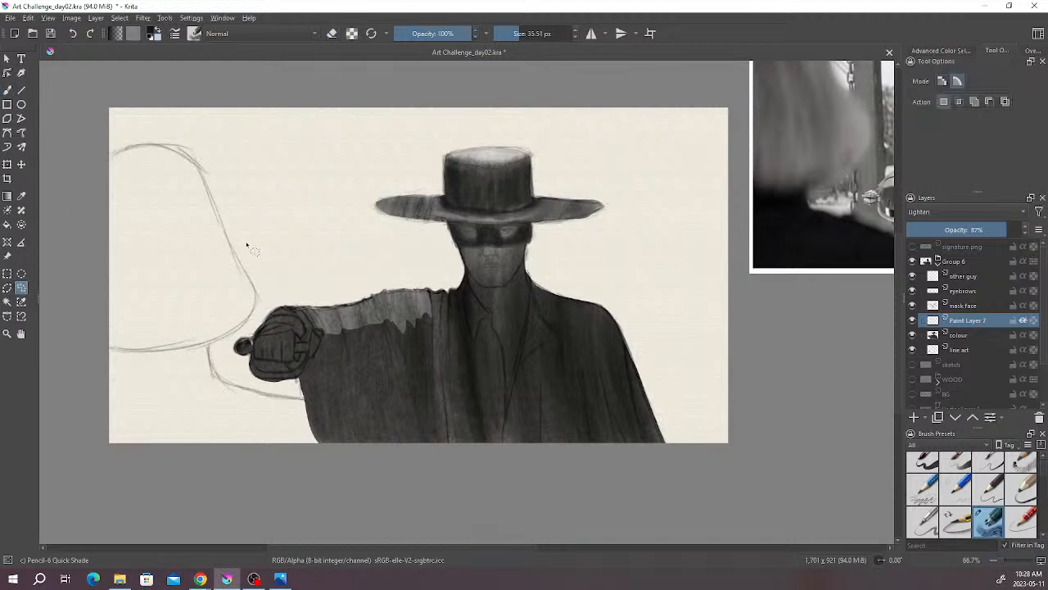
{"action": "scroll", "coordinate": [426, 270], "scroll_direction": "down", "scroll_amount": 1}
{"action": "left_click_drag", "start_coordinate": [497, 273], "coordinate": [363, 255]}
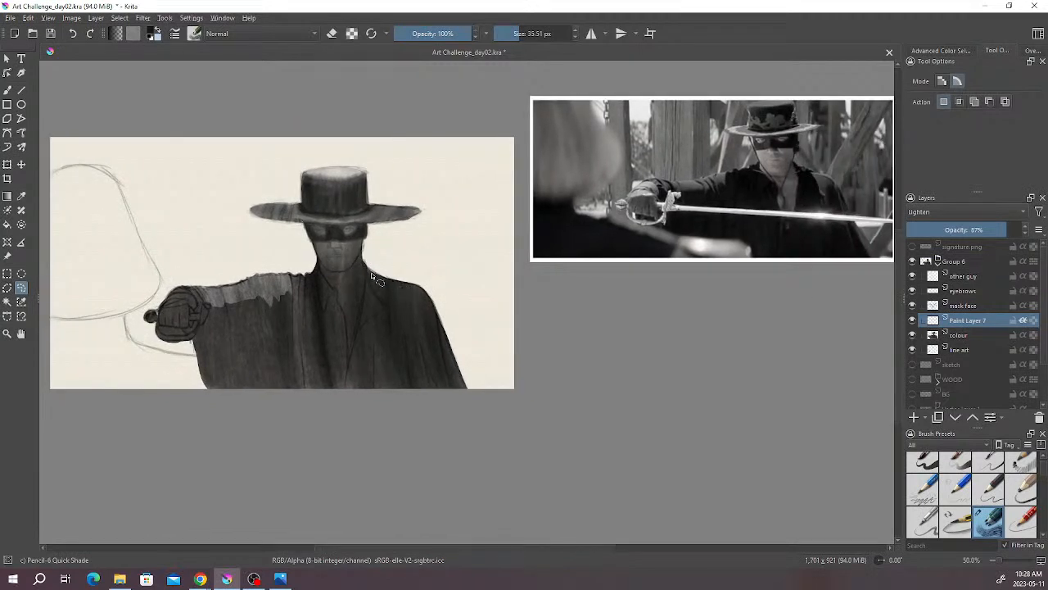
{"action": "mouse_move", "coordinate": [365, 266]}
{"action": "left_mouse_down"}
{"action": "mouse_move", "coordinate": [384, 310]}
{"action": "mouse_move", "coordinate": [409, 329]}
{"action": "mouse_move", "coordinate": [424, 294]}
{"action": "mouse_move", "coordinate": [378, 273]}
{"action": "left_mouse_up"}
- Paint the selected shoulder area light on Paint Layer 7 with the brush at 81.51 px and 92% opacity, and clear the selection
{"action": "key", "text": "b"}
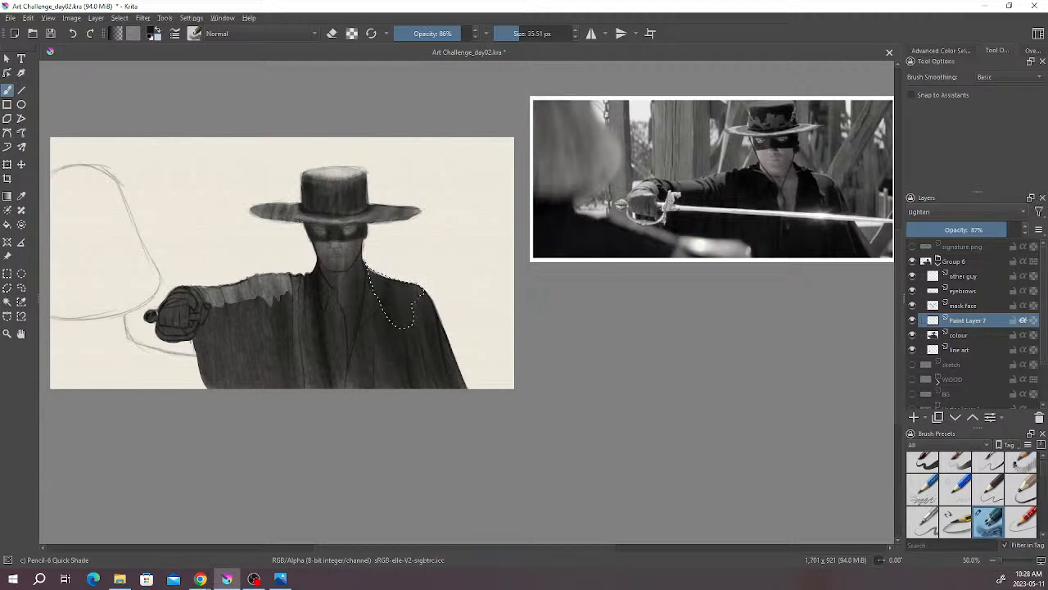
{"action": "left_click", "coordinate": [466, 32]}
{"action": "left_click", "coordinate": [528, 33]}
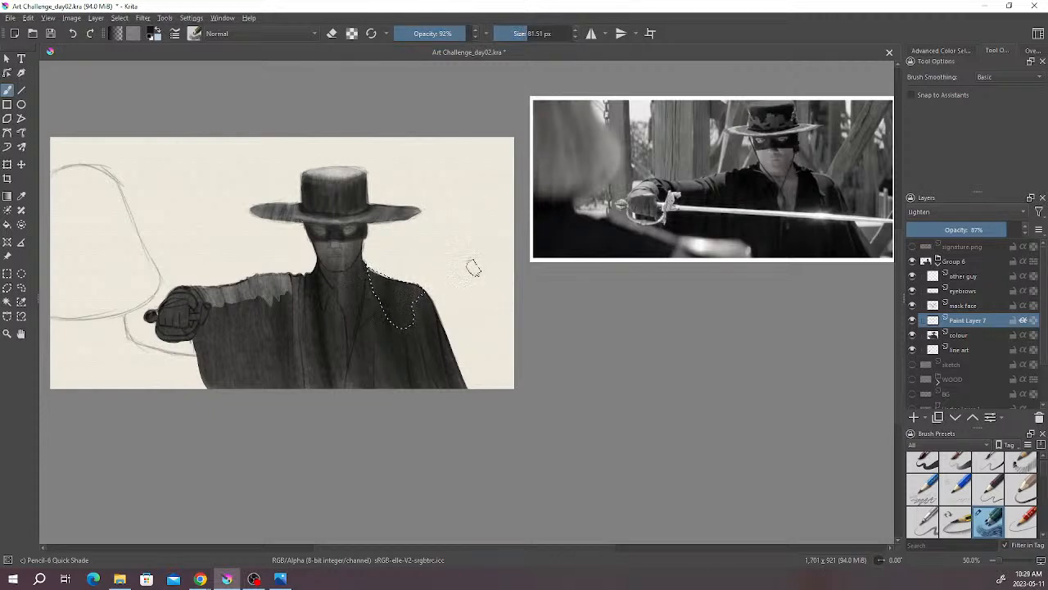
{"action": "left_click_drag", "start_coordinate": [447, 281], "coordinate": [592, 290]}
{"action": "scroll", "coordinate": [553, 291], "scroll_direction": "up", "scroll_amount": 1}
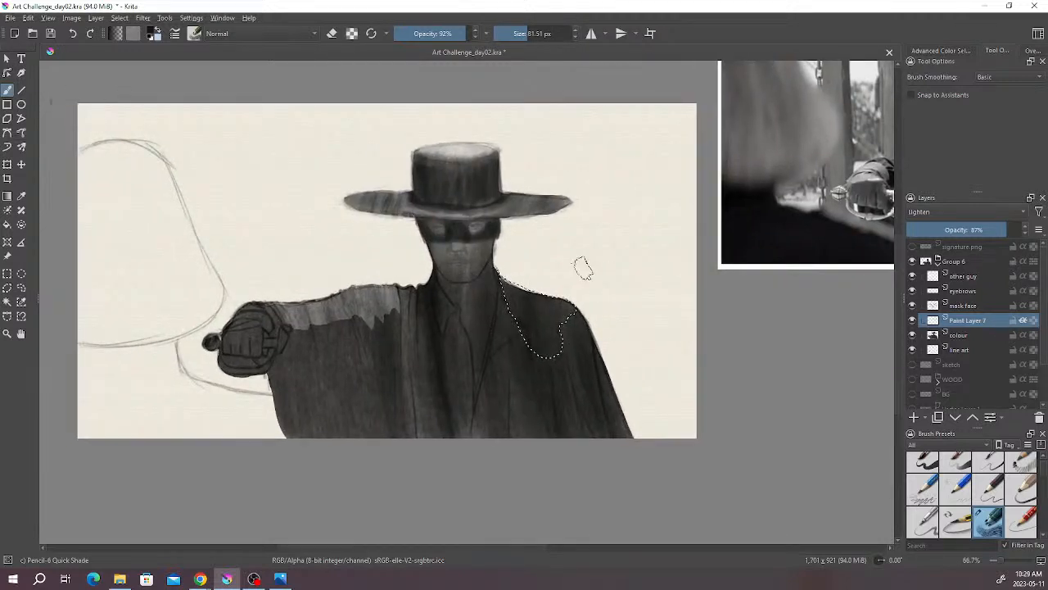
{"action": "right_click", "coordinate": [584, 176]}
{"action": "left_click", "coordinate": [545, 166]}
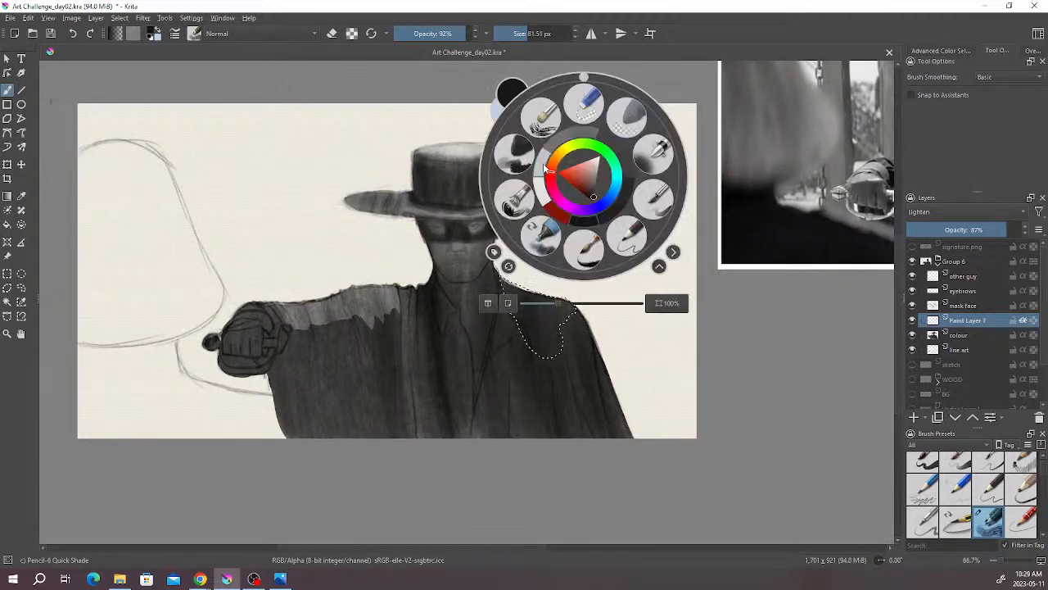
{"action": "right_click", "coordinate": [565, 197]}
{"action": "mouse_move", "coordinate": [569, 368]}
{"action": "left_mouse_down"}
{"action": "mouse_move", "coordinate": [547, 285]}
{"action": "mouse_move", "coordinate": [538, 367]}
{"action": "mouse_move", "coordinate": [510, 330]}
{"action": "mouse_move", "coordinate": [506, 291]}
{"action": "left_mouse_up"}
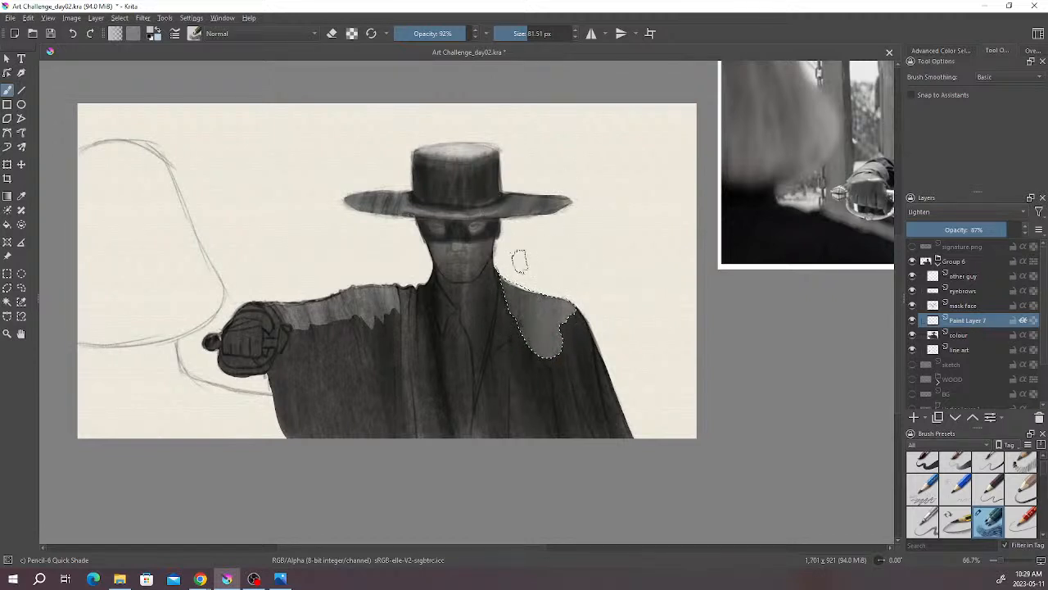
{"action": "mouse_move", "coordinate": [509, 255]}
{"action": "left_mouse_down"}
{"action": "mouse_move", "coordinate": [533, 363]}
{"action": "mouse_move", "coordinate": [559, 347]}
{"action": "left_mouse_up"}
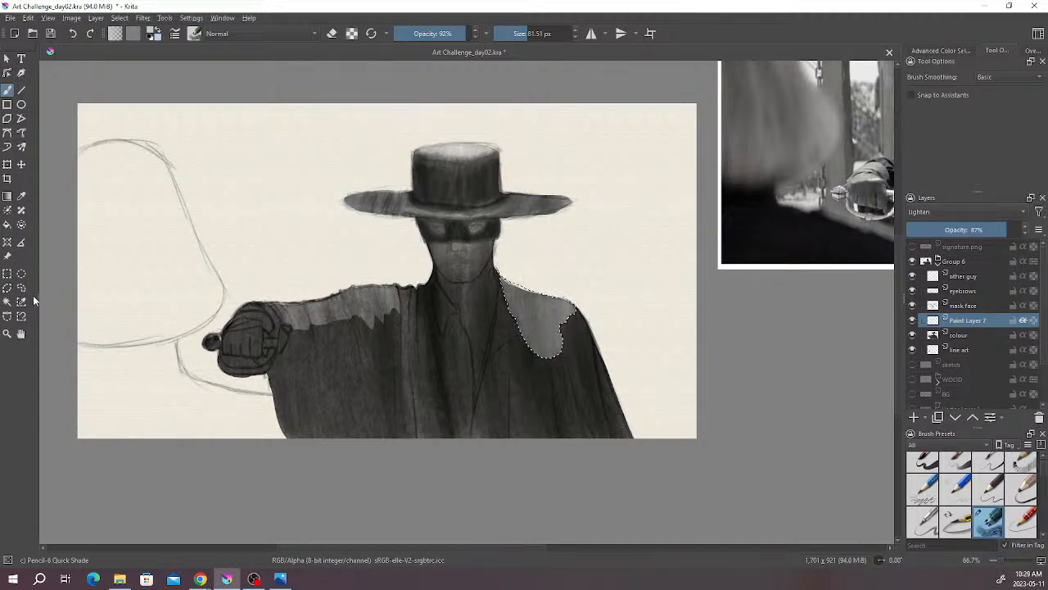
{"action": "left_click", "coordinate": [6, 274]}
{"action": "left_click", "coordinate": [432, 271]}
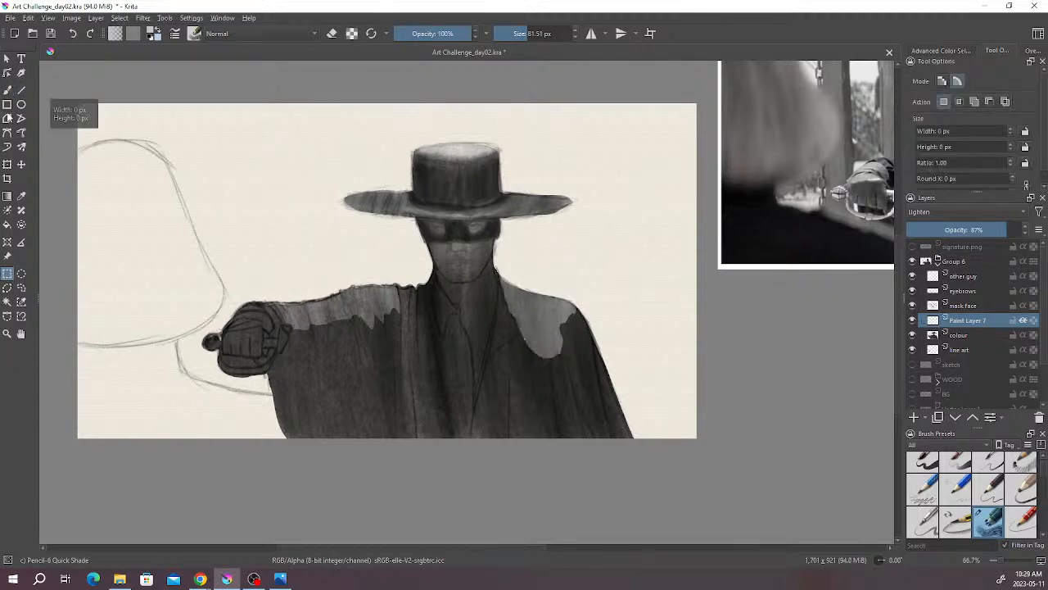
{"action": "left_click", "coordinate": [6, 89]}
- Show the BG and WOOD layers behind the swordsman
{"action": "left_click_drag", "start_coordinate": [525, 195], "coordinate": [538, 191]}
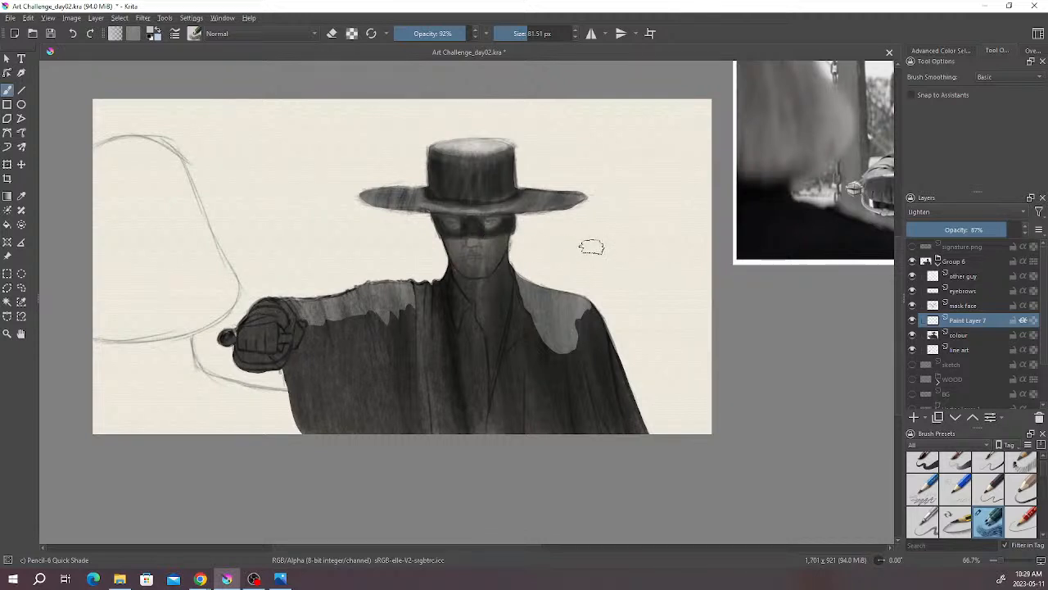
{"action": "scroll", "coordinate": [556, 247], "scroll_direction": "down", "scroll_amount": 1}
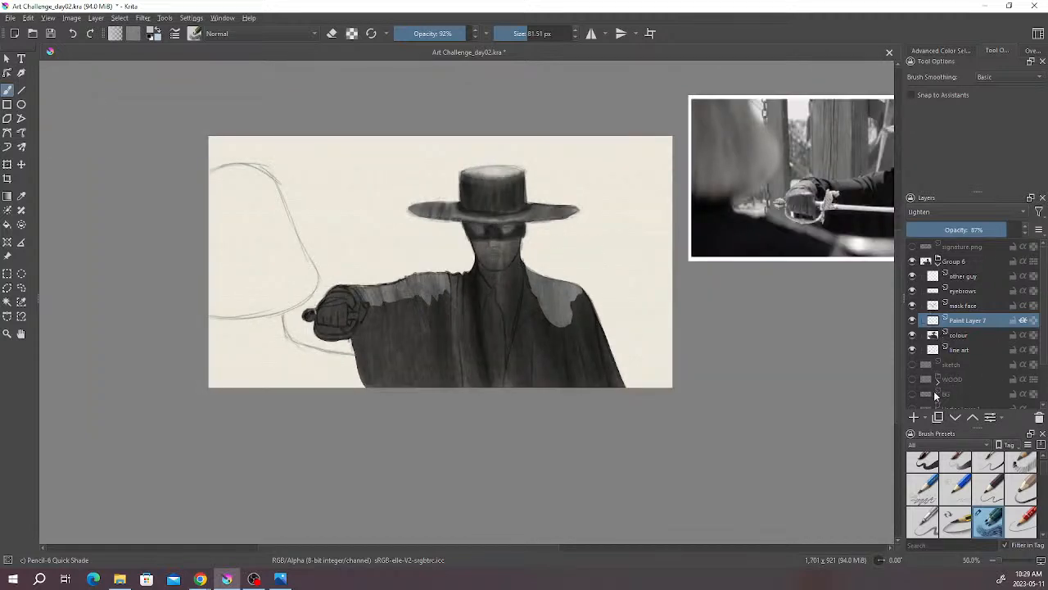
{"action": "left_click", "coordinate": [913, 394]}
{"action": "left_click", "coordinate": [913, 380]}
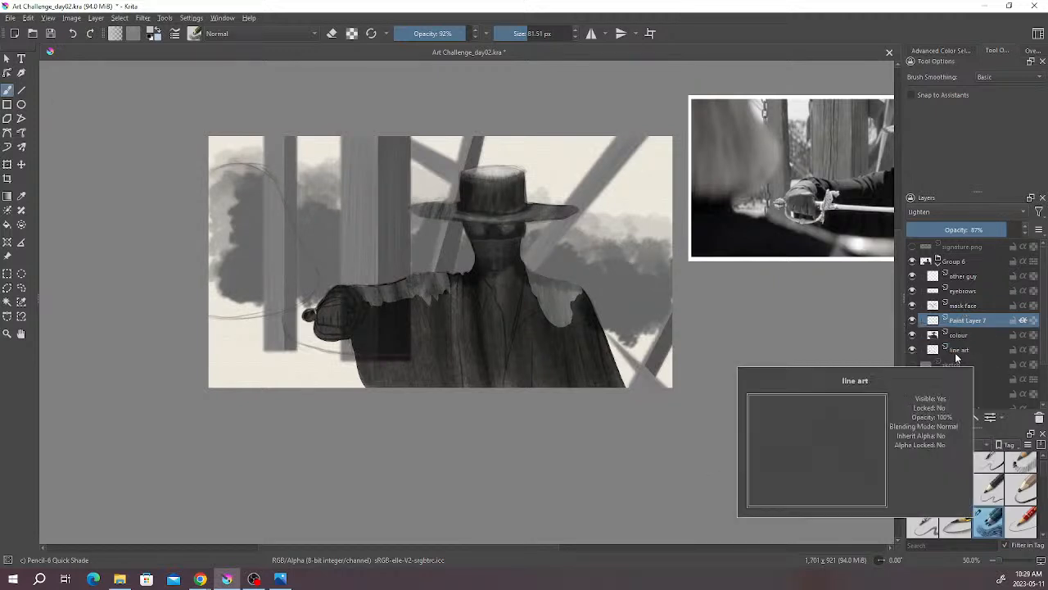
- Darken the line art layer with an HSV/HSL adjustment, setting Lightness to -100
{"action": "left_click", "coordinate": [959, 353]}
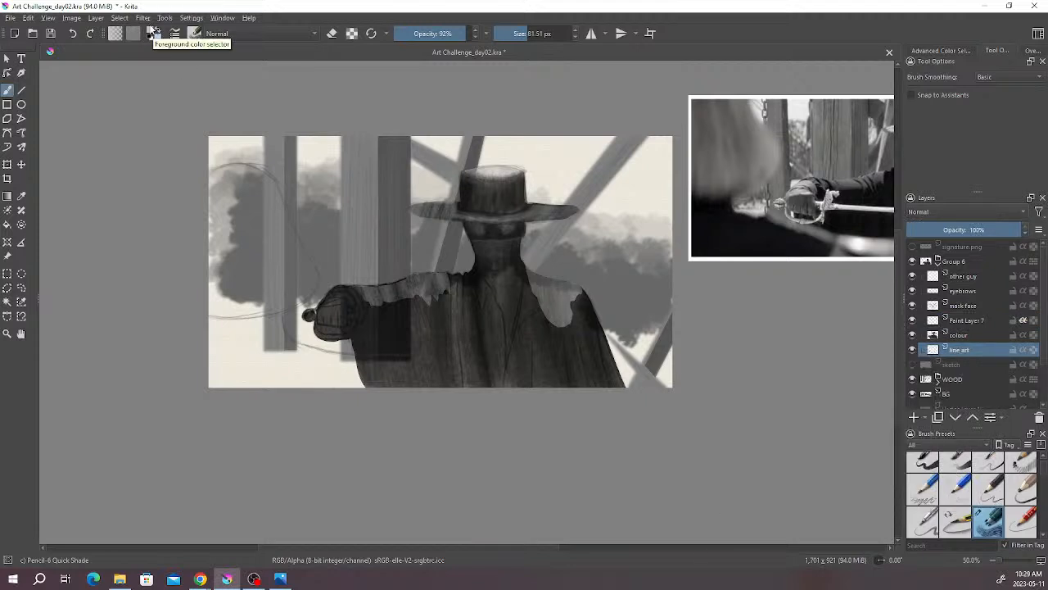
{"action": "left_click", "coordinate": [143, 17]}
{"action": "mouse_move", "coordinate": [173, 54]}
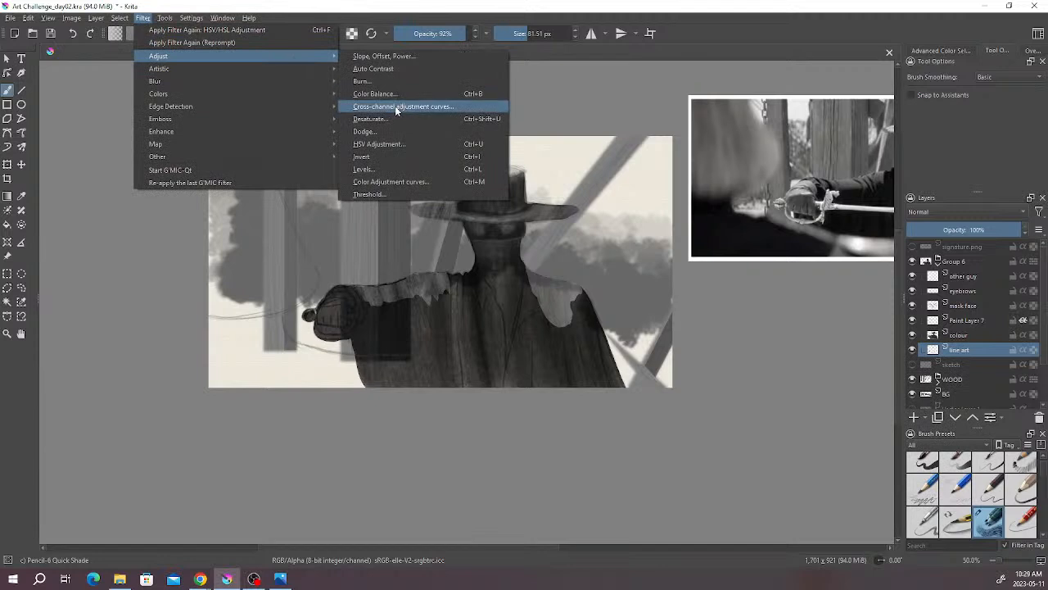
{"action": "left_click", "coordinate": [372, 146]}
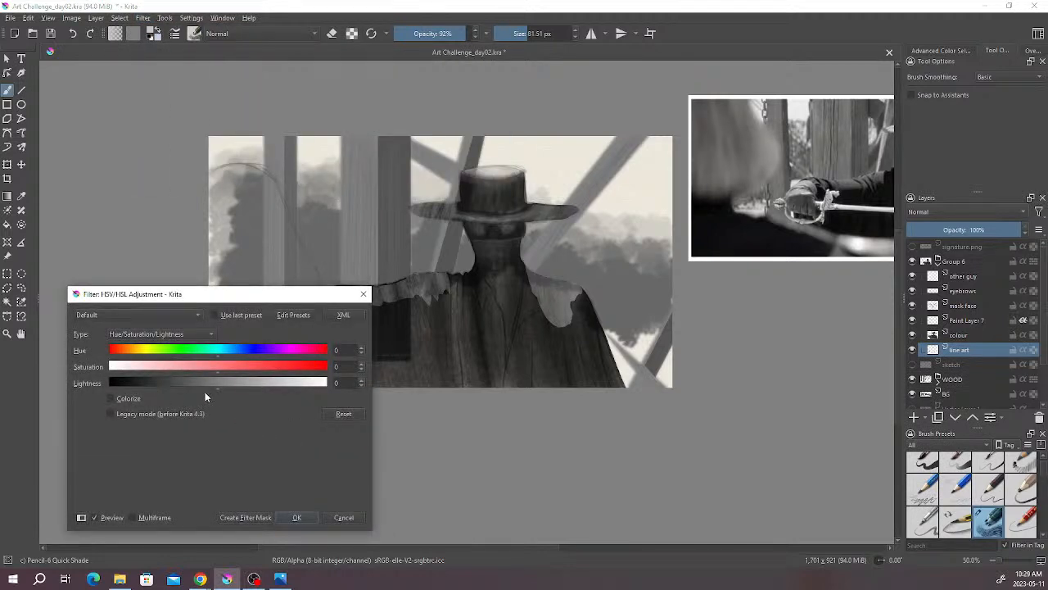
{"action": "left_click_drag", "start_coordinate": [216, 383], "coordinate": [14, 398]}
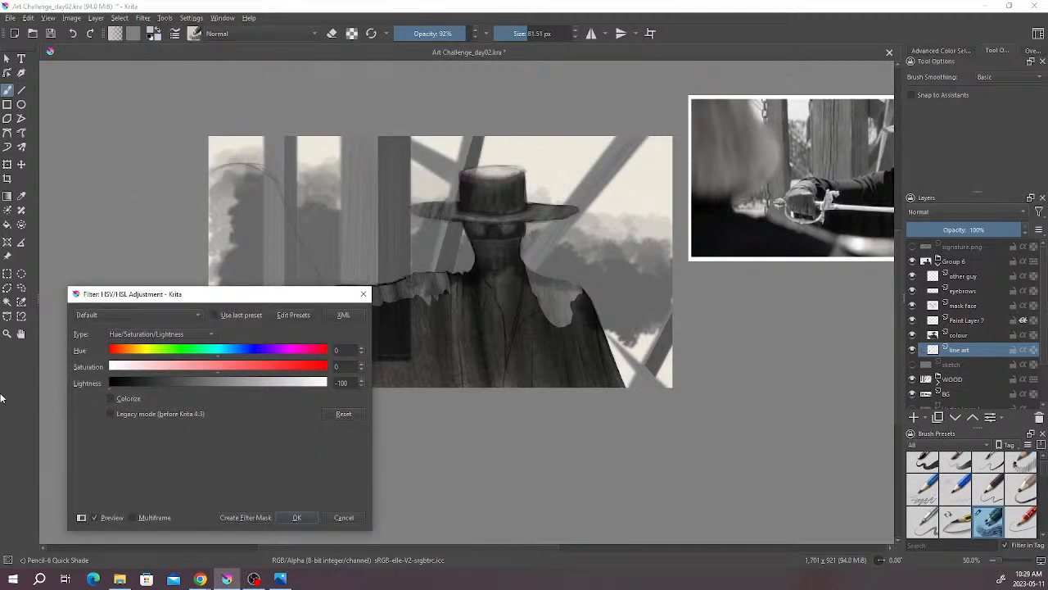
{"action": "left_click", "coordinate": [297, 518]}
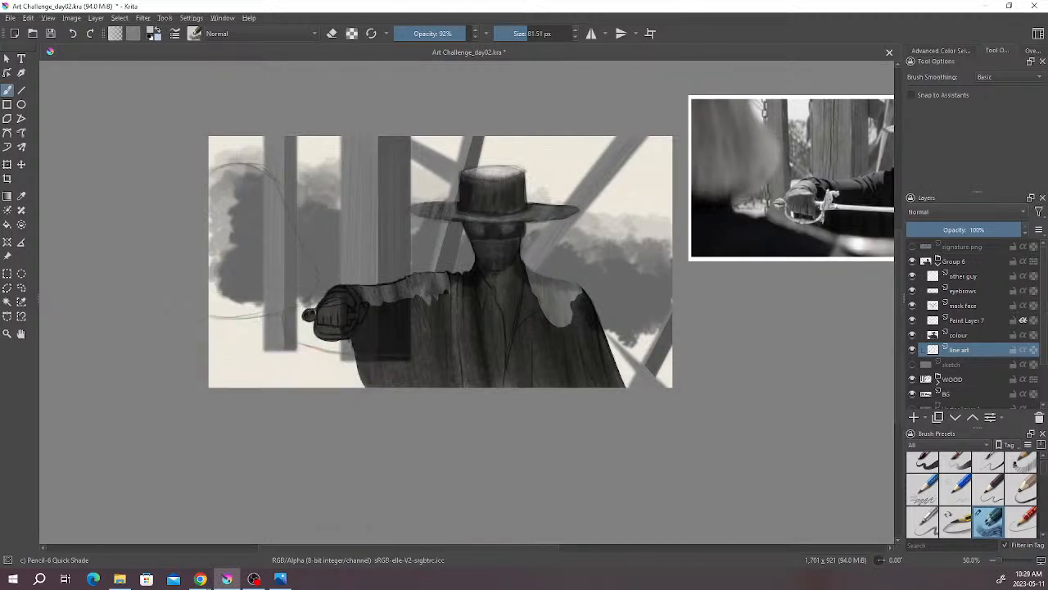
- Darken the mask face layer with an HSV/HSL adjustment, setting Lightness to -100
{"action": "left_click", "coordinate": [969, 307]}
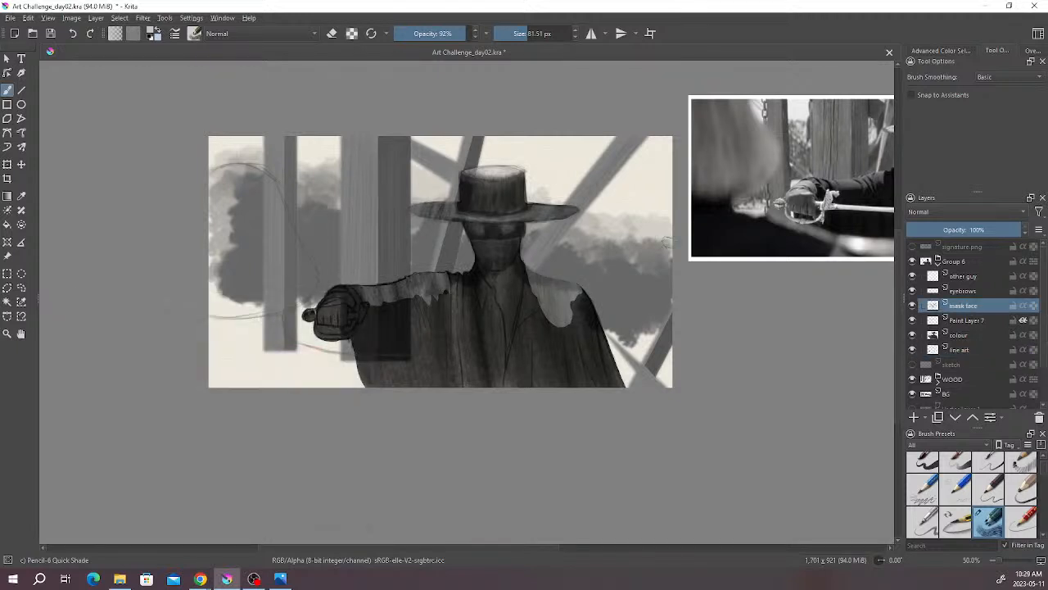
{"action": "left_click", "coordinate": [146, 23]}
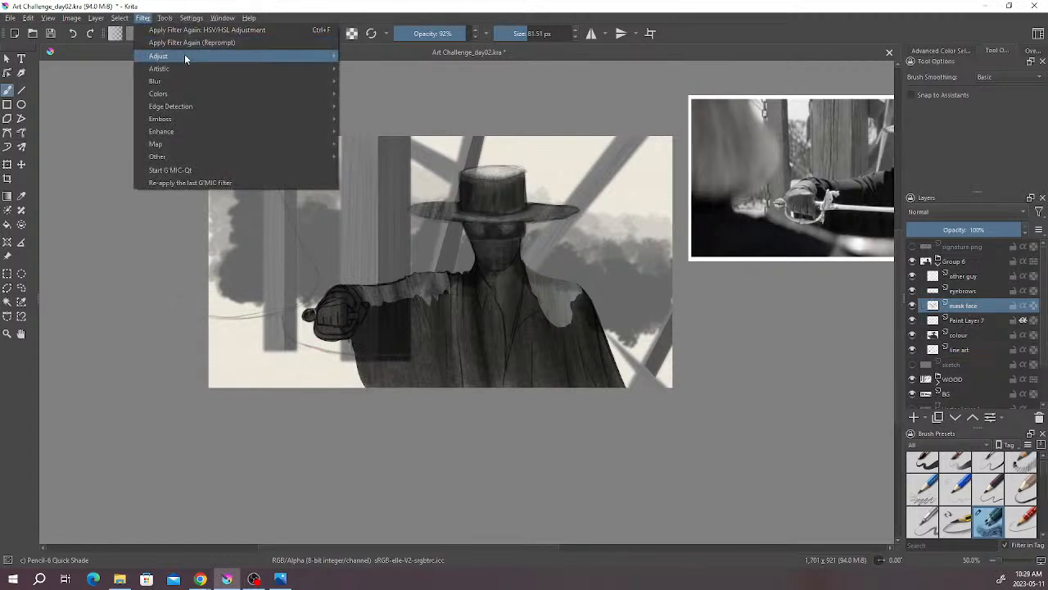
{"action": "mouse_move", "coordinate": [184, 56]}
{"action": "left_click", "coordinate": [374, 146]}
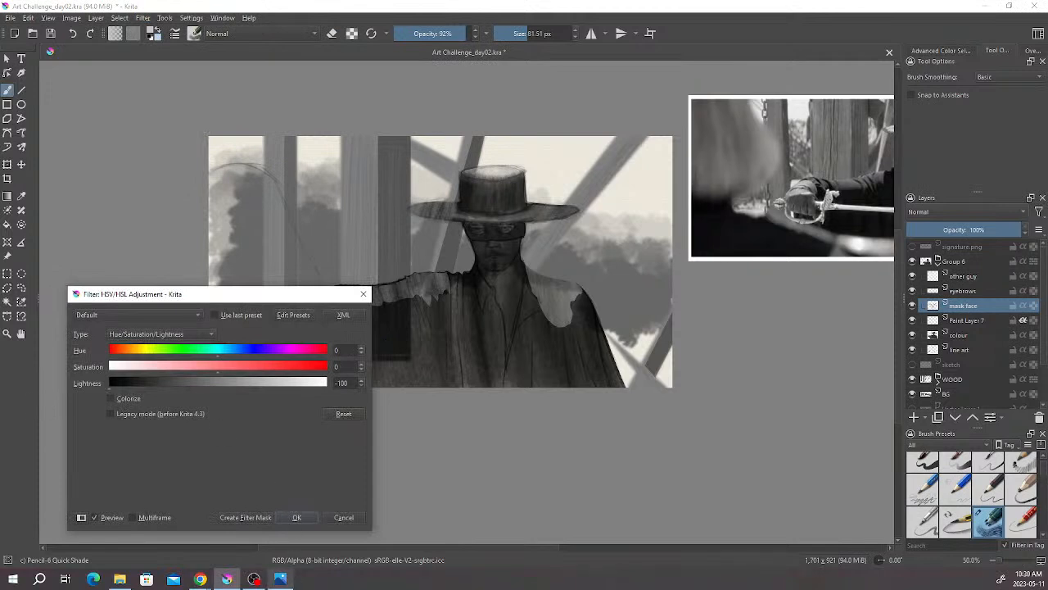
{"action": "left_click", "coordinate": [306, 518]}
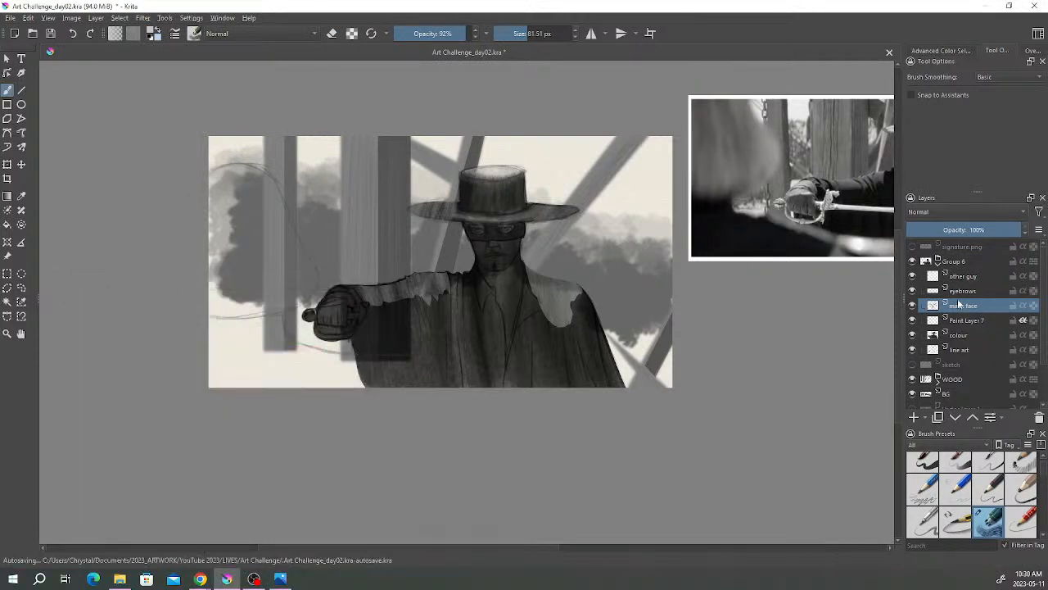
- Darken the eyebrows layer with an HSV/HSL adjustment, lowering Lightness to its minimum
{"action": "key", "text": "Page_Up"}
{"action": "left_click", "coordinate": [143, 18]}
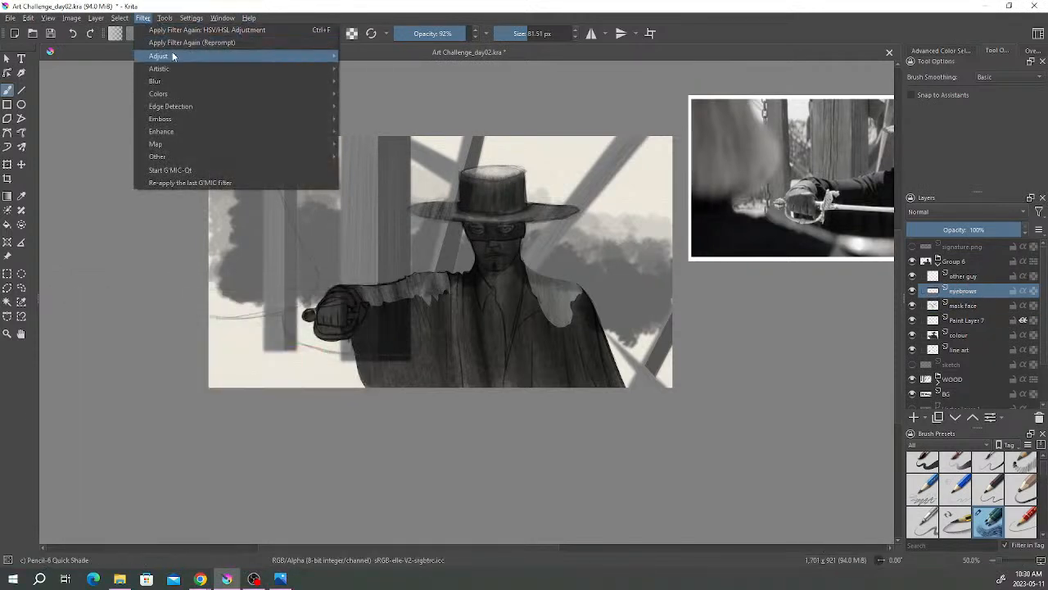
{"action": "mouse_move", "coordinate": [188, 54]}
{"action": "left_click", "coordinate": [386, 145]}
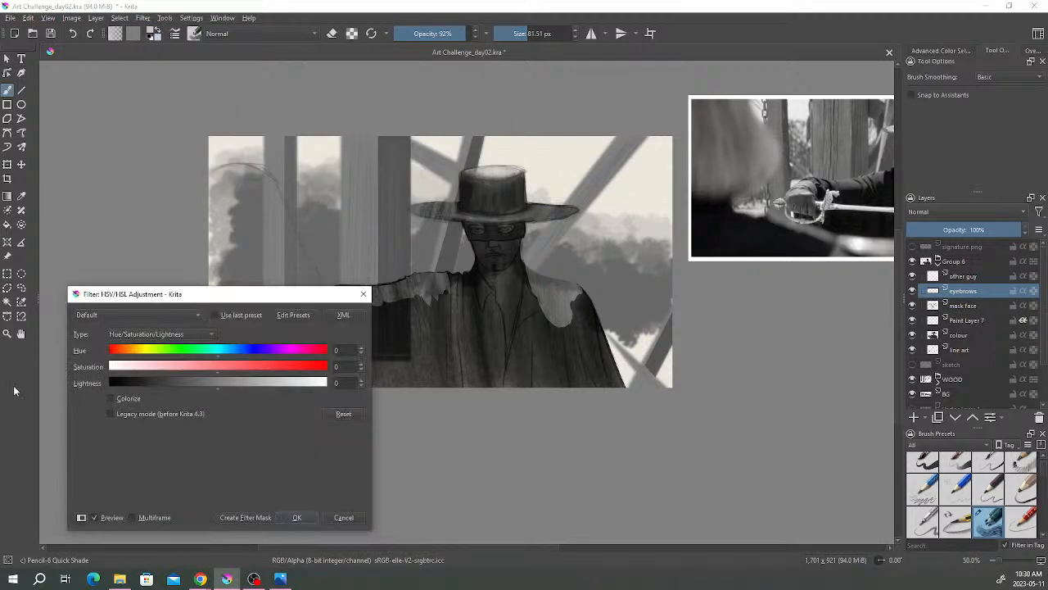
{"action": "left_click_drag", "start_coordinate": [136, 385], "coordinate": [86, 386]}
{"action": "left_click", "coordinate": [296, 517]}
{"action": "scroll", "coordinate": [555, 311], "scroll_direction": "up", "scroll_amount": 4}
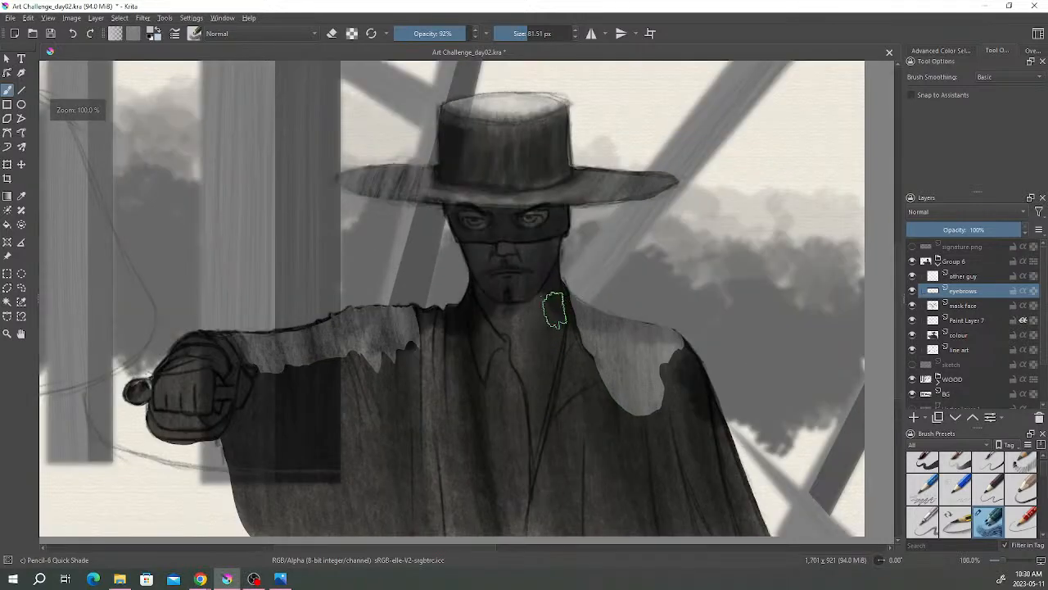
- Select Paint Layer 7 in Group 6, check its highlights by toggling visibility, and set the layer's opacity to 60%
{"action": "left_click_drag", "start_coordinate": [534, 300], "coordinate": [556, 298]}
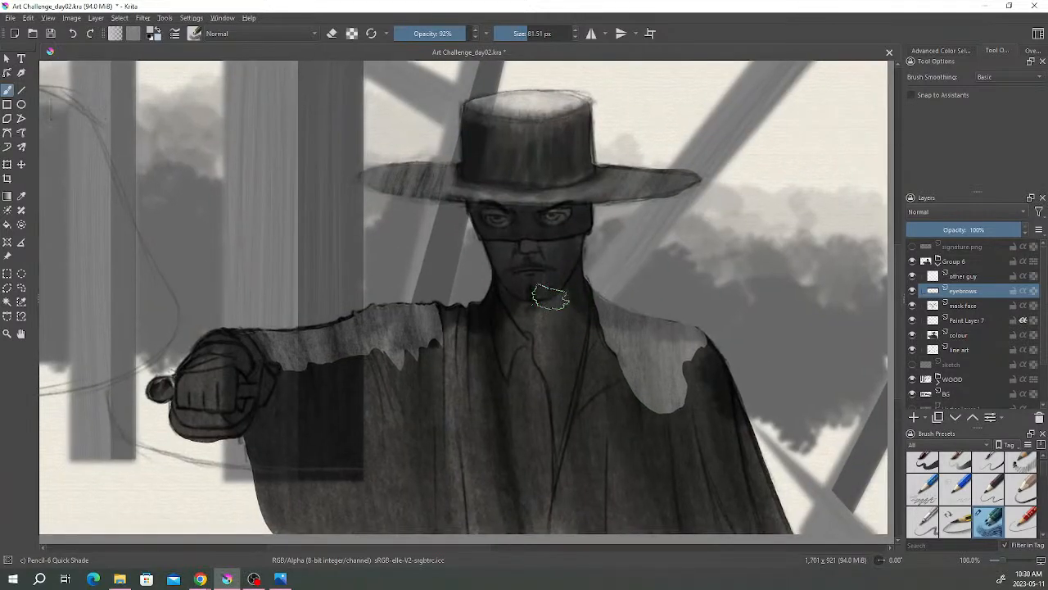
{"action": "key", "text": "ctrl+shift+a"}
{"action": "left_click", "coordinate": [967, 321]}
{"action": "left_click", "coordinate": [912, 320]}
{"action": "left_click", "coordinate": [912, 320]}
{"action": "left_click", "coordinate": [973, 230]}
{"action": "left_click", "coordinate": [976, 229]}
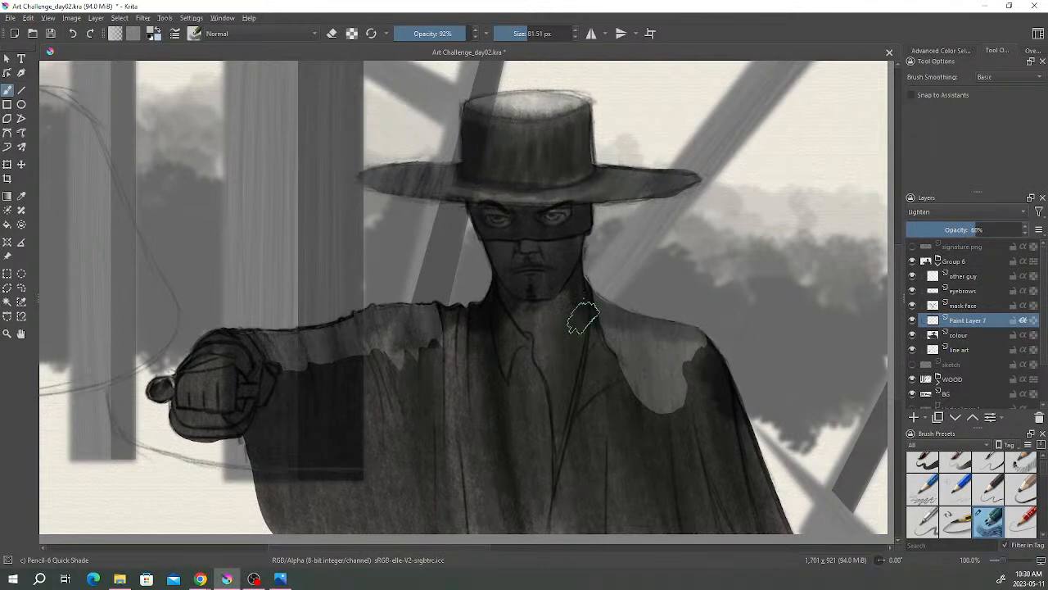
- Erase along the hard lower edges of the cape's shoulder highlight with a 23.58 px brush and set the layer's opacity to 46%
{"action": "key", "text": "e"}
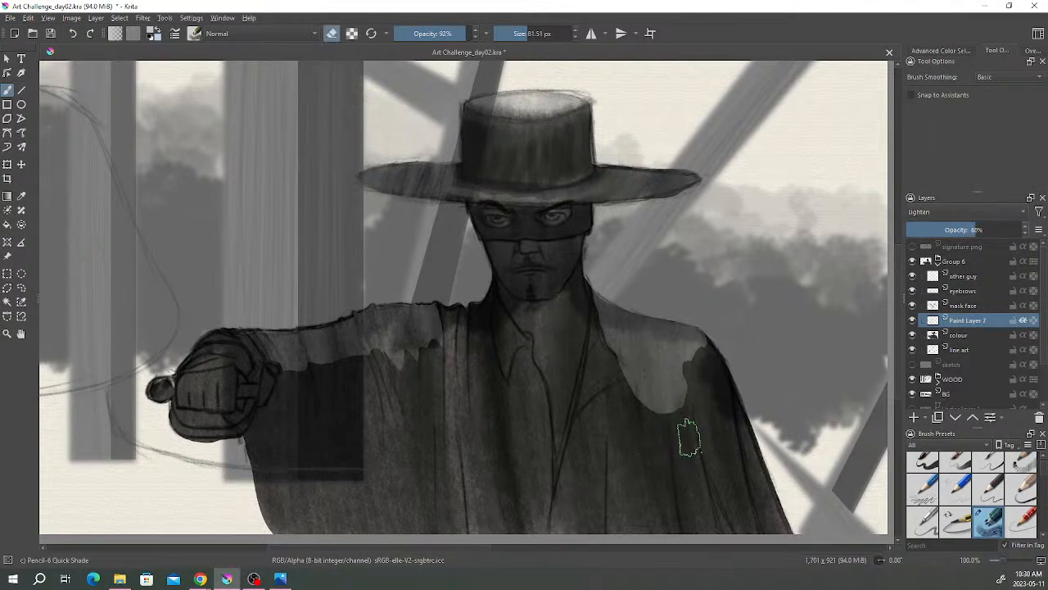
{"action": "mouse_move", "coordinate": [681, 412]}
{"action": "left_mouse_down"}
{"action": "mouse_move", "coordinate": [680, 402]}
{"action": "mouse_move", "coordinate": [681, 426]}
{"action": "left_mouse_up"}
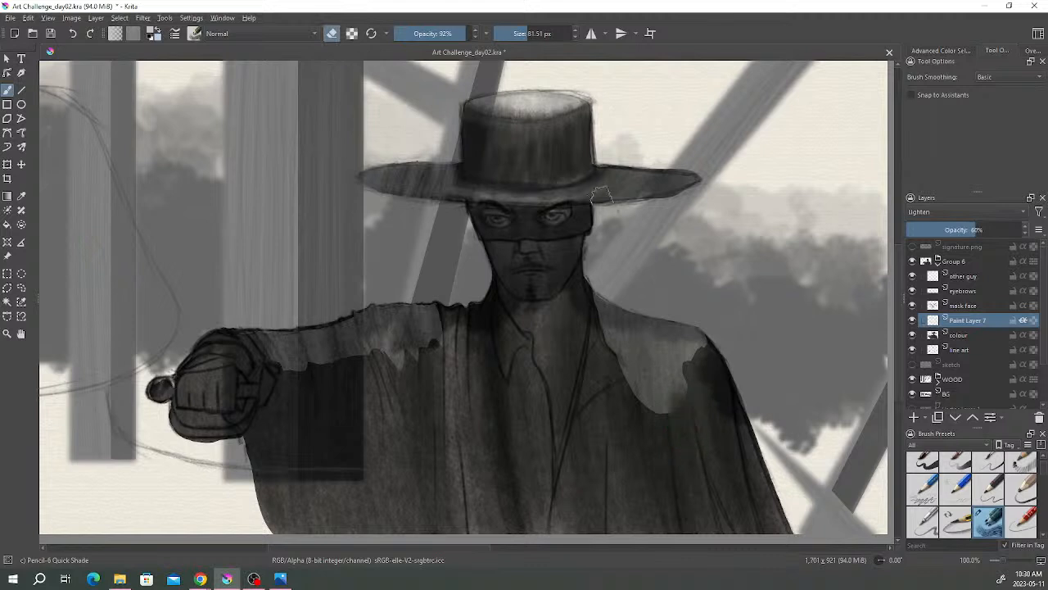
{"action": "left_click_drag", "start_coordinate": [524, 35], "coordinate": [515, 35]}
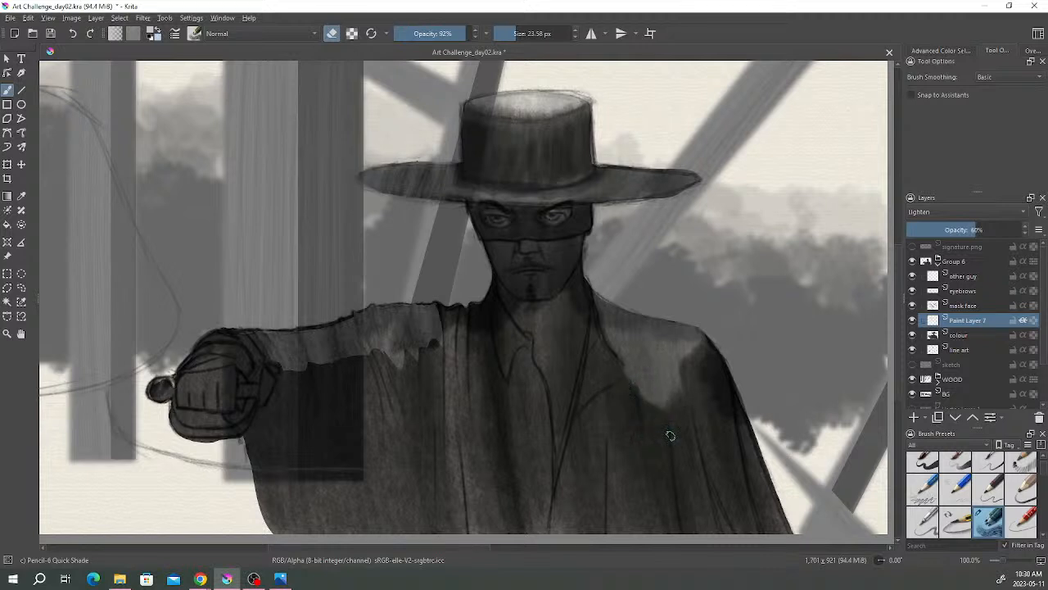
{"action": "left_click_drag", "start_coordinate": [1020, 230], "coordinate": [945, 230]}
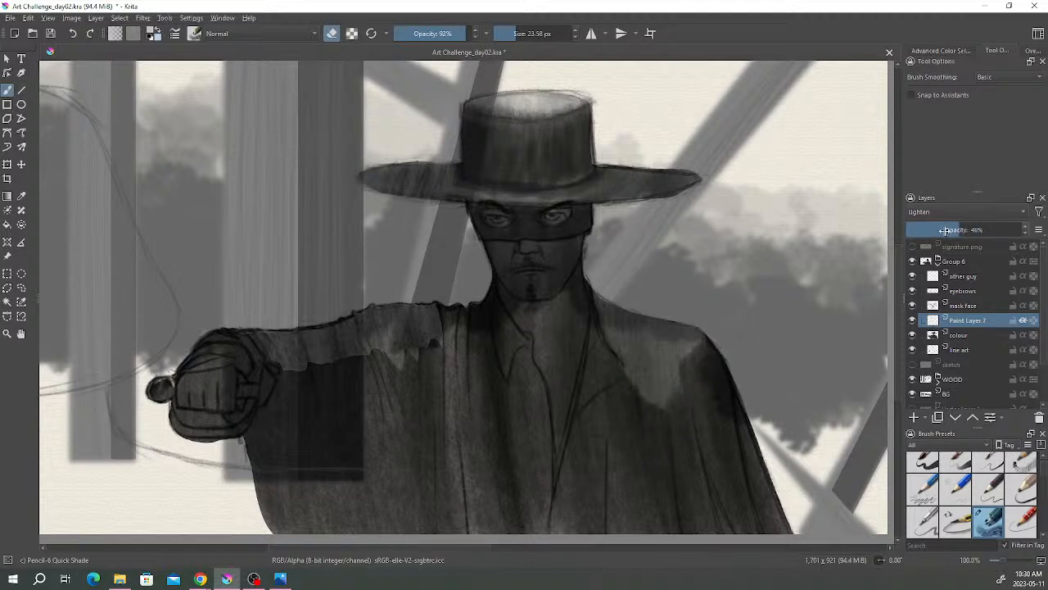
- Expand the WOOD group and select its wood layer, toggling its visibility to check which beams it holds
{"action": "scroll", "coordinate": [589, 225], "scroll_direction": "down", "scroll_amount": 1}
{"action": "left_click_drag", "start_coordinate": [575, 226], "coordinate": [535, 263]}
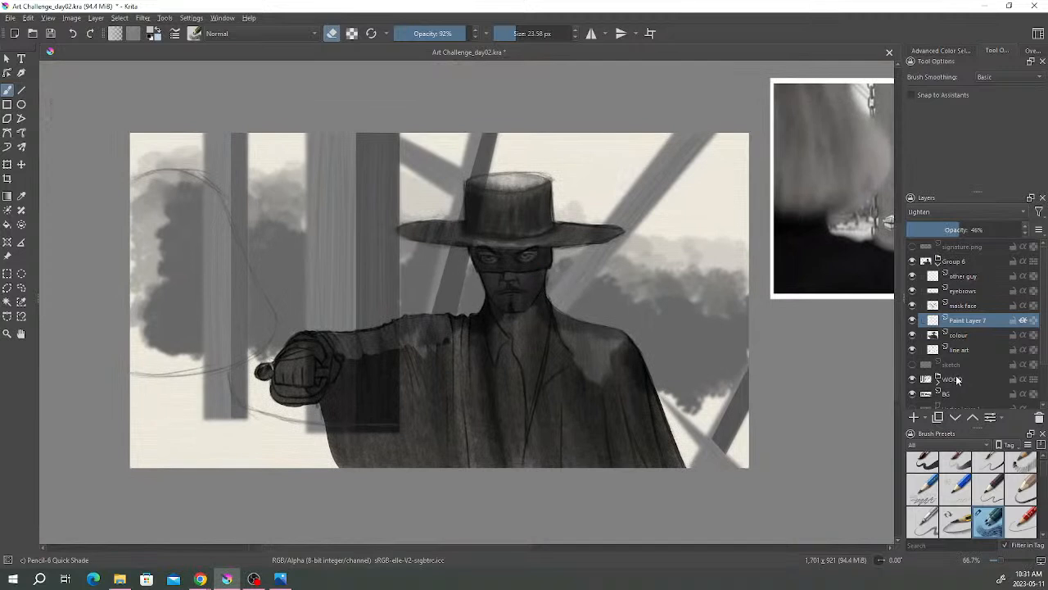
{"action": "scroll", "coordinate": [959, 344], "scroll_direction": "down", "scroll_amount": 2}
{"action": "left_click", "coordinate": [961, 327]}
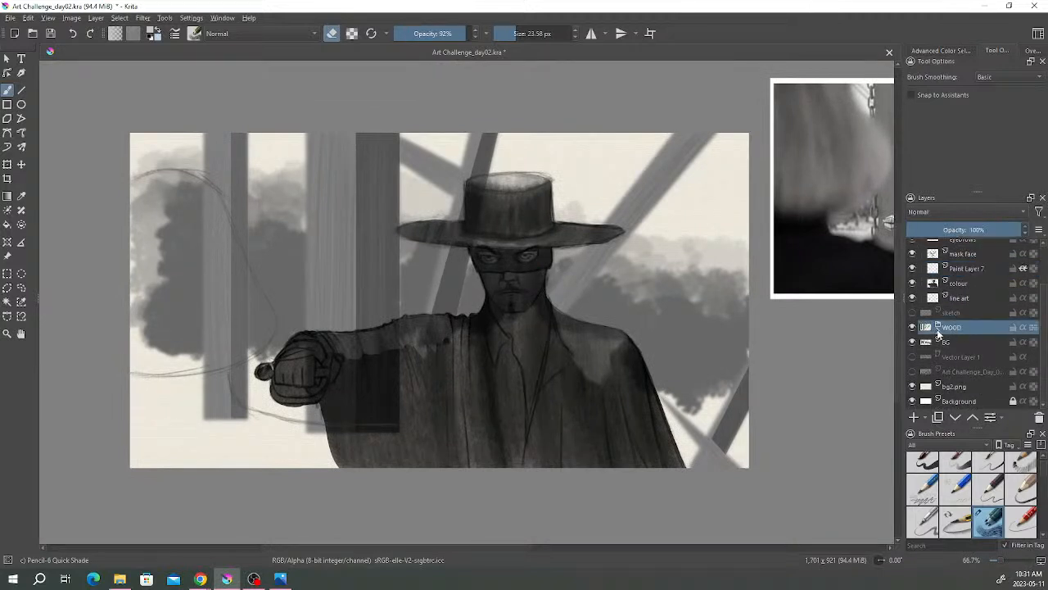
{"action": "left_click", "coordinate": [938, 328]}
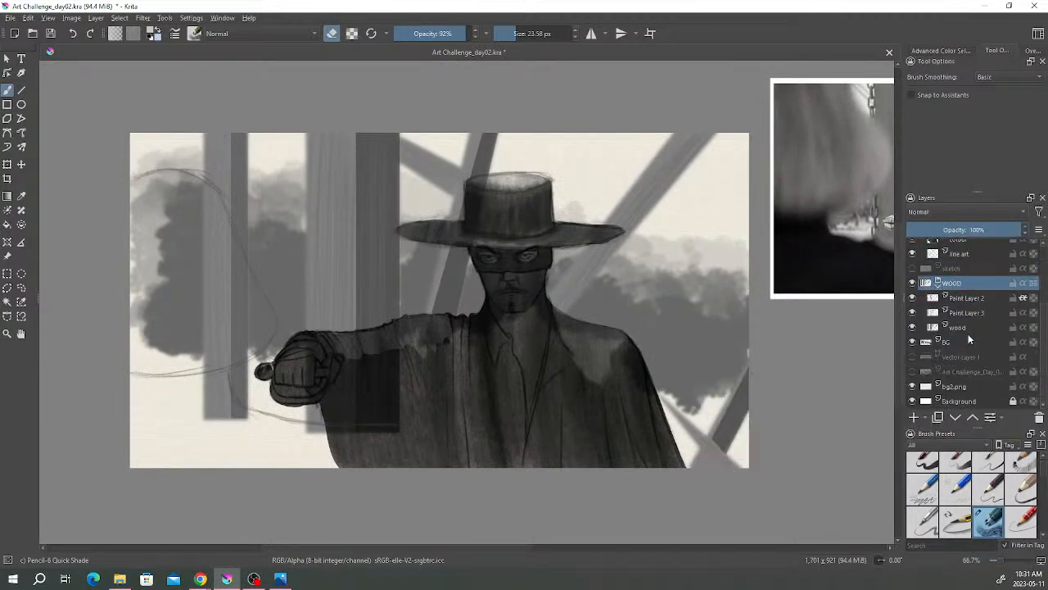
{"action": "left_click", "coordinate": [959, 328]}
{"action": "left_click", "coordinate": [912, 327]}
{"action": "left_click", "coordinate": [912, 328]}
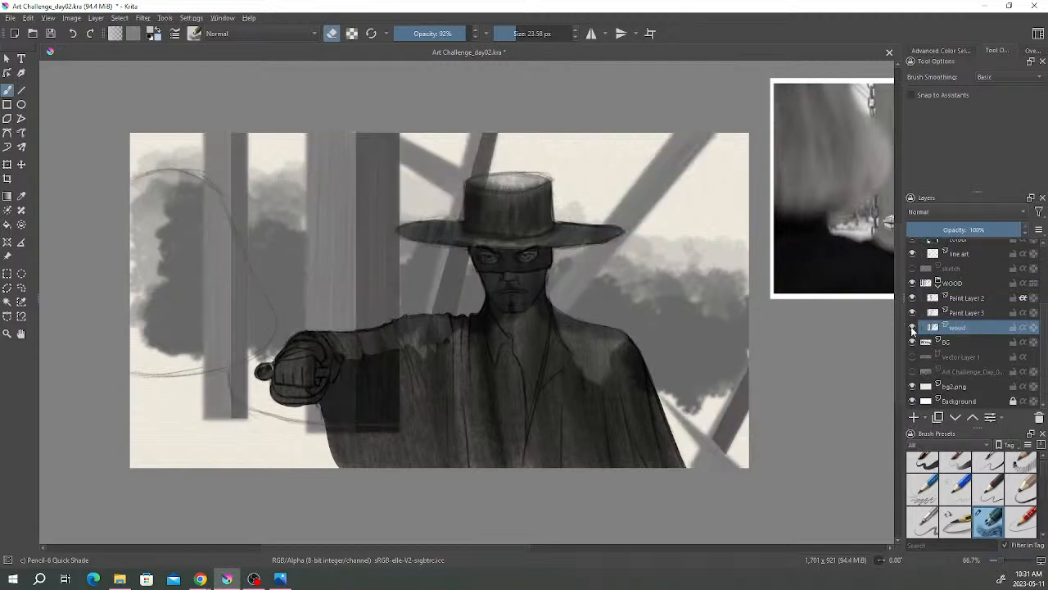
- Select the beam area overlapping the outstretched arm and cape freehand, and clear it from the wood layer and Paint Layer 3
{"action": "left_click", "coordinate": [21, 288]}
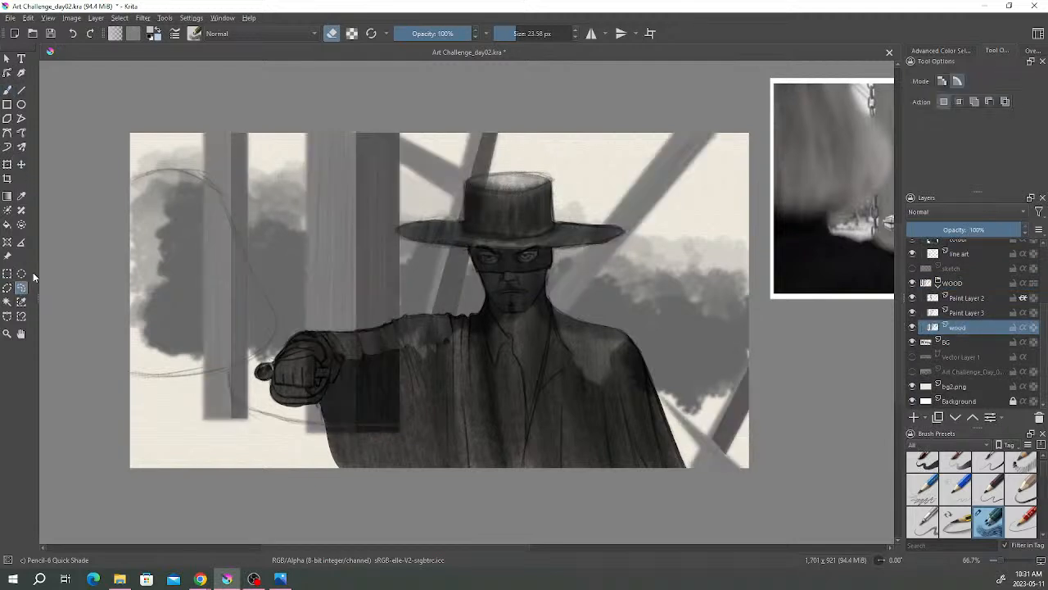
{"action": "left_click_drag", "start_coordinate": [404, 317], "coordinate": [309, 335]}
{"action": "mouse_move", "coordinate": [352, 452]}
{"action": "left_mouse_down"}
{"action": "mouse_move", "coordinate": [409, 447]}
{"action": "mouse_move", "coordinate": [434, 369]}
{"action": "mouse_move", "coordinate": [414, 317]}
{"action": "left_mouse_up"}
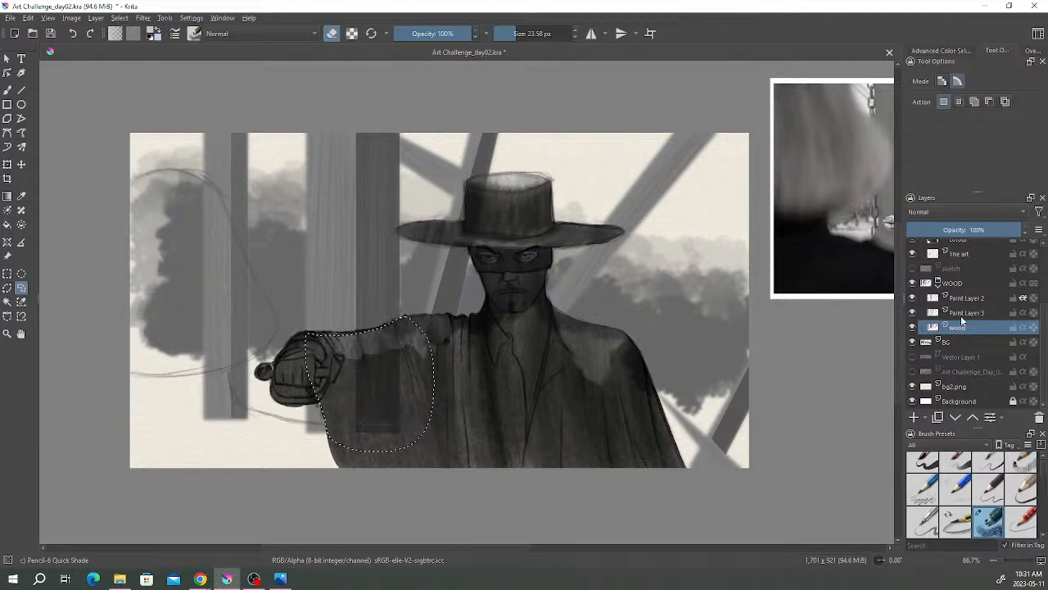
{"action": "left_click", "coordinate": [958, 312]}
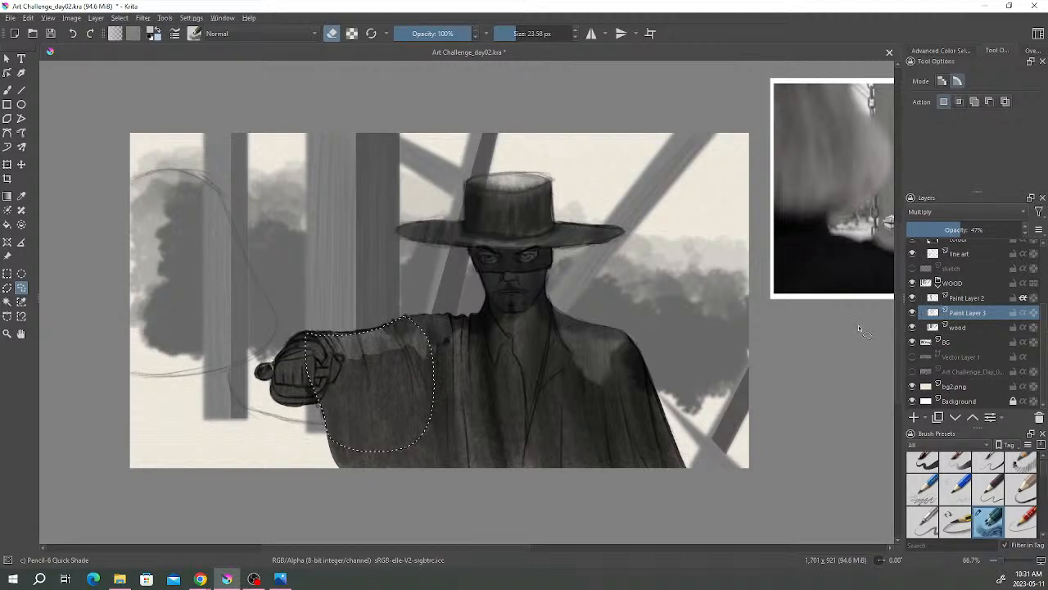
- Outline the dark patch near the arm's shoulder with a freehand selection, drop the selection, and save the document
{"action": "mouse_move", "coordinate": [459, 336]}
{"action": "left_mouse_down"}
{"action": "mouse_move", "coordinate": [425, 320]}
{"action": "mouse_move", "coordinate": [424, 342]}
{"action": "mouse_move", "coordinate": [457, 342]}
{"action": "left_mouse_up"}
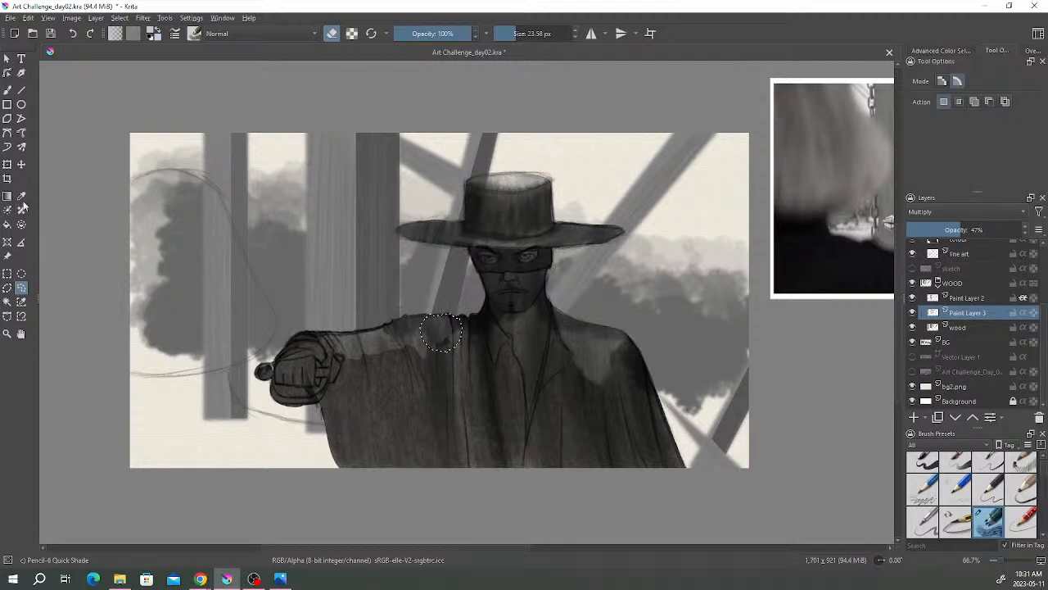
{"action": "left_click", "coordinate": [7, 274]}
{"action": "left_click", "coordinate": [75, 122]}
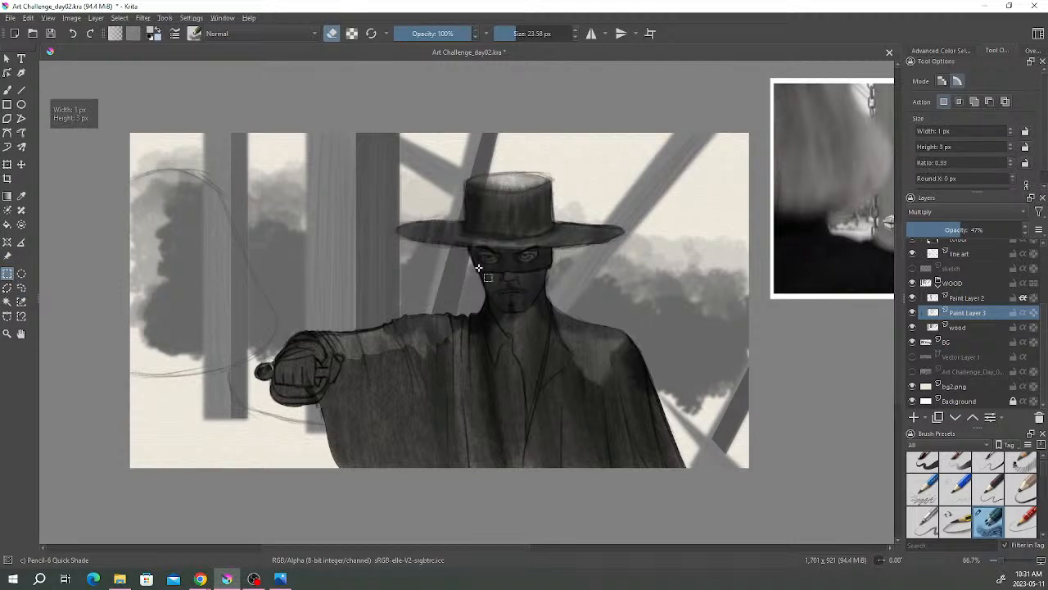
{"action": "left_click", "coordinate": [50, 33]}
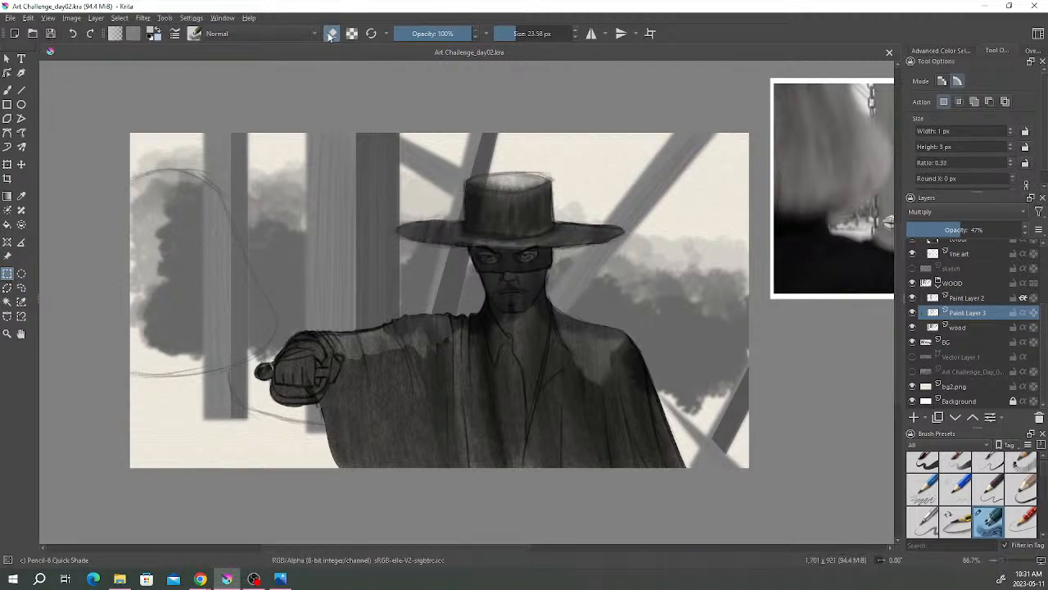
- Return to the brush in painting mode, check the figure against the reference photo, and collapse the WOOD group
{"action": "key", "text": "minus"}
{"action": "key", "text": "b"}
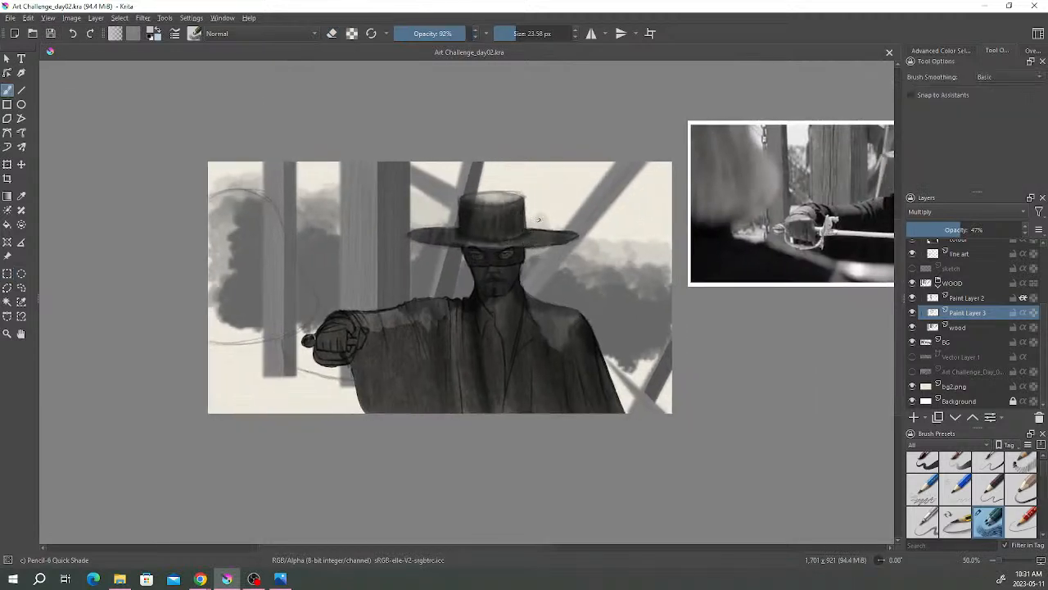
{"action": "key", "text": "plus"}
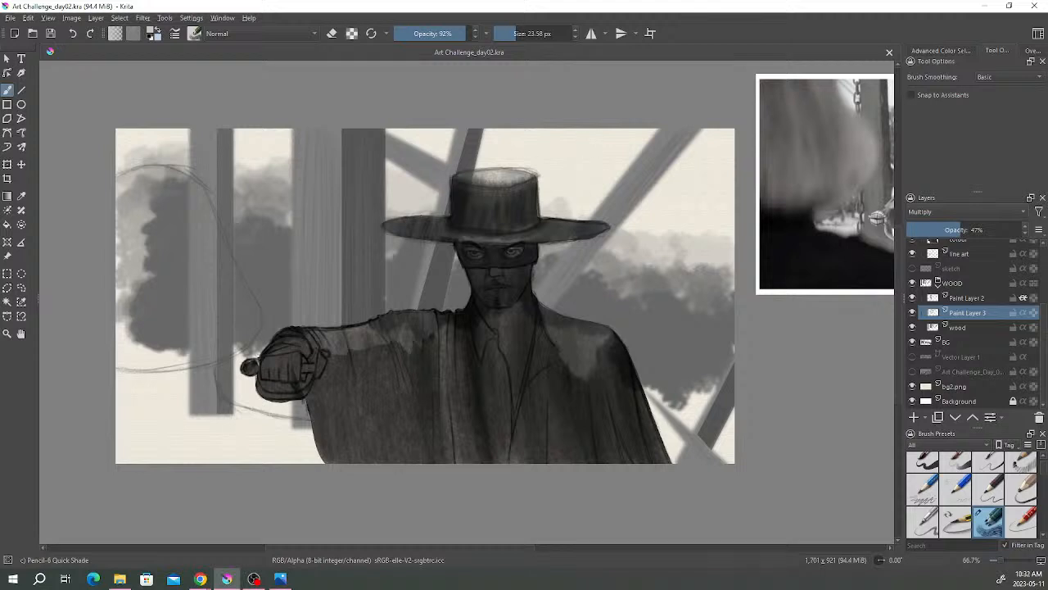
{"action": "left_click_drag", "start_coordinate": [532, 252], "coordinate": [570, 250]}
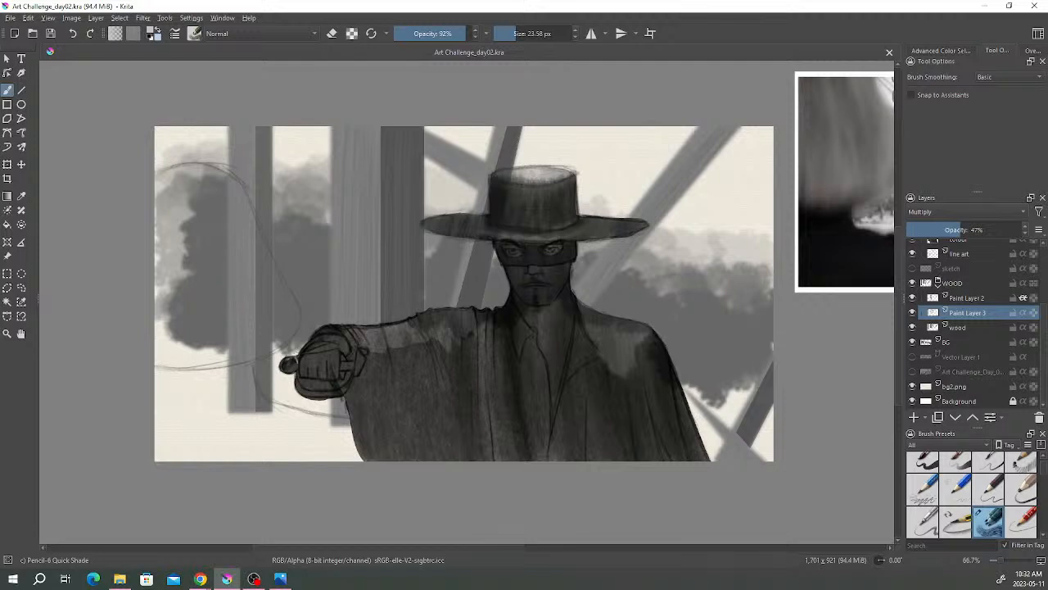
{"action": "left_click", "coordinate": [280, 578]}
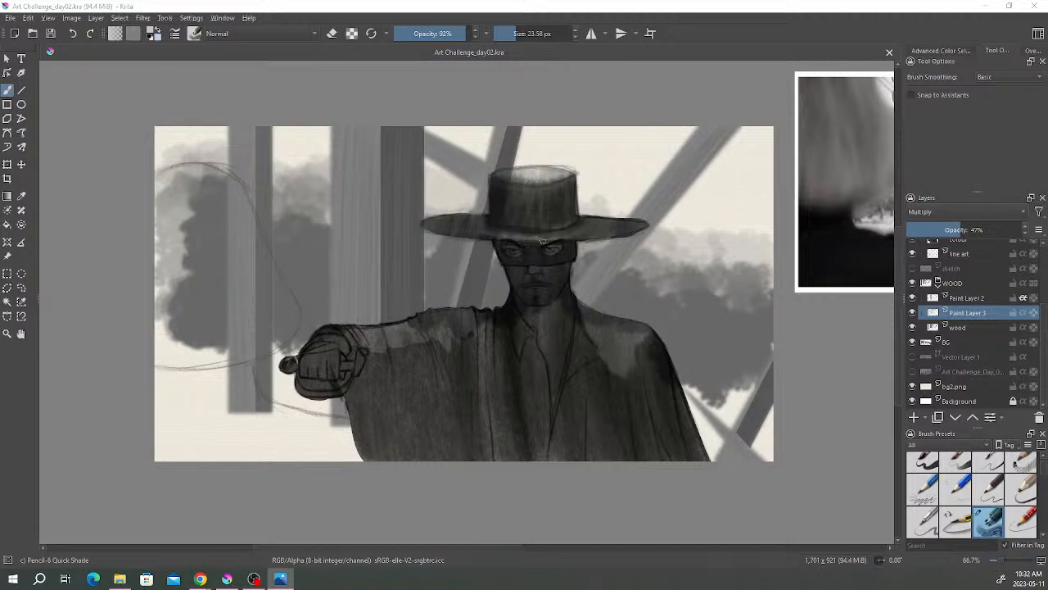
{"action": "scroll", "coordinate": [547, 242], "scroll_direction": "up", "scroll_amount": 2}
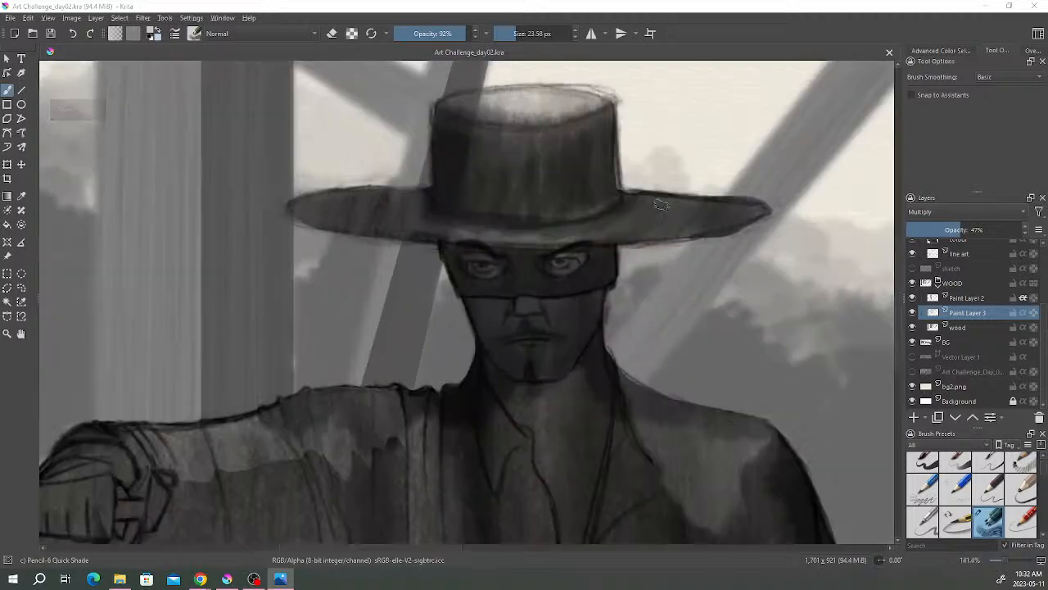
{"action": "scroll", "coordinate": [523, 276], "scroll_direction": "down", "scroll_amount": 1}
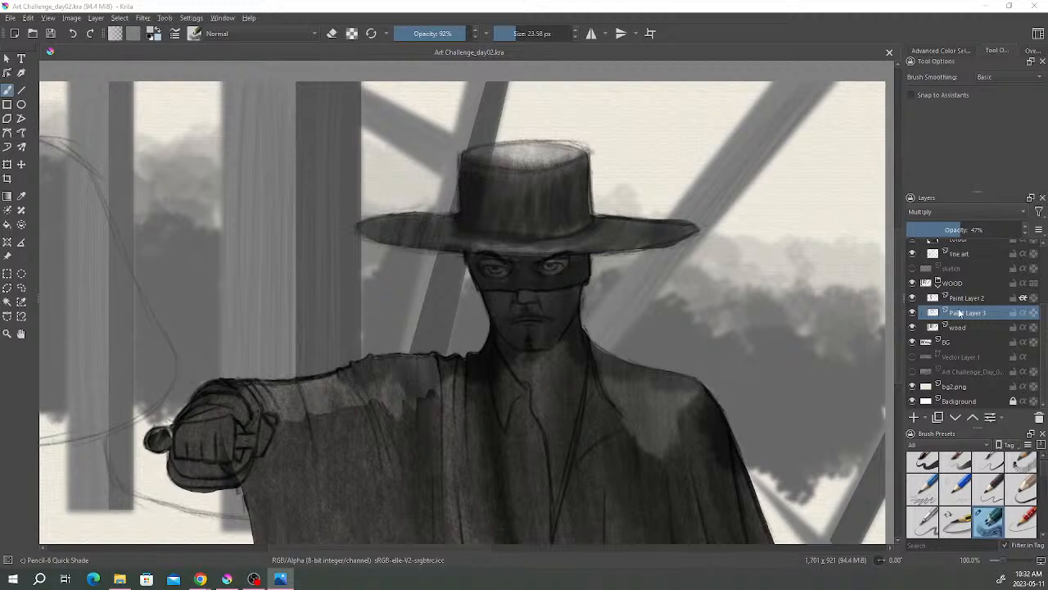
{"action": "left_click", "coordinate": [939, 284]}
{"action": "scroll", "coordinate": [971, 319], "scroll_direction": "up", "scroll_amount": 2}
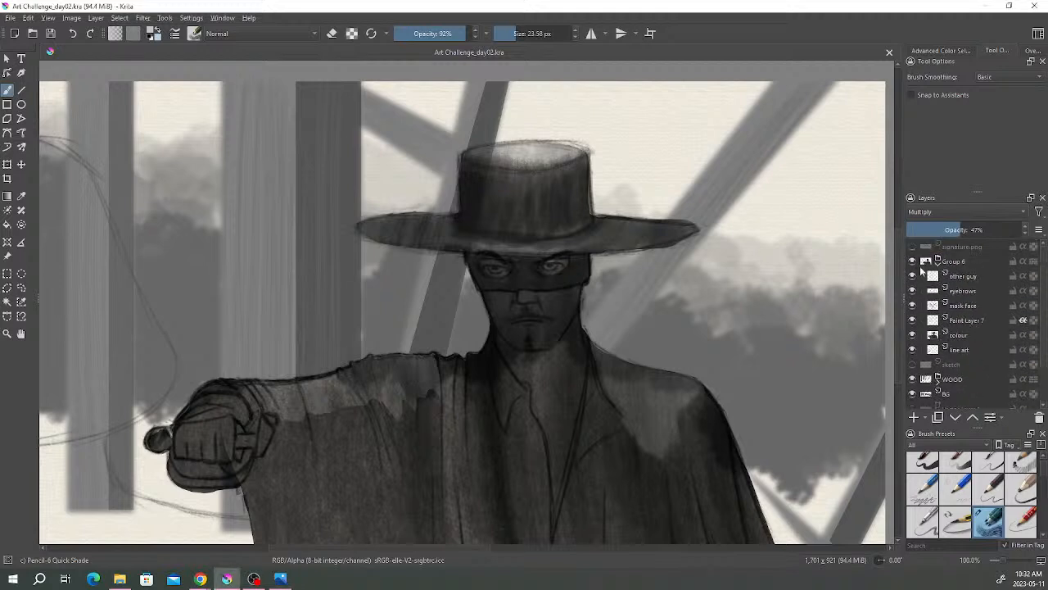
- Examine the masked figure's face, hat and cape shading alongside the reference image
{"action": "left_click_drag", "start_coordinate": [545, 319], "coordinate": [573, 288]}
{"action": "left_click_drag", "start_coordinate": [606, 319], "coordinate": [623, 311]}
{"action": "left_click_drag", "start_coordinate": [618, 267], "coordinate": [630, 267]}
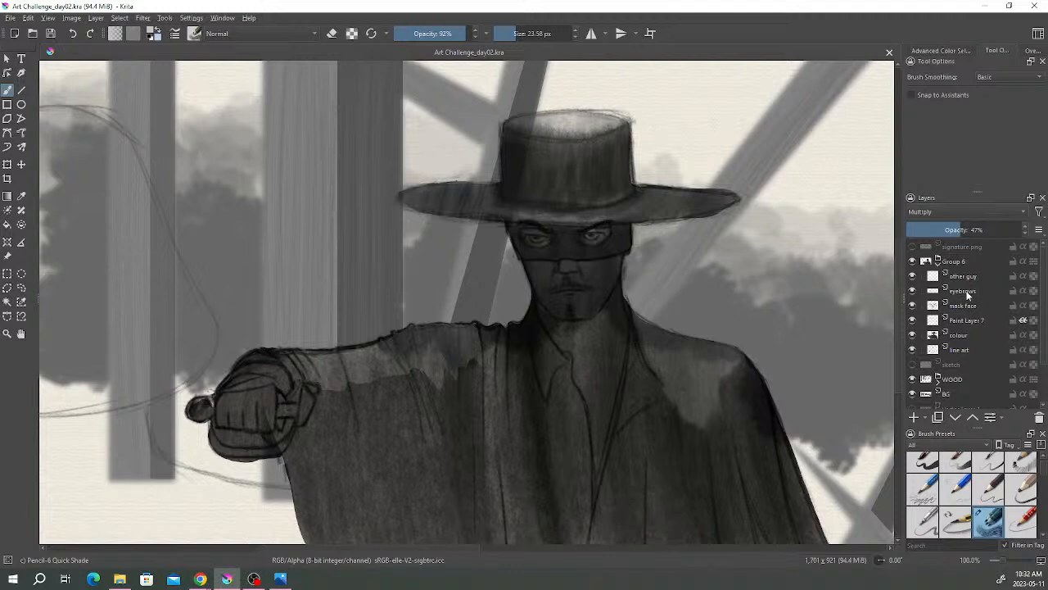
{"action": "mouse_move", "coordinate": [968, 295]}
{"action": "key", "text": "alt+Tab"}
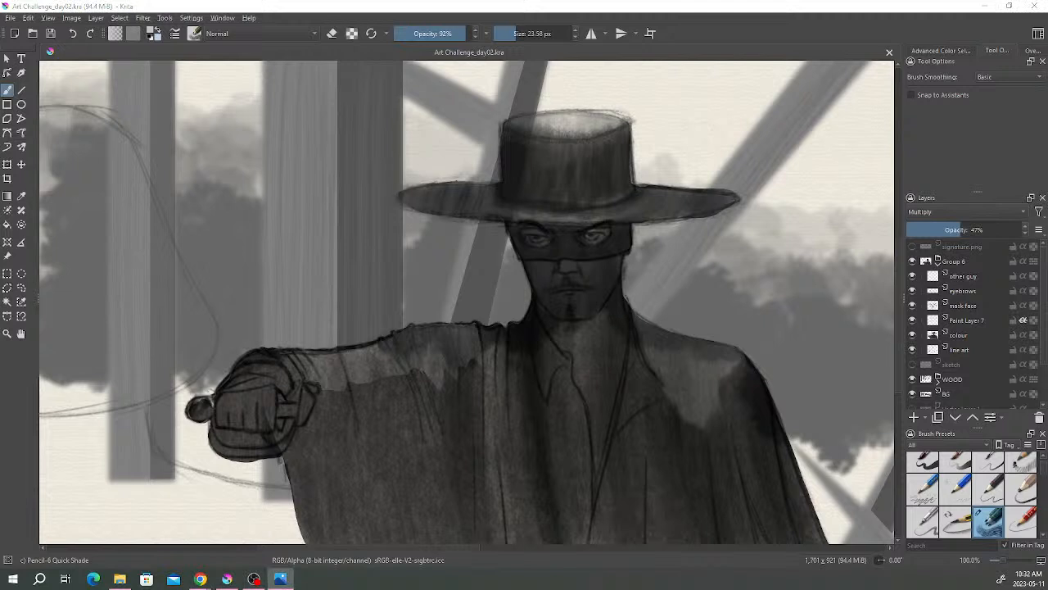
{"action": "scroll", "coordinate": [603, 320], "scroll_direction": "down", "scroll_amount": 1}
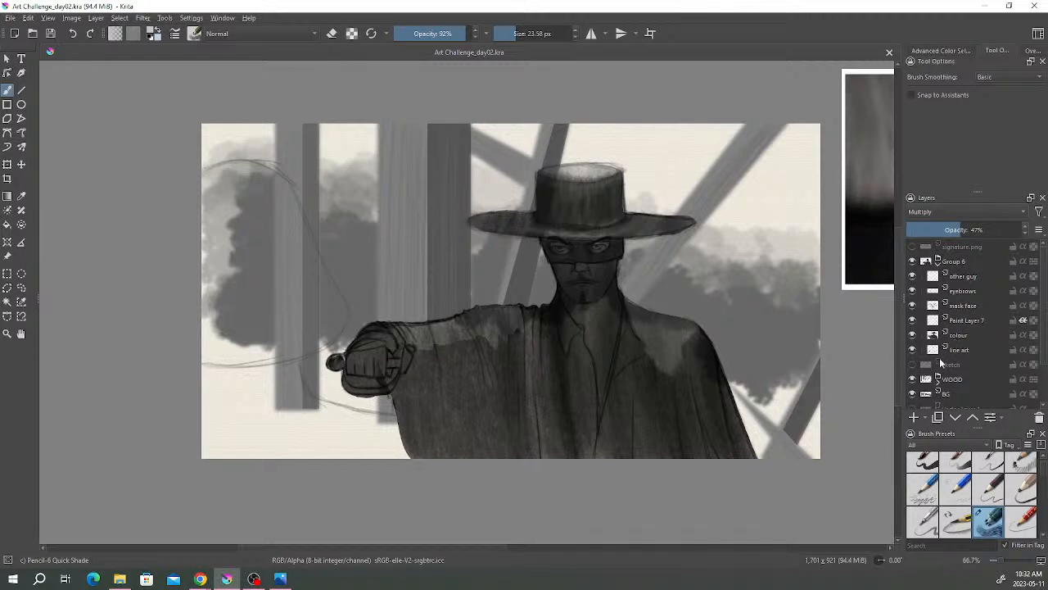
- Select Paint Layer 7 and toggle its visibility to compare the cape and hat with and without highlights
{"action": "scroll", "coordinate": [966, 361], "scroll_direction": "down", "scroll_amount": 2}
{"action": "scroll", "coordinate": [967, 361], "scroll_direction": "up", "scroll_amount": 2}
{"action": "left_click", "coordinate": [968, 321]}
{"action": "left_click", "coordinate": [913, 320]}
{"action": "left_click", "coordinate": [912, 321]}
{"action": "left_click", "coordinate": [913, 321]}
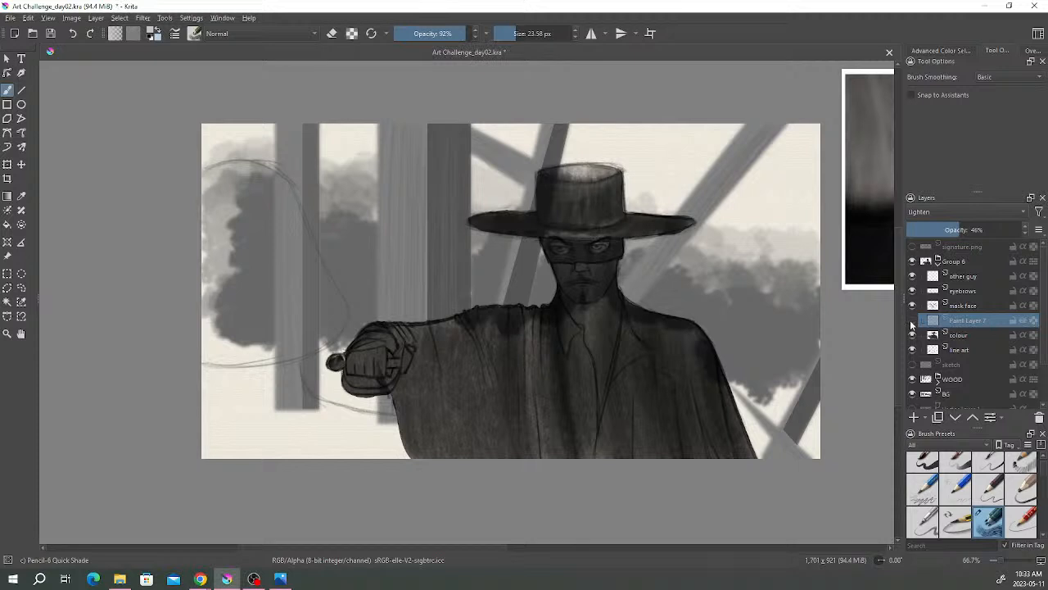
{"action": "left_click", "coordinate": [912, 321]}
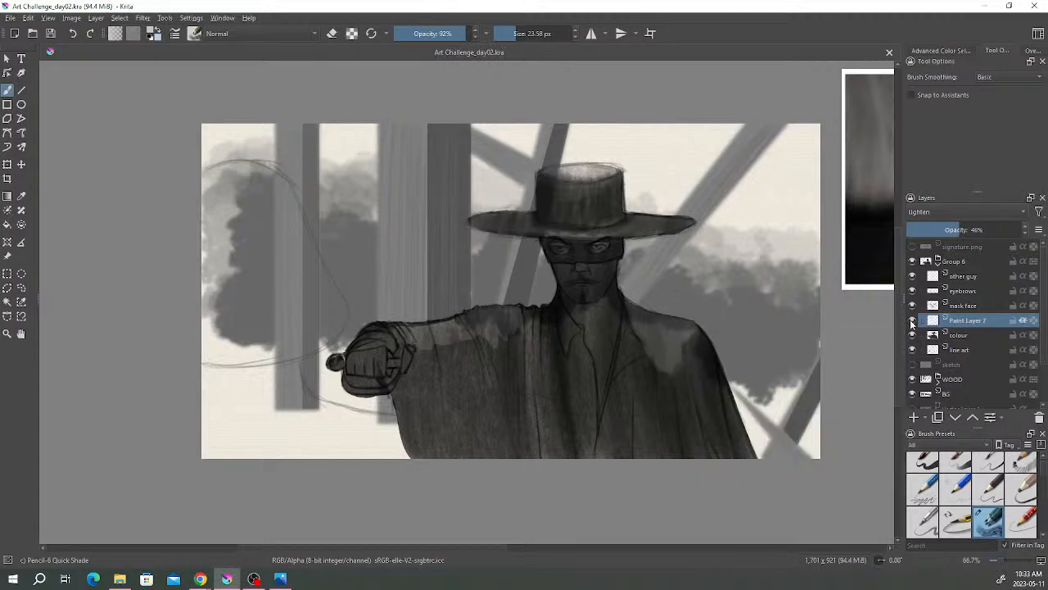
{"action": "mouse_move", "coordinate": [913, 321]}
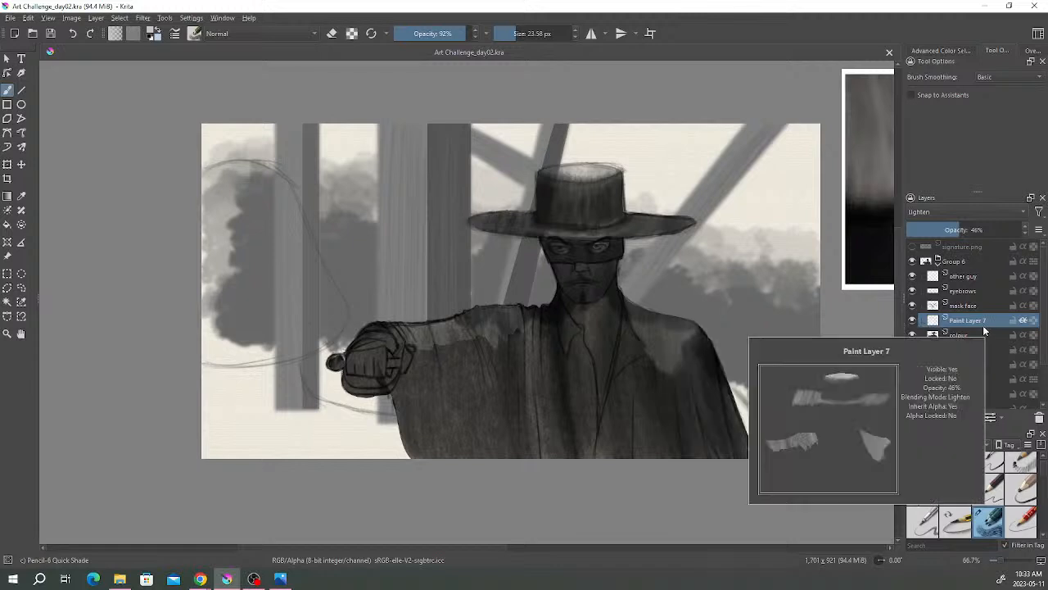
- Paint light downward fold strokes on the cape sleeve below the outstretched arm's highlight on Paint Layer 7
{"action": "right_click", "coordinate": [571, 298]}
{"action": "right_click", "coordinate": [536, 283]}
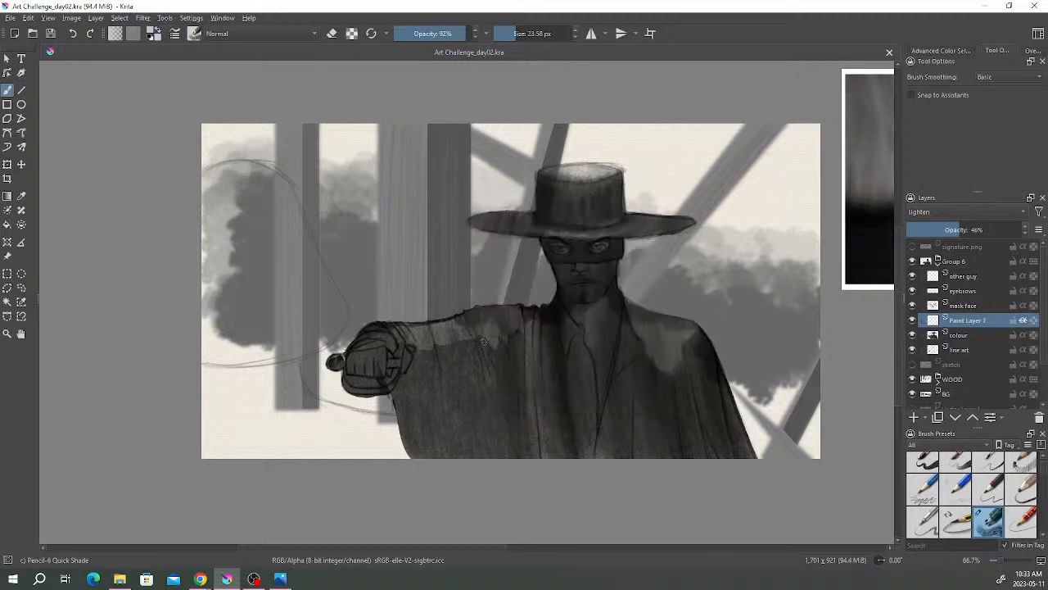
{"action": "mouse_move", "coordinate": [481, 325]}
{"action": "left_mouse_down"}
{"action": "mouse_move", "coordinate": [491, 360]}
{"action": "mouse_move", "coordinate": [494, 339]}
{"action": "mouse_move", "coordinate": [500, 355]}
{"action": "mouse_move", "coordinate": [468, 321]}
{"action": "mouse_move", "coordinate": [478, 352]}
{"action": "left_mouse_up"}
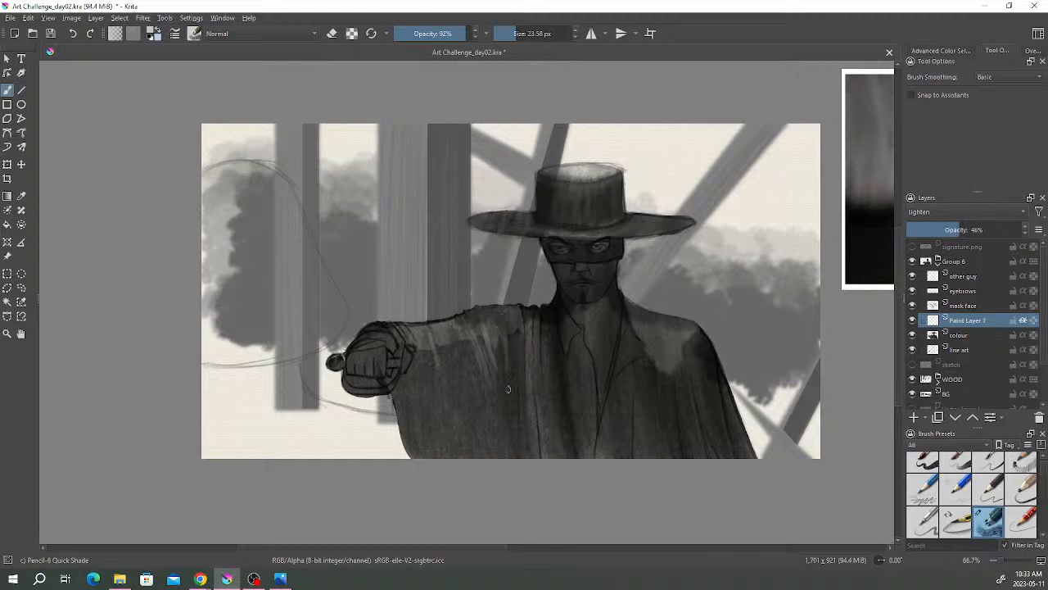
- Set the brush opacity to 66%, paint soft fold strokes on the cape's sleeve and opposite shoulder, and compare with Paint Layer 7 hidden and shown
{"action": "key", "text": "o"}
{"action": "key", "text": "o"}
{"action": "key", "text": "o"}
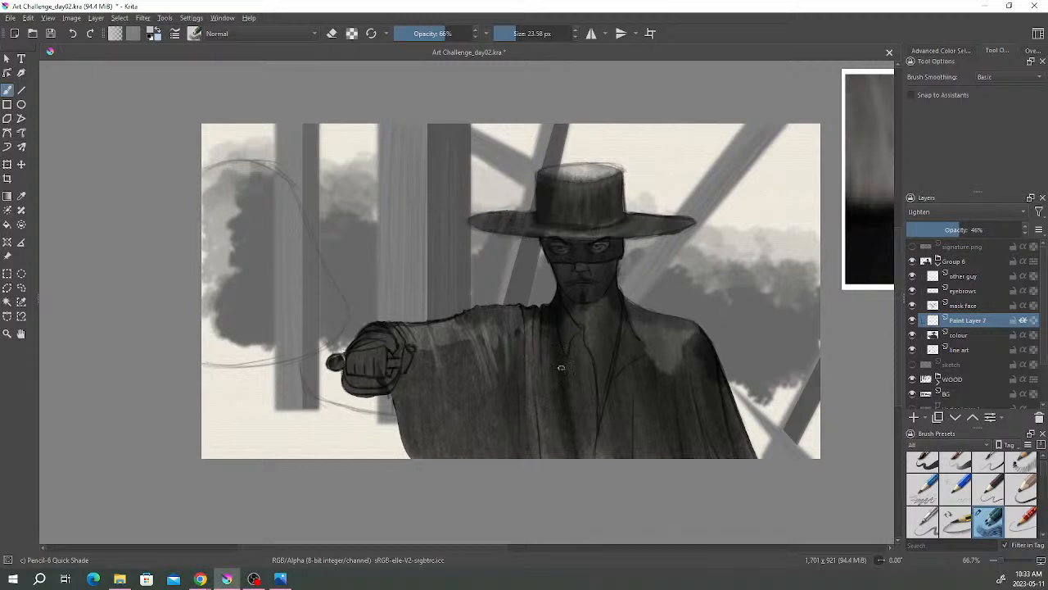
{"action": "scroll", "coordinate": [492, 344], "scroll_direction": "up", "scroll_amount": 2}
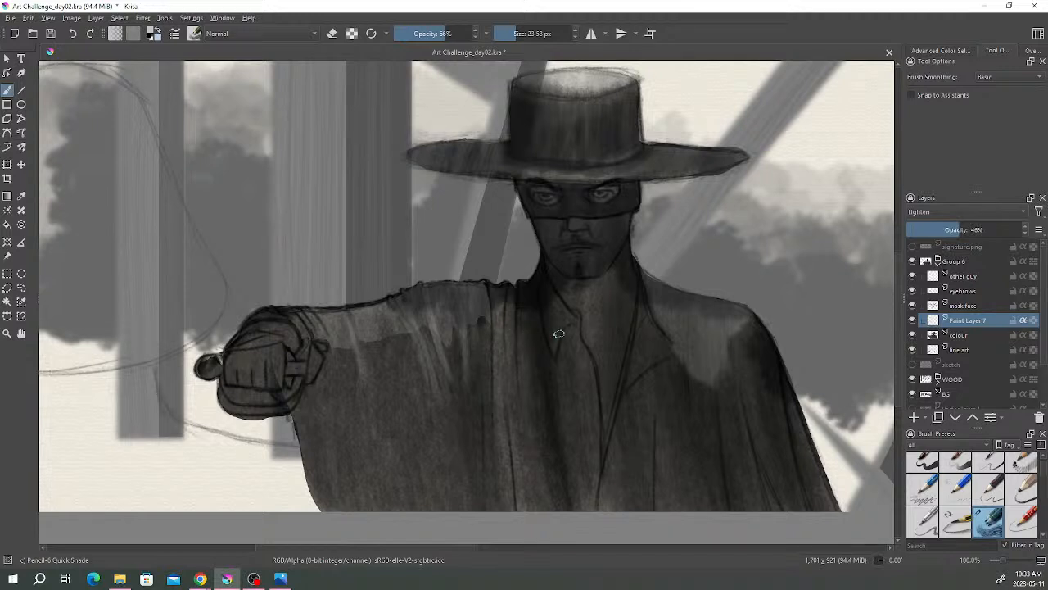
{"action": "left_click_drag", "start_coordinate": [583, 316], "coordinate": [583, 339]}
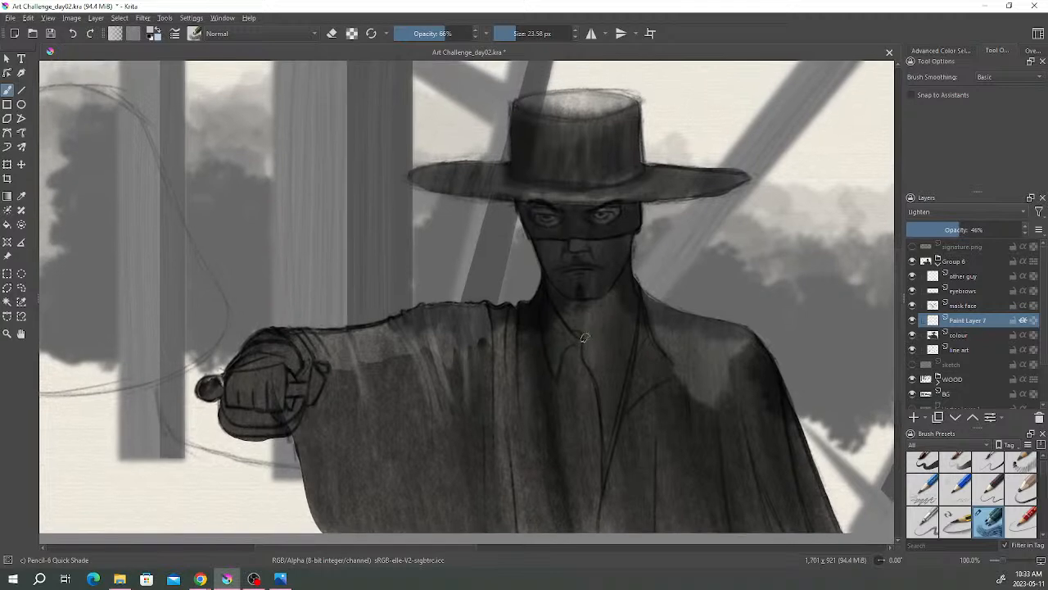
{"action": "scroll", "coordinate": [585, 336], "scroll_direction": "down", "scroll_amount": 1}
{"action": "scroll", "coordinate": [585, 336], "scroll_direction": "up", "scroll_amount": 1}
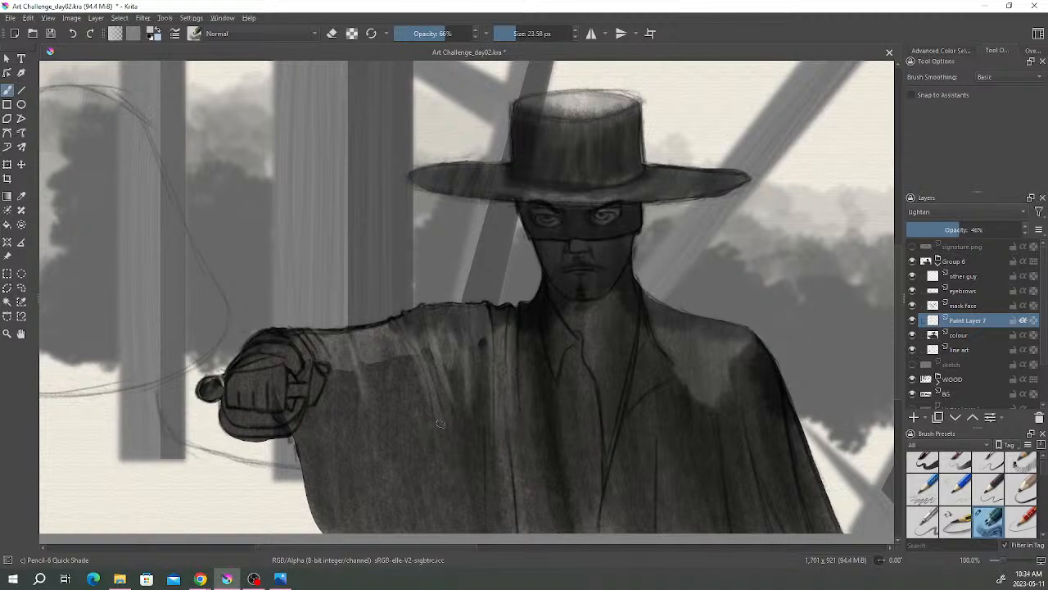
{"action": "scroll", "coordinate": [429, 402], "scroll_direction": "down", "scroll_amount": 1}
{"action": "left_click_drag", "start_coordinate": [692, 352], "coordinate": [752, 289]}
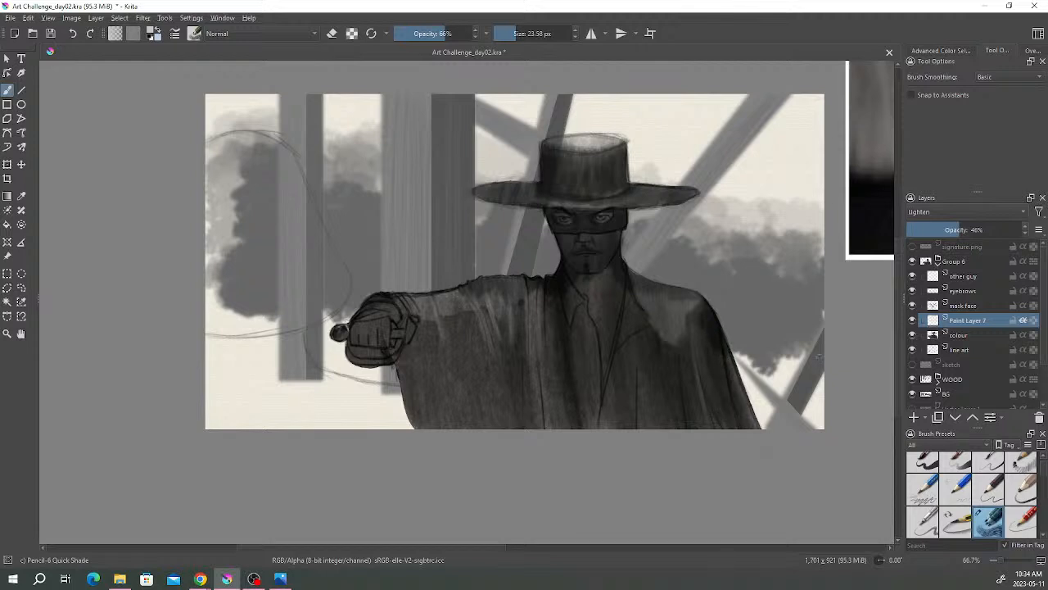
{"action": "left_click", "coordinate": [913, 321]}
{"action": "left_click", "coordinate": [912, 321]}
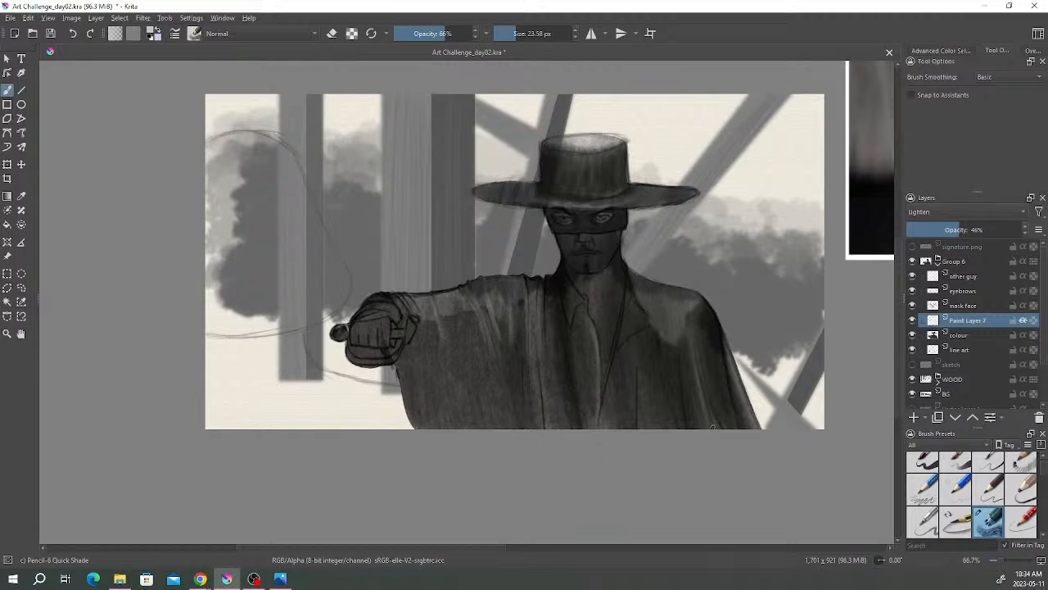
- Paint light strokes along the shirt front and the upper edge of the outstretched arm on Paint Layer 7
{"action": "mouse_move", "coordinate": [600, 283]}
{"action": "left_mouse_down"}
{"action": "mouse_move", "coordinate": [585, 291]}
{"action": "mouse_move", "coordinate": [625, 299]}
{"action": "mouse_move", "coordinate": [611, 305]}
{"action": "left_mouse_up"}
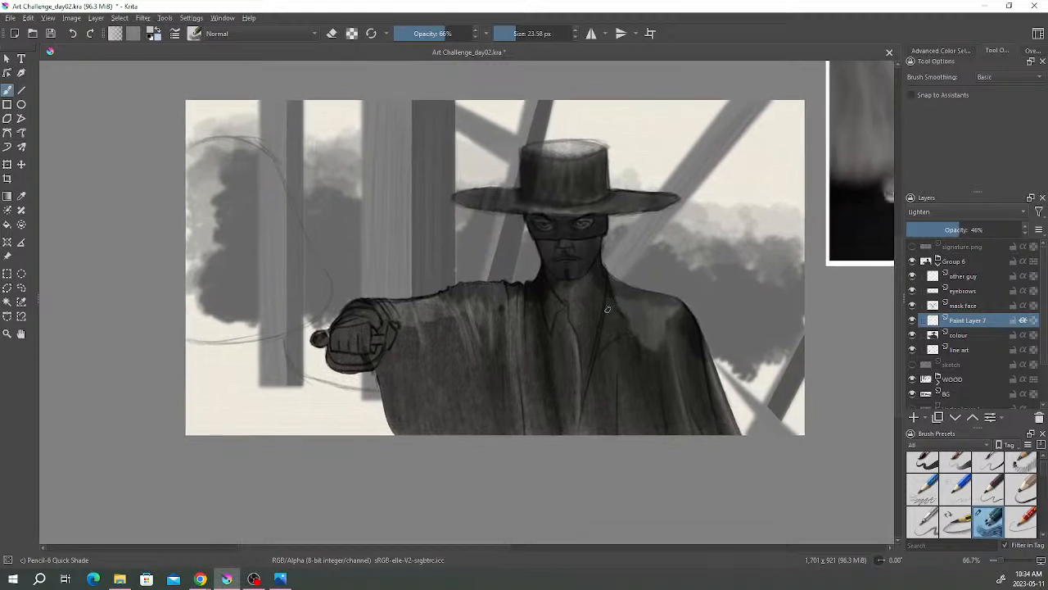
{"action": "scroll", "coordinate": [564, 274], "scroll_direction": "up", "scroll_amount": 1}
{"action": "left_click_drag", "start_coordinate": [566, 264], "coordinate": [603, 225]}
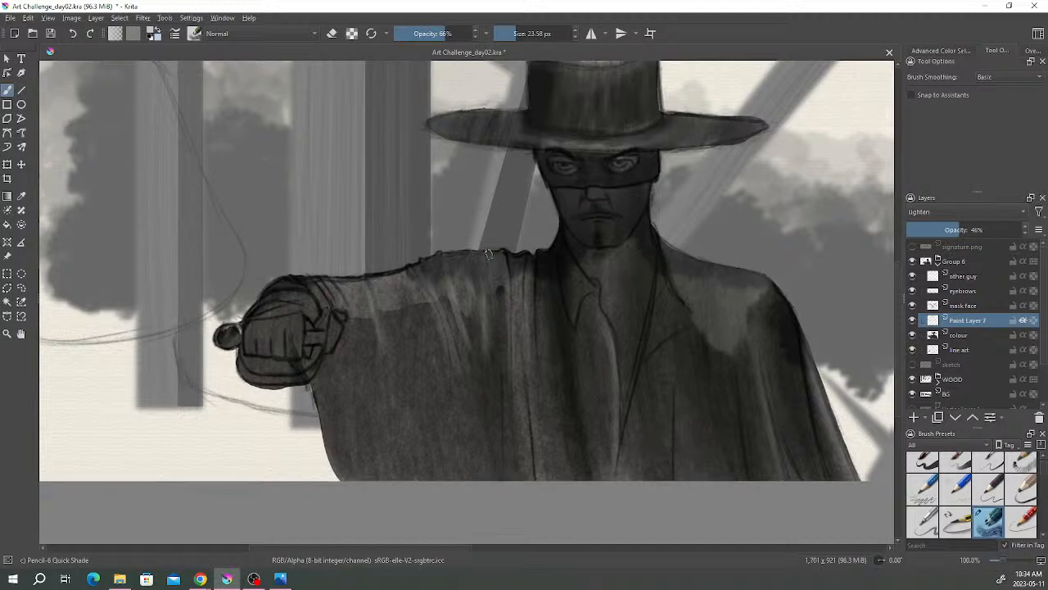
{"action": "left_click_drag", "start_coordinate": [468, 253], "coordinate": [347, 279]}
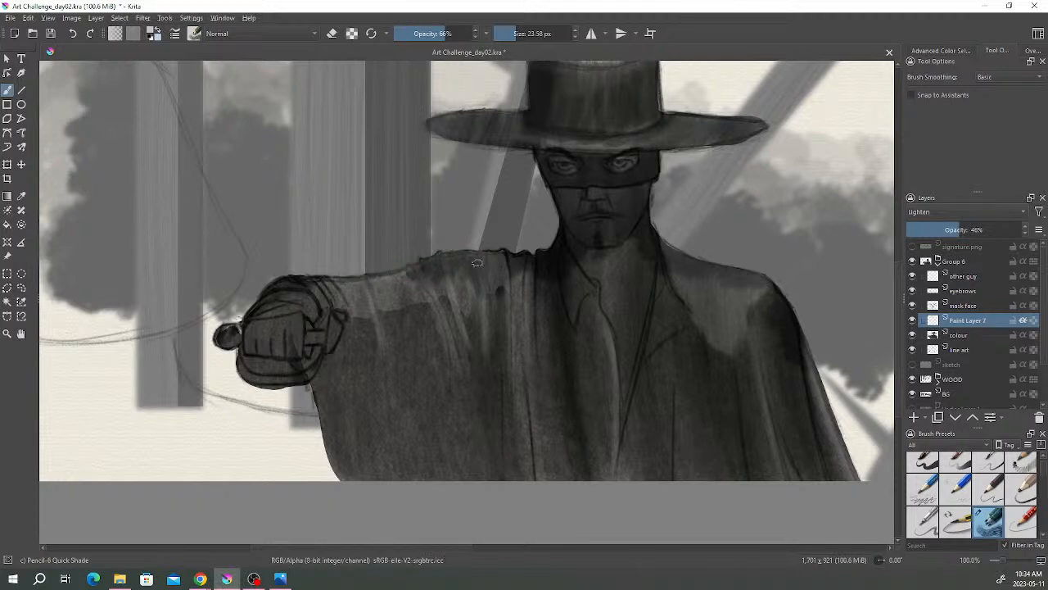
{"action": "scroll", "coordinate": [477, 262], "scroll_direction": "down", "scroll_amount": 2}
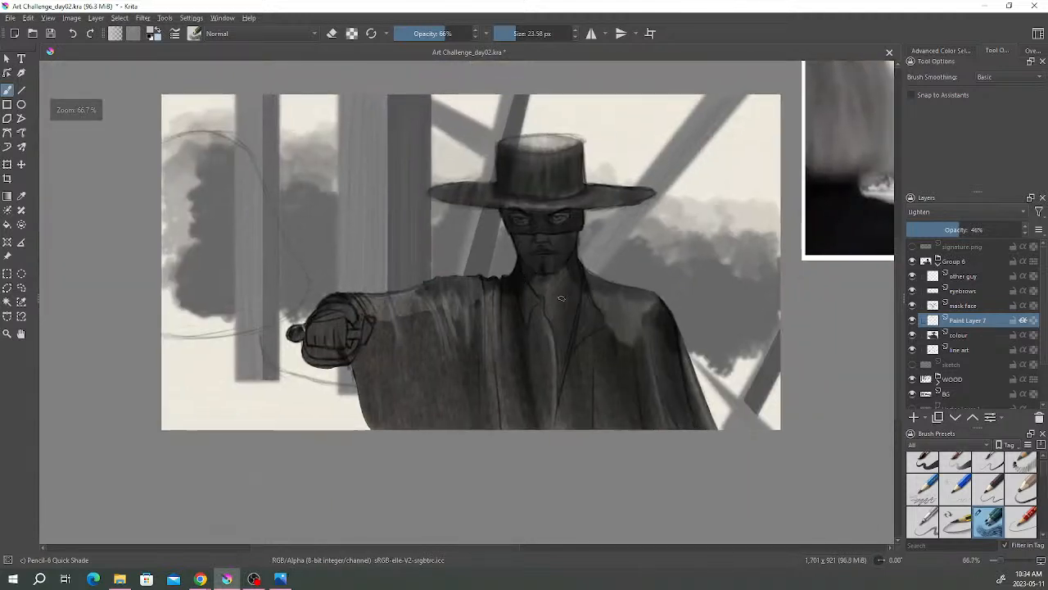
{"action": "left_click_drag", "start_coordinate": [548, 275], "coordinate": [544, 285]}
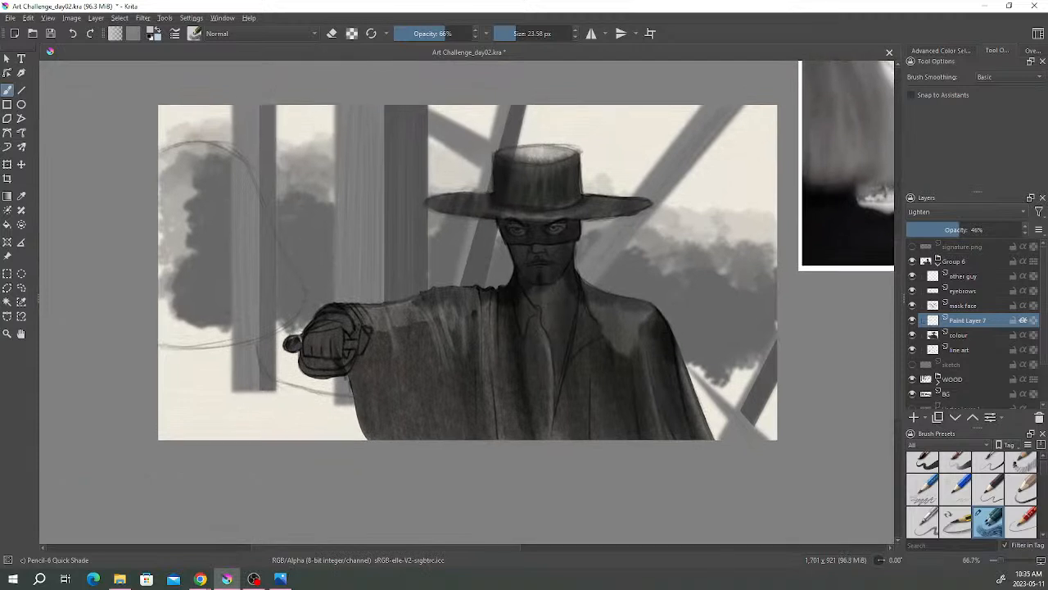
- Add a new paint layer directly above Paint Layer 7 and inspect the cape and sleeve up close
{"action": "left_click", "coordinate": [914, 417]}
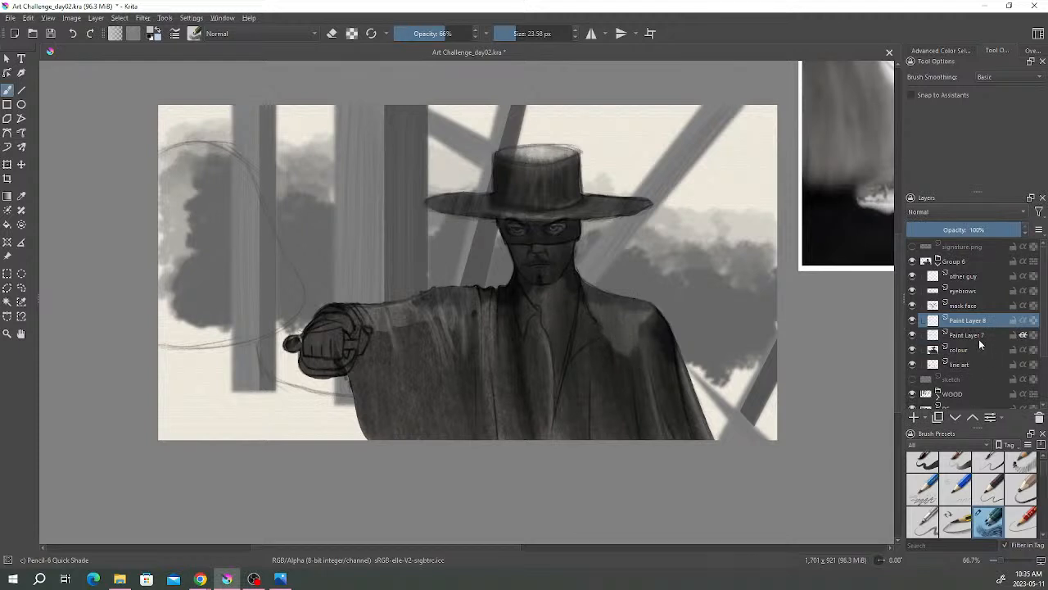
{"action": "mouse_move", "coordinate": [979, 338]}
{"action": "left_click_drag", "start_coordinate": [491, 362], "coordinate": [449, 356]}
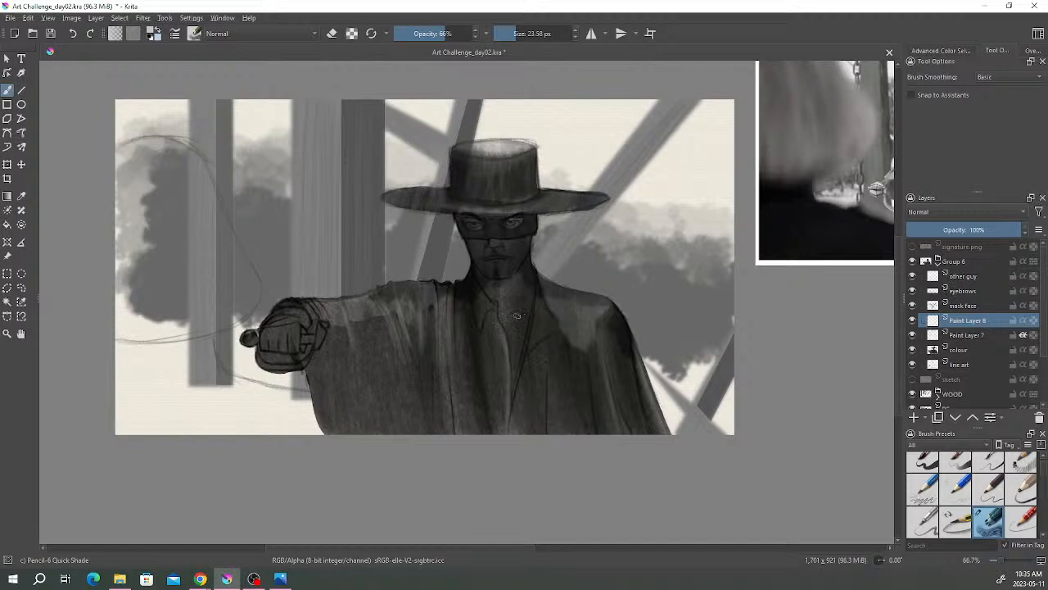
{"action": "left_click_drag", "start_coordinate": [485, 277], "coordinate": [553, 280]}
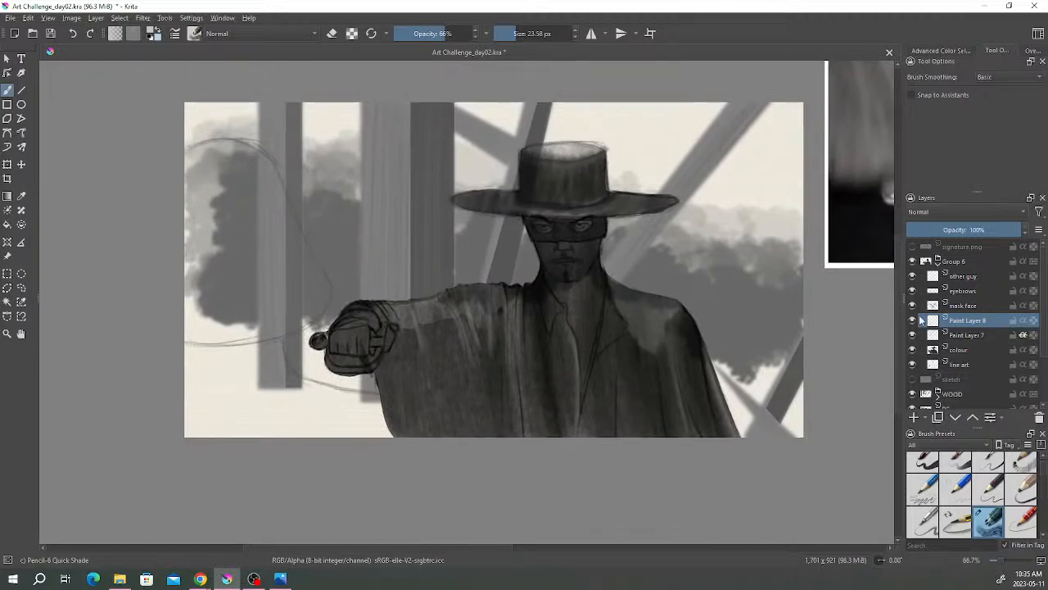
{"action": "scroll", "coordinate": [417, 381], "scroll_direction": "up", "scroll_amount": 4}
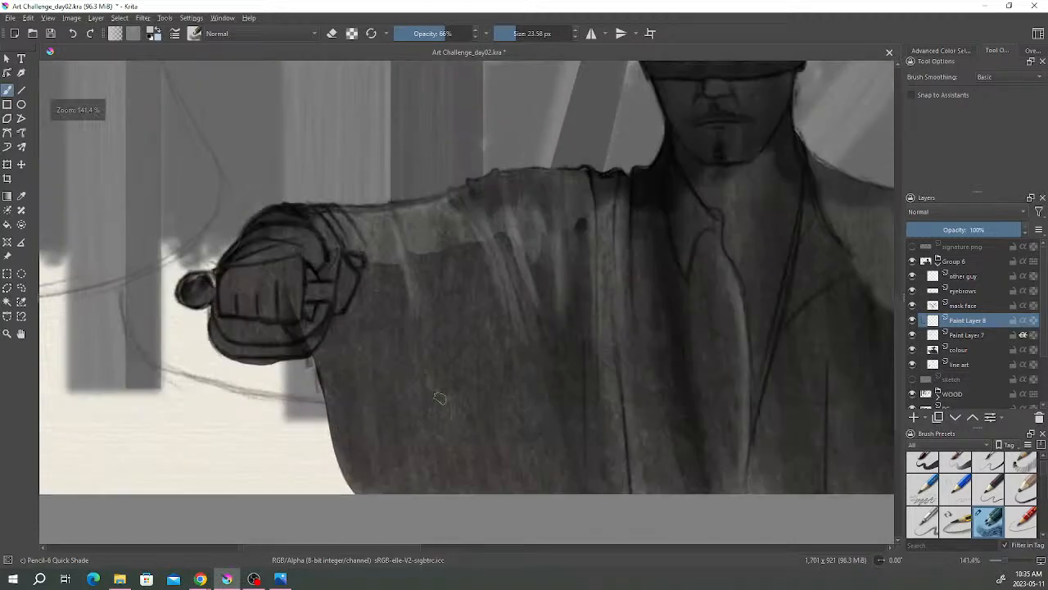
{"action": "scroll", "coordinate": [478, 412], "scroll_direction": "down", "scroll_amount": 3}
{"action": "scroll", "coordinate": [477, 412], "scroll_direction": "down", "scroll_amount": 1}
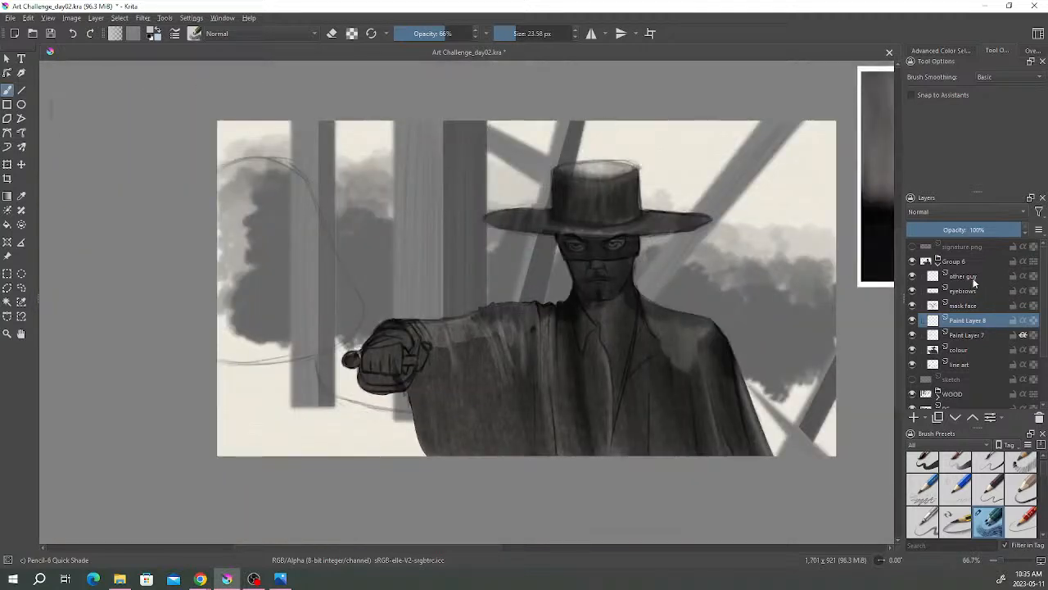
- Select the "other guy" layer and toggle its visibility to identify the foreground outline it contains
{"action": "left_click", "coordinate": [966, 276]}
{"action": "left_click", "coordinate": [912, 277]}
{"action": "left_click", "coordinate": [913, 277]}
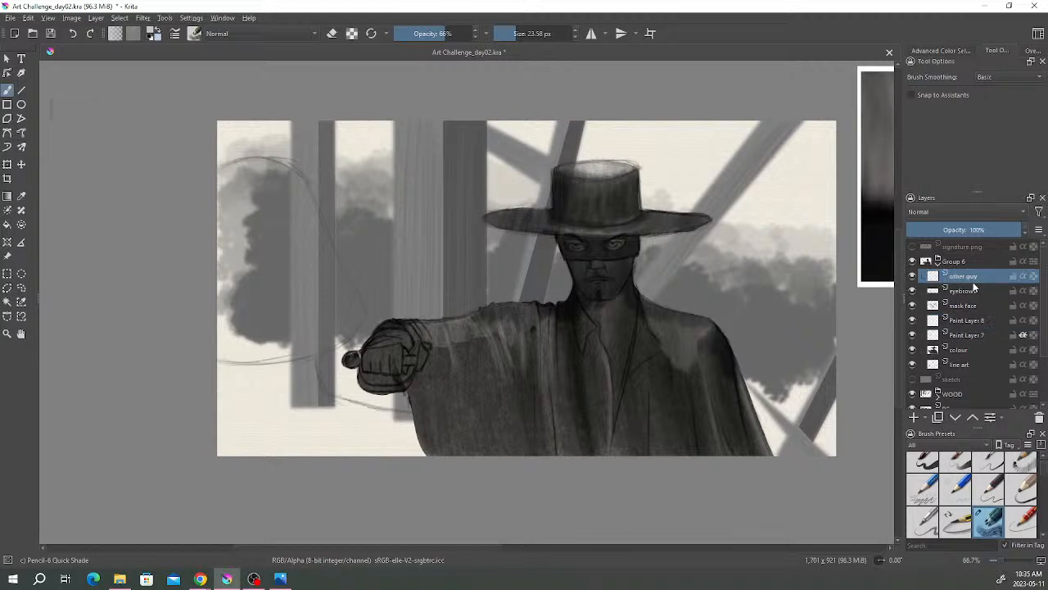
{"action": "left_click_drag", "start_coordinate": [601, 324], "coordinate": [604, 319]}
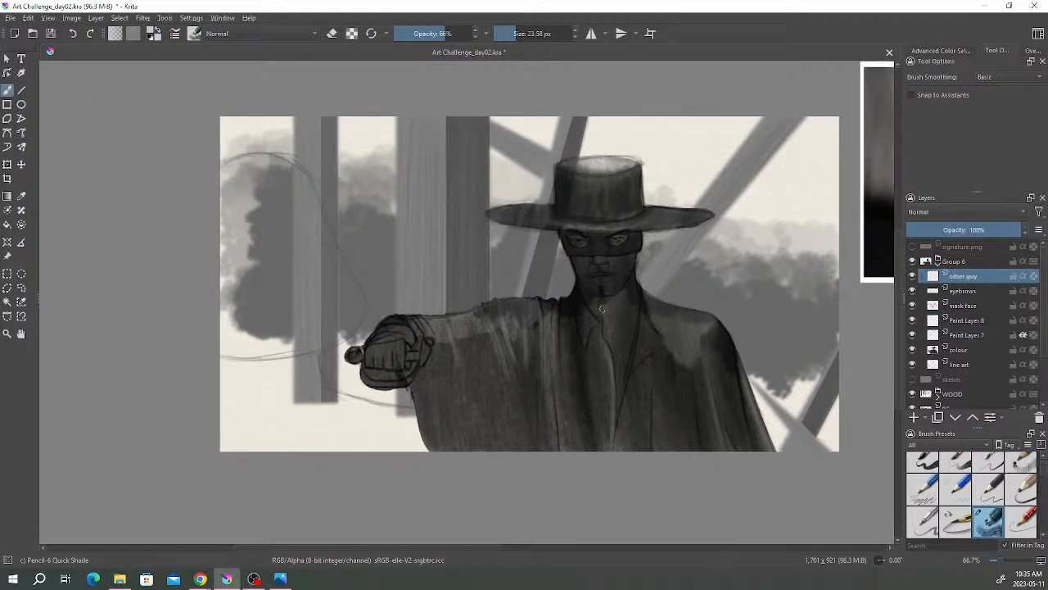
{"action": "left_click", "coordinate": [21, 288]}
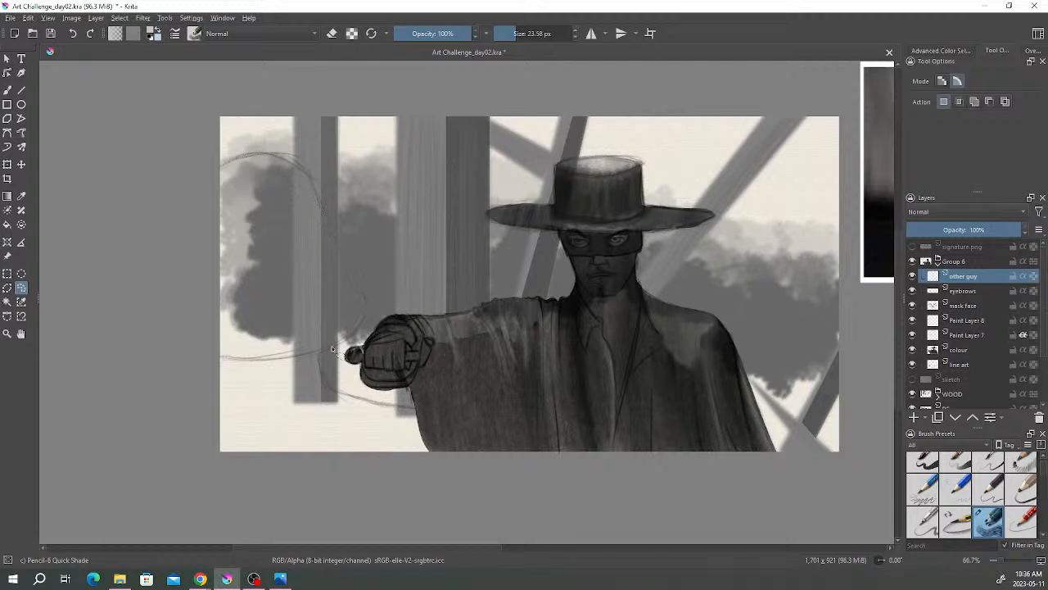
{"action": "mouse_move", "coordinate": [323, 377]}
{"action": "left_mouse_down"}
{"action": "mouse_move", "coordinate": [359, 396]}
{"action": "mouse_move", "coordinate": [496, 414]}
{"action": "mouse_move", "coordinate": [545, 463]}
{"action": "mouse_move", "coordinate": [553, 496]}
{"action": "left_mouse_up"}
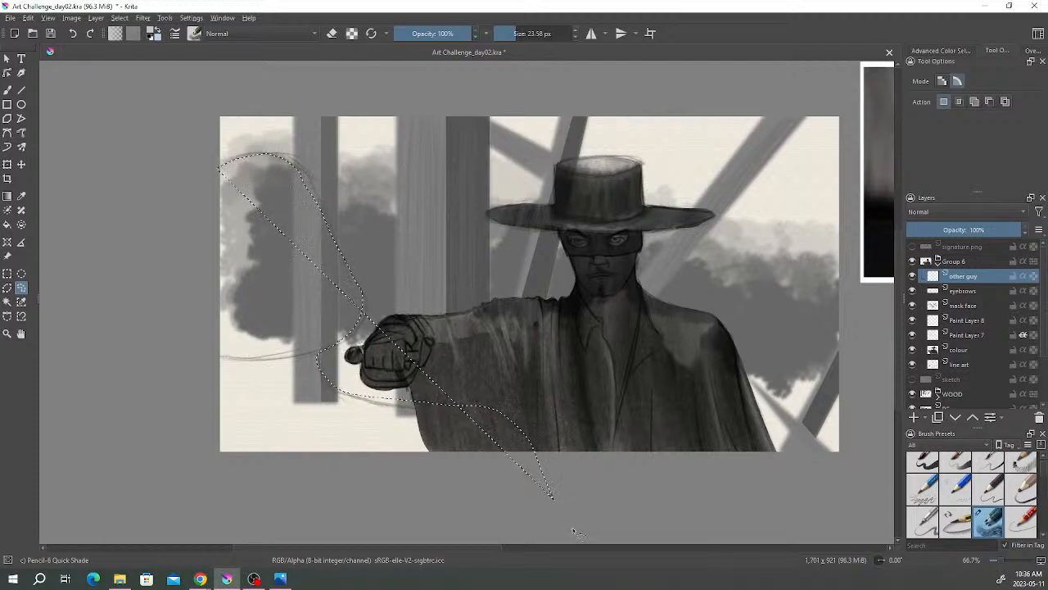
{"action": "key", "text": "ctrl+r"}
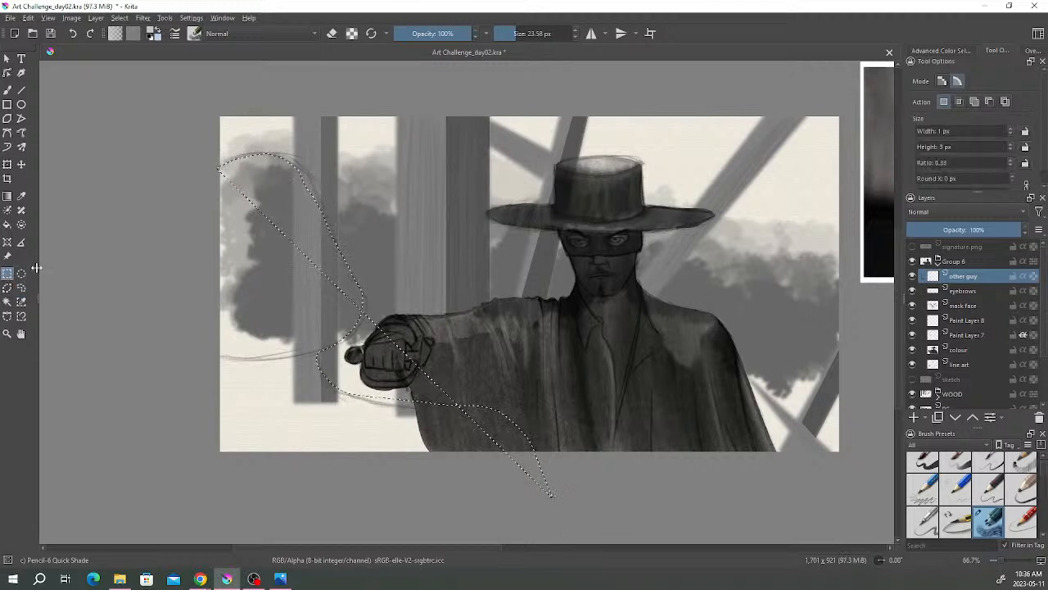
{"action": "left_click", "coordinate": [67, 272]}
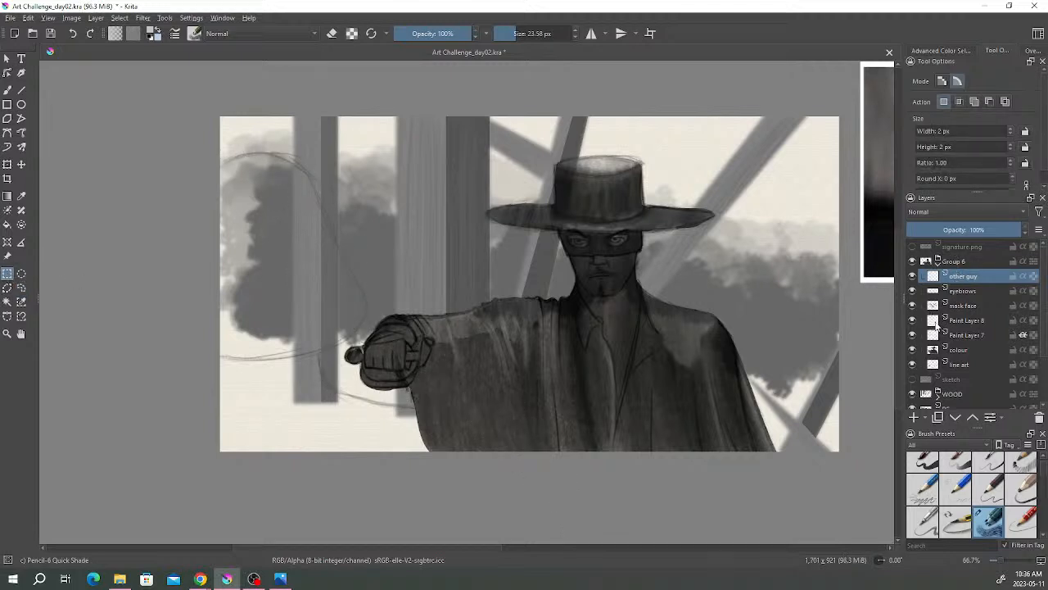
- Hide the colour layer and trace a freehand selection around the foreground figure's outline, closing it outside the canvas edges
{"action": "left_click", "coordinate": [912, 349]}
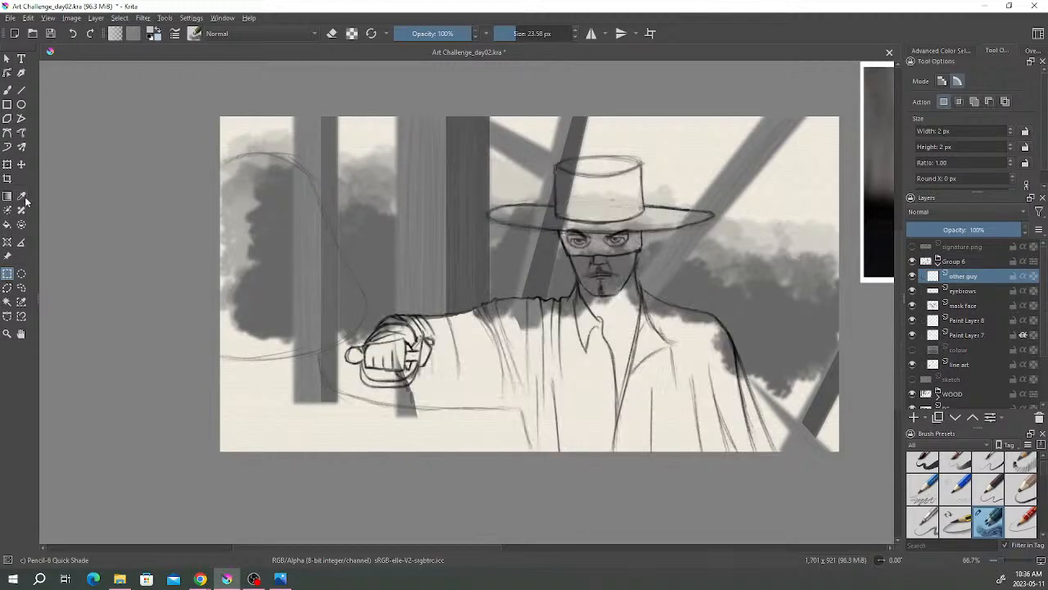
{"action": "left_click", "coordinate": [22, 287]}
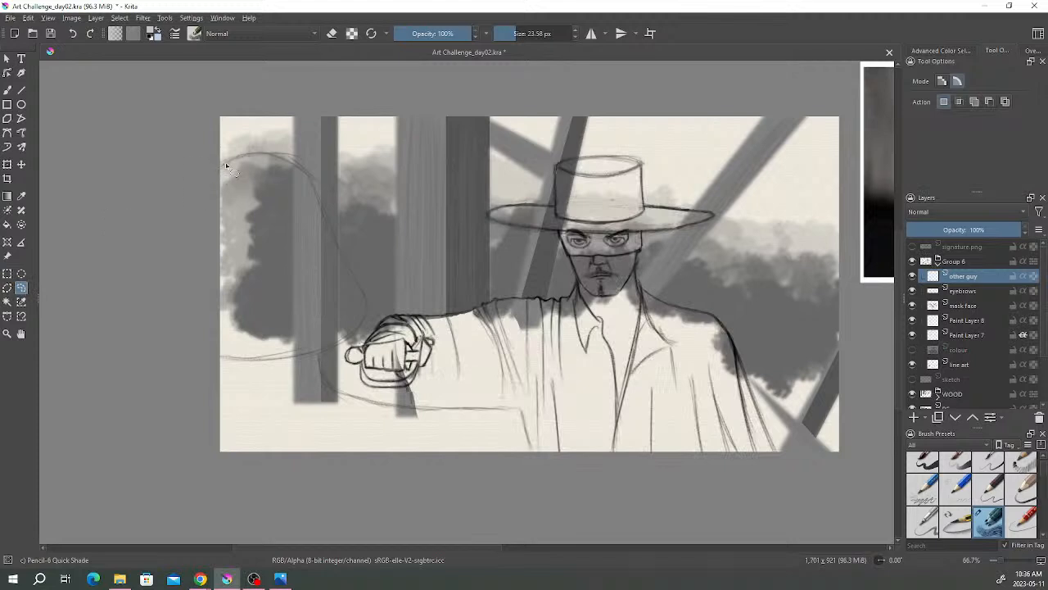
{"action": "mouse_move", "coordinate": [269, 155]}
{"action": "left_mouse_down"}
{"action": "mouse_move", "coordinate": [312, 187]}
{"action": "mouse_move", "coordinate": [361, 297]}
{"action": "left_mouse_up"}
{"action": "mouse_move", "coordinate": [333, 385]}
{"action": "left_mouse_down"}
{"action": "mouse_move", "coordinate": [367, 399]}
{"action": "mouse_move", "coordinate": [422, 404]}
{"action": "left_mouse_up"}
{"action": "left_click_drag", "start_coordinate": [504, 407], "coordinate": [218, 170]}
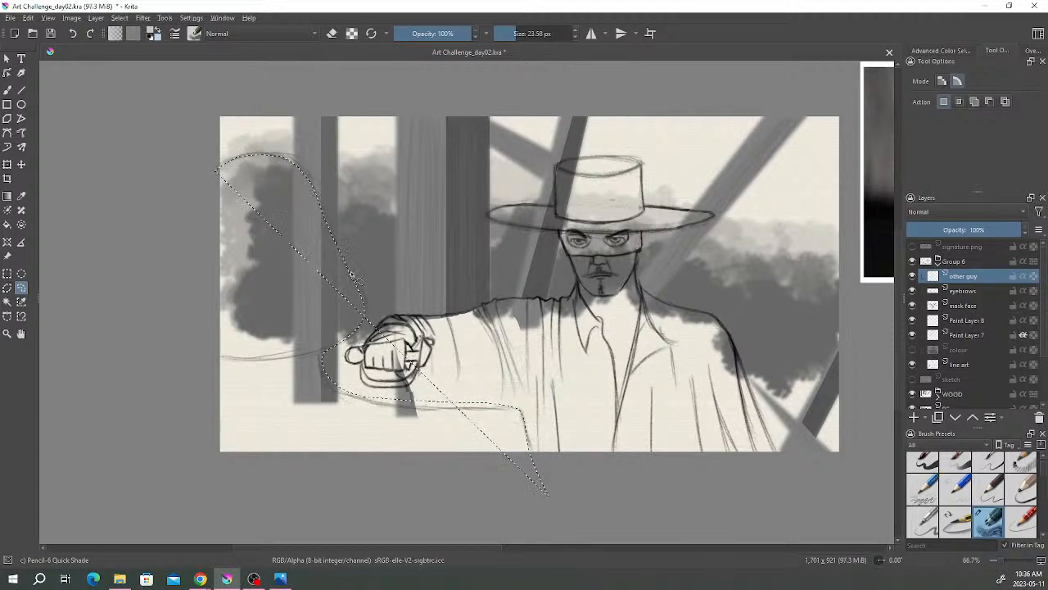
{"action": "mouse_move", "coordinate": [547, 491]}
{"action": "left_mouse_down"}
{"action": "mouse_move", "coordinate": [270, 491]}
{"action": "mouse_move", "coordinate": [156, 393]}
{"action": "mouse_move", "coordinate": [224, 172]}
{"action": "left_mouse_up"}
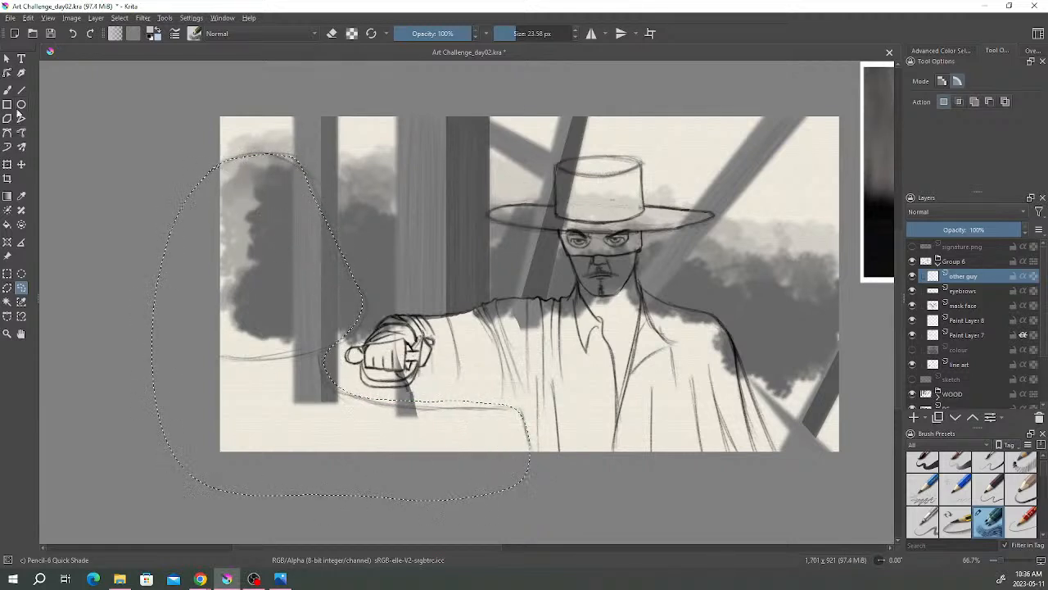
- Set the Pencil-6 Quick Shade brush to 89% opacity and 181.75 px, and choose a near-black colour
{"action": "left_click", "coordinate": [8, 90]}
{"action": "left_click", "coordinate": [194, 33]}
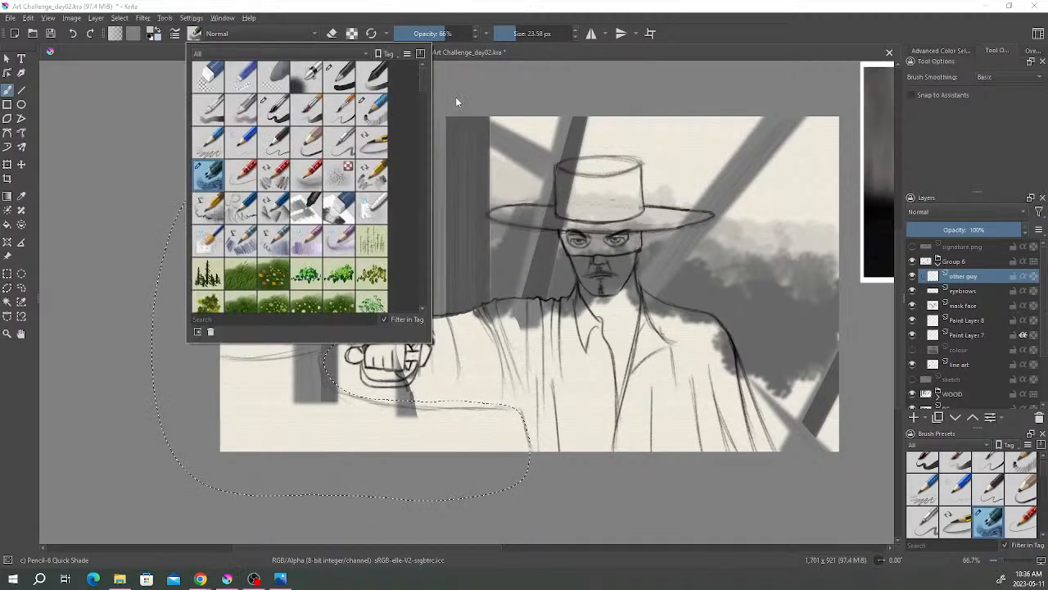
{"action": "left_click", "coordinate": [455, 33]}
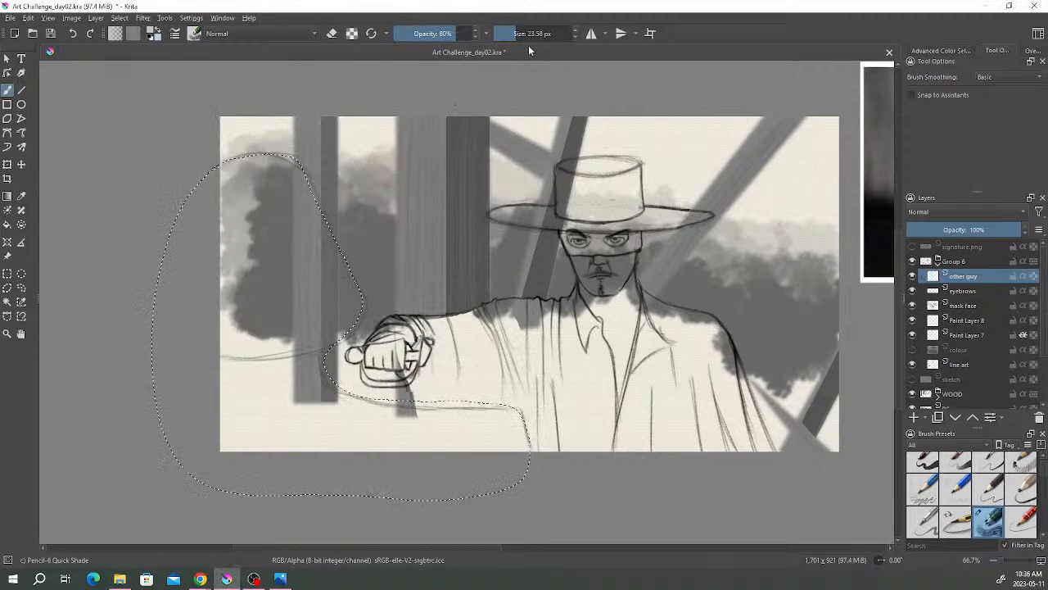
{"action": "left_click", "coordinate": [560, 34]}
{"action": "left_click", "coordinate": [462, 33]}
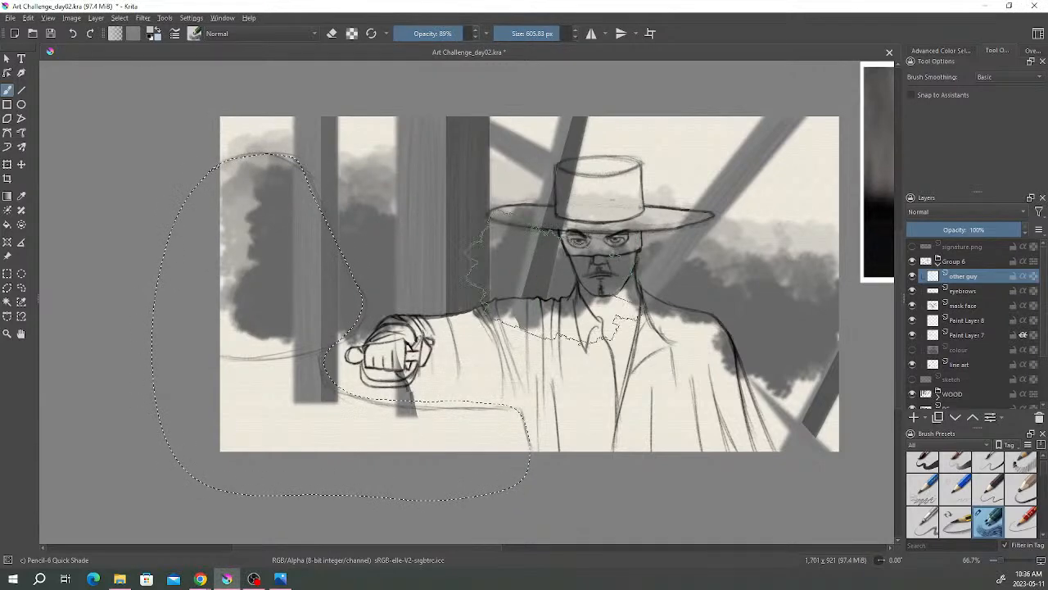
{"action": "left_click", "coordinate": [538, 33]}
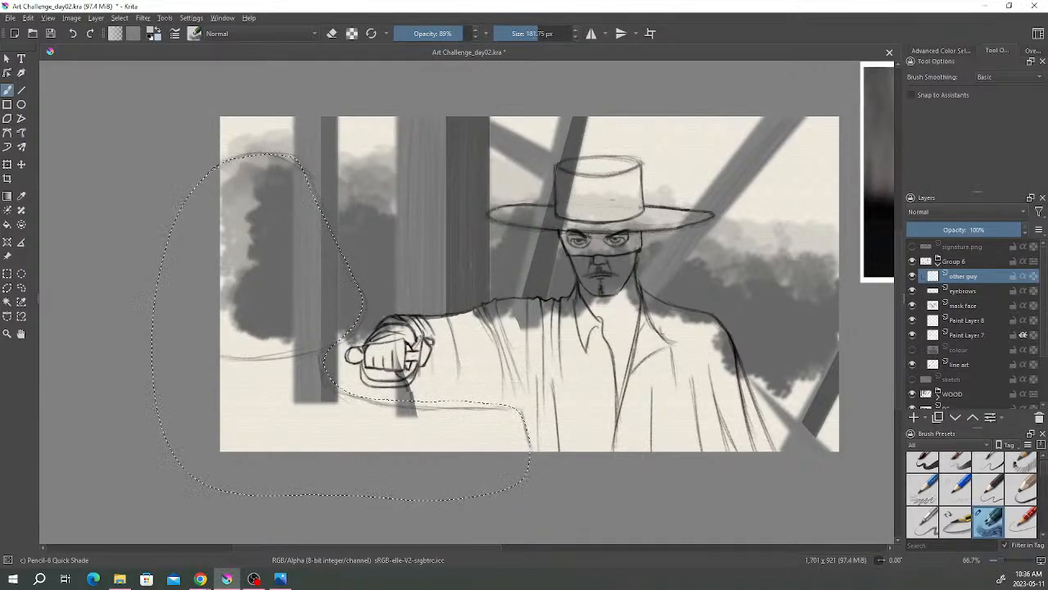
{"action": "right_click", "coordinate": [490, 245]}
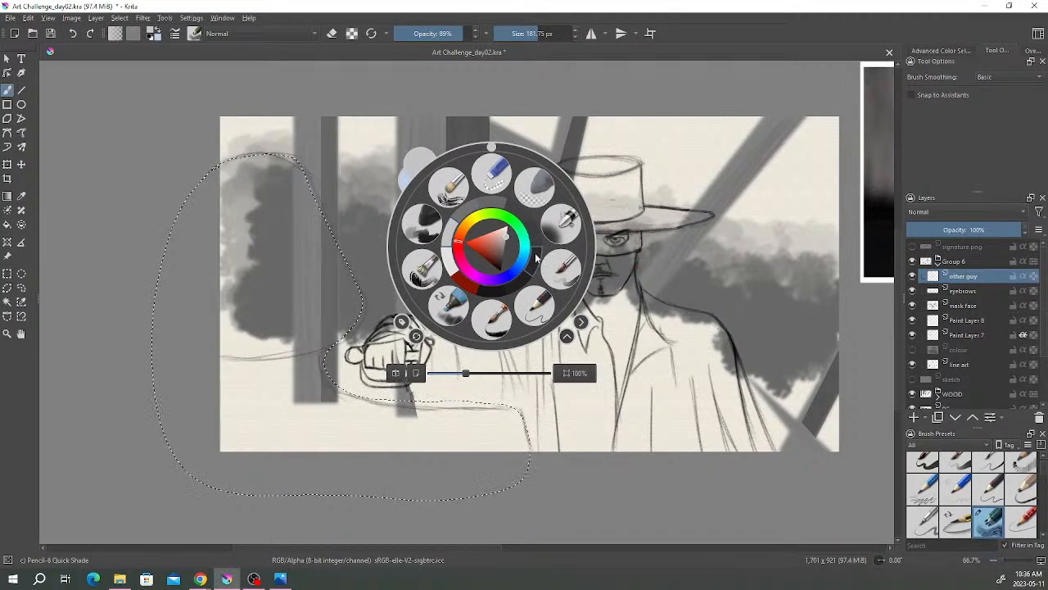
{"action": "left_click", "coordinate": [494, 292]}
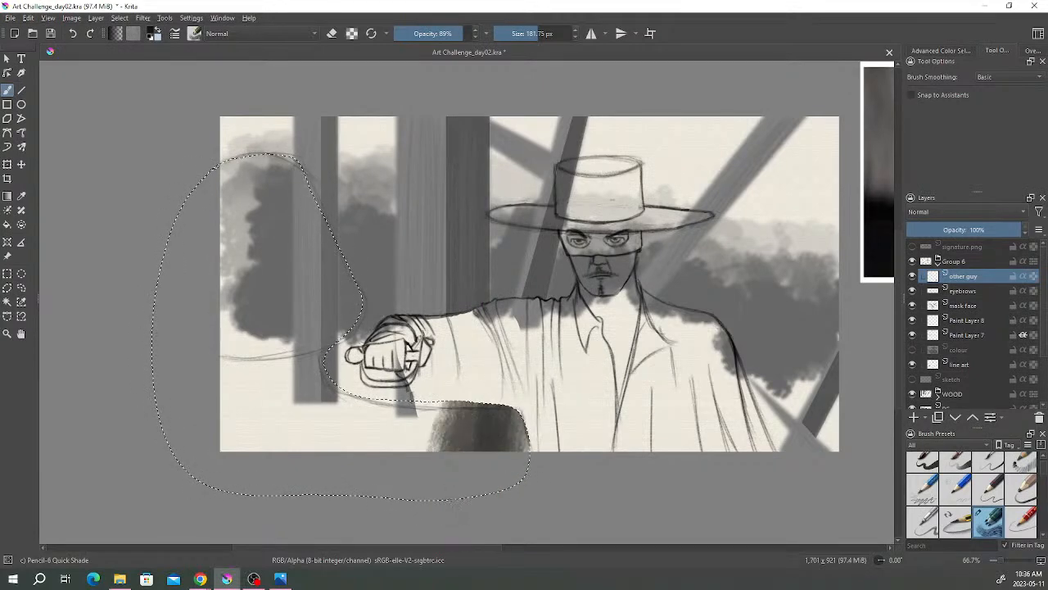
- Shade the foreground figure inside the selection, using near-black for the shoulders and dark grey for the head
{"action": "left_click_drag", "start_coordinate": [452, 489], "coordinate": [493, 459]}
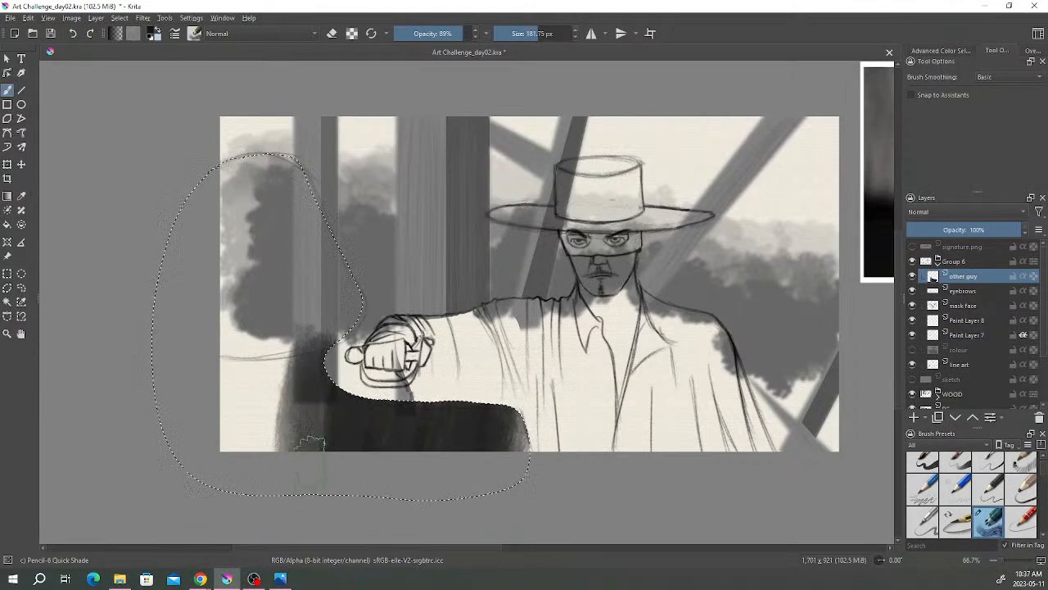
{"action": "left_click_drag", "start_coordinate": [234, 430], "coordinate": [233, 355]}
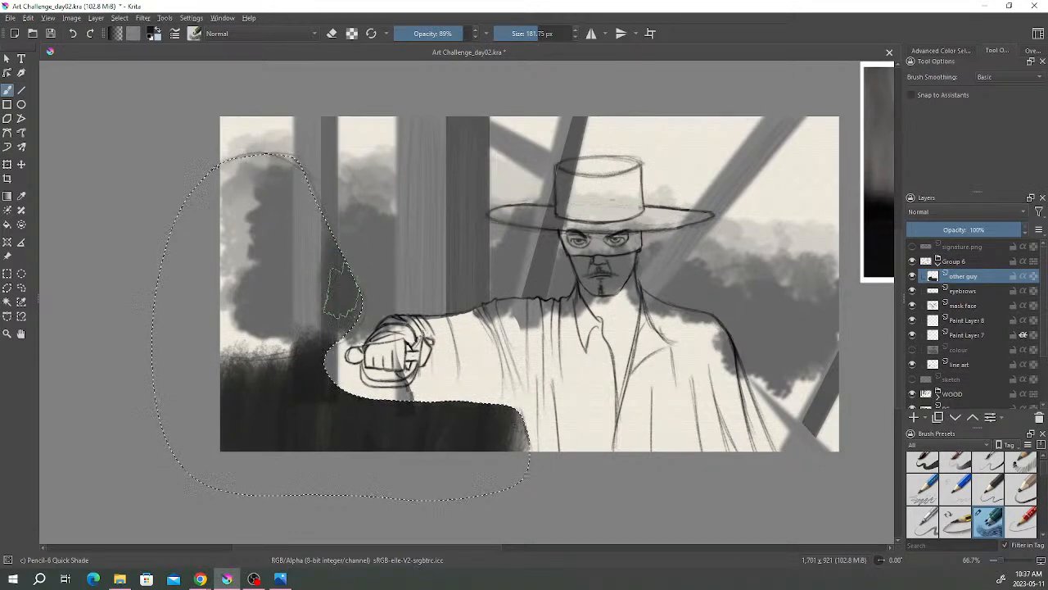
{"action": "right_click", "coordinate": [342, 246]}
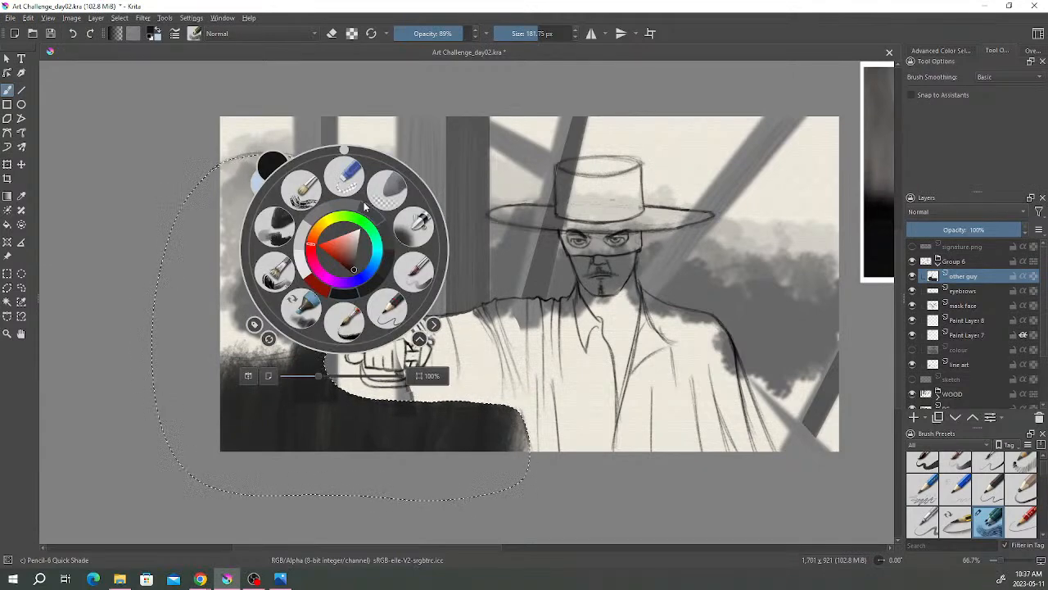
{"action": "left_click", "coordinate": [350, 208]}
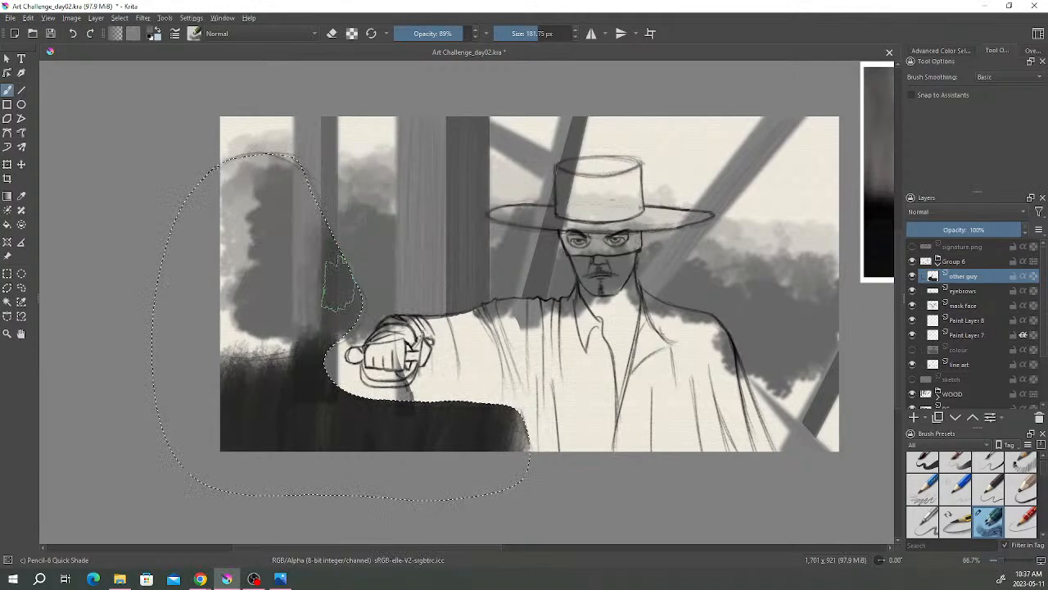
{"action": "left_click_drag", "start_coordinate": [311, 239], "coordinate": [311, 353]}
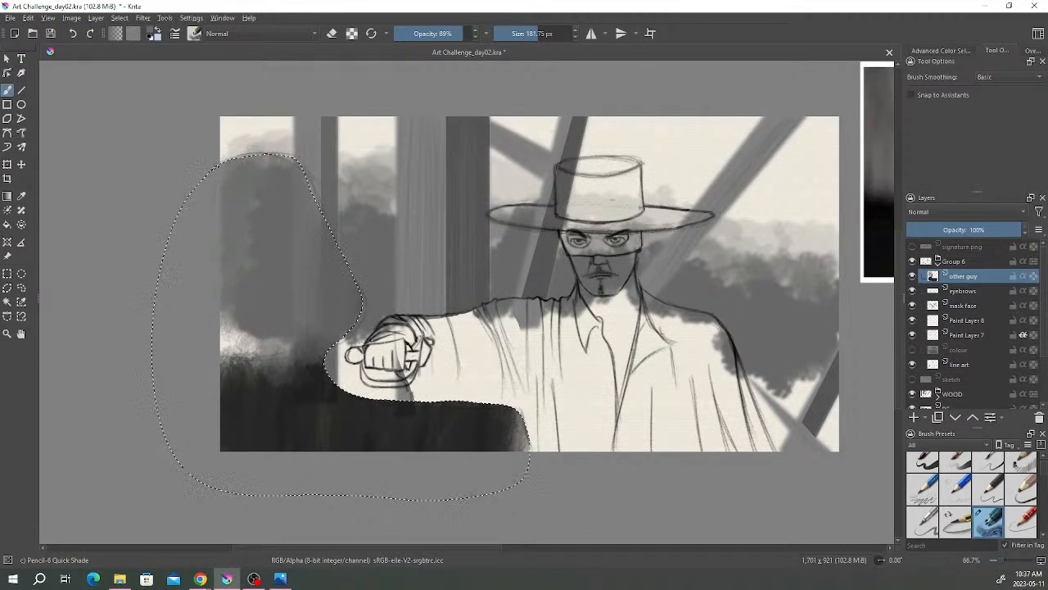
{"action": "right_click", "coordinate": [339, 217]}
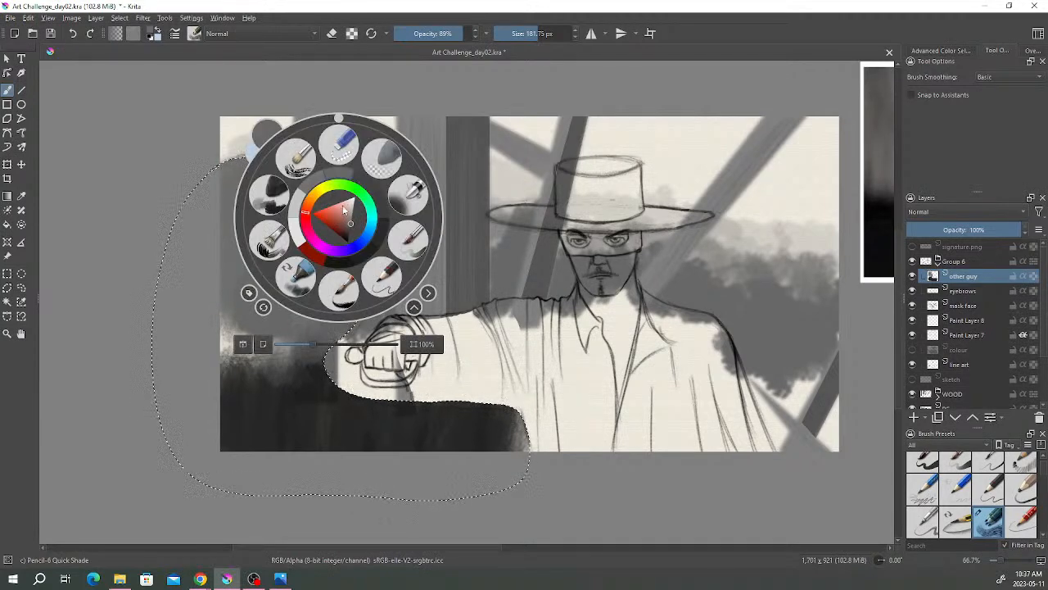
{"action": "right_click", "coordinate": [339, 217]}
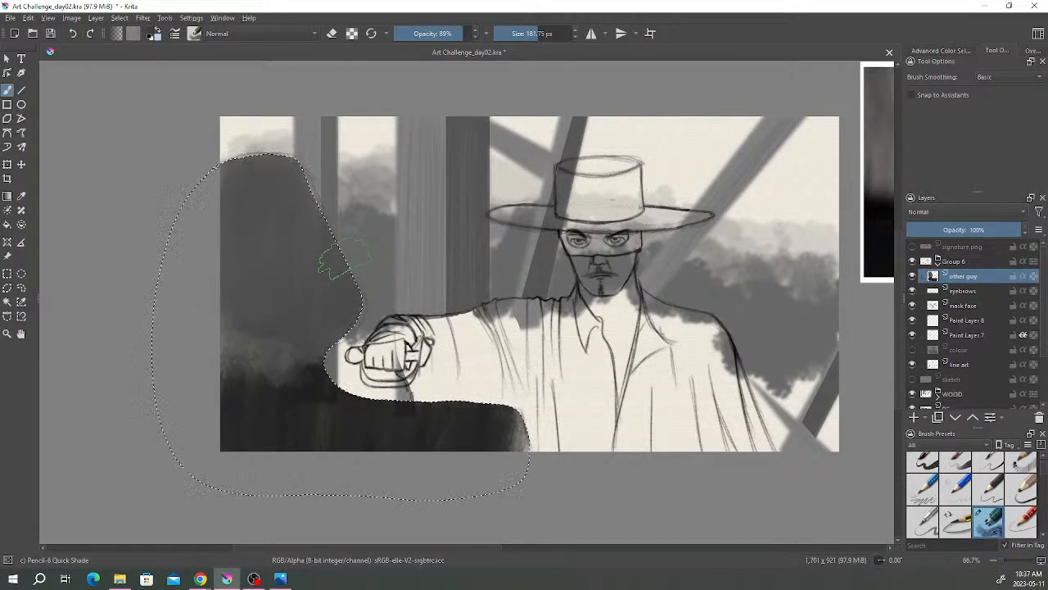
- Clear the selection around the foreground figure and add a new paint layer above the "other guy" layer
{"action": "left_click", "coordinate": [7, 274]}
{"action": "left_click", "coordinate": [132, 202]}
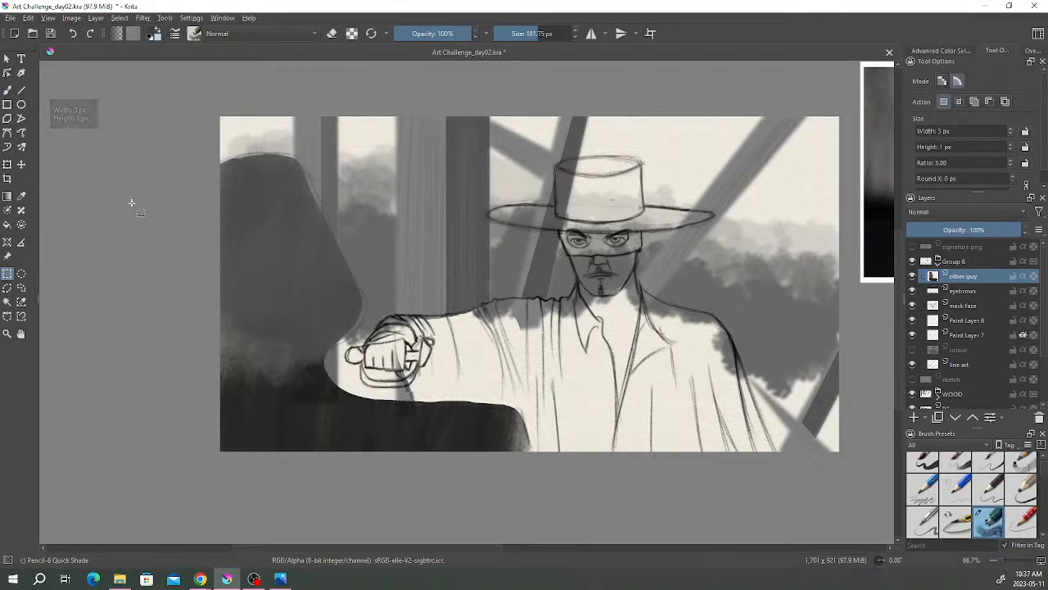
{"action": "left_click", "coordinate": [8, 89]}
{"action": "left_click", "coordinate": [32, 34]}
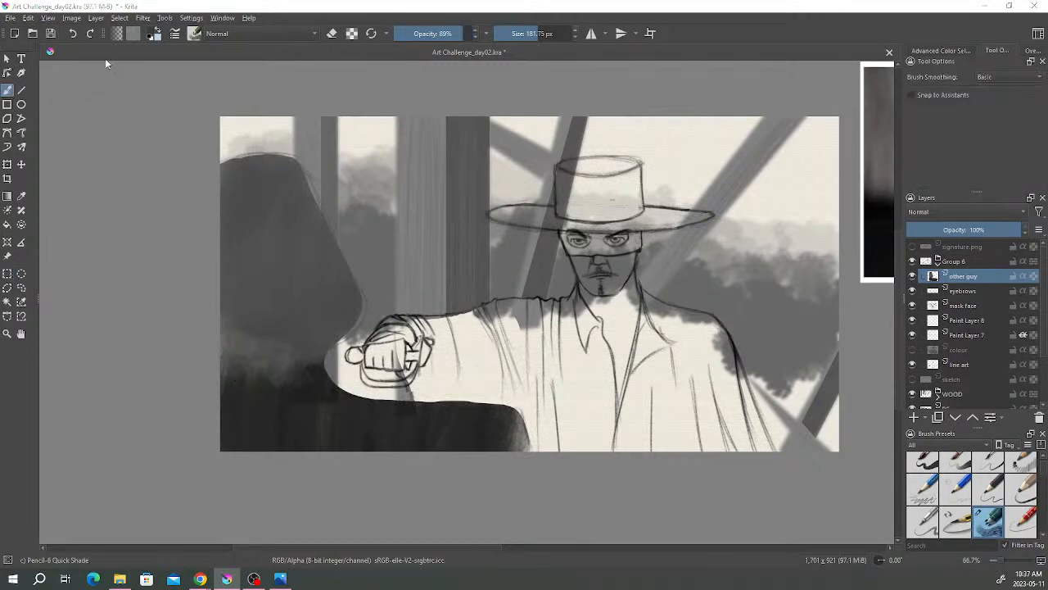
{"action": "left_click", "coordinate": [511, 20]}
{"action": "left_click", "coordinate": [914, 417]}
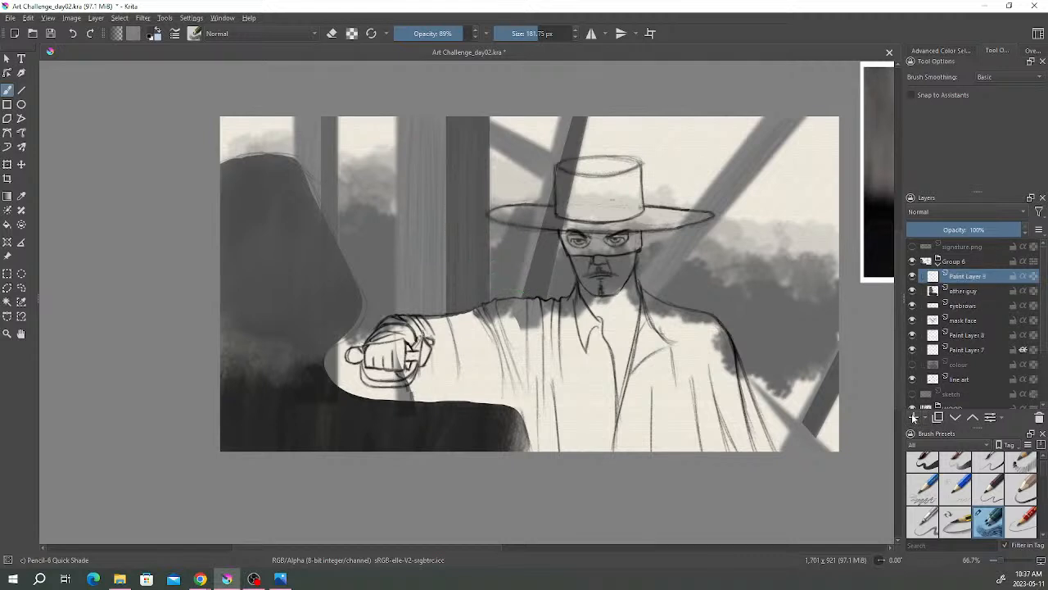
- Apply a Gaussian Blur with an 11.92 px horizontal and vertical radius to the "other guy" layer
{"action": "left_click", "coordinate": [958, 294]}
{"action": "mouse_move", "coordinate": [914, 292]}
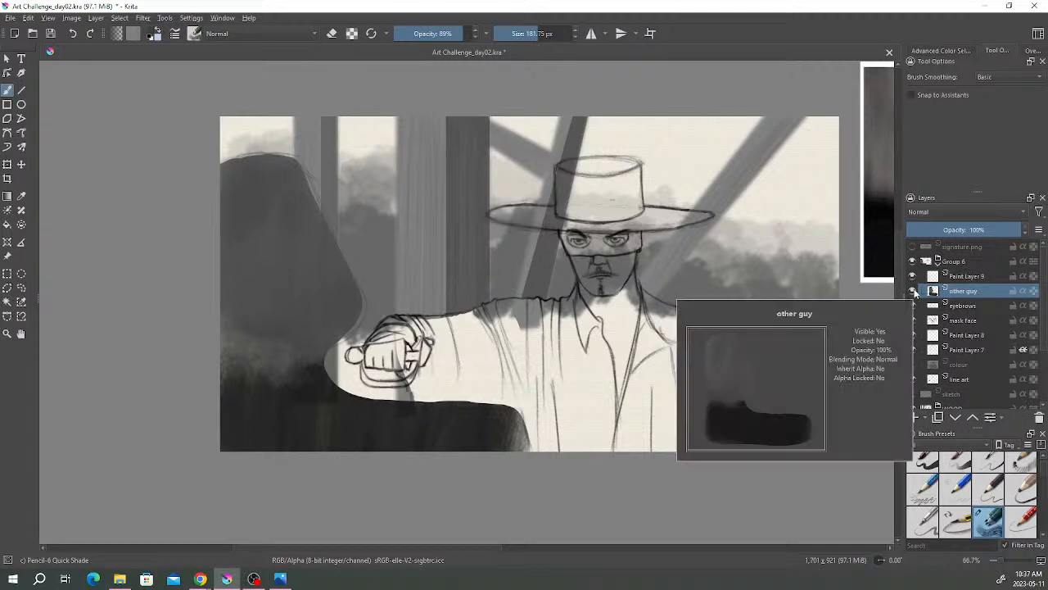
{"action": "left_click", "coordinate": [142, 17]}
{"action": "mouse_move", "coordinate": [181, 86]}
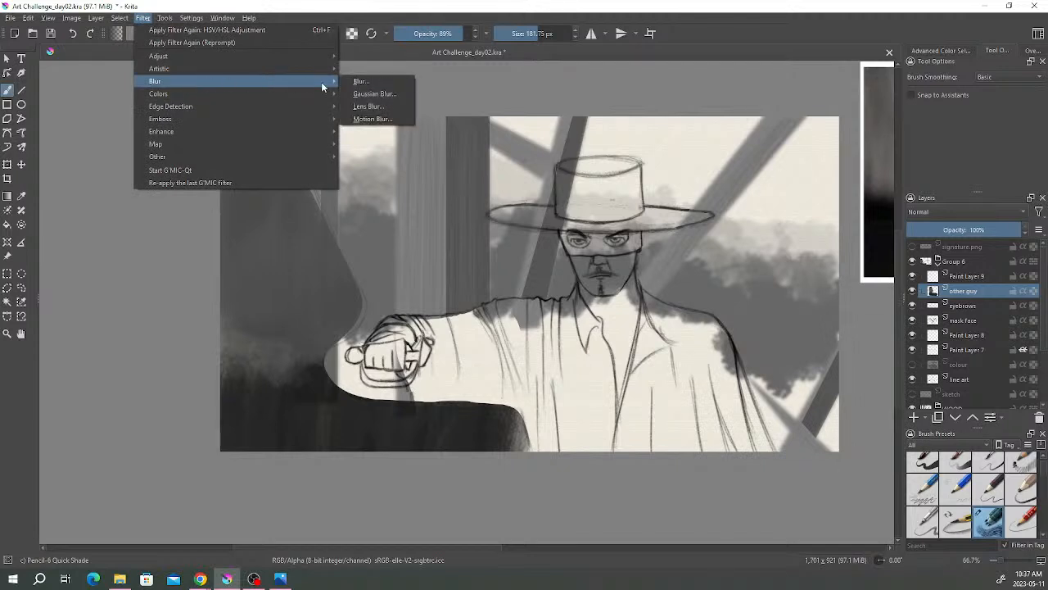
{"action": "left_click", "coordinate": [398, 94]}
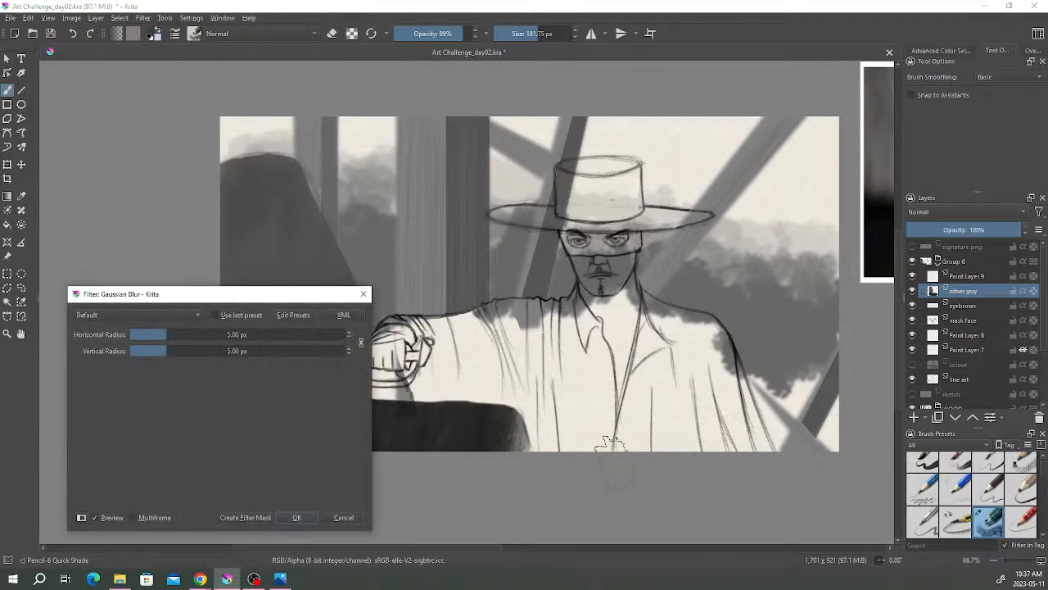
{"action": "left_click_drag", "start_coordinate": [166, 334], "coordinate": [178, 335]}
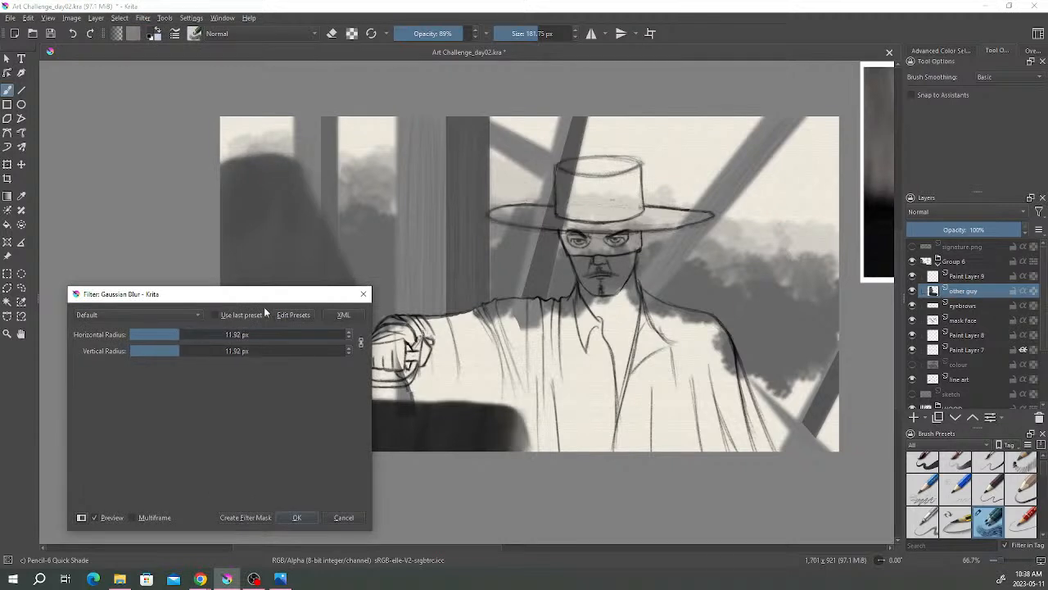
{"action": "mouse_move", "coordinate": [293, 294]}
{"action": "left_mouse_down"}
{"action": "mouse_move", "coordinate": [198, 435]}
{"action": "mouse_move", "coordinate": [274, 290]}
{"action": "left_mouse_up"}
{"action": "left_click", "coordinate": [274, 508]}
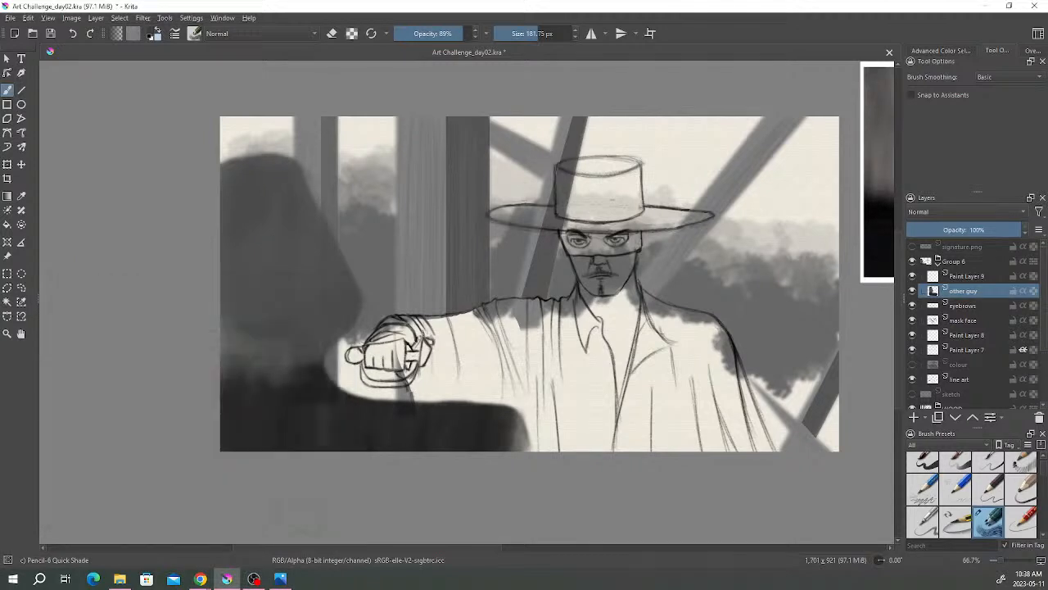
- Show the colour layer, lasso its paint overlapping the foreground figure's shoulder, erase that area, and deselect
{"action": "left_click", "coordinate": [912, 364]}
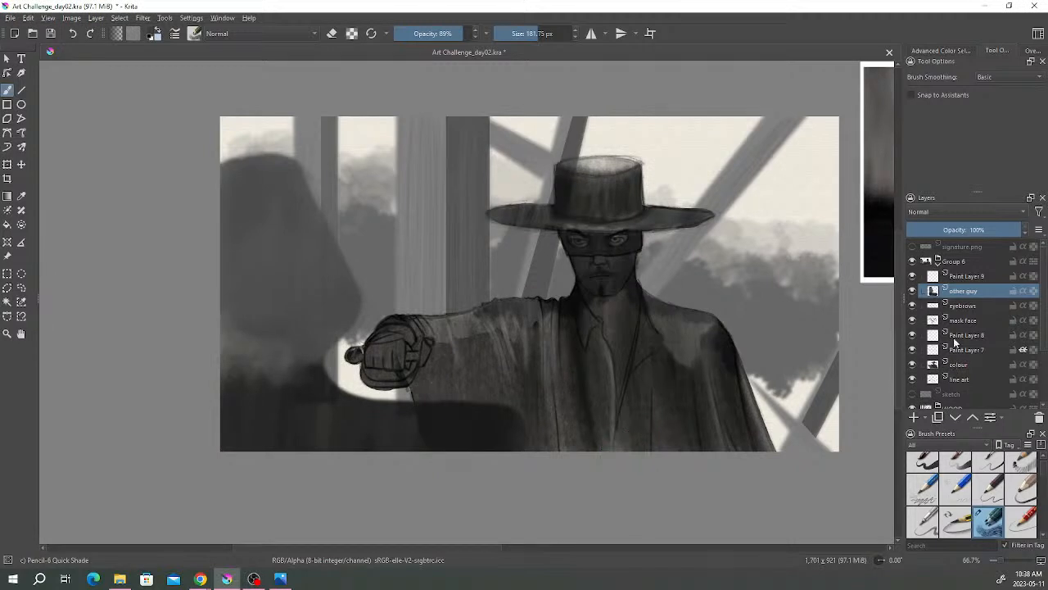
{"action": "left_click", "coordinate": [962, 366]}
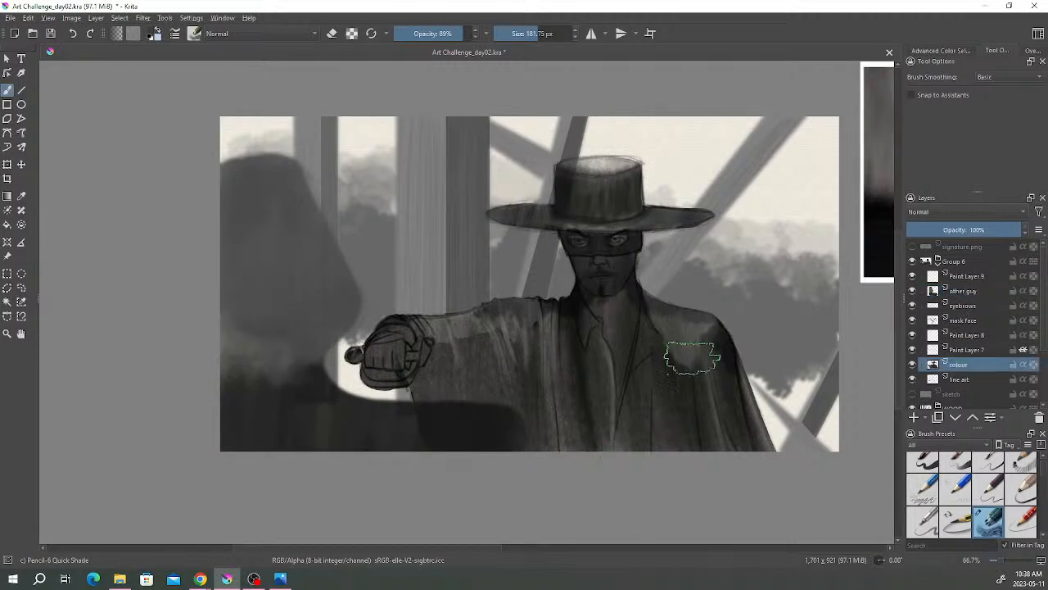
{"action": "left_click", "coordinate": [22, 287]}
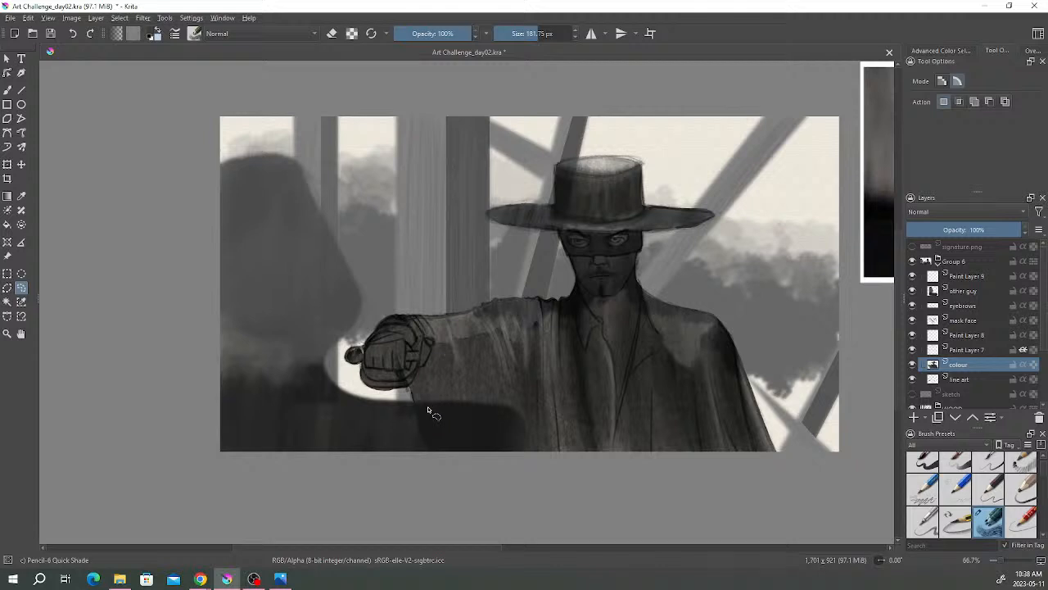
{"action": "mouse_move", "coordinate": [411, 404]}
{"action": "left_mouse_down"}
{"action": "mouse_move", "coordinate": [510, 410]}
{"action": "mouse_move", "coordinate": [527, 444]}
{"action": "mouse_move", "coordinate": [500, 466]}
{"action": "mouse_move", "coordinate": [428, 461]}
{"action": "mouse_move", "coordinate": [414, 401]}
{"action": "left_mouse_up"}
{"action": "left_click", "coordinate": [7, 273]}
{"action": "left_click", "coordinate": [115, 211]}
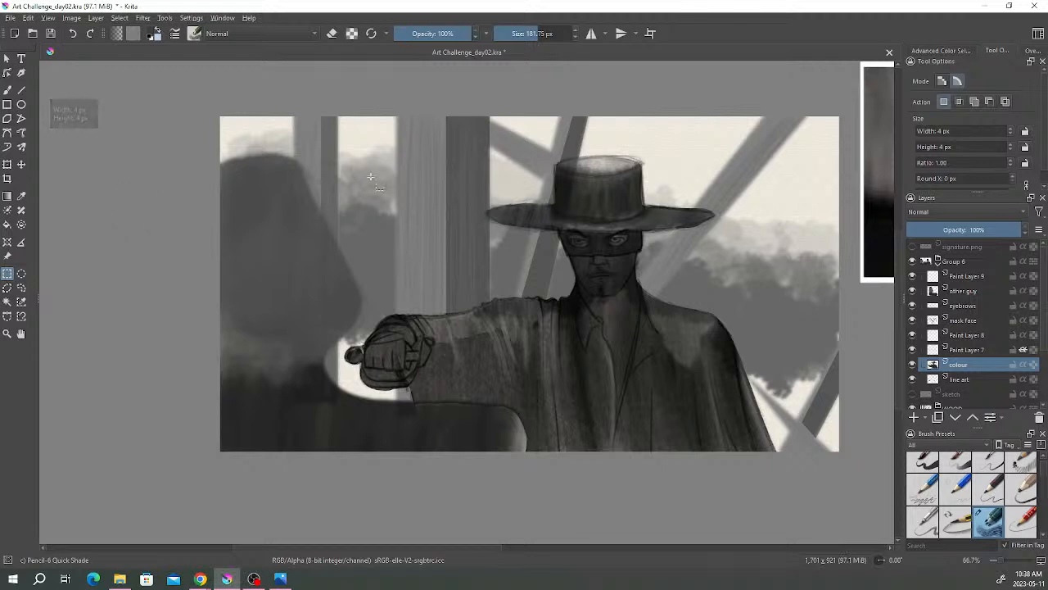
{"action": "scroll", "coordinate": [505, 325], "scroll_direction": "down", "scroll_amount": 1}
{"action": "scroll", "coordinate": [504, 325], "scroll_direction": "up", "scroll_amount": 1}
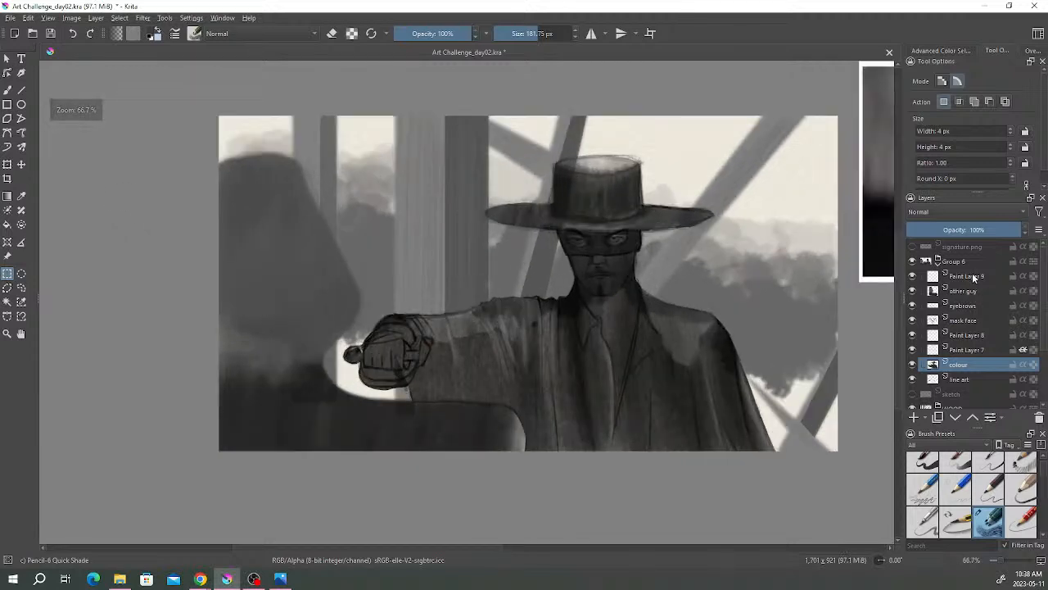
- Duplicate the "other guy" layer and delete the empty Paint Layer 9 above it
{"action": "left_click", "coordinate": [966, 293]}
{"action": "right_click", "coordinate": [971, 294]}
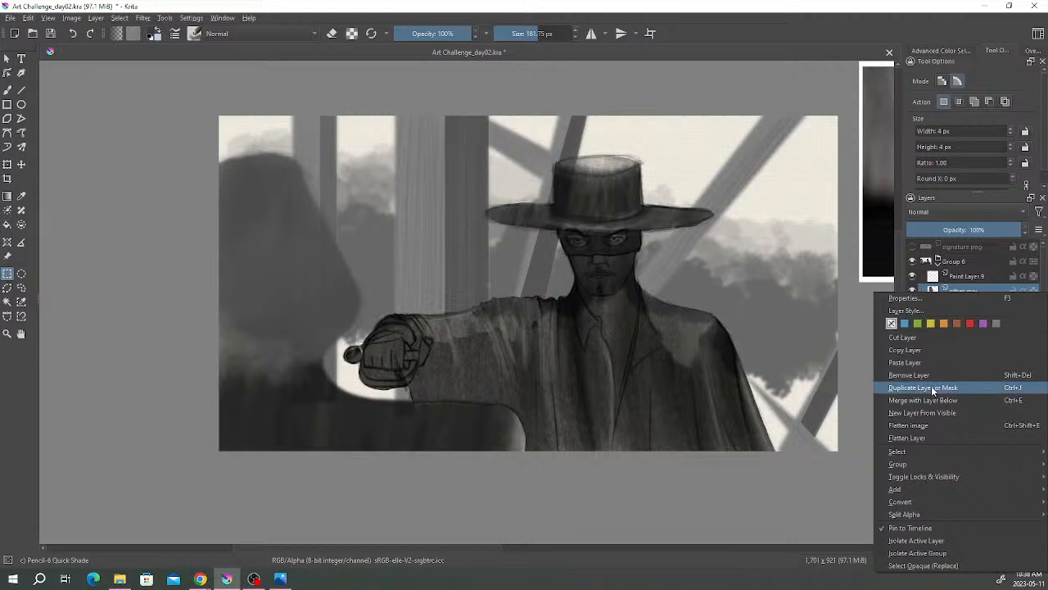
{"action": "left_click", "coordinate": [932, 388]}
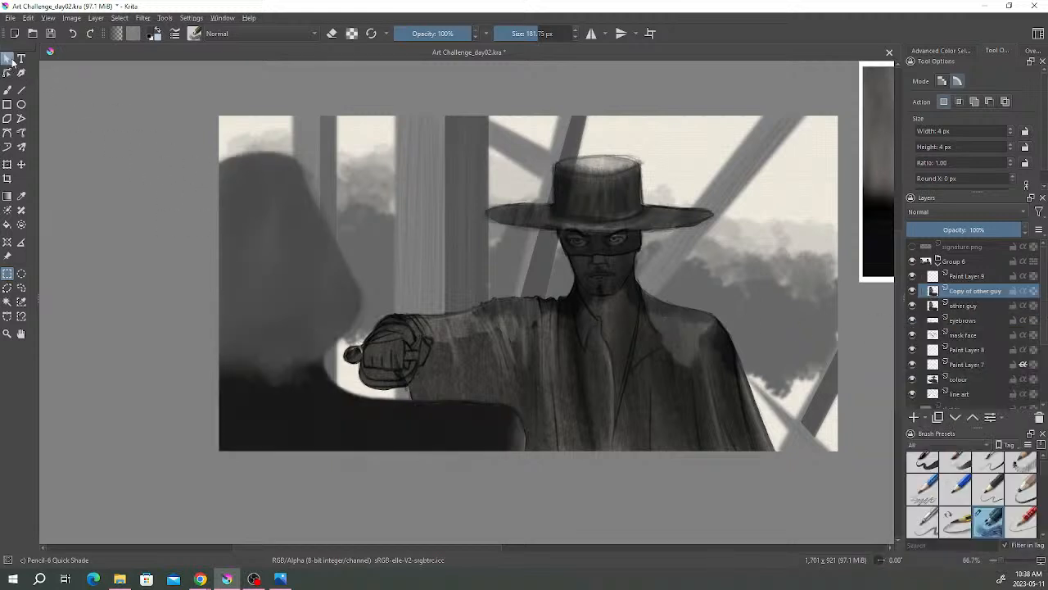
{"action": "left_click", "coordinate": [8, 60]}
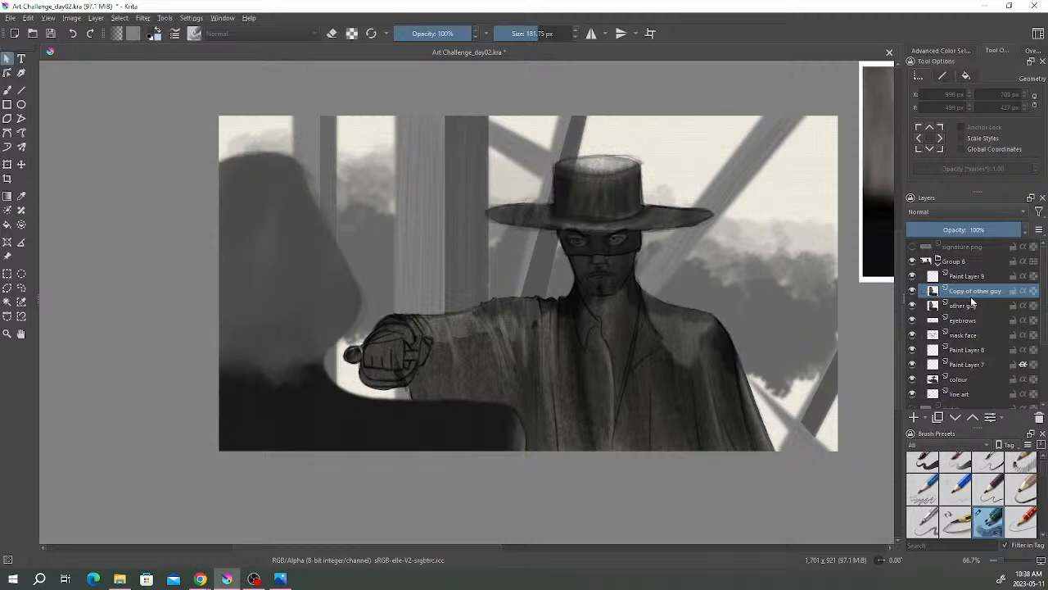
{"action": "left_click", "coordinate": [979, 277]}
{"action": "left_click", "coordinate": [1039, 419]}
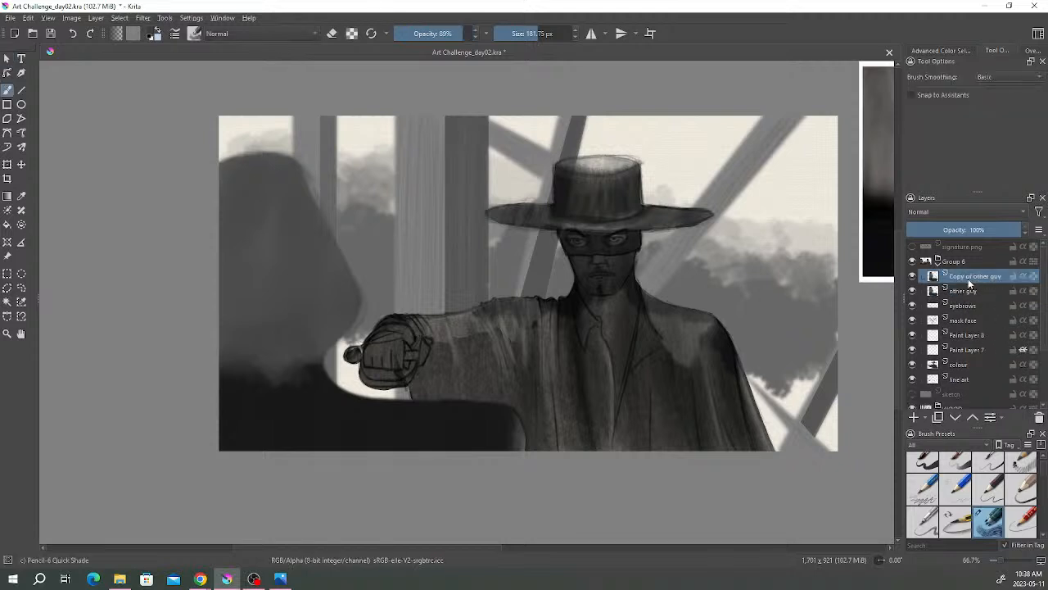
- Merge the copy of "other guy" with the layer below and toggle the merged layer's visibility to check it
{"action": "mouse_move", "coordinate": [968, 279]}
{"action": "left_click_drag", "start_coordinate": [646, 207], "coordinate": [611, 207]}
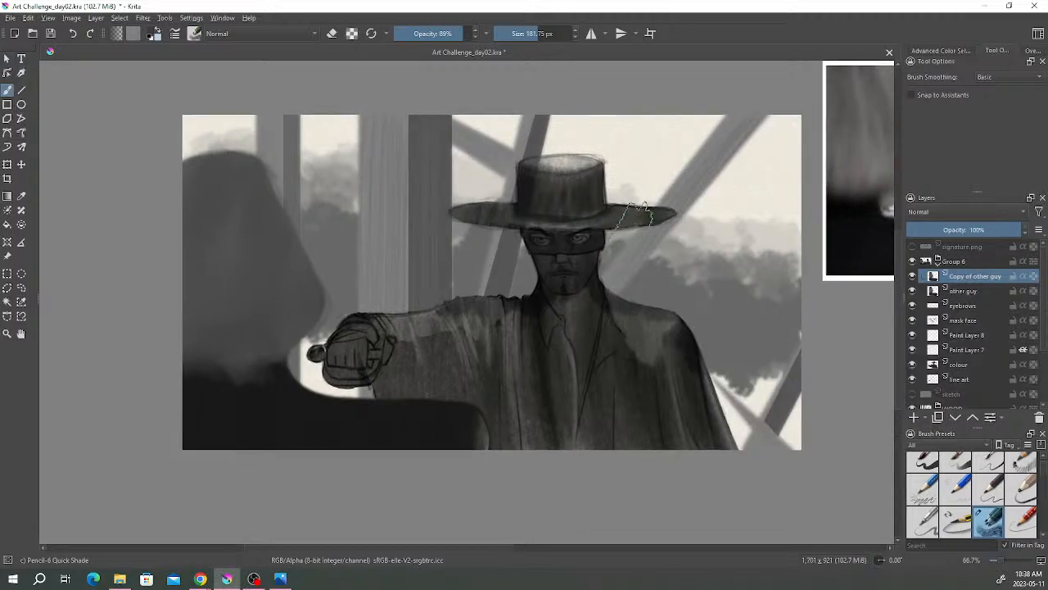
{"action": "right_click", "coordinate": [974, 279]}
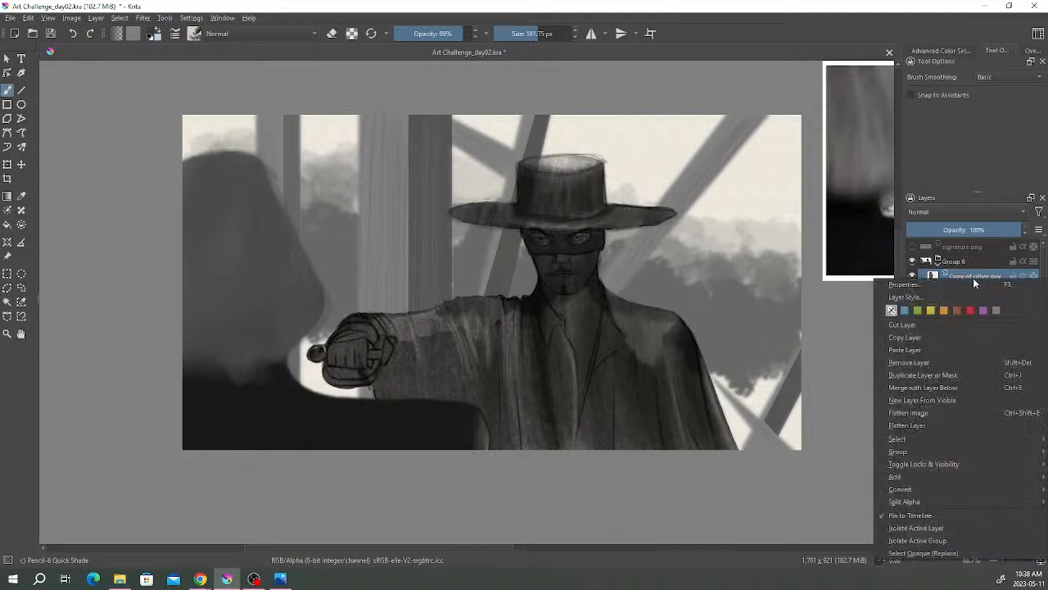
{"action": "left_click", "coordinate": [941, 388]}
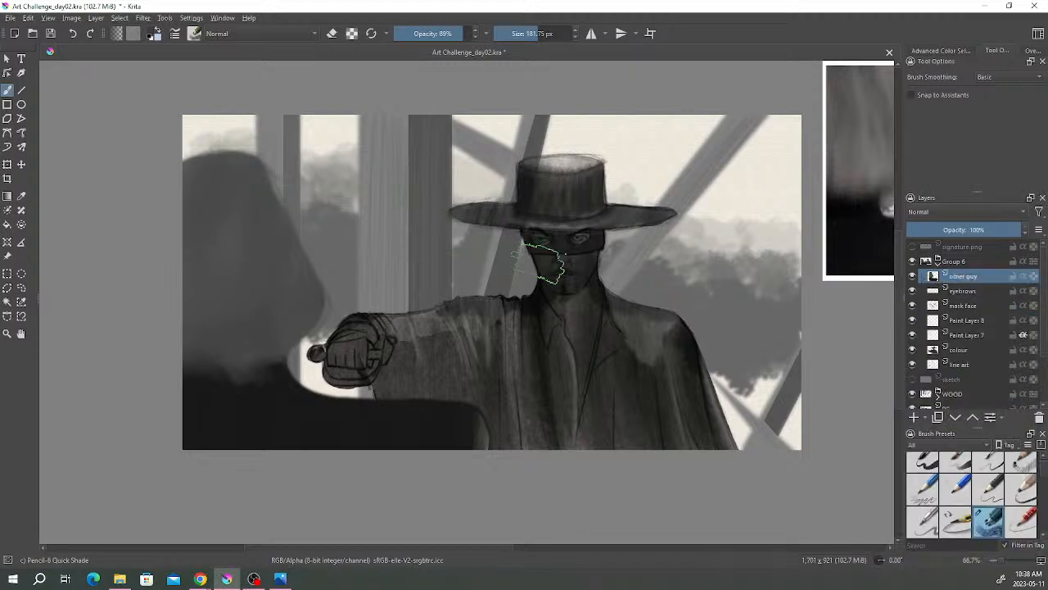
{"action": "left_click", "coordinate": [912, 276]}
{"action": "left_click", "coordinate": [912, 276]}
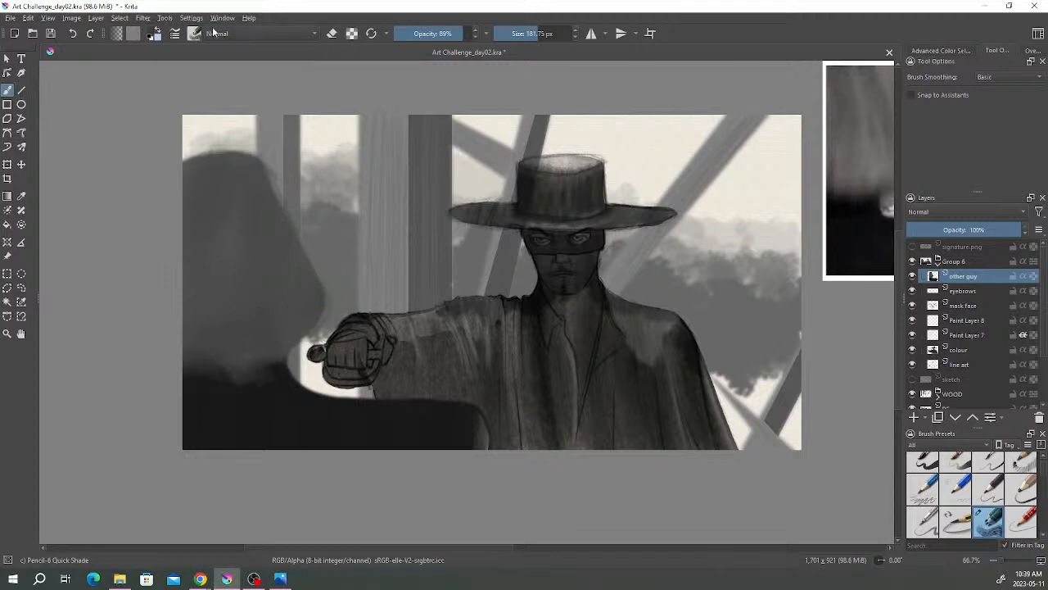
- Set the brush size to 89.66 px and paint near-black along the foreground figure's shoulder edge and across its upper back
{"action": "left_click", "coordinate": [528, 35]}
{"action": "right_click", "coordinate": [484, 303]}
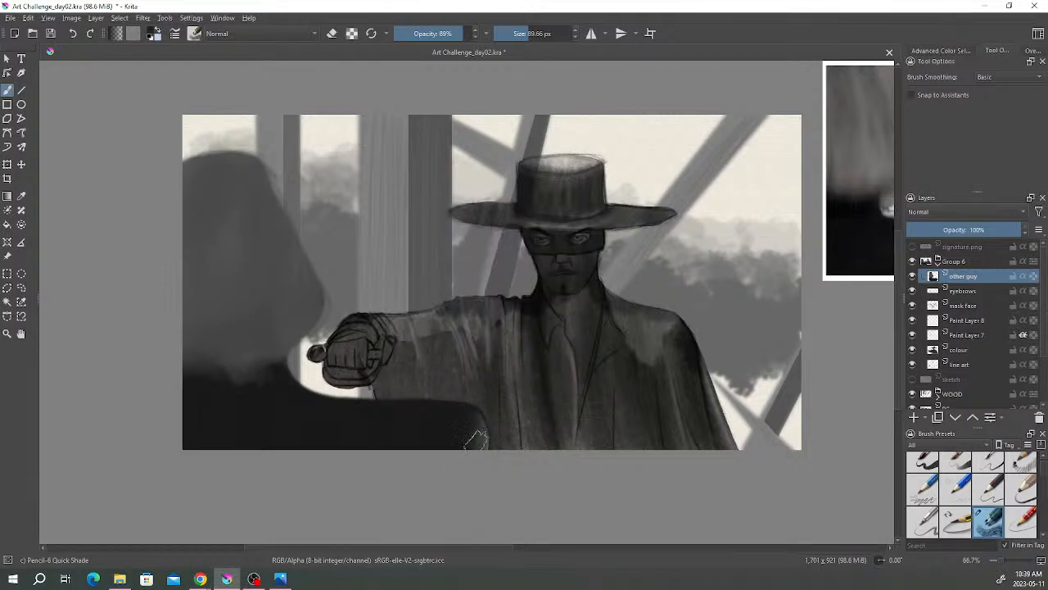
{"action": "right_click", "coordinate": [502, 351]}
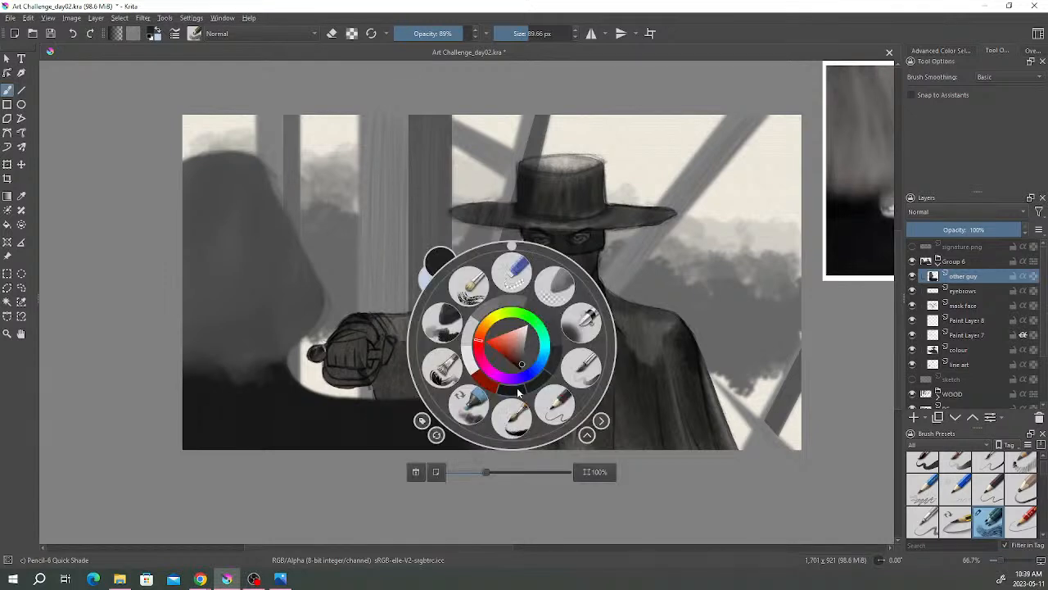
{"action": "mouse_move", "coordinate": [472, 439]}
{"action": "left_mouse_down"}
{"action": "mouse_move", "coordinate": [486, 444]}
{"action": "mouse_move", "coordinate": [468, 437]}
{"action": "mouse_move", "coordinate": [477, 432]}
{"action": "left_mouse_up"}
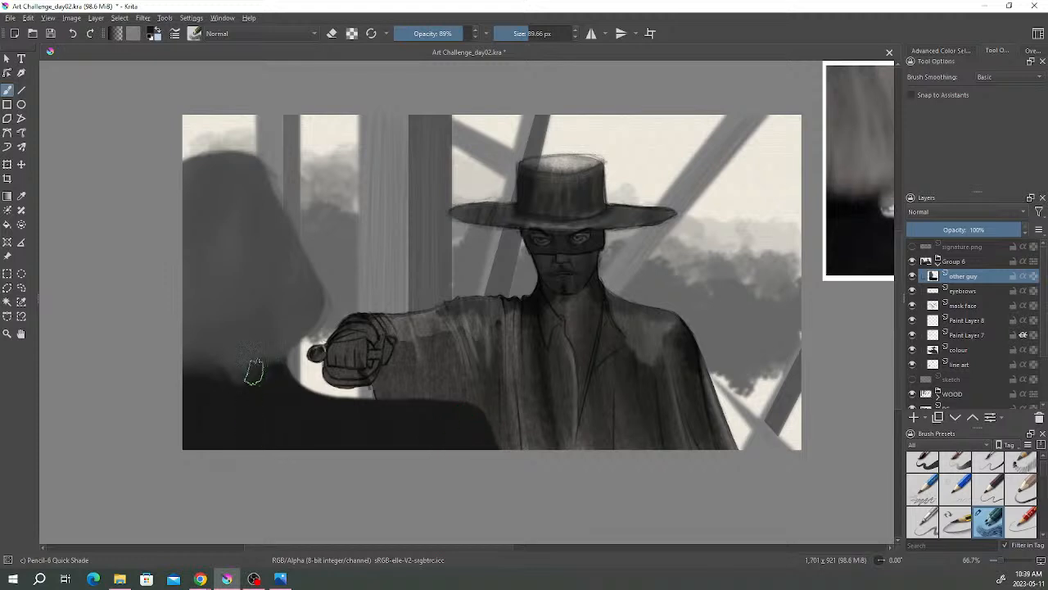
{"action": "mouse_move", "coordinate": [240, 407]}
{"action": "left_mouse_down"}
{"action": "mouse_move", "coordinate": [234, 368]}
{"action": "mouse_move", "coordinate": [199, 363]}
{"action": "mouse_move", "coordinate": [232, 390]}
{"action": "left_mouse_up"}
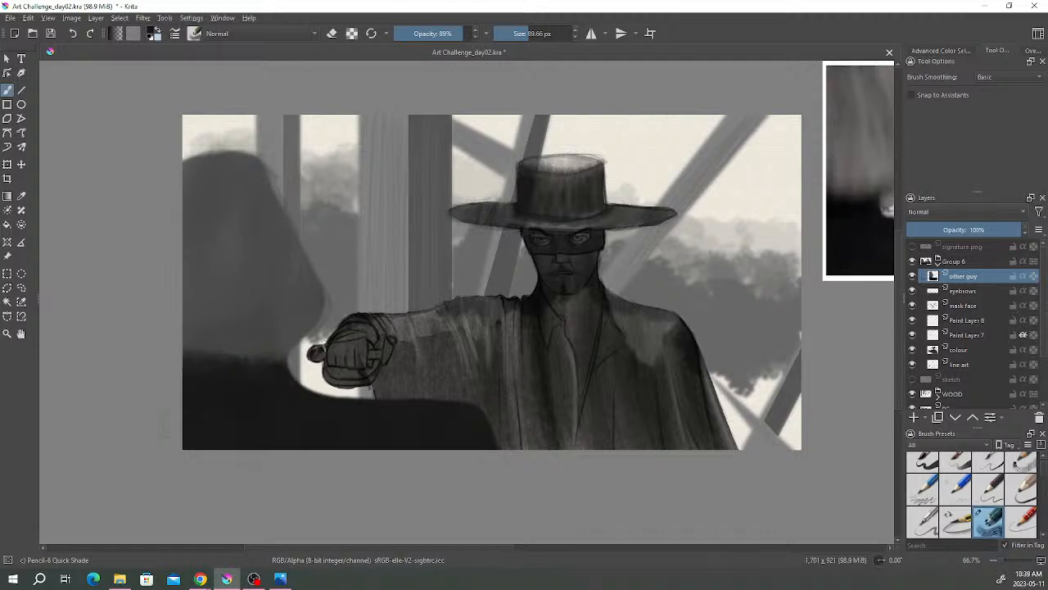
- Choose a dark grey, paint along the lower edge of the foreground figure's head, and undo the last stroke
{"action": "right_click", "coordinate": [249, 254]}
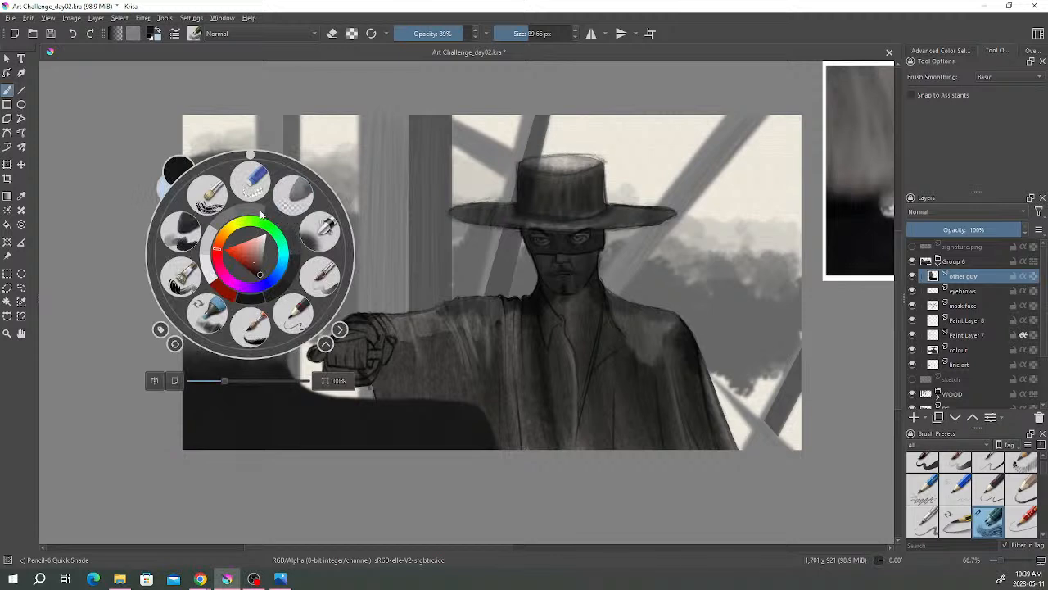
{"action": "left_click", "coordinate": [260, 215]}
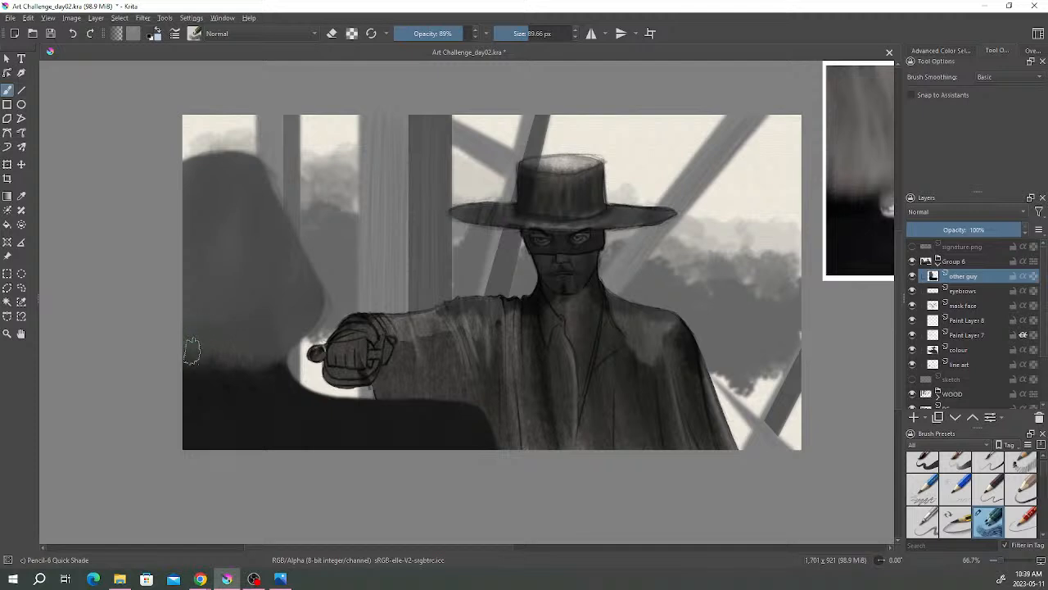
{"action": "left_click_drag", "start_coordinate": [280, 343], "coordinate": [200, 322]}
{"action": "key", "text": "ctrl+z"}
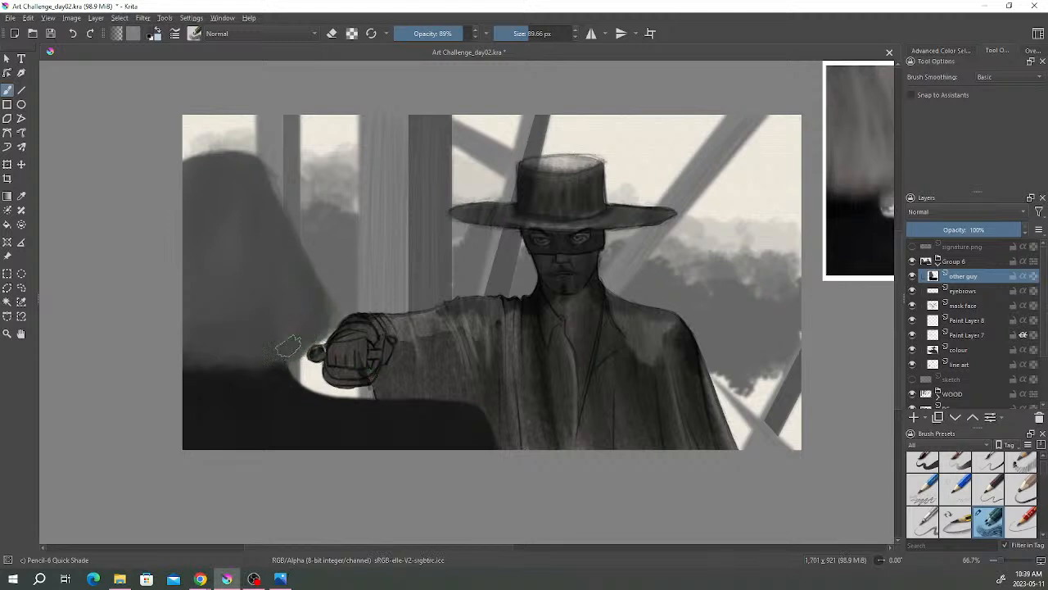
- Paint soft dark grey strokes along the top of the foreground figure's head to extend the hair outline upward
{"action": "left_click_drag", "start_coordinate": [197, 160], "coordinate": [211, 159]}
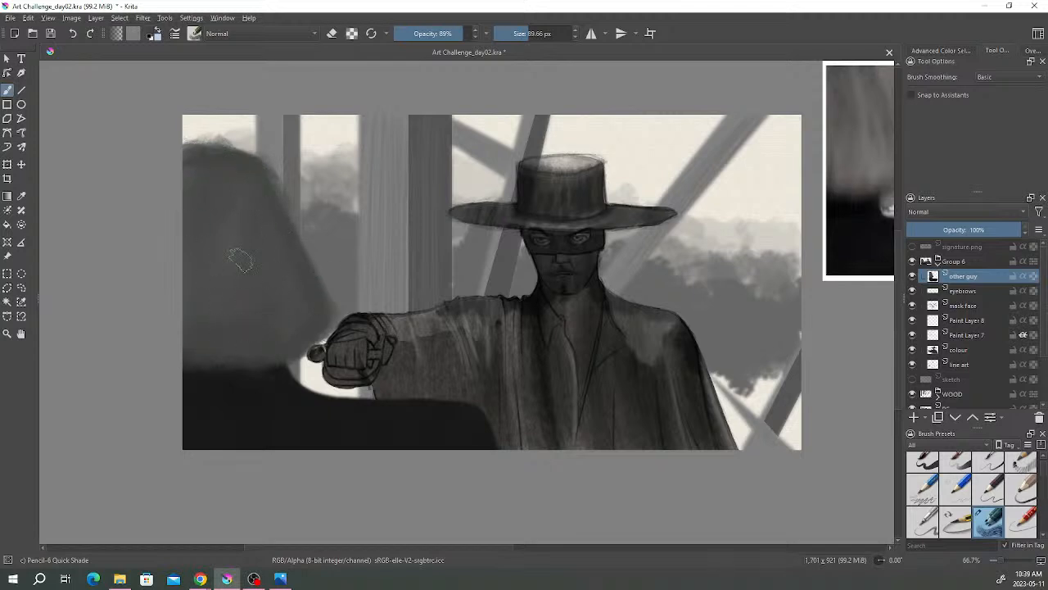
{"action": "left_click_drag", "start_coordinate": [525, 242], "coordinate": [507, 243]}
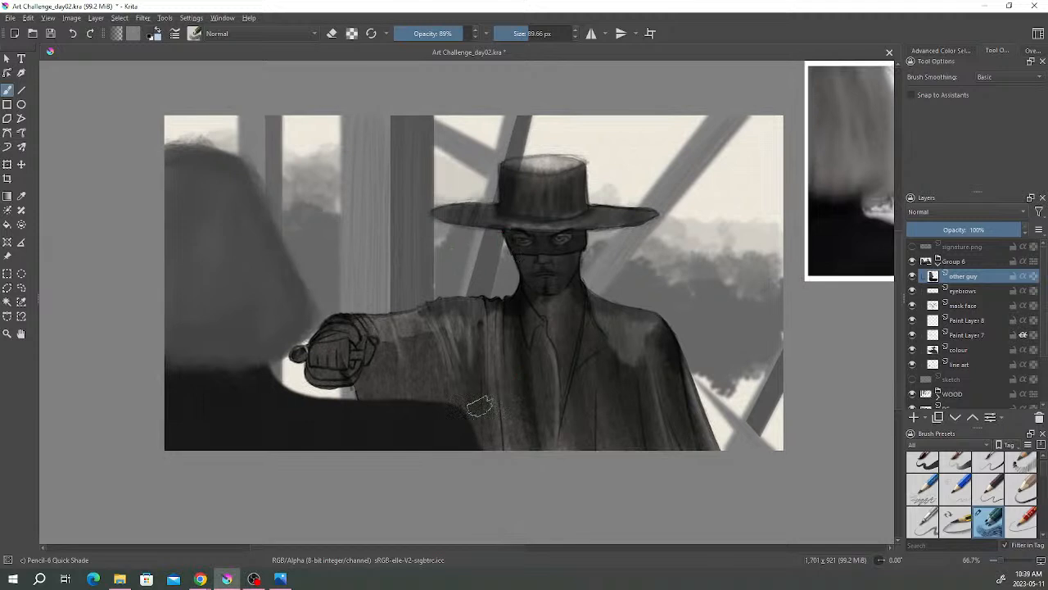
{"action": "scroll", "coordinate": [434, 385], "scroll_direction": "down", "scroll_amount": 1}
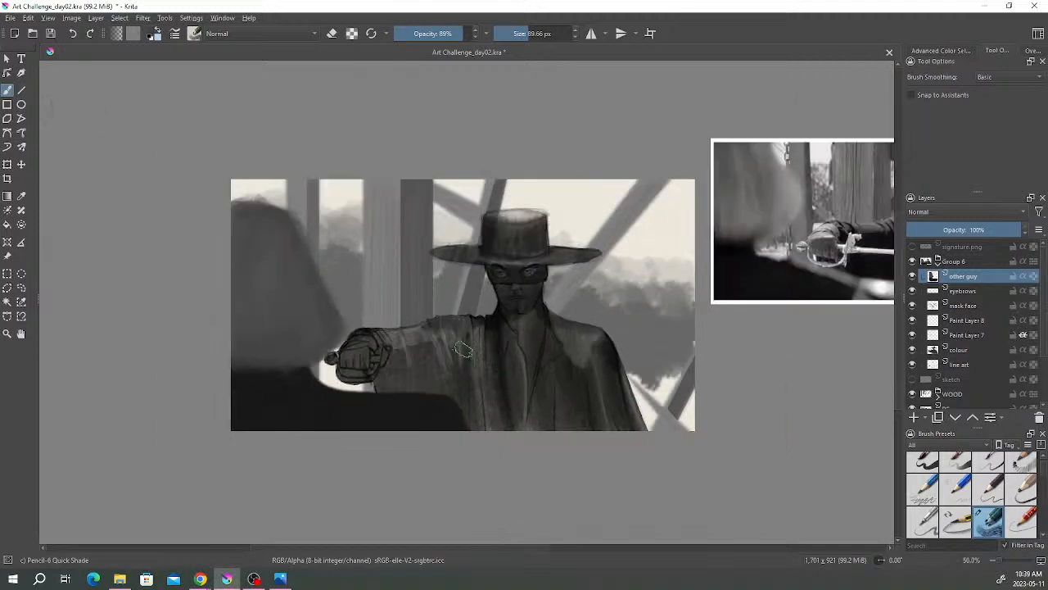
{"action": "scroll", "coordinate": [463, 350], "scroll_direction": "up", "scroll_amount": 1}
{"action": "left_click_drag", "start_coordinate": [491, 335], "coordinate": [513, 348]}
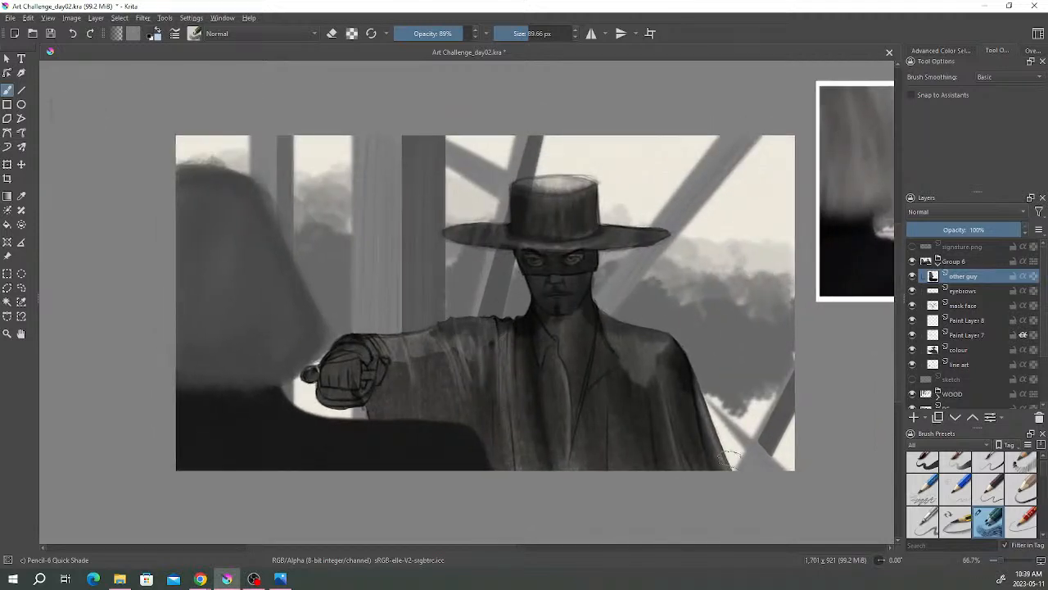
{"action": "scroll", "coordinate": [557, 319], "scroll_direction": "down", "scroll_amount": 2}
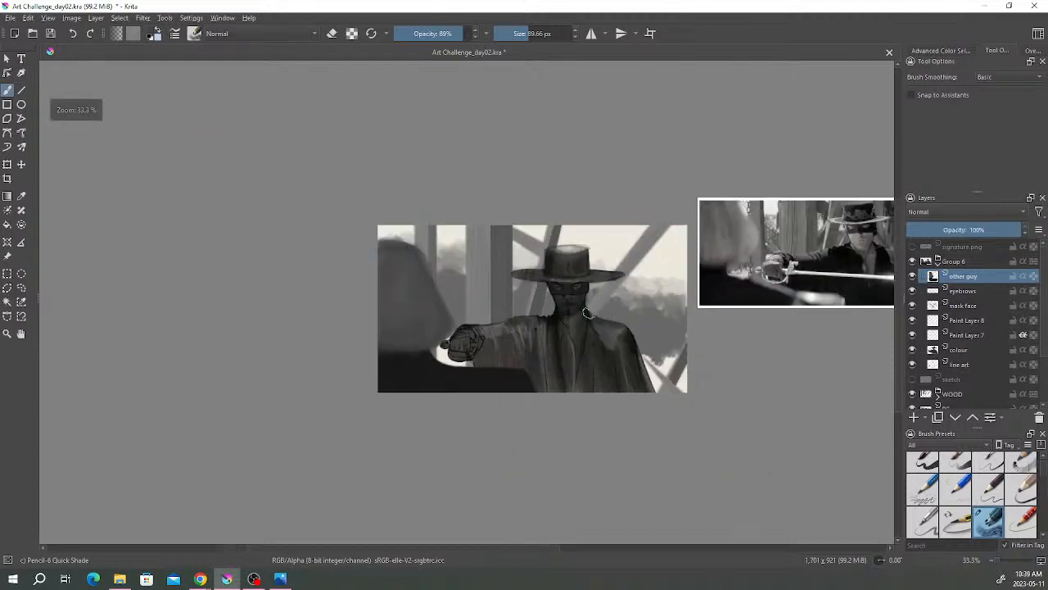
{"action": "scroll", "coordinate": [598, 295], "scroll_direction": "up", "scroll_amount": 2}
{"action": "mouse_move", "coordinate": [591, 306]}
{"action": "left_mouse_down"}
{"action": "mouse_move", "coordinate": [571, 303]}
{"action": "mouse_move", "coordinate": [581, 293]}
{"action": "left_mouse_up"}
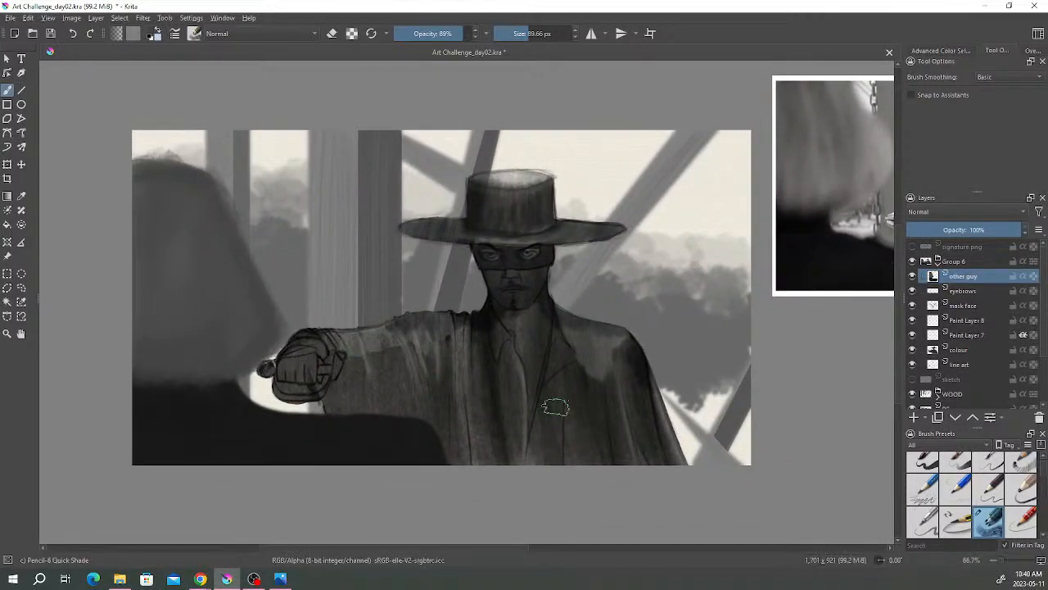
- Toggle the "other guy" layer's visibility to check which parts of the foreground figure it holds
{"action": "mouse_move", "coordinate": [966, 284]}
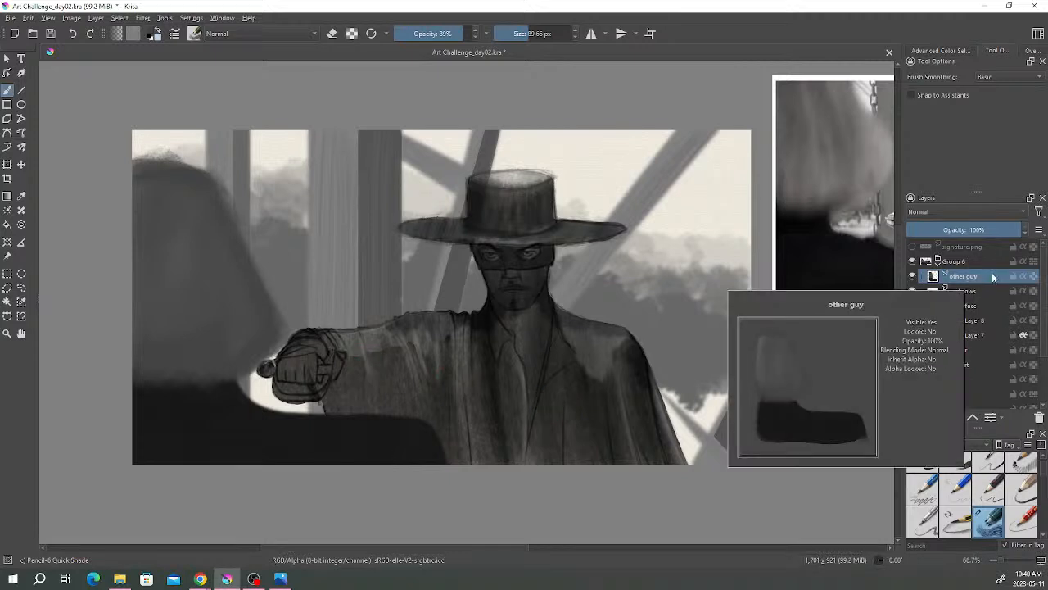
{"action": "left_click", "coordinate": [911, 277]}
{"action": "left_click", "coordinate": [911, 276]}
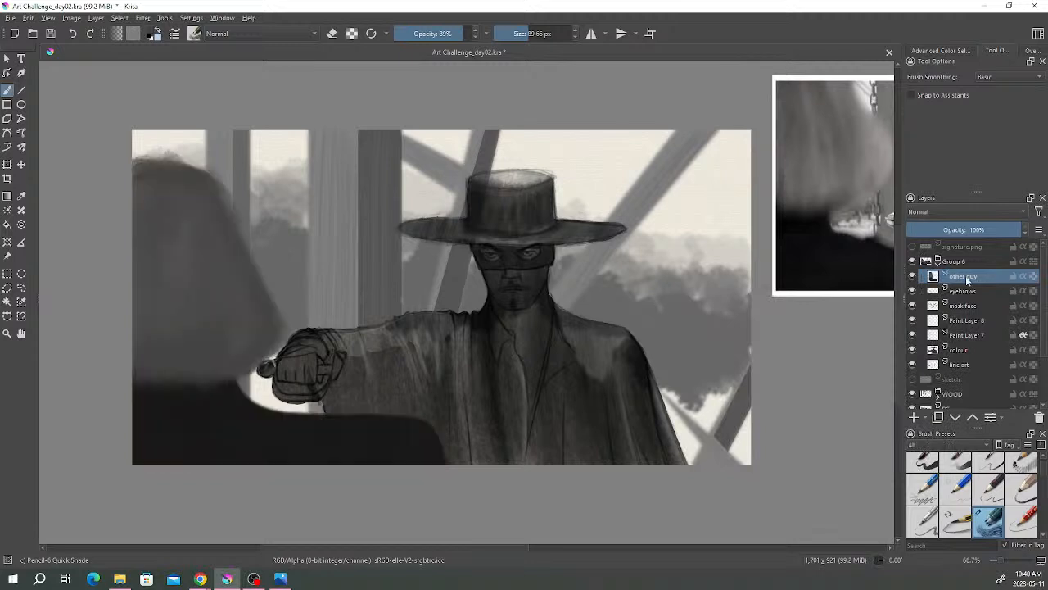
- Toggle Paint Layer 8's visibility to identify its content and rename the layer "eyes"
{"action": "scroll", "coordinate": [962, 336], "scroll_direction": "down", "scroll_amount": 1}
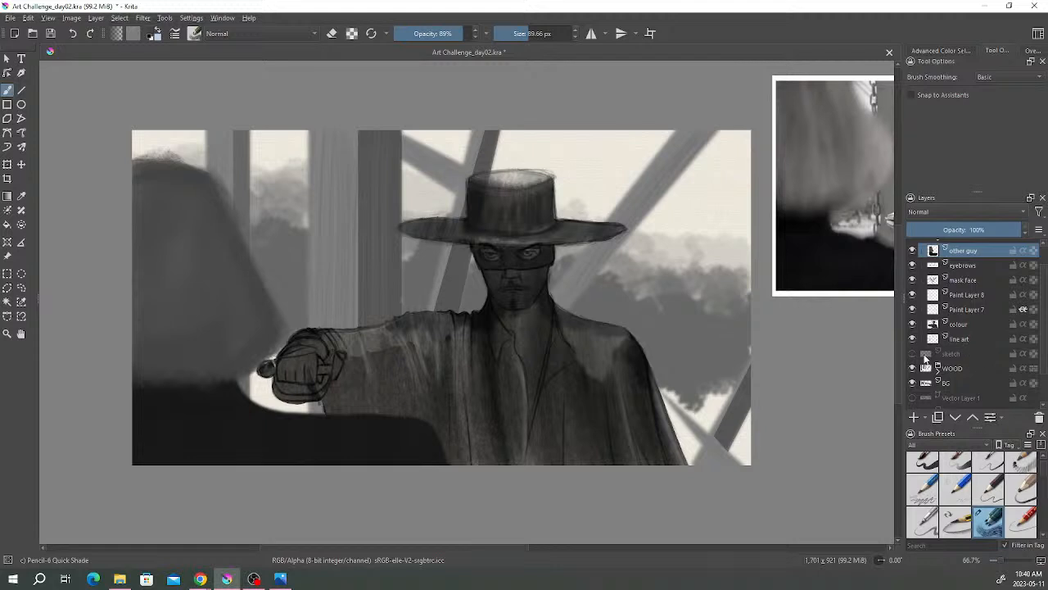
{"action": "mouse_move", "coordinate": [942, 342]}
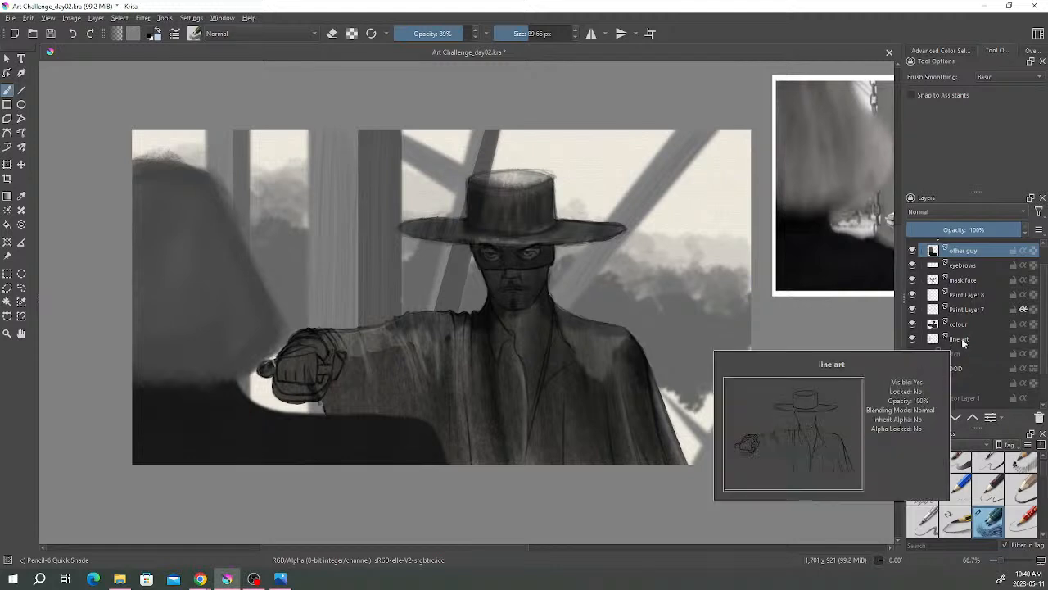
{"action": "left_click", "coordinate": [971, 324]}
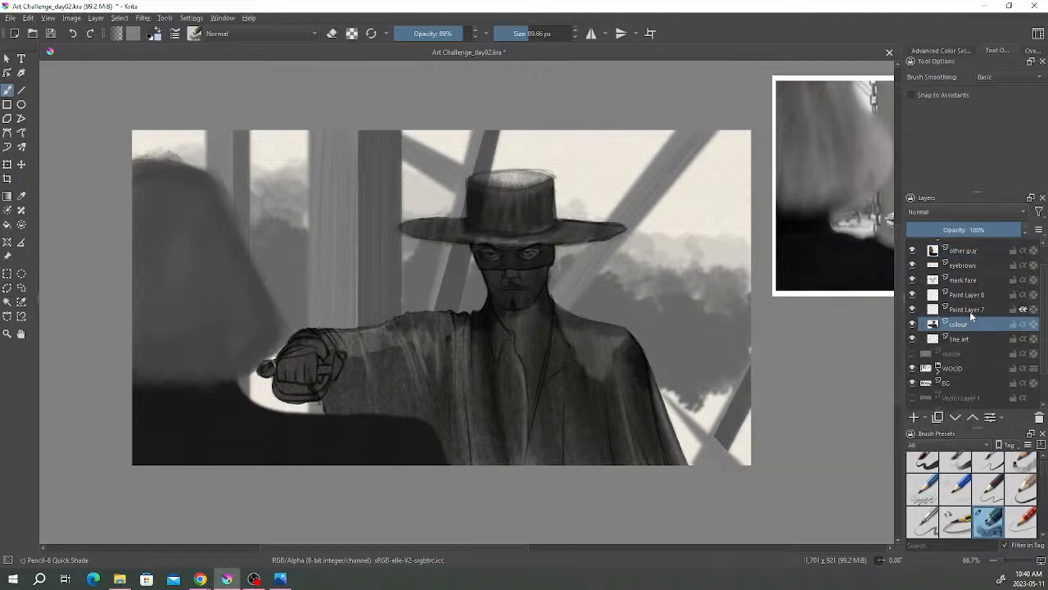
{"action": "left_click", "coordinate": [971, 296]}
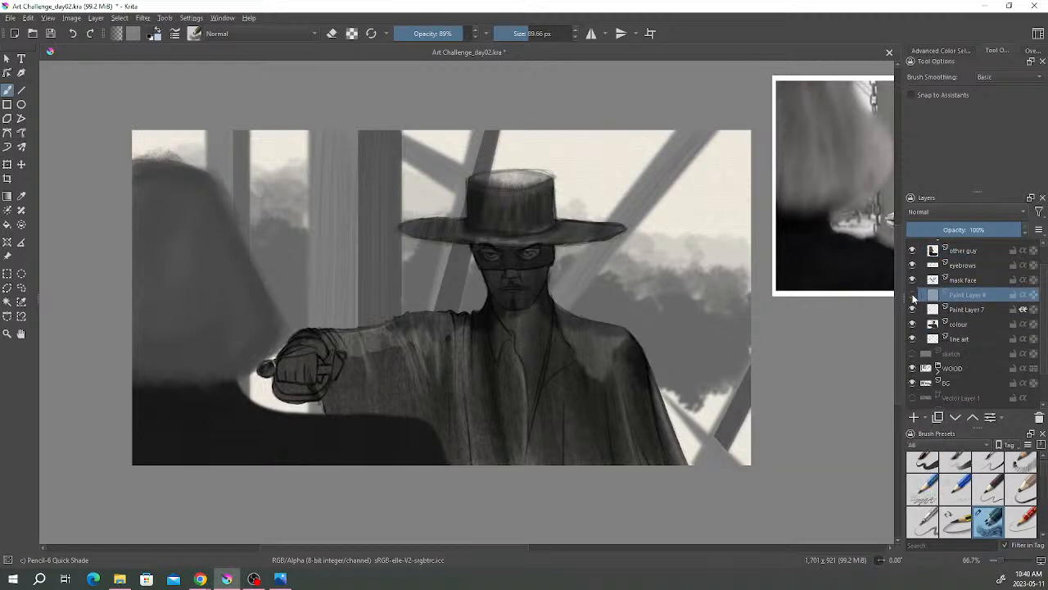
{"action": "left_click", "coordinate": [912, 295]}
{"action": "double_click", "coordinate": [970, 295]}
{"action": "type", "text": "eyes"}
{"action": "key", "text": "Return"}
- Set up the Basic-2 Opacity brush at 5.35 px and 100% opacity with a near-white colour
{"action": "scroll", "coordinate": [720, 284], "scroll_direction": "up", "scroll_amount": 1}
{"action": "left_click_drag", "start_coordinate": [575, 252], "coordinate": [687, 229]}
{"action": "left_click", "coordinate": [470, 33]}
{"action": "left_click", "coordinate": [507, 36]}
{"action": "left_click_drag", "start_coordinate": [507, 36], "coordinate": [511, 36]}
{"action": "left_click", "coordinate": [194, 34]}
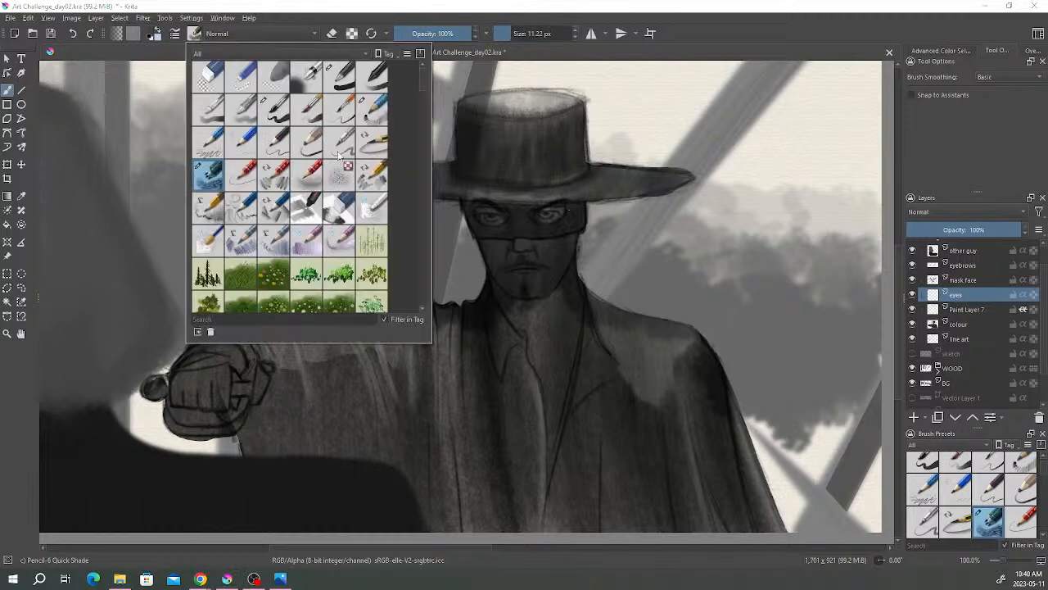
{"action": "left_click", "coordinate": [372, 76]}
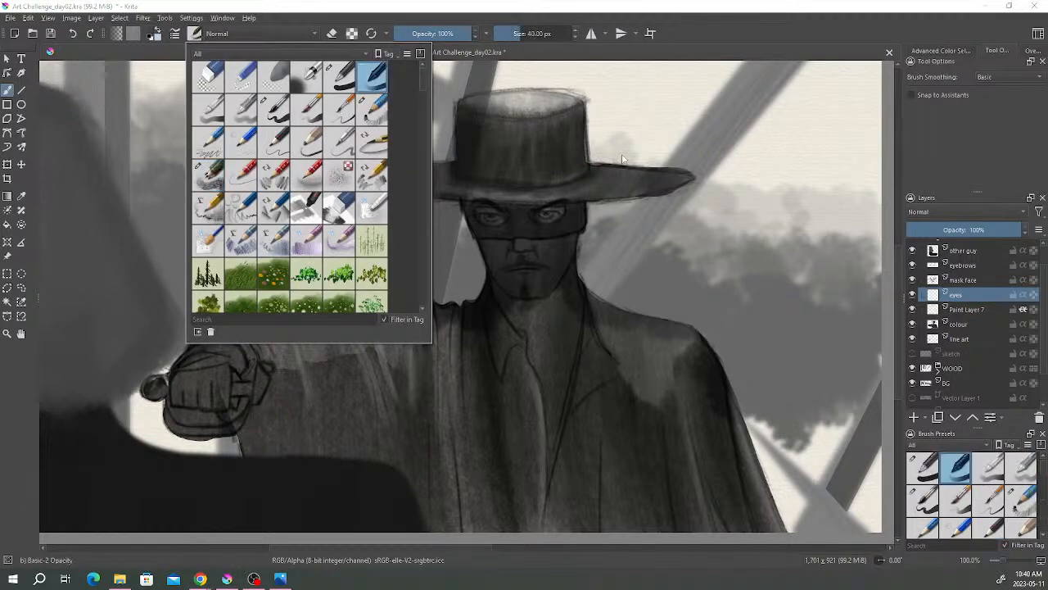
{"action": "left_click", "coordinate": [514, 37]}
{"action": "left_click_drag", "start_coordinate": [514, 37], "coordinate": [511, 37]}
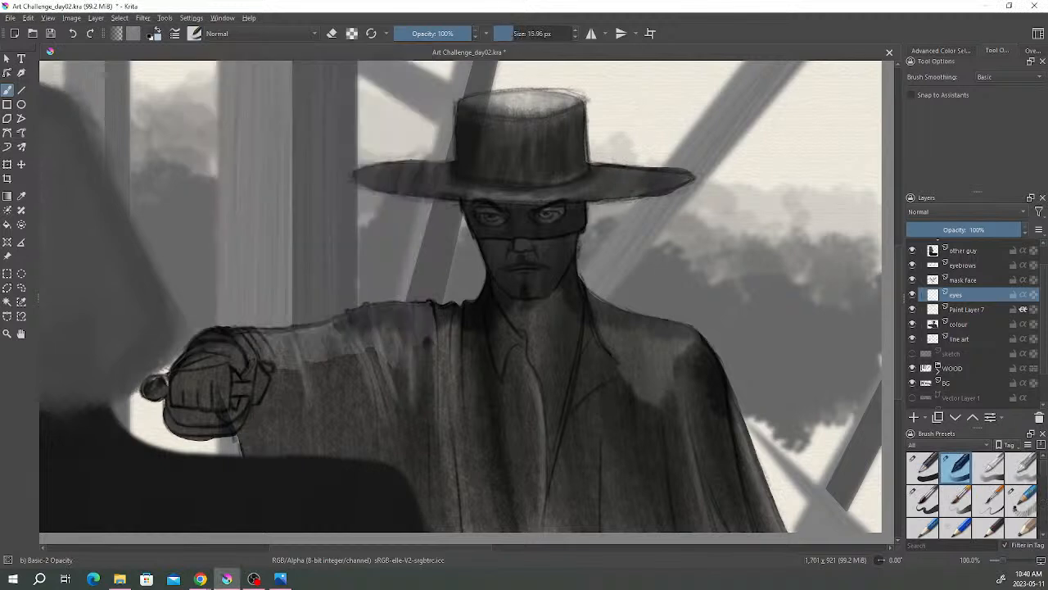
{"action": "right_click", "coordinate": [636, 227]}
{"action": "left_click", "coordinate": [598, 239]}
{"action": "left_click_drag", "start_coordinate": [513, 37], "coordinate": [505, 37]}
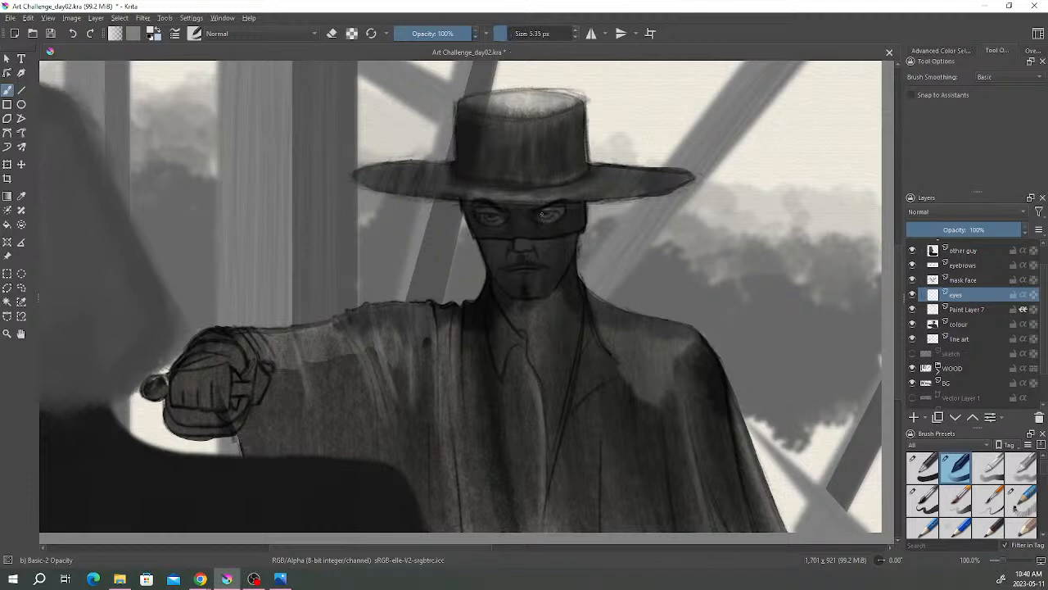
- Paint light whites into both of the masked swordsman's eyes on the "eyes" layer
{"action": "left_click", "coordinate": [547, 214]}
{"action": "left_click", "coordinate": [490, 217]}
{"action": "scroll", "coordinate": [540, 233], "scroll_direction": "down", "scroll_amount": 2}
{"action": "scroll", "coordinate": [557, 250], "scroll_direction": "up", "scroll_amount": 1}
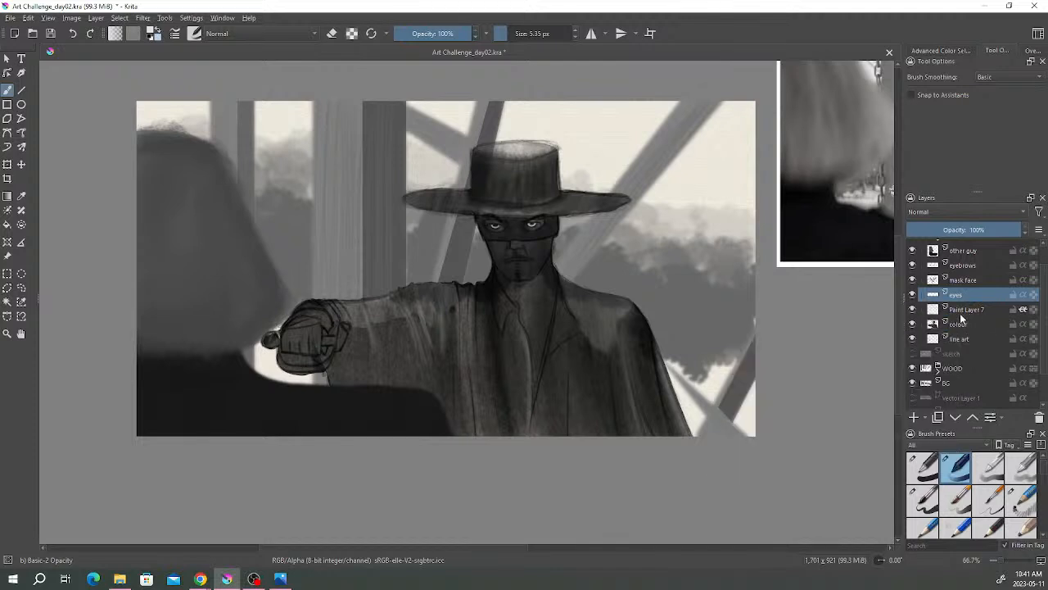
{"action": "scroll", "coordinate": [604, 277], "scroll_direction": "down", "scroll_amount": 1}
{"action": "scroll", "coordinate": [614, 266], "scroll_direction": "up", "scroll_amount": 1}
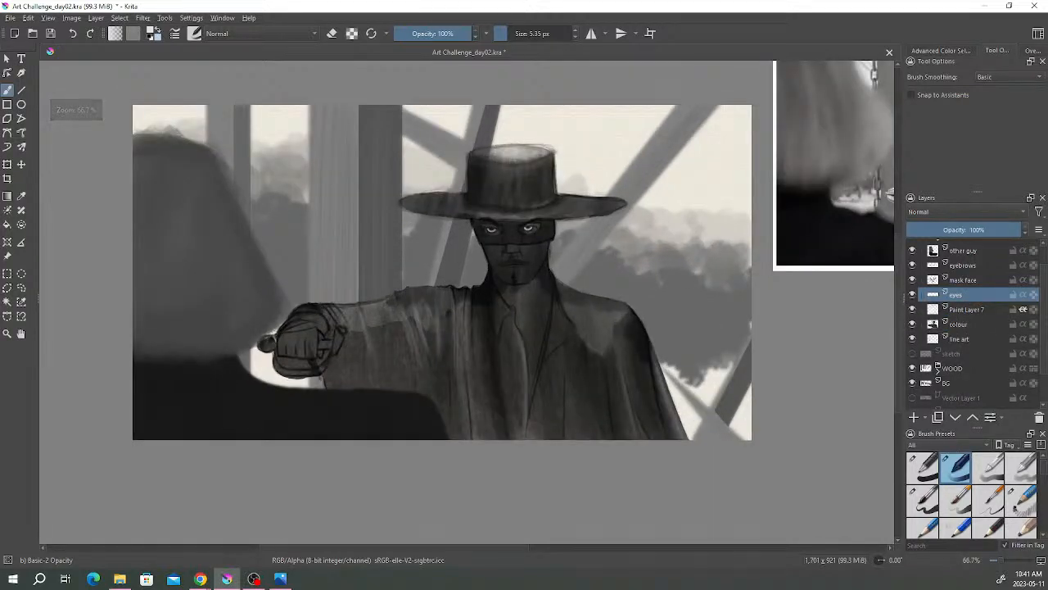
- Toggle Paint Layer 7's visibility to compare the swordsman with and without the painted cloak and hat highlights
{"action": "left_click", "coordinate": [965, 325]}
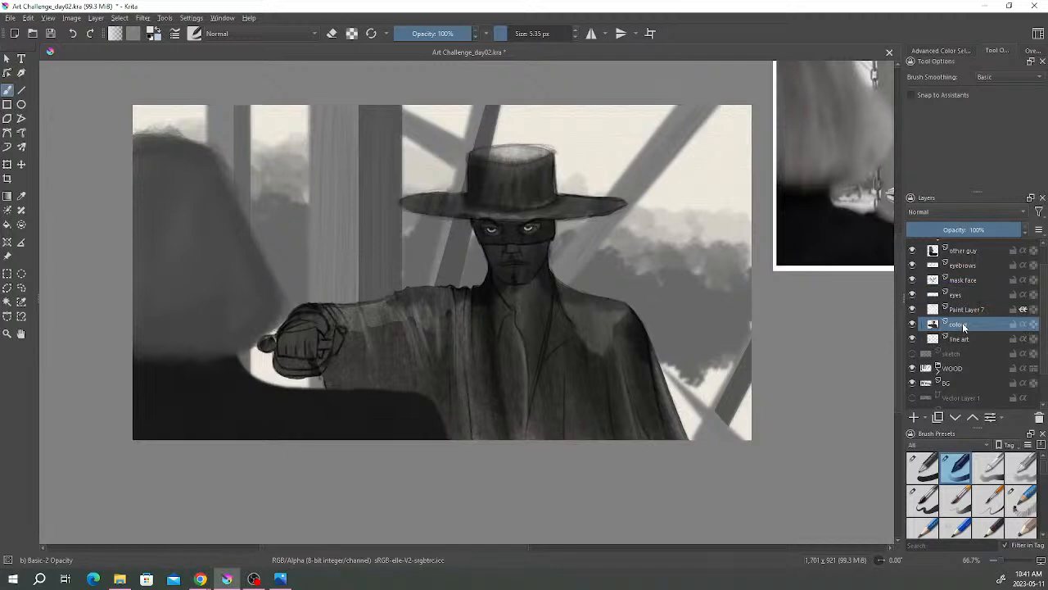
{"action": "left_click", "coordinate": [970, 309]}
{"action": "left_click", "coordinate": [912, 309]}
{"action": "left_click", "coordinate": [911, 310]}
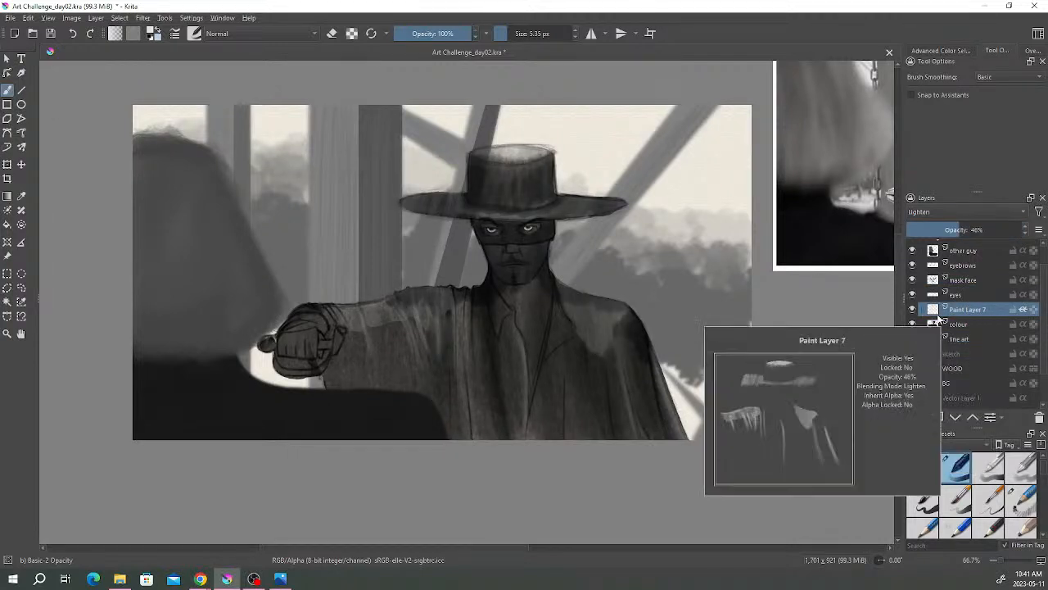
{"action": "left_click", "coordinate": [914, 308]}
{"action": "left_click", "coordinate": [914, 309]}
- Duplicate the "colour" layer and set the copy's opacity to 49% to darken the swordsman
{"action": "left_click", "coordinate": [963, 328]}
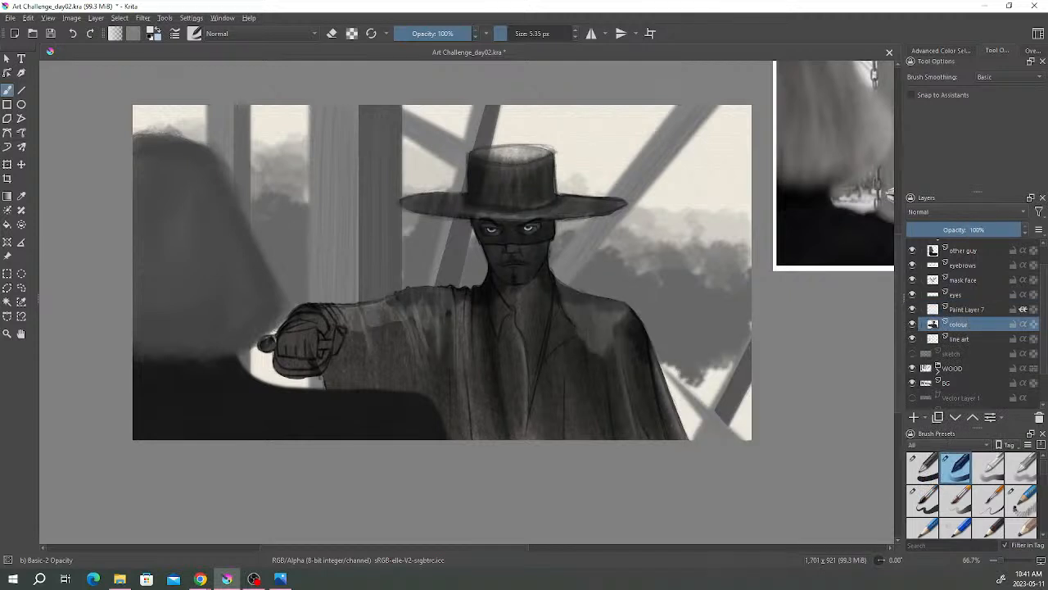
{"action": "right_click", "coordinate": [976, 325]}
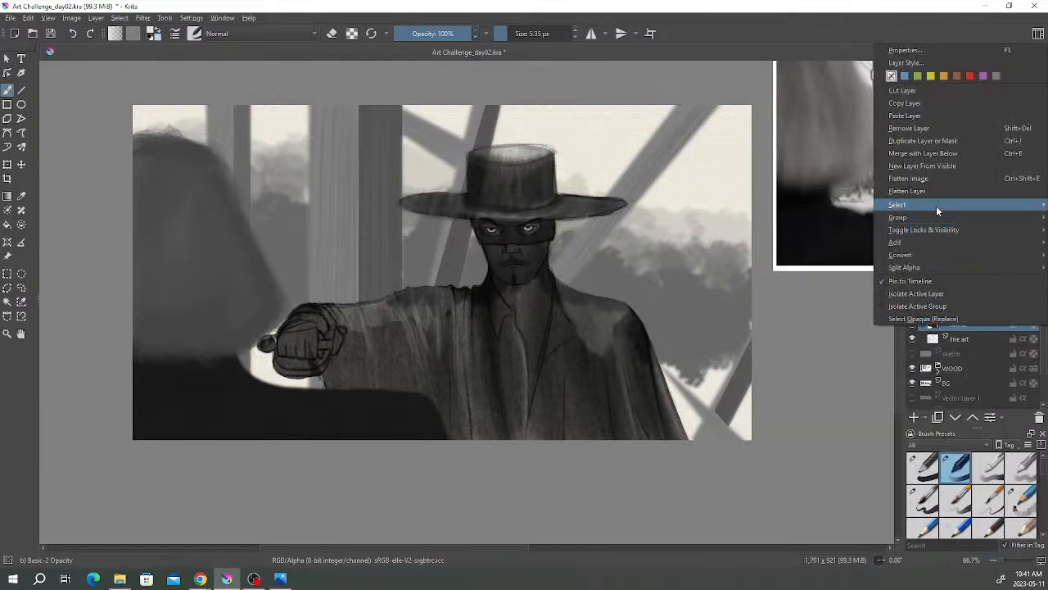
{"action": "left_click", "coordinate": [932, 142]}
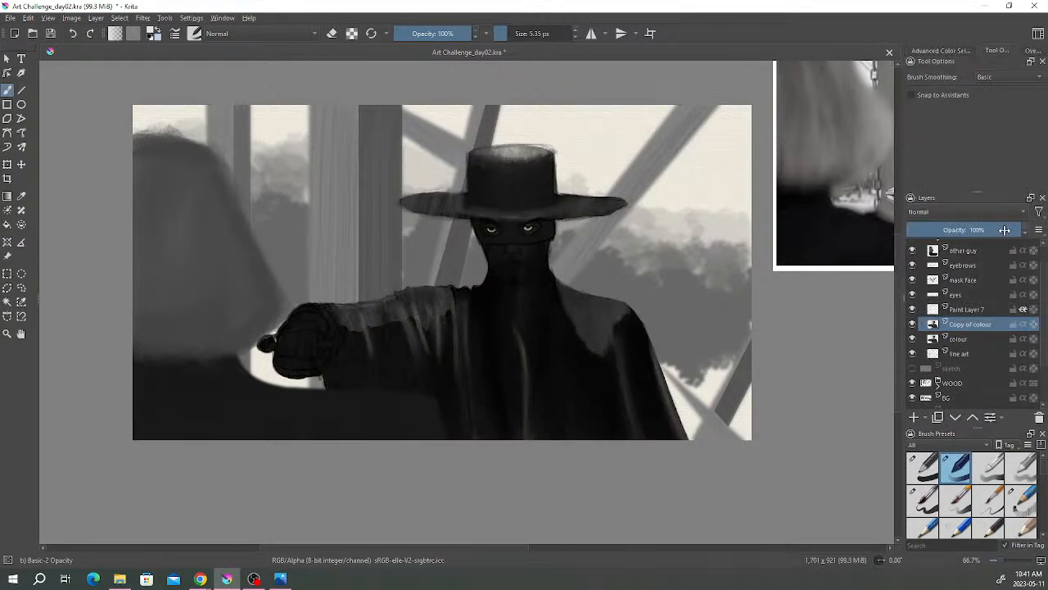
{"action": "left_click_drag", "start_coordinate": [1004, 231], "coordinate": [985, 230]}
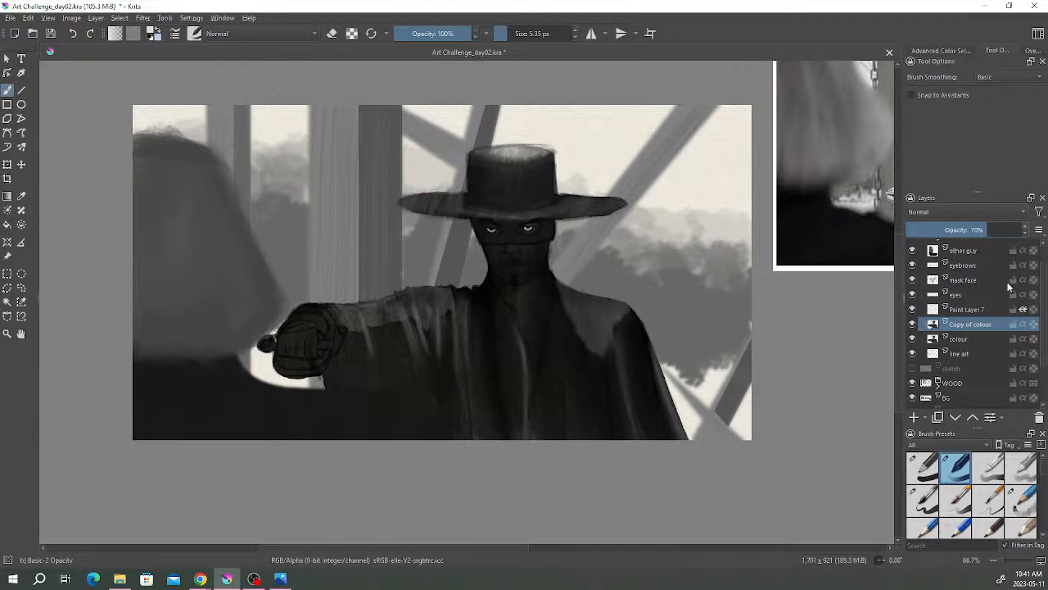
{"action": "left_click", "coordinate": [965, 309]}
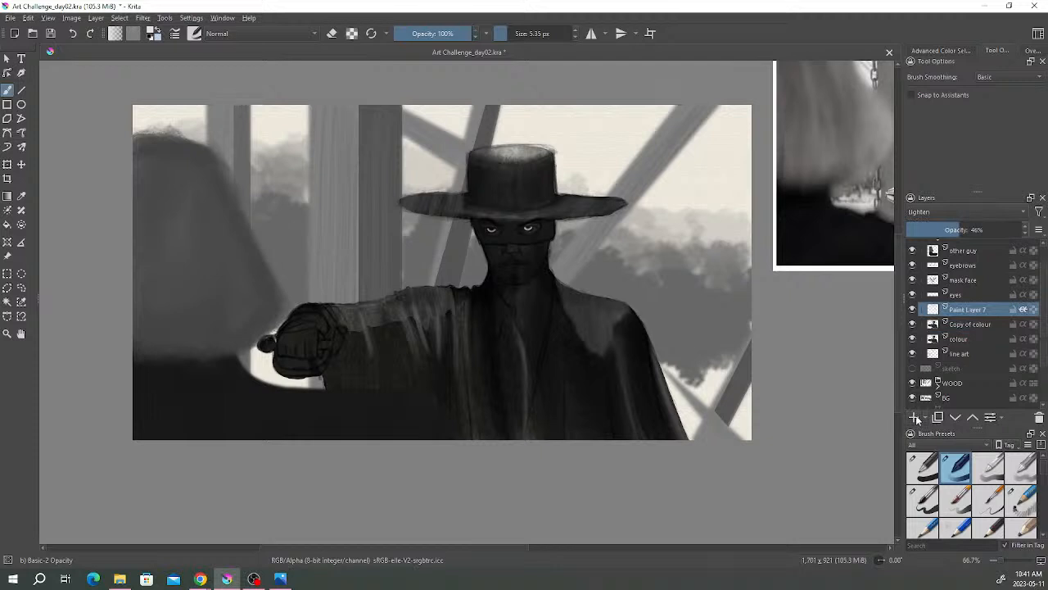
{"action": "left_click", "coordinate": [975, 324]}
{"action": "left_click_drag", "start_coordinate": [956, 230], "coordinate": [963, 231]}
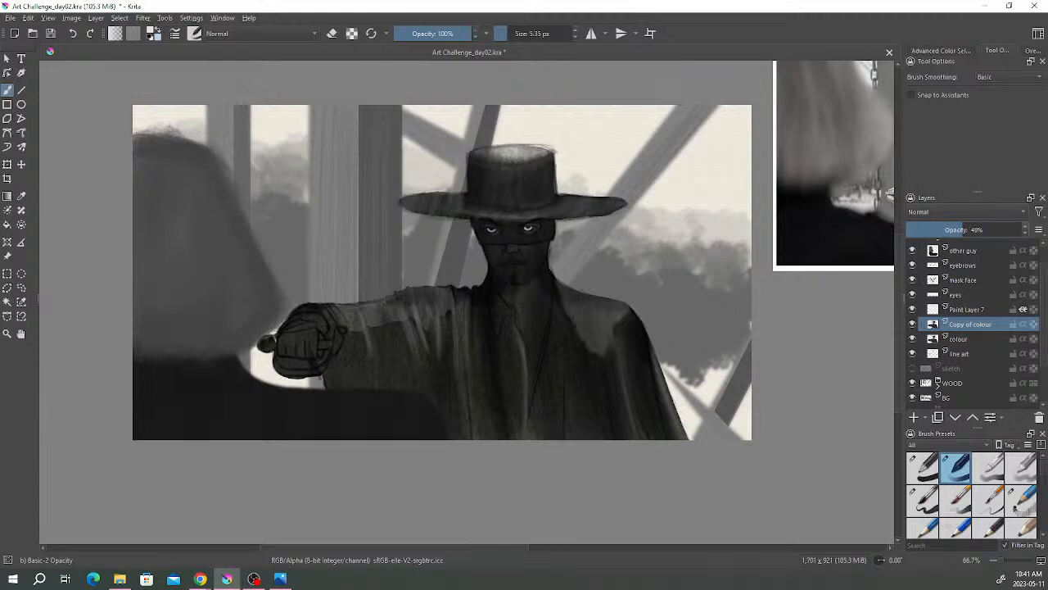
{"action": "scroll", "coordinate": [705, 367], "scroll_direction": "down", "scroll_amount": 1}
{"action": "scroll", "coordinate": [718, 340], "scroll_direction": "up", "scroll_amount": 1}
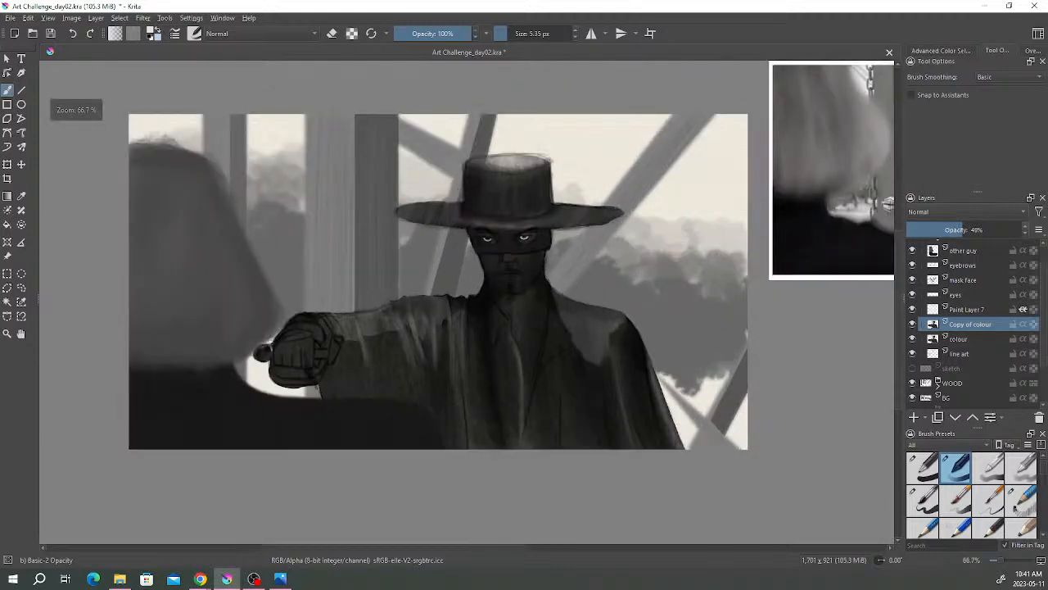
{"action": "left_click_drag", "start_coordinate": [688, 328], "coordinate": [716, 334]}
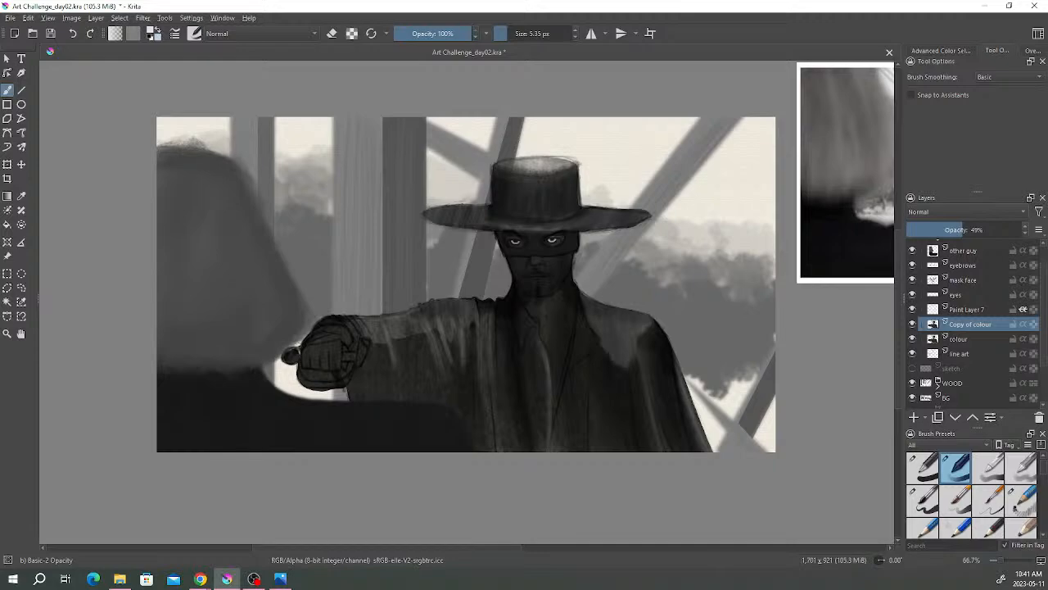
{"action": "key", "text": "alt+Tab"}
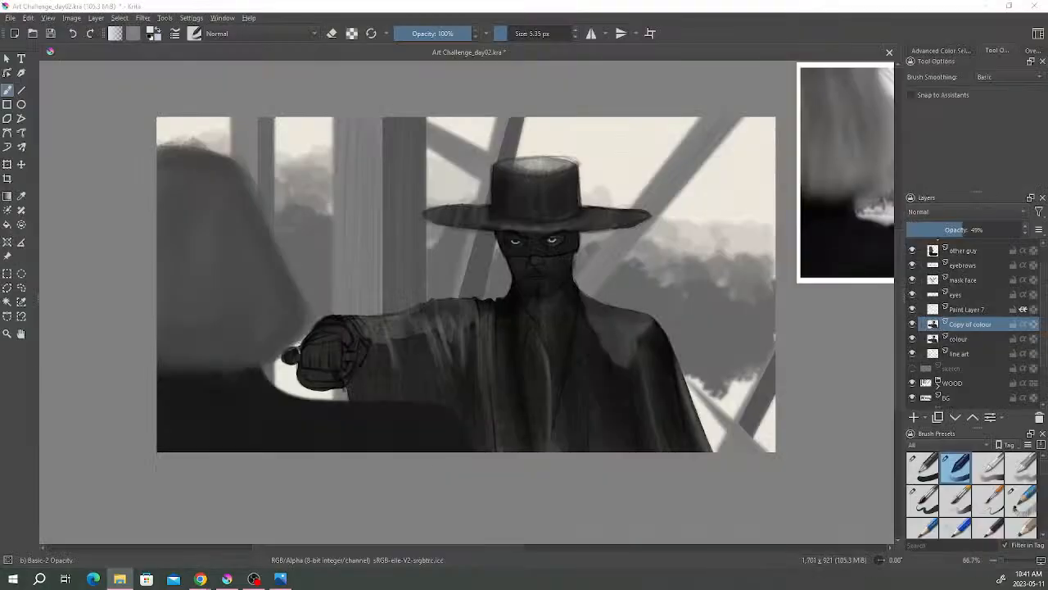
{"action": "key", "text": "alt+Tab"}
{"action": "key", "text": "alt+Tab"}
{"action": "key", "text": "alt+Tab"}
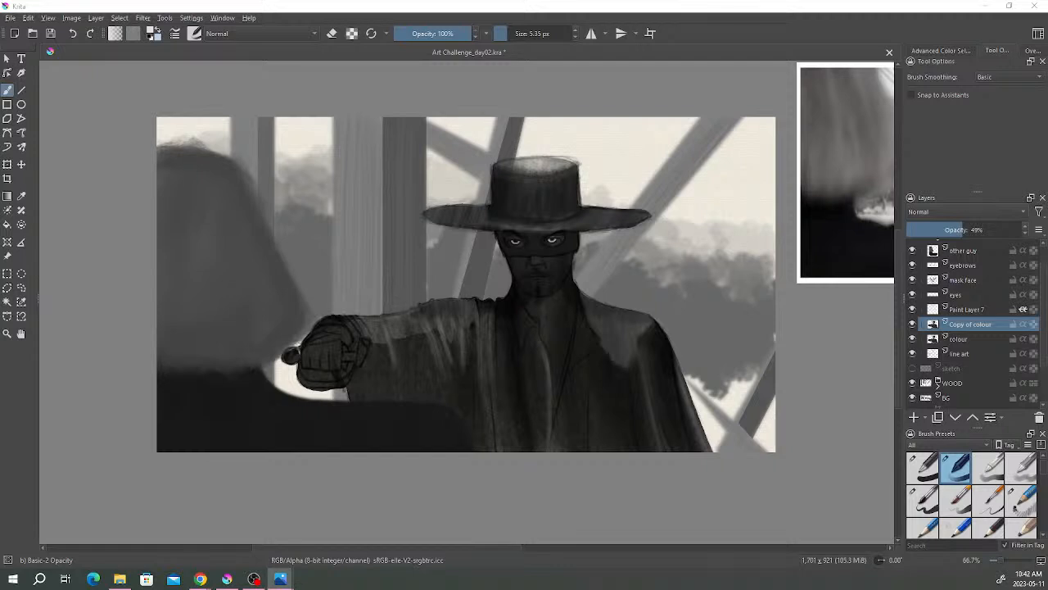
- Add a paint layer above the copy of "colour" and set the Pencil-6 Quick Shade brush to 63.34 px and 71% opacity
{"action": "left_click", "coordinate": [914, 416]}
{"action": "key", "text": "1"}
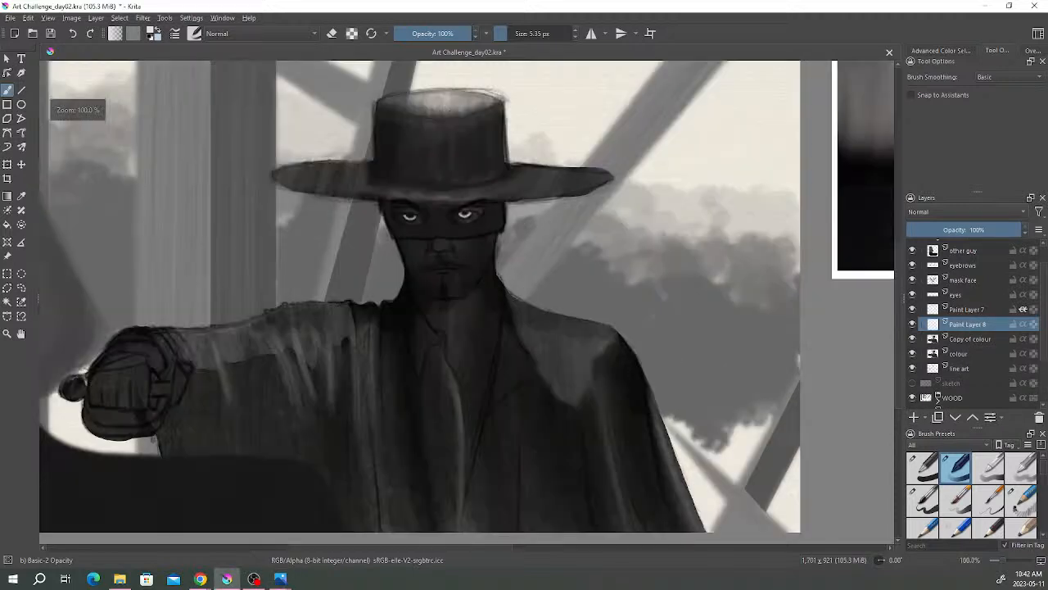
{"action": "key", "text": "minus"}
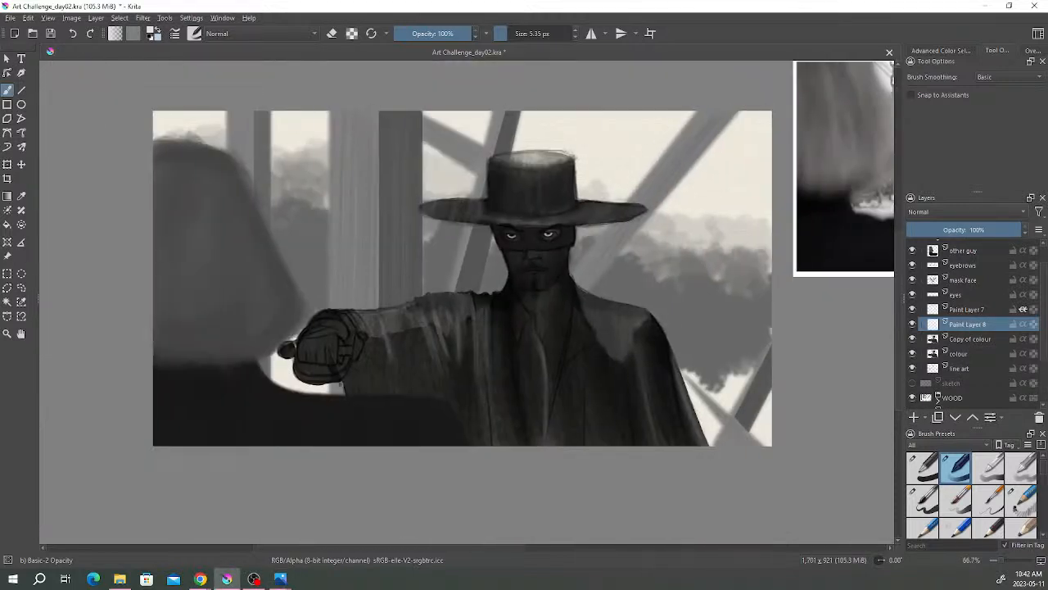
{"action": "left_click", "coordinate": [194, 33]}
{"action": "left_click", "coordinate": [208, 175]}
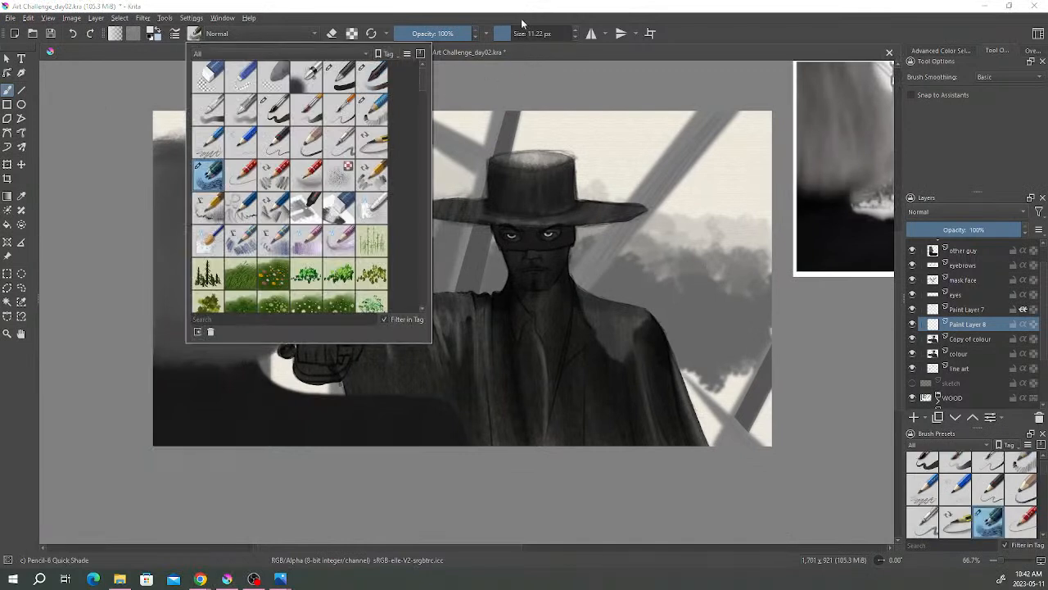
{"action": "left_click_drag", "start_coordinate": [514, 33], "coordinate": [525, 35]}
{"action": "left_click", "coordinate": [449, 34]}
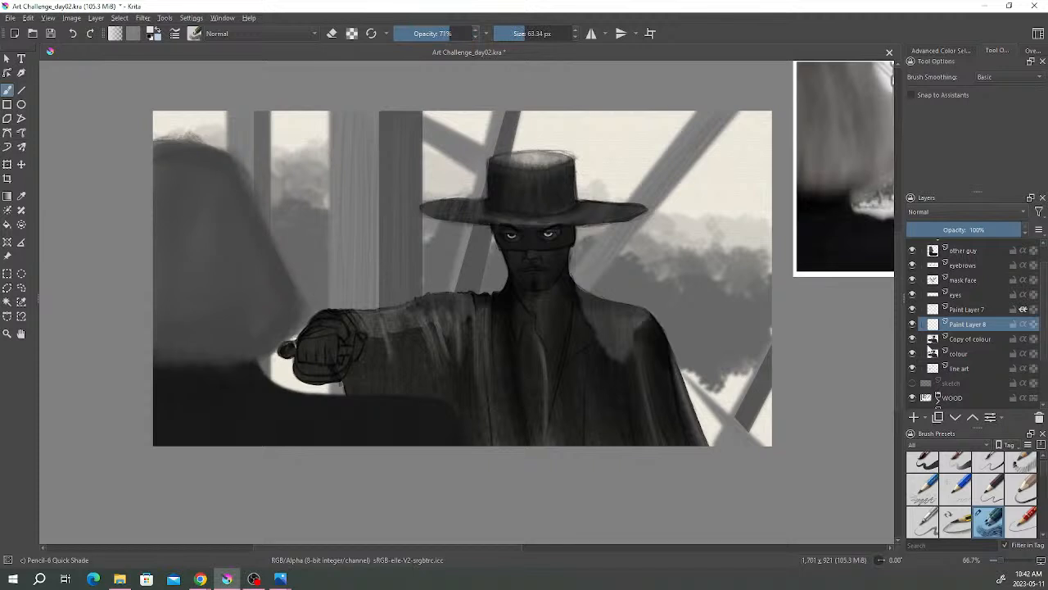
{"action": "left_click", "coordinate": [1023, 325]}
- Switch the highlight layer above the new paint layer off and on to check its effect on the darkened swordsman
{"action": "left_click", "coordinate": [913, 308]}
{"action": "left_click", "coordinate": [914, 308]}
{"action": "left_click", "coordinate": [914, 308]}
{"action": "left_click", "coordinate": [914, 309]}
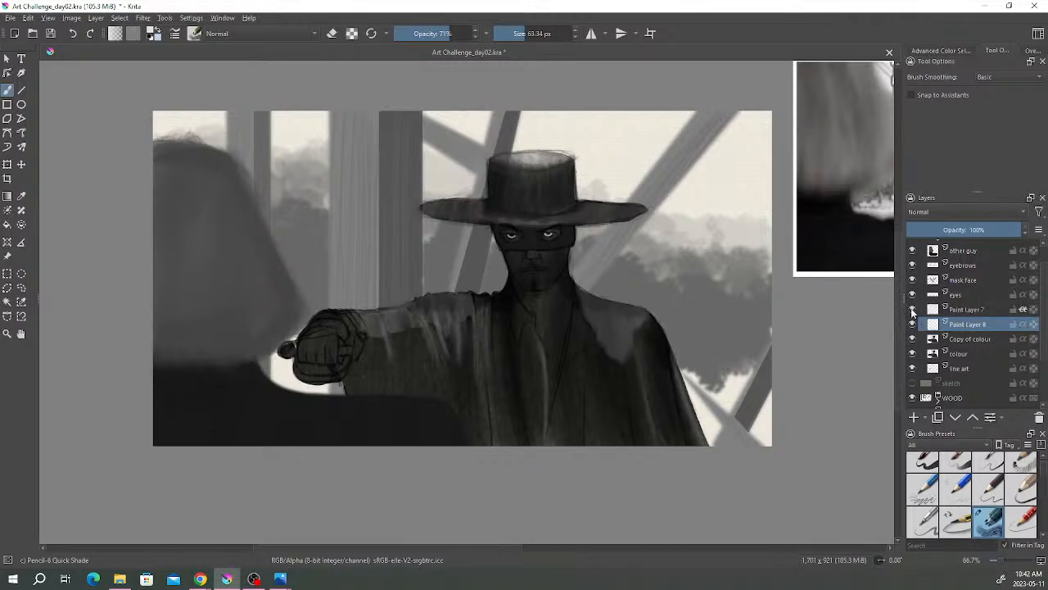
- Rename Paint Layer 7 as "highlights"
{"action": "double_click", "coordinate": [968, 309]}
{"action": "type", "text": "N"}
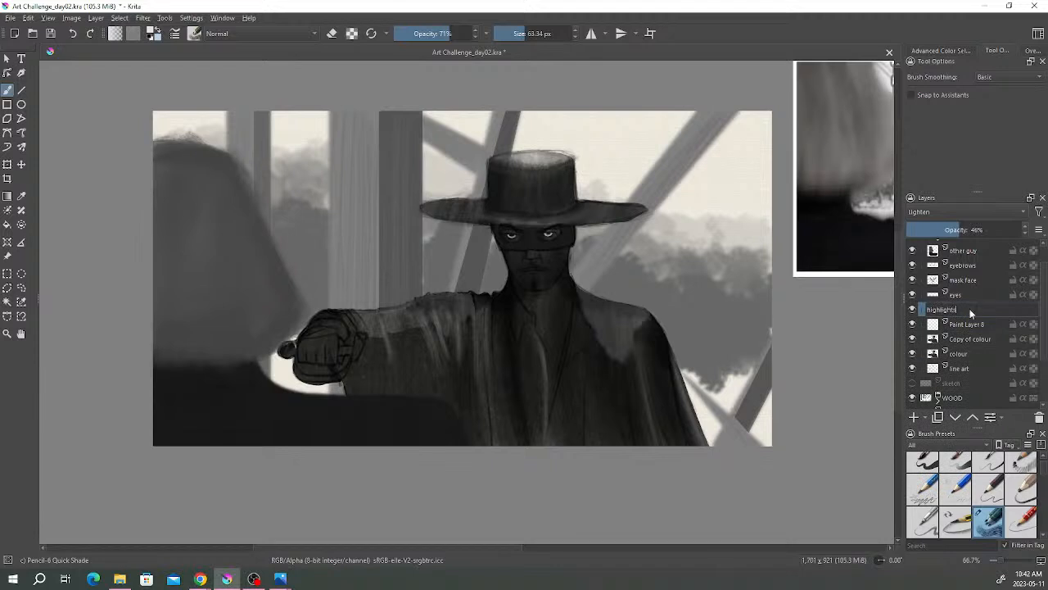
{"action": "type", "text": "ighlights"}
{"action": "key", "text": "Return"}
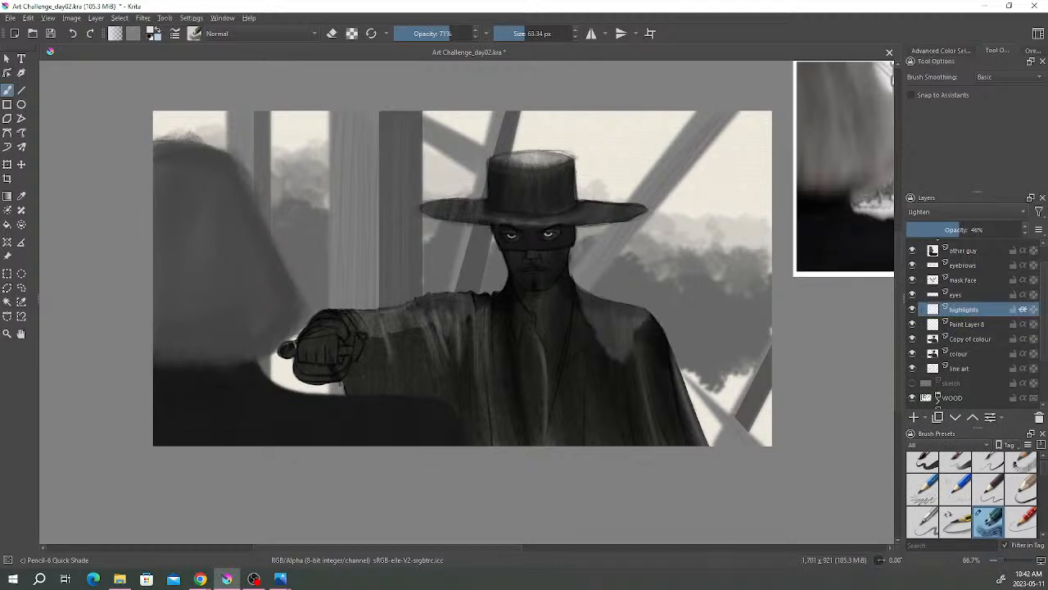
- Make Paint Layer 8 the active layer and pick a muted tan skin tone as the brush colour
{"action": "left_click", "coordinate": [958, 325]}
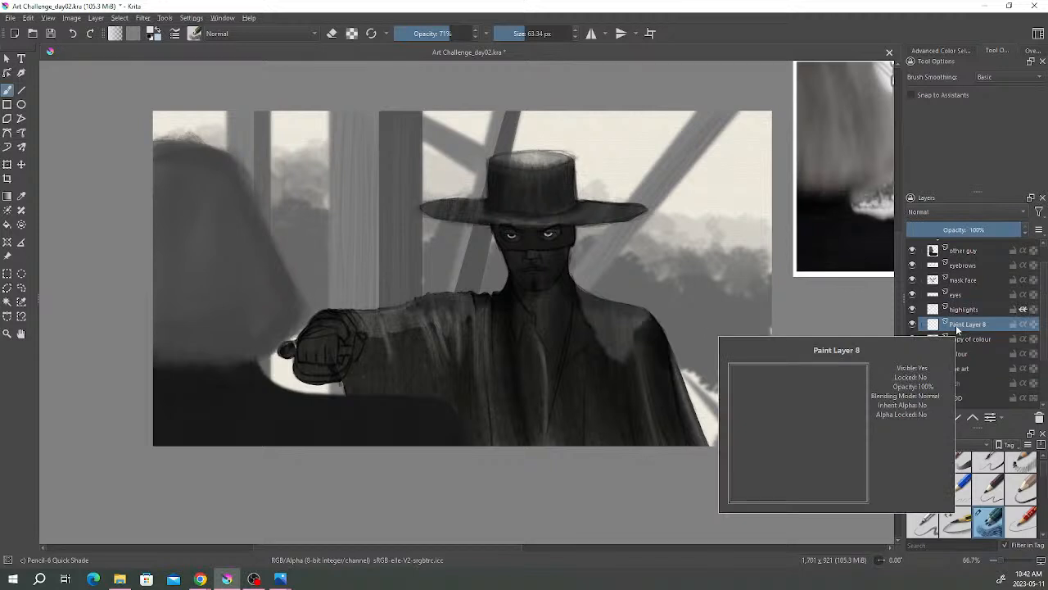
{"action": "left_click", "coordinate": [913, 324]}
{"action": "left_click", "coordinate": [914, 323]}
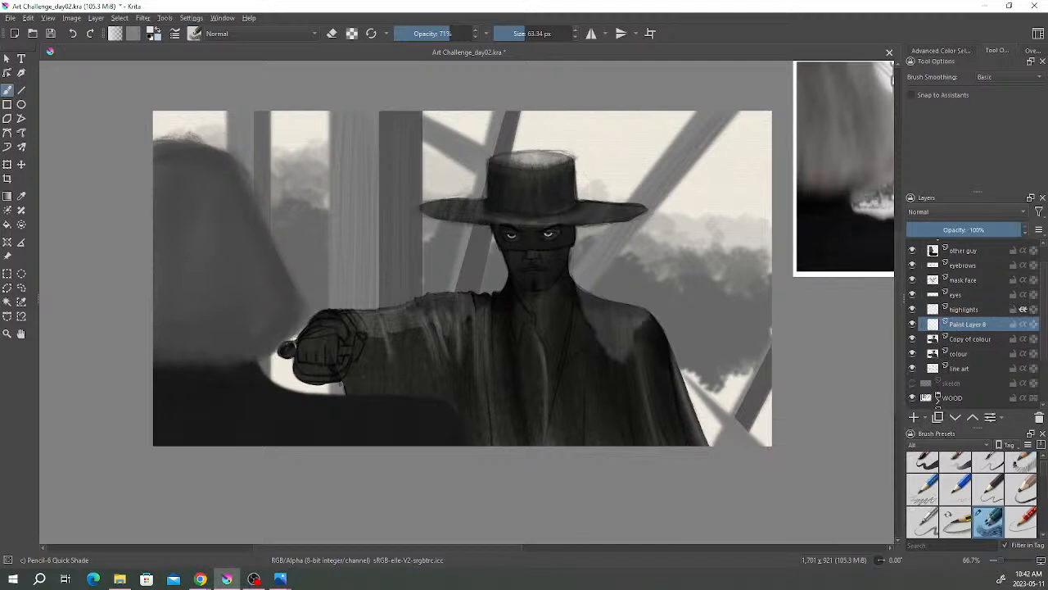
{"action": "right_click", "coordinate": [479, 188]}
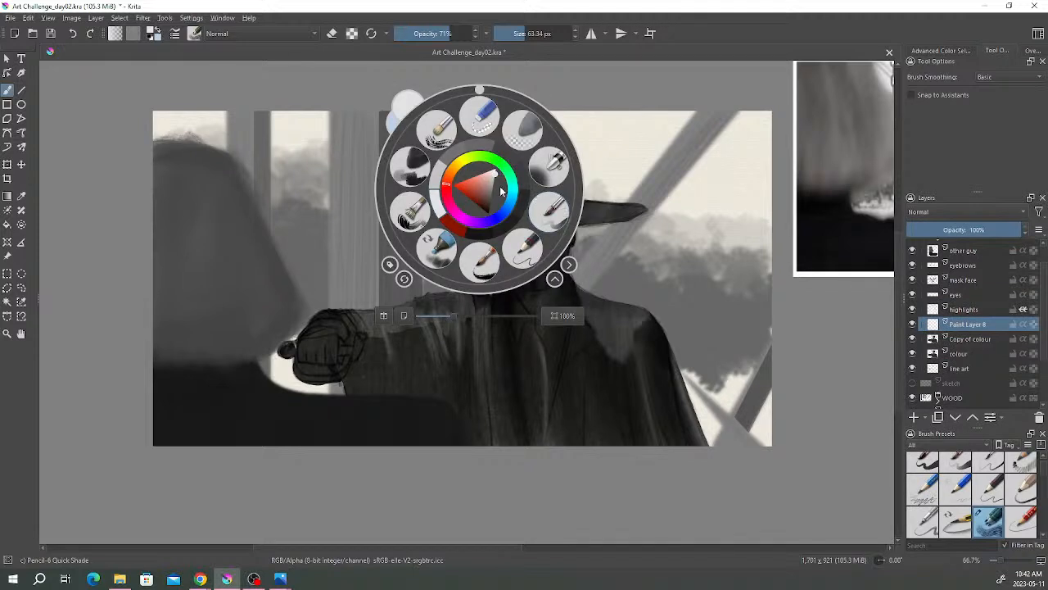
{"action": "left_click", "coordinate": [452, 170]}
{"action": "left_click", "coordinate": [478, 182]}
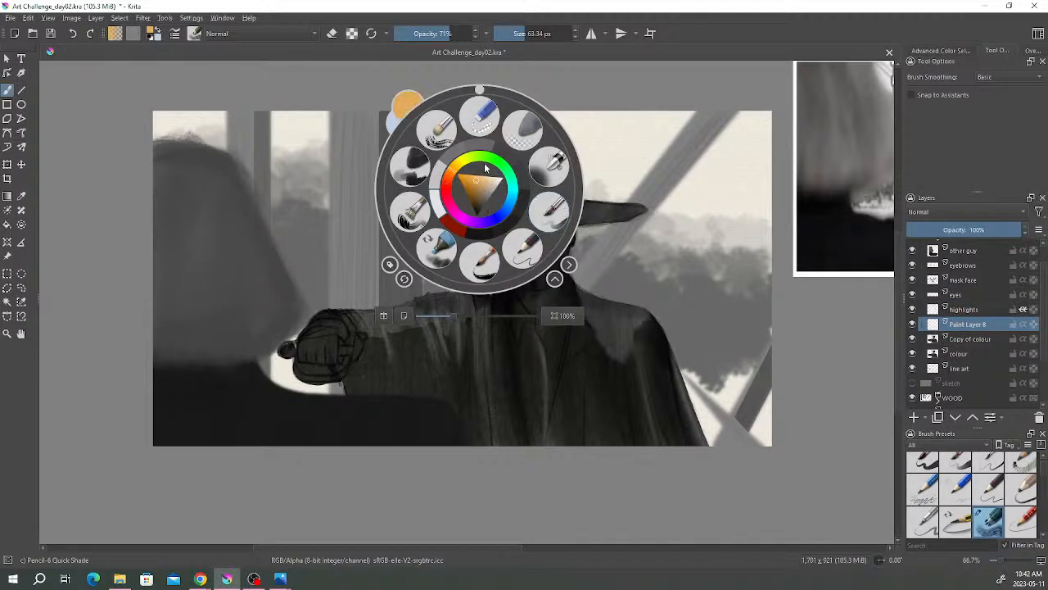
{"action": "left_click", "coordinate": [471, 180]}
{"action": "left_click", "coordinate": [478, 188]}
{"action": "left_click", "coordinate": [475, 187]}
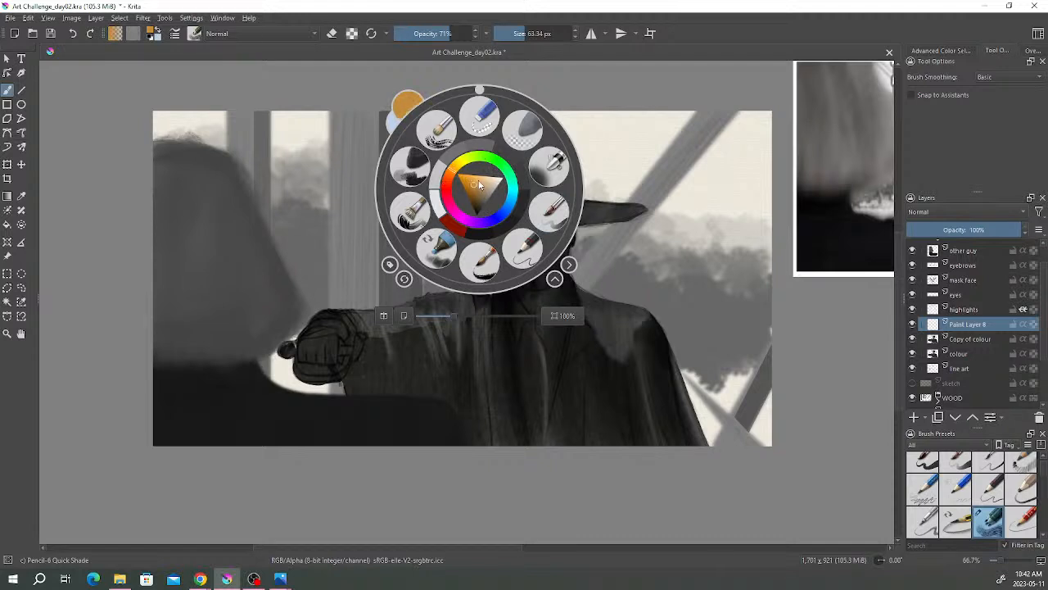
{"action": "left_click", "coordinate": [484, 187]}
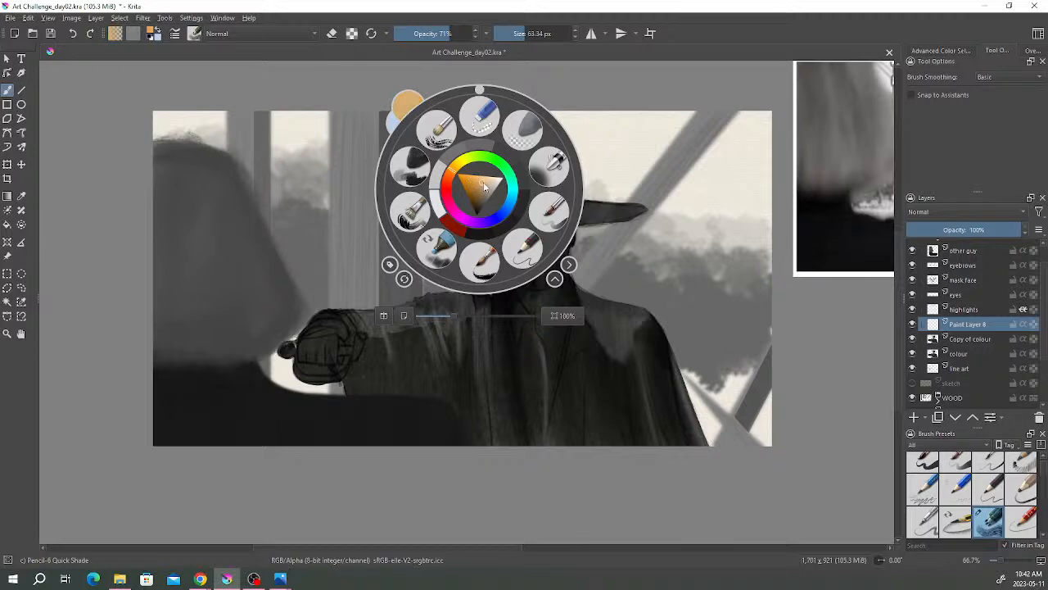
{"action": "left_click", "coordinate": [484, 190]}
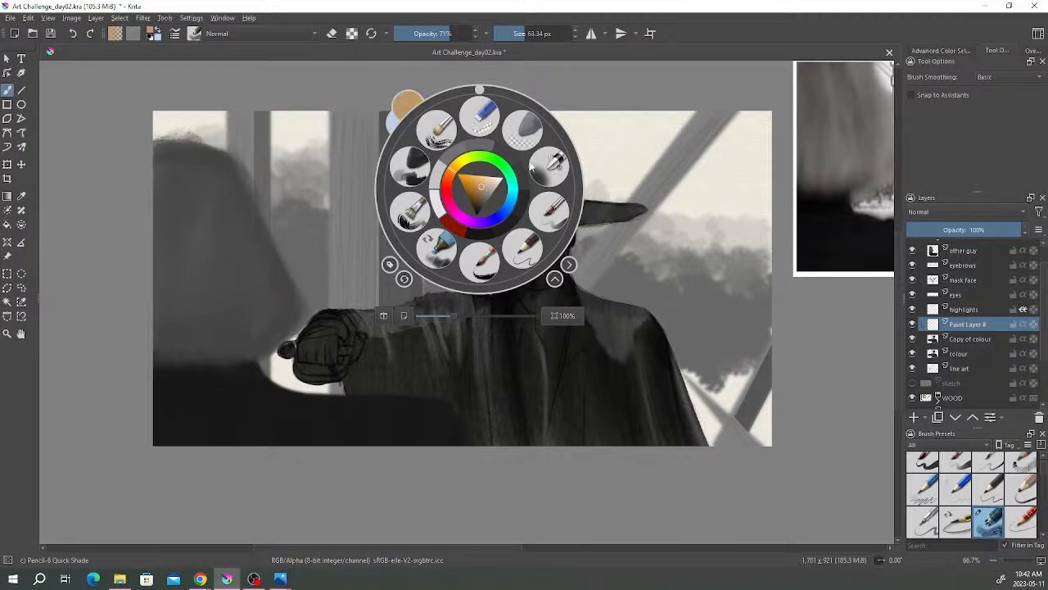
{"action": "left_click", "coordinate": [485, 187]}
{"action": "left_click", "coordinate": [483, 191]}
{"action": "left_click", "coordinate": [484, 187]}
{"action": "left_click", "coordinate": [484, 191]}
{"action": "left_click", "coordinate": [482, 190]}
{"action": "left_click", "coordinate": [484, 188]}
{"action": "left_click", "coordinate": [484, 190]}
{"action": "left_click", "coordinate": [482, 190]}
{"action": "left_click", "coordinate": [484, 189]}
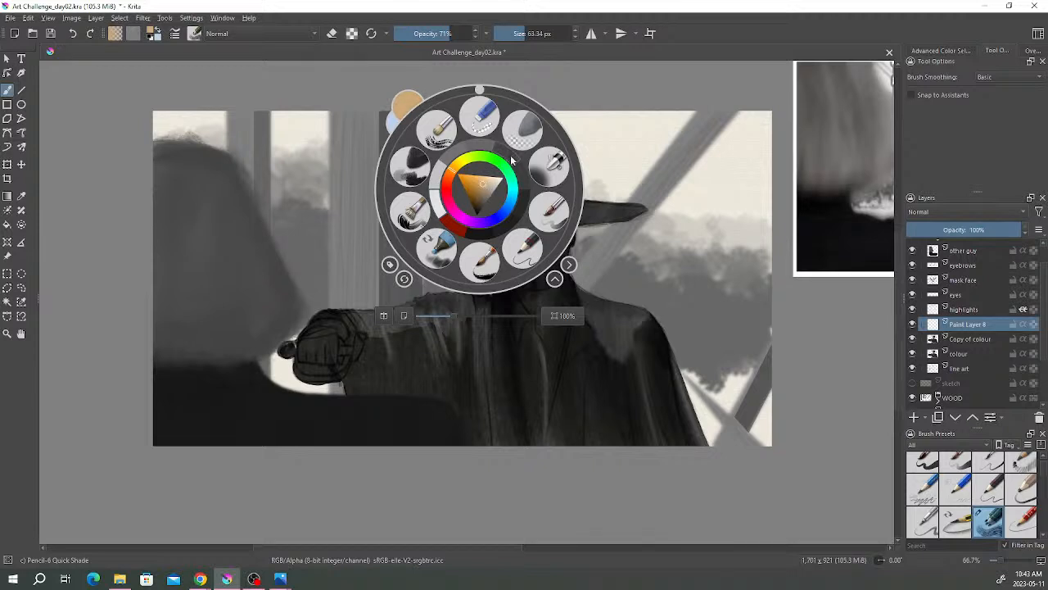
{"action": "left_click", "coordinate": [642, 255]}
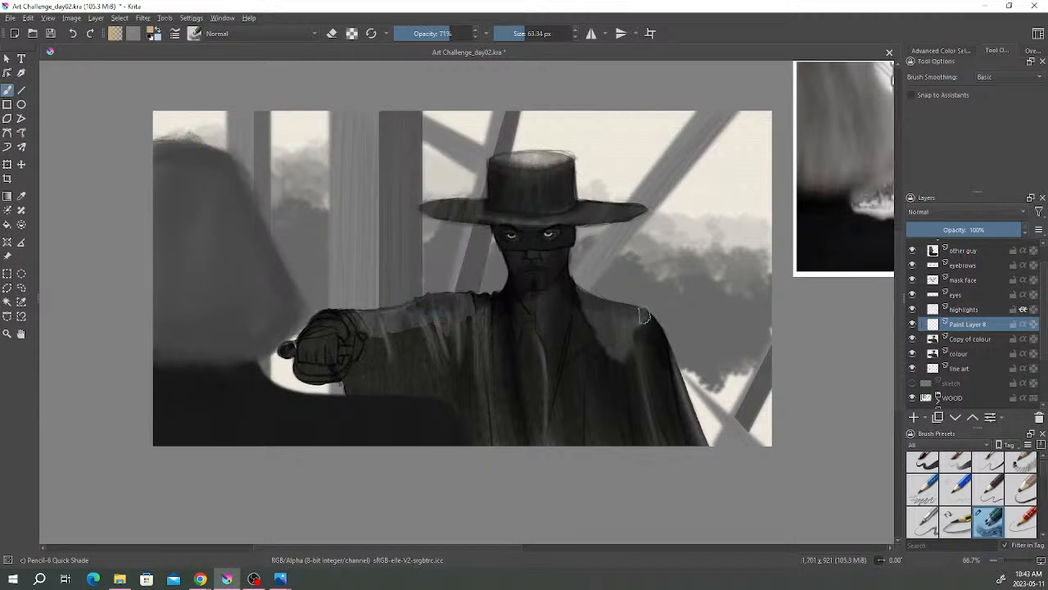
- Try the Overlay blending mode on Paint Layer 8 and compare it with Normal using a tan stroke on the swordsman's chest
{"action": "left_click", "coordinate": [922, 212]}
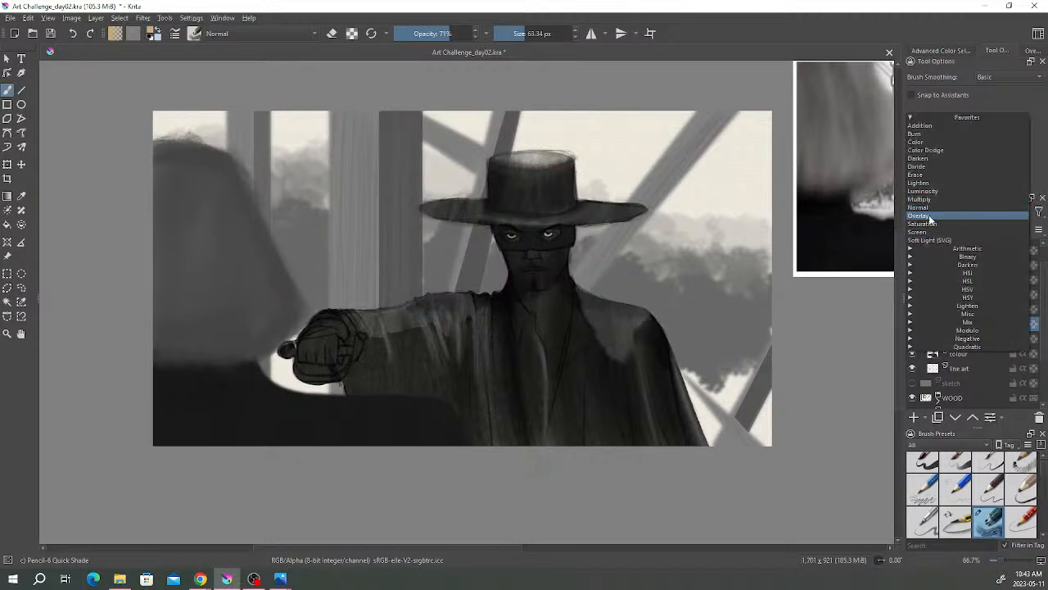
{"action": "left_click", "coordinate": [931, 218]}
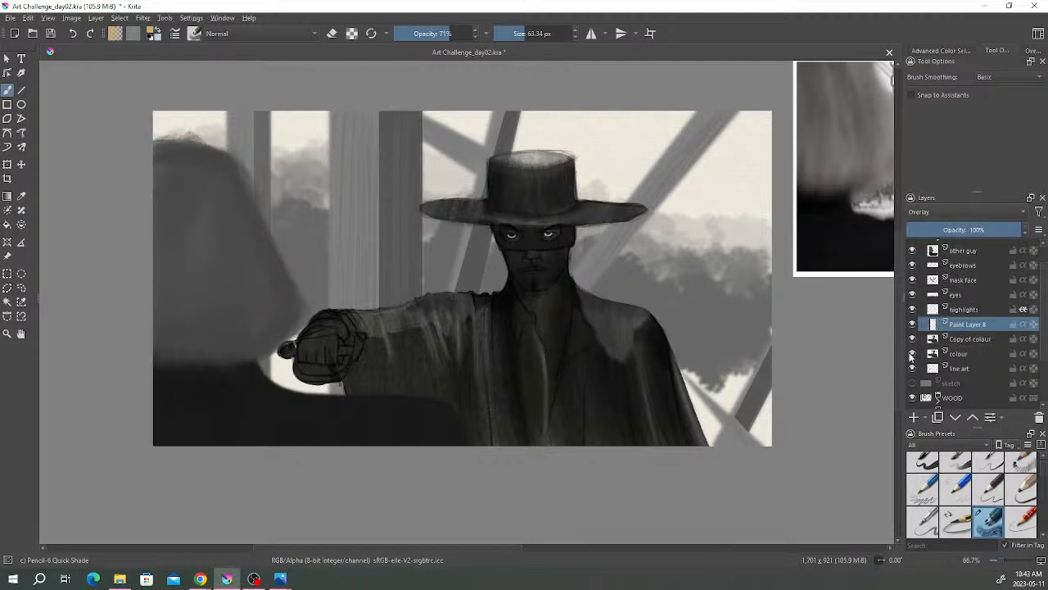
{"action": "left_click", "coordinate": [943, 213]}
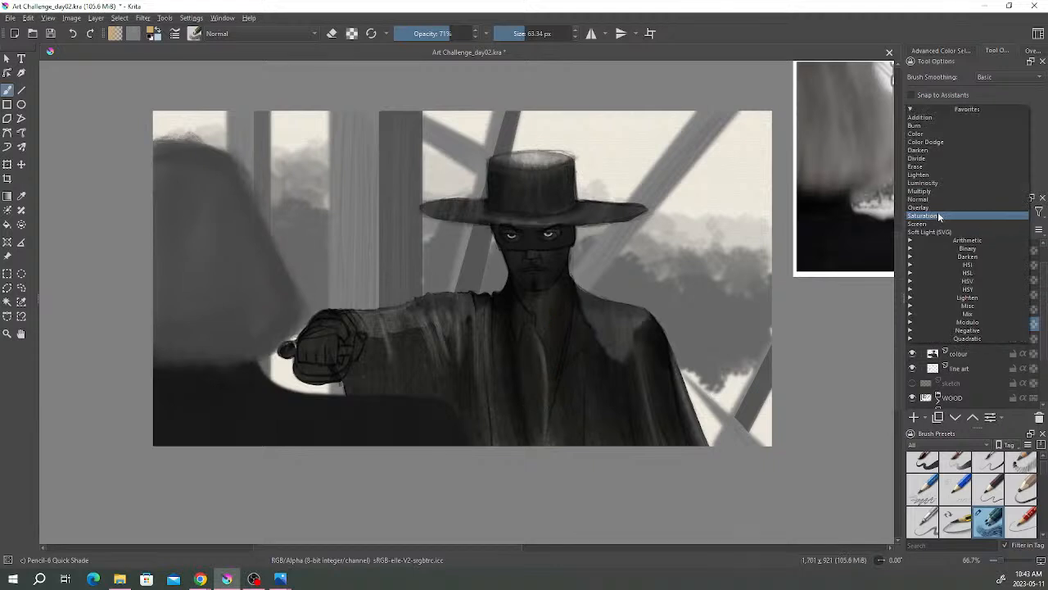
{"action": "left_click", "coordinate": [928, 199]}
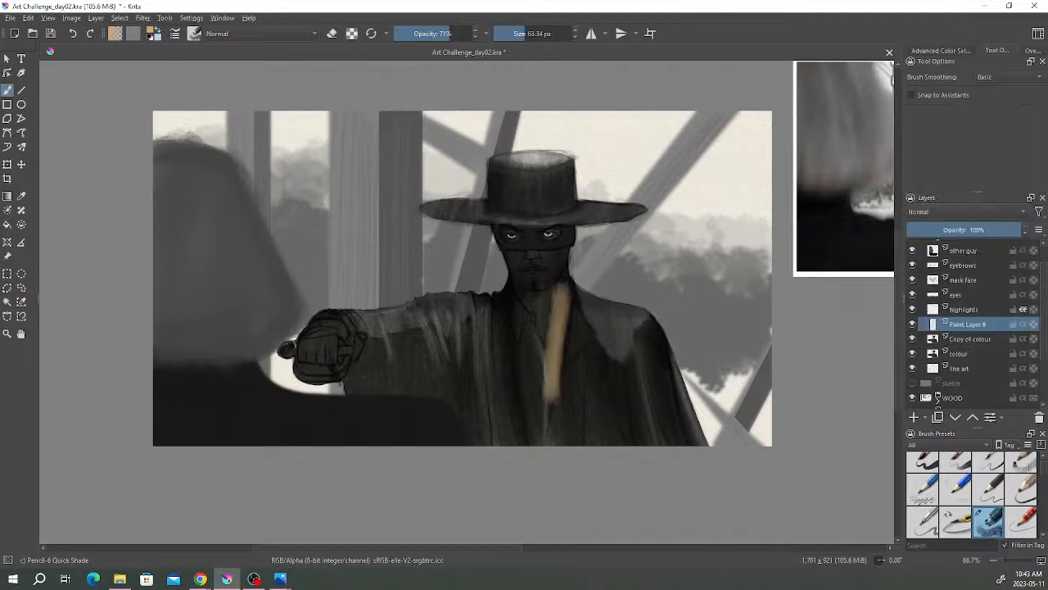
{"action": "left_click", "coordinate": [939, 212]}
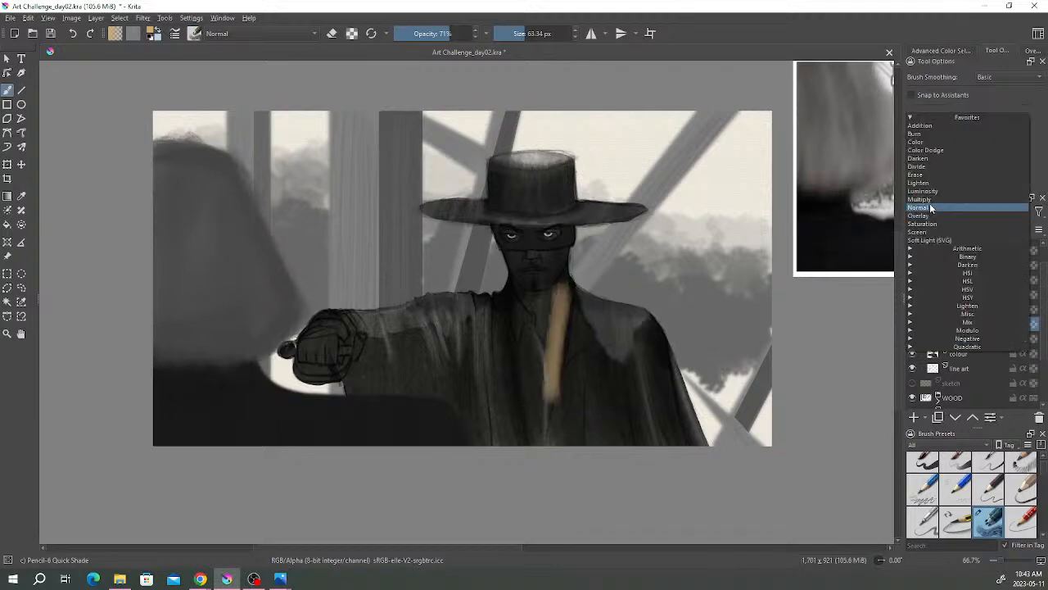
{"action": "left_click", "coordinate": [931, 205]}
- Set Paint Layer 8 to the Normal blending mode and lower its opacity to 59%
{"action": "left_click", "coordinate": [944, 213]}
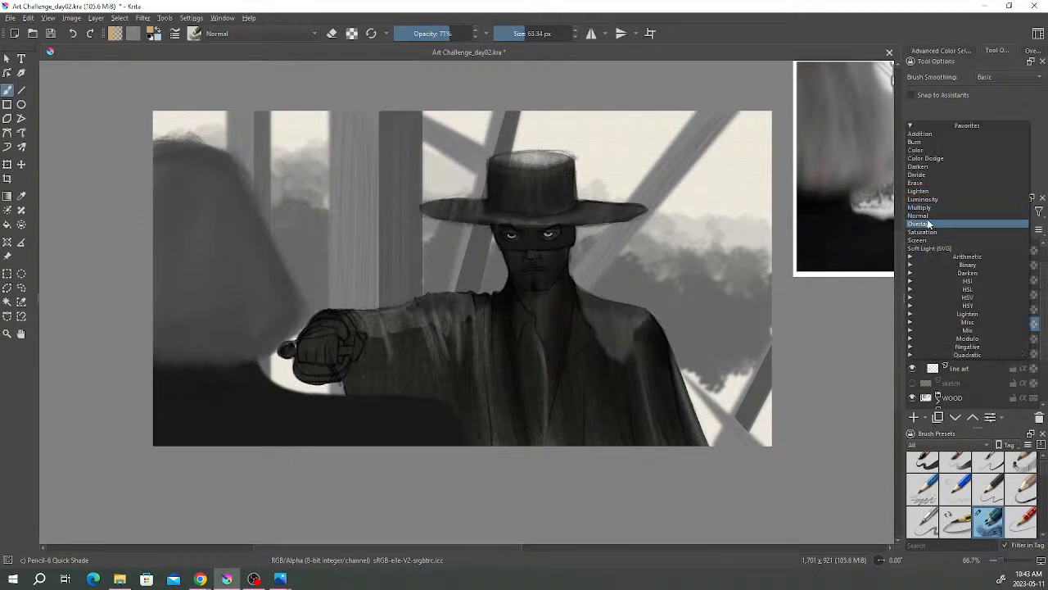
{"action": "left_click", "coordinate": [930, 216]}
{"action": "left_click_drag", "start_coordinate": [996, 227], "coordinate": [986, 226]}
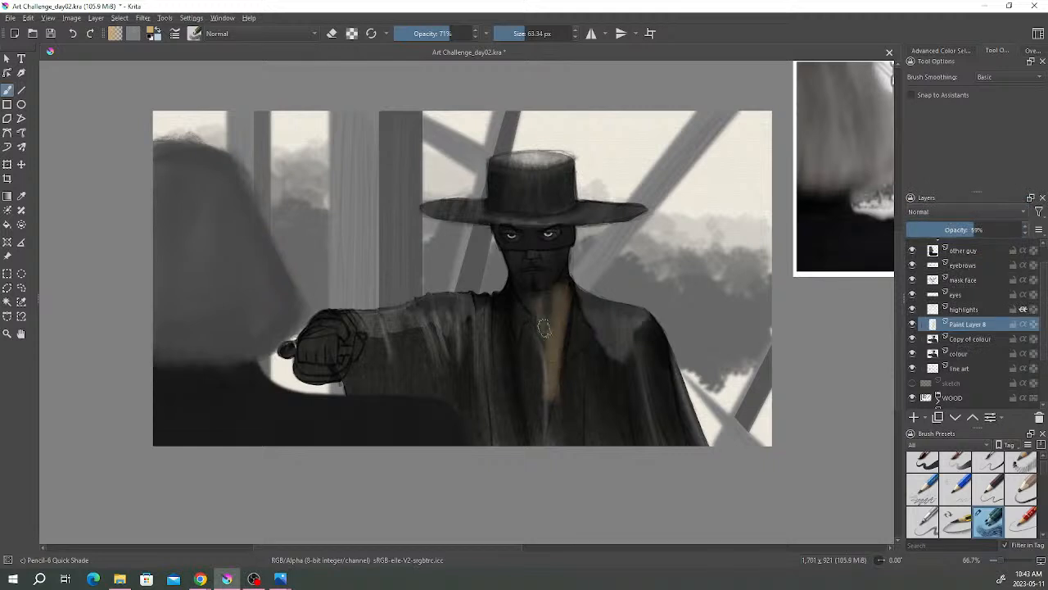
- Paint the swordsman's face, neck and open chest tan, and erase the excess colour along the shirt opening
{"action": "mouse_move", "coordinate": [514, 268]}
{"action": "left_mouse_down"}
{"action": "mouse_move", "coordinate": [521, 283]}
{"action": "mouse_move", "coordinate": [555, 284]}
{"action": "left_mouse_up"}
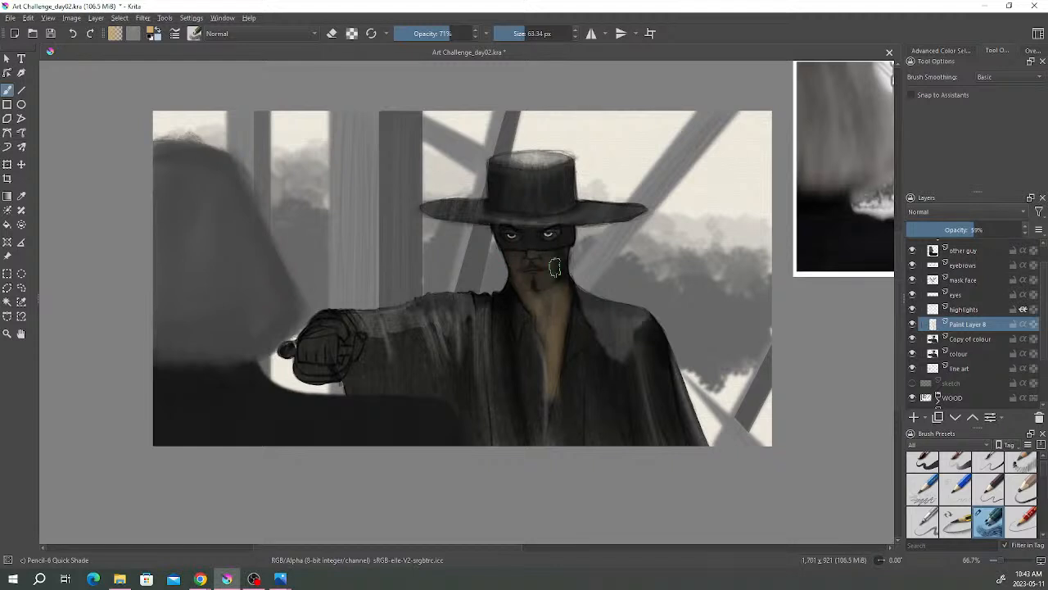
{"action": "key", "text": "e"}
{"action": "mouse_move", "coordinate": [558, 321]}
{"action": "left_mouse_down"}
{"action": "mouse_move", "coordinate": [569, 301]}
{"action": "mouse_move", "coordinate": [556, 399]}
{"action": "mouse_move", "coordinate": [573, 289]}
{"action": "mouse_move", "coordinate": [552, 437]}
{"action": "mouse_move", "coordinate": [582, 303]}
{"action": "mouse_move", "coordinate": [540, 385]}
{"action": "mouse_move", "coordinate": [538, 364]}
{"action": "mouse_move", "coordinate": [550, 424]}
{"action": "left_mouse_up"}
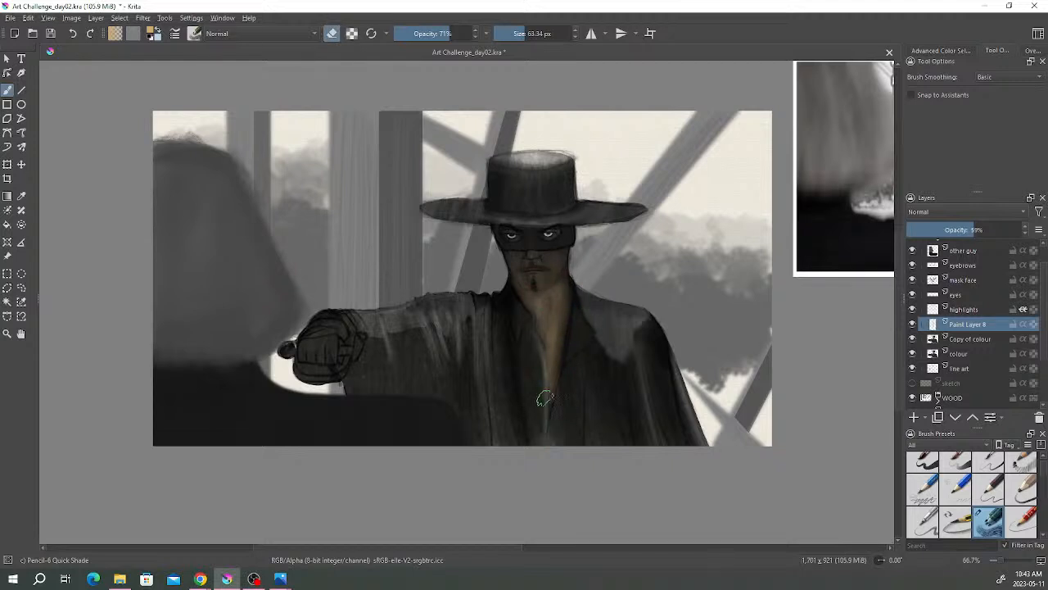
{"action": "key", "text": "e"}
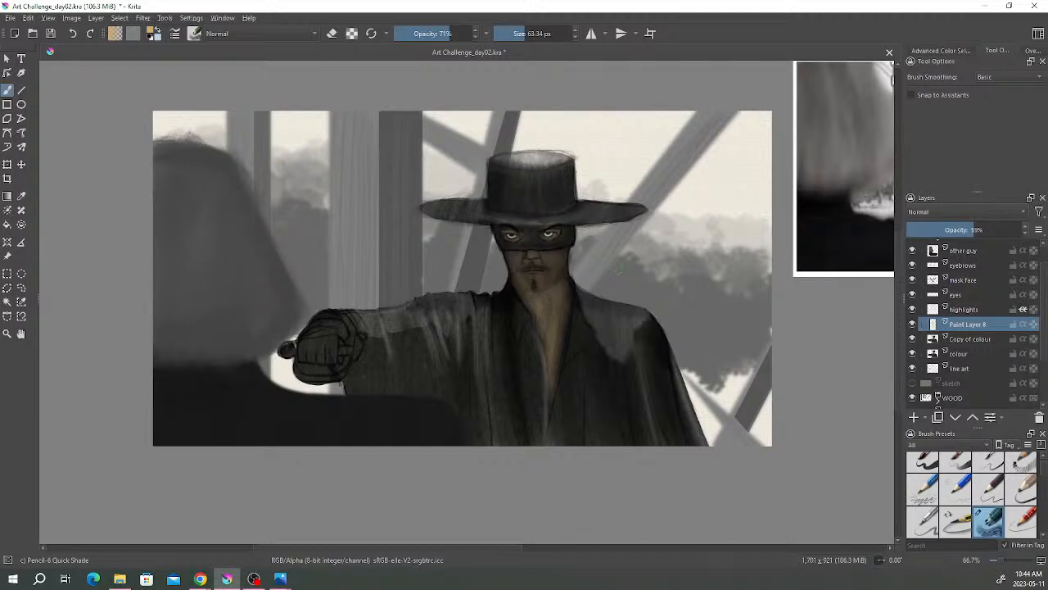
- Pick a warmer orange-tan and brush it over the swordsman's chest, lower face and the skin around his eyes
{"action": "right_click", "coordinate": [602, 270]}
{"action": "left_click", "coordinate": [575, 260]}
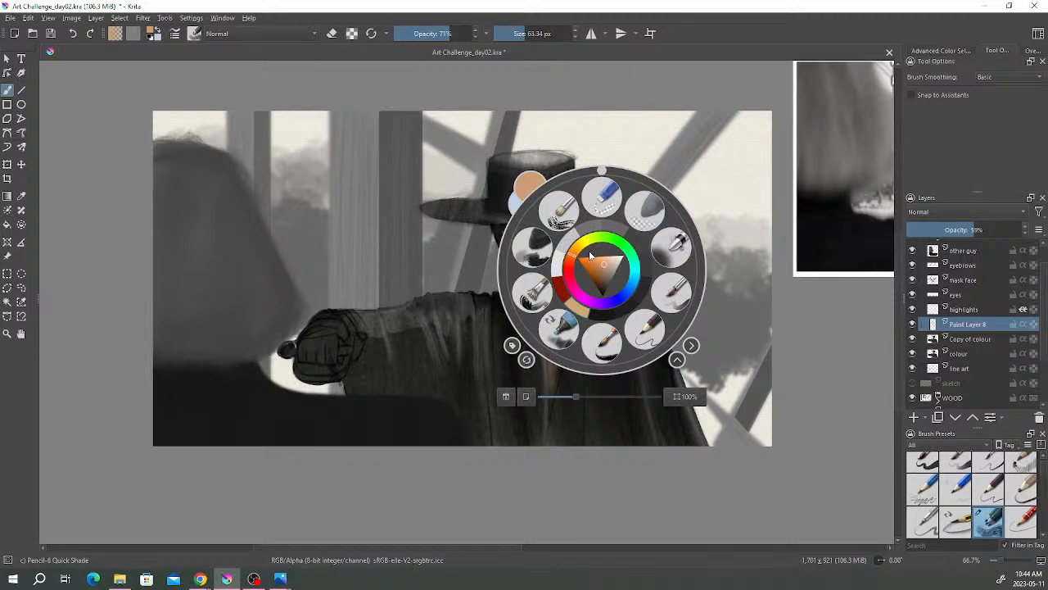
{"action": "left_click", "coordinate": [573, 257]}
{"action": "left_click", "coordinate": [714, 172]}
{"action": "mouse_move", "coordinate": [551, 329]}
{"action": "left_mouse_down"}
{"action": "mouse_move", "coordinate": [542, 295]}
{"action": "mouse_move", "coordinate": [550, 400]}
{"action": "mouse_move", "coordinate": [568, 292]}
{"action": "mouse_move", "coordinate": [560, 308]}
{"action": "mouse_move", "coordinate": [558, 264]}
{"action": "mouse_move", "coordinate": [560, 288]}
{"action": "mouse_move", "coordinate": [557, 270]}
{"action": "mouse_move", "coordinate": [535, 300]}
{"action": "mouse_move", "coordinate": [525, 294]}
{"action": "mouse_move", "coordinate": [515, 270]}
{"action": "mouse_move", "coordinate": [527, 261]}
{"action": "mouse_move", "coordinate": [541, 264]}
{"action": "mouse_move", "coordinate": [526, 266]}
{"action": "mouse_move", "coordinate": [537, 270]}
{"action": "mouse_move", "coordinate": [531, 263]}
{"action": "mouse_move", "coordinate": [542, 312]}
{"action": "left_mouse_up"}
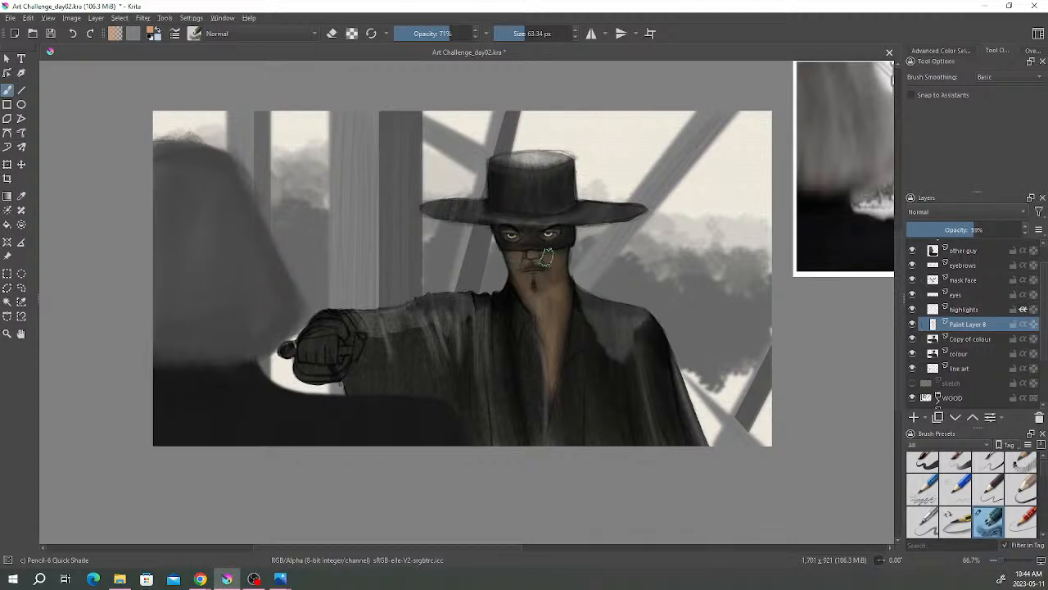
{"action": "mouse_move", "coordinate": [510, 235]}
{"action": "left_mouse_down"}
{"action": "mouse_move", "coordinate": [541, 235]}
{"action": "mouse_move", "coordinate": [509, 232]}
{"action": "left_mouse_up"}
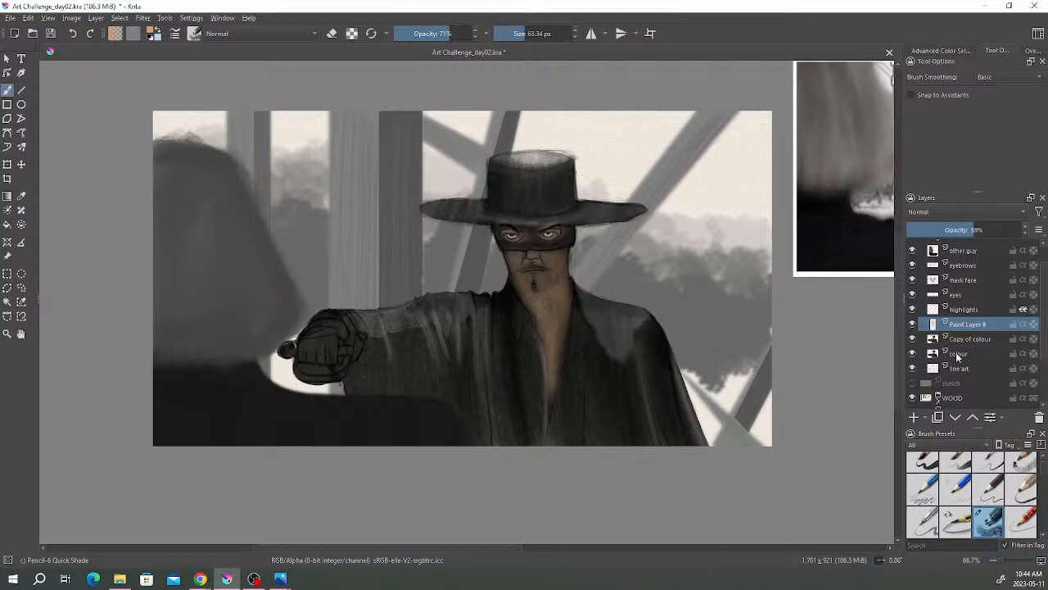
- Duplicate the "mask face" layer and set the copy's opacity to 74%
{"action": "left_click", "coordinate": [969, 281]}
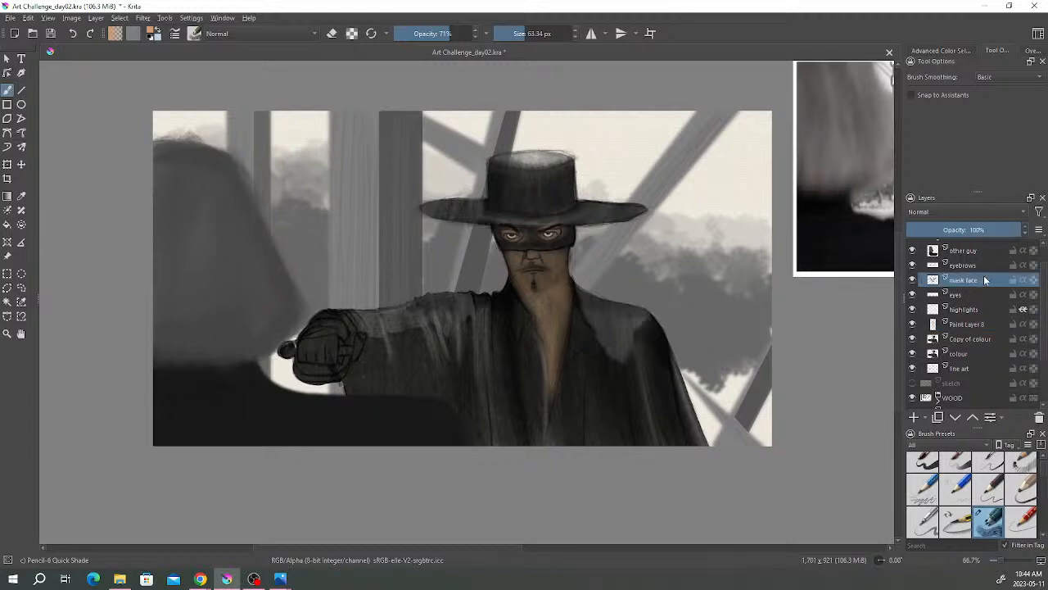
{"action": "right_click", "coordinate": [969, 281]}
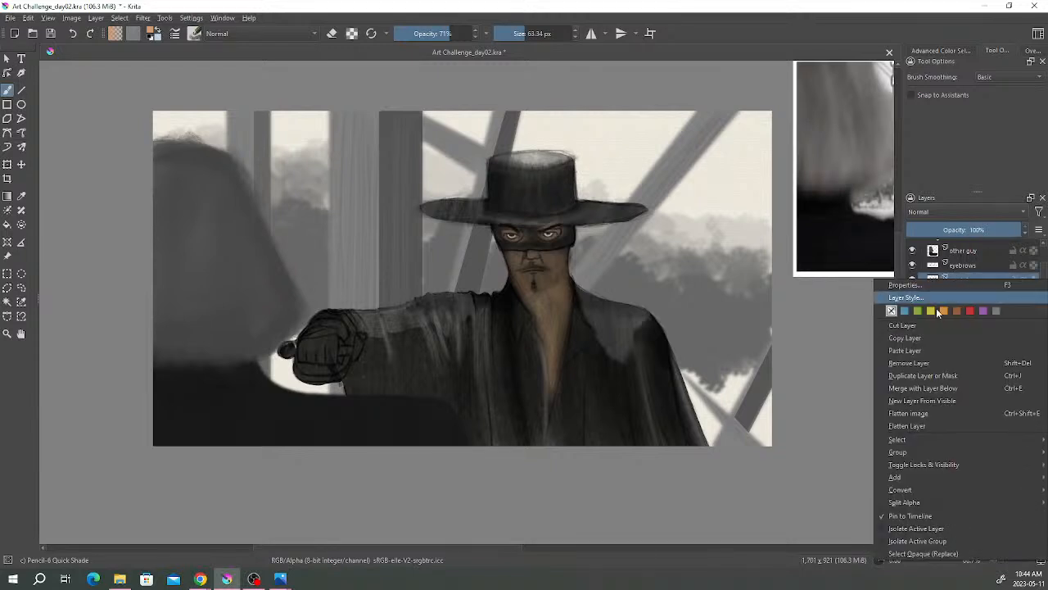
{"action": "left_click", "coordinate": [928, 377]}
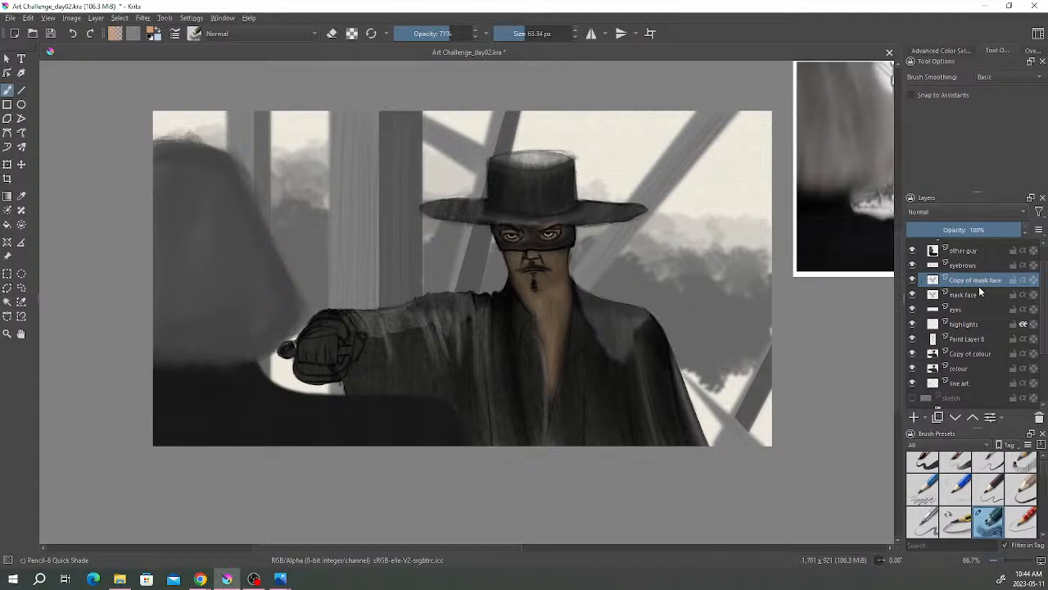
{"action": "left_click", "coordinate": [996, 230]}
{"action": "left_click_drag", "start_coordinate": [995, 229], "coordinate": [990, 230]}
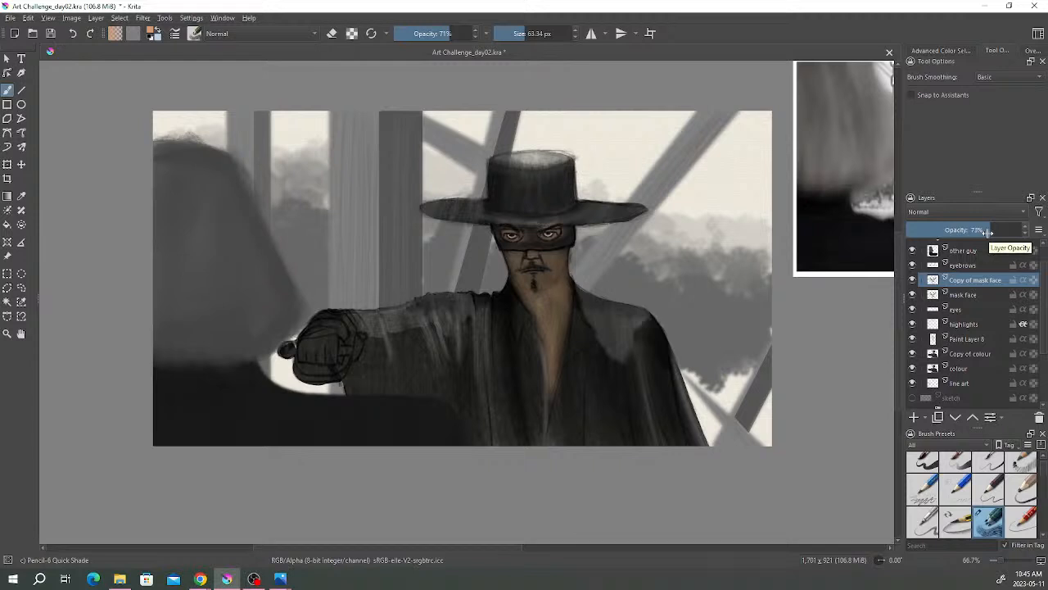
{"action": "left_click_drag", "start_coordinate": [990, 230], "coordinate": [993, 230]}
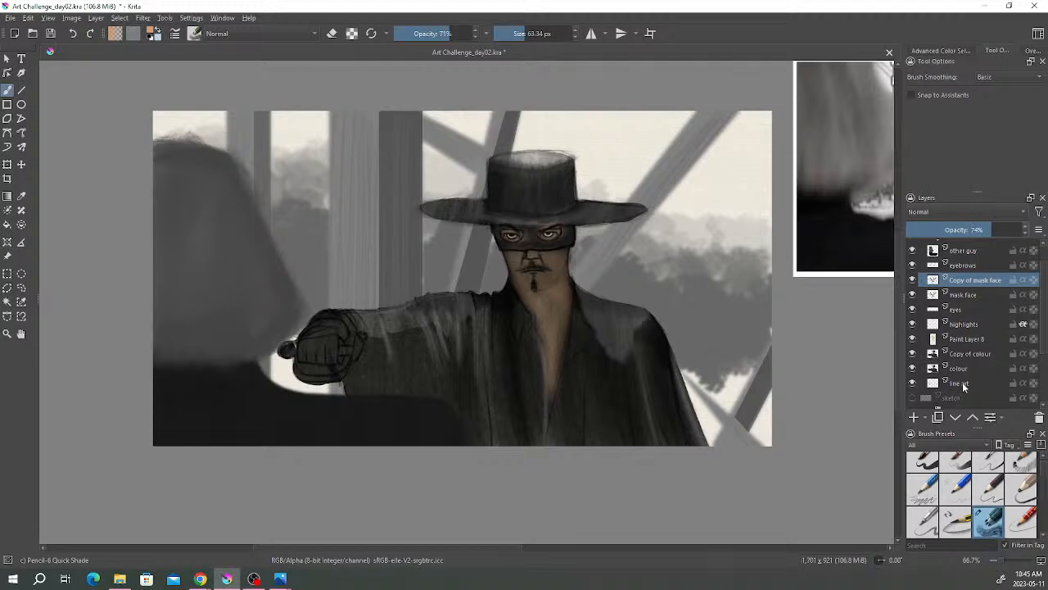
- Duplicate the "line art" layer, move the copy above "Copy of mask face" and set its opacity to 62%
{"action": "left_click", "coordinate": [965, 384]}
{"action": "right_click", "coordinate": [964, 383]}
{"action": "left_click", "coordinate": [923, 199]}
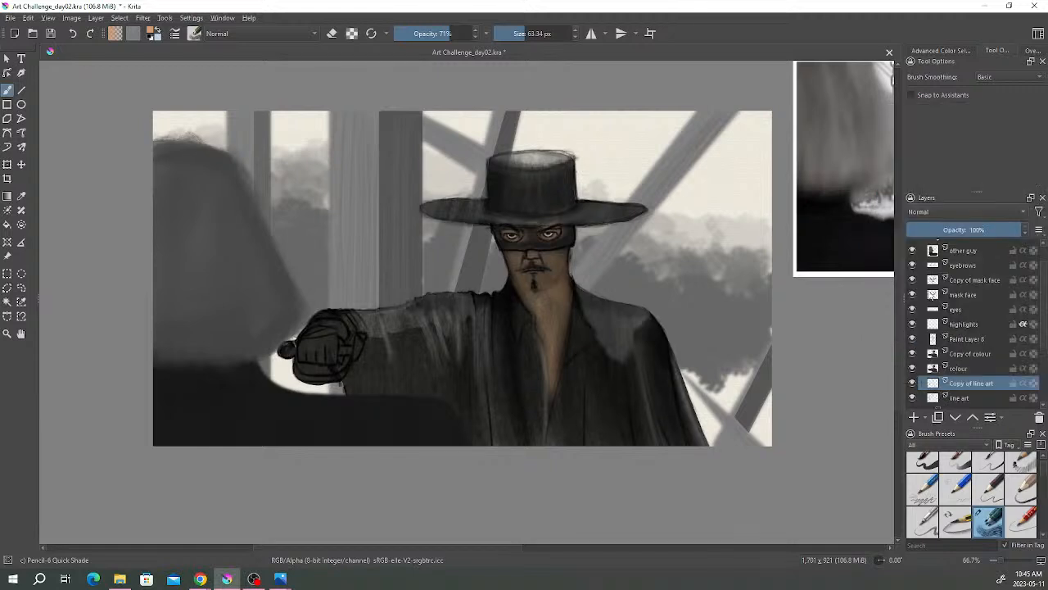
{"action": "left_click_drag", "start_coordinate": [962, 386], "coordinate": [958, 275]}
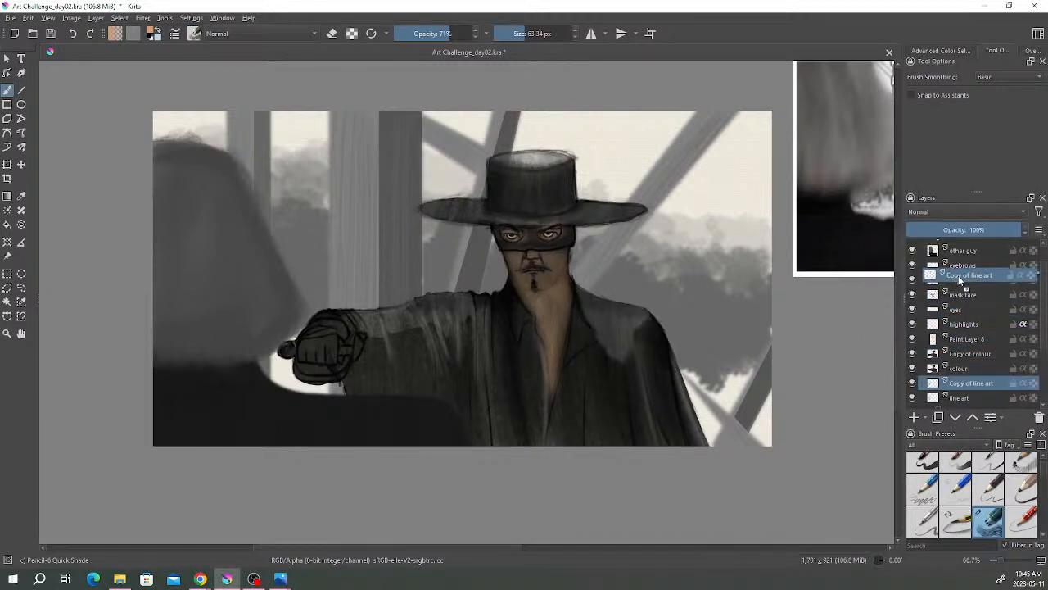
{"action": "left_click_drag", "start_coordinate": [1008, 230], "coordinate": [982, 237]}
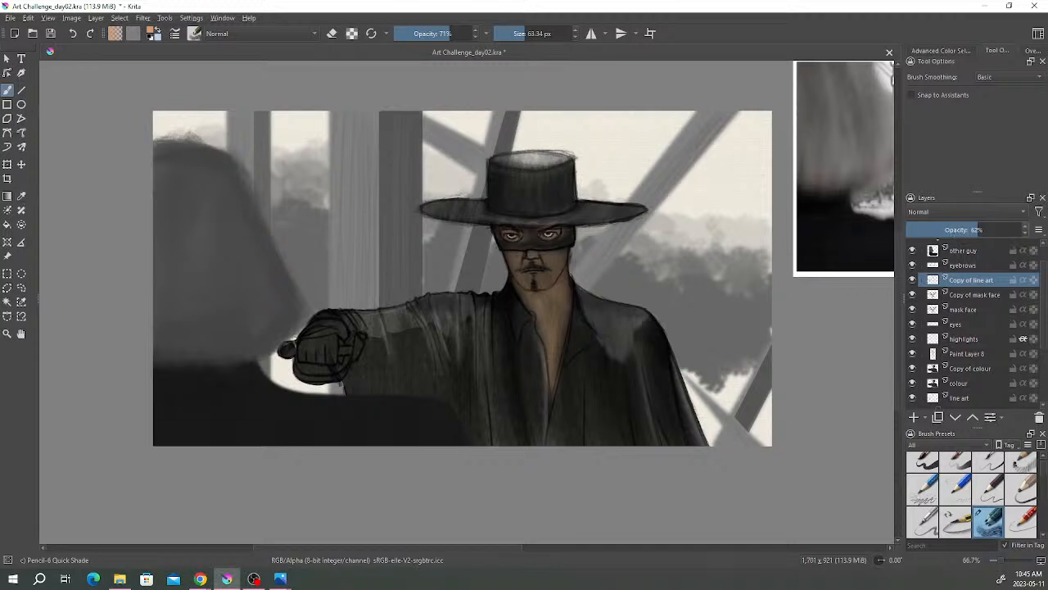
- Return to Paint Layer 8 with the brush in painting mode and pick a stronger orange-red colour
{"action": "left_click", "coordinate": [332, 34]}
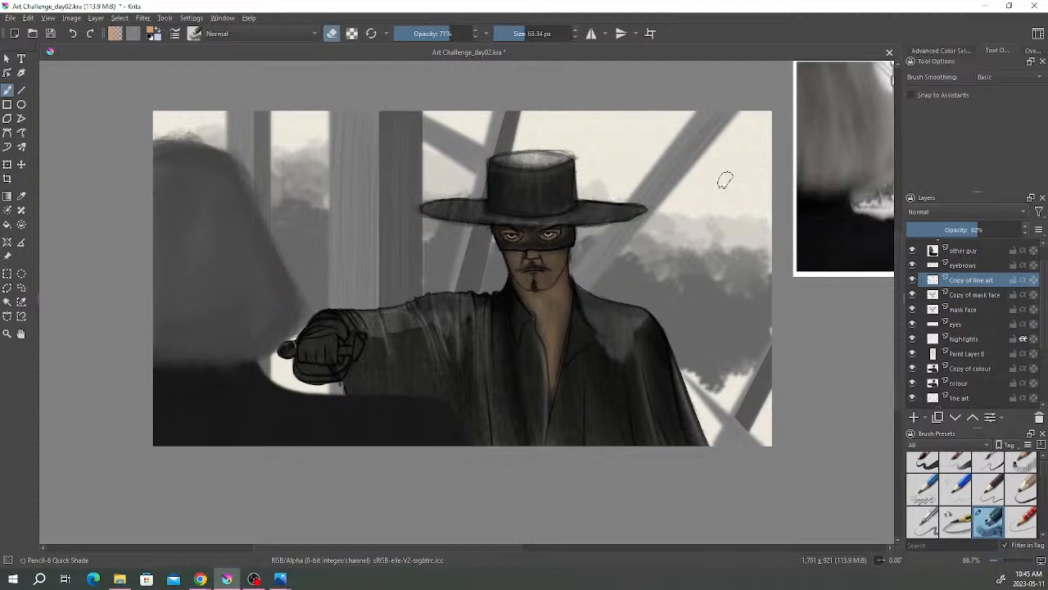
{"action": "left_click", "coordinate": [968, 353]}
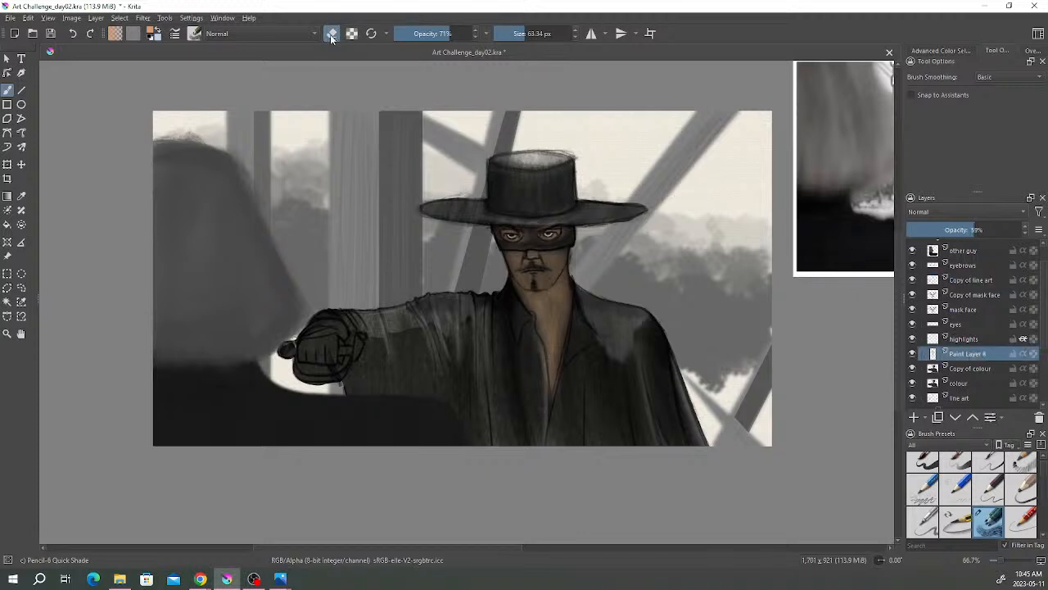
{"action": "right_click", "coordinate": [620, 237]}
{"action": "left_click", "coordinate": [592, 231]}
{"action": "left_click", "coordinate": [614, 237]}
{"action": "left_click_drag", "start_coordinate": [720, 6], "coordinate": [726, 19]}
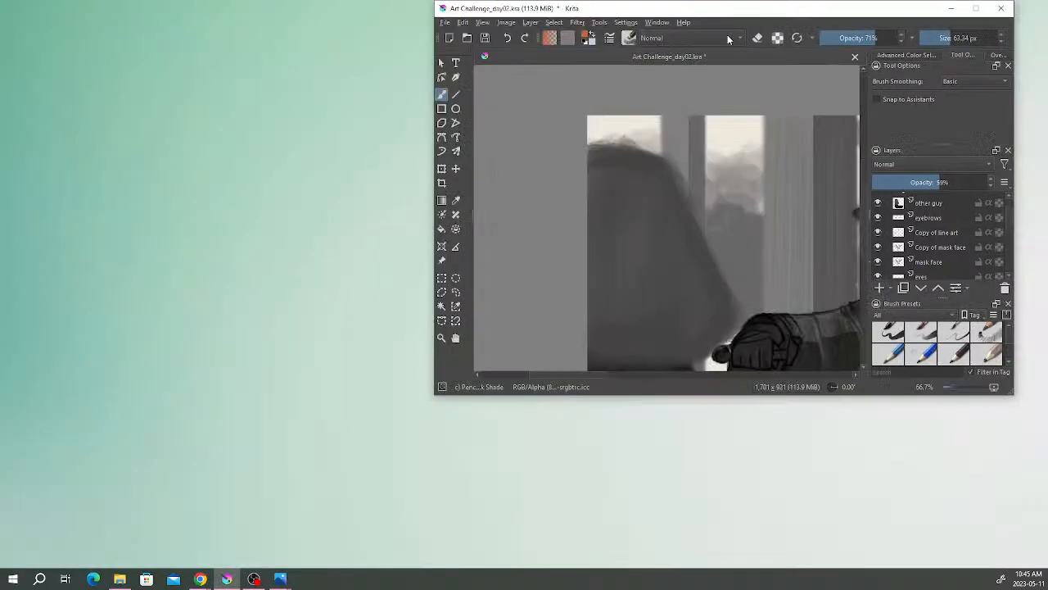
- Brush orange-red over the chest and clean up the colour around the mask with a 25.35 px eraser at 100% opacity
{"action": "left_click", "coordinate": [976, 9]}
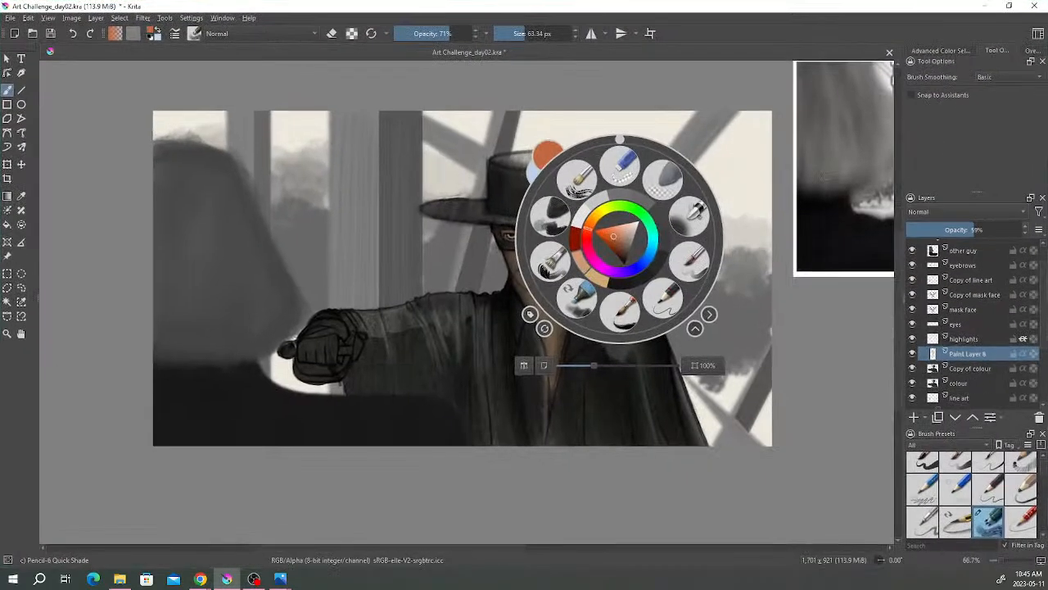
{"action": "left_click", "coordinate": [553, 300]}
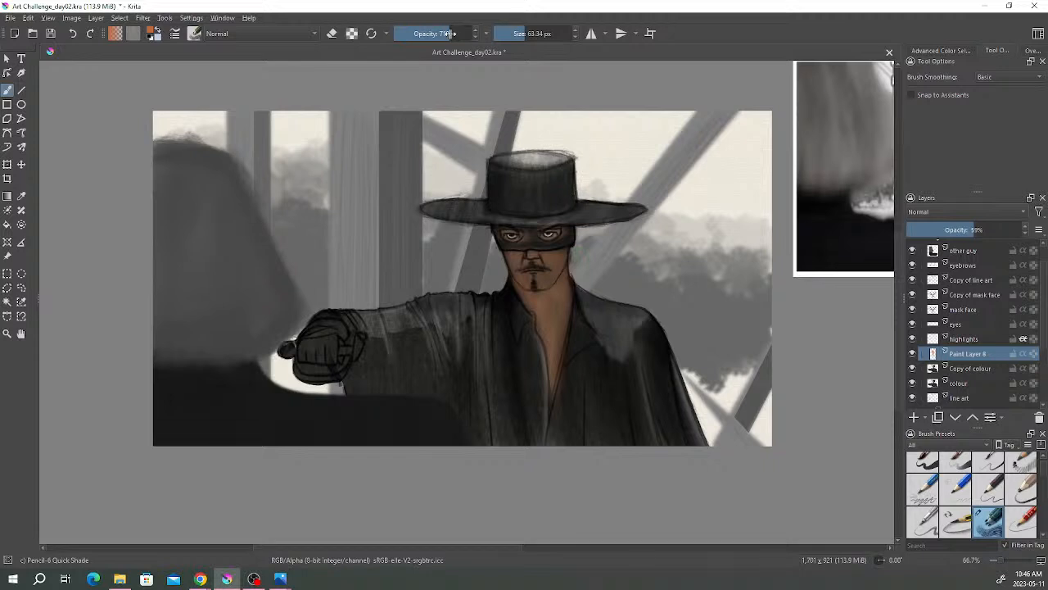
{"action": "left_click", "coordinate": [334, 35]}
{"action": "left_click_drag", "start_coordinate": [527, 33], "coordinate": [514, 33]}
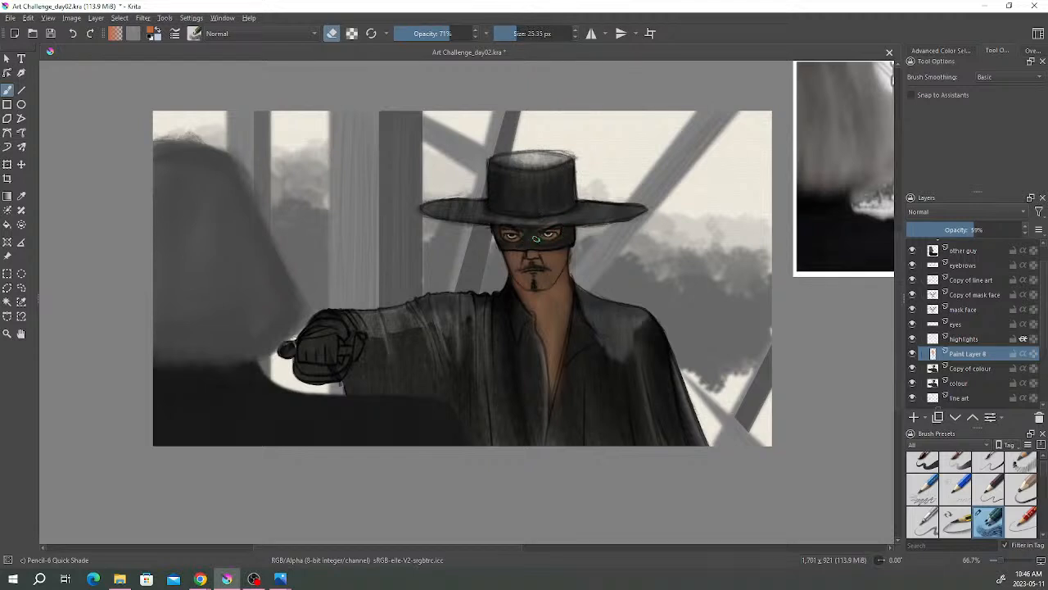
{"action": "left_click_drag", "start_coordinate": [468, 33], "coordinate": [480, 32]}
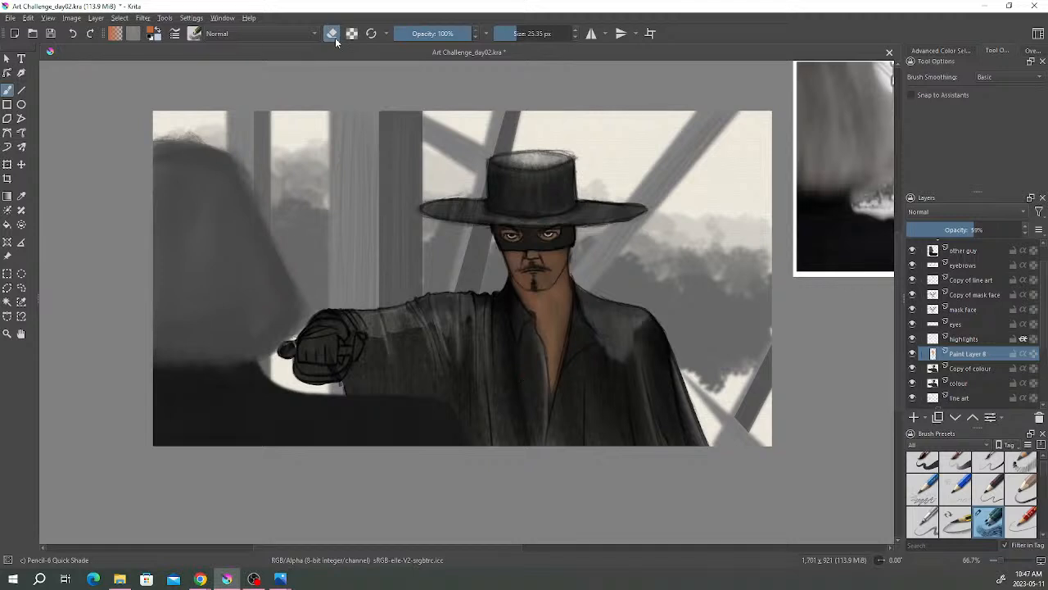
- Add a paint layer above "other guy" and choose the Pencil-3 Large 4B brush in painting mode with black
{"action": "scroll", "coordinate": [1045, 280], "scroll_direction": "up", "scroll_amount": 1}
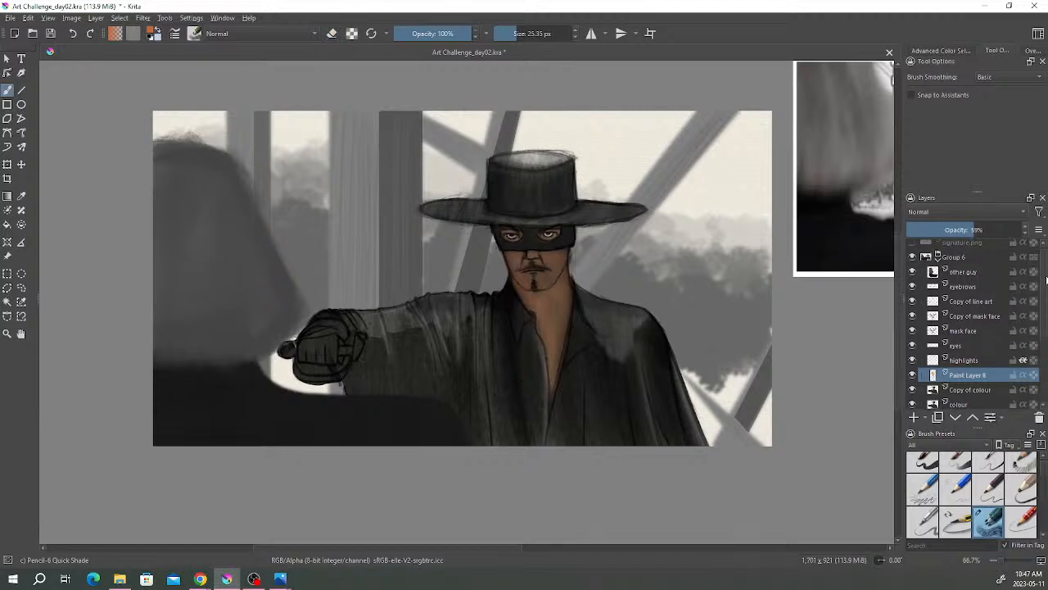
{"action": "left_click", "coordinate": [971, 279]}
{"action": "left_click", "coordinate": [914, 418]}
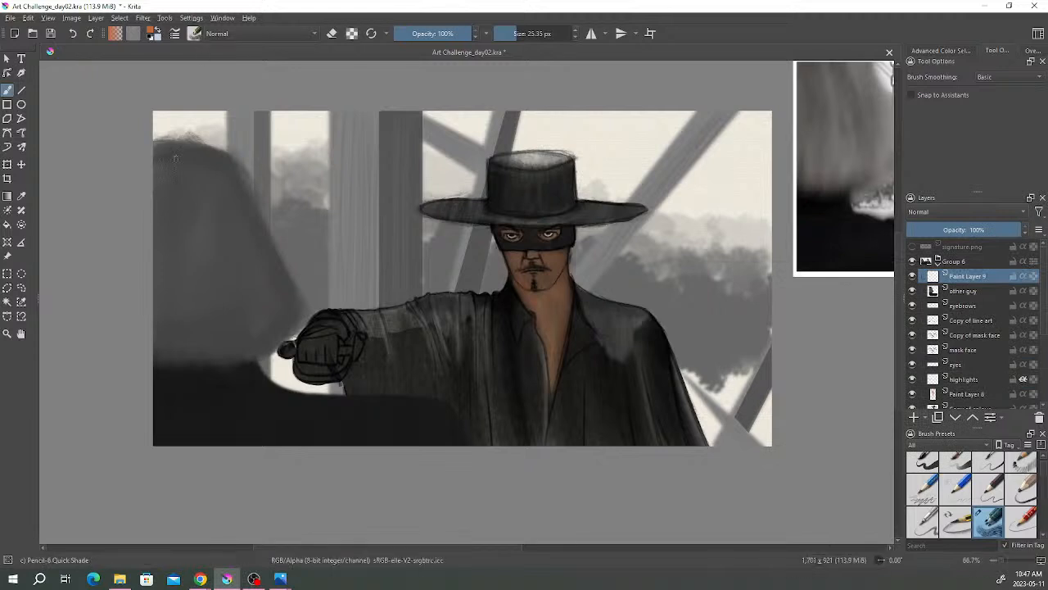
{"action": "left_click", "coordinate": [194, 33]}
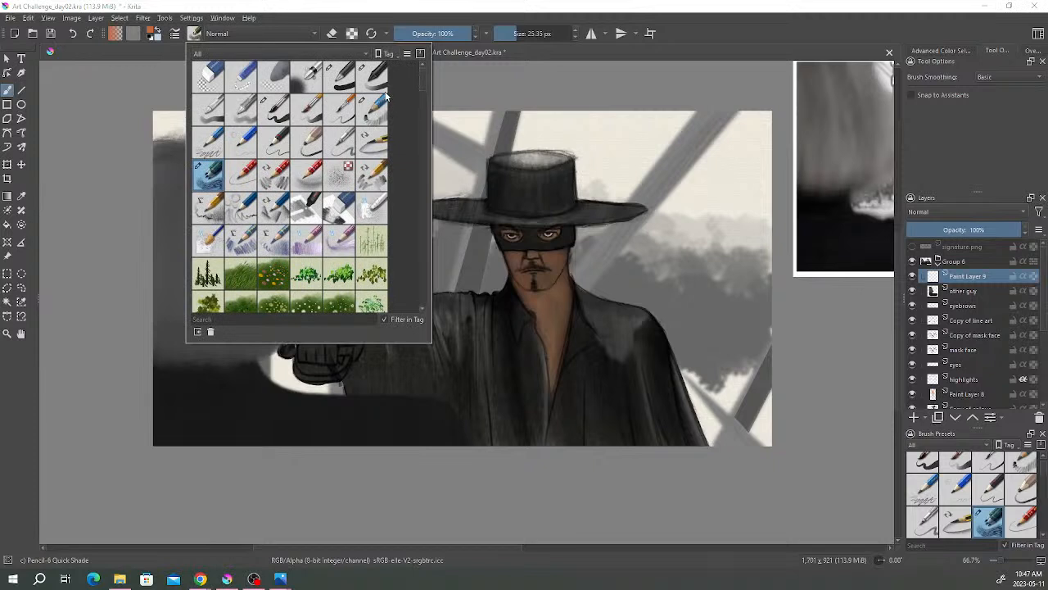
{"action": "left_click", "coordinate": [310, 149]}
{"action": "left_click", "coordinate": [521, 33]}
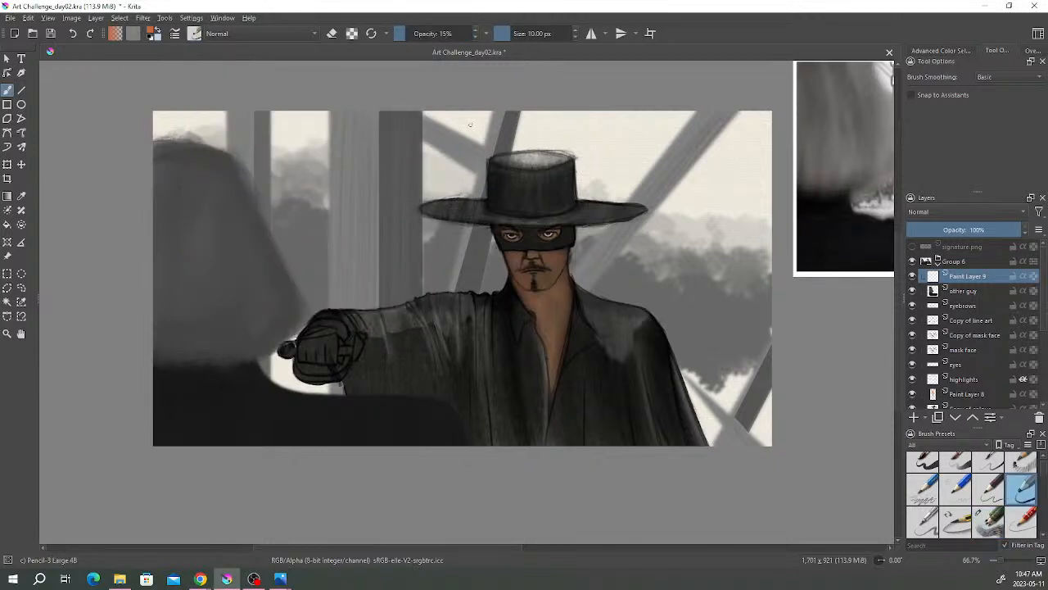
{"action": "right_click", "coordinate": [654, 240]}
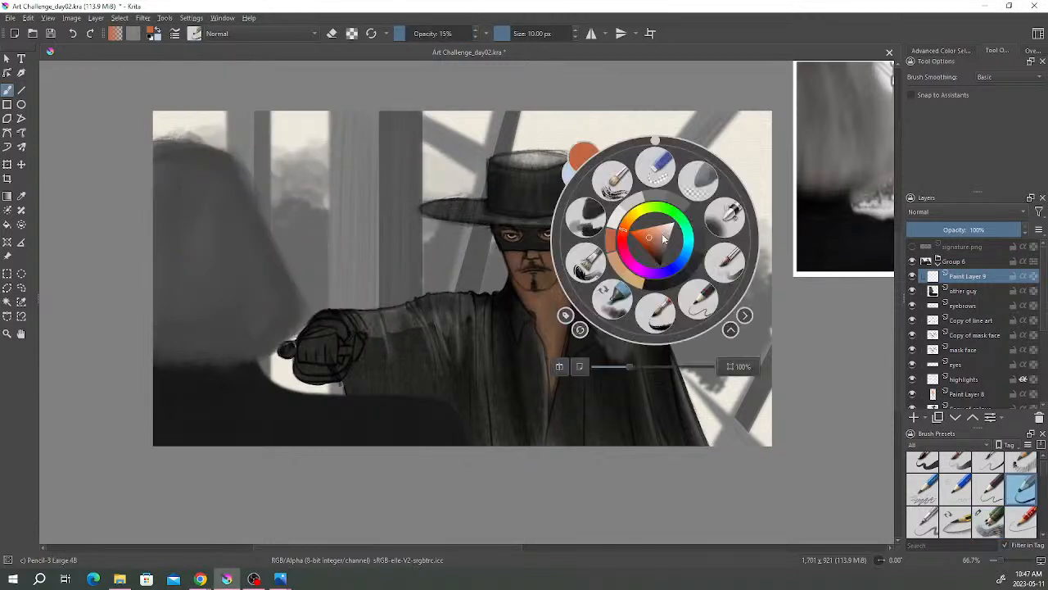
{"action": "left_click", "coordinate": [654, 286]}
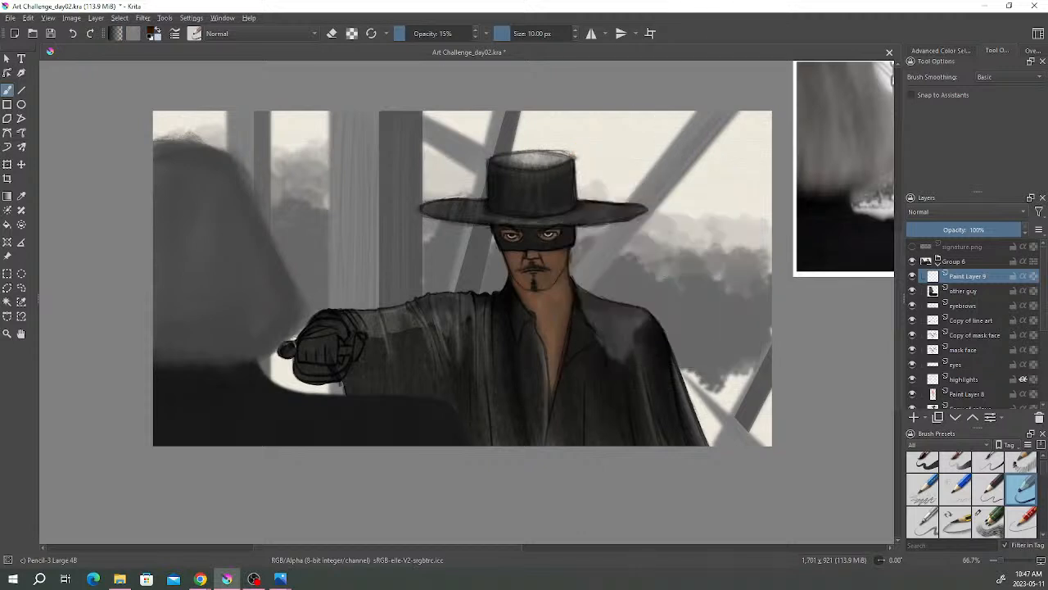
- Draw the hat's thin black cord down both sides of the swordsman's face, meeting at the neck and hanging over his chest
{"action": "left_click_drag", "start_coordinate": [731, 159], "coordinate": [704, 234]}
{"action": "key", "text": "ctrl+z"}
{"action": "scroll", "coordinate": [659, 259], "scroll_direction": "down", "scroll_amount": 3}
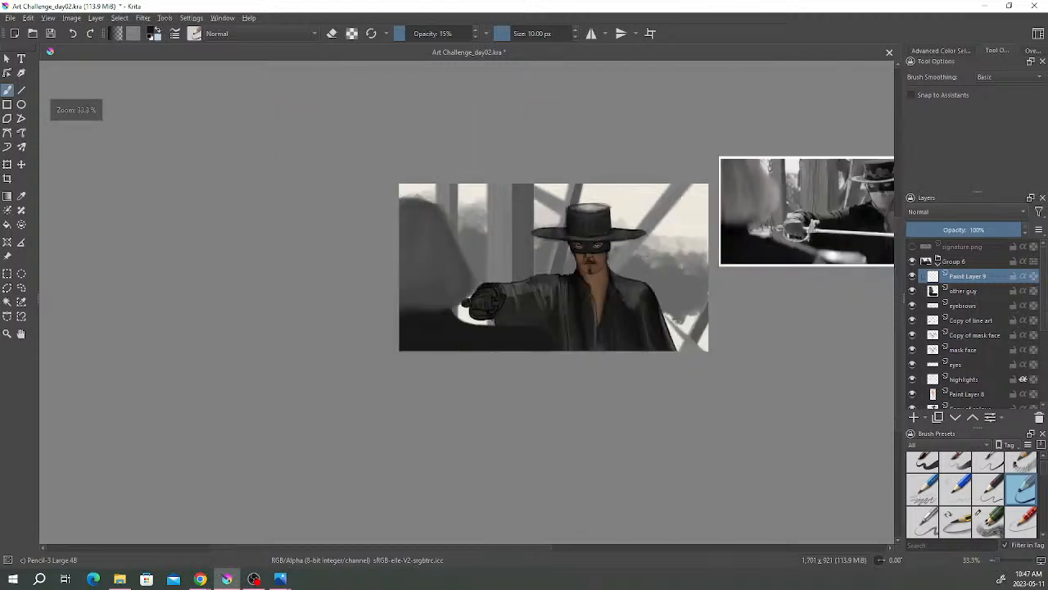
{"action": "scroll", "coordinate": [659, 258], "scroll_direction": "up", "scroll_amount": 3}
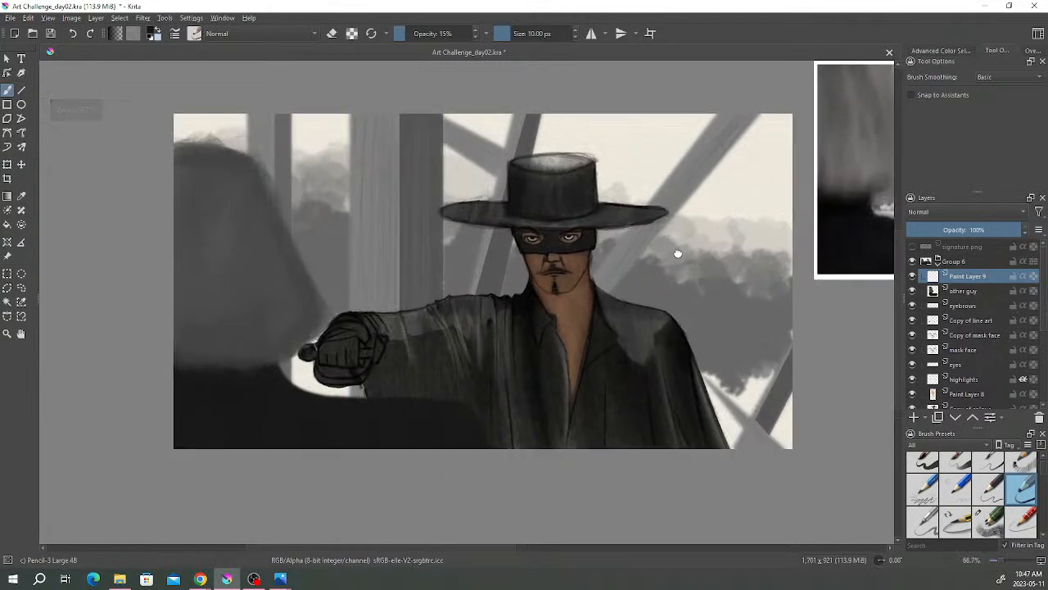
{"action": "left_click_drag", "start_coordinate": [678, 254], "coordinate": [693, 253]}
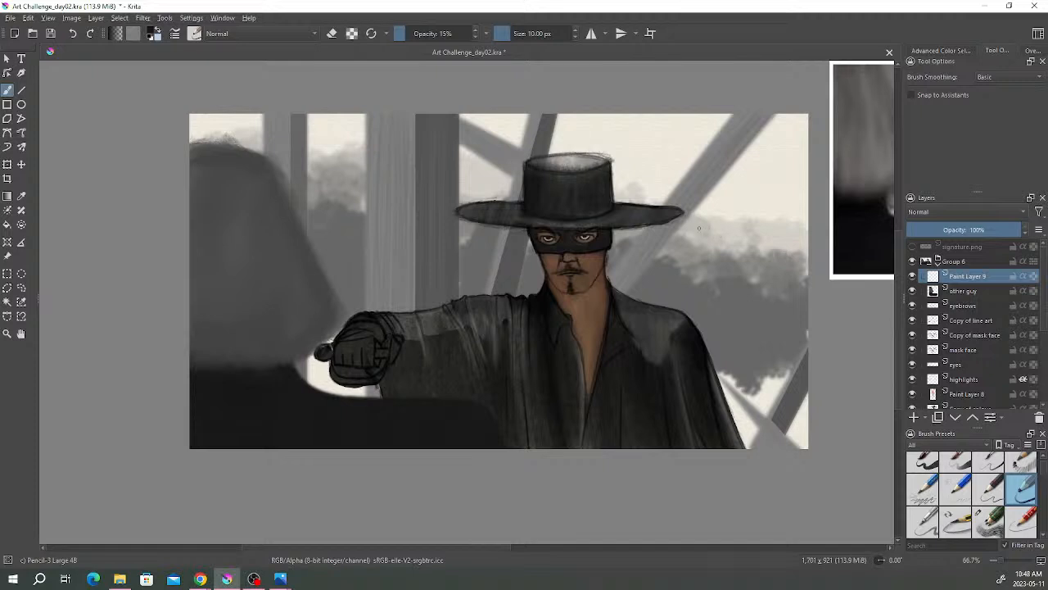
{"action": "mouse_move", "coordinate": [695, 242]}
{"action": "left_mouse_down"}
{"action": "mouse_move", "coordinate": [662, 248]}
{"action": "mouse_move", "coordinate": [679, 237]}
{"action": "left_mouse_up"}
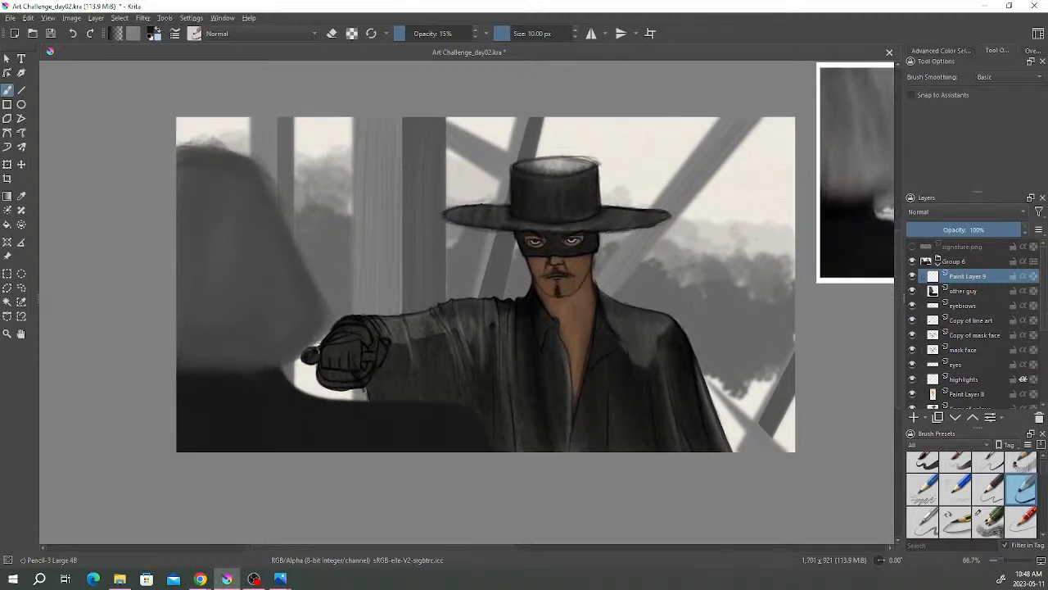
{"action": "left_click_drag", "start_coordinate": [504, 233], "coordinate": [530, 282]}
{"action": "left_click_drag", "start_coordinate": [504, 237], "coordinate": [560, 320]}
{"action": "left_click_drag", "start_coordinate": [598, 237], "coordinate": [595, 280]}
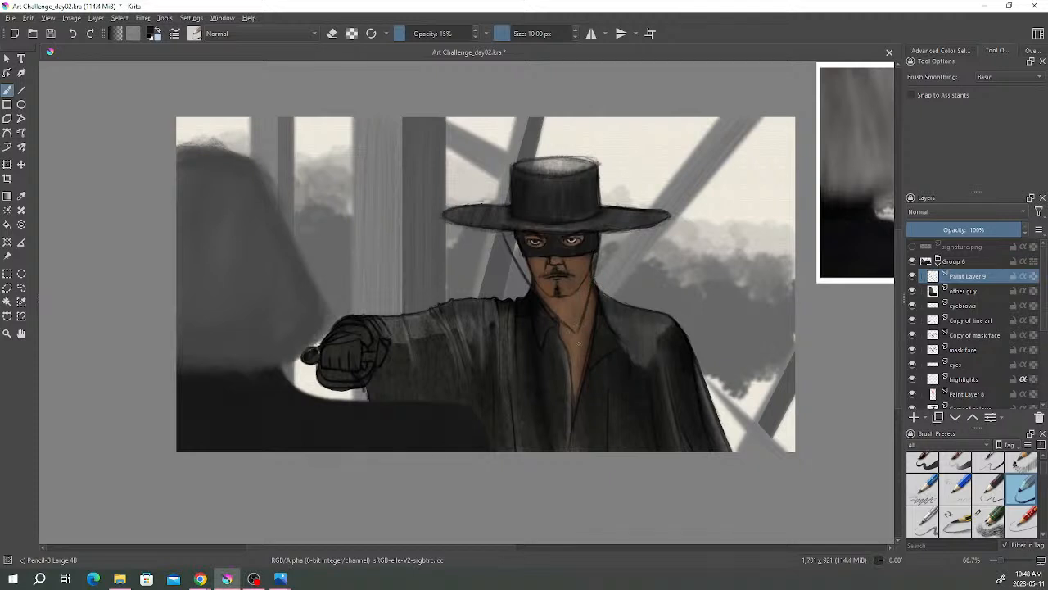
{"action": "left_click_drag", "start_coordinate": [575, 332], "coordinate": [573, 374]}
- Darken the pale top of the hat's crown on the "Copy of colour" and "colour" layers with a 48.09 px brush and save the file
{"action": "left_click", "coordinate": [964, 380]}
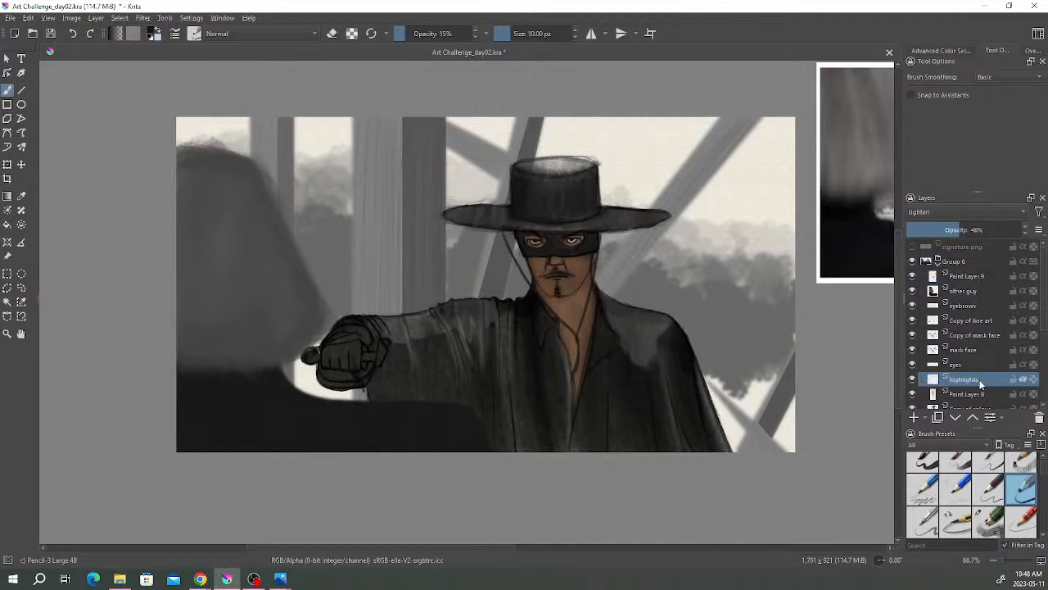
{"action": "scroll", "coordinate": [982, 385], "scroll_direction": "down", "scroll_amount": 1}
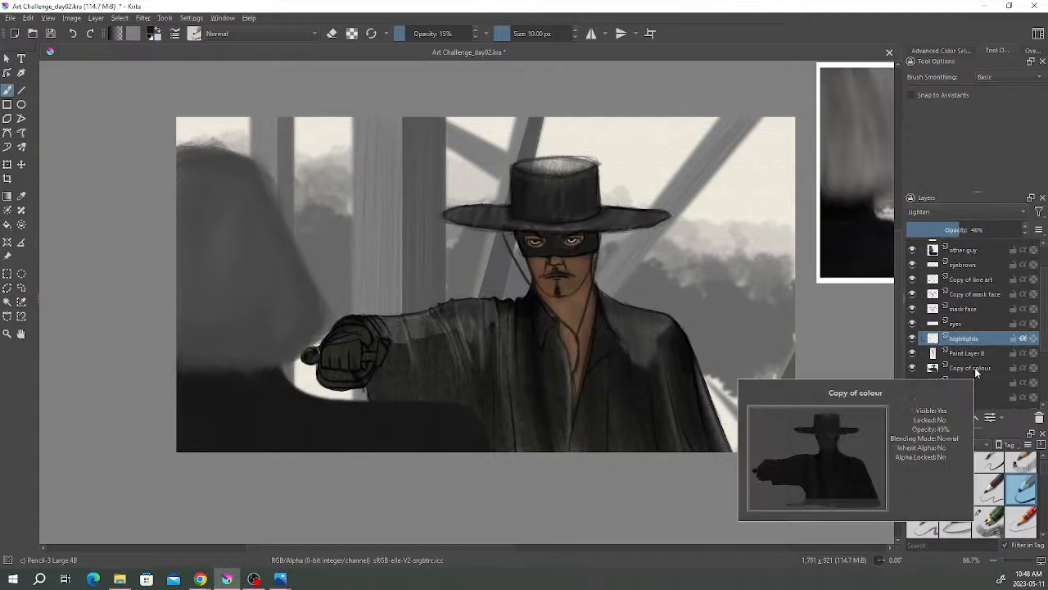
{"action": "left_click", "coordinate": [975, 367]}
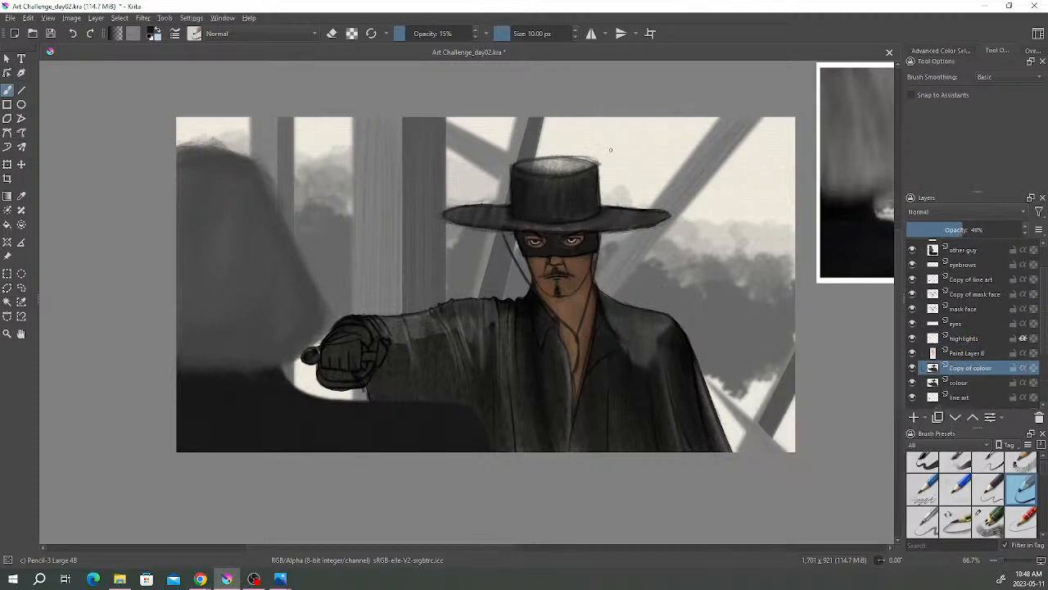
{"action": "left_click_drag", "start_coordinate": [511, 33], "coordinate": [522, 33]}
{"action": "mouse_move", "coordinate": [557, 167]}
{"action": "left_mouse_down"}
{"action": "mouse_move", "coordinate": [541, 164]}
{"action": "mouse_move", "coordinate": [570, 170]}
{"action": "mouse_move", "coordinate": [533, 163]}
{"action": "mouse_move", "coordinate": [578, 166]}
{"action": "mouse_move", "coordinate": [556, 186]}
{"action": "left_mouse_up"}
{"action": "left_click", "coordinate": [960, 382]}
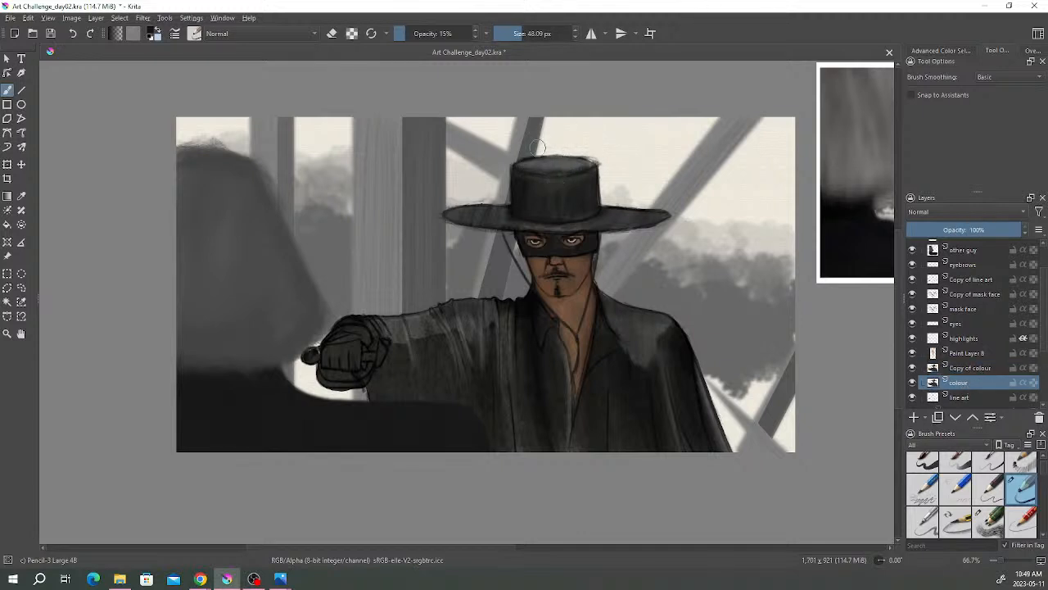
{"action": "key", "text": "ctrl+s"}
{"action": "scroll", "coordinate": [737, 292], "scroll_direction": "down", "scroll_amount": 1}
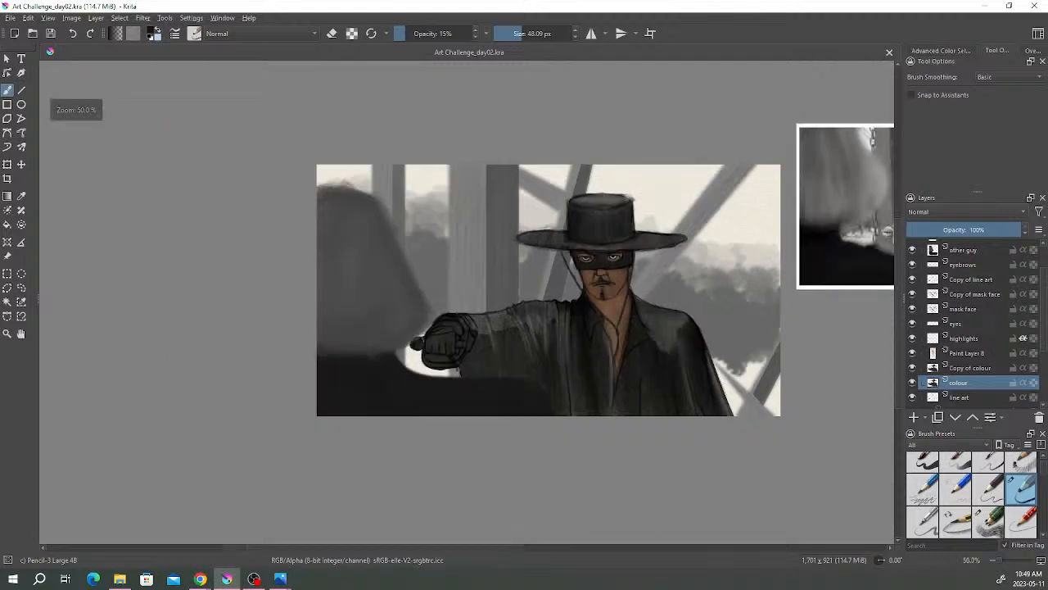
{"action": "scroll", "coordinate": [721, 292], "scroll_direction": "up", "scroll_amount": 1}
{"action": "left_click_drag", "start_coordinate": [708, 288], "coordinate": [729, 280]}
{"action": "scroll", "coordinate": [721, 288], "scroll_direction": "up", "scroll_amount": 1}
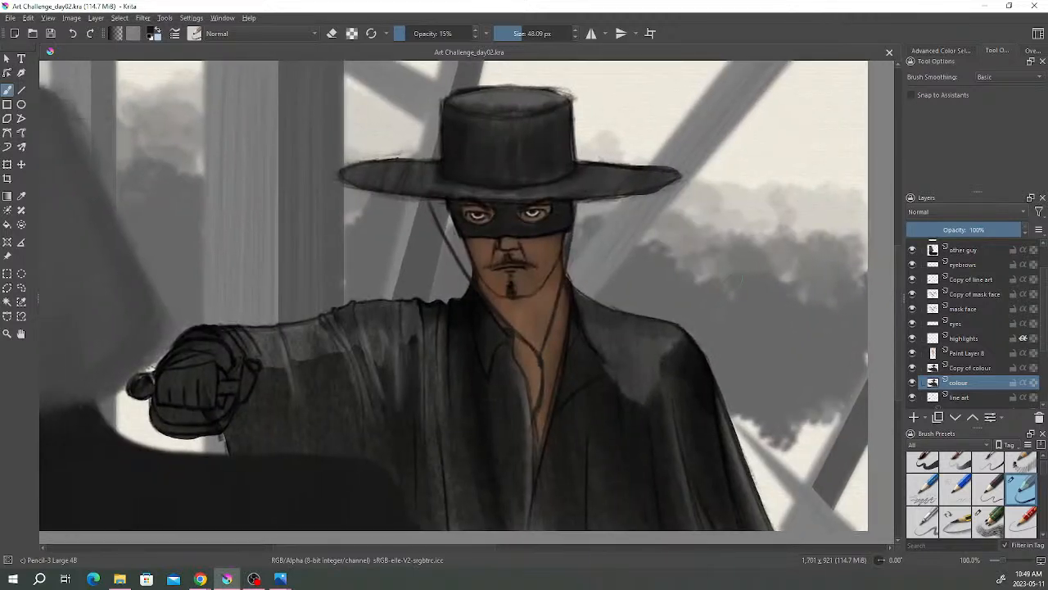
{"action": "scroll", "coordinate": [720, 287], "scroll_direction": "down", "scroll_amount": 1}
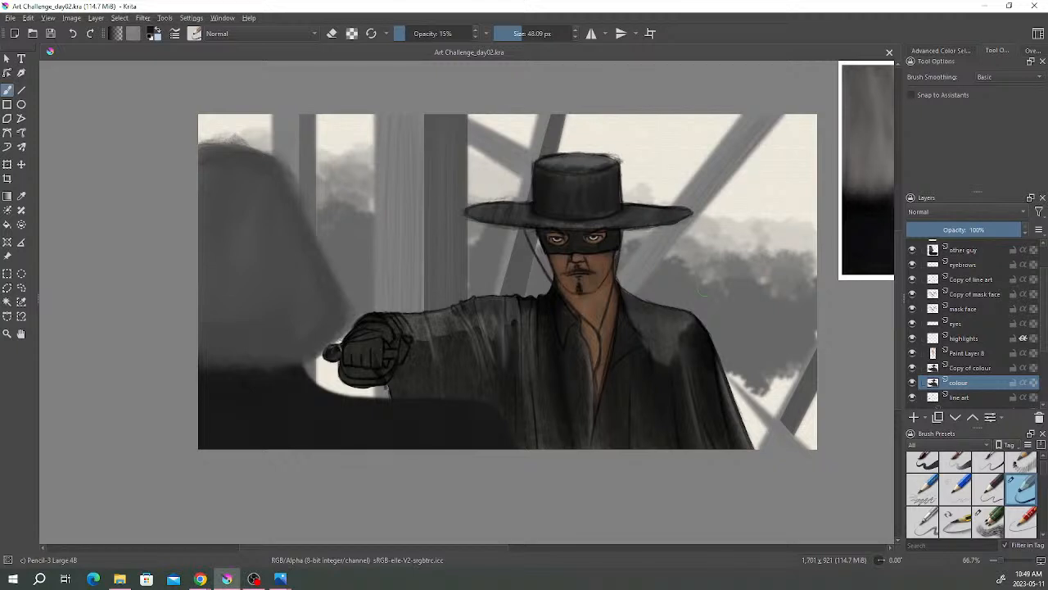
- On Paint Layer 8, shade the chin and neck in dark reddish brown with Pencil-6 Quick Shade at 72% opacity and 53.86 px
{"action": "left_click", "coordinate": [959, 352]}
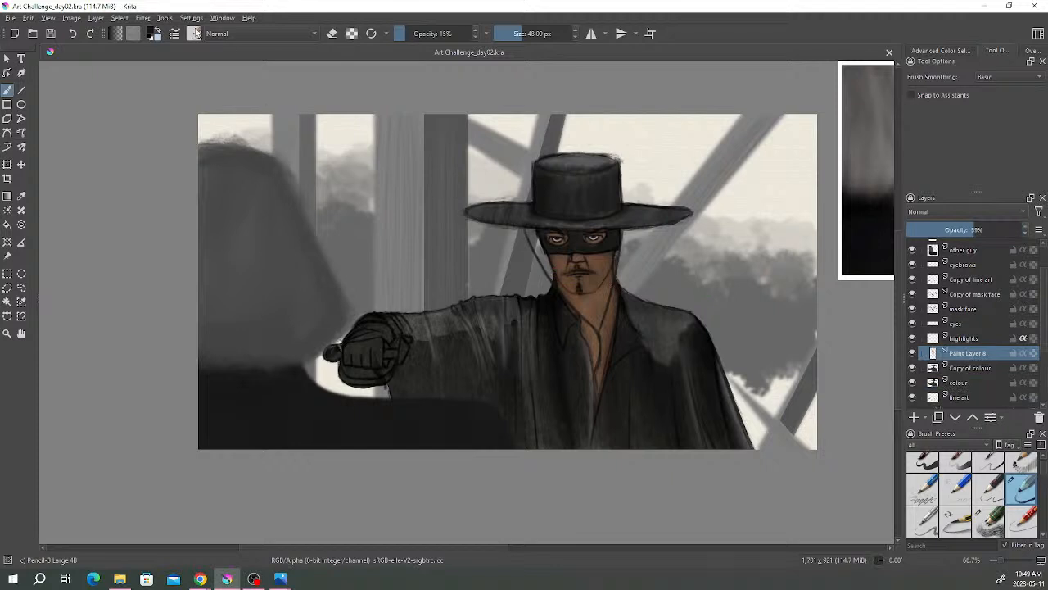
{"action": "left_click", "coordinate": [194, 34]}
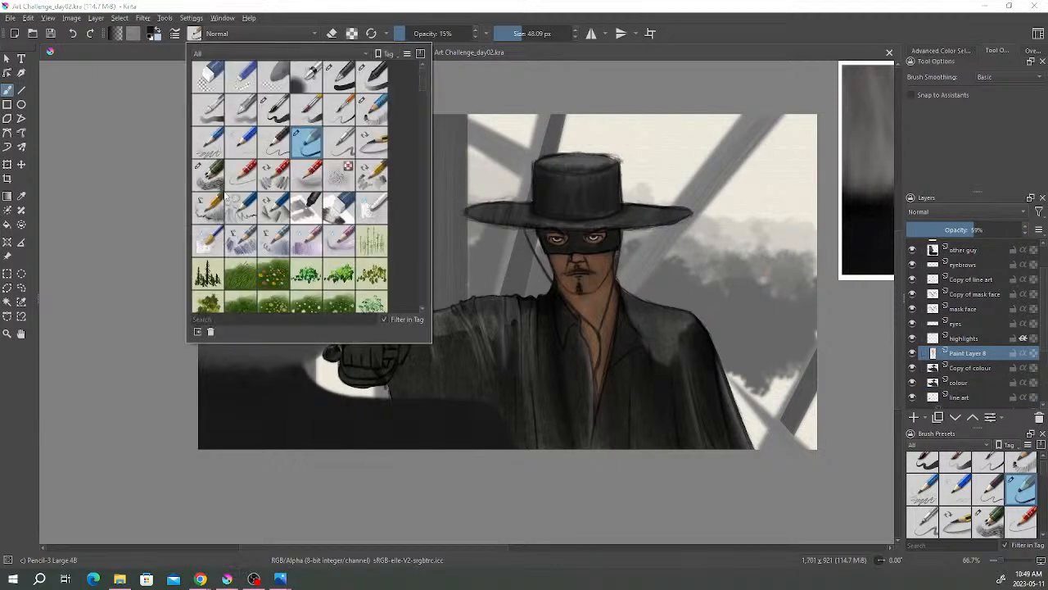
{"action": "left_click", "coordinate": [242, 195]}
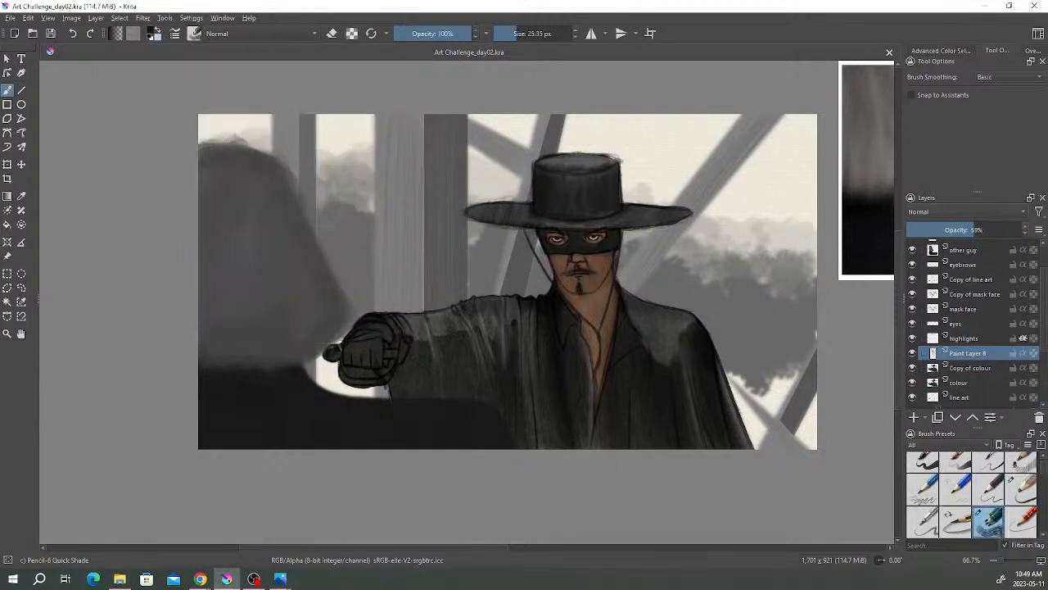
{"action": "right_click", "coordinate": [672, 277]}
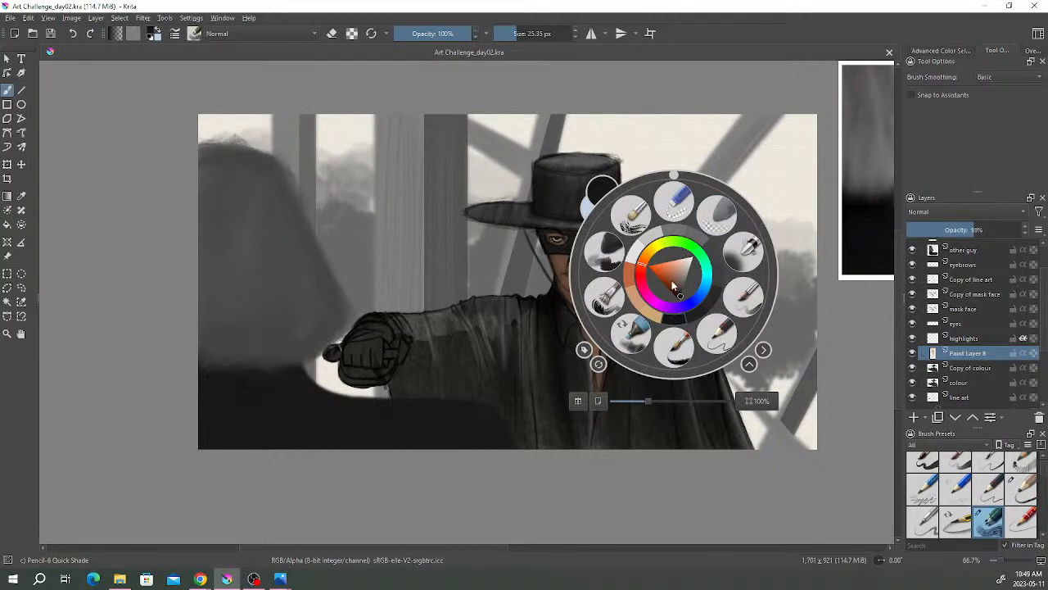
{"action": "left_click_drag", "start_coordinate": [665, 280], "coordinate": [670, 289]}
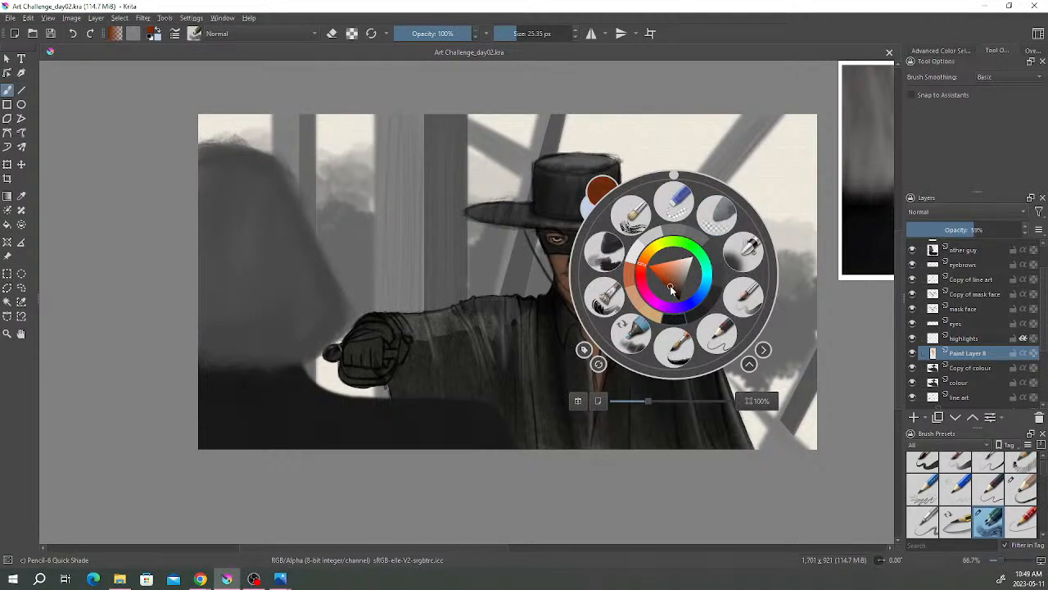
{"action": "left_click", "coordinate": [762, 187]}
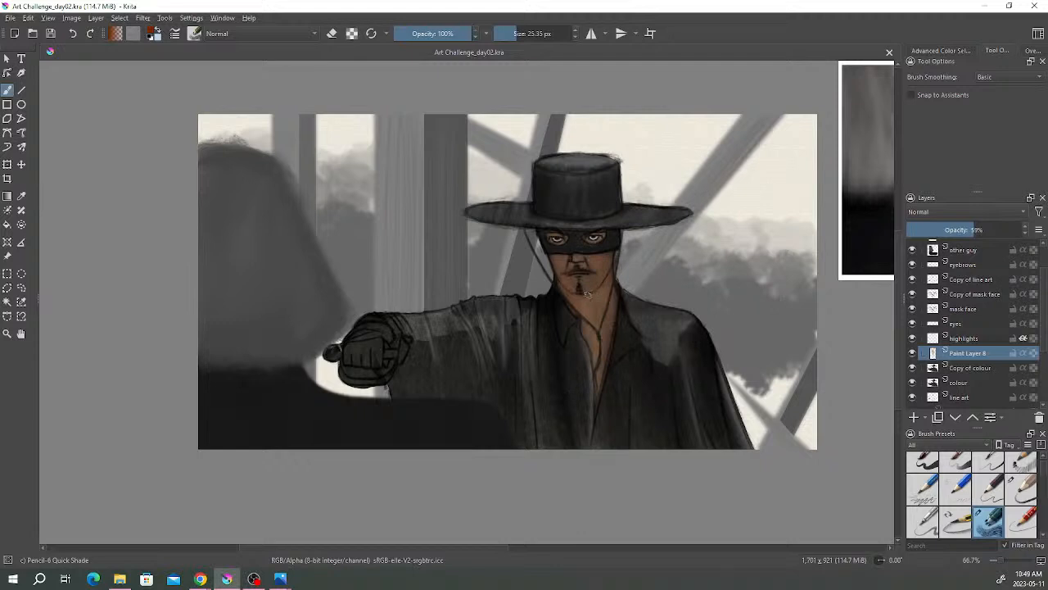
{"action": "left_click_drag", "start_coordinate": [454, 35], "coordinate": [450, 34]}
{"action": "left_click", "coordinate": [522, 35]}
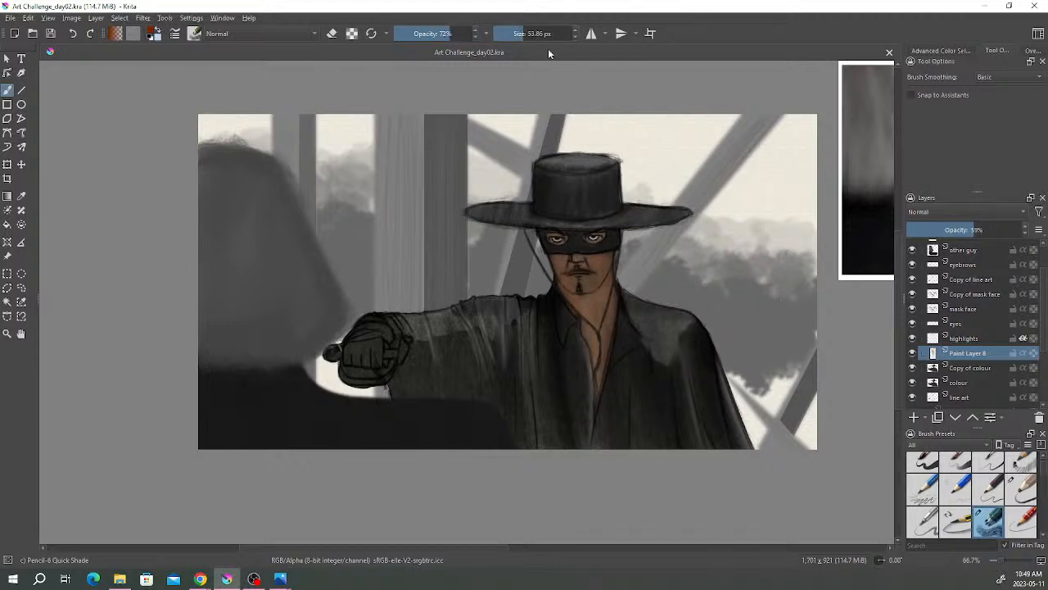
{"action": "left_click_drag", "start_coordinate": [576, 293], "coordinate": [577, 295]}
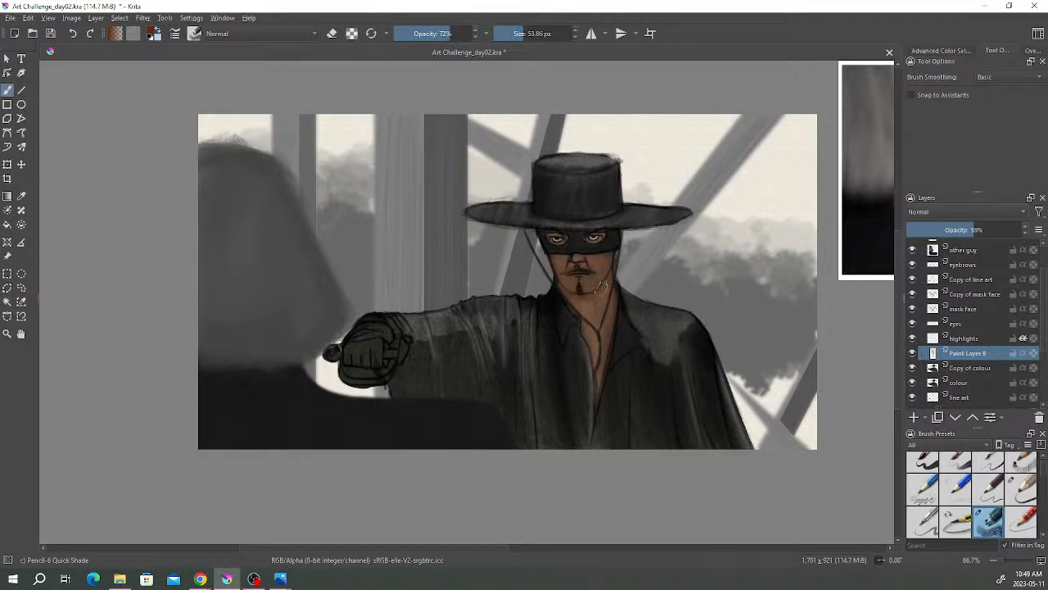
{"action": "mouse_move", "coordinate": [600, 284]}
{"action": "left_mouse_down"}
{"action": "mouse_move", "coordinate": [590, 310]}
{"action": "mouse_move", "coordinate": [565, 287]}
{"action": "mouse_move", "coordinate": [586, 306]}
{"action": "left_mouse_up"}
- Pick a darker brown, reduce the brush to 29.14 px and deepen the shadow on the neck beneath the chin
{"action": "right_click", "coordinate": [613, 265]}
{"action": "left_click_drag", "start_coordinate": [610, 276], "coordinate": [617, 279]}
{"action": "left_click", "coordinate": [670, 203]}
{"action": "key", "text": "bracketleft"}
{"action": "key", "text": "bracketleft"}
{"action": "key", "text": "bracketleft"}
{"action": "key", "text": "bracketleft"}
{"action": "mouse_move", "coordinate": [572, 297]}
{"action": "left_mouse_down"}
{"action": "mouse_move", "coordinate": [558, 283]}
{"action": "mouse_move", "coordinate": [592, 305]}
{"action": "left_mouse_up"}
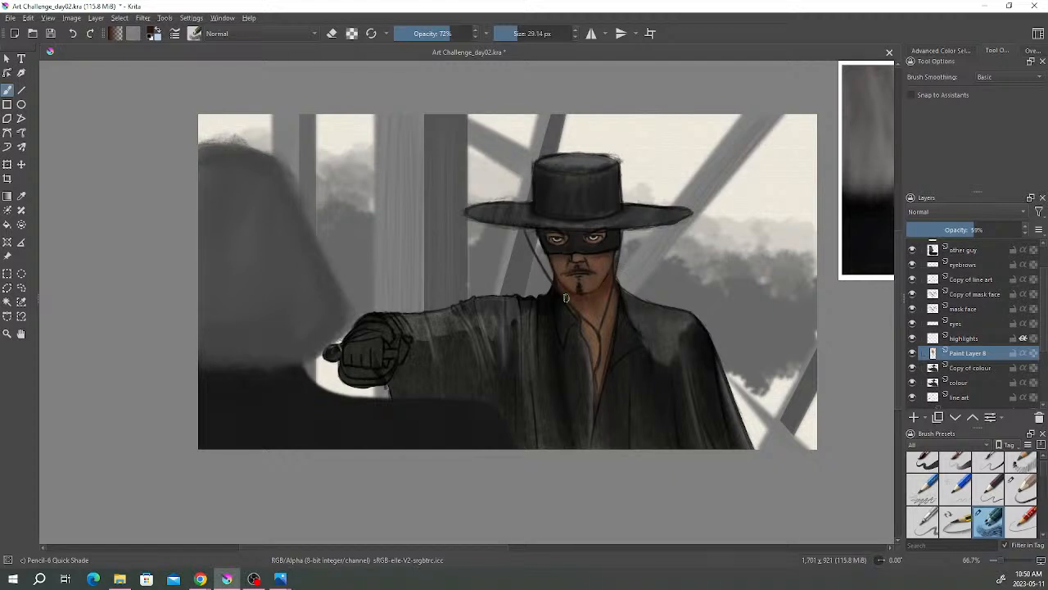
- Add a new paint layer above Paint Layer 9 and name it "sword"
{"action": "mouse_move", "coordinate": [634, 278]}
{"action": "left_mouse_down"}
{"action": "mouse_move", "coordinate": [633, 288]}
{"action": "mouse_move", "coordinate": [655, 283]}
{"action": "left_mouse_up"}
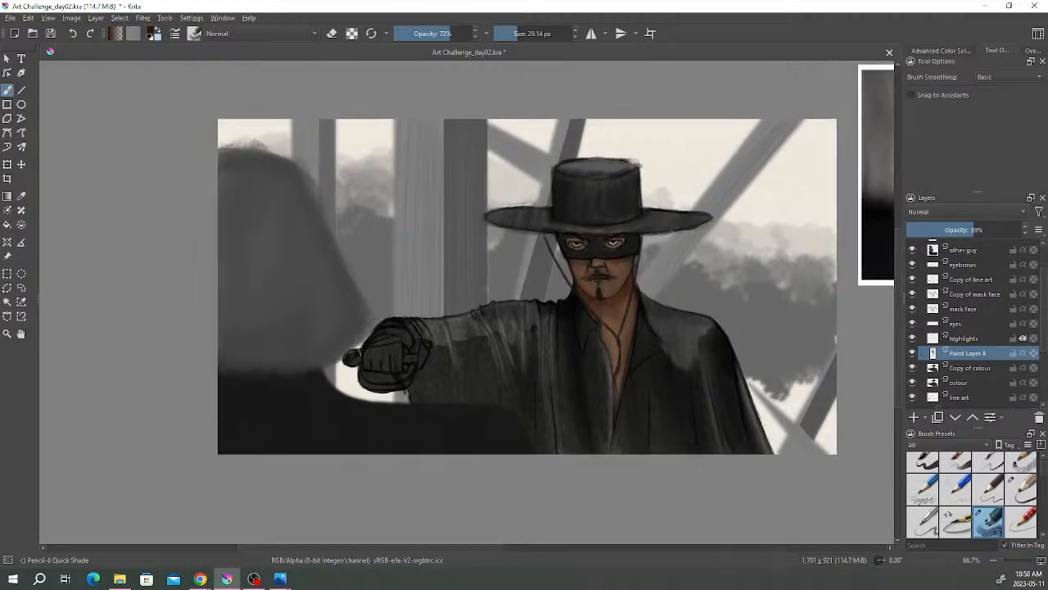
{"action": "scroll", "coordinate": [973, 291], "scroll_direction": "up", "scroll_amount": 1}
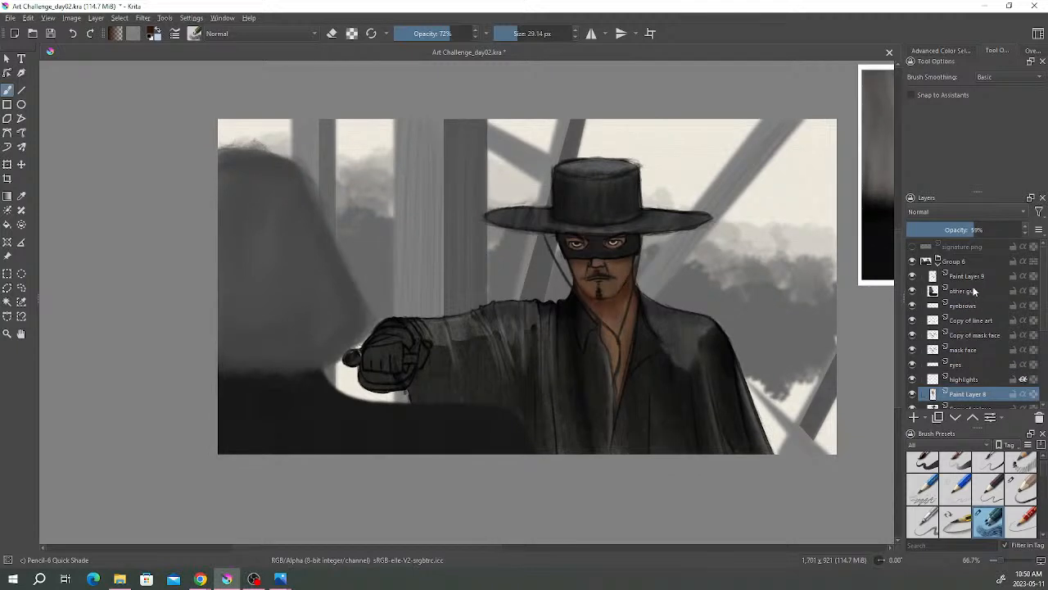
{"action": "left_click", "coordinate": [974, 275]}
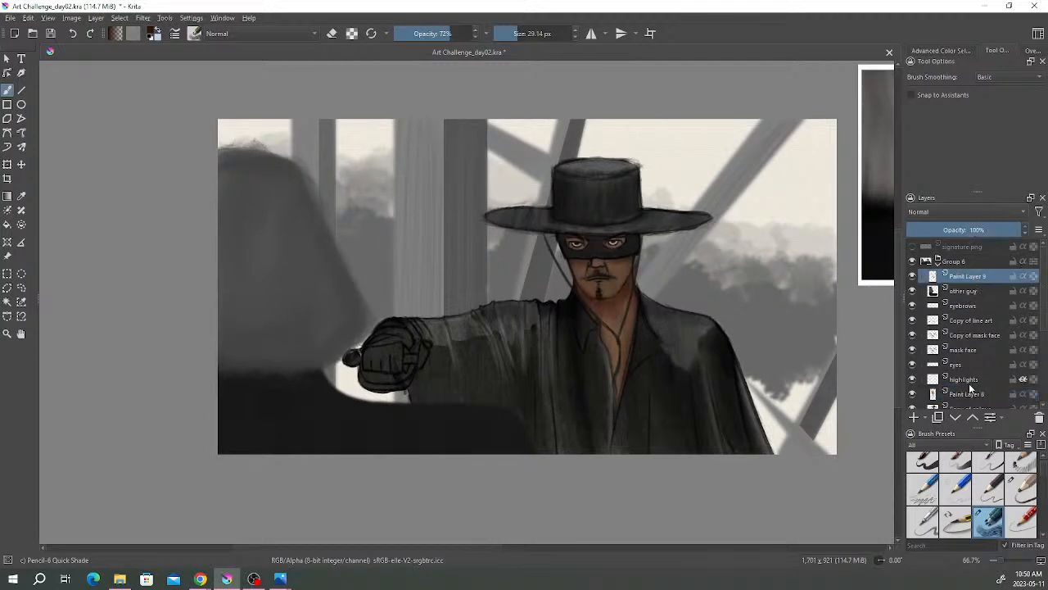
{"action": "left_click", "coordinate": [916, 418]}
{"action": "double_click", "coordinate": [969, 277]}
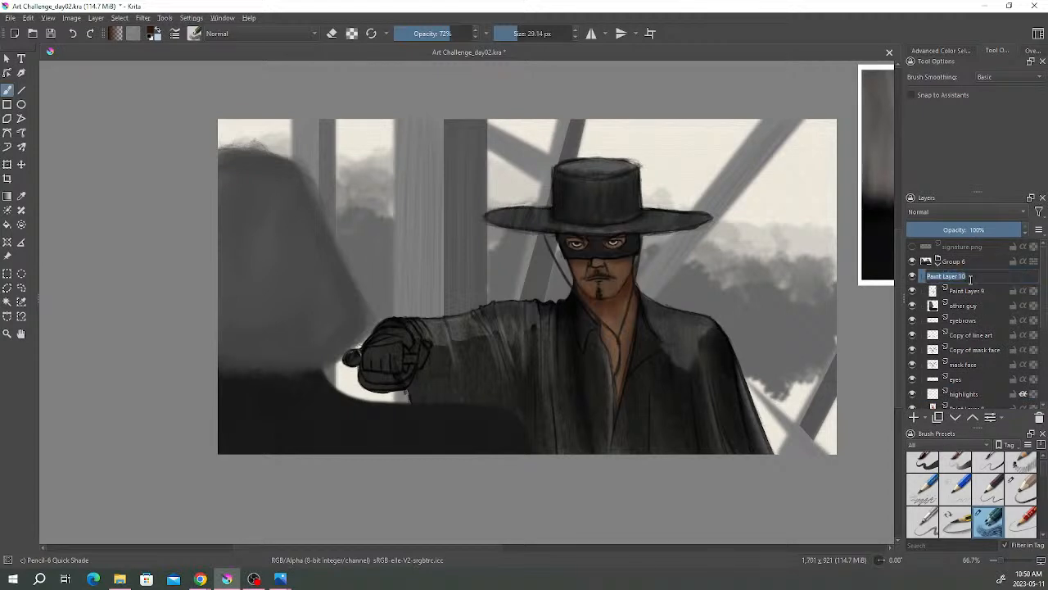
{"action": "type", "text": "sword"}
{"action": "key", "text": "Return"}
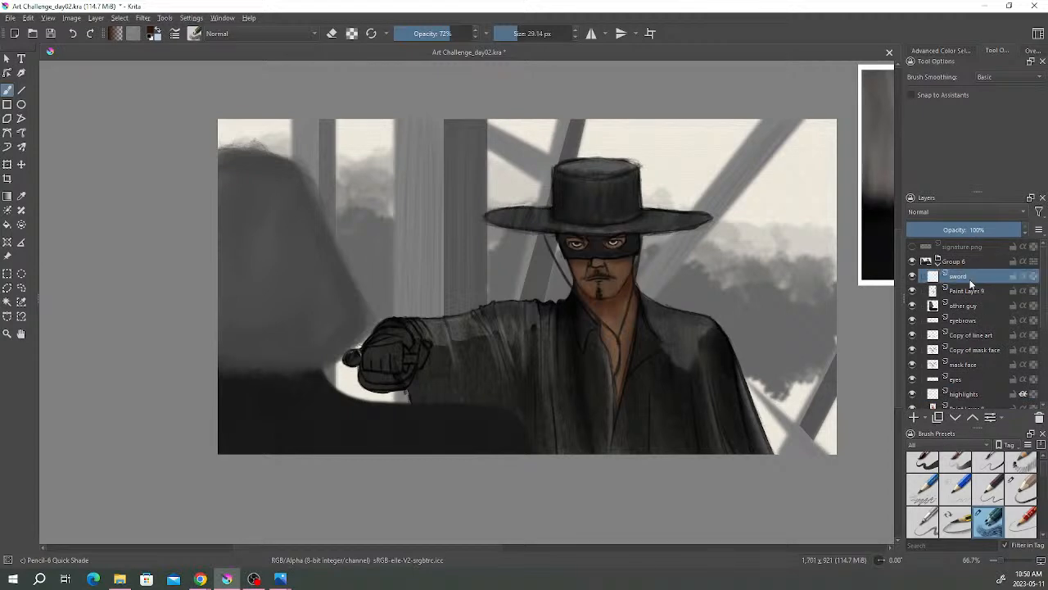
- Outline a long, narrow, tapering blade selection from the swordsman's gloved fist across his chest to the far edge of the canvas
{"action": "left_click_drag", "start_coordinate": [672, 284], "coordinate": [644, 271]}
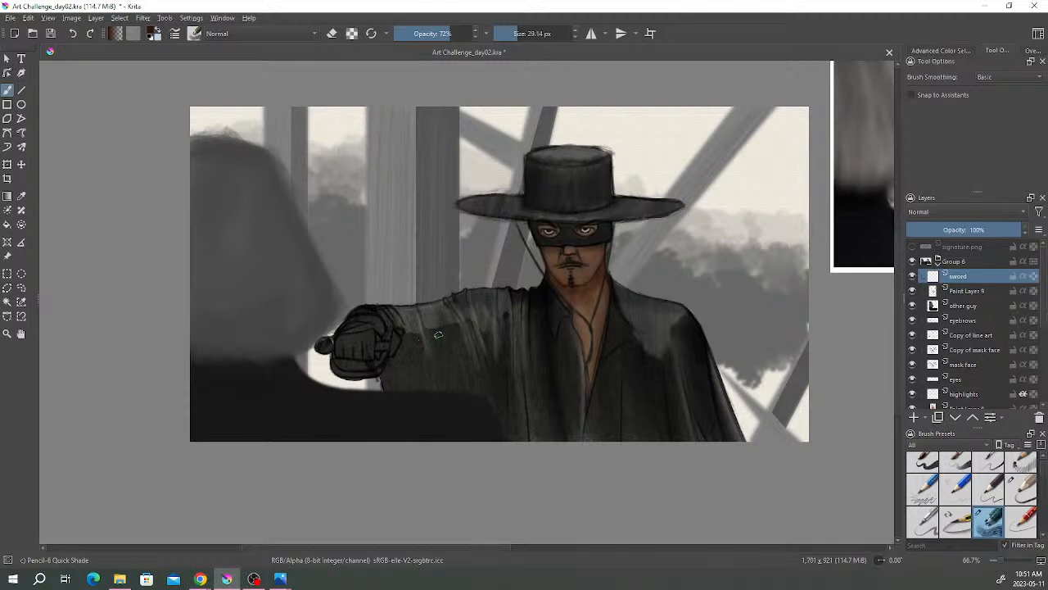
{"action": "left_click", "coordinate": [8, 287]}
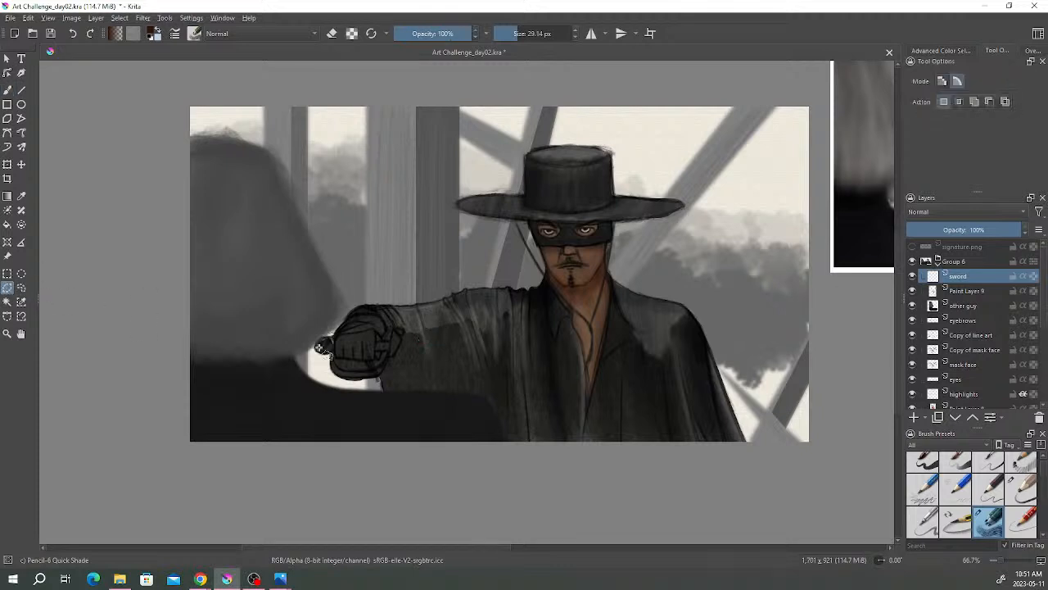
{"action": "left_click", "coordinate": [403, 337]}
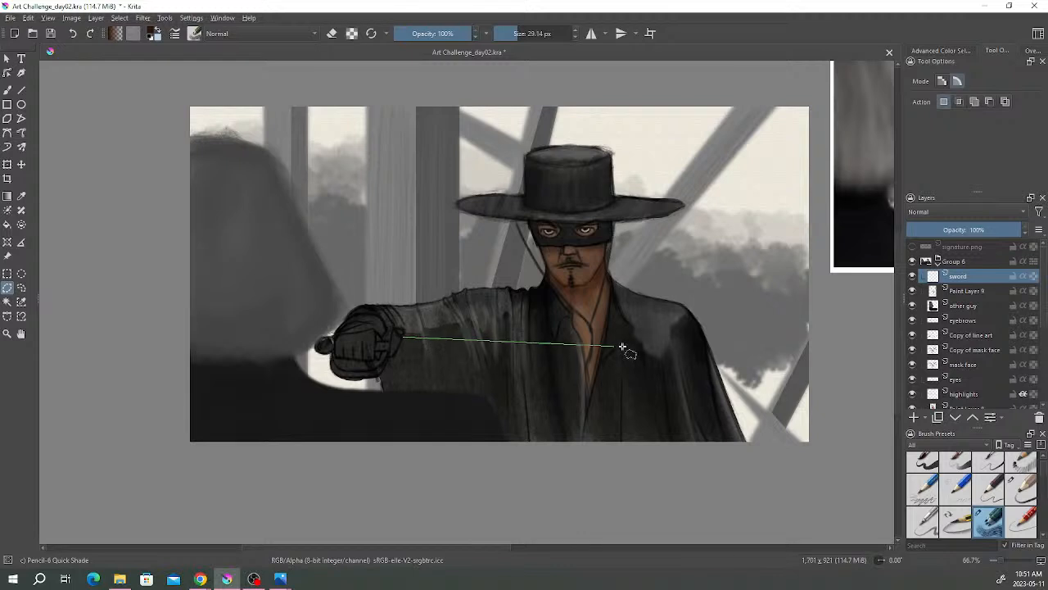
{"action": "left_click", "coordinate": [811, 358]}
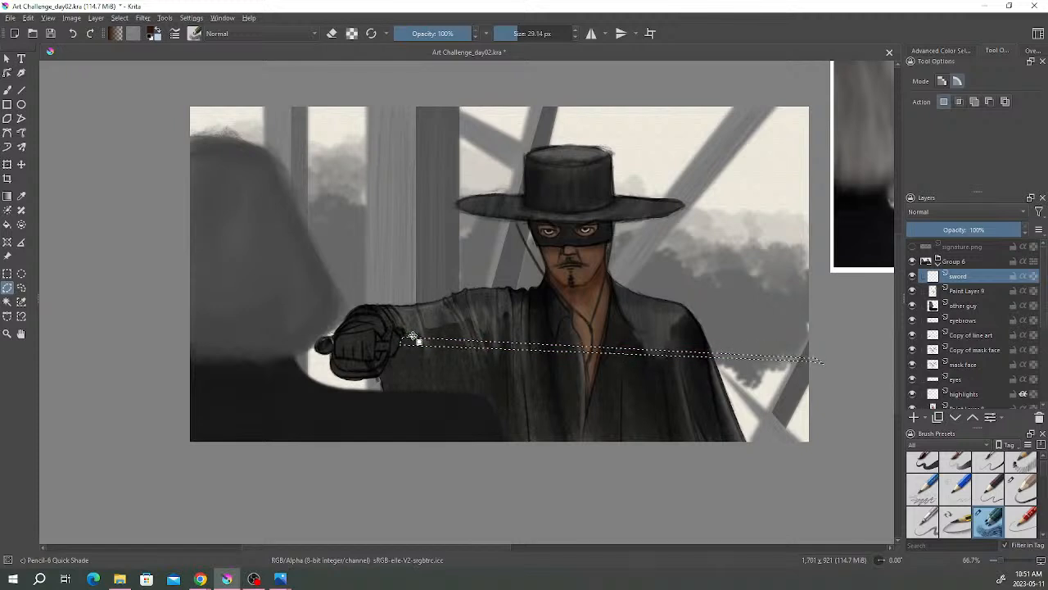
- Fill the blade selection with light grey using the Basic-1 brush at 100% opacity, and clear the selection
{"action": "left_click", "coordinate": [8, 91]}
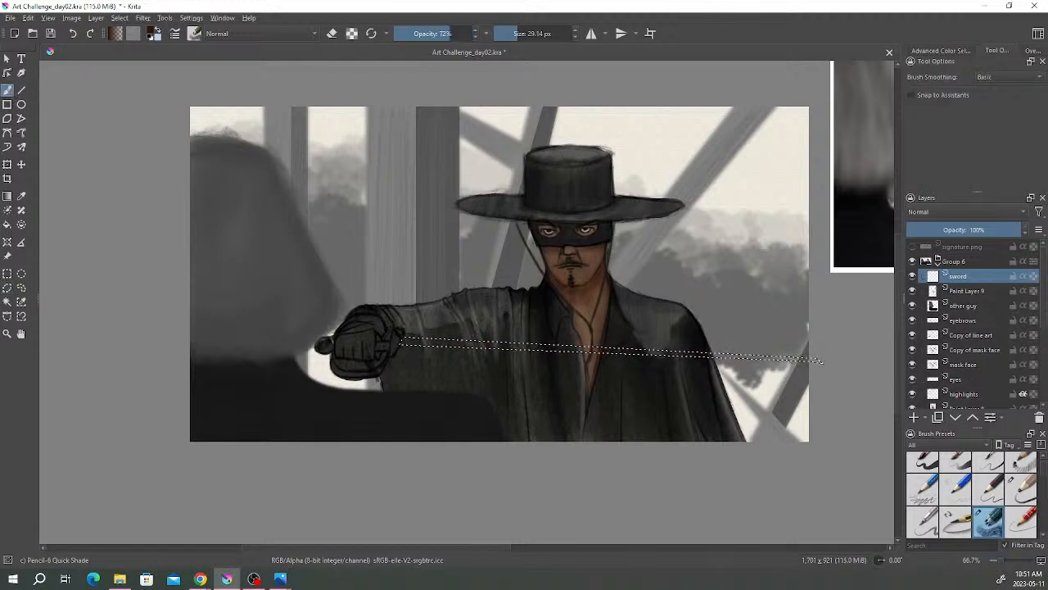
{"action": "left_click", "coordinate": [194, 33]}
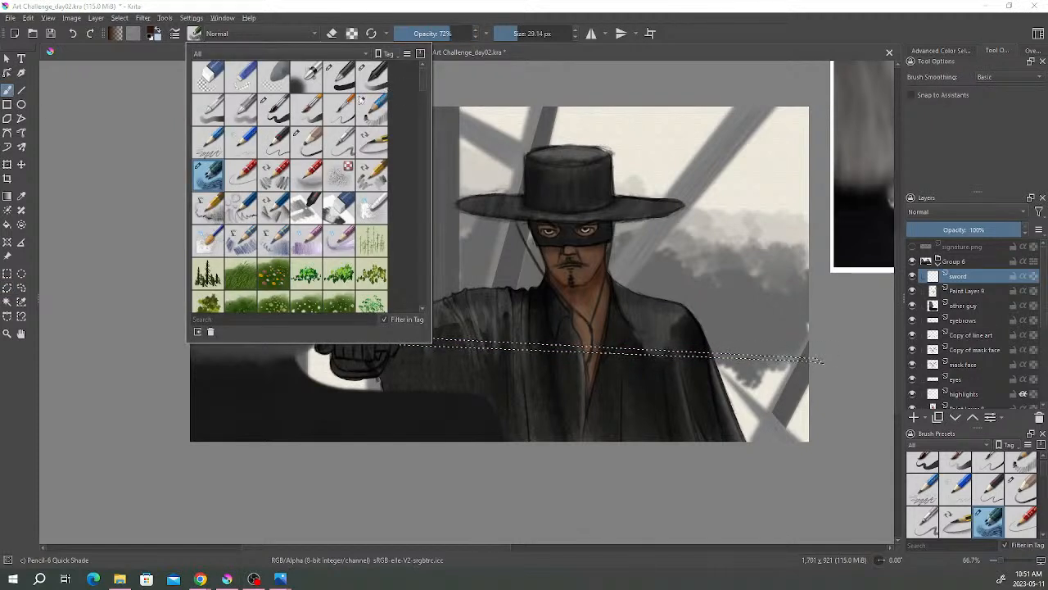
{"action": "left_click", "coordinate": [340, 77]}
{"action": "right_click", "coordinate": [652, 259]}
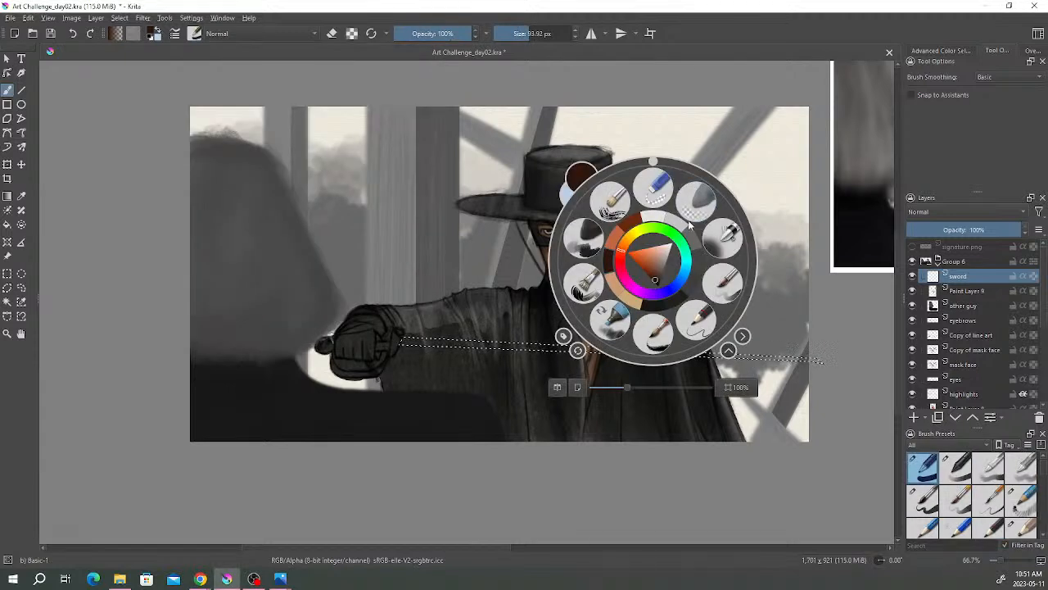
{"action": "left_click", "coordinate": [679, 220]}
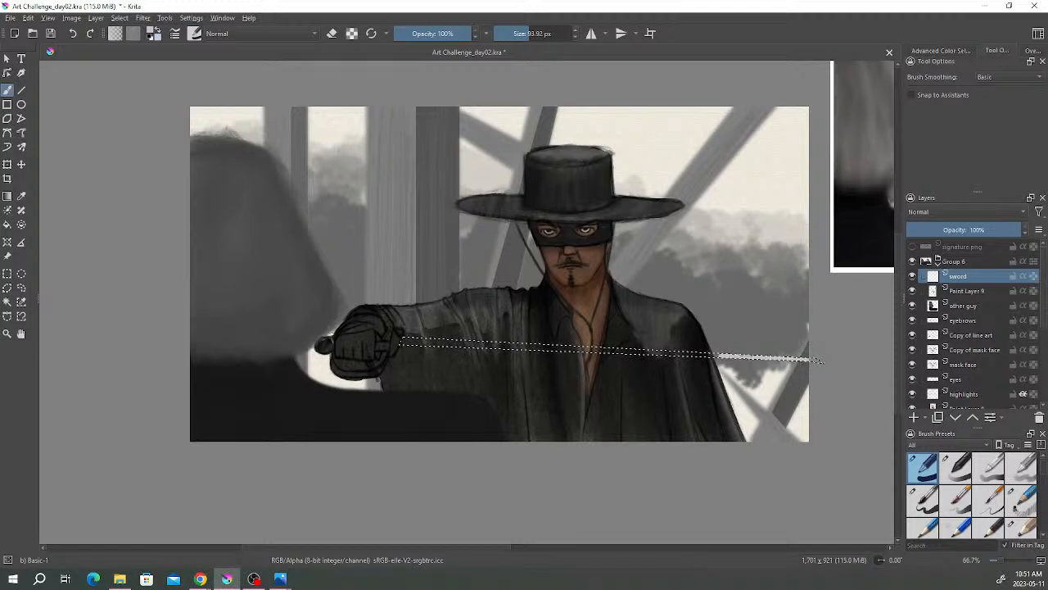
{"action": "mouse_move", "coordinate": [653, 370]}
{"action": "left_mouse_down"}
{"action": "mouse_move", "coordinate": [627, 348]}
{"action": "mouse_move", "coordinate": [568, 358]}
{"action": "left_mouse_up"}
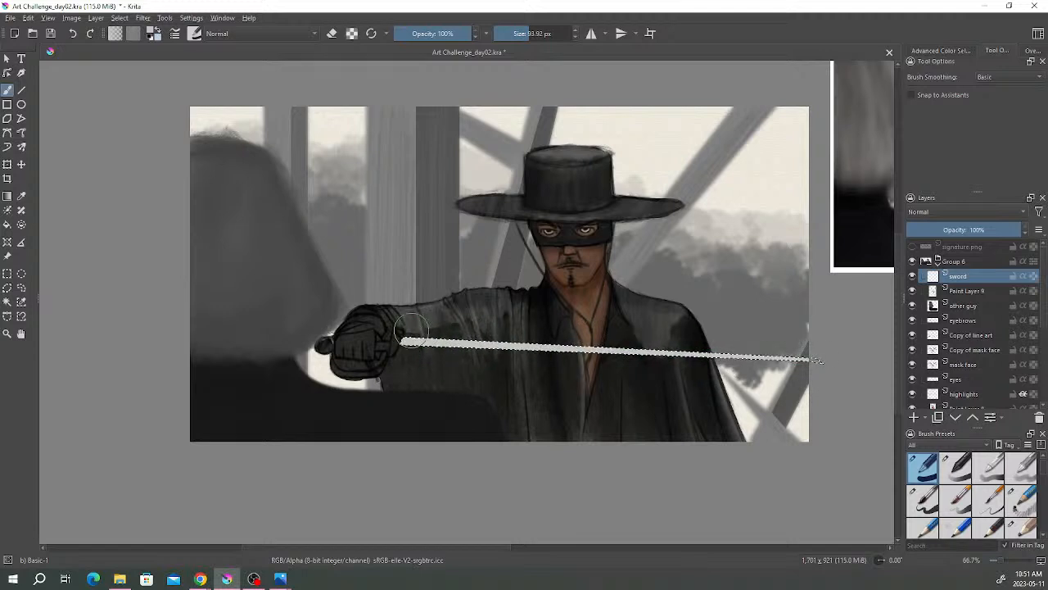
{"action": "left_click", "coordinate": [10, 274]}
{"action": "left_click", "coordinate": [82, 256]}
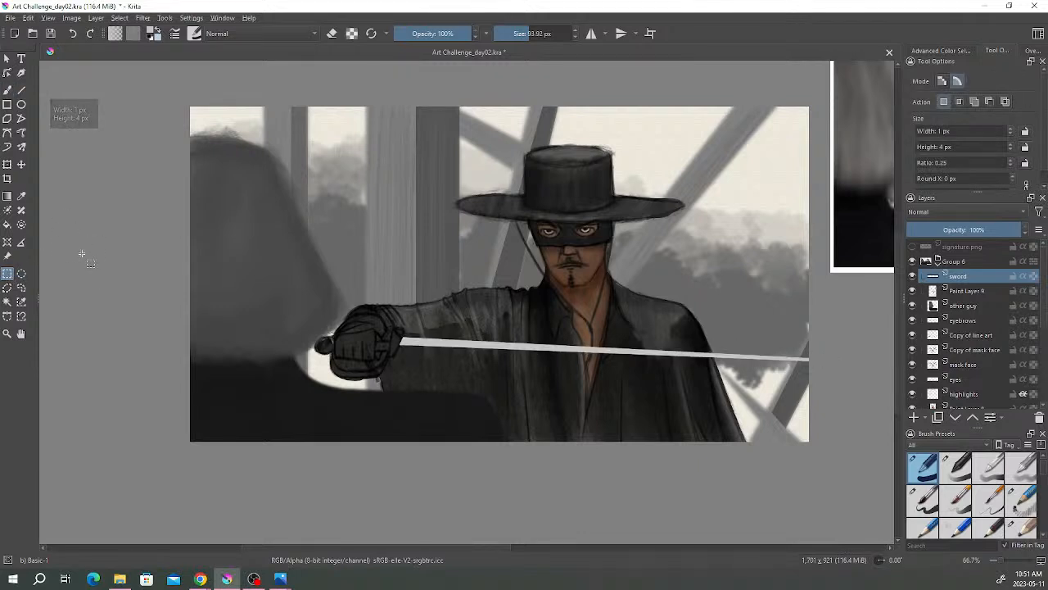
- On a new layer above "sword", paint the light grey pommel and curved hand guard around the glove with SK2-01 2B Details at 15 px
{"action": "key", "text": "b"}
{"action": "left_click", "coordinate": [195, 33]}
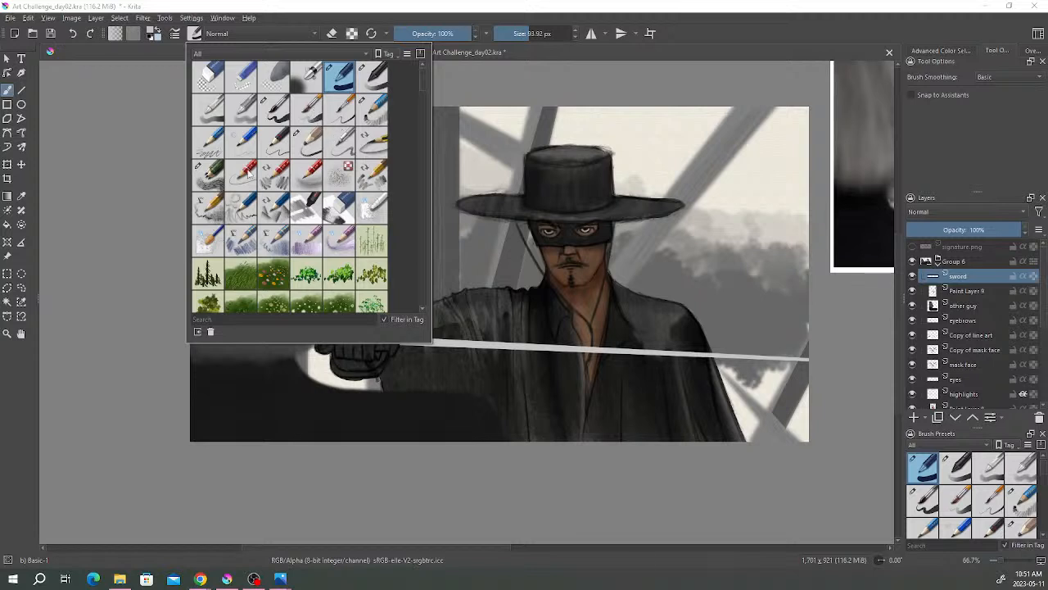
{"action": "left_click", "coordinate": [241, 174]}
{"action": "left_click", "coordinate": [517, 17]}
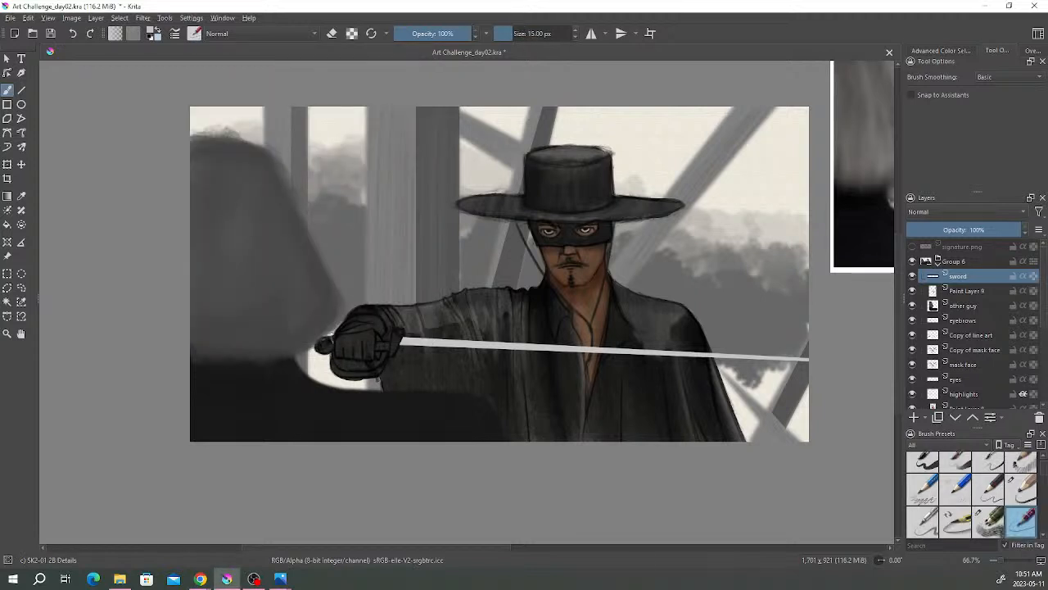
{"action": "left_click_drag", "start_coordinate": [461, 242], "coordinate": [481, 229]}
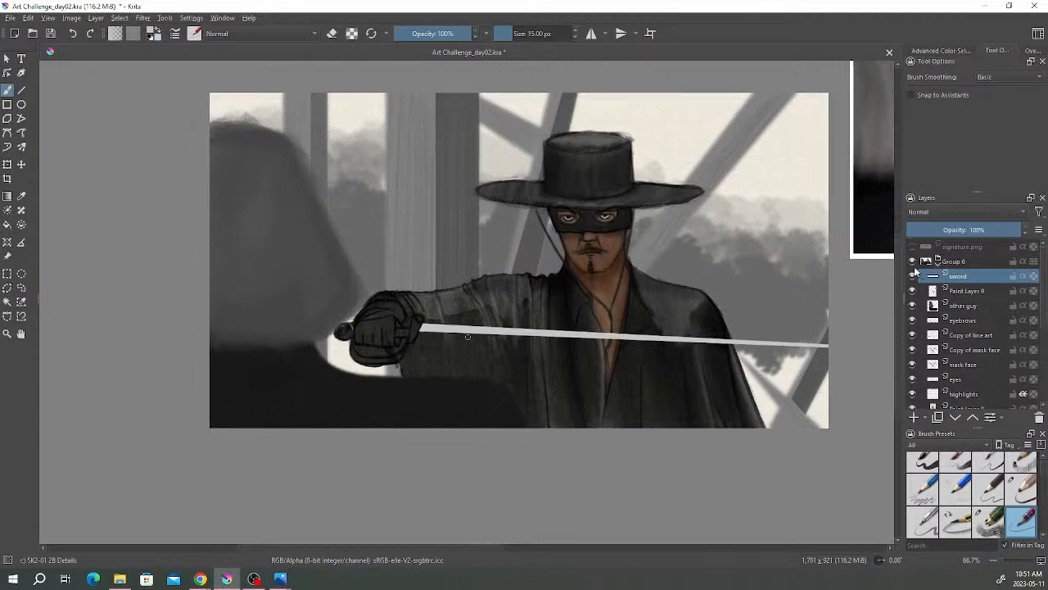
{"action": "left_click", "coordinate": [914, 418]}
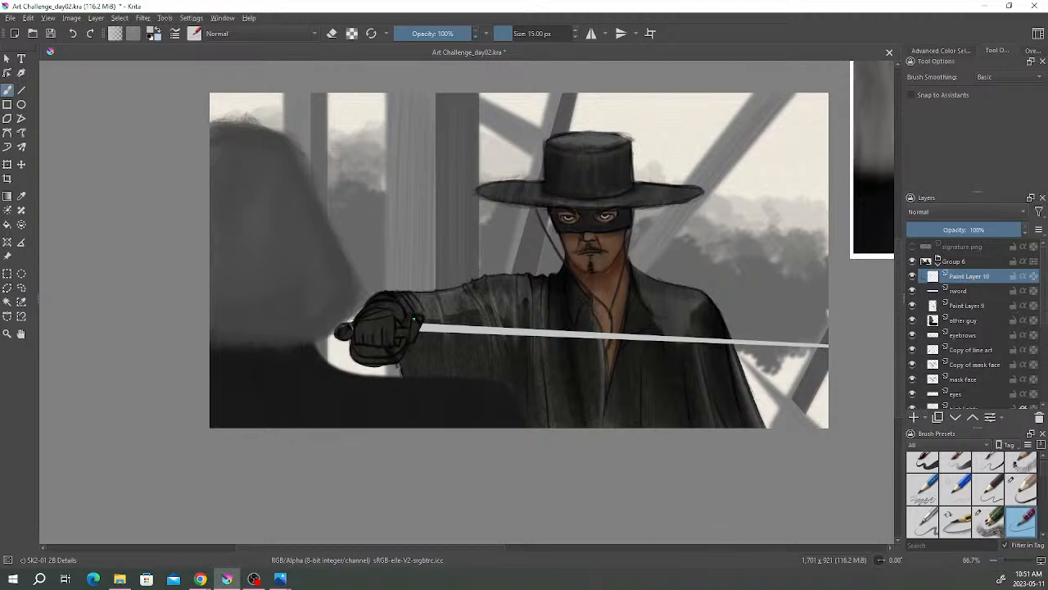
{"action": "mouse_move", "coordinate": [412, 322]}
{"action": "left_mouse_down"}
{"action": "mouse_move", "coordinate": [418, 339]}
{"action": "mouse_move", "coordinate": [403, 331]}
{"action": "mouse_move", "coordinate": [396, 357]}
{"action": "mouse_move", "coordinate": [351, 355]}
{"action": "mouse_move", "coordinate": [401, 355]}
{"action": "left_mouse_up"}
{"action": "mouse_move", "coordinate": [343, 331]}
{"action": "left_mouse_down"}
{"action": "mouse_move", "coordinate": [350, 325]}
{"action": "mouse_move", "coordinate": [356, 359]}
{"action": "mouse_move", "coordinate": [393, 362]}
{"action": "mouse_move", "coordinate": [411, 333]}
{"action": "mouse_move", "coordinate": [399, 350]}
{"action": "left_mouse_up"}
{"action": "left_click_drag", "start_coordinate": [355, 349], "coordinate": [372, 361]}
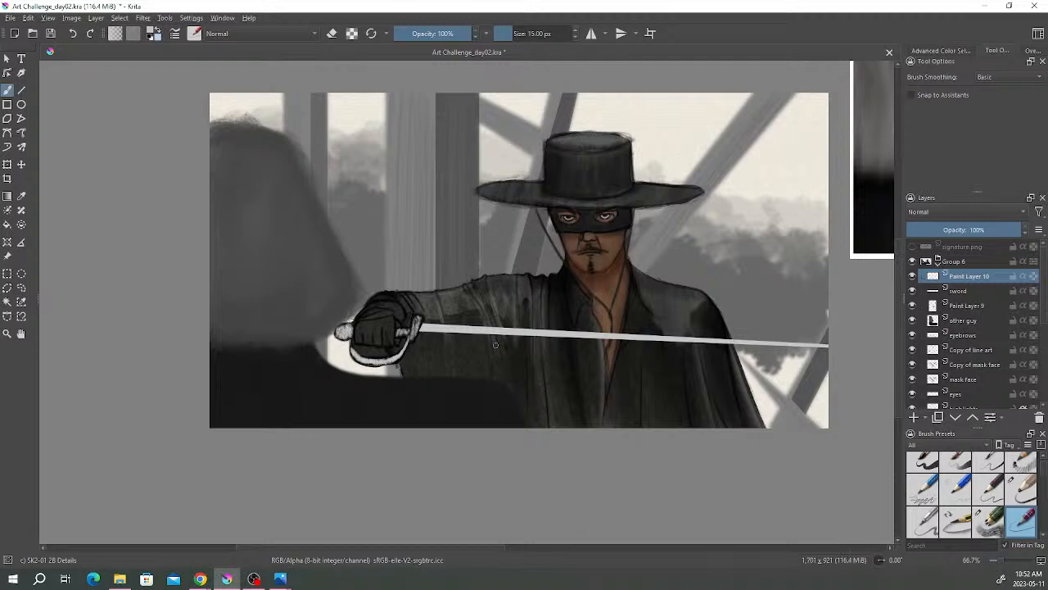
- Erase the dark paint between the glove and the hand guard on the "Copy of colour" and "colour" layers, and save the file
{"action": "scroll", "coordinate": [1043, 321], "scroll_direction": "down", "scroll_amount": 2}
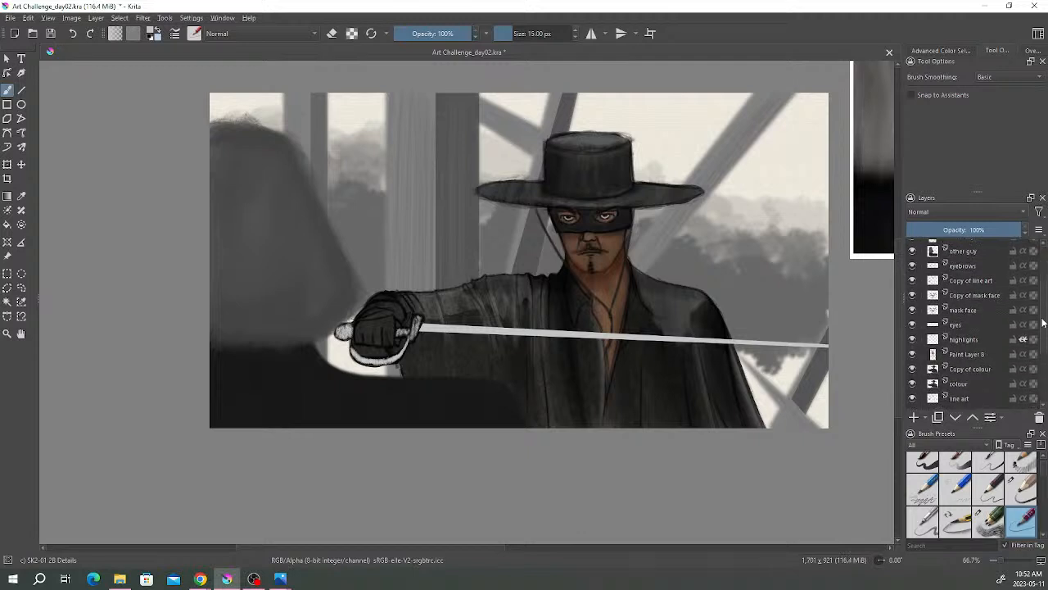
{"action": "left_click", "coordinate": [969, 348]}
{"action": "left_click", "coordinate": [913, 348]}
{"action": "left_click", "coordinate": [914, 349]}
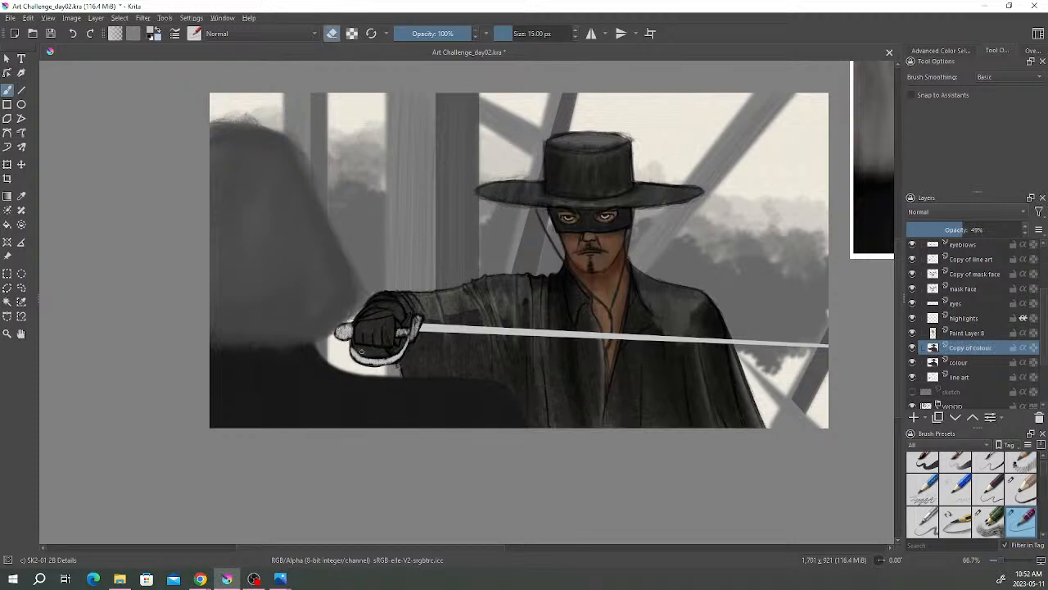
{"action": "left_click_drag", "start_coordinate": [359, 348], "coordinate": [379, 351]}
{"action": "left_click", "coordinate": [962, 361]}
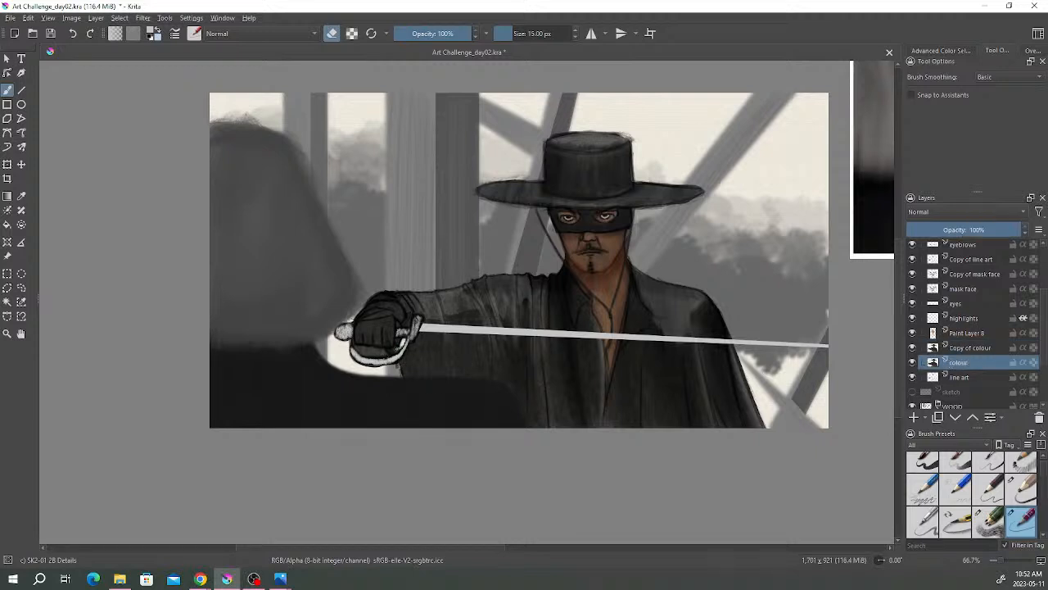
{"action": "mouse_move", "coordinate": [375, 351]}
{"action": "left_mouse_down"}
{"action": "mouse_move", "coordinate": [359, 350]}
{"action": "mouse_move", "coordinate": [391, 354]}
{"action": "mouse_move", "coordinate": [361, 349]}
{"action": "mouse_move", "coordinate": [400, 348]}
{"action": "mouse_move", "coordinate": [387, 354]}
{"action": "mouse_move", "coordinate": [405, 337]}
{"action": "left_mouse_up"}
{"action": "key", "text": "ctrl+s"}
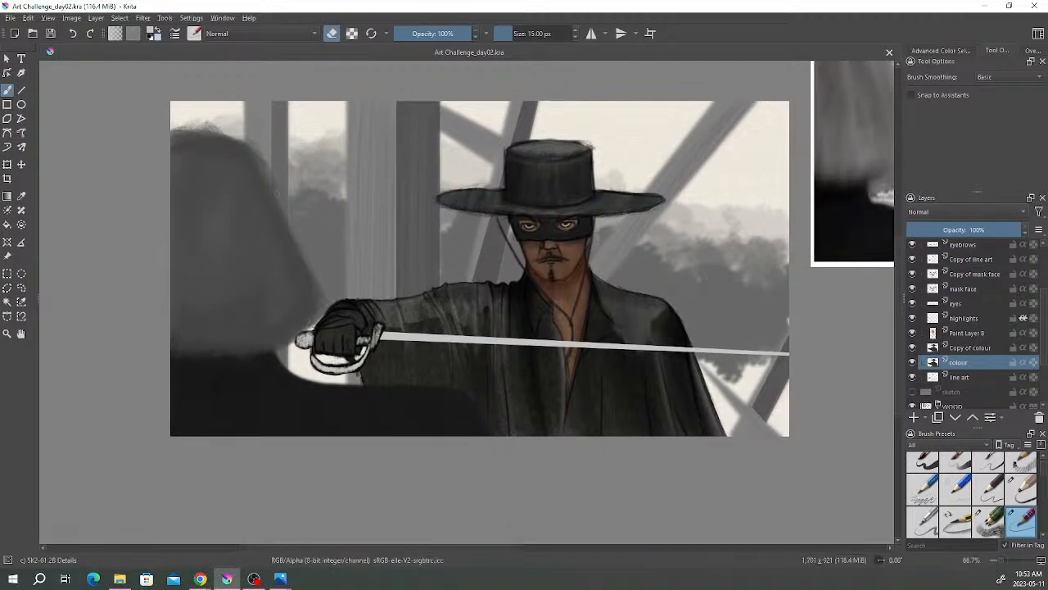
- On Paint Layer 10, turn off erasing, enable inherit alpha and shade along the sword blade in a darker grey
{"action": "scroll", "coordinate": [952, 338], "scroll_direction": "up", "scroll_amount": 3}
{"action": "left_click", "coordinate": [967, 279]}
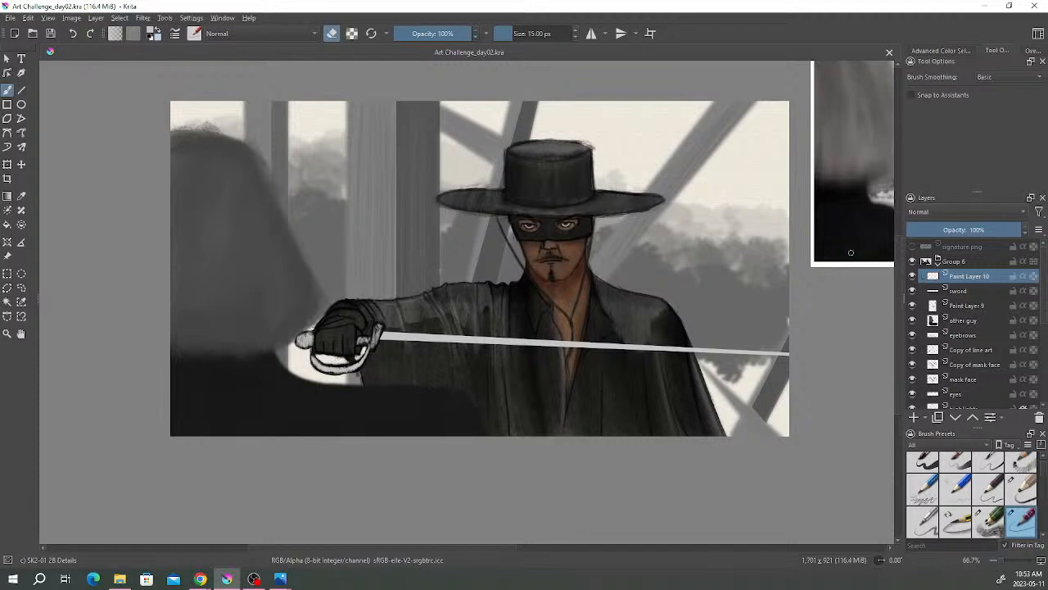
{"action": "left_click_drag", "start_coordinate": [611, 250], "coordinate": [585, 272]}
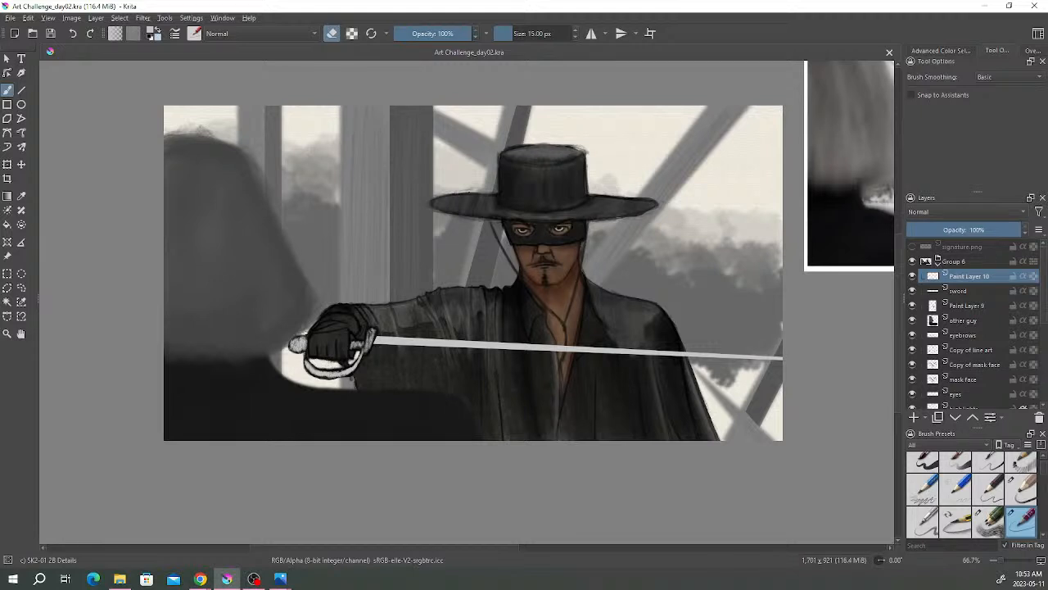
{"action": "mouse_move", "coordinate": [619, 280]}
{"action": "left_mouse_down"}
{"action": "mouse_move", "coordinate": [627, 296]}
{"action": "mouse_move", "coordinate": [632, 281]}
{"action": "left_mouse_up"}
{"action": "scroll", "coordinate": [627, 296], "scroll_direction": "up", "scroll_amount": 3}
{"action": "scroll", "coordinate": [627, 297], "scroll_direction": "down", "scroll_amount": 3}
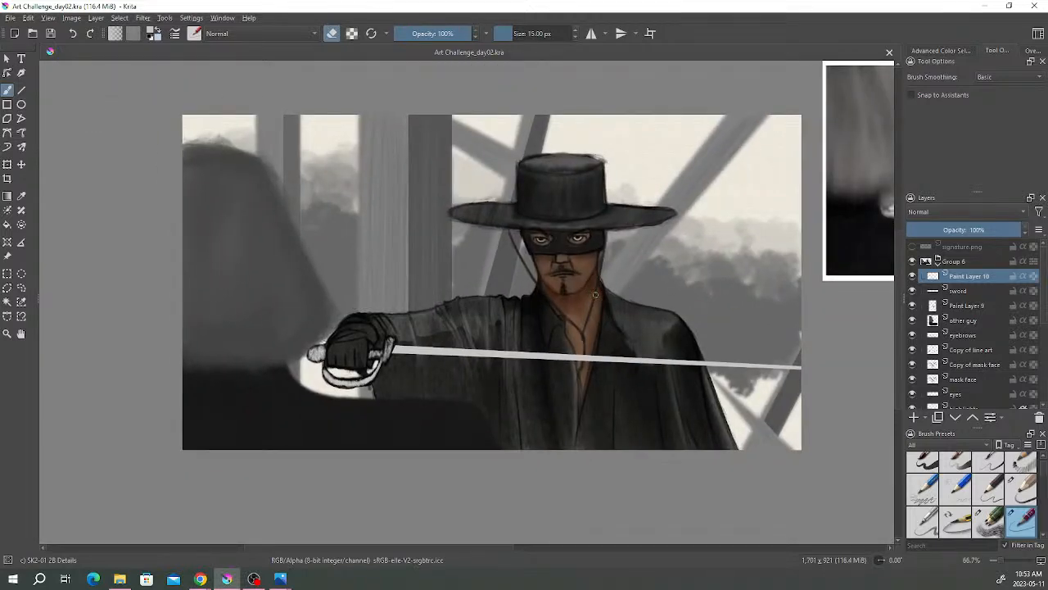
{"action": "left_click", "coordinate": [330, 32]}
{"action": "right_click", "coordinate": [155, 177]}
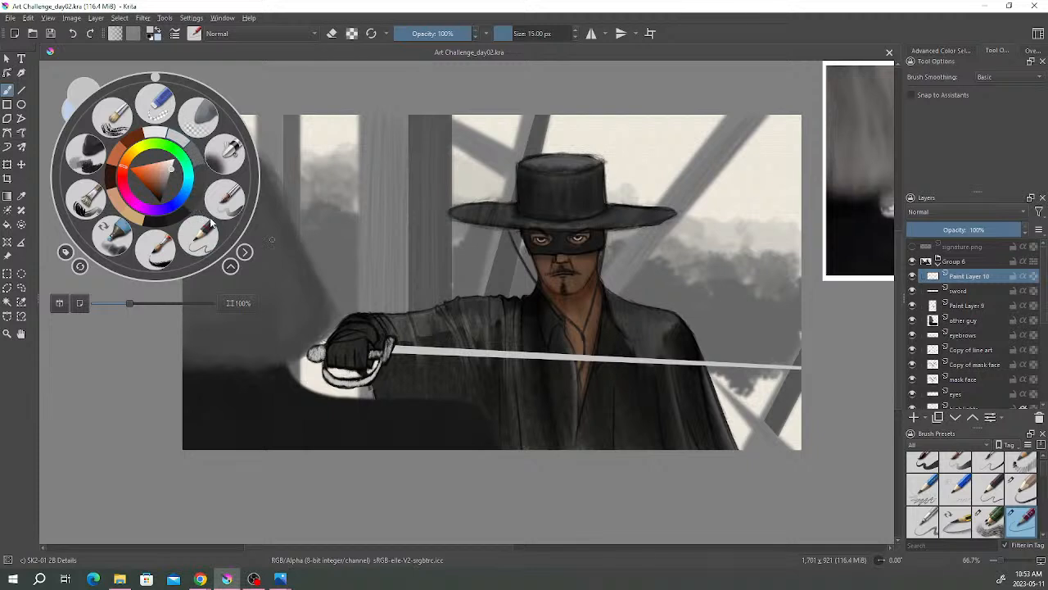
{"action": "right_click", "coordinate": [199, 161]}
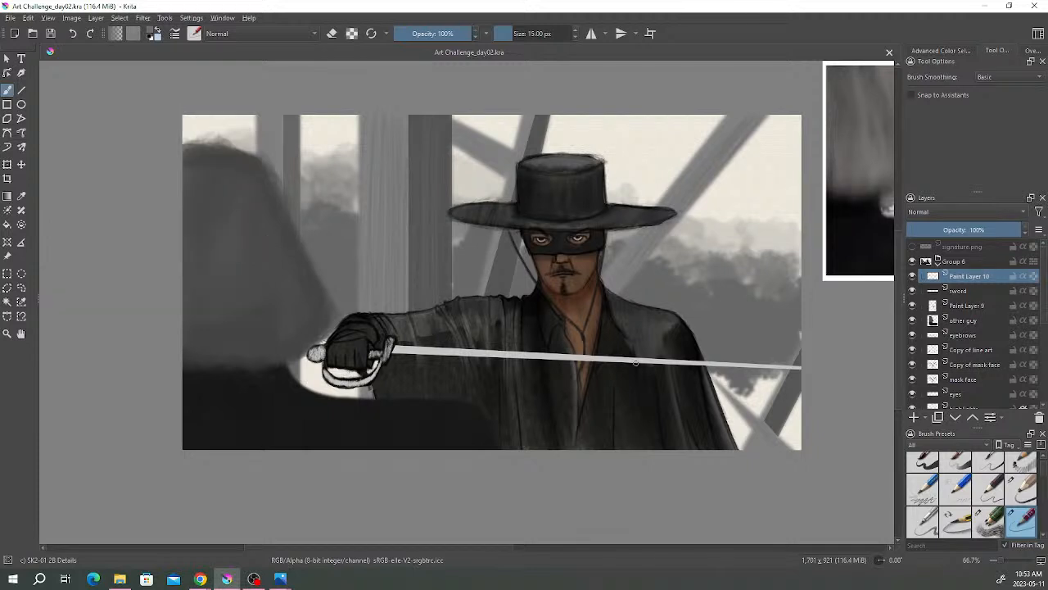
{"action": "left_click", "coordinate": [1022, 276]}
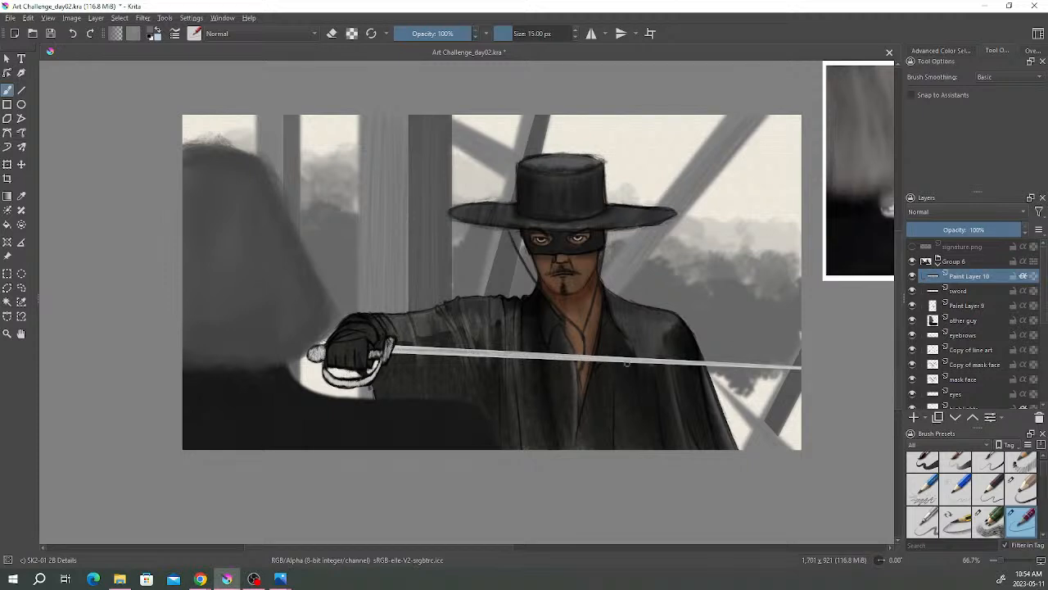
{"action": "left_click_drag", "start_coordinate": [704, 363], "coordinate": [754, 366]}
- Pick a near-white tone and paint a highlight along the sword blade
{"action": "right_click", "coordinate": [700, 277]}
{"action": "left_click", "coordinate": [719, 265]}
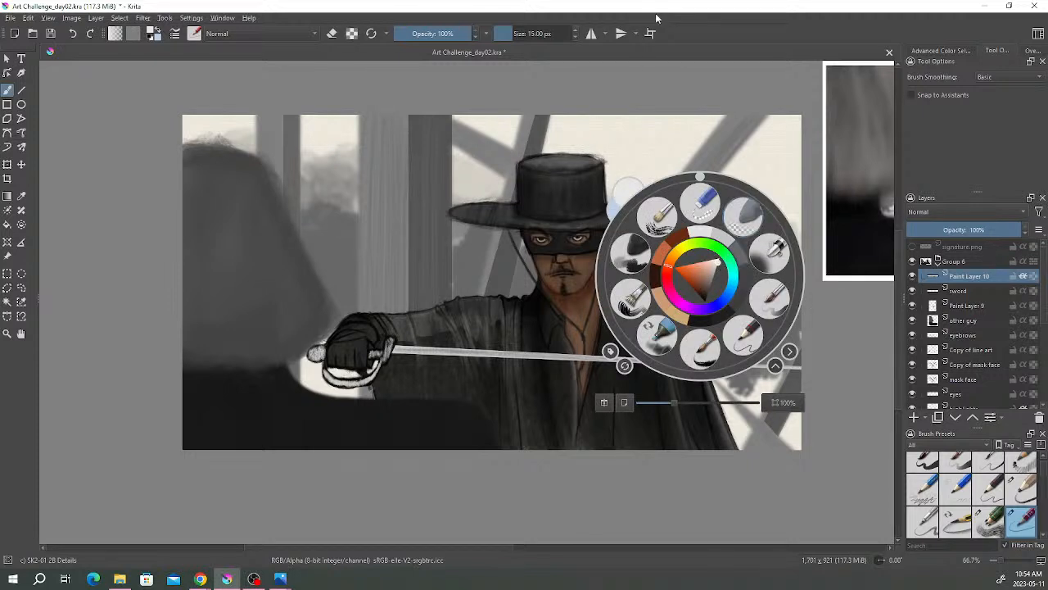
{"action": "right_click", "coordinate": [473, 380]}
{"action": "left_click", "coordinate": [600, 357]}
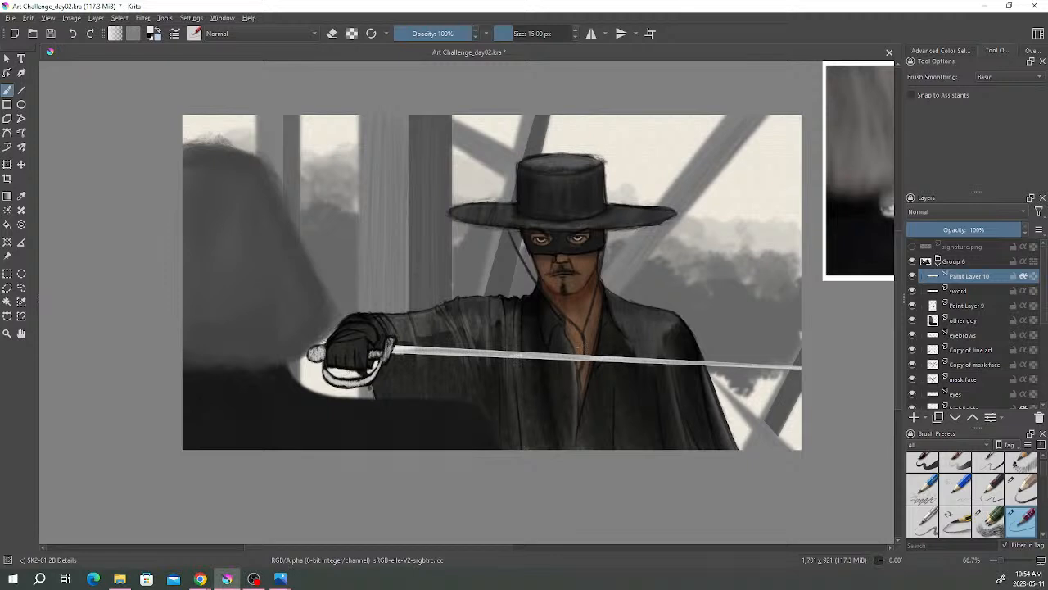
- Switch to a darker grey and back to a light tone to refine the blade's shading and highlight near the hilt
{"action": "right_click", "coordinate": [589, 321]}
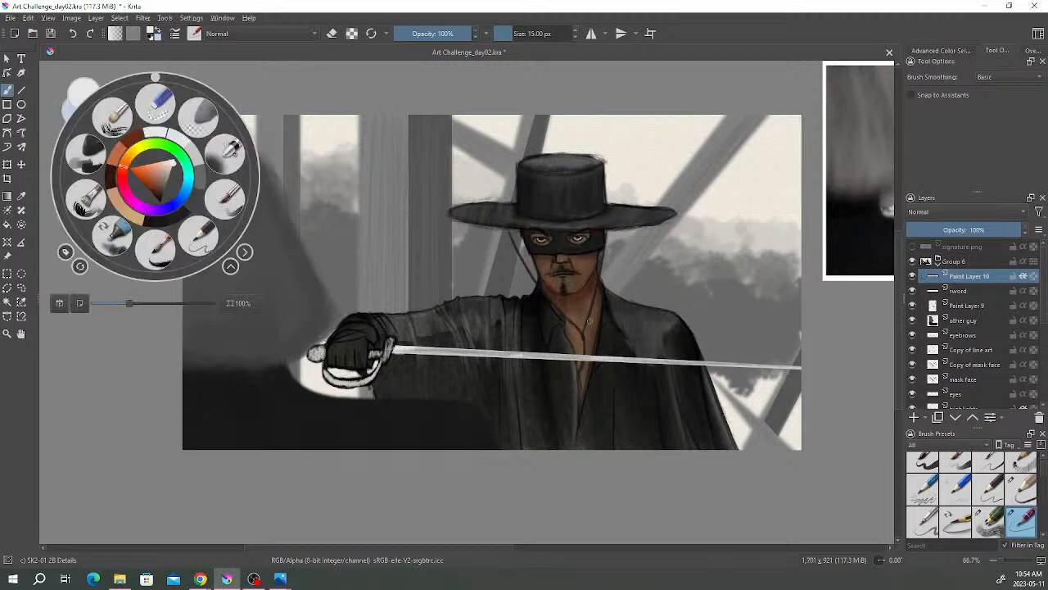
{"action": "left_click", "coordinate": [195, 203]}
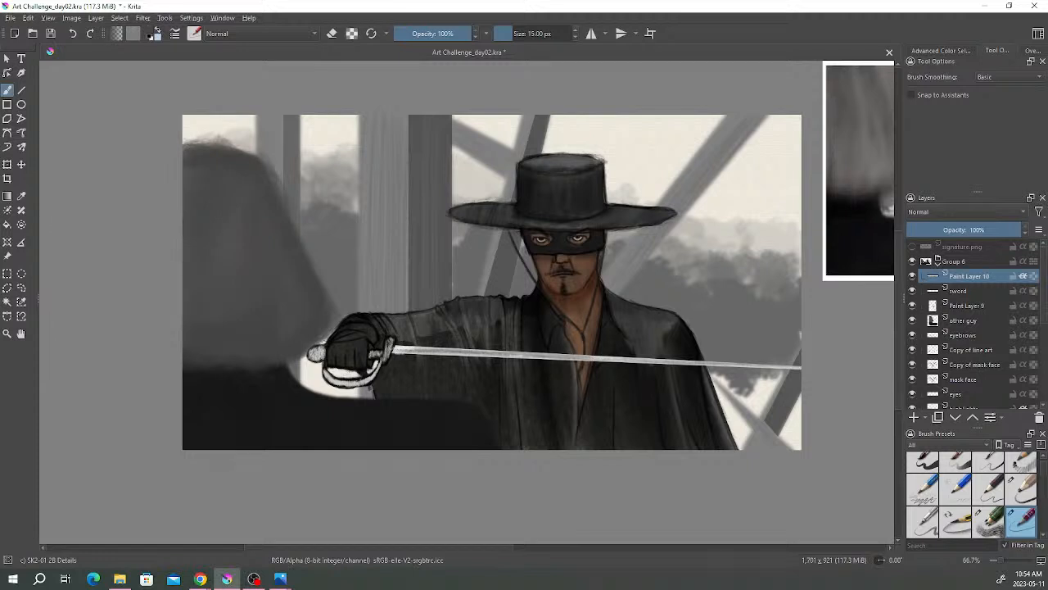
{"action": "right_click", "coordinate": [451, 320]}
{"action": "left_click", "coordinate": [477, 279]}
{"action": "mouse_move", "coordinate": [412, 350]}
{"action": "left_mouse_down"}
{"action": "mouse_move", "coordinate": [483, 351]}
{"action": "mouse_move", "coordinate": [452, 351]}
{"action": "left_mouse_up"}
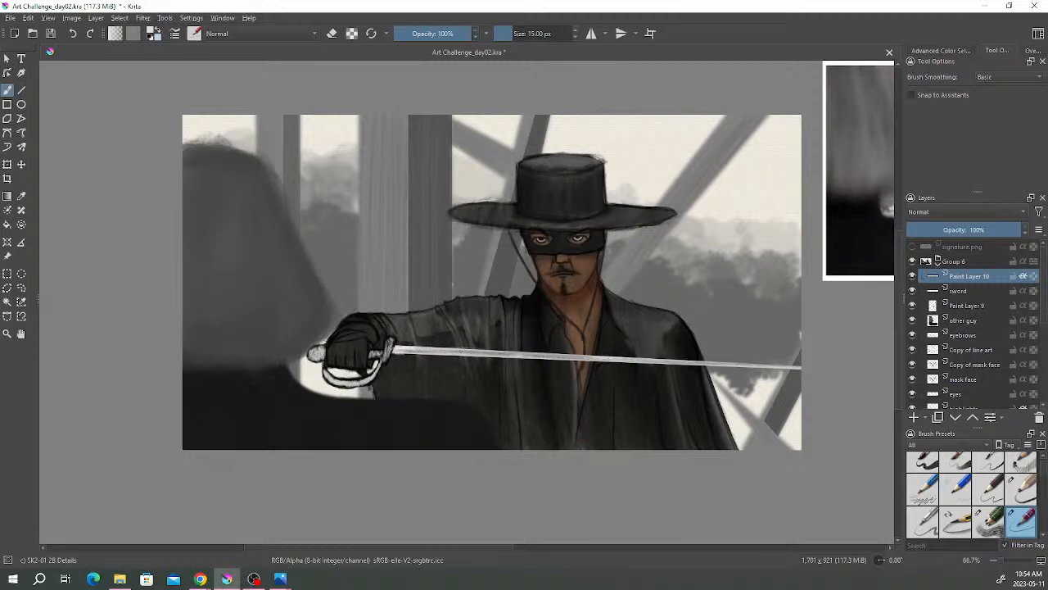
- Refine the sword blade with a brush size of 4.17 px, alternating between erasing and painting, and leave eraser mode off
{"action": "key", "text": "e"}
{"action": "key", "text": "e"}
{"action": "left_click", "coordinate": [506, 34]}
{"action": "key", "text": "e"}
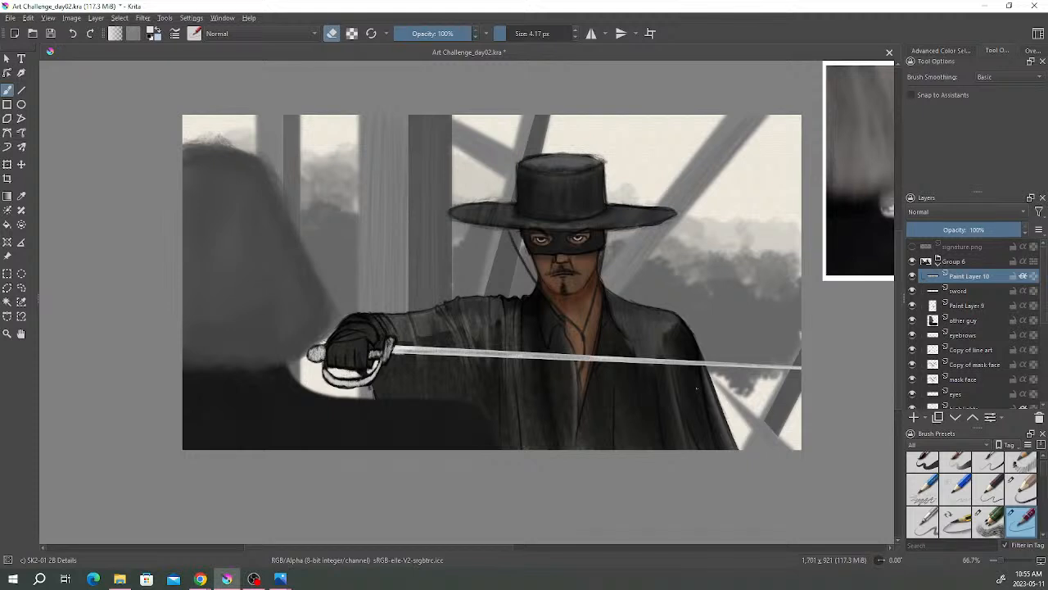
{"action": "left_click", "coordinate": [331, 33]}
{"action": "left_click", "coordinate": [194, 34]}
{"action": "mouse_move", "coordinate": [285, 123]}
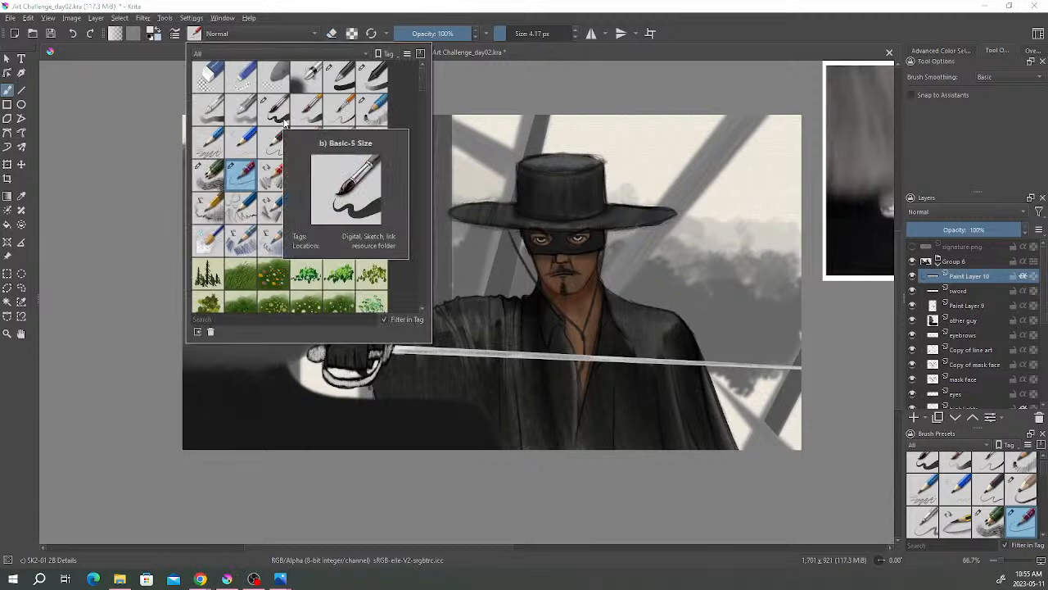
{"action": "mouse_move", "coordinate": [422, 77]}
{"action": "left_mouse_down"}
{"action": "mouse_move", "coordinate": [423, 97]}
{"action": "mouse_move", "coordinate": [429, 71]}
{"action": "left_mouse_up"}
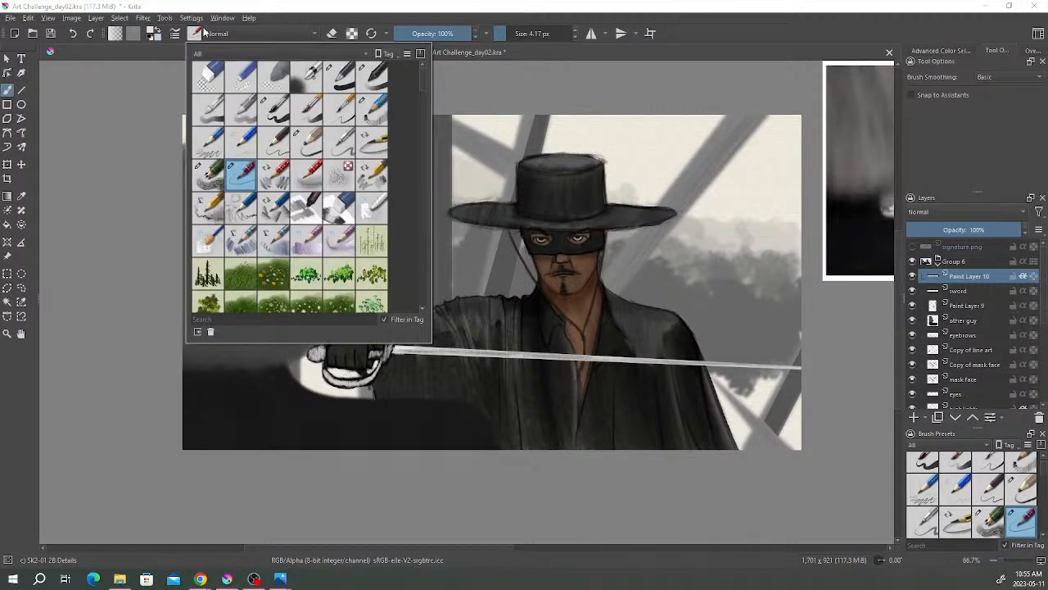
{"action": "left_click", "coordinate": [180, 5]}
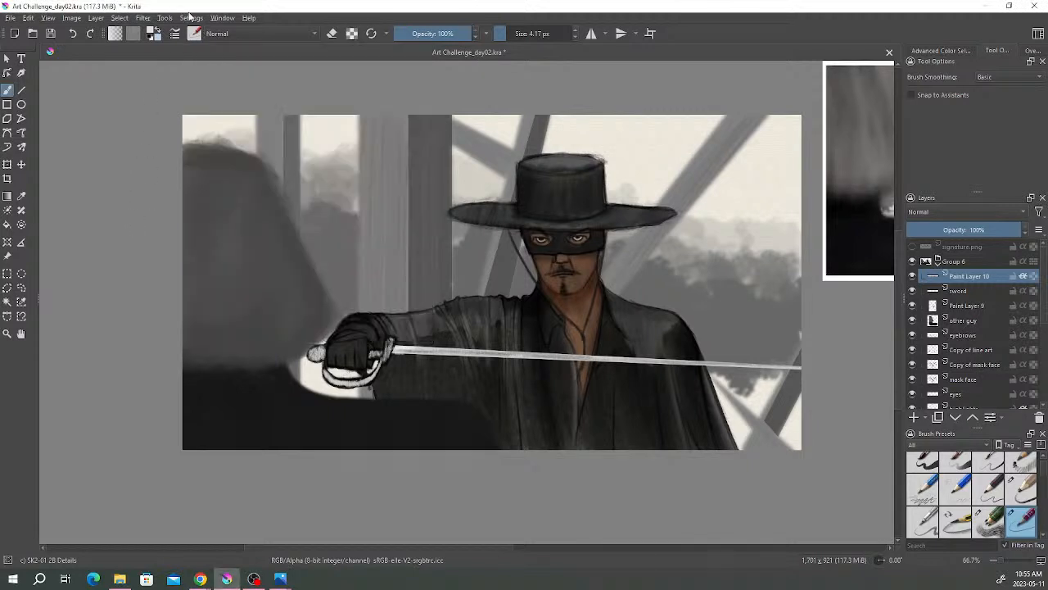
{"action": "scroll", "coordinate": [470, 185], "scroll_direction": "down", "scroll_amount": 1}
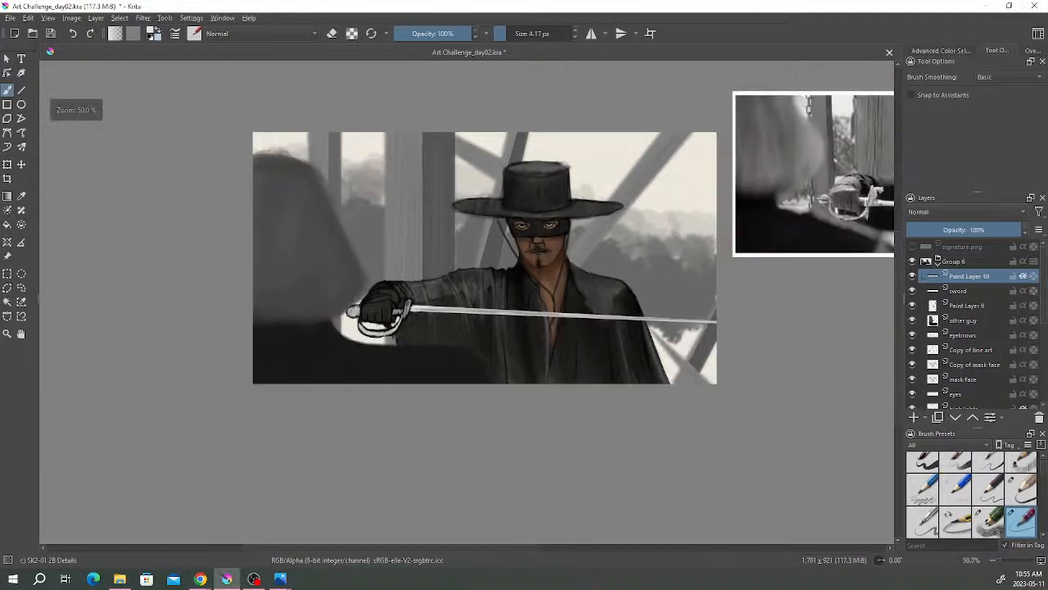
{"action": "left_click_drag", "start_coordinate": [617, 252], "coordinate": [664, 266]}
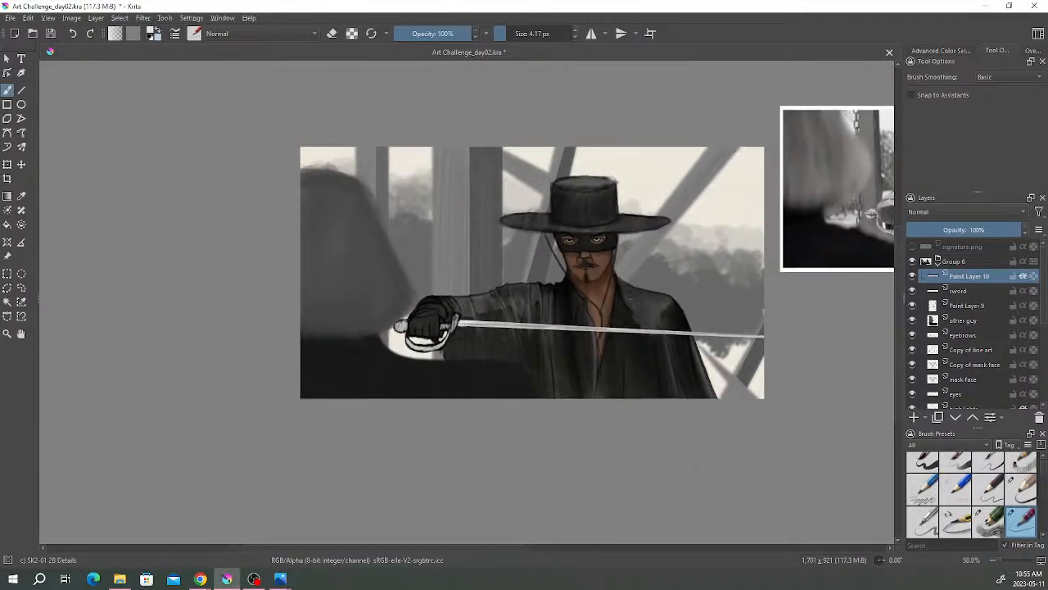
{"action": "mouse_move", "coordinate": [606, 283]}
{"action": "left_mouse_down"}
{"action": "mouse_move", "coordinate": [596, 303]}
{"action": "mouse_move", "coordinate": [591, 275]}
{"action": "left_mouse_up"}
{"action": "scroll", "coordinate": [594, 291], "scroll_direction": "up", "scroll_amount": 1}
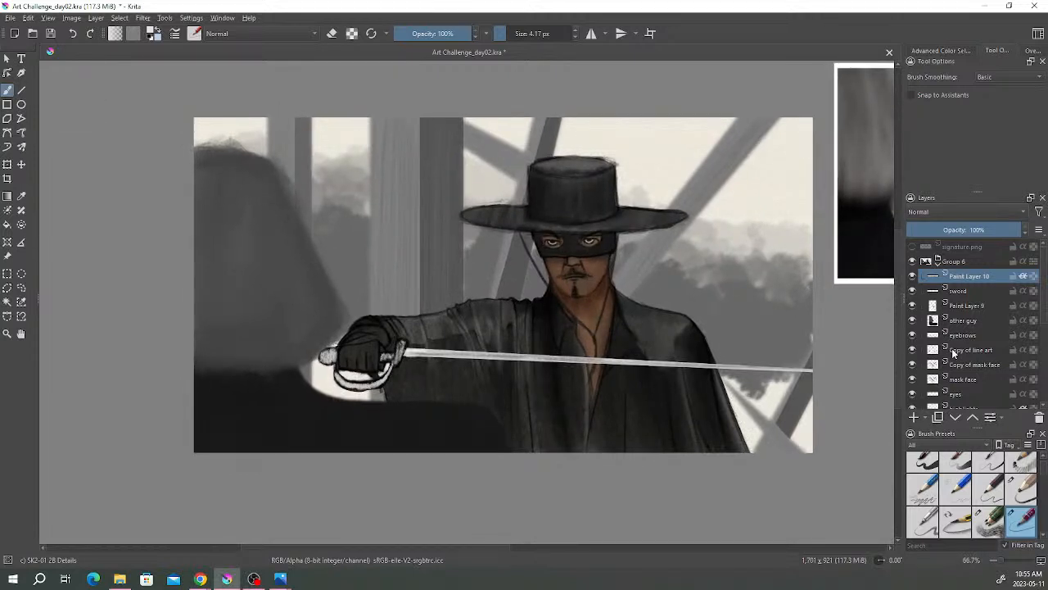
- Select the "BG" layer, check its content by toggling its visibility, and choose the "D Evergreen - Color" brush preset
{"action": "scroll", "coordinate": [952, 352], "scroll_direction": "down", "scroll_amount": 4}
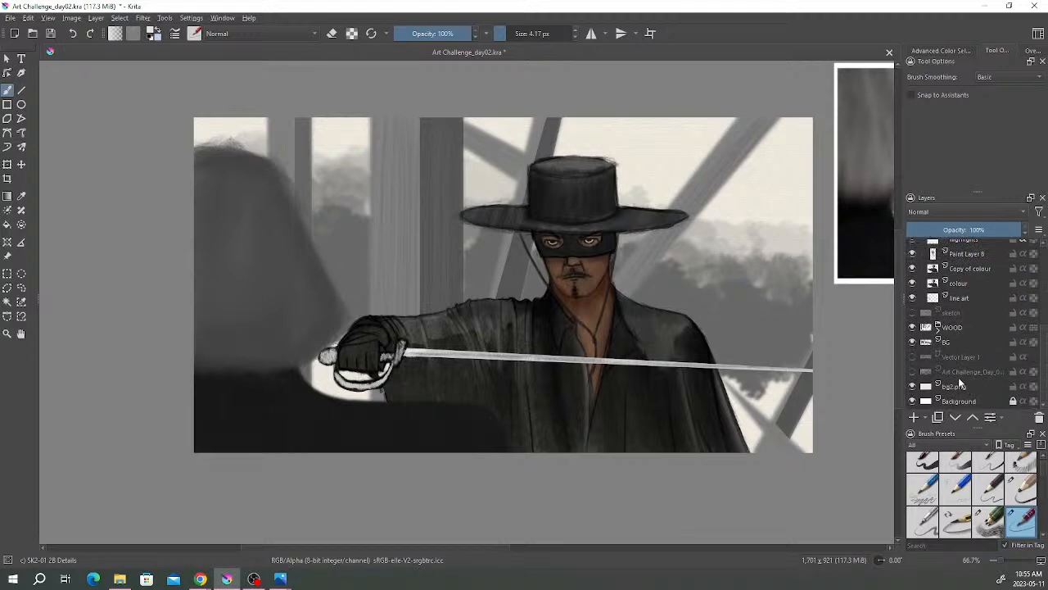
{"action": "left_click", "coordinate": [954, 343]}
{"action": "left_click", "coordinate": [914, 343]}
{"action": "left_click", "coordinate": [914, 342]}
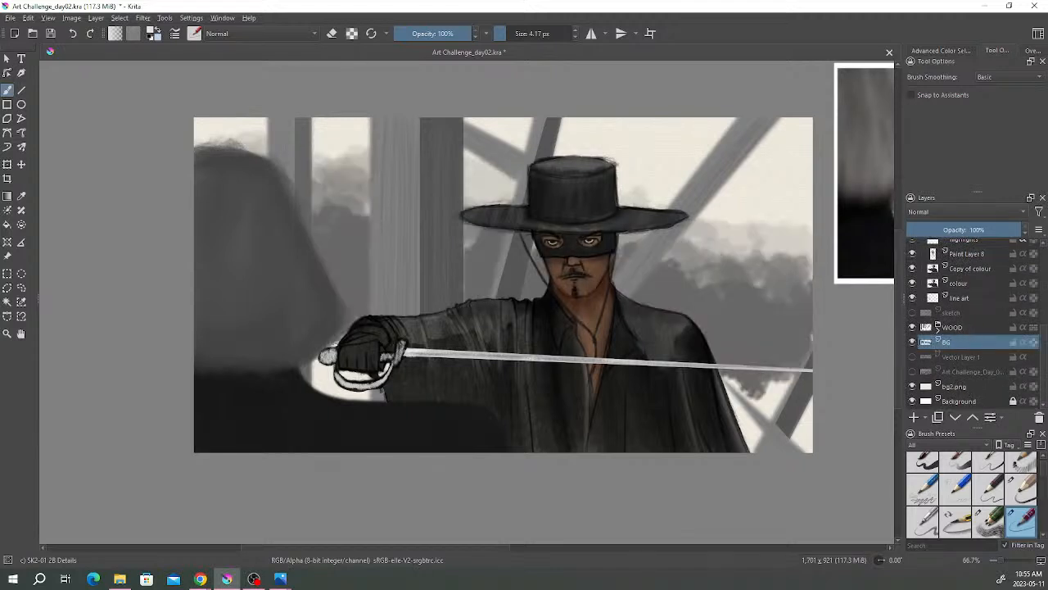
{"action": "left_click", "coordinate": [197, 36]}
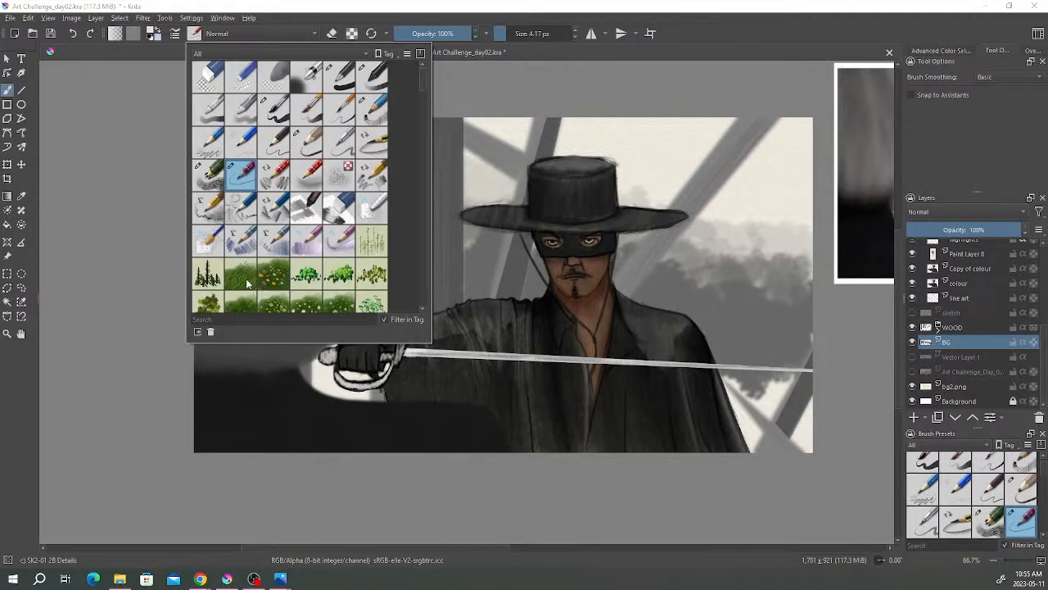
{"action": "scroll", "coordinate": [256, 285], "scroll_direction": "down", "scroll_amount": 3}
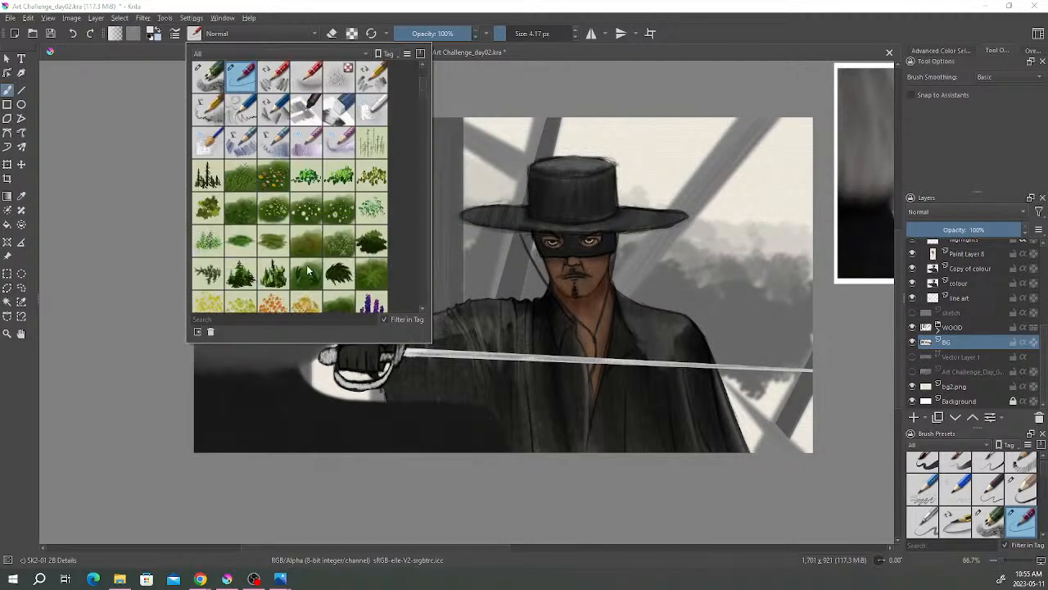
{"action": "left_click", "coordinate": [372, 244]}
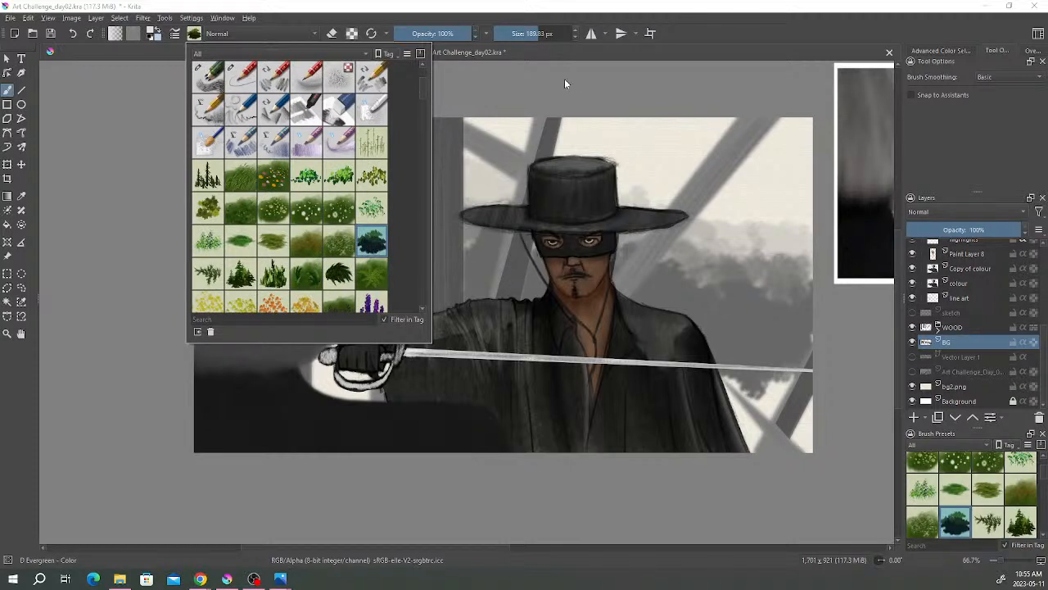
{"action": "left_click", "coordinate": [673, 85]}
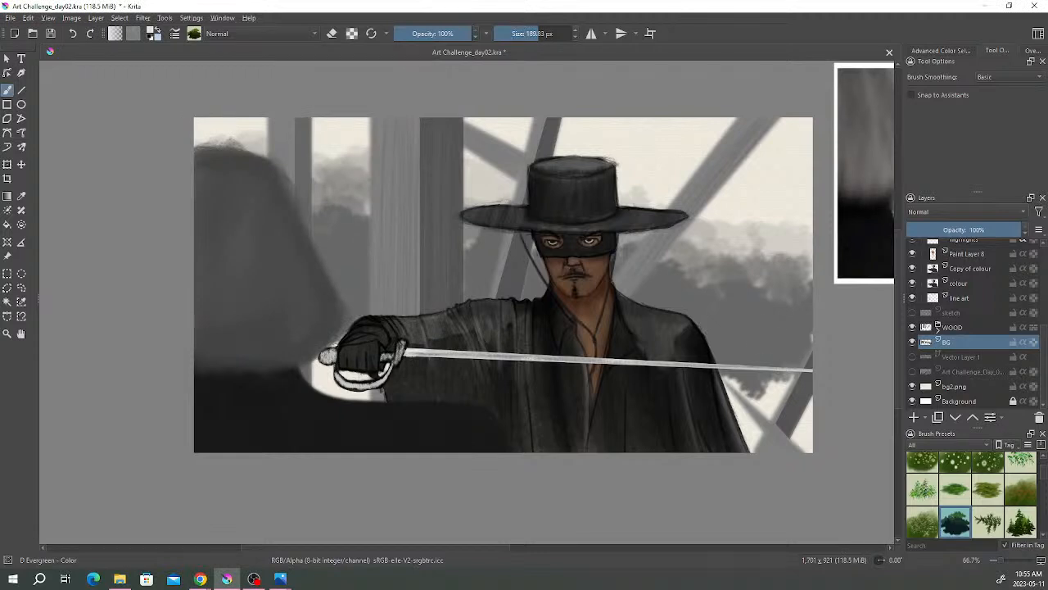
- Pick a dark grey and paint background foliage at the canvas's lower right and around the gloved hand, with a 331.82 px brush at 62% opacity
{"action": "right_click", "coordinate": [719, 273]}
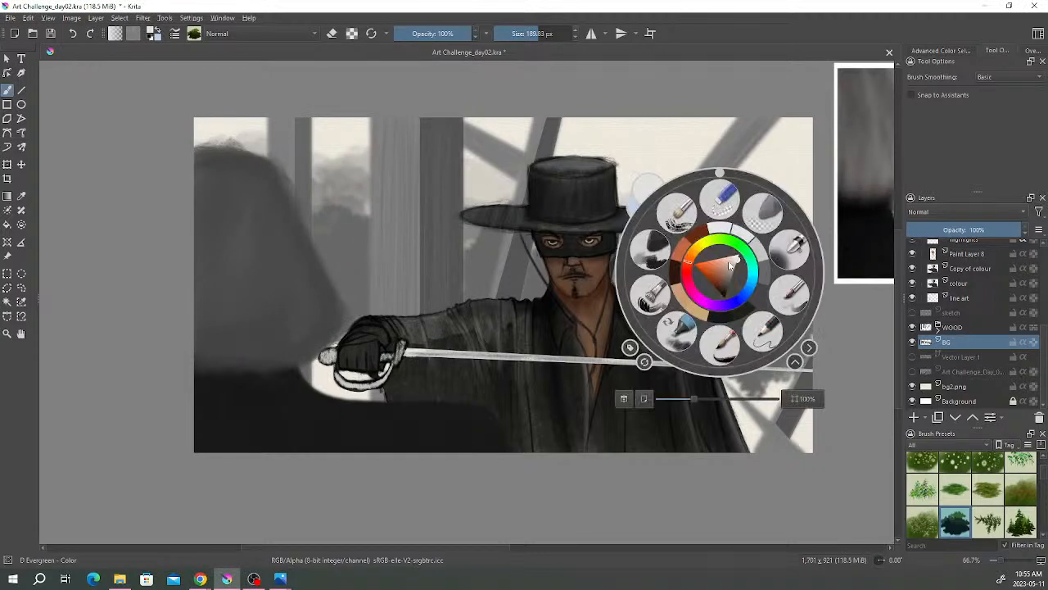
{"action": "left_click", "coordinate": [756, 301]}
{"action": "left_click_drag", "start_coordinate": [535, 35], "coordinate": [547, 35]}
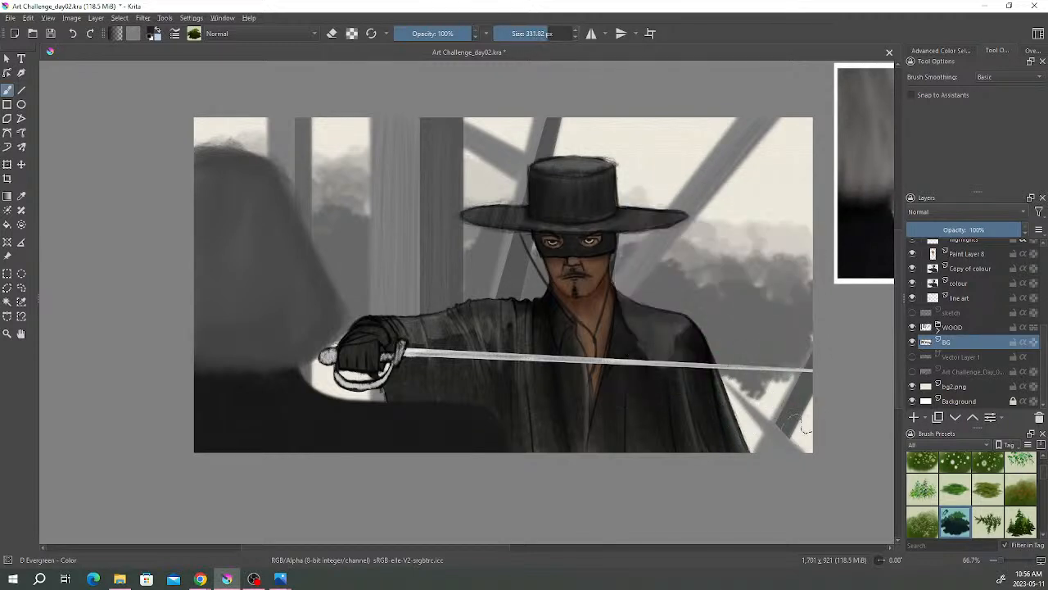
{"action": "left_click_drag", "start_coordinate": [817, 423], "coordinate": [820, 432]}
{"action": "key", "text": "ctrl+z"}
{"action": "left_click_drag", "start_coordinate": [453, 37], "coordinate": [442, 37]}
{"action": "mouse_move", "coordinate": [800, 414]}
{"action": "left_mouse_down"}
{"action": "mouse_move", "coordinate": [753, 392]}
{"action": "mouse_move", "coordinate": [737, 417]}
{"action": "mouse_move", "coordinate": [722, 391]}
{"action": "mouse_move", "coordinate": [755, 426]}
{"action": "mouse_move", "coordinate": [750, 441]}
{"action": "mouse_move", "coordinate": [770, 408]}
{"action": "mouse_move", "coordinate": [802, 433]}
{"action": "left_mouse_up"}
{"action": "mouse_move", "coordinate": [353, 422]}
{"action": "left_mouse_down"}
{"action": "mouse_move", "coordinate": [360, 385]}
{"action": "mouse_move", "coordinate": [331, 381]}
{"action": "mouse_move", "coordinate": [322, 341]}
{"action": "mouse_move", "coordinate": [412, 421]}
{"action": "mouse_move", "coordinate": [365, 358]}
{"action": "mouse_move", "coordinate": [321, 368]}
{"action": "mouse_move", "coordinate": [321, 384]}
{"action": "left_mouse_up"}
{"action": "mouse_move", "coordinate": [398, 406]}
{"action": "left_mouse_down"}
{"action": "mouse_move", "coordinate": [365, 364]}
{"action": "mouse_move", "coordinate": [377, 401]}
{"action": "left_mouse_up"}
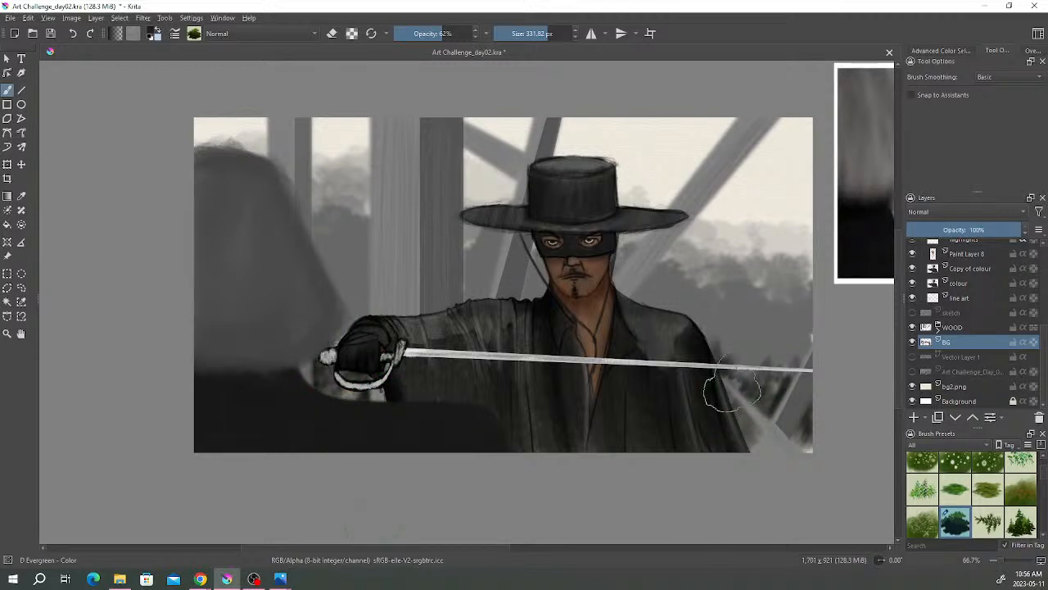
- Lower the brush opacity to 34% and build up softer foliage around the glove and beside the cape at the lower right
{"action": "left_click", "coordinate": [421, 33]}
{"action": "left_click_drag", "start_coordinate": [761, 381], "coordinate": [762, 387]}
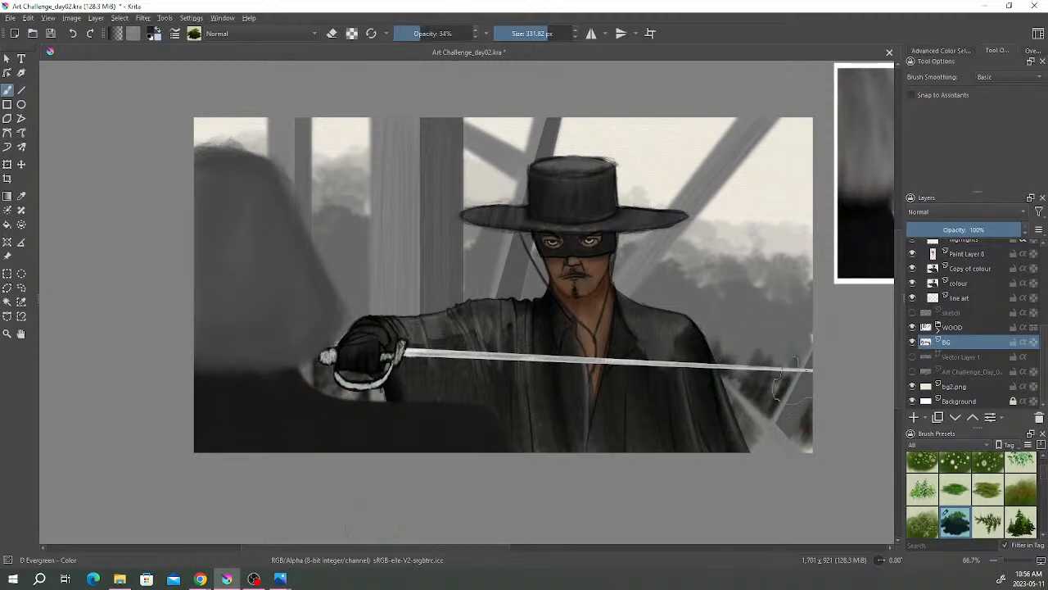
{"action": "left_click_drag", "start_coordinate": [351, 325], "coordinate": [363, 315]}
{"action": "mouse_move", "coordinate": [455, 318]}
{"action": "left_mouse_down"}
{"action": "mouse_move", "coordinate": [492, 325]}
{"action": "mouse_move", "coordinate": [479, 306]}
{"action": "mouse_move", "coordinate": [499, 295]}
{"action": "mouse_move", "coordinate": [532, 318]}
{"action": "left_mouse_up"}
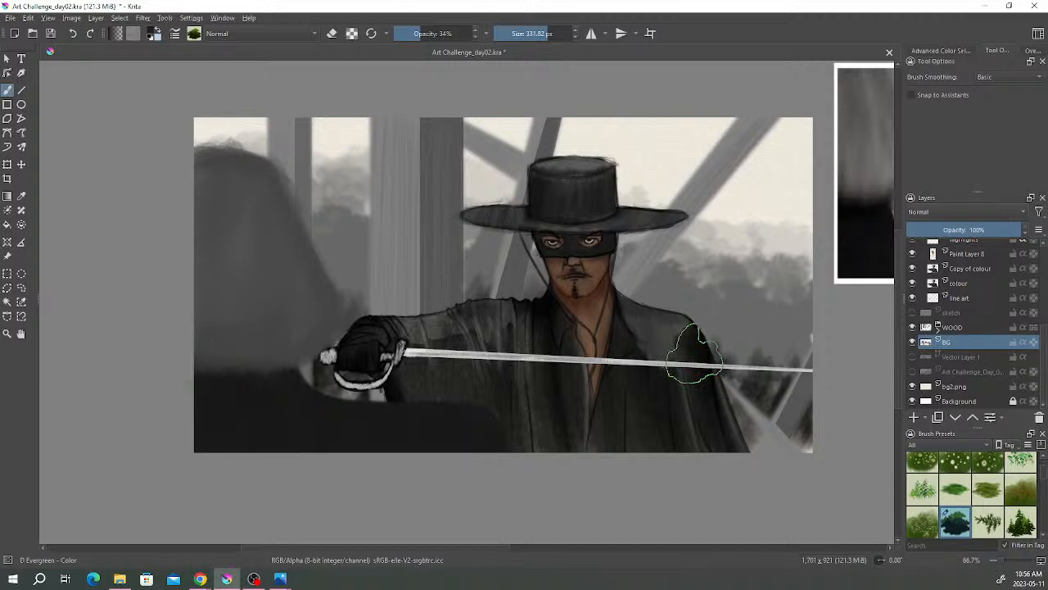
{"action": "mouse_move", "coordinate": [762, 382]}
{"action": "left_mouse_down"}
{"action": "mouse_move", "coordinate": [788, 399]}
{"action": "mouse_move", "coordinate": [805, 440]}
{"action": "left_mouse_up"}
{"action": "left_click_drag", "start_coordinate": [818, 375], "coordinate": [824, 357]}
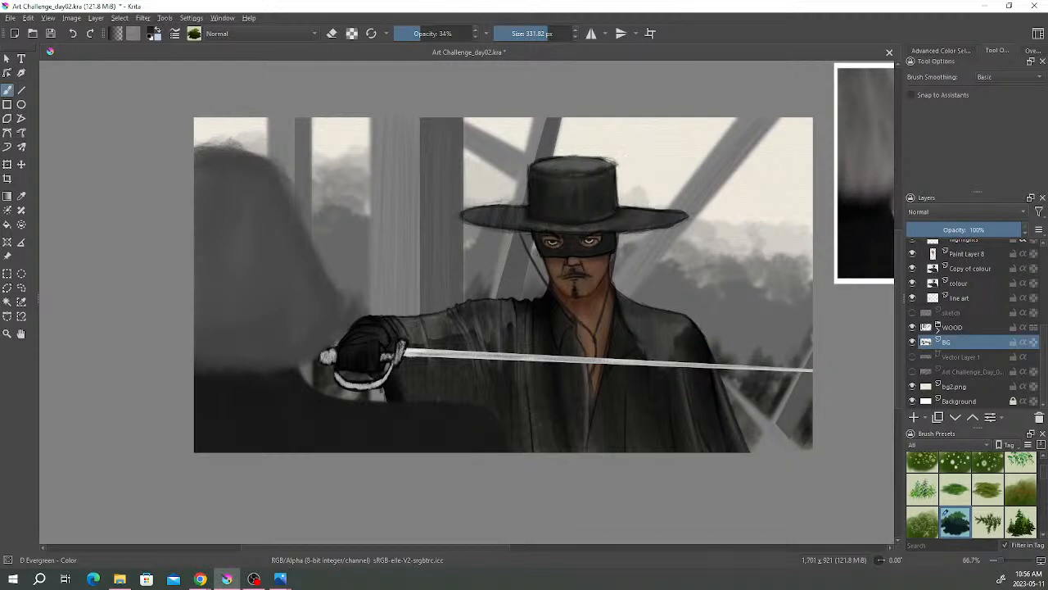
- Pick a lighter grey and blend the foliage behind the cape at the lower right, raising the brush opacity to 74%
{"action": "right_click", "coordinate": [654, 180]}
{"action": "left_click", "coordinate": [785, 416]}
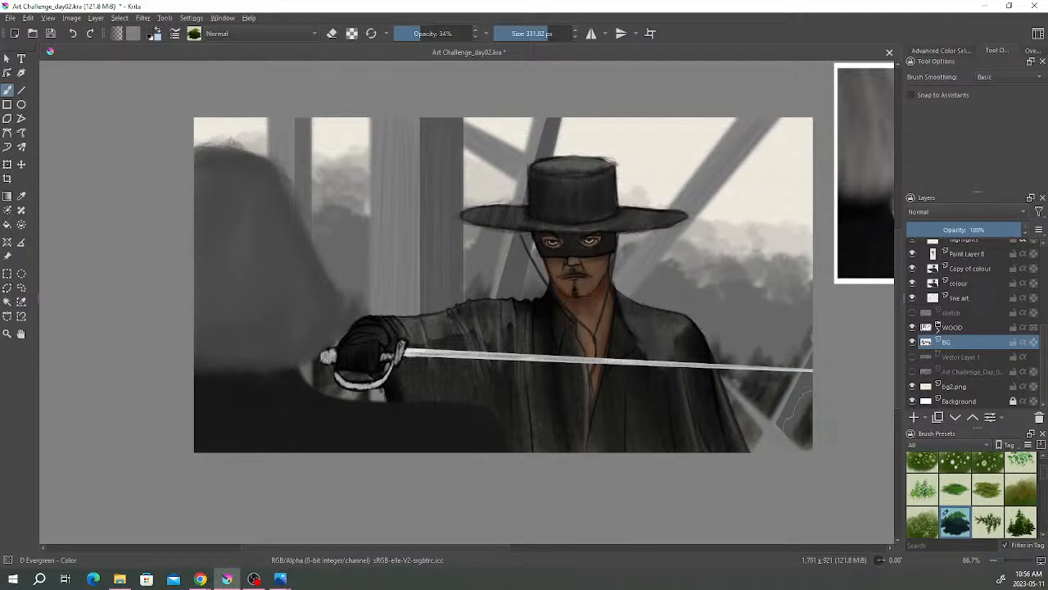
{"action": "key", "text": "o"}
{"action": "key", "text": "o"}
{"action": "key", "text": "o"}
{"action": "key", "text": "o"}
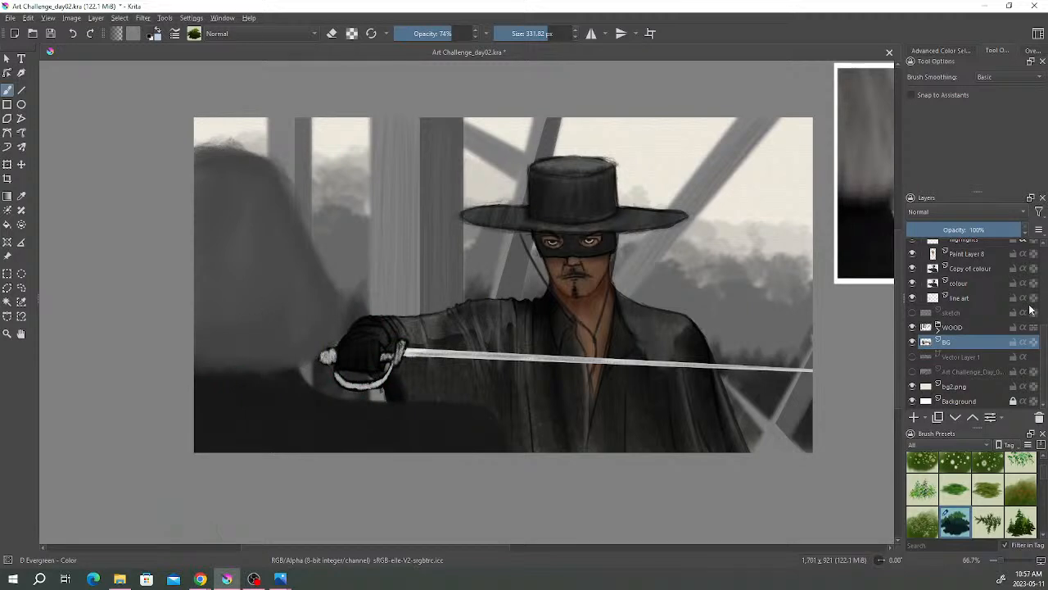
- Save the file and add a new paint layer directly above the "other guy" layer
{"action": "scroll", "coordinate": [958, 327], "scroll_direction": "up", "scroll_amount": 4}
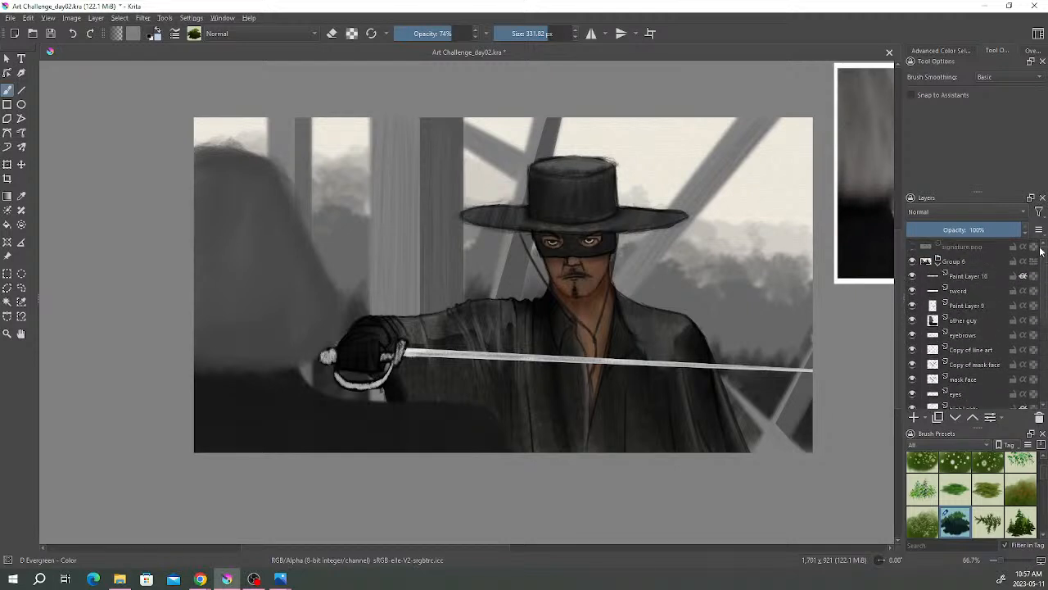
{"action": "mouse_move", "coordinate": [917, 299]}
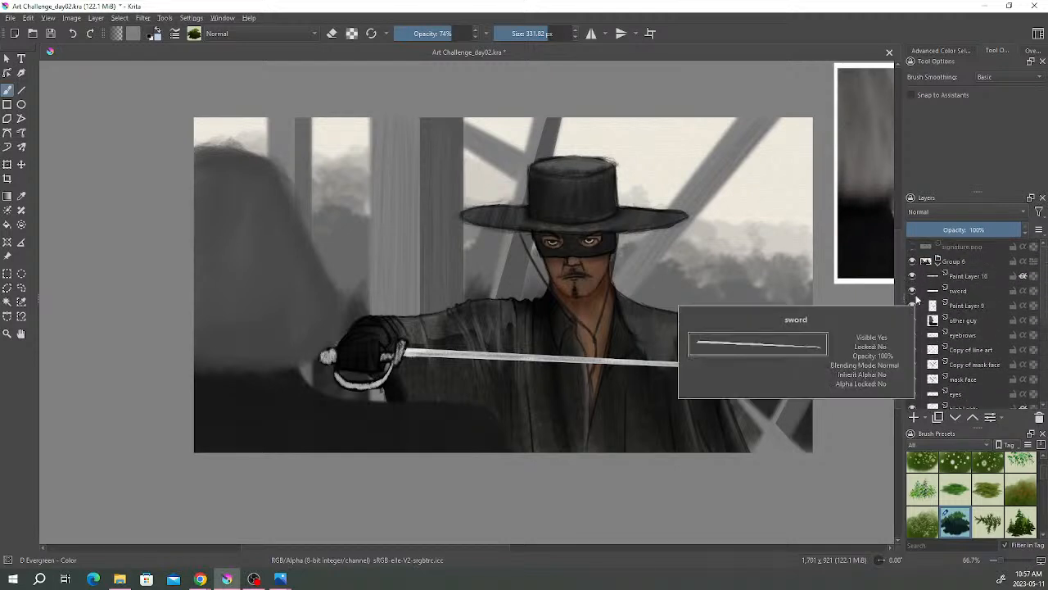
{"action": "left_click", "coordinate": [50, 32]}
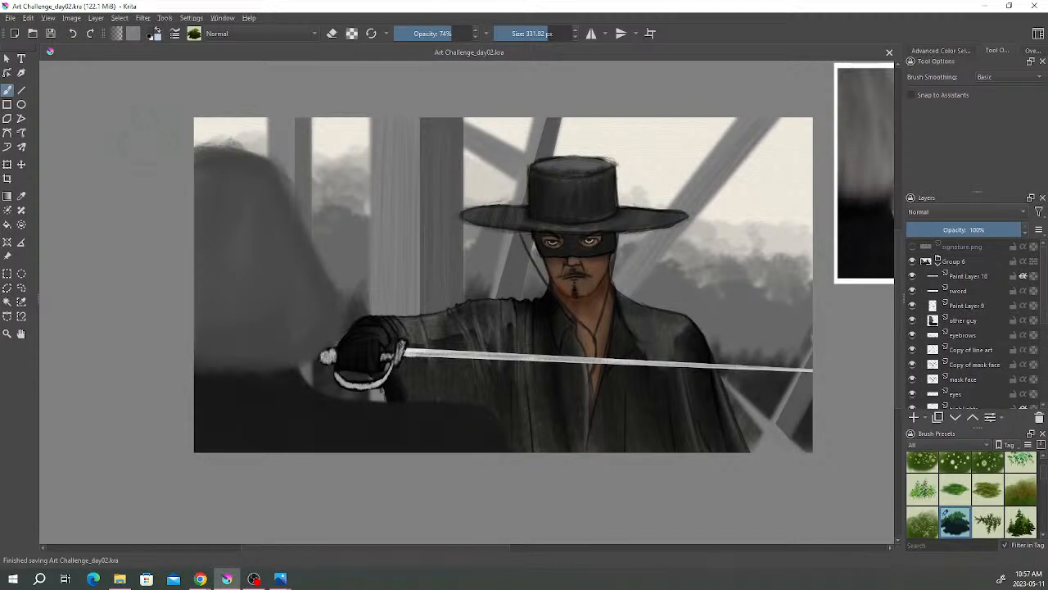
{"action": "left_click", "coordinate": [963, 323]}
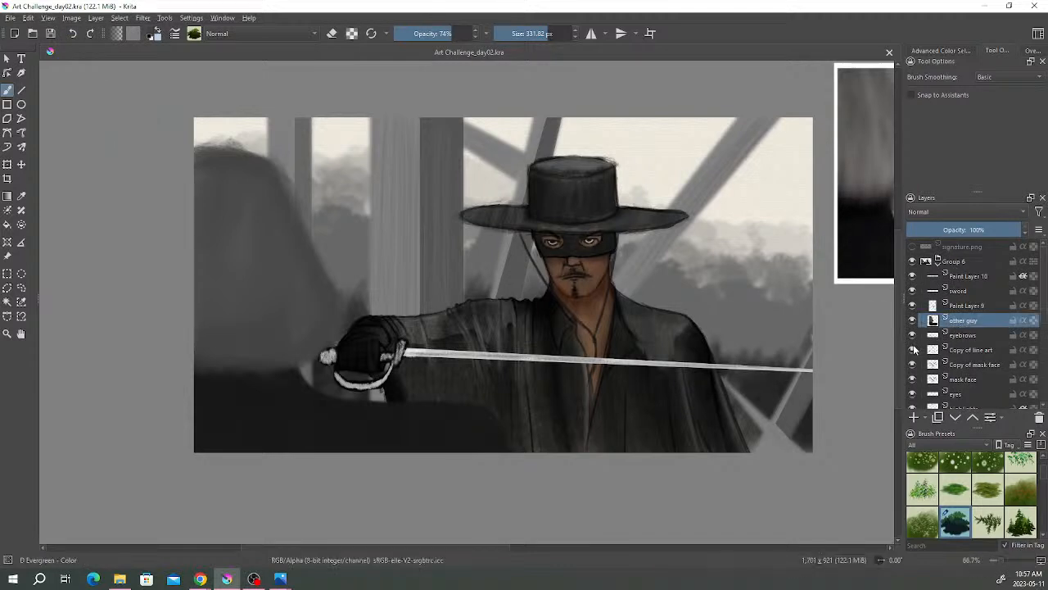
{"action": "mouse_move", "coordinate": [914, 350]}
{"action": "left_click", "coordinate": [913, 415]}
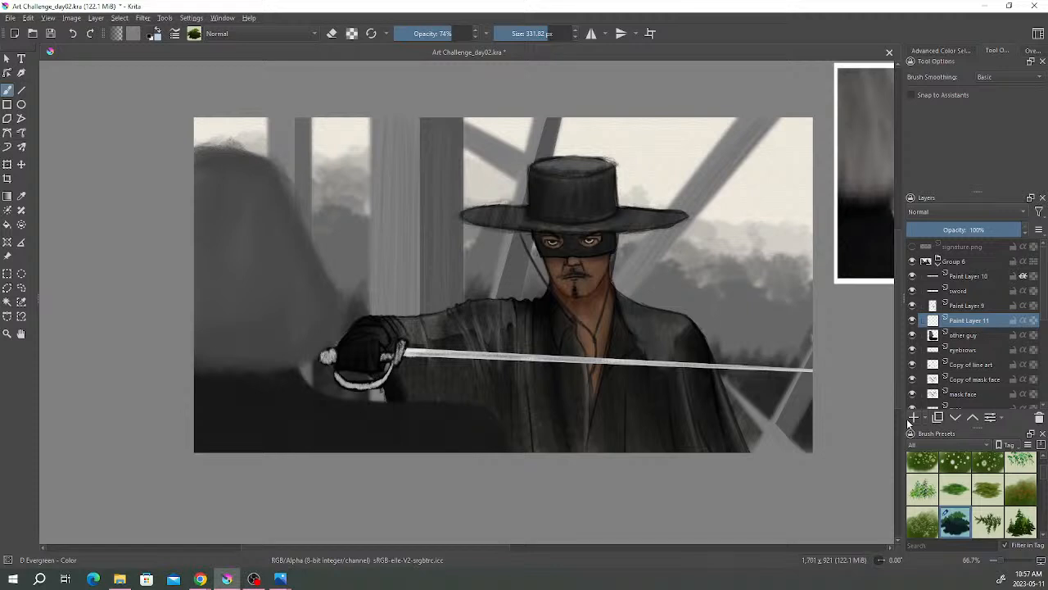
- Switch to the "b) Basic-1" brush preset for painting on Paint Layer 11
{"action": "left_click", "coordinate": [194, 34]}
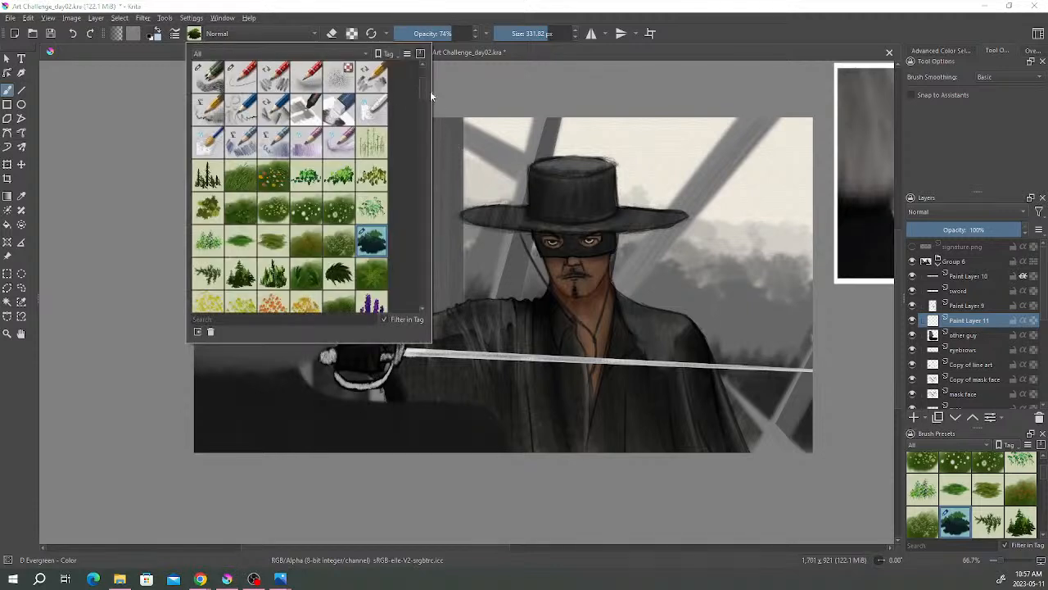
{"action": "scroll", "coordinate": [423, 82], "scroll_direction": "up", "scroll_amount": 3}
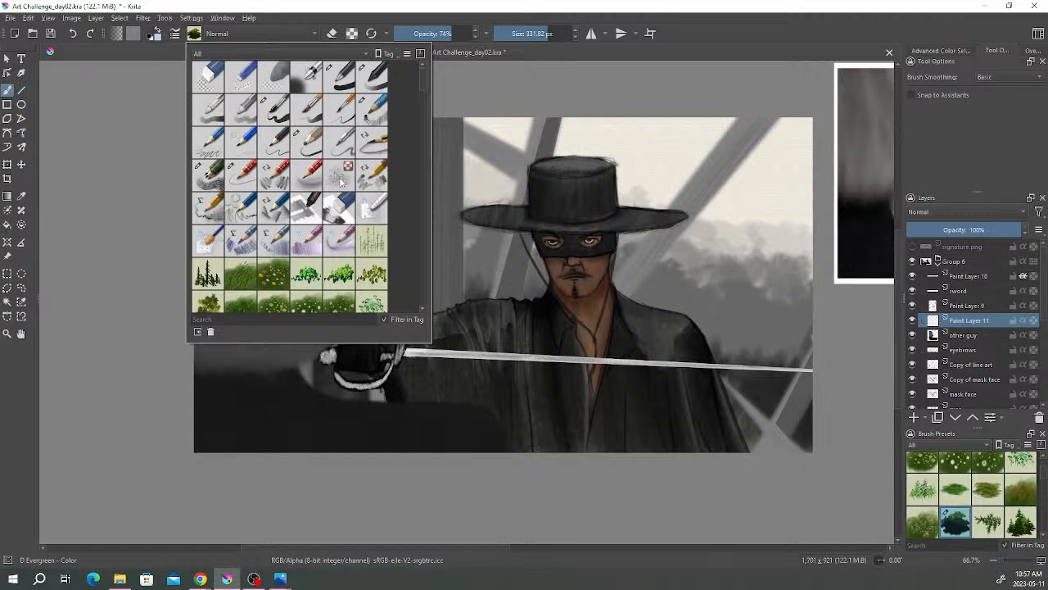
{"action": "left_click", "coordinate": [347, 79]}
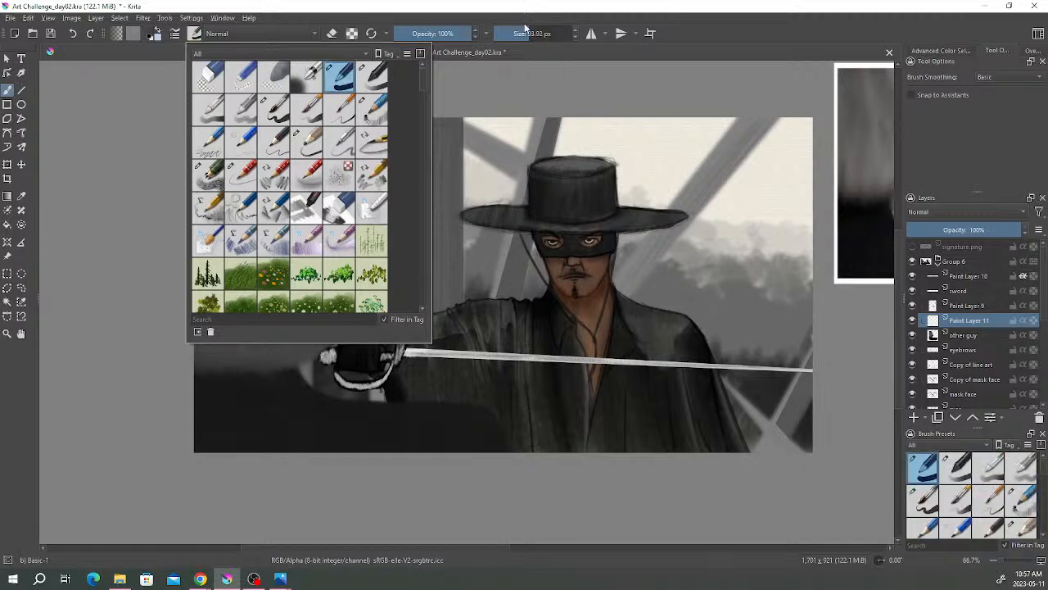
{"action": "left_click", "coordinate": [545, 58]}
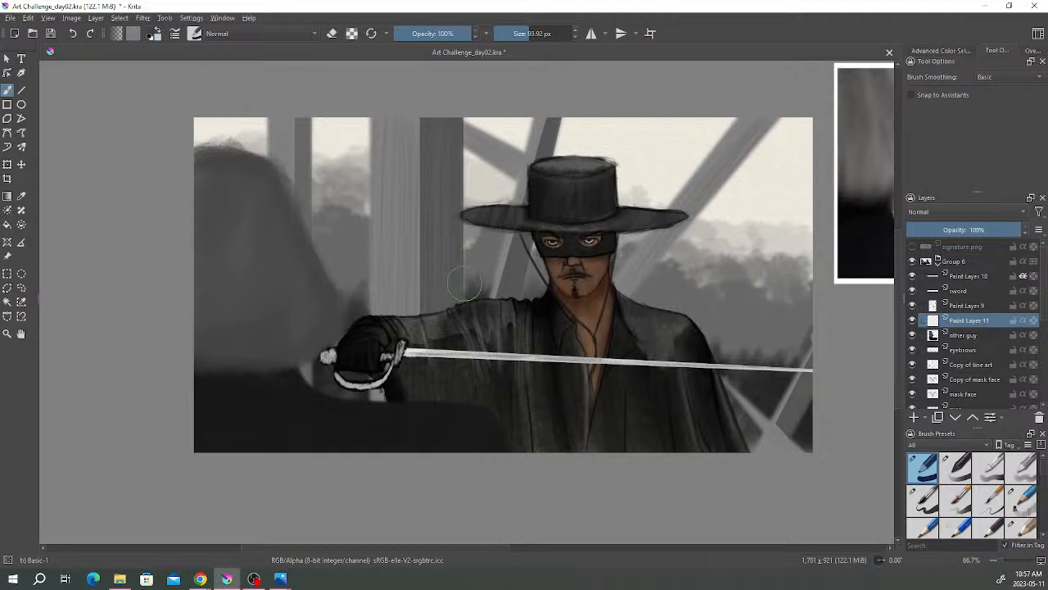
- Pick a dark brown and block in the foreground man's whole hair shape on Paint Layer 11
{"action": "right_click", "coordinate": [528, 288]}
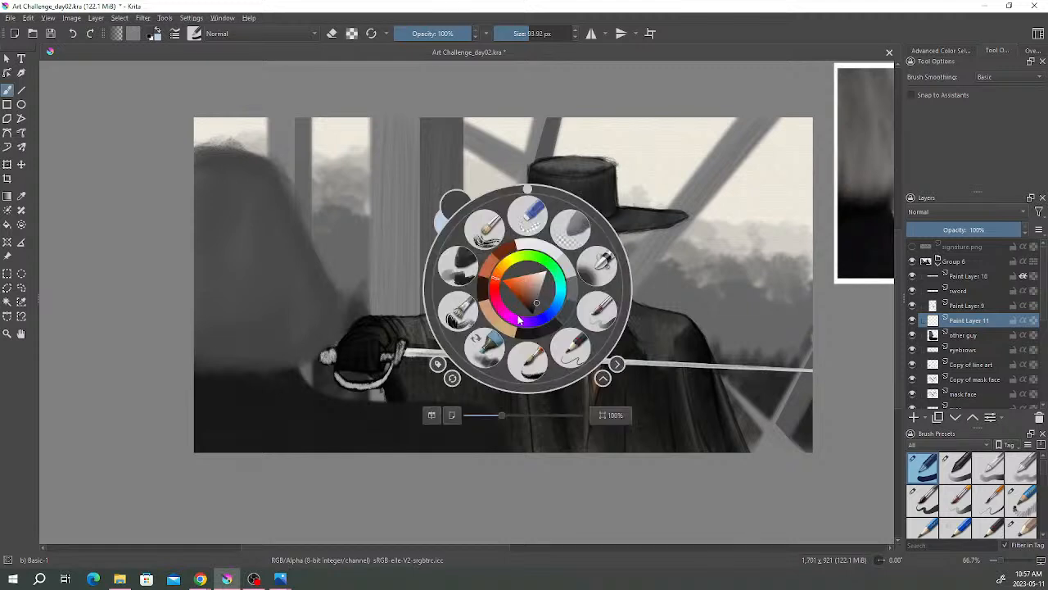
{"action": "left_click", "coordinate": [513, 270]}
{"action": "left_click_drag", "start_coordinate": [505, 272], "coordinate": [499, 274]}
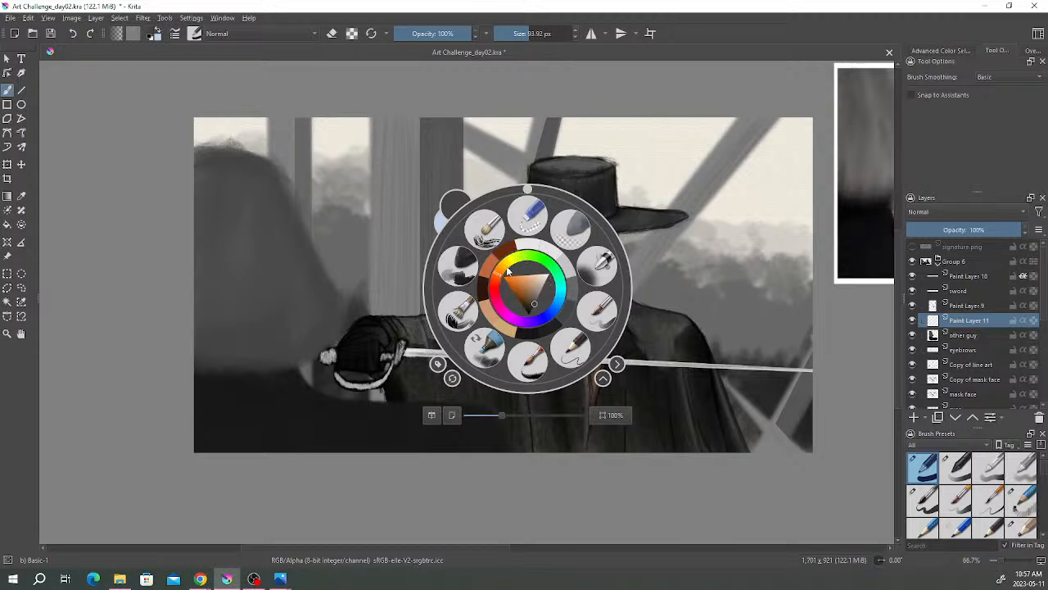
{"action": "left_click", "coordinate": [525, 301]}
{"action": "left_click", "coordinate": [524, 305]}
{"action": "left_click", "coordinate": [528, 309]}
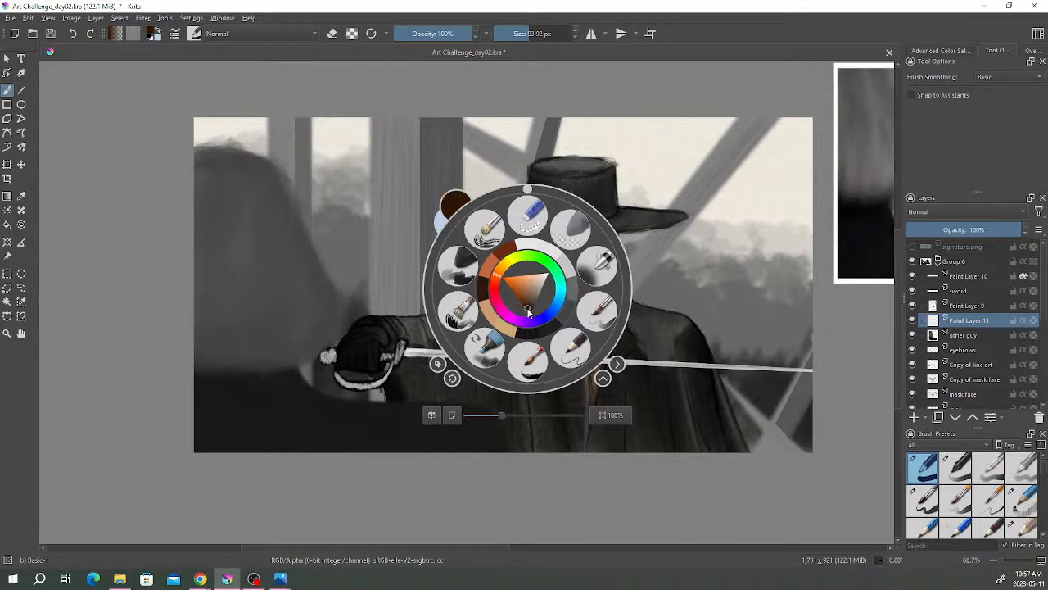
{"action": "left_click", "coordinate": [525, 306]}
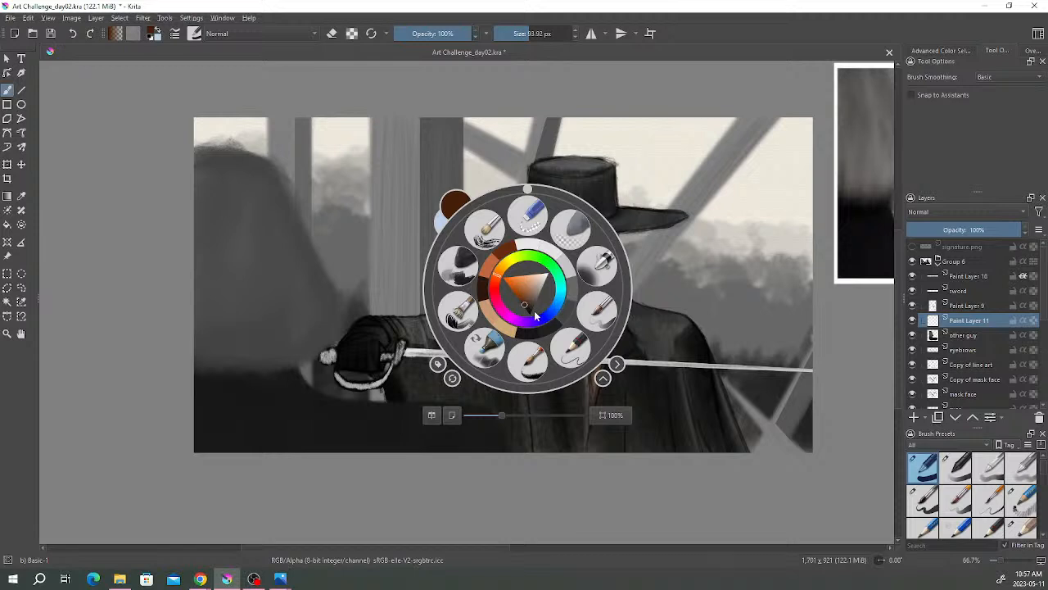
{"action": "left_click", "coordinate": [303, 258]}
{"action": "left_click_drag", "start_coordinate": [292, 226], "coordinate": [330, 348]}
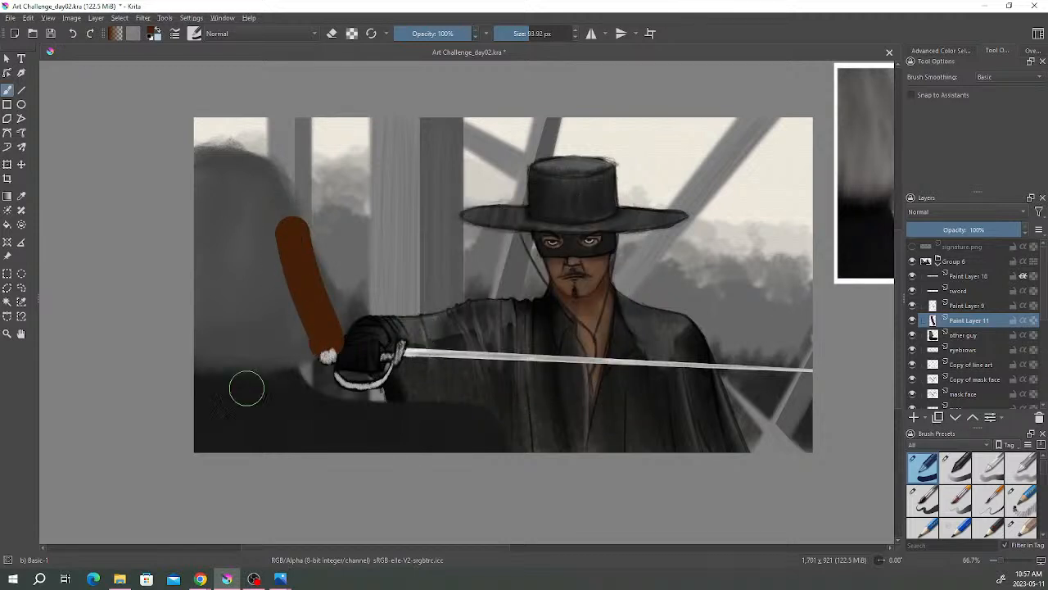
{"action": "mouse_move", "coordinate": [269, 190]}
{"action": "left_mouse_down"}
{"action": "mouse_move", "coordinate": [295, 245]}
{"action": "mouse_move", "coordinate": [253, 173]}
{"action": "mouse_move", "coordinate": [206, 165]}
{"action": "mouse_move", "coordinate": [204, 336]}
{"action": "mouse_move", "coordinate": [226, 325]}
{"action": "mouse_move", "coordinate": [228, 209]}
{"action": "mouse_move", "coordinate": [248, 341]}
{"action": "mouse_move", "coordinate": [264, 329]}
{"action": "mouse_move", "coordinate": [286, 346]}
{"action": "mouse_move", "coordinate": [304, 344]}
{"action": "mouse_move", "coordinate": [246, 201]}
{"action": "mouse_move", "coordinate": [261, 234]}
{"action": "mouse_move", "coordinate": [260, 277]}
{"action": "mouse_move", "coordinate": [298, 327]}
{"action": "mouse_move", "coordinate": [310, 292]}
{"action": "mouse_move", "coordinate": [325, 319]}
{"action": "mouse_move", "coordinate": [302, 254]}
{"action": "mouse_move", "coordinate": [258, 191]}
{"action": "mouse_move", "coordinate": [295, 264]}
{"action": "mouse_move", "coordinate": [277, 218]}
{"action": "mouse_move", "coordinate": [297, 253]}
{"action": "mouse_move", "coordinate": [296, 244]}
{"action": "mouse_move", "coordinate": [317, 342]}
{"action": "mouse_move", "coordinate": [183, 355]}
{"action": "mouse_move", "coordinate": [236, 367]}
{"action": "mouse_move", "coordinate": [294, 355]}
{"action": "left_mouse_up"}
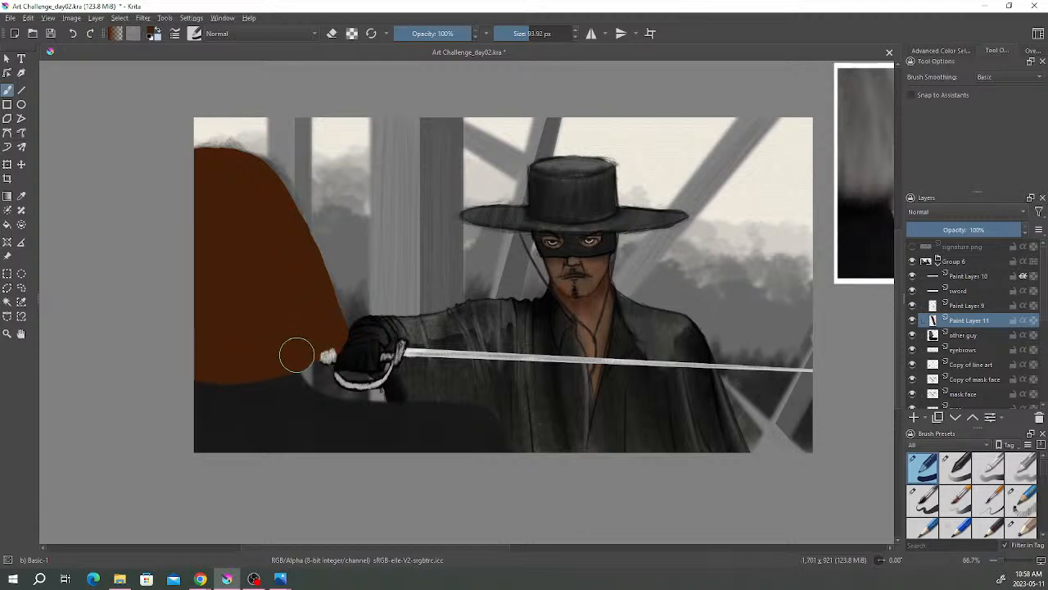
{"action": "mouse_move", "coordinate": [208, 158]}
{"action": "left_mouse_down"}
{"action": "mouse_move", "coordinate": [259, 180]}
{"action": "mouse_move", "coordinate": [290, 220]}
{"action": "left_mouse_up"}
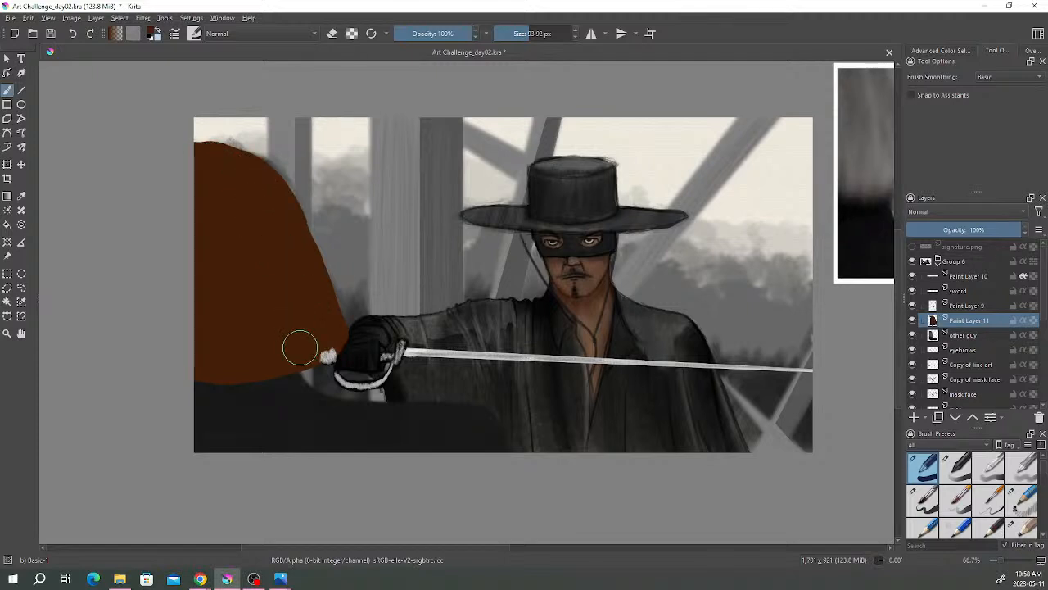
- Darken the brown hair layer by lowering its lightness with an HSV adjustment
{"action": "left_click", "coordinate": [142, 17]}
{"action": "mouse_move", "coordinate": [193, 68]}
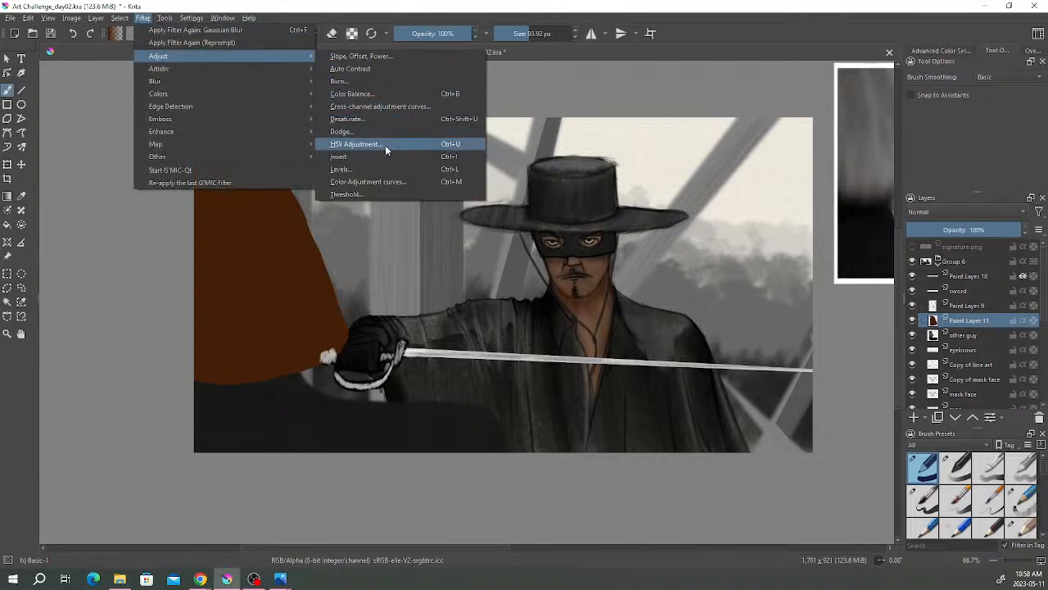
{"action": "left_click", "coordinate": [359, 143]}
{"action": "left_click", "coordinate": [192, 378]}
{"action": "left_click_drag", "start_coordinate": [191, 377], "coordinate": [129, 380]}
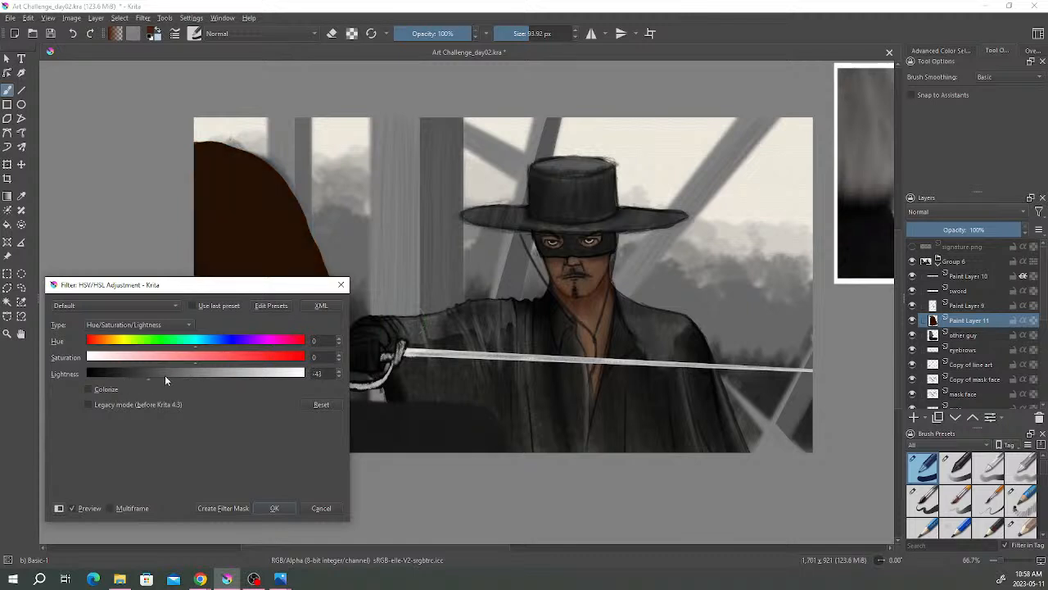
{"action": "left_click", "coordinate": [276, 509]}
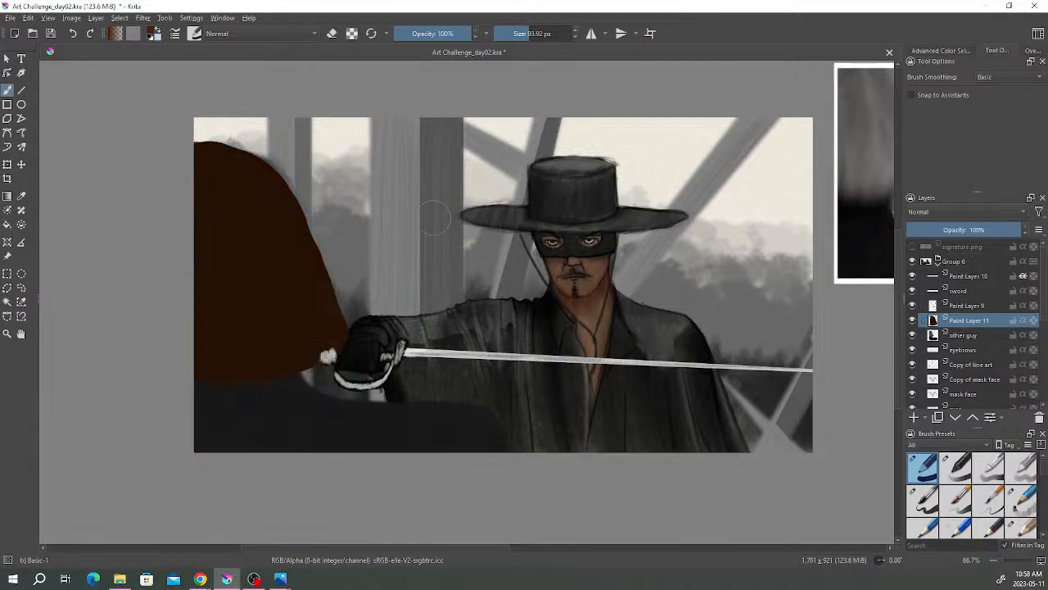
- Switch to the RGBA 04 Impasto brush preset with a size of 117.31 px and 70% opacity
{"action": "left_click", "coordinate": [195, 35]}
{"action": "scroll", "coordinate": [426, 147], "scroll_direction": "down", "scroll_amount": 8}
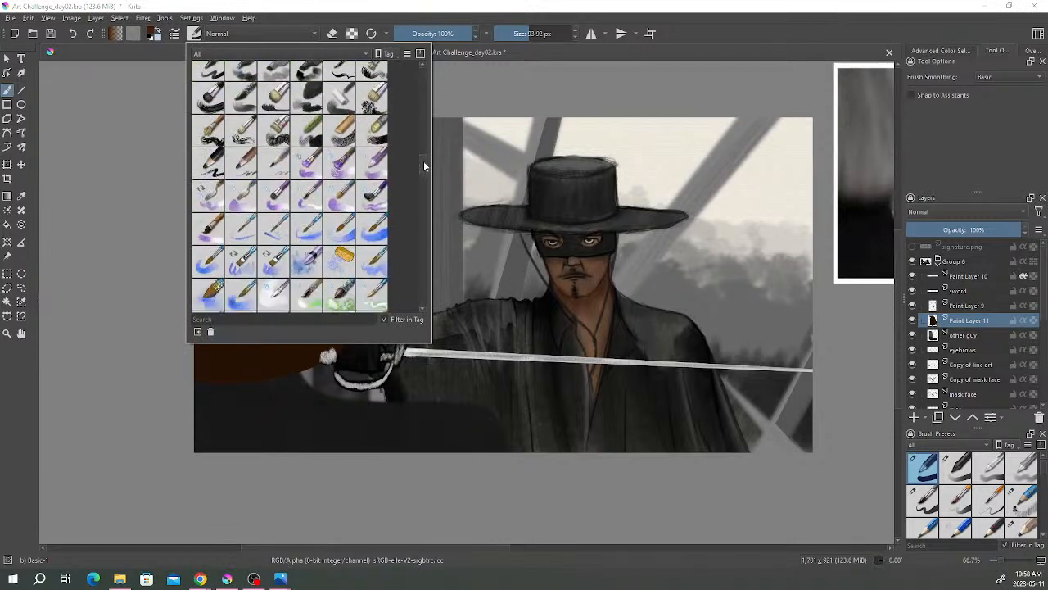
{"action": "mouse_move", "coordinate": [424, 160]}
{"action": "left_mouse_down"}
{"action": "mouse_move", "coordinate": [423, 205]}
{"action": "mouse_move", "coordinate": [424, 176]}
{"action": "mouse_move", "coordinate": [433, 198]}
{"action": "left_mouse_up"}
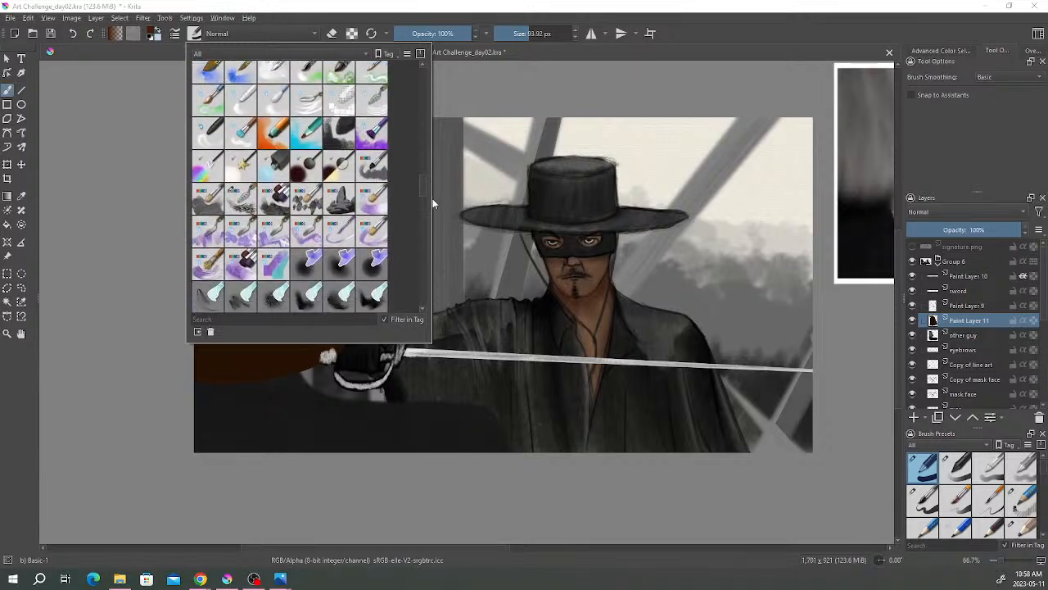
{"action": "left_click", "coordinate": [276, 199]}
{"action": "left_click", "coordinate": [502, 12]}
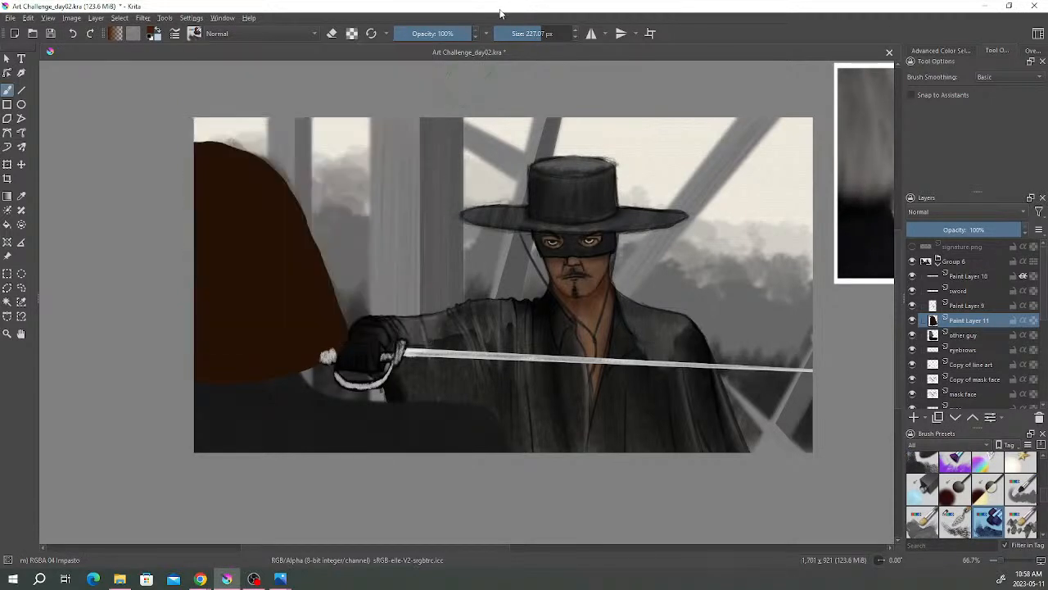
{"action": "left_click_drag", "start_coordinate": [537, 35], "coordinate": [528, 35]}
{"action": "left_click", "coordinate": [452, 38]}
- Shift the brown's hue slightly and paint subtle tonal variation over the hair, raising the brush opacity to 91%
{"action": "right_click", "coordinate": [572, 238]}
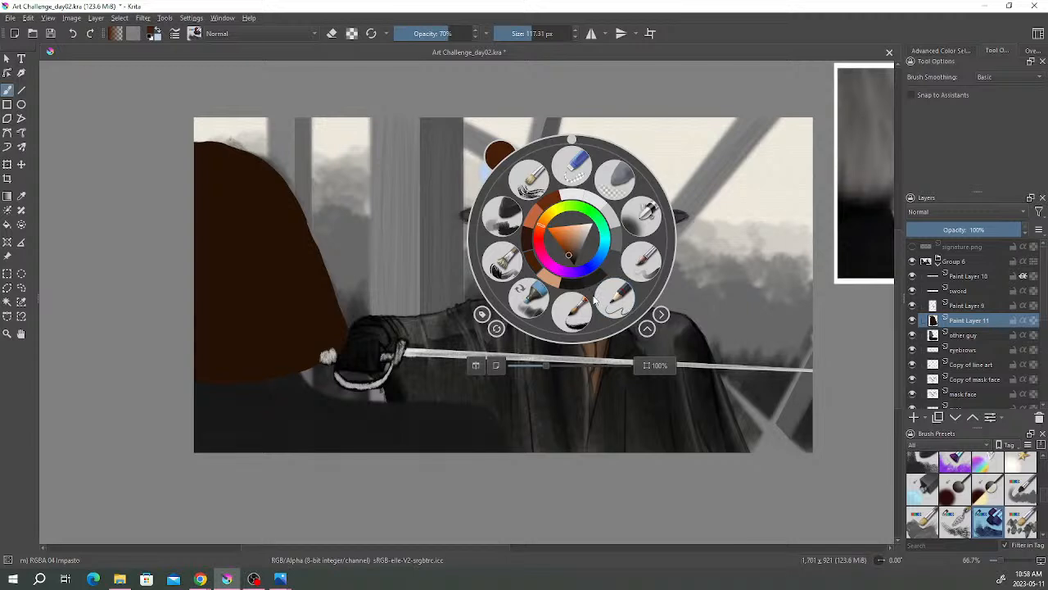
{"action": "left_click", "coordinate": [547, 230]}
{"action": "left_click_drag", "start_coordinate": [572, 255], "coordinate": [568, 259]}
{"action": "left_click", "coordinate": [308, 354]}
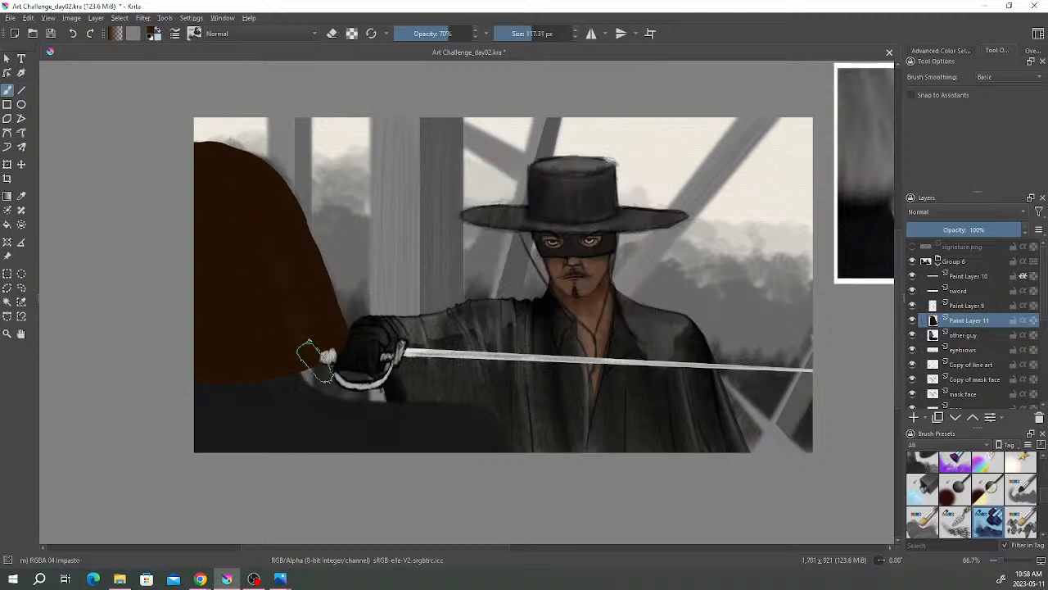
{"action": "left_click", "coordinate": [465, 34]}
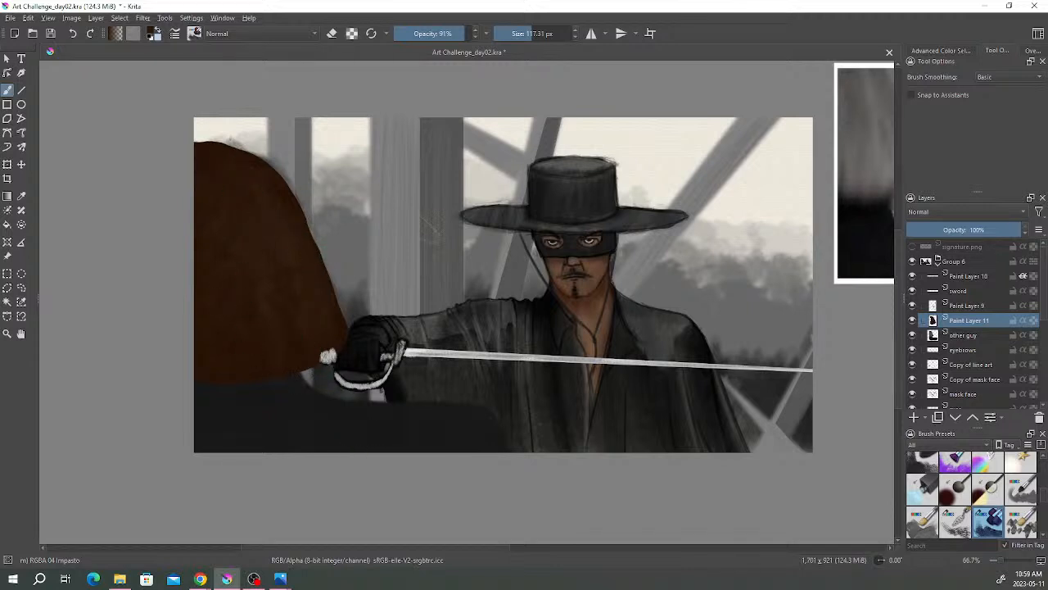
- Pick a near-black brown and stroke vertical strands down the hair with the RGBA 03 Rake brush at 93.92 px, then reduce its size to 13.45 px
{"action": "right_click", "coordinate": [424, 234]}
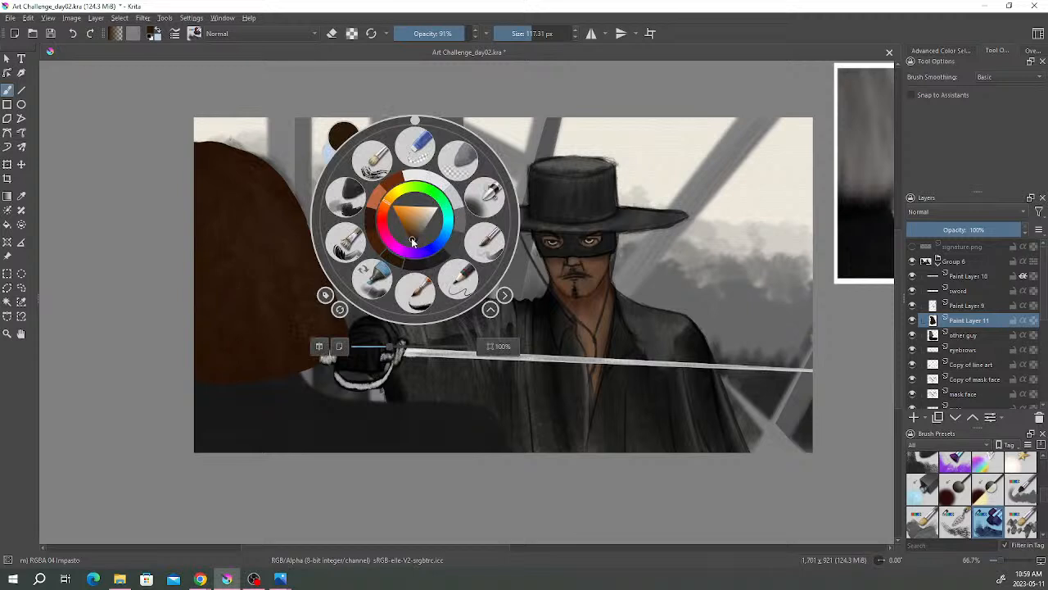
{"action": "left_click", "coordinate": [198, 36]}
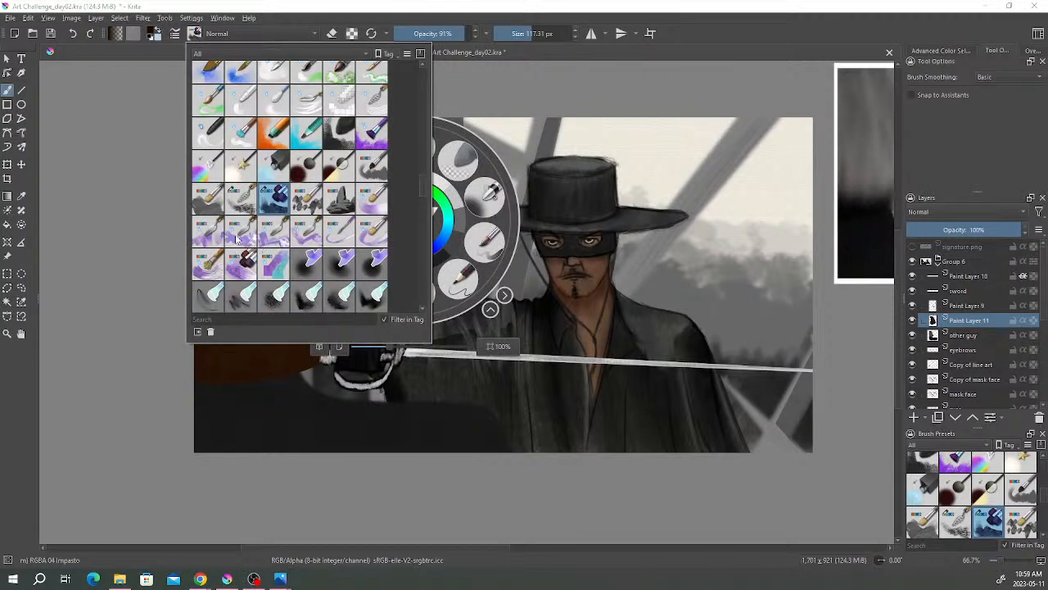
{"action": "left_click", "coordinate": [241, 199]}
{"action": "left_click", "coordinate": [459, 98]}
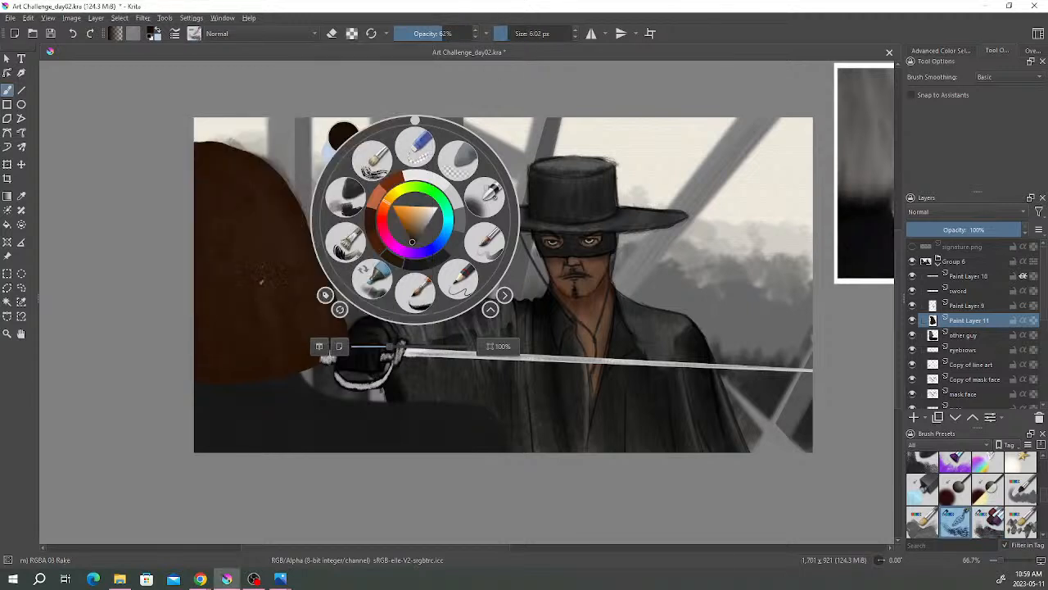
{"action": "left_click", "coordinate": [244, 205]}
{"action": "left_click", "coordinate": [528, 34]}
{"action": "left_click_drag", "start_coordinate": [257, 223], "coordinate": [280, 357]}
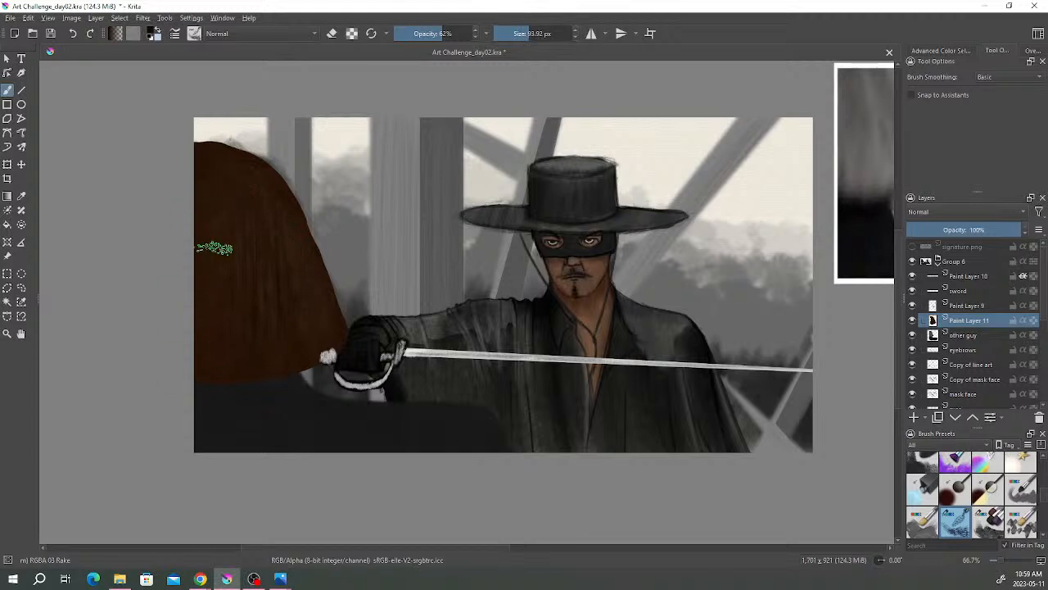
{"action": "left_click_drag", "start_coordinate": [523, 33], "coordinate": [511, 33]}
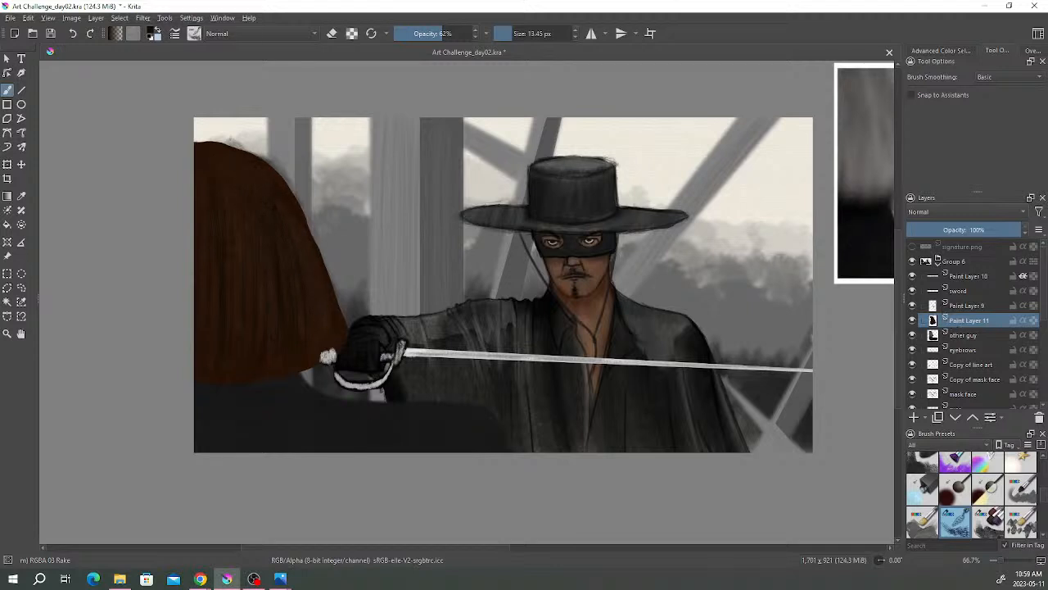
- Soften the hair layer with a Gaussian blur of 11.14 px horizontal and vertical radius
{"action": "left_click", "coordinate": [143, 17]}
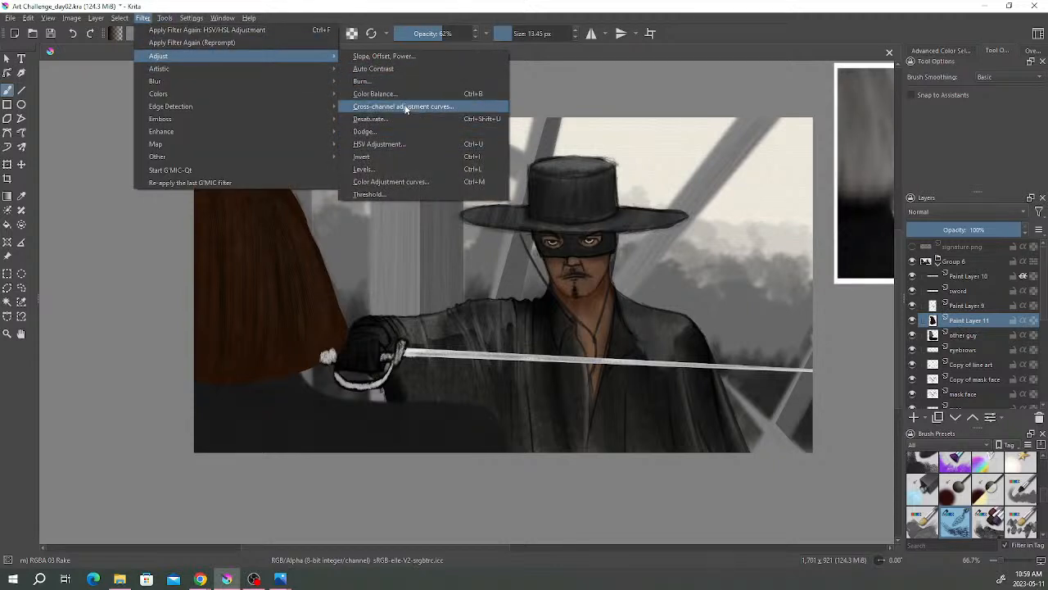
{"action": "mouse_move", "coordinate": [303, 86]}
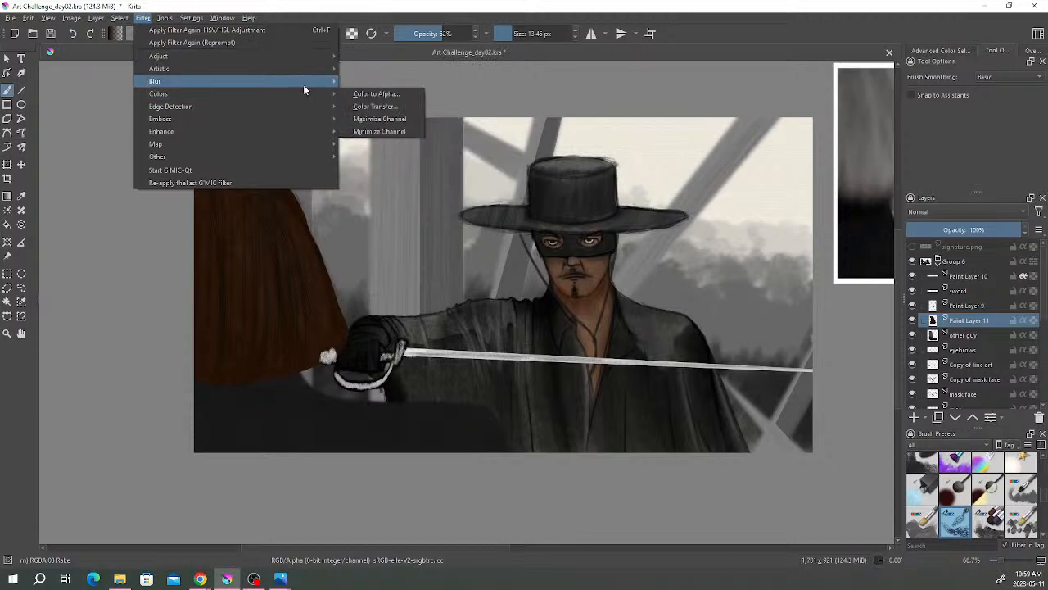
{"action": "left_click", "coordinate": [390, 94]}
{"action": "left_click_drag", "start_coordinate": [289, 293], "coordinate": [761, 349]}
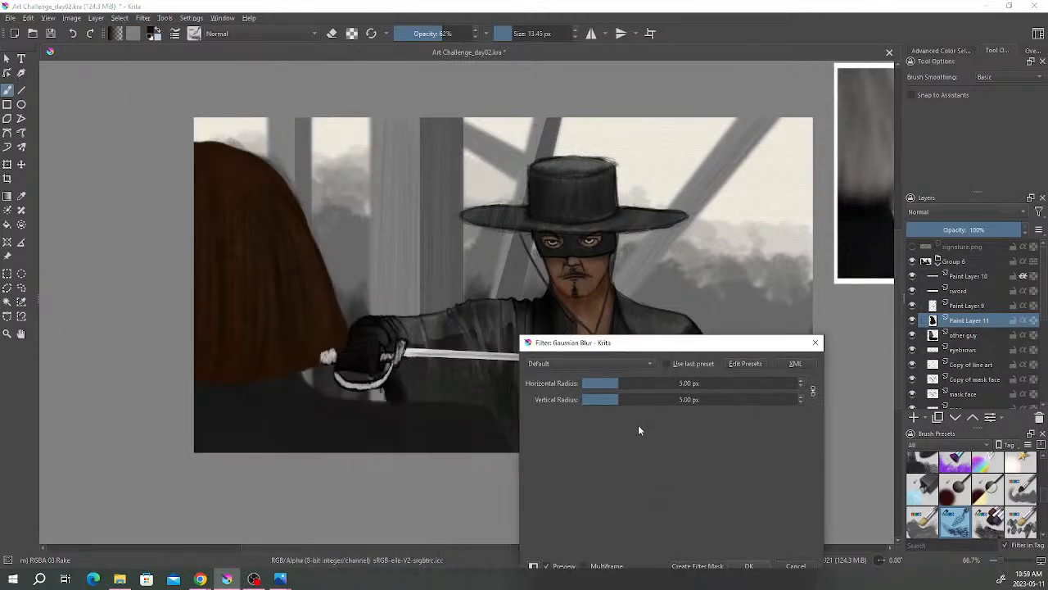
{"action": "left_click_drag", "start_coordinate": [620, 399], "coordinate": [629, 399]}
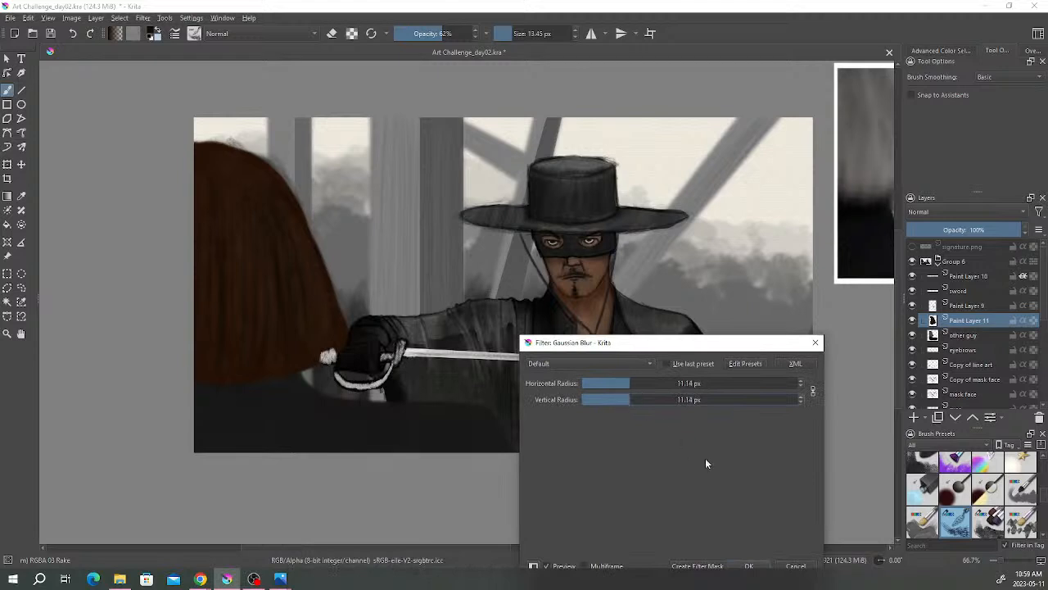
{"action": "left_click", "coordinate": [754, 567]}
- On the "other guy" layer, lasso and delete the dark remnant between the hair's lower edge and the shoulder near the sword pommel, then deselect
{"action": "left_click", "coordinate": [960, 335]}
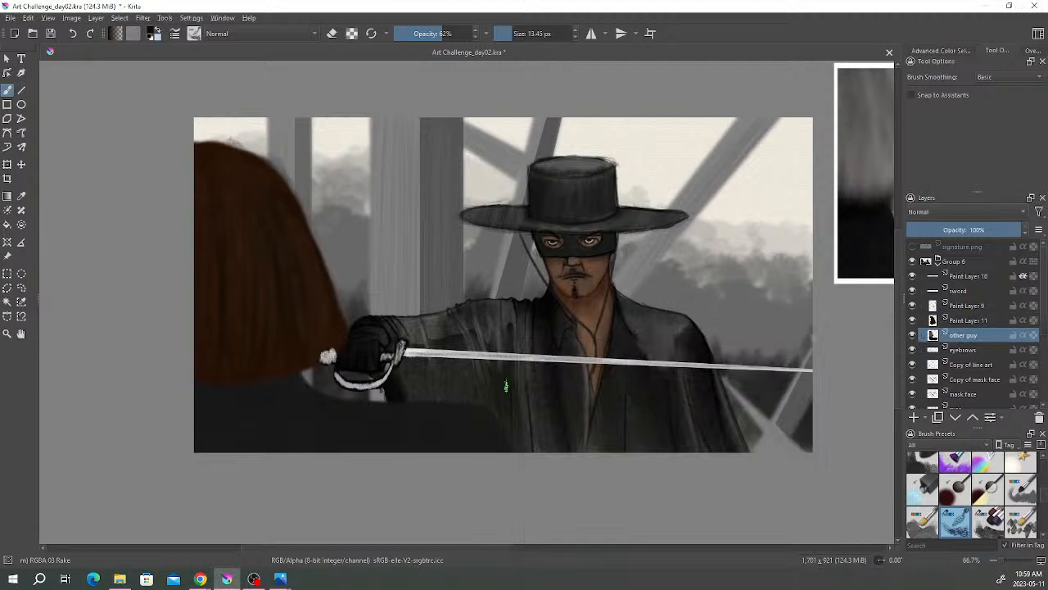
{"action": "left_click", "coordinate": [21, 288]}
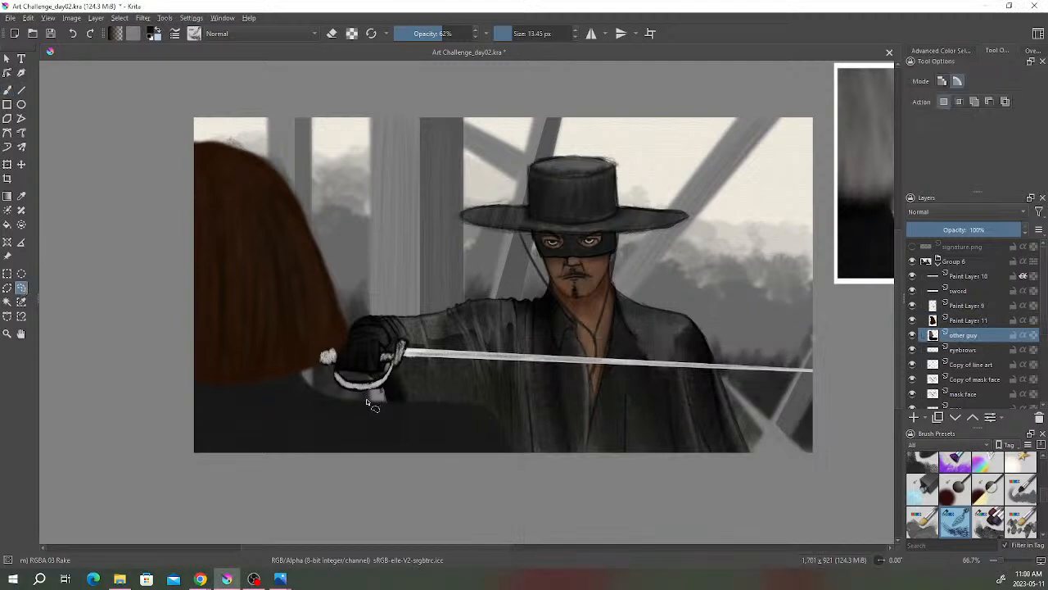
{"action": "mouse_move", "coordinate": [331, 401]}
{"action": "left_mouse_down"}
{"action": "mouse_move", "coordinate": [289, 389]}
{"action": "mouse_move", "coordinate": [284, 357]}
{"action": "mouse_move", "coordinate": [367, 352]}
{"action": "mouse_move", "coordinate": [418, 369]}
{"action": "mouse_move", "coordinate": [406, 384]}
{"action": "mouse_move", "coordinate": [381, 396]}
{"action": "left_mouse_up"}
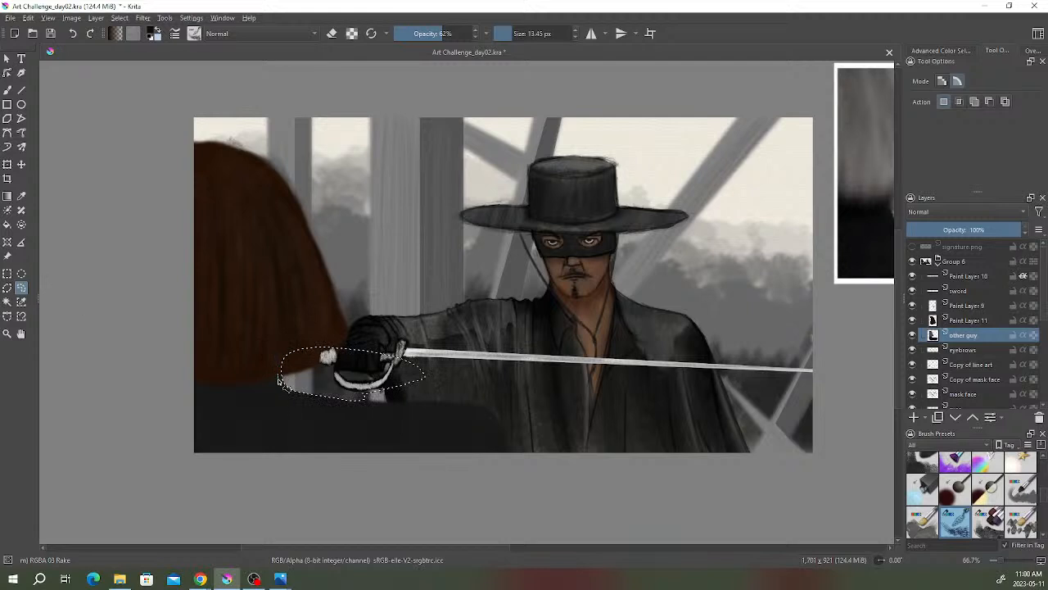
{"action": "mouse_move", "coordinate": [291, 393]}
{"action": "left_mouse_down"}
{"action": "mouse_move", "coordinate": [320, 392]}
{"action": "mouse_move", "coordinate": [330, 359]}
{"action": "mouse_move", "coordinate": [292, 337]}
{"action": "left_mouse_up"}
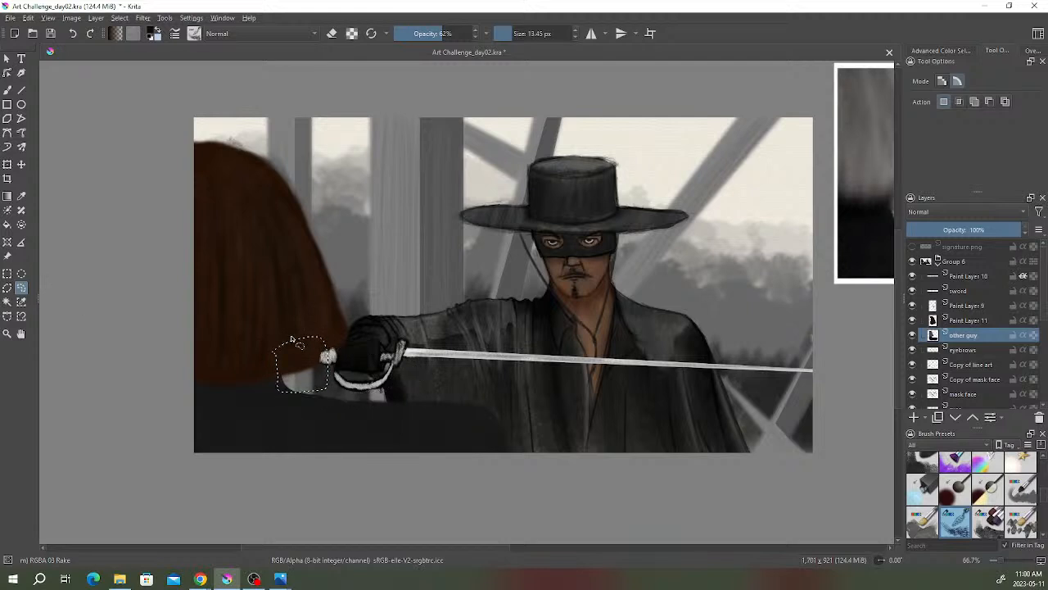
{"action": "left_click", "coordinate": [7, 274]}
{"action": "left_click", "coordinate": [111, 216]}
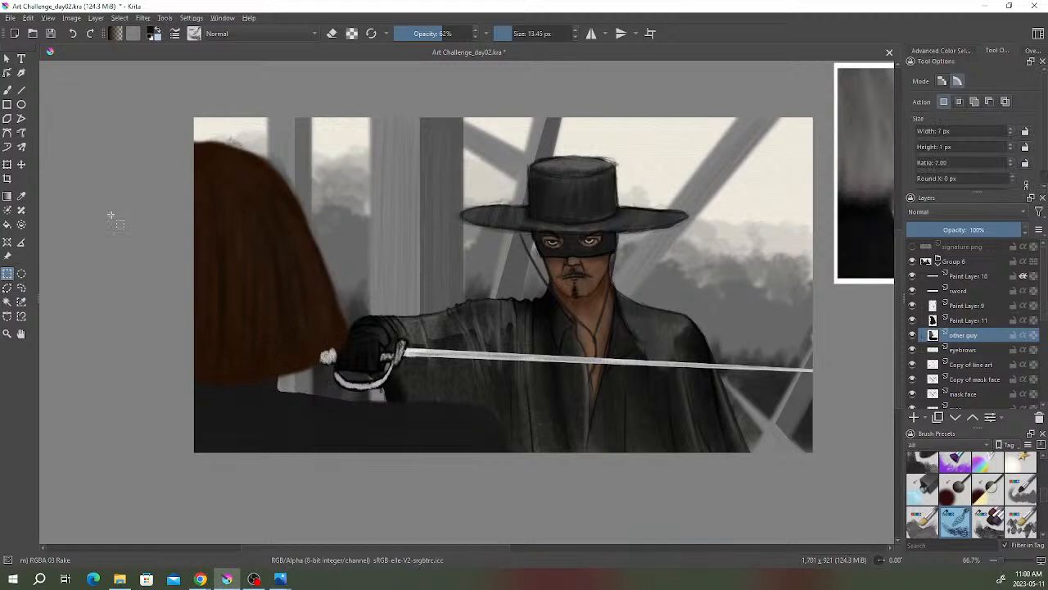
{"action": "key", "text": "b"}
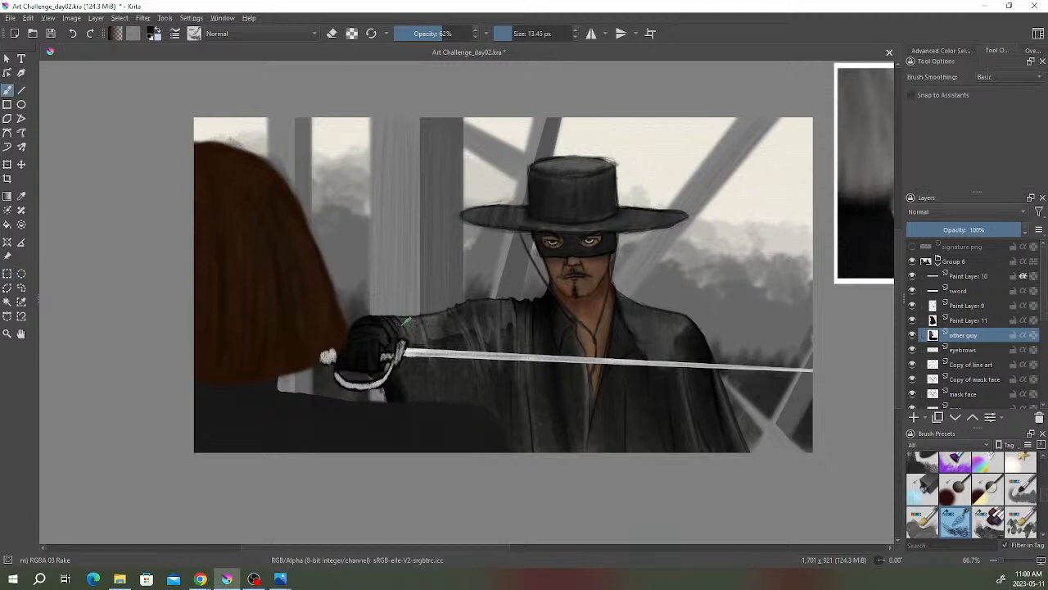
- Apply a Gaussian blur with an 11.92 px radius to the "other guy" layer
{"action": "left_click", "coordinate": [142, 17]}
{"action": "mouse_move", "coordinate": [175, 81]}
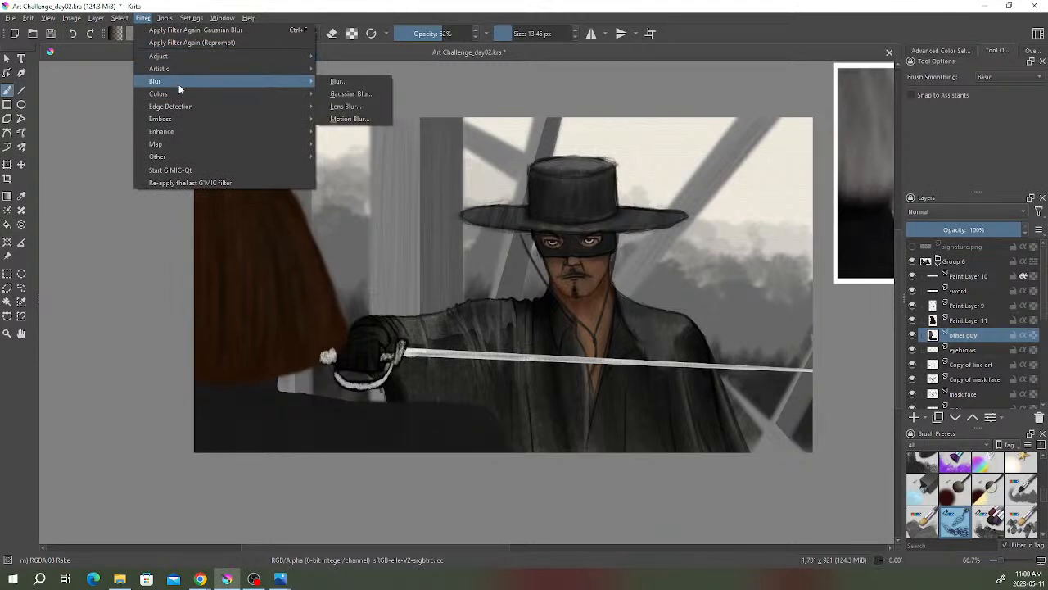
{"action": "left_click", "coordinate": [351, 93]}
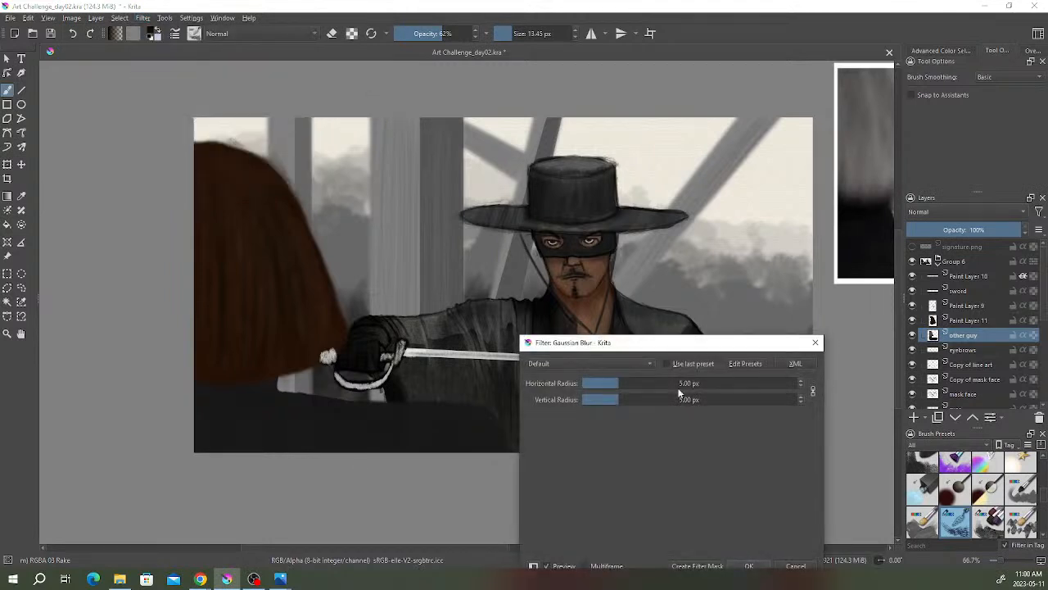
{"action": "left_click", "coordinate": [630, 383]}
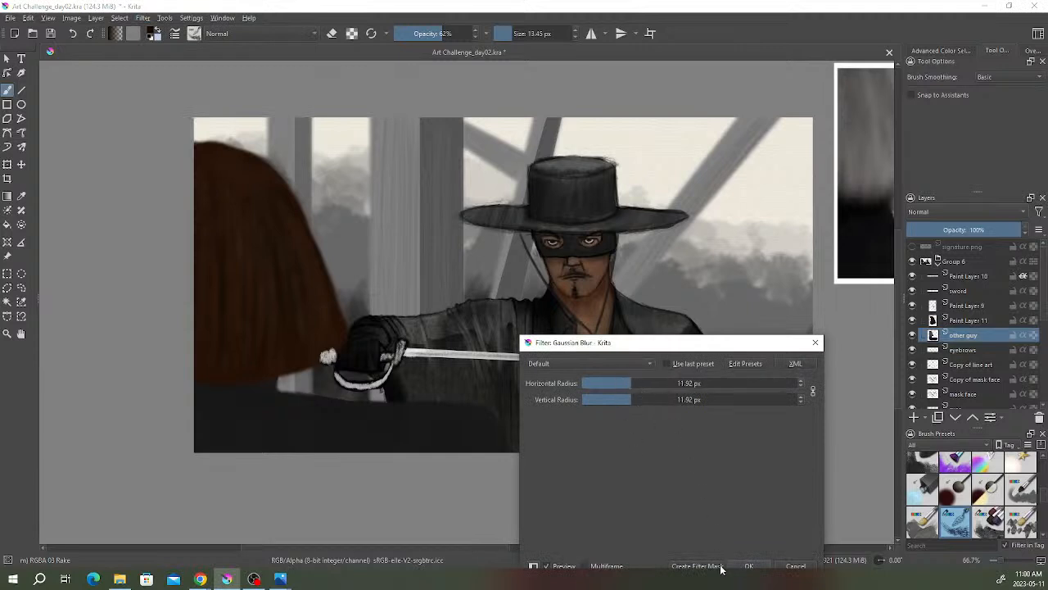
{"action": "left_click", "coordinate": [752, 566]}
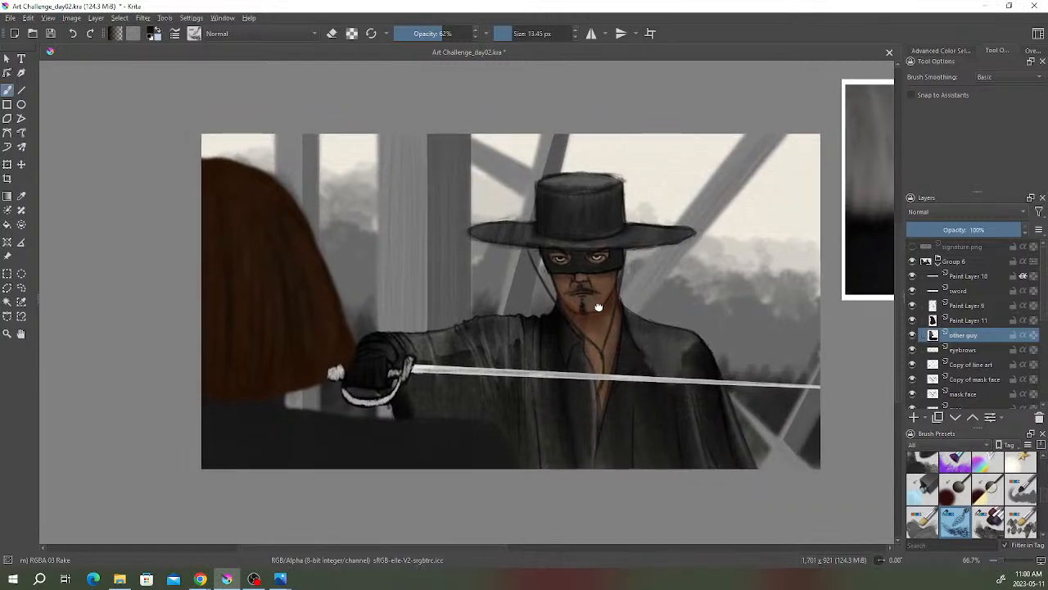
{"action": "scroll", "coordinate": [537, 305], "scroll_direction": "down", "scroll_amount": 3}
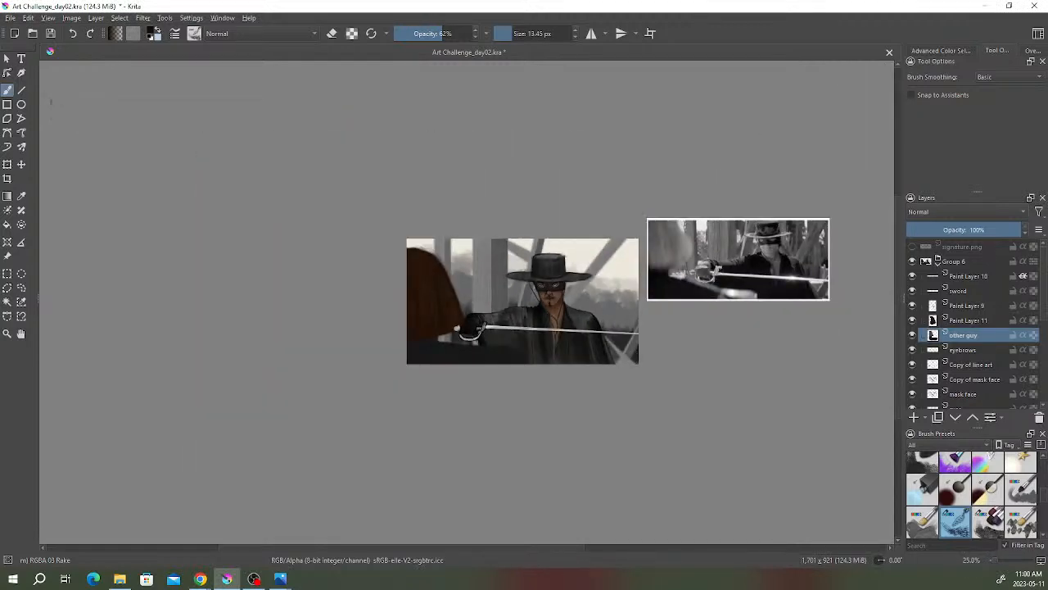
{"action": "scroll", "coordinate": [540, 311], "scroll_direction": "up", "scroll_amount": 3}
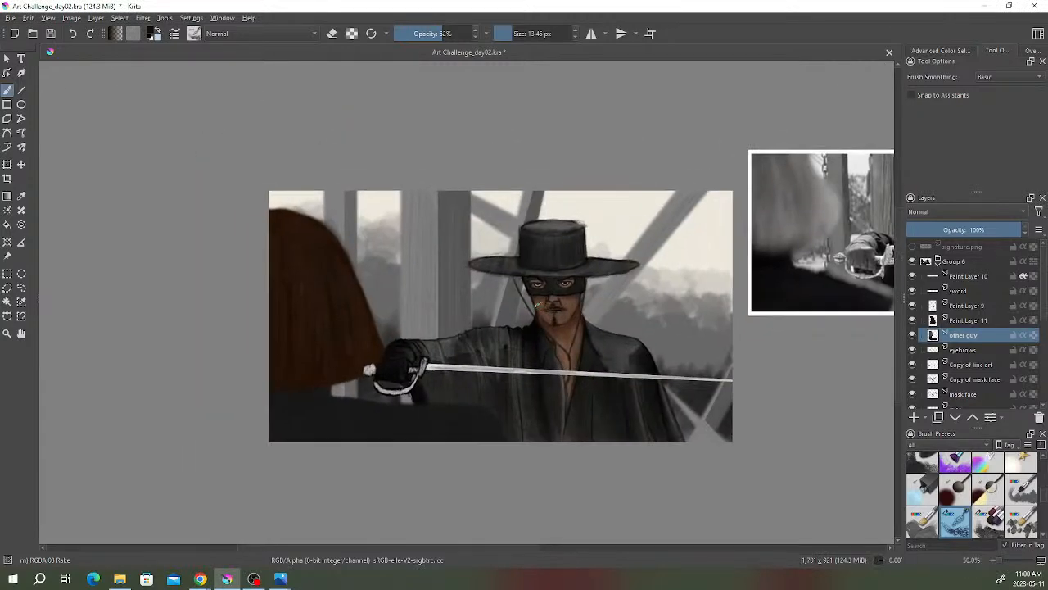
{"action": "scroll", "coordinate": [973, 354], "scroll_direction": "down", "scroll_amount": 5}
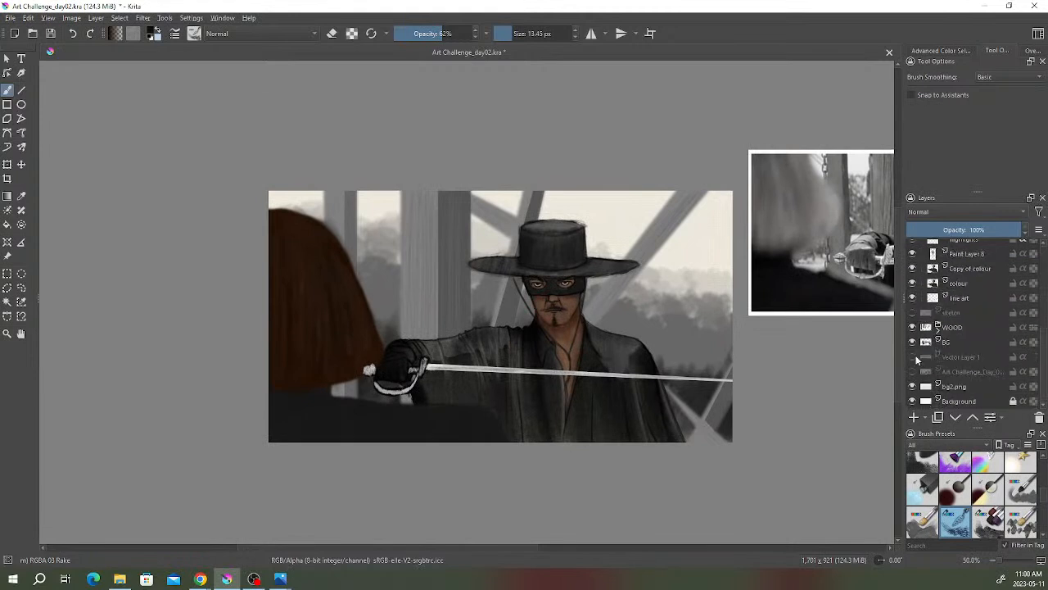
{"action": "left_click", "coordinate": [962, 344]}
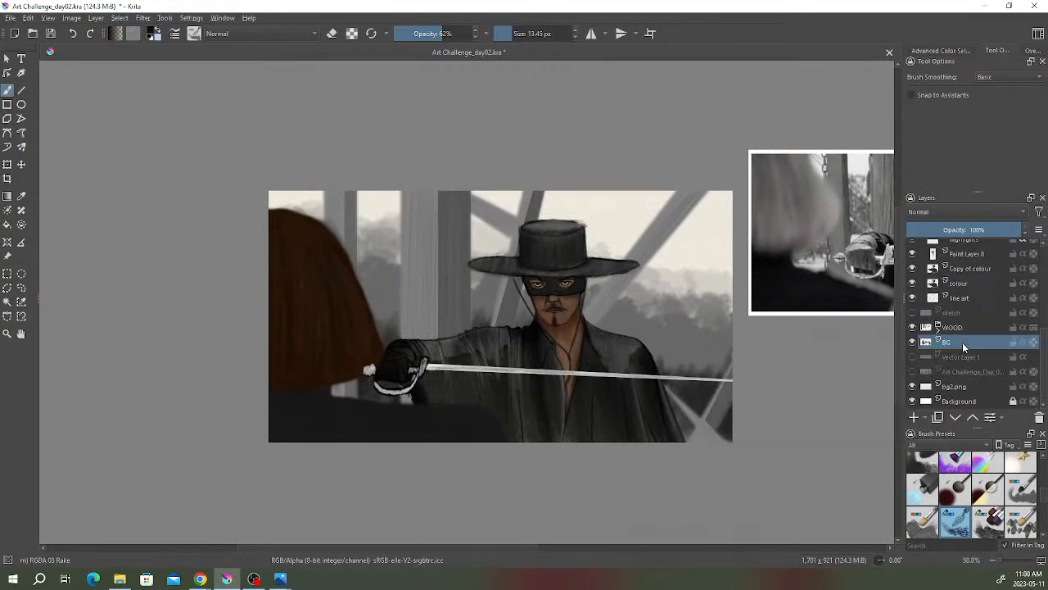
{"action": "left_click", "coordinate": [914, 419]}
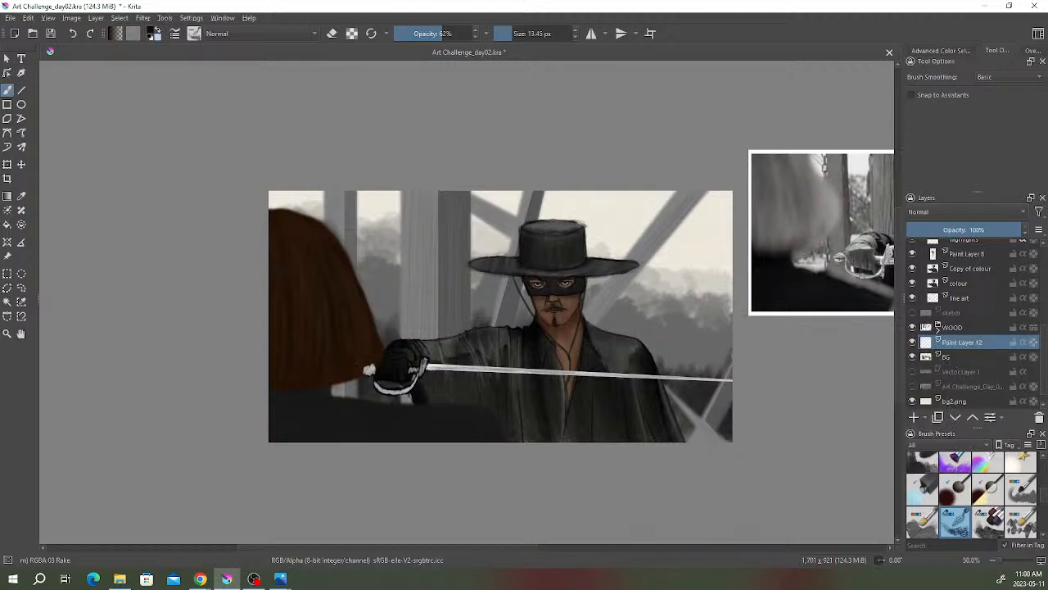
{"action": "left_click_drag", "start_coordinate": [697, 316], "coordinate": [685, 311]}
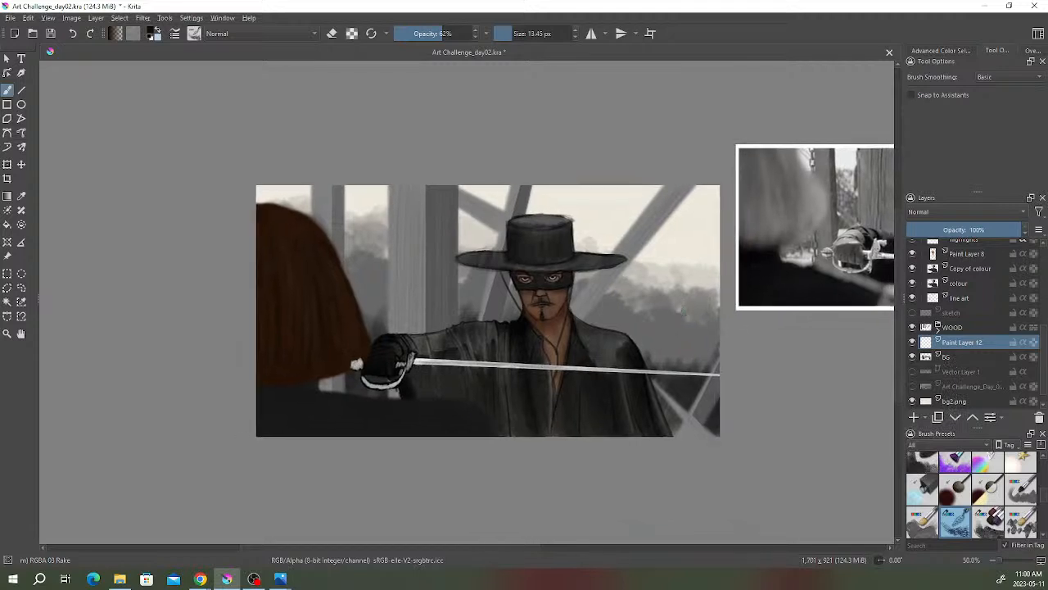
{"action": "left_click", "coordinate": [1039, 417]}
- Save the painting to its existing file, Art Challenge_day02.kra
{"action": "scroll", "coordinate": [974, 351], "scroll_direction": "up", "scroll_amount": 5}
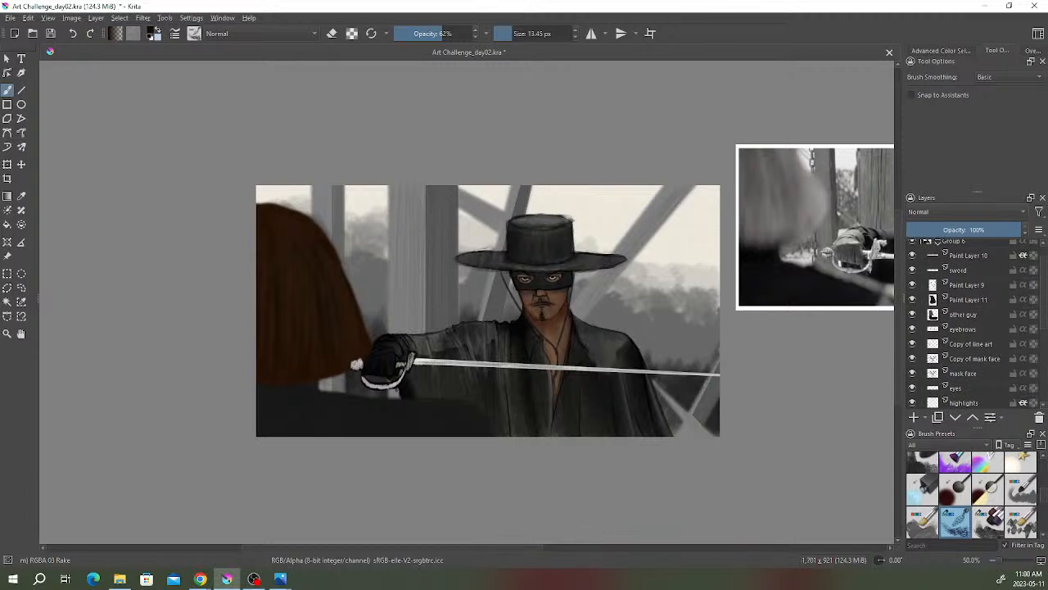
{"action": "scroll", "coordinate": [585, 365], "scroll_direction": "up", "scroll_amount": 1}
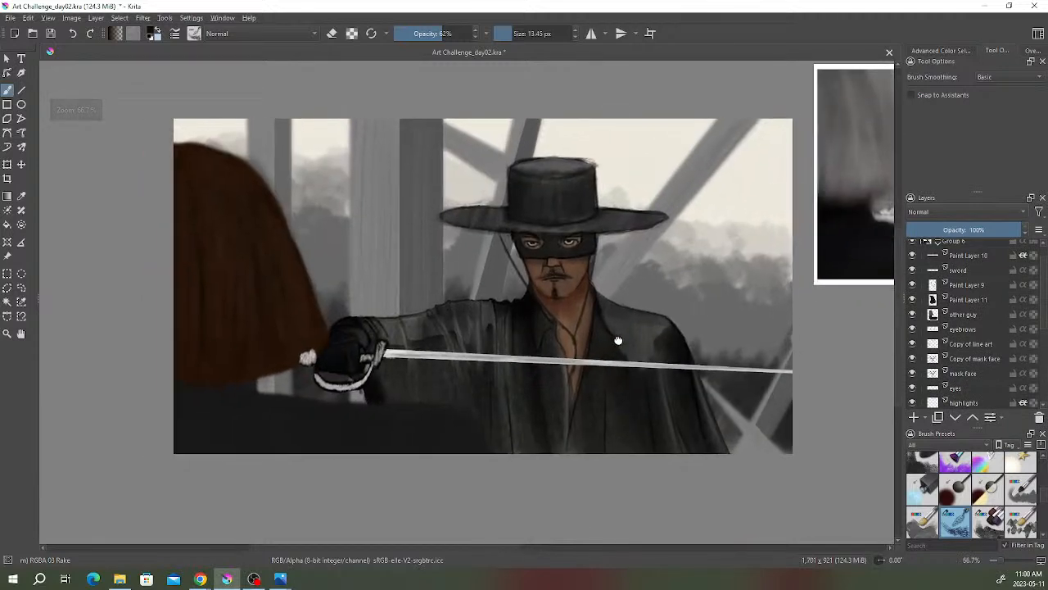
{"action": "left_click", "coordinate": [50, 32]}
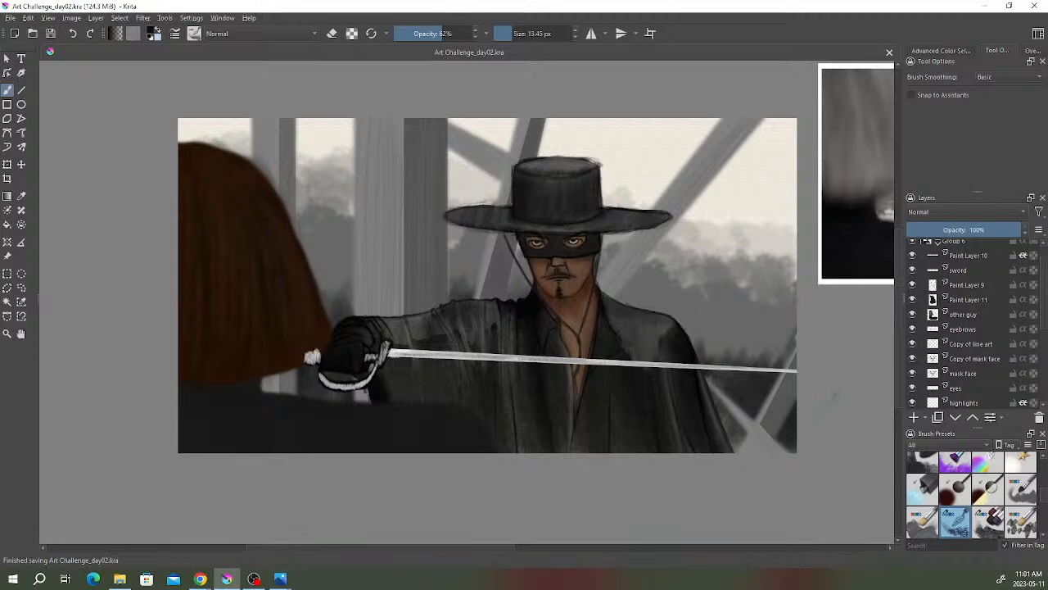
{"action": "scroll", "coordinate": [975, 351], "scroll_direction": "down", "scroll_amount": 4}
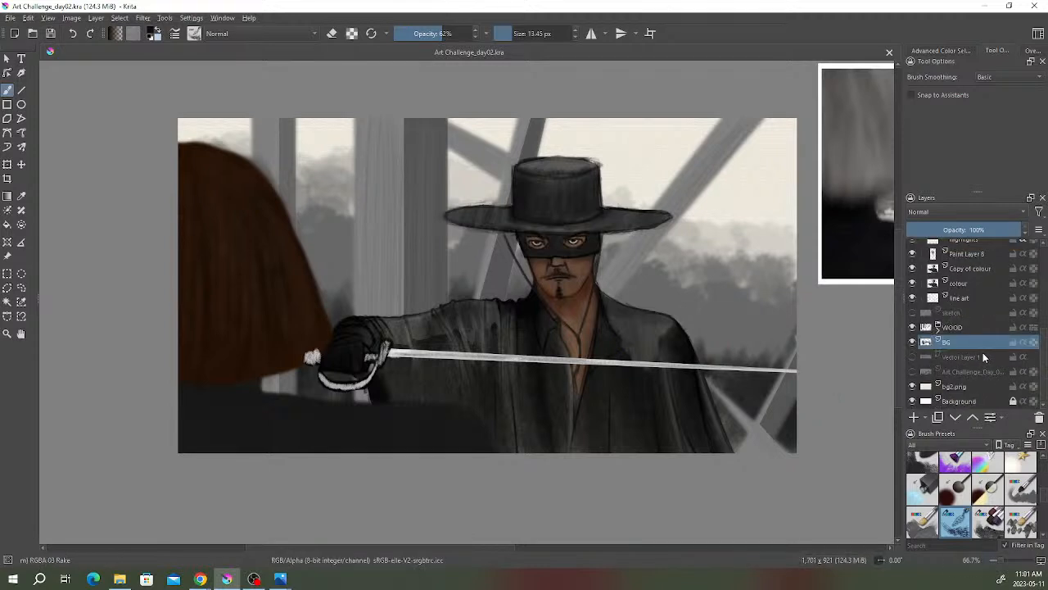
{"action": "mouse_move", "coordinate": [982, 352]}
{"action": "scroll", "coordinate": [805, 368], "scroll_direction": "up", "scroll_amount": 1}
{"action": "left_click_drag", "start_coordinate": [805, 368], "coordinate": [905, 392]}
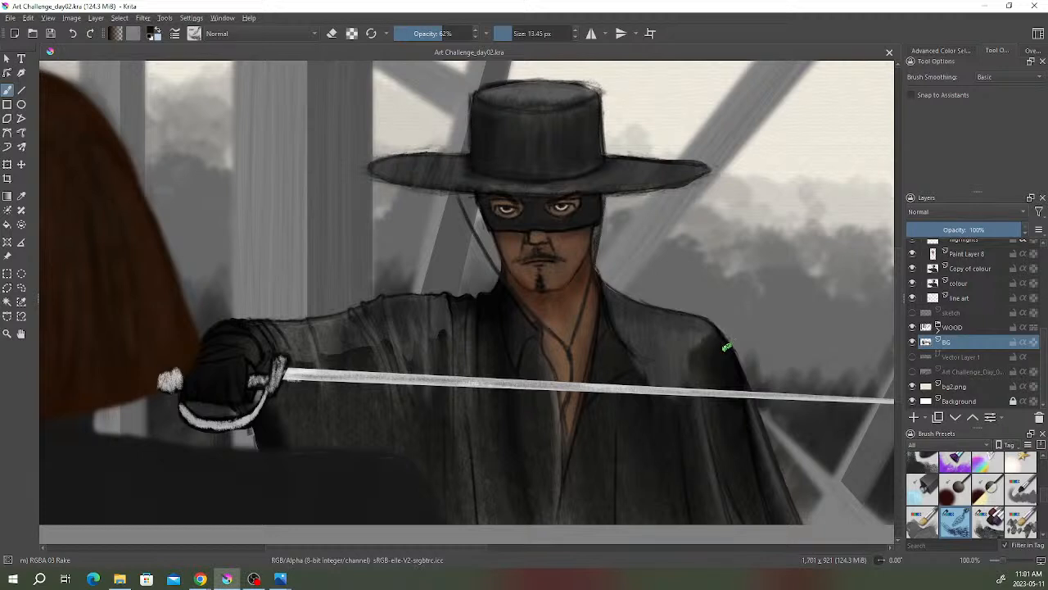
{"action": "scroll", "coordinate": [726, 347], "scroll_direction": "down", "scroll_amount": 1}
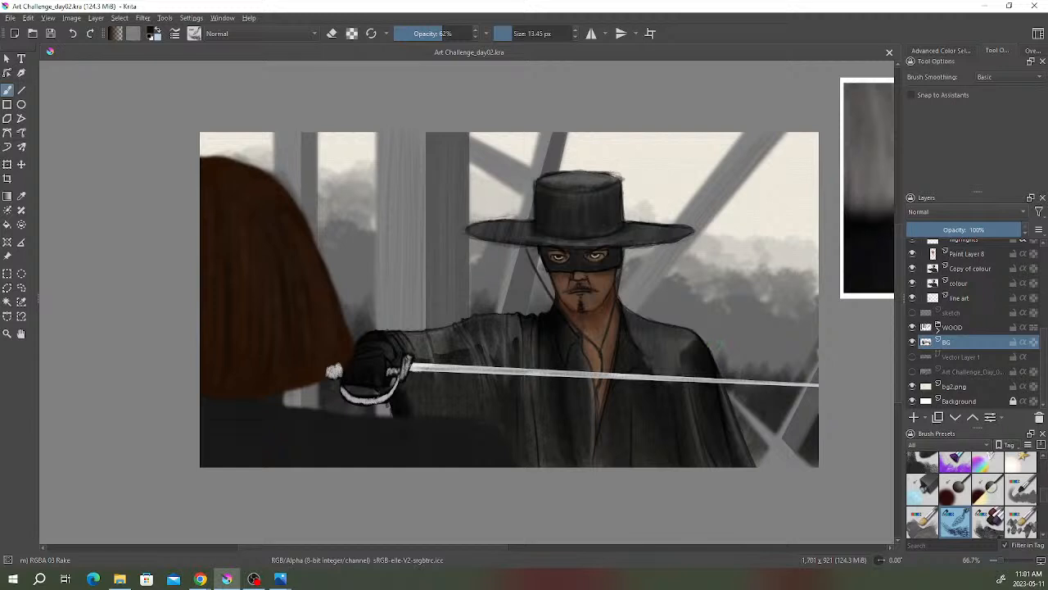
{"action": "left_click_drag", "start_coordinate": [728, 340], "coordinate": [735, 342]}
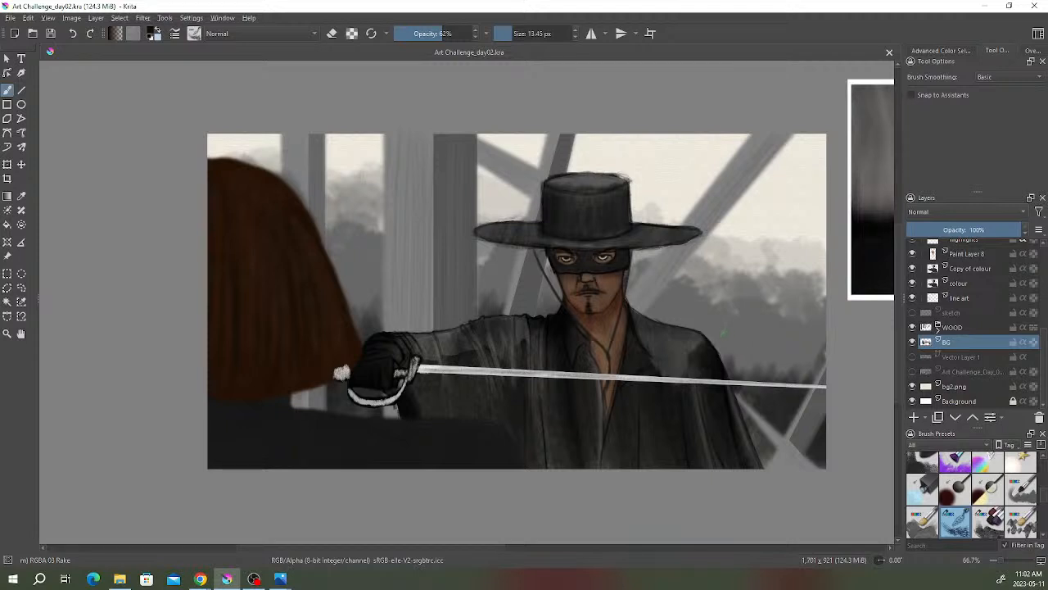
{"action": "mouse_move", "coordinate": [733, 327]}
{"action": "left_mouse_down"}
{"action": "mouse_move", "coordinate": [330, 351]}
{"action": "mouse_move", "coordinate": [727, 342]}
{"action": "mouse_move", "coordinate": [739, 322]}
{"action": "mouse_move", "coordinate": [730, 312]}
{"action": "left_mouse_up"}
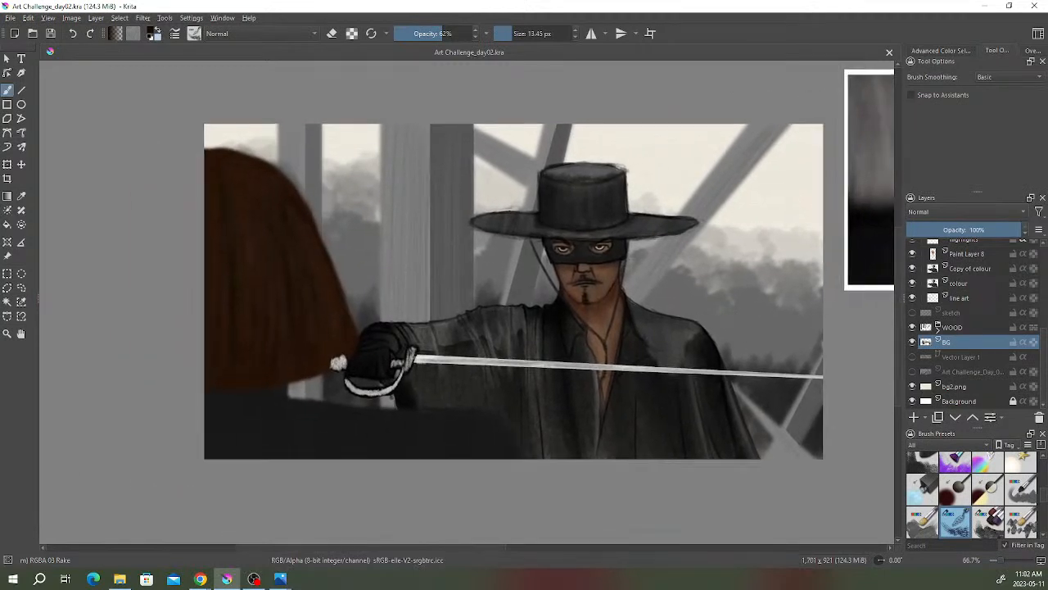
{"action": "scroll", "coordinate": [722, 309], "scroll_direction": "up", "scroll_amount": 1}
{"action": "left_click_drag", "start_coordinate": [718, 304], "coordinate": [746, 306]}
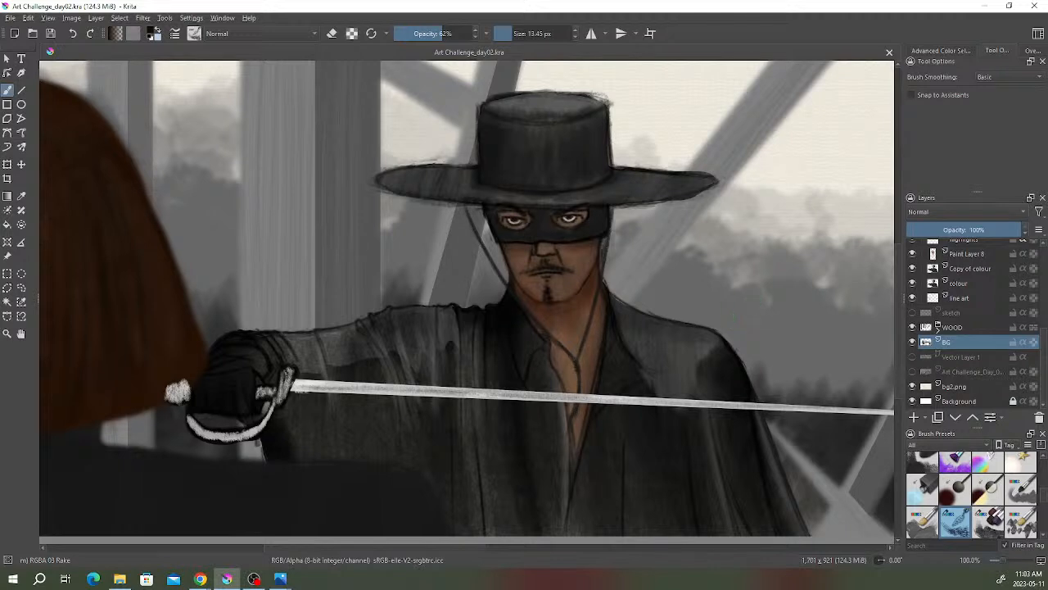
- Switch from the painting to the Chrome browser window
{"action": "key", "text": "alt+Tab"}
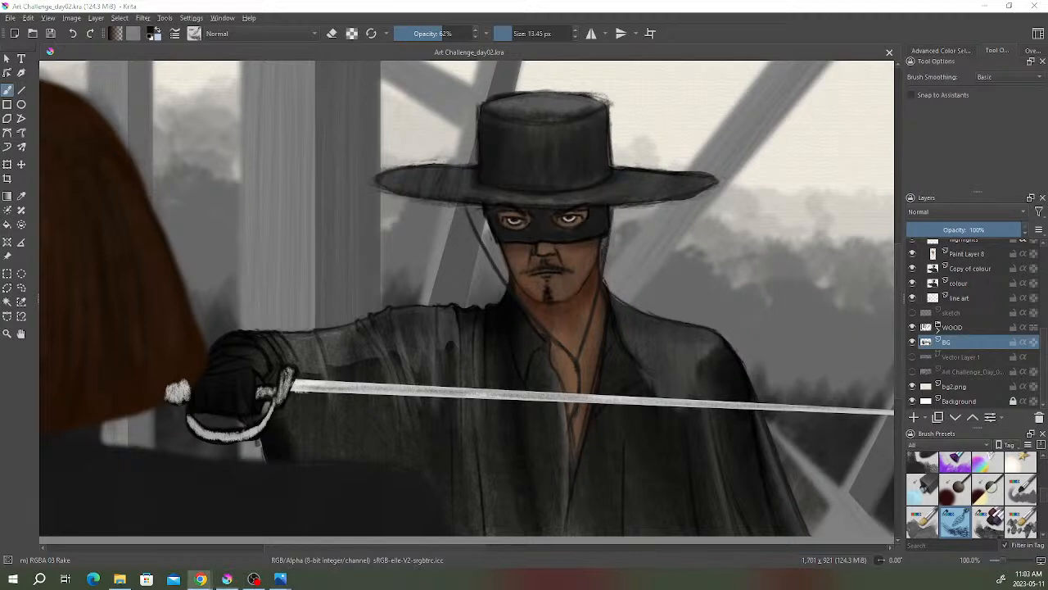